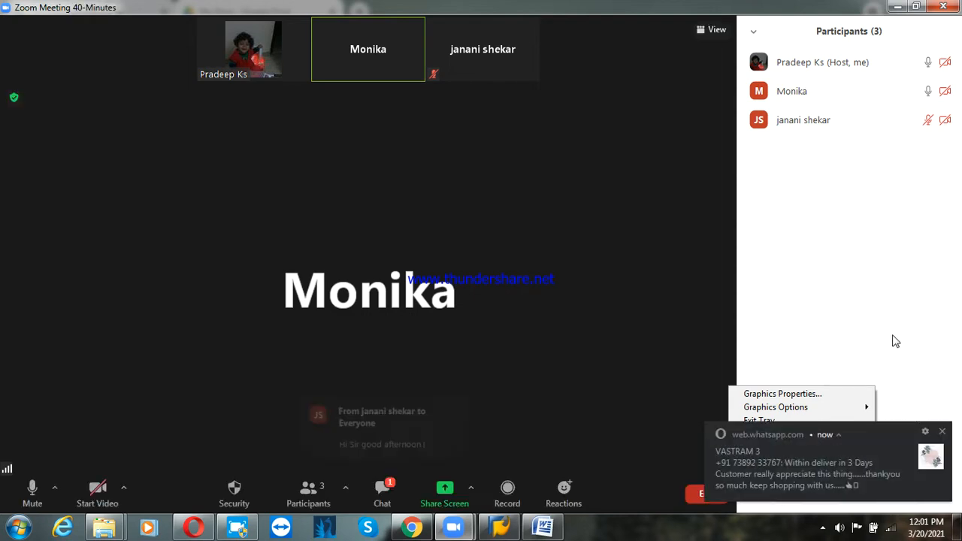
Dismiss the notification, open the incoming meeting chat message and reply to everyone with "hi gd aftrnoon".
{"action": "left_click", "coordinate": [940, 431]}
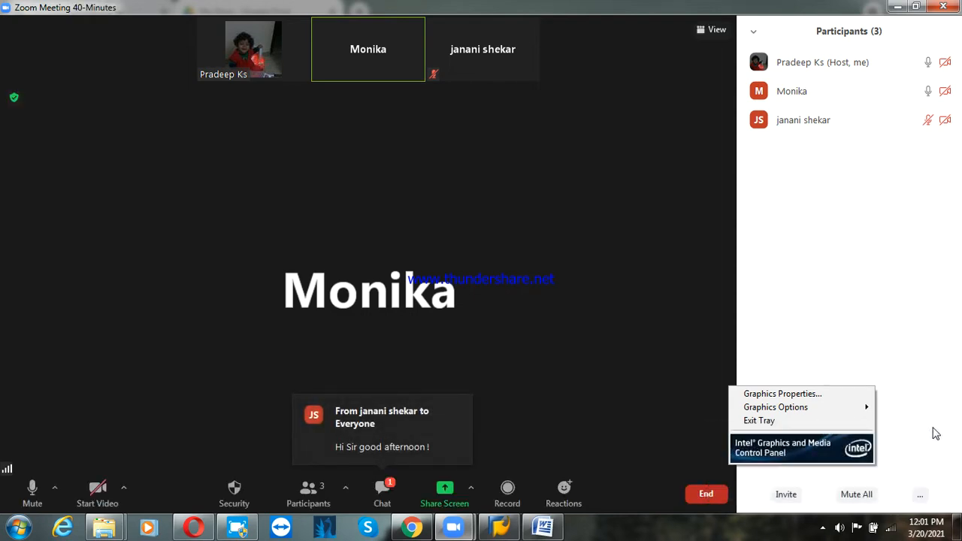
{"action": "left_click", "coordinate": [407, 419]}
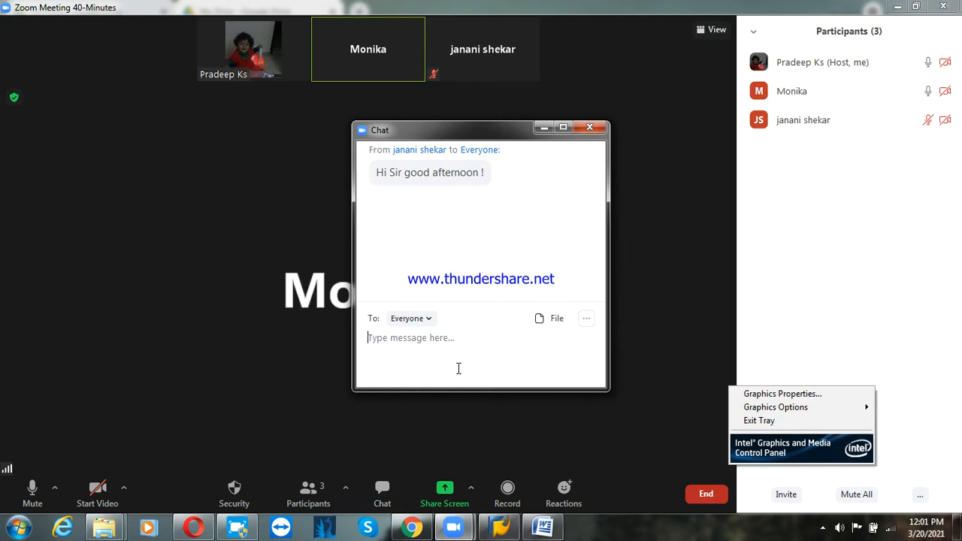
{"action": "type", "text": "hi"}
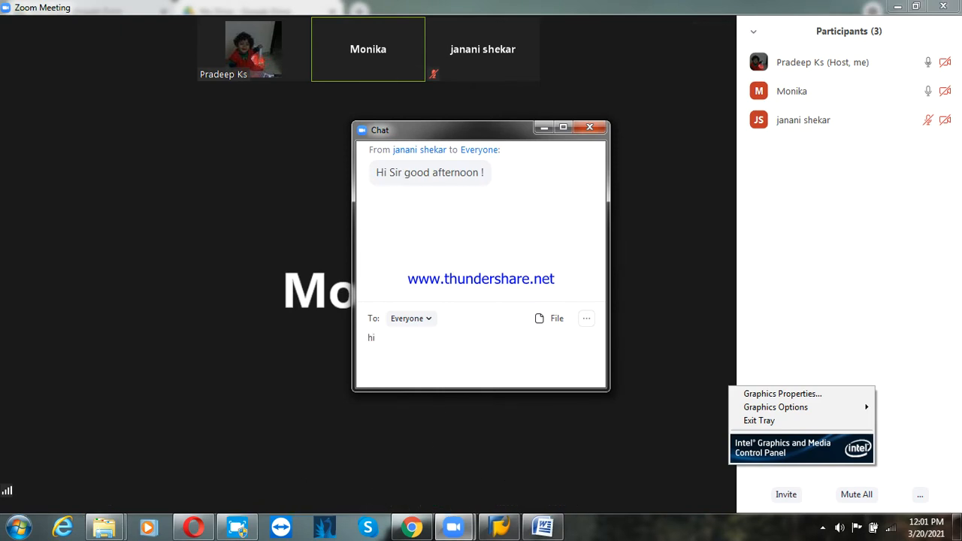
{"action": "type", "text": " go"}
{"action": "type", "text": " aftr"}
{"action": "type", "text": "noon"}
{"action": "key", "text": "Return"}
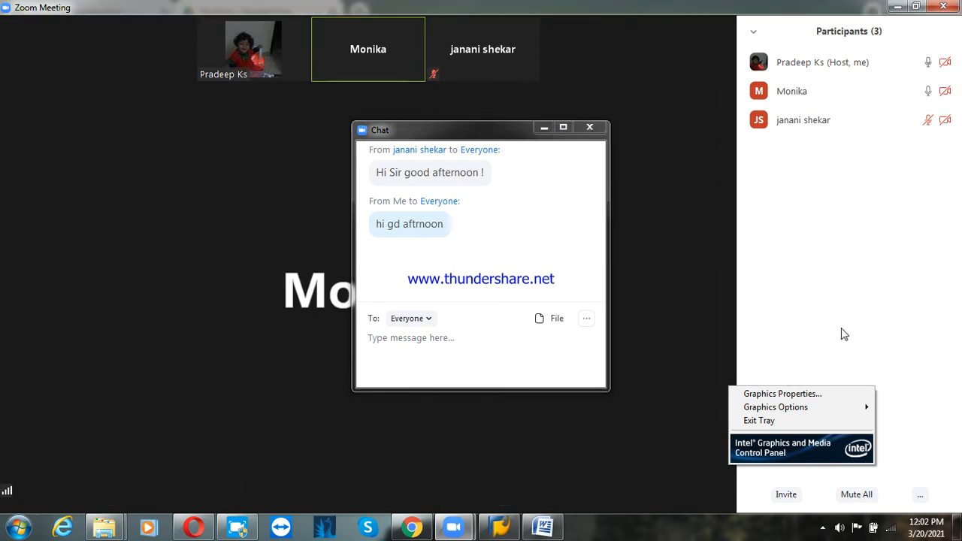
Put away the graphics context menu and the chat window, and start sharing the screen with the meeting.
{"action": "left_click", "coordinate": [788, 420]}
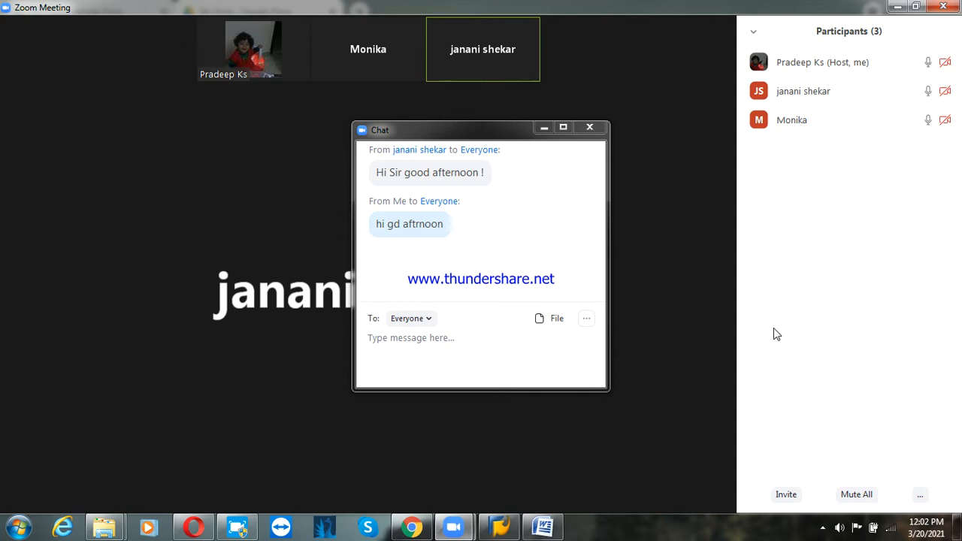
{"action": "left_click", "coordinate": [538, 129]}
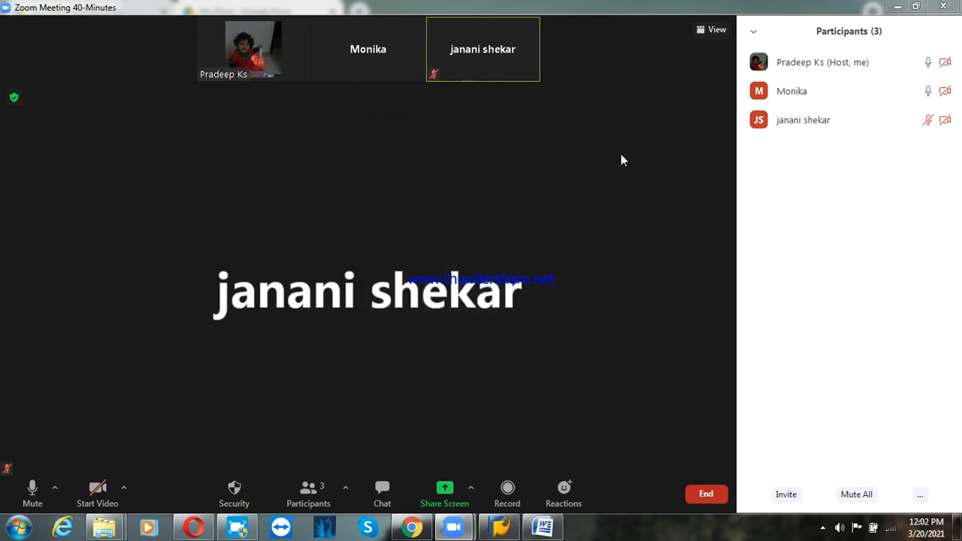
{"action": "left_click", "coordinate": [447, 494]}
{"action": "left_click", "coordinate": [762, 456]}
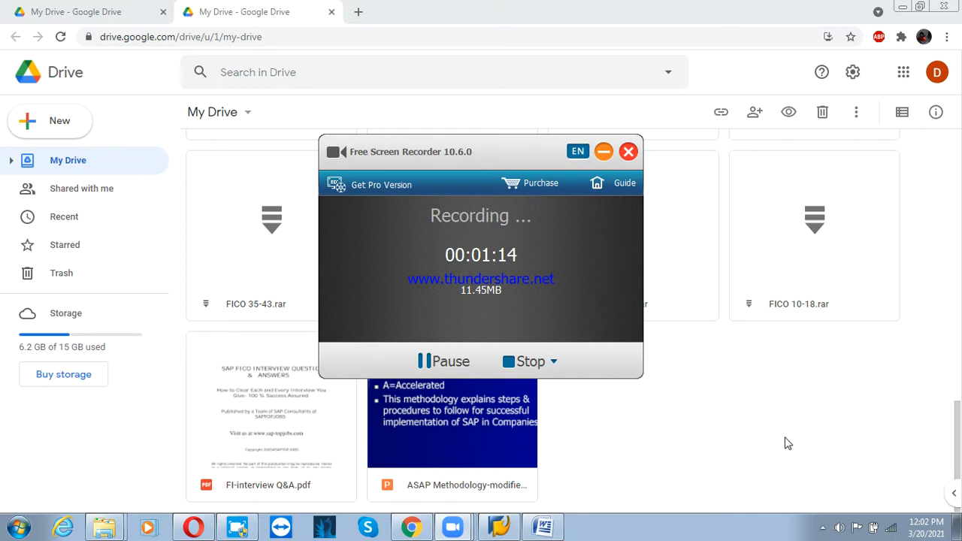
Switch to the TERMS OF PAYMENTS document in Word and open a blank Notepad note over it, dismissing the notification.
{"action": "left_click", "coordinate": [741, 409]}
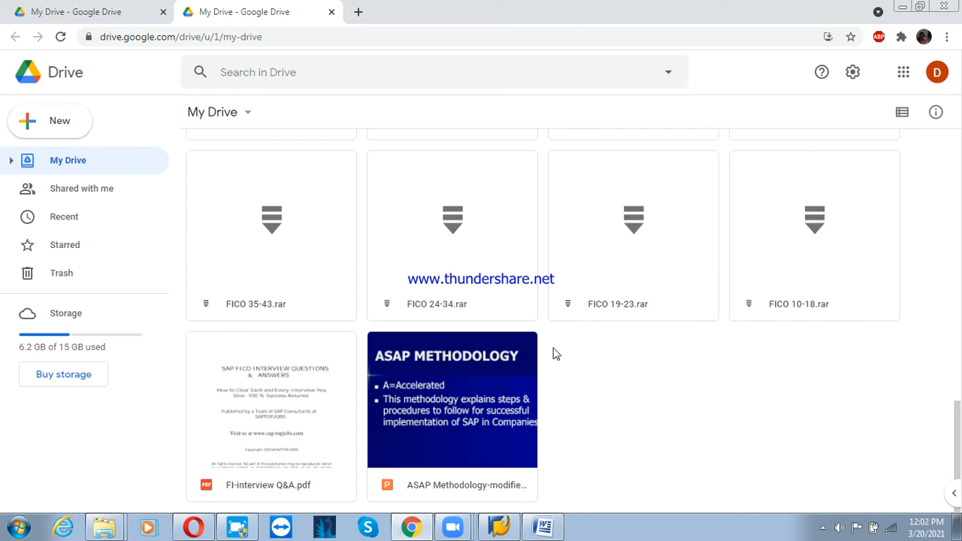
{"action": "left_click", "coordinate": [543, 526]}
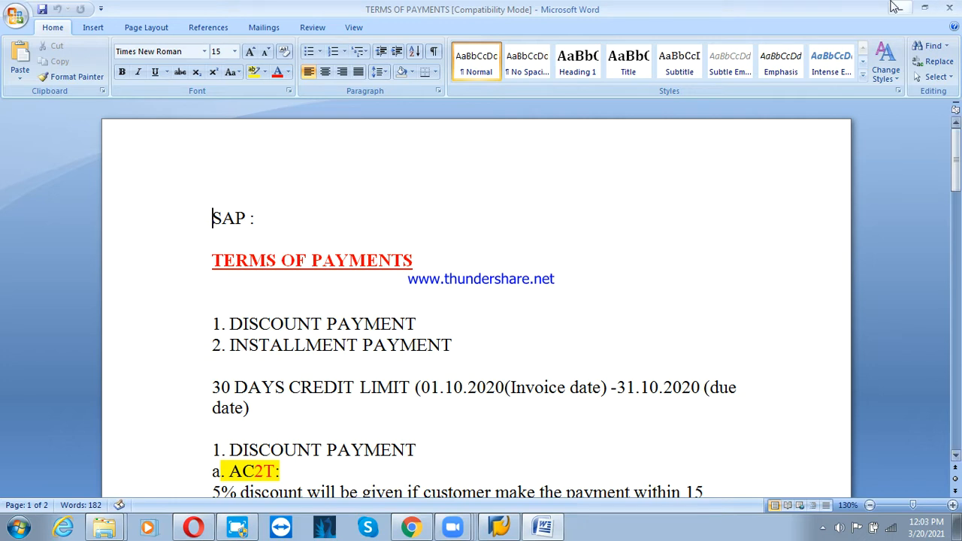
{"action": "left_click", "coordinate": [22, 532]}
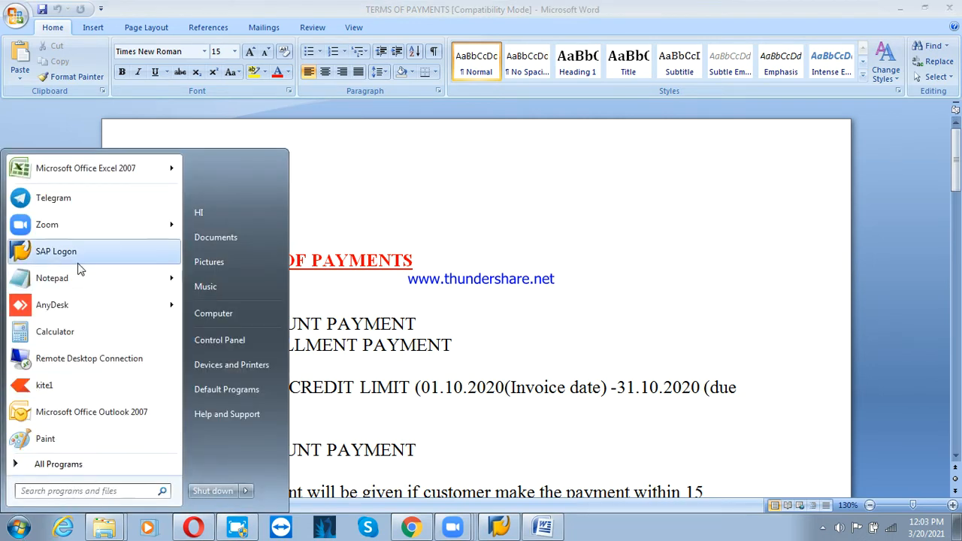
{"action": "left_click", "coordinate": [105, 284]}
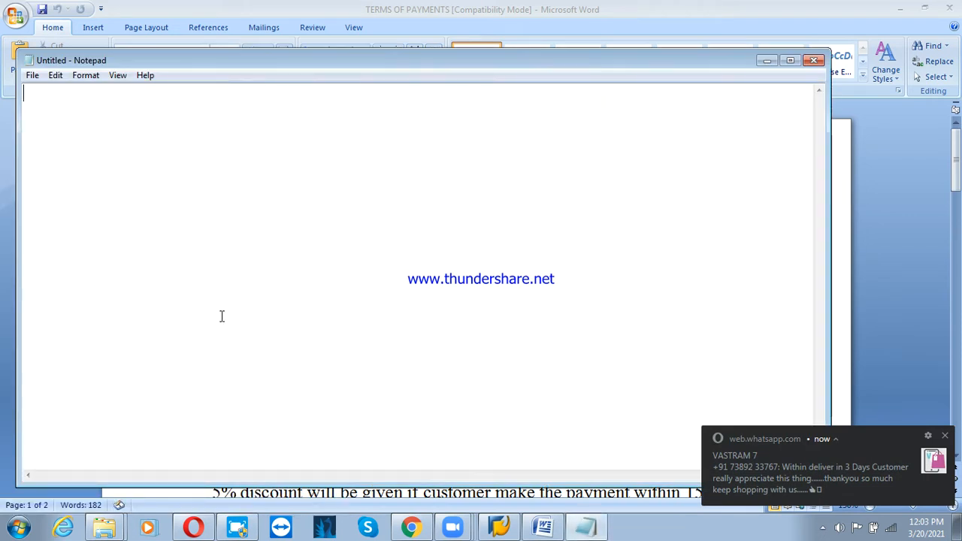
{"action": "left_click", "coordinate": [945, 438]}
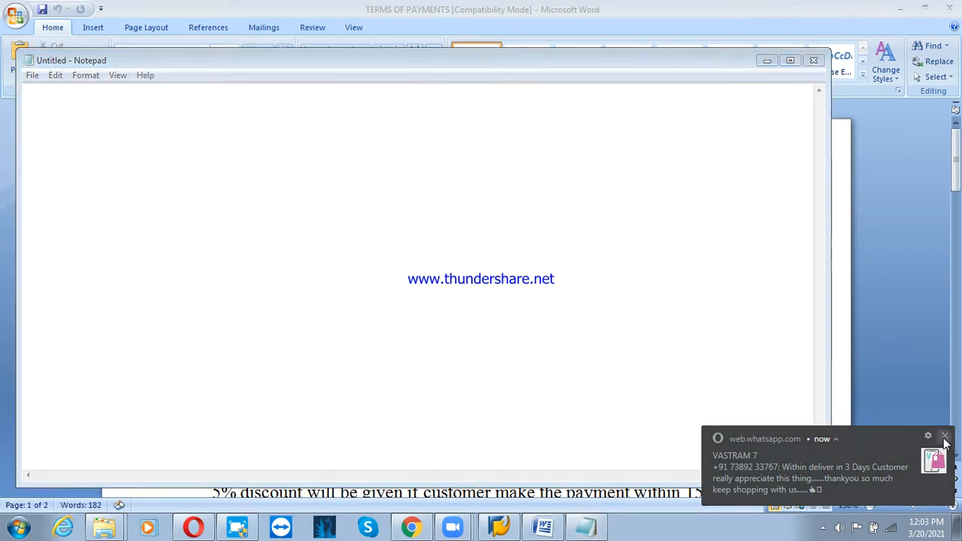
Enter the heading "terms of payment" at the start of the blank note.
{"action": "type", "text": "tem"}
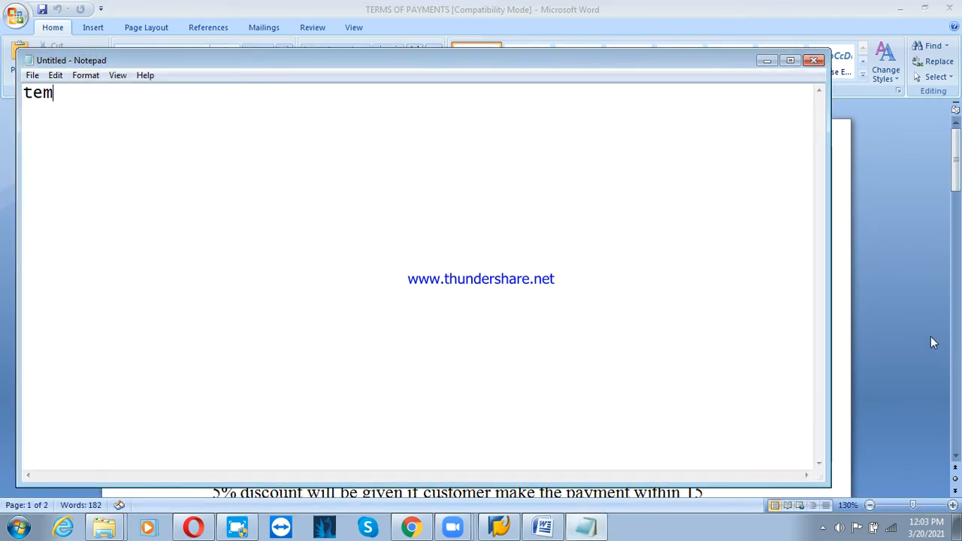
{"action": "key", "text": "BackSpace"}
{"action": "type", "text": "rms of payment"}
{"action": "key", "text": "Return"}
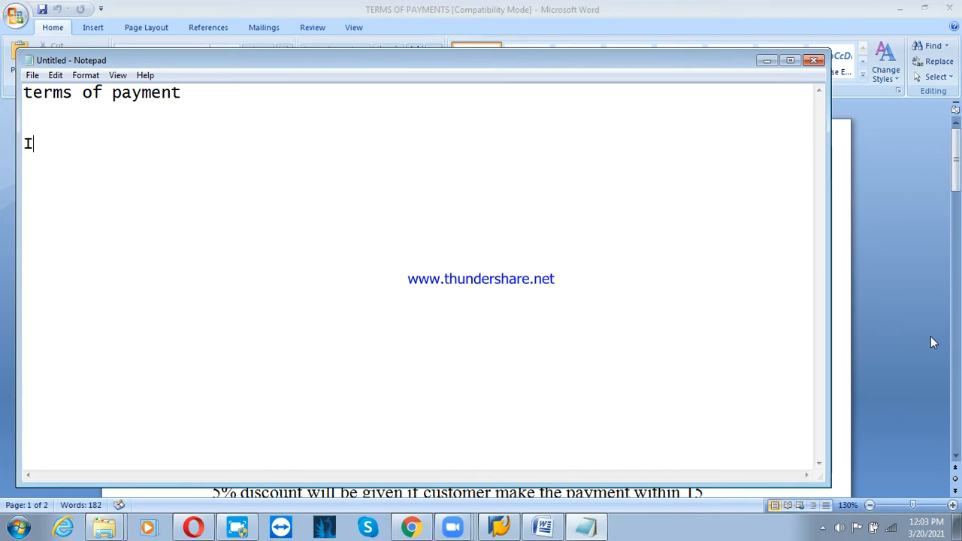
Begin a sentence below the heading with "I m selling the produ".
{"action": "type", "text": "I m seel"}
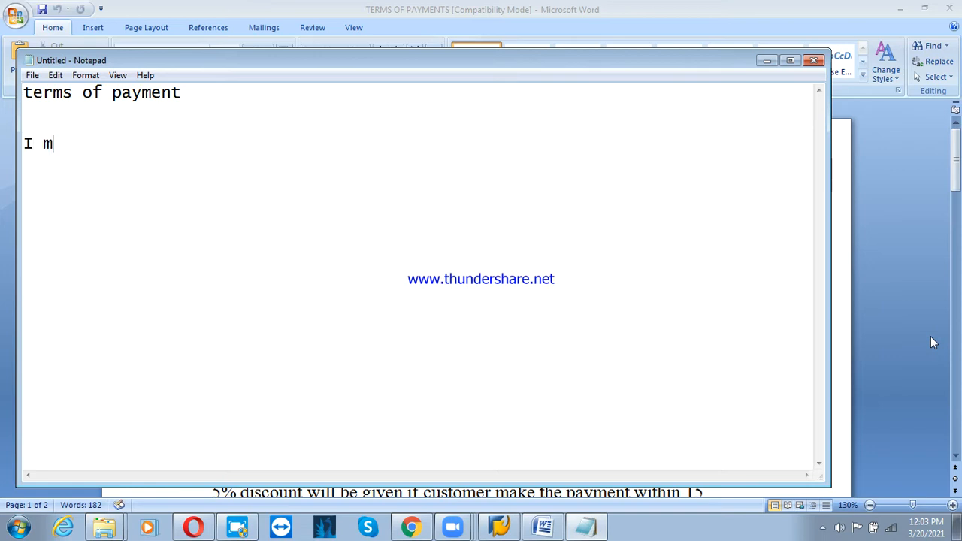
{"action": "key", "text": "BackSpace"}
{"action": "key", "text": "BackSpace"}
{"action": "type", "text": "lli"}
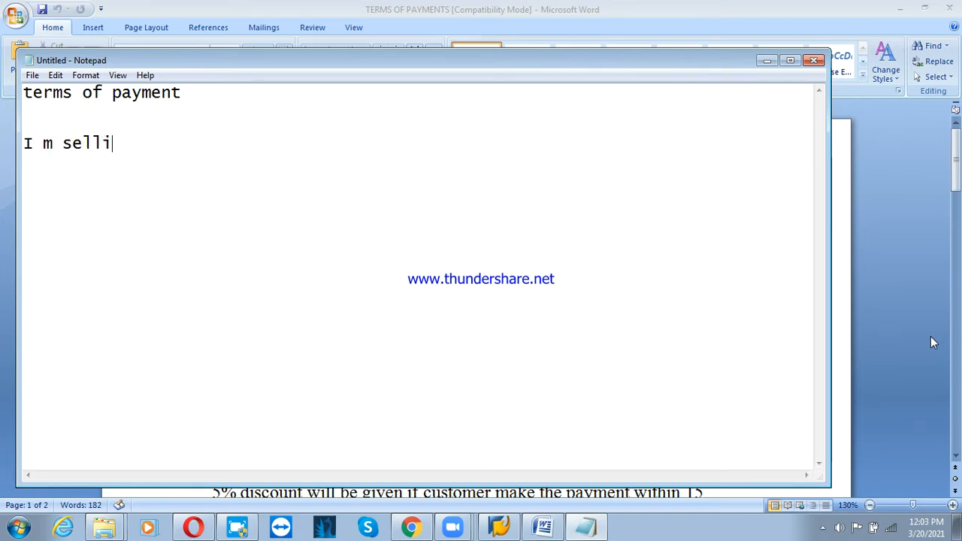
{"action": "type", "text": "ng the procd"}
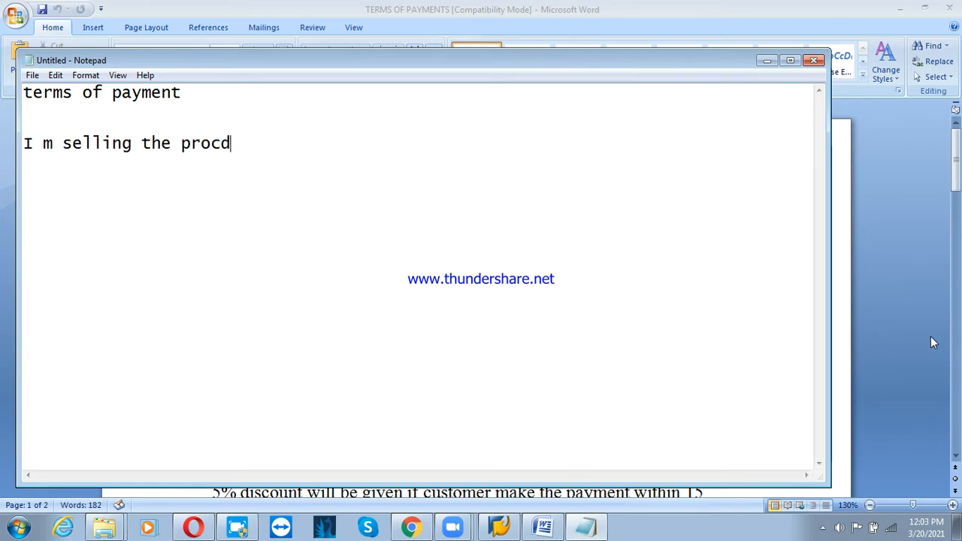
{"action": "key", "text": "BackSpace"}
{"action": "key", "text": "BackSpace"}
{"action": "type", "text": "du"}
{"action": "key", "text": "alt+Tab"}
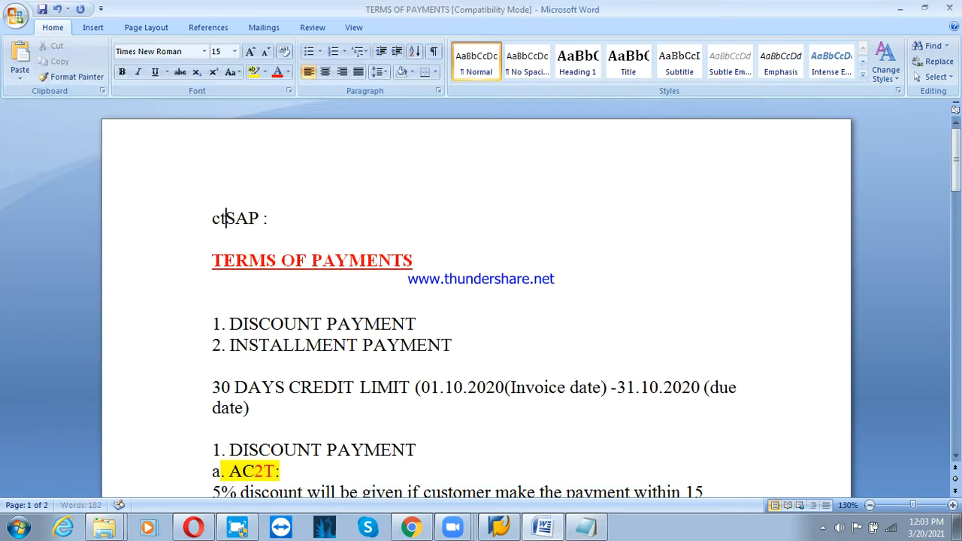
{"action": "key", "text": "BackSpace"}
{"action": "key", "text": "alt+Tab"}
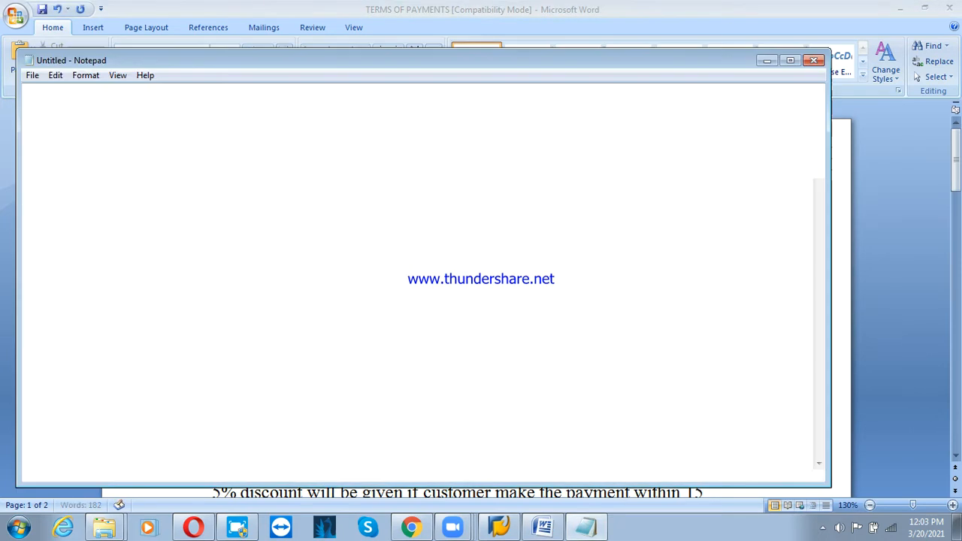
Complete the sentence under the heading so it reads "I m selling the product to my customer,".
{"action": "type", "text": "ct o"}
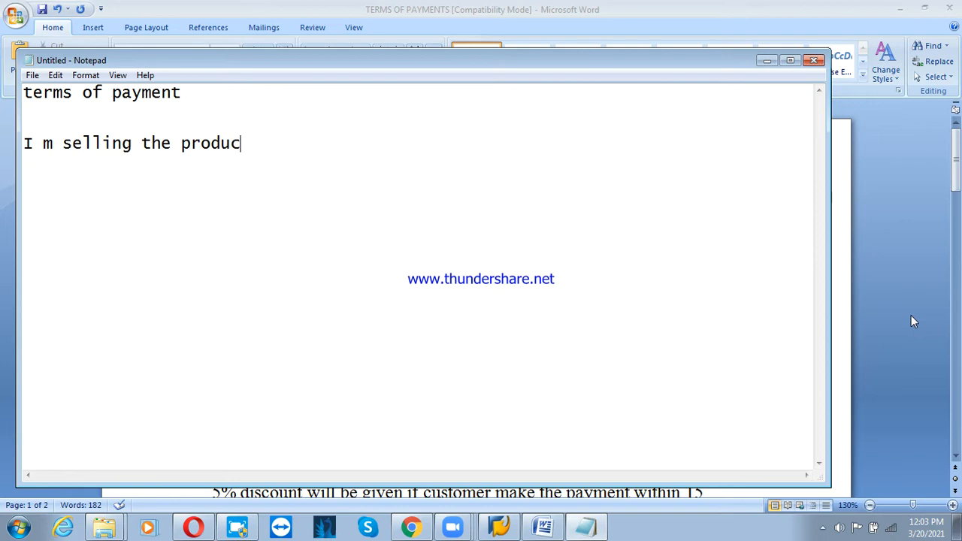
{"action": "key", "text": "BackSpace"}
{"action": "key", "text": "BackSpace"}
{"action": "type", "text": "t"}
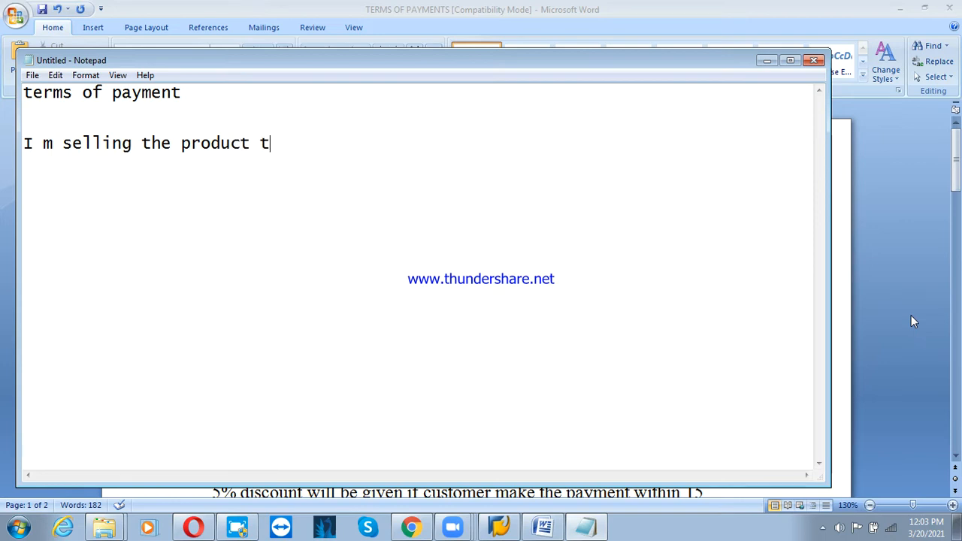
{"action": "type", "text": "o my customer"}
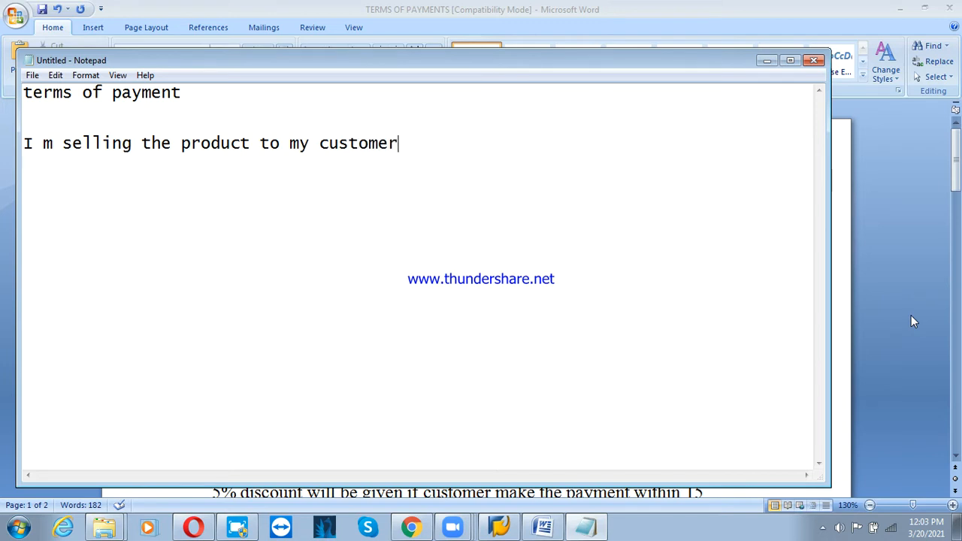
{"action": "type", "text": ","}
Add a new line below the sentence with the date 01.2.2021.
{"action": "key", "text": "Return"}
{"action": "key", "text": "Return"}
{"action": "type", "text": "01."}
{"action": "type", "text": "0"}
{"action": "key", "text": "BackSpace"}
{"action": "type", "text": "2.2021"}
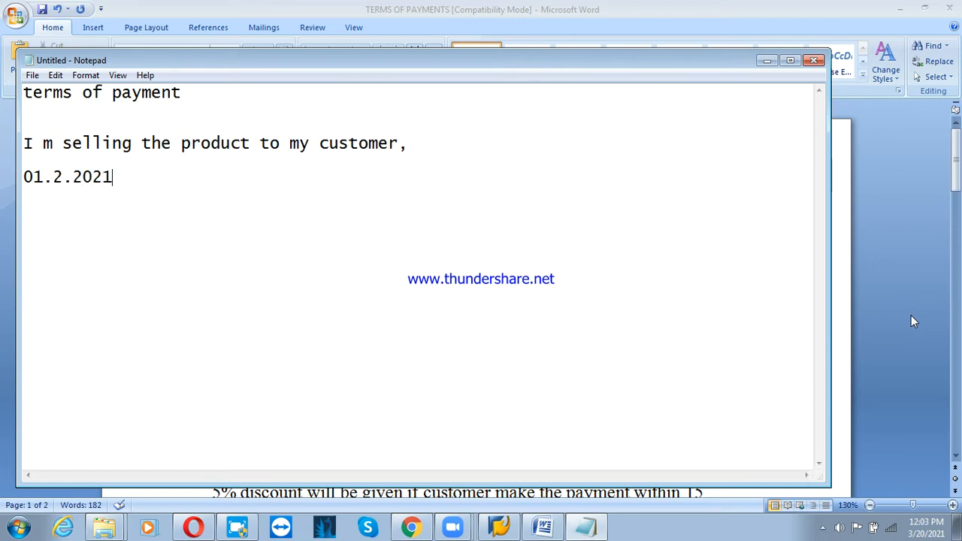
Label the 01.2.2021 date with "- Invoice date or sales date" on the same line.
{"action": "type", "text": "   - I"}
{"action": "type", "text": "nvocie"}
{"action": "key", "text": "BackSpace"}
{"action": "key", "text": "BackSpace"}
{"action": "key", "text": "BackSpace"}
{"action": "type", "text": "ice data"}
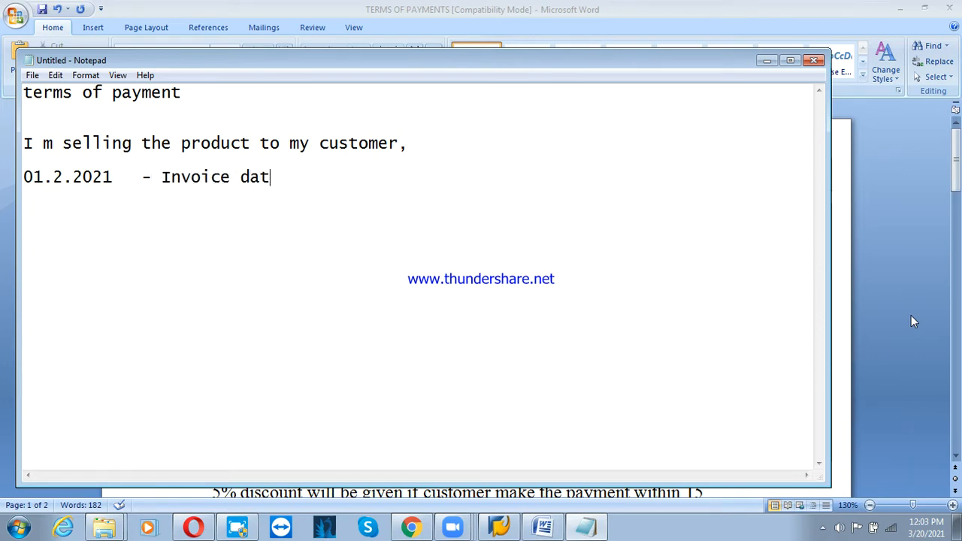
{"action": "key", "text": "BackSpace"}
{"action": "key", "text": "BackSpace"}
{"action": "type", "text": "e or da"}
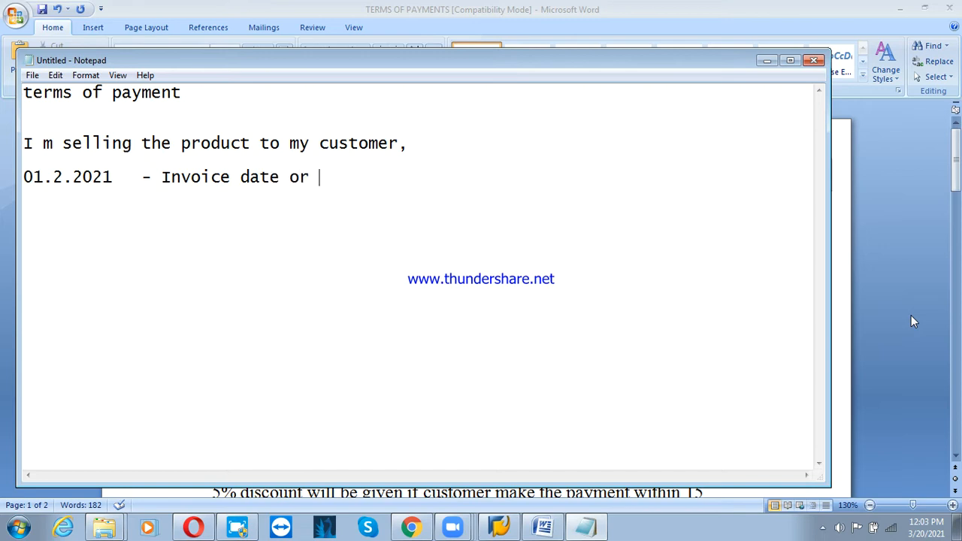
{"action": "key", "text": "BackSpace"}
{"action": "key", "text": "BackSpace"}
{"action": "type", "text": "sales date"}
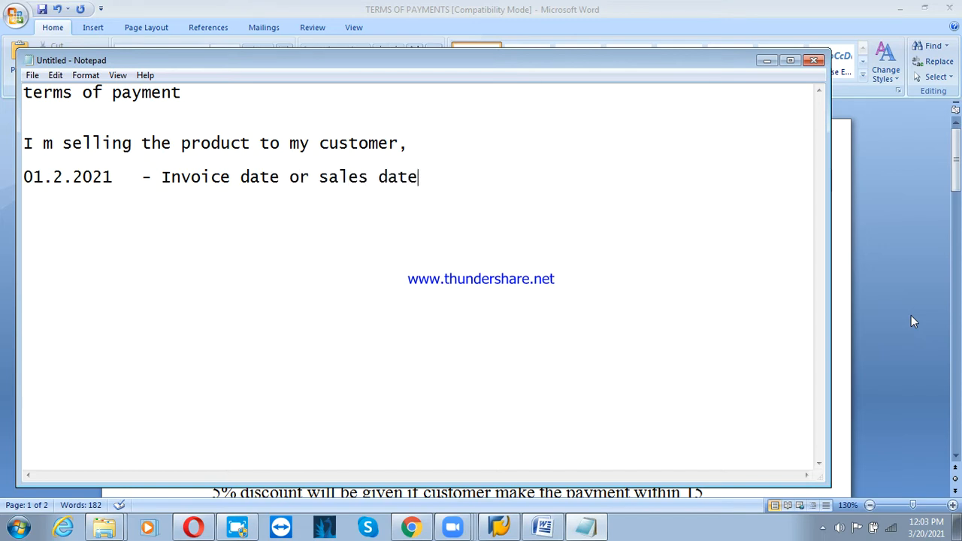
Append the amount 100000 to the end of the invoice date line.
{"action": "key", "text": "Up"}
{"action": "key", "text": "Down"}
{"action": "key", "text": "End"}
{"action": "type", "text": "100000"}
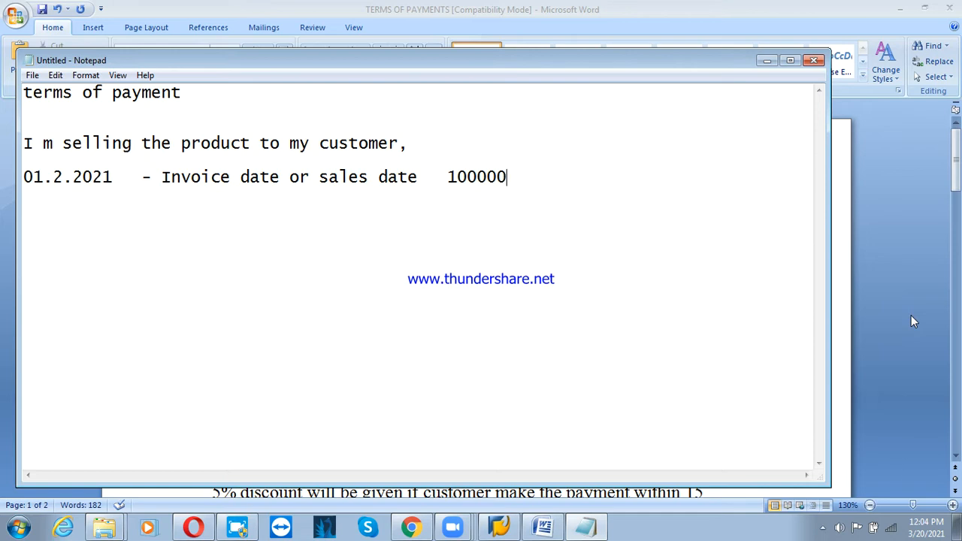
Highlight the amount 100000 on the invoice date line to point it out, and clear the selection.
{"action": "key", "text": "shift+Left"}
{"action": "key", "text": "shift+Left"}
{"action": "key", "text": "shift+Left"}
{"action": "key", "text": "shift+Left"}
{"action": "key", "text": "shift+Left"}
{"action": "key", "text": "shift+Left"}
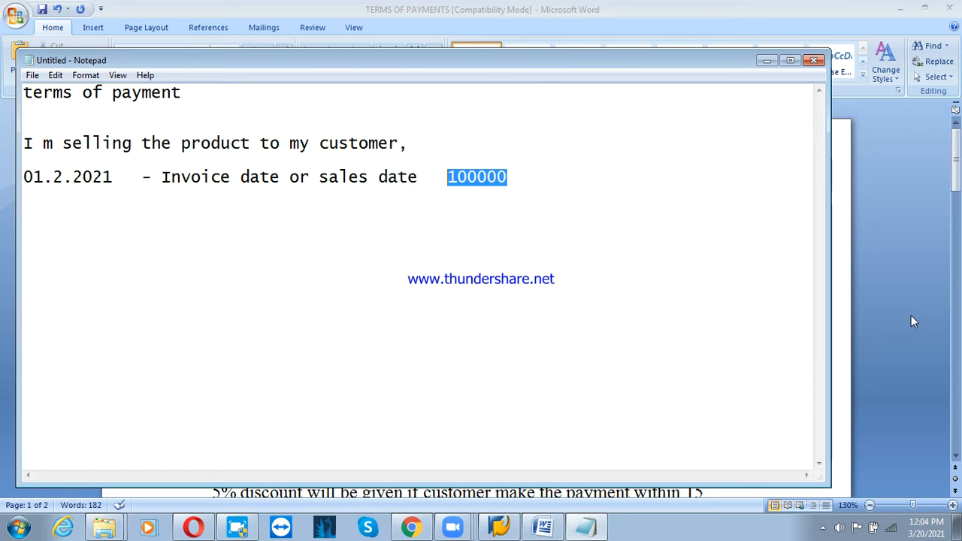
{"action": "key", "text": "Right"}
{"action": "key", "text": "Right"}
{"action": "key", "text": "Right"}
{"action": "key", "text": "Right"}
{"action": "key", "text": "Right"}
{"action": "key", "text": "Right"}
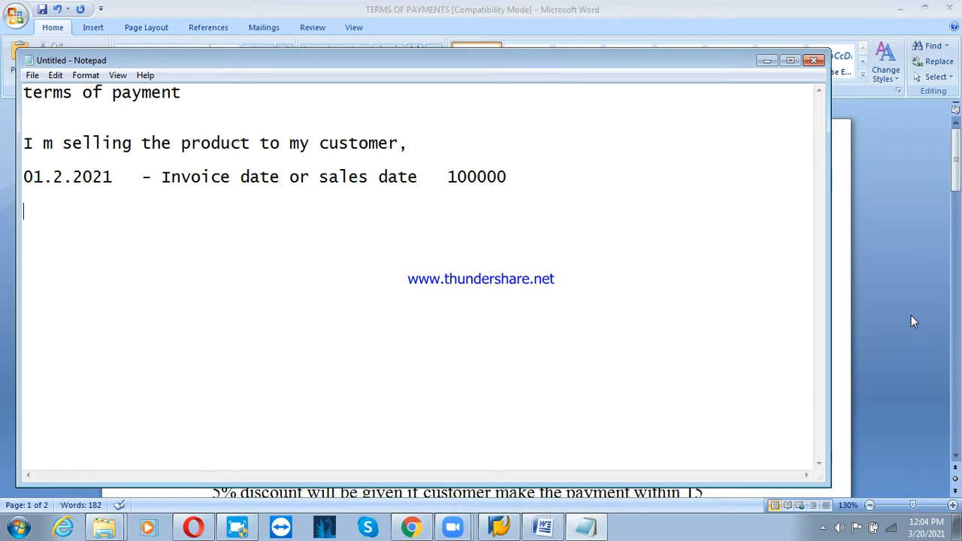
Insert the line "30 days credit to my customer" between the selling sentence and the invoice date line, with blank lines around it.
{"action": "key", "text": "Return"}
{"action": "key", "text": "Return"}
{"action": "key", "text": "Return"}
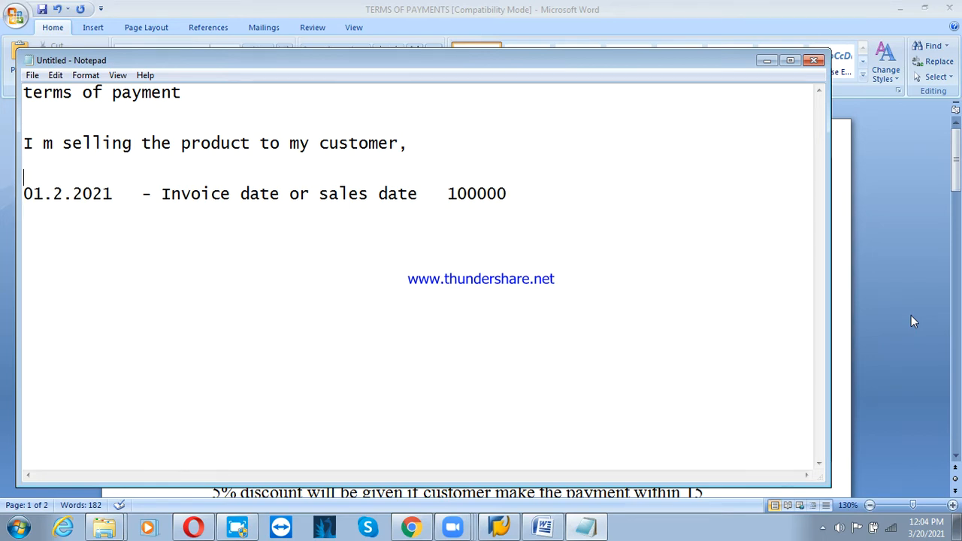
{"action": "type", "text": "30"}
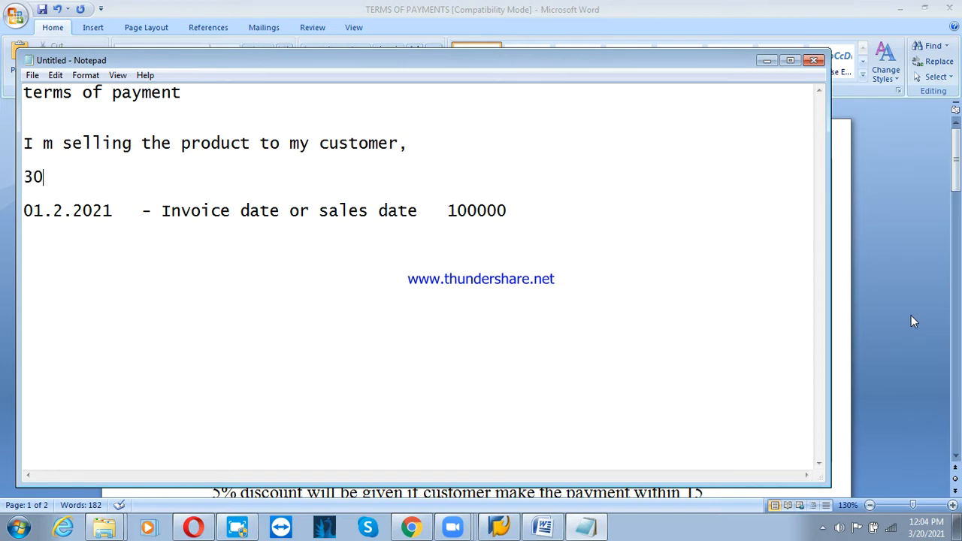
{"action": "type", "text": " days cred"}
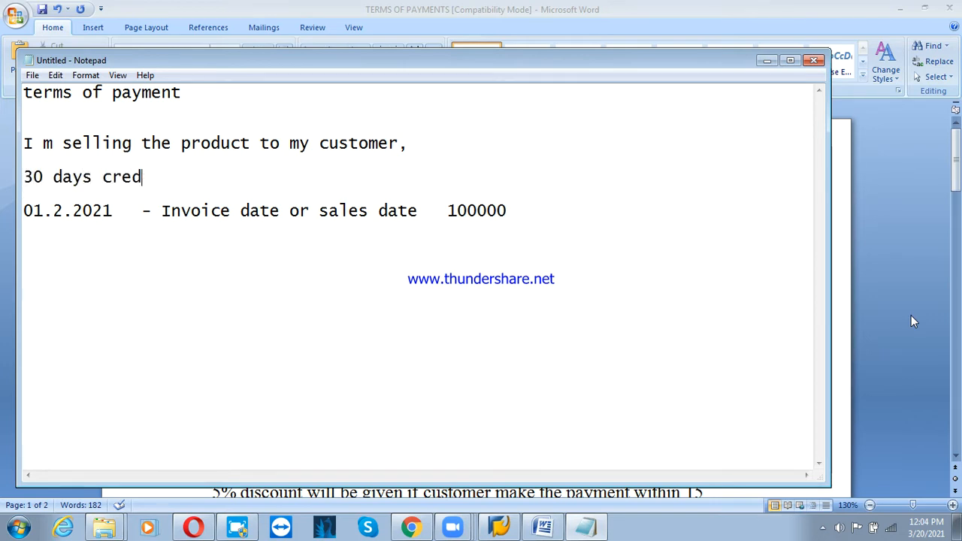
{"action": "type", "text": "it to my cou"}
{"action": "left_click", "coordinate": [908, 309]}
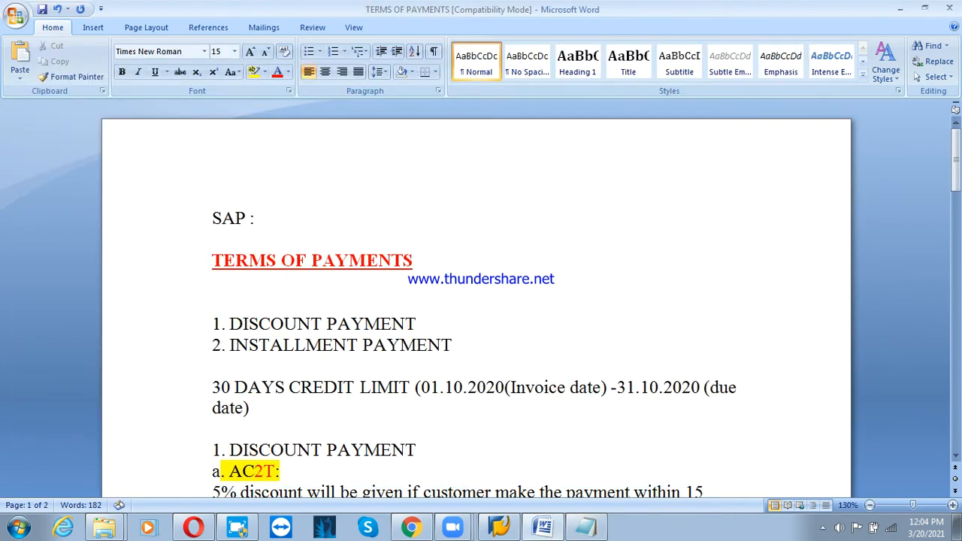
{"action": "key", "text": "alt+Tab"}
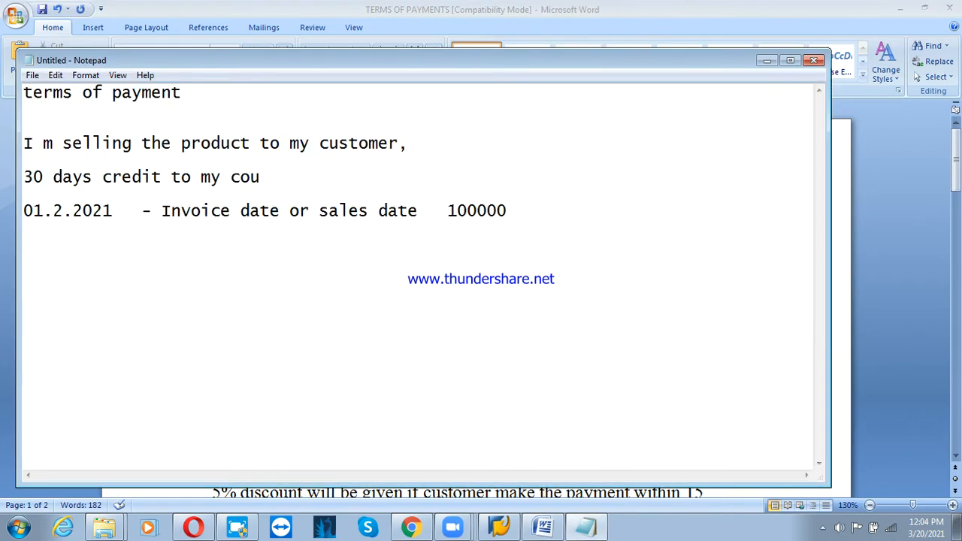
{"action": "key", "text": "BackSpace"}
{"action": "type", "text": "st"}
{"action": "key", "text": "BackSpace"}
{"action": "key", "text": "BackSpace"}
{"action": "key", "text": "BackSpace"}
{"action": "type", "text": "ustomer"}
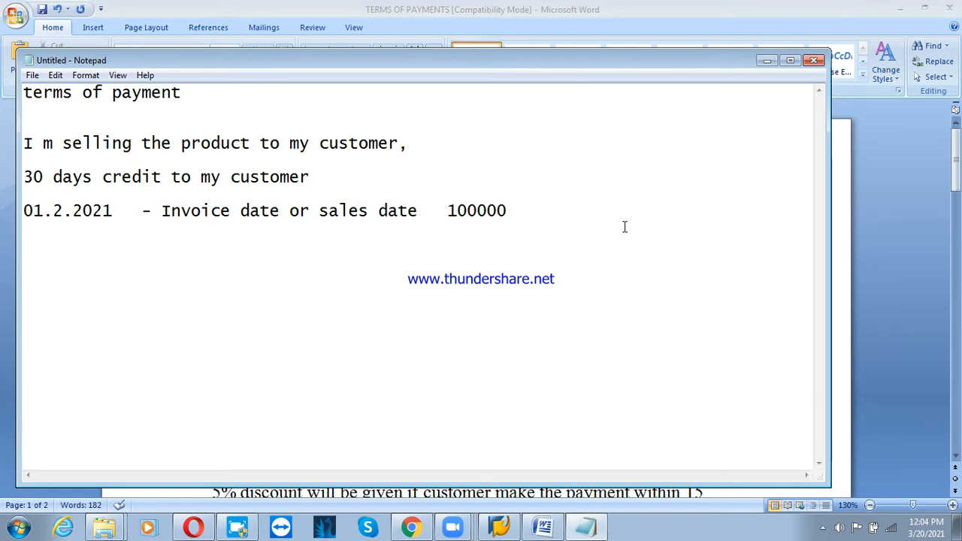
Dismiss the chat notification and add the line "01.03.2021 - due date" below the invoice date line.
{"action": "key", "text": "Return"}
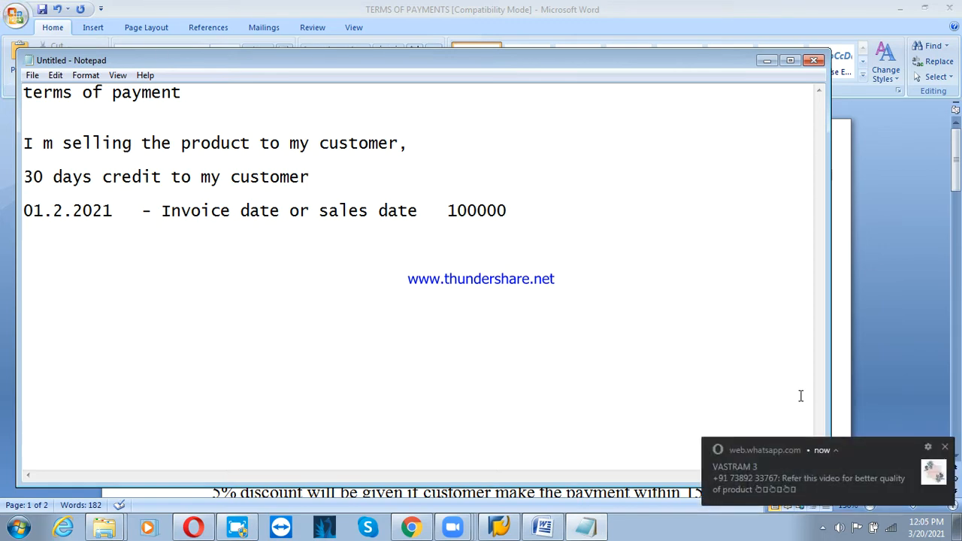
{"action": "left_click", "coordinate": [947, 448]}
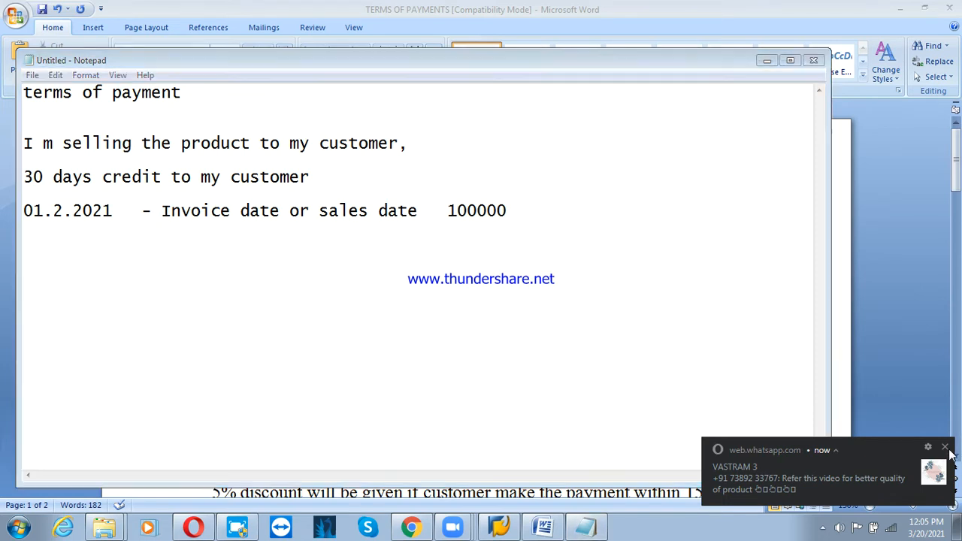
{"action": "left_click", "coordinate": [565, 215]}
{"action": "key", "text": "Down"}
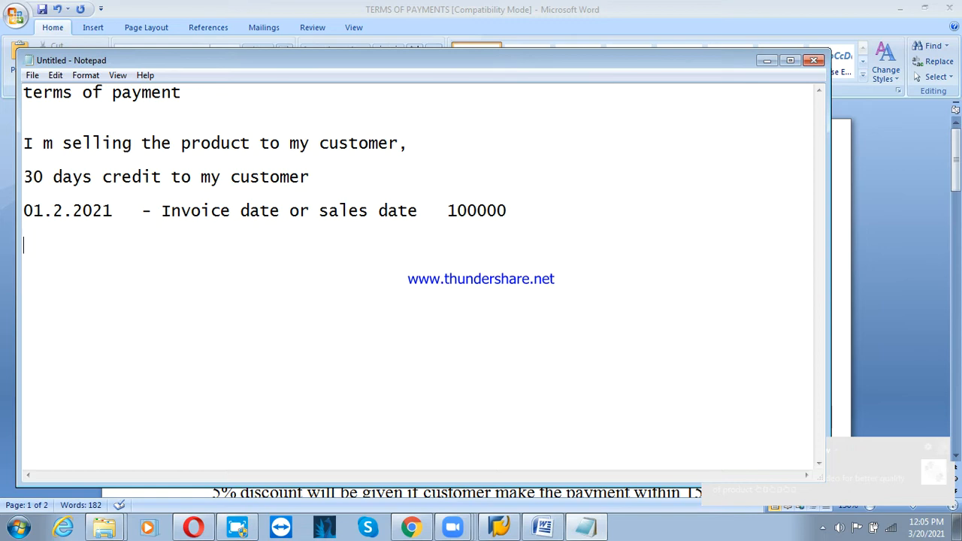
{"action": "type", "text": "01.03"}
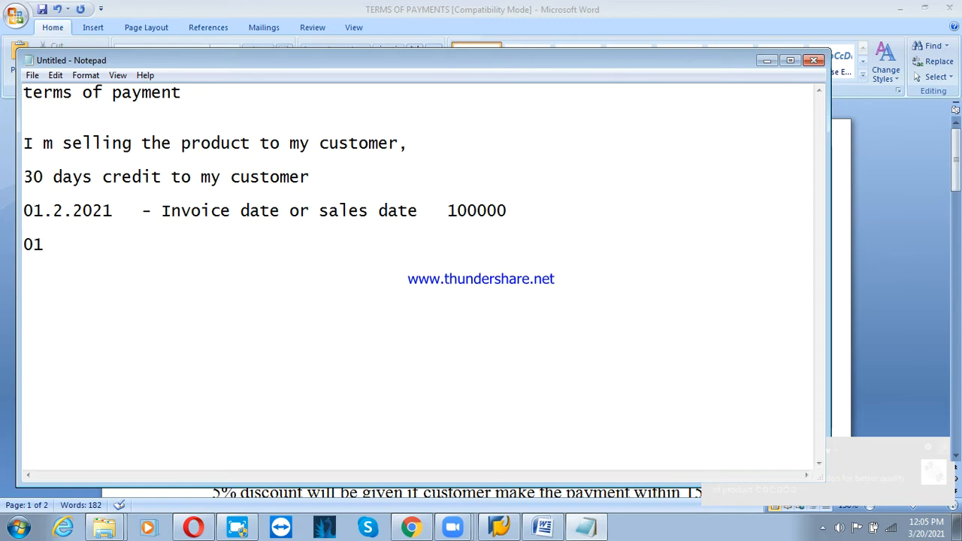
{"action": "type", "text": ".2021"}
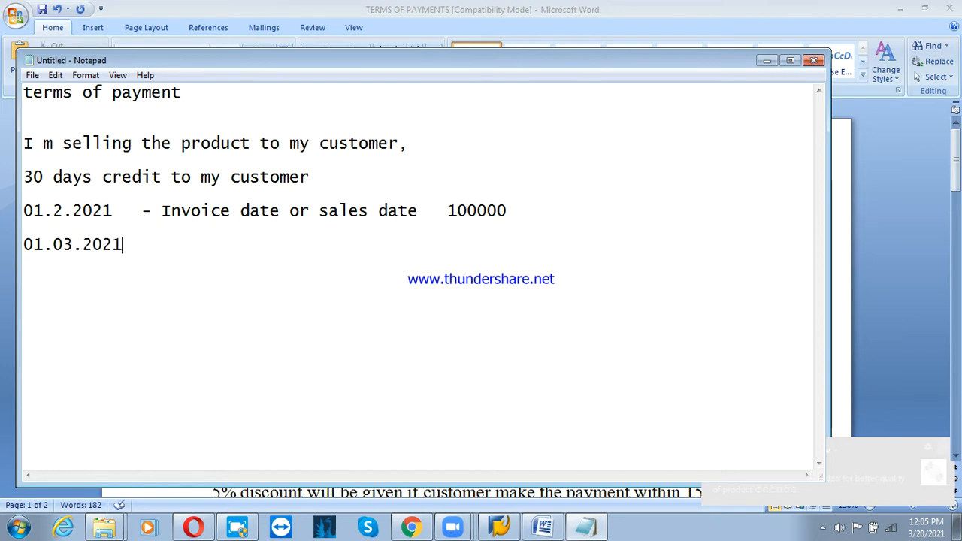
{"action": "type", "text": "  - due date"}
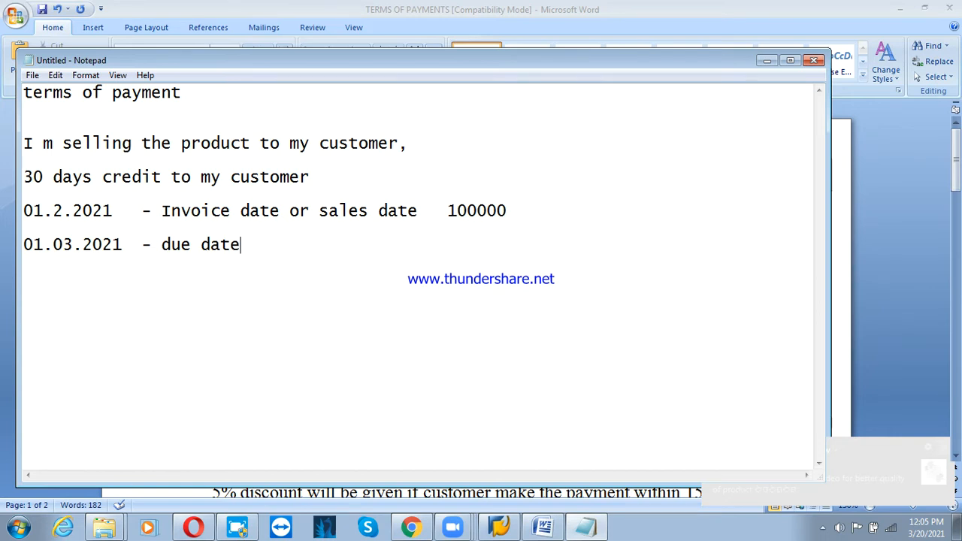
Highlight the due date line to point it out, clear the selection, and end the line with a period.
{"action": "left_click", "coordinate": [33, 177]}
{"action": "left_click", "coordinate": [272, 242]}
{"action": "left_click_drag", "start_coordinate": [272, 242], "coordinate": [23, 244]}
{"action": "left_click", "coordinate": [192, 242]}
{"action": "left_click", "coordinate": [264, 248]}
{"action": "type", "text": "."}
Start a new line reading "Discou" below the due date line, separated from it by blank space.
{"action": "key", "text": "Return"}
{"action": "type", "text": "Dico"}
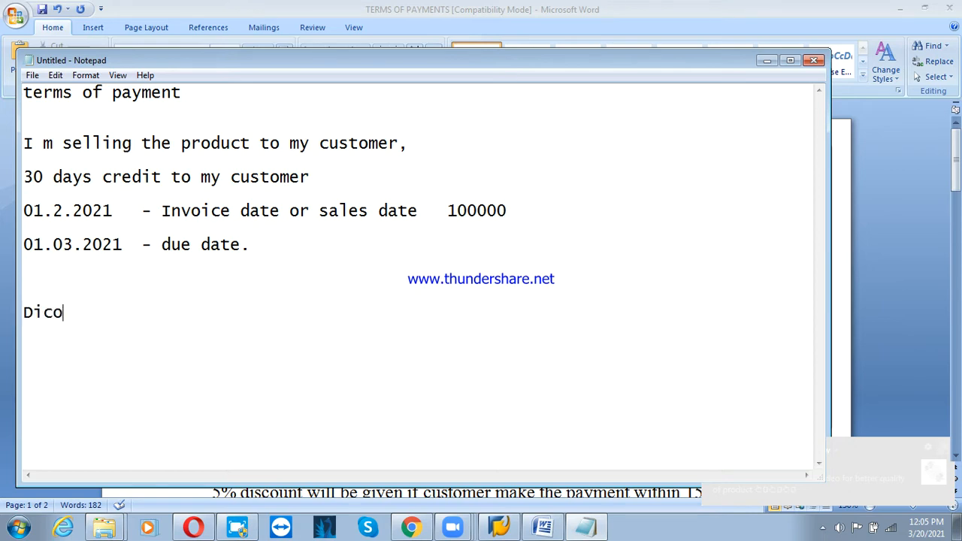
{"action": "key", "text": "BackSpace"}
{"action": "key", "text": "BackSpace"}
{"action": "type", "text": "scou"}
{"action": "left_click", "coordinate": [28, 261]}
{"action": "key", "text": "BackSpace"}
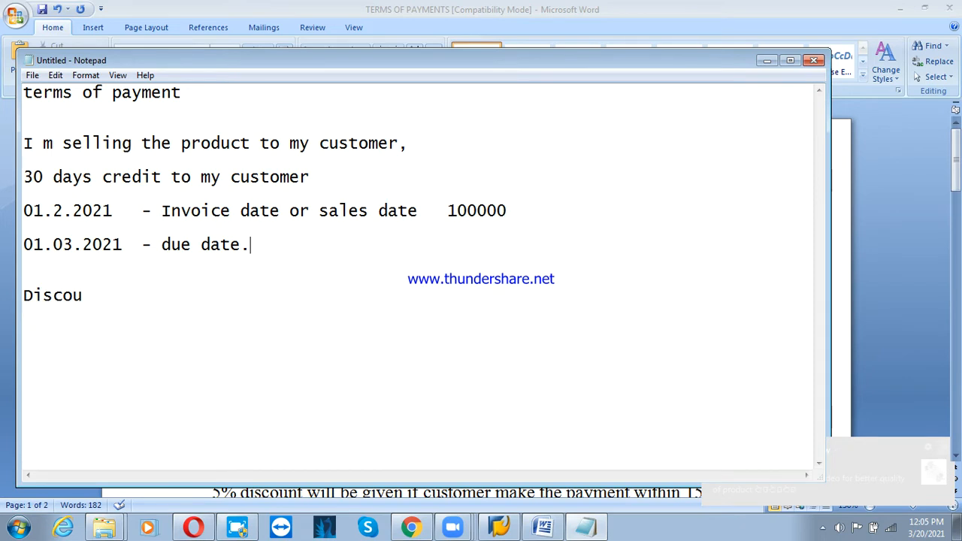
Insert the heading "Terms of payment is 2 types" directly above the "Discou" line, with blank lines before it.
{"action": "left_click", "coordinate": [98, 289]}
{"action": "key", "text": "Up"}
{"action": "key", "text": "Return"}
{"action": "key", "text": "Up"}
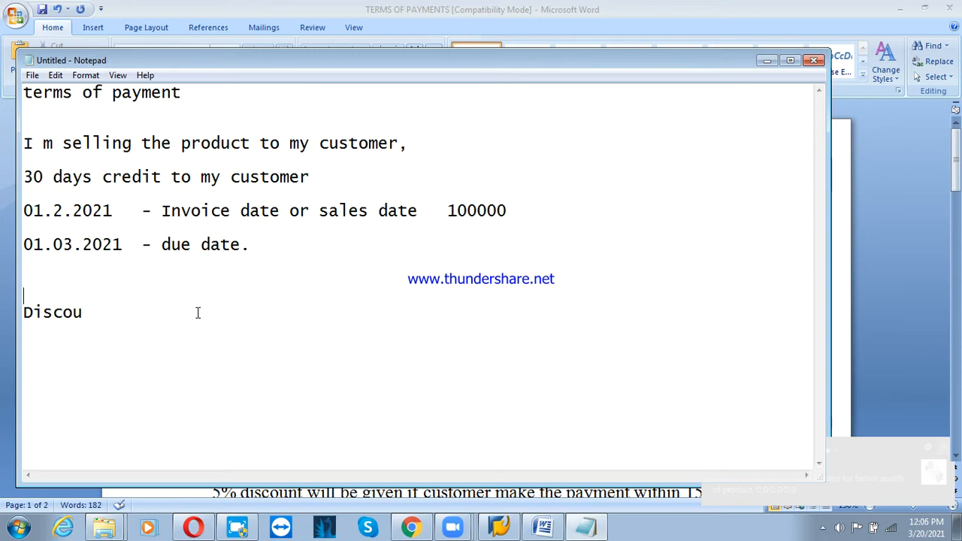
{"action": "type", "text": "Terms o"}
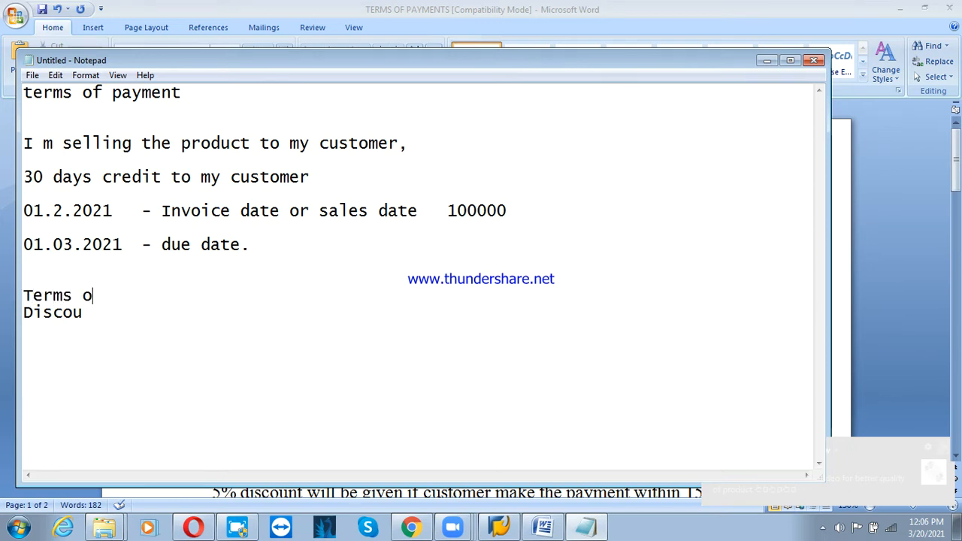
{"action": "type", "text": "f paym"}
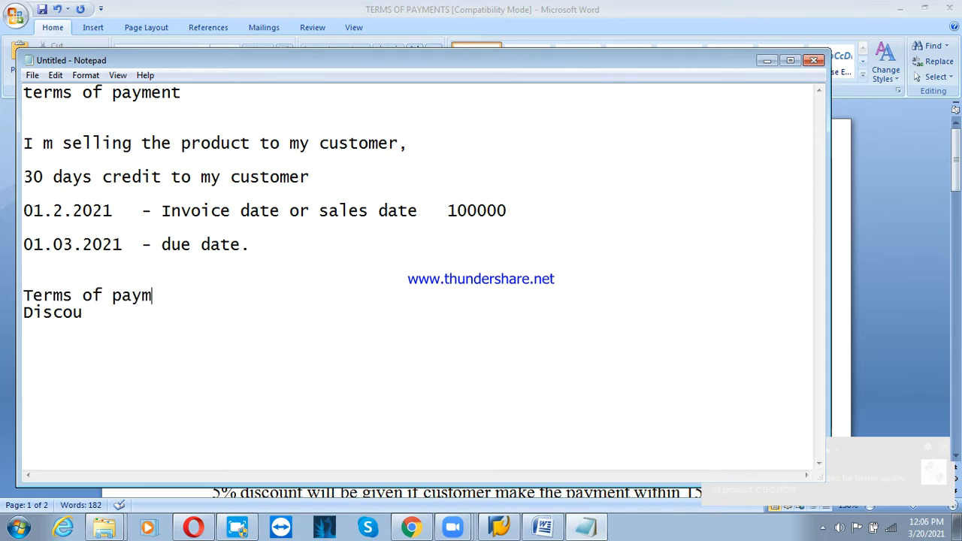
{"action": "type", "text": "ent is 2 types"}
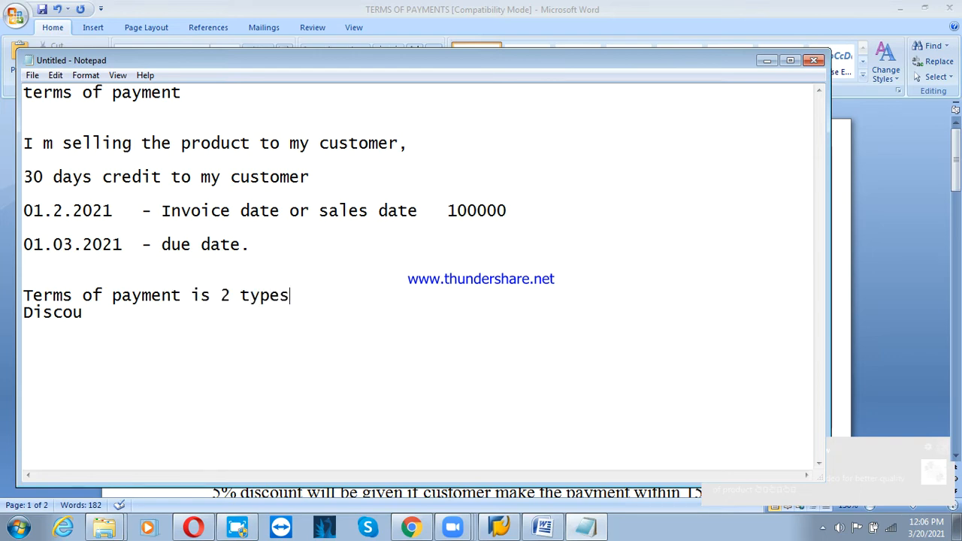
Number the "Discou" line and complete it so it reads "1. Discount payment".
{"action": "key", "text": "Left"}
{"action": "key", "text": "Left"}
{"action": "key", "text": "Left"}
{"action": "key", "text": "Left"}
{"action": "key", "text": "Left"}
{"action": "type", "text": "1"}
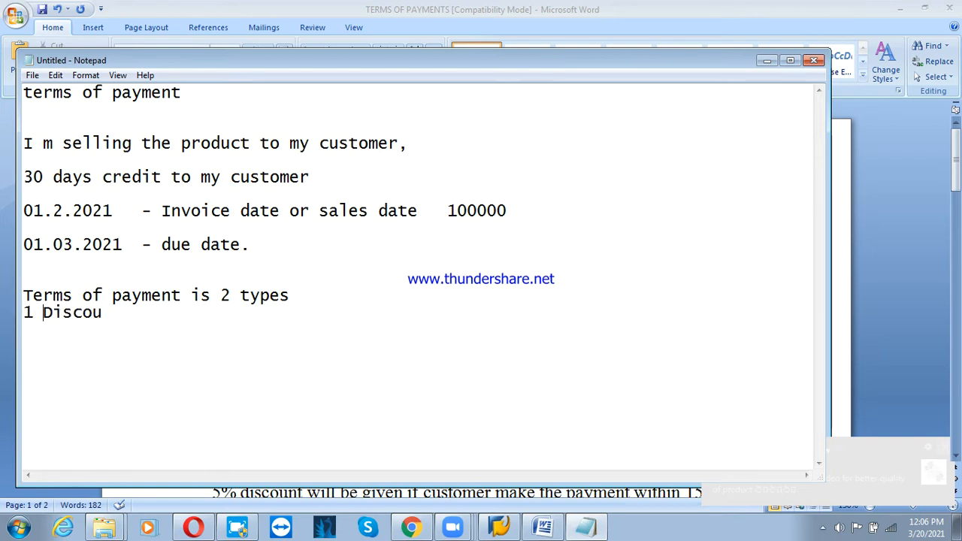
{"action": "type", "text": " ."}
{"action": "key", "text": "Right"}
{"action": "key", "text": "Right"}
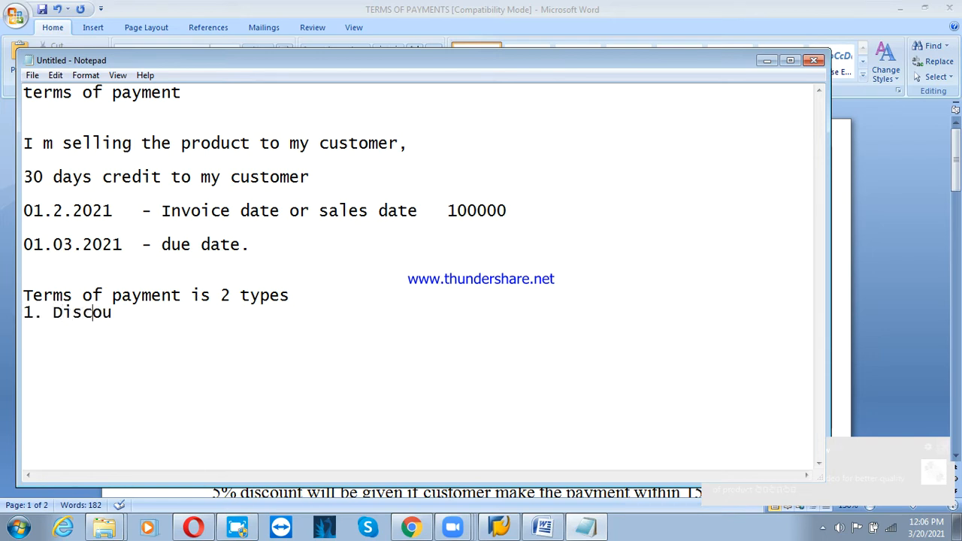
{"action": "type", "text": "nt oa"}
{"action": "key", "text": "BackSpace"}
{"action": "key", "text": "BackSpace"}
{"action": "type", "text": "payment "}
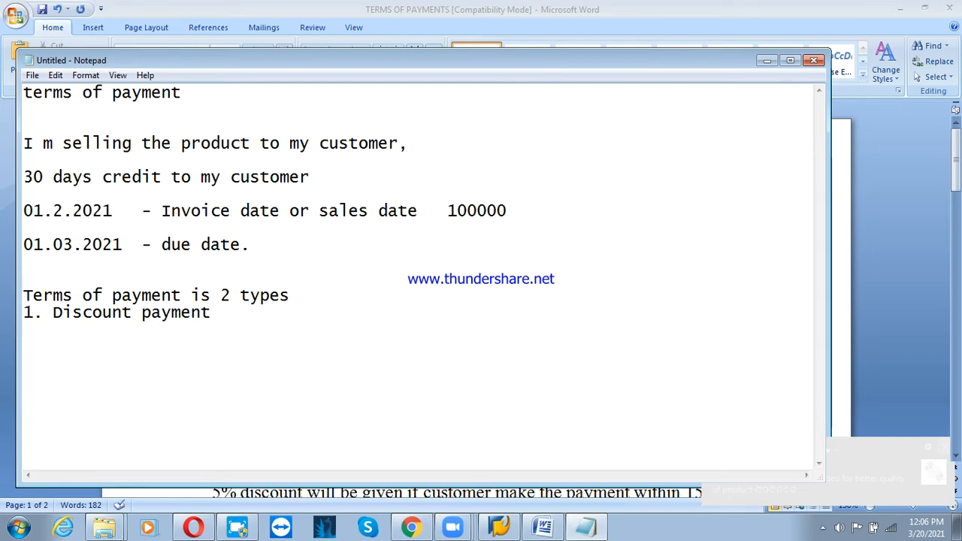
Add the second list item "2. Installment payment" with empty lines below it.
{"action": "type", "text": "2. Installment "}
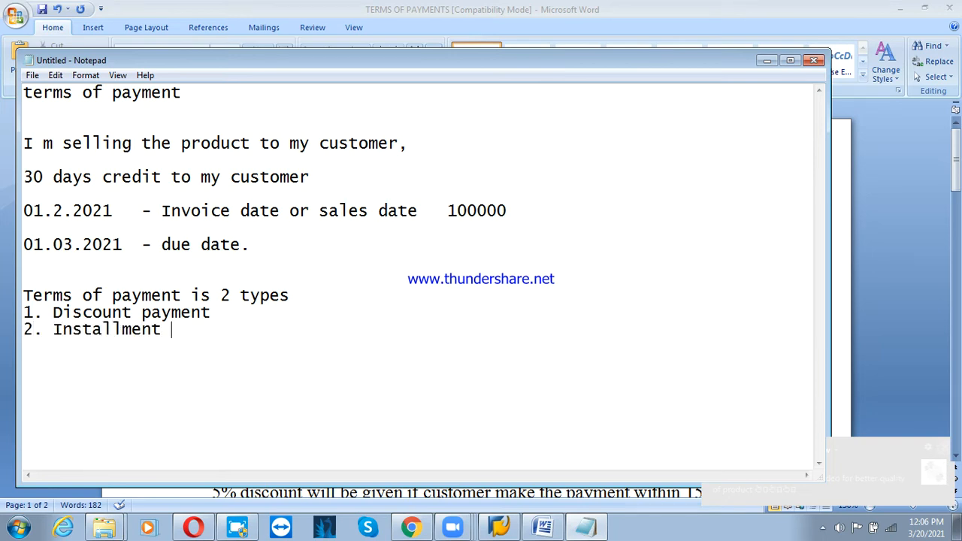
{"action": "type", "text": "paymen"}
{"action": "left_click", "coordinate": [192, 295]}
{"action": "type", "text": "t"}
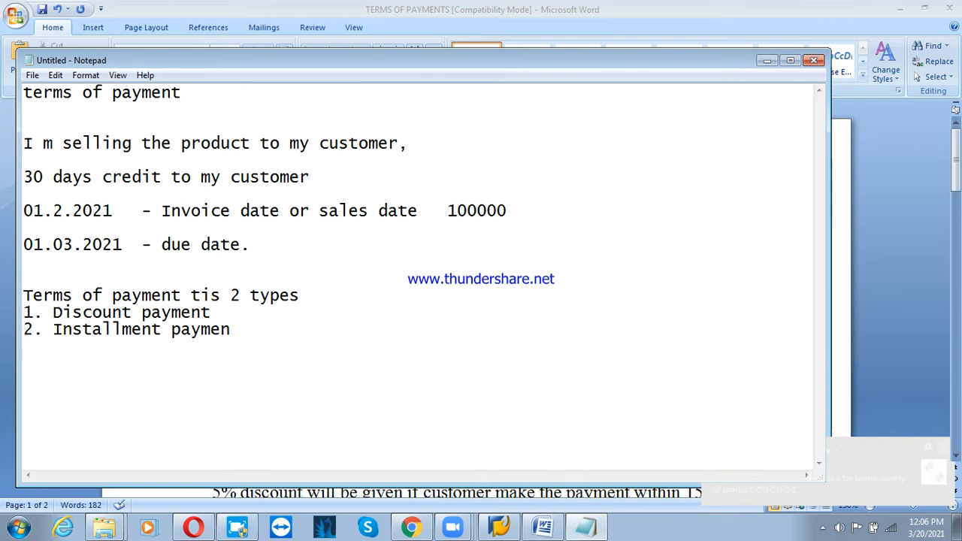
{"action": "key", "text": "BackSpace"}
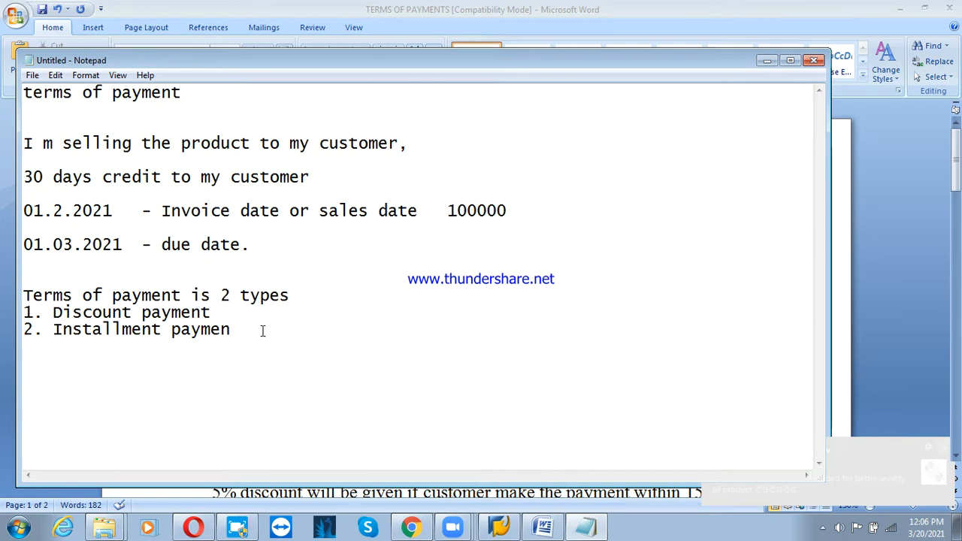
{"action": "type", "text": "t"}
{"action": "key", "text": "Return"}
{"action": "key", "text": "Return"}
{"action": "key", "text": "Return"}
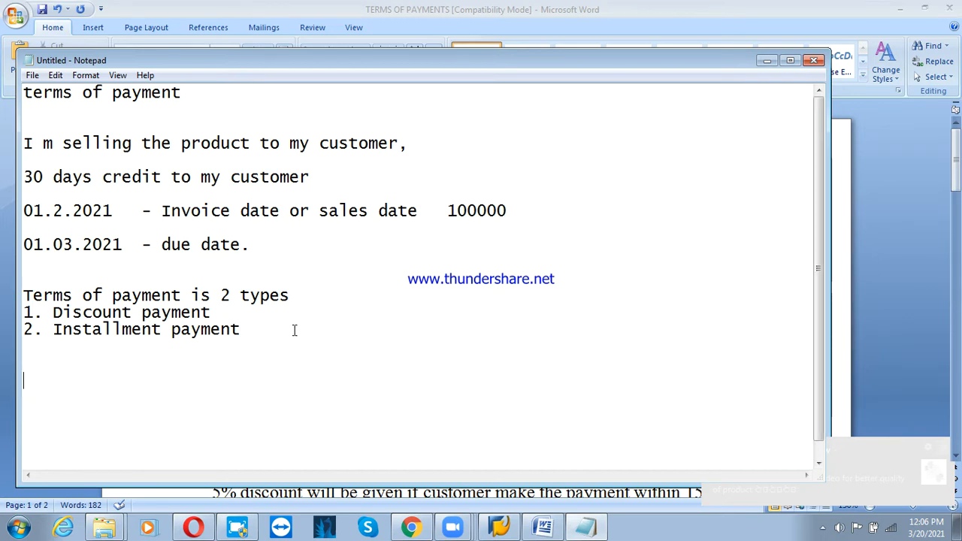
Copy the "1. Discount payment" line to below the list as a section heading ending with a colon.
{"action": "key", "text": "shift+Left"}
{"action": "key", "text": "shift+Left"}
{"action": "key", "text": "shift+Left"}
{"action": "key", "text": "shift+Left"}
{"action": "key", "text": "shift+Left"}
{"action": "key", "text": "shift+Left"}
{"action": "key", "text": "shift+Left"}
{"action": "key", "text": "shift+Left"}
{"action": "key", "text": "shift+Left"}
{"action": "key", "text": "shift+Left"}
{"action": "key", "text": "shift+Left"}
{"action": "key", "text": "shift+Left"}
{"action": "key", "text": "shift+Left"}
{"action": "key", "text": "shift+Left"}
{"action": "key", "text": "shift+Left"}
{"action": "key", "text": "shift+Left"}
{"action": "key", "text": "shift+Left"}
{"action": "key", "text": "shift+Left"}
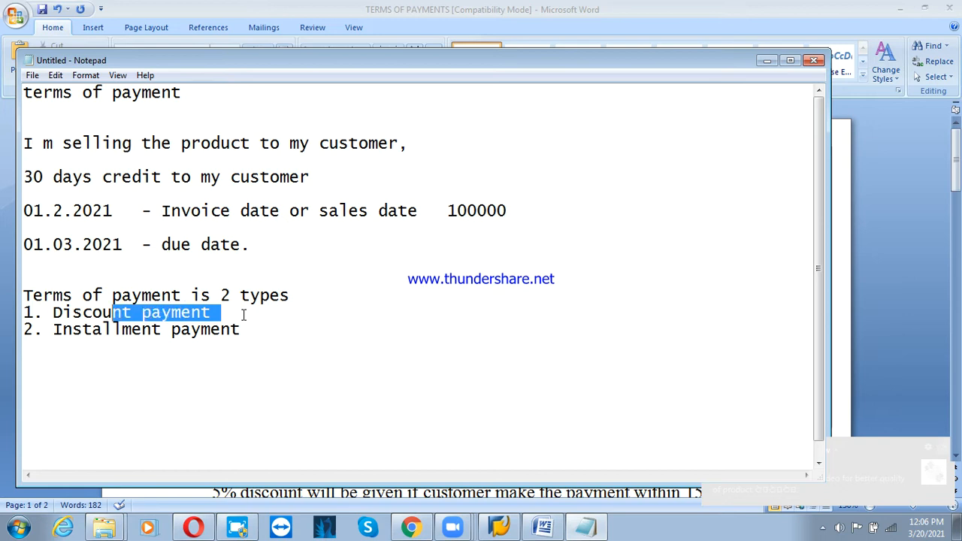
{"action": "key", "text": "shift+Left"}
{"action": "key", "text": "shift+Left"}
{"action": "key", "text": "ctrl+c"}
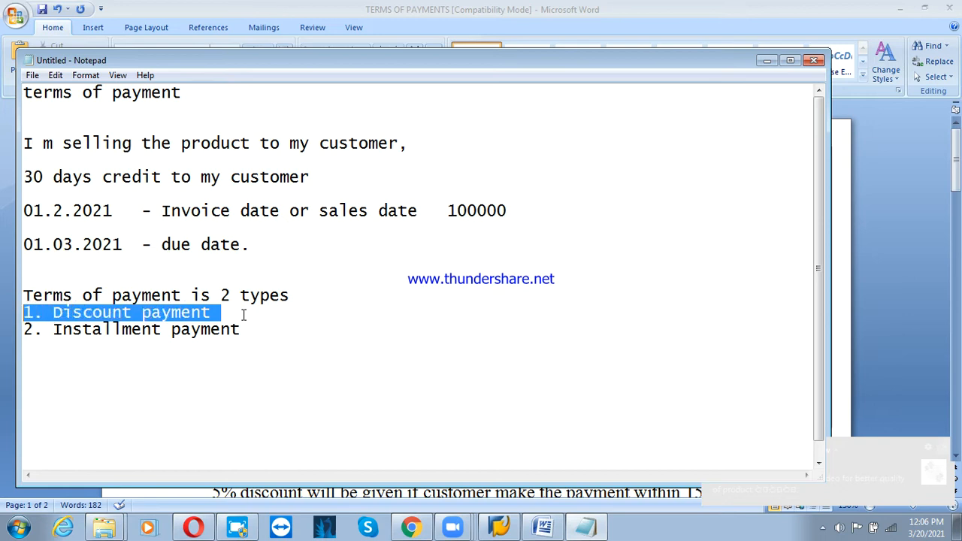
{"action": "key", "text": "Down"}
{"action": "key", "text": "Down"}
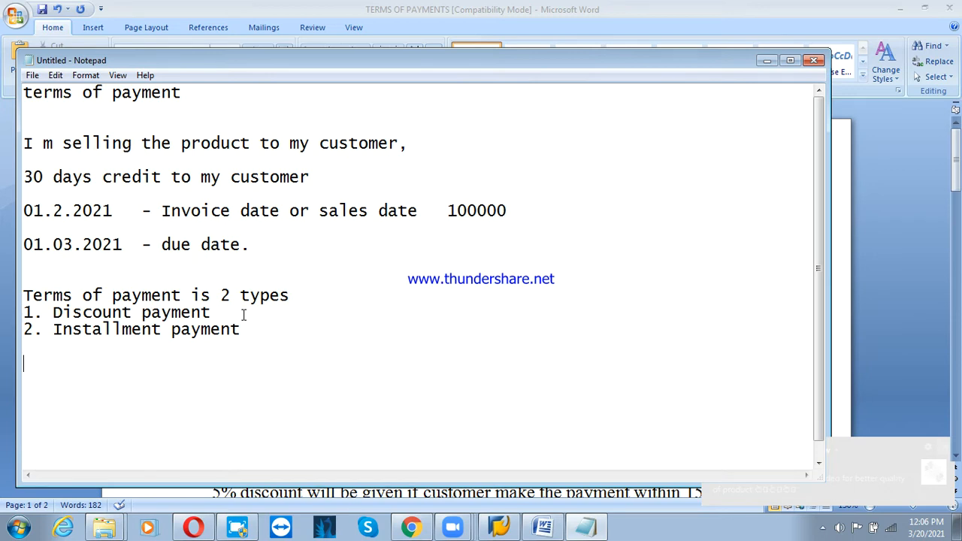
{"action": "key", "text": "ctrl+v"}
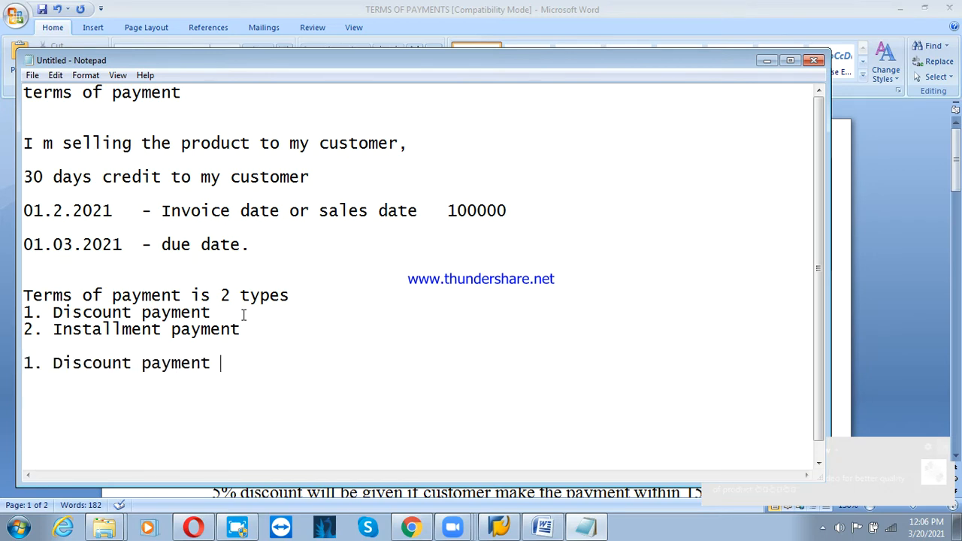
{"action": "type", "text": ":"}
{"action": "key", "text": "Return"}
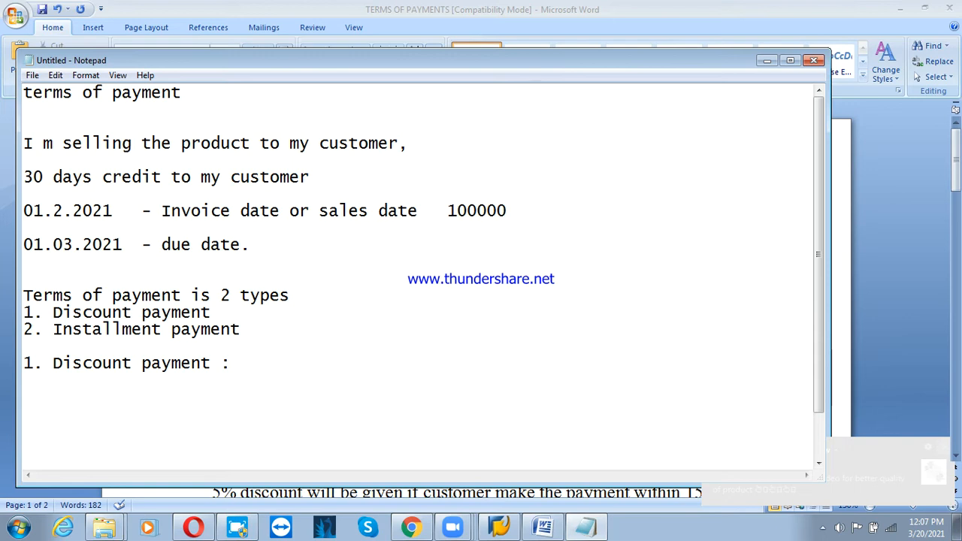
Enter the payment term code "PS2T" in capitals below the Discount payment heading.
{"action": "type", "text": "PS2t"}
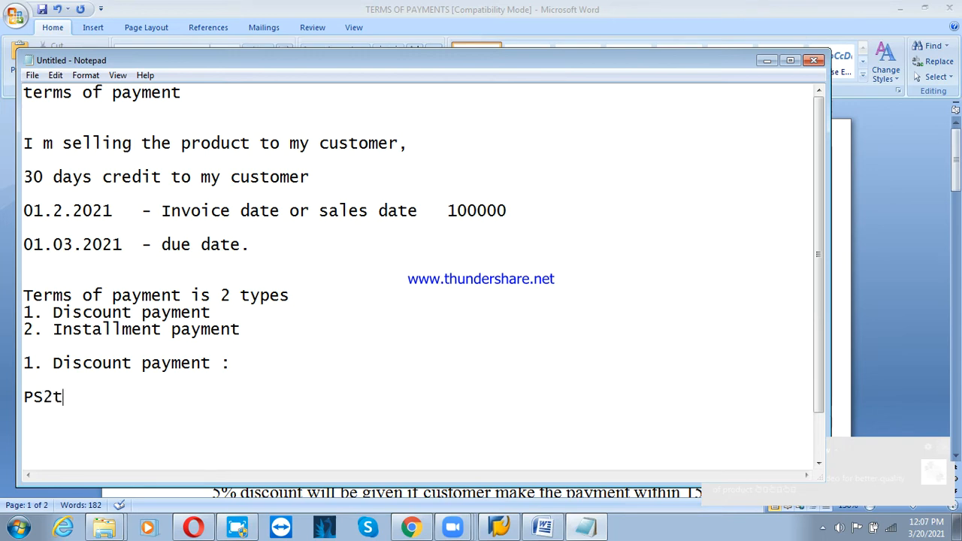
{"action": "key", "text": "BackSpace"}
{"action": "type", "text": "t"}
{"action": "key", "text": "BackSpace"}
{"action": "type", "text": "T"}
{"action": "key", "text": "Left"}
{"action": "key", "text": "Left"}
Continue the PS2T line with ": if customer is make payment within 15".
{"action": "type", "text": ": if custom"}
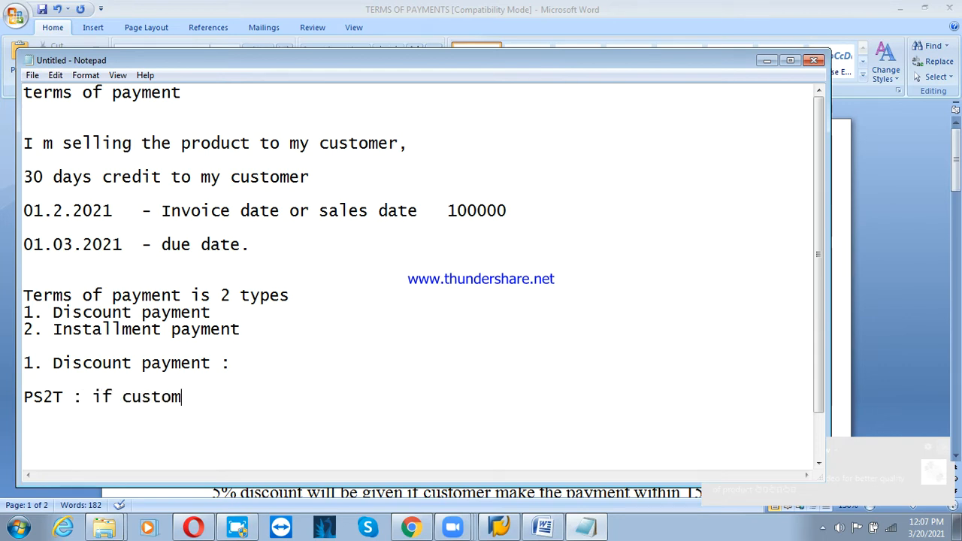
{"action": "type", "text": "er is m"}
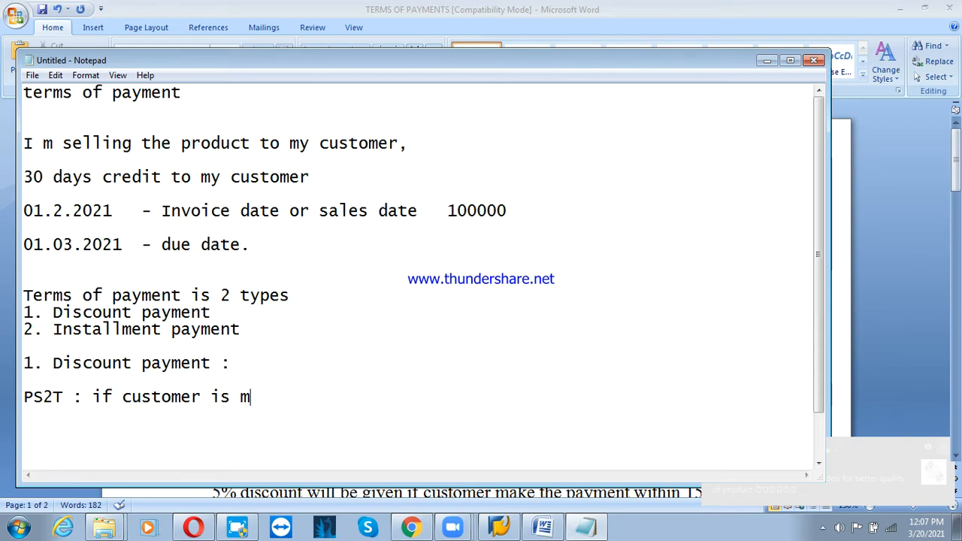
{"action": "type", "text": "ake t"}
{"action": "key", "text": "BackSpace"}
{"action": "type", "text": "p"}
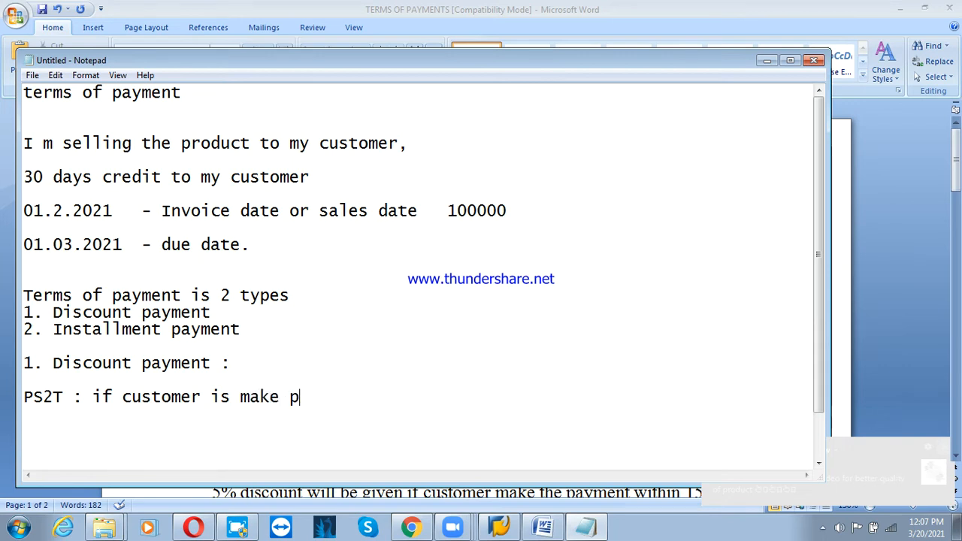
{"action": "type", "text": "aymen"}
{"action": "left_click", "coordinate": [243, 312]}
{"action": "left_click", "coordinate": [371, 398]}
{"action": "type", "text": "t"}
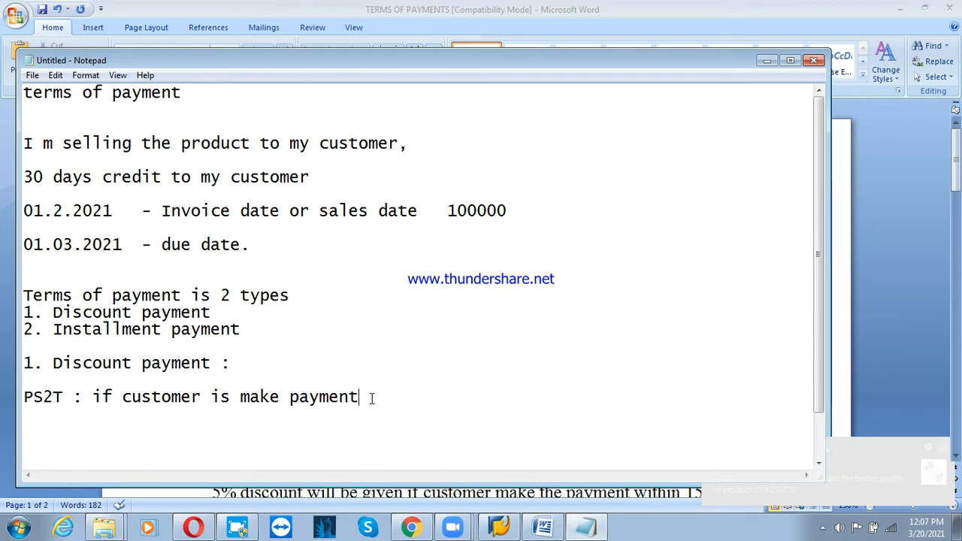
{"action": "type", "text": " within 15"}
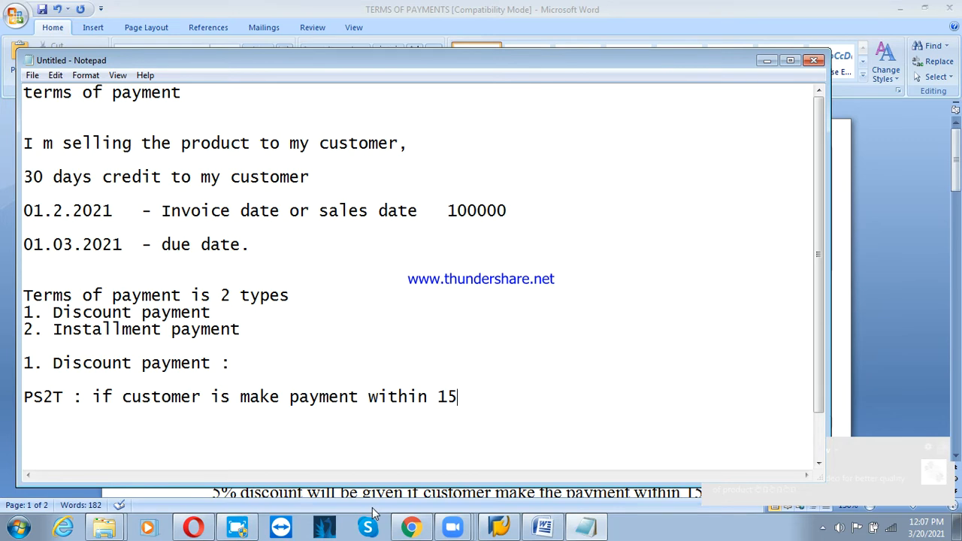
Change "make" to "makes" in the PS2T line and return to the end of the line.
{"action": "left_click", "coordinate": [280, 397]}
{"action": "type", "text": "s"}
{"action": "left_click", "coordinate": [475, 396]}
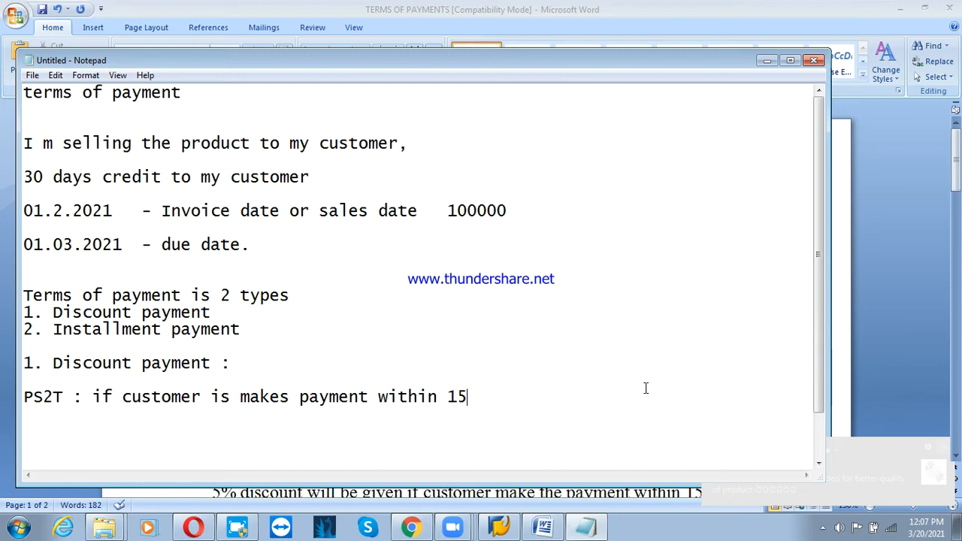
Finish the PS2T line with "days, he will get 5% dis" after "within 15".
{"action": "type", "text": "days, h"}
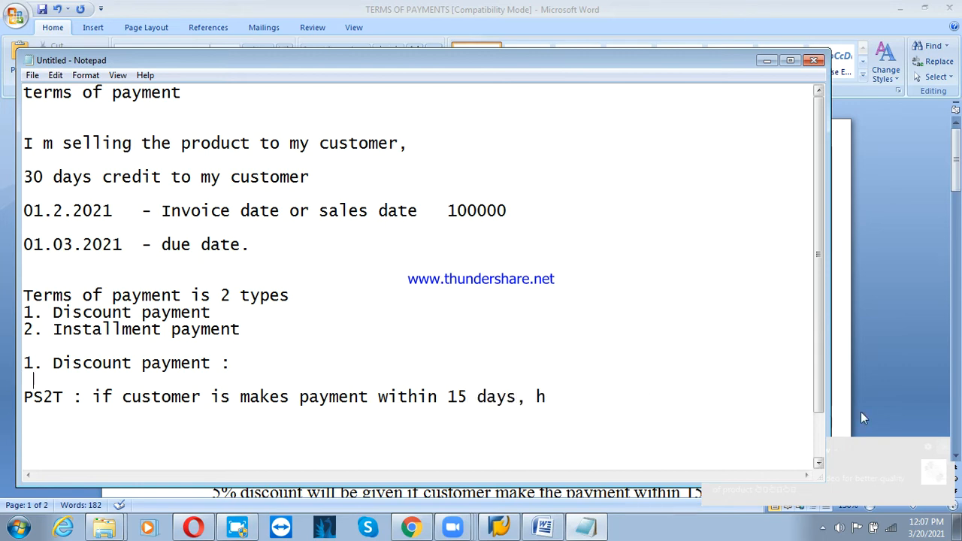
{"action": "type", "text": "w"}
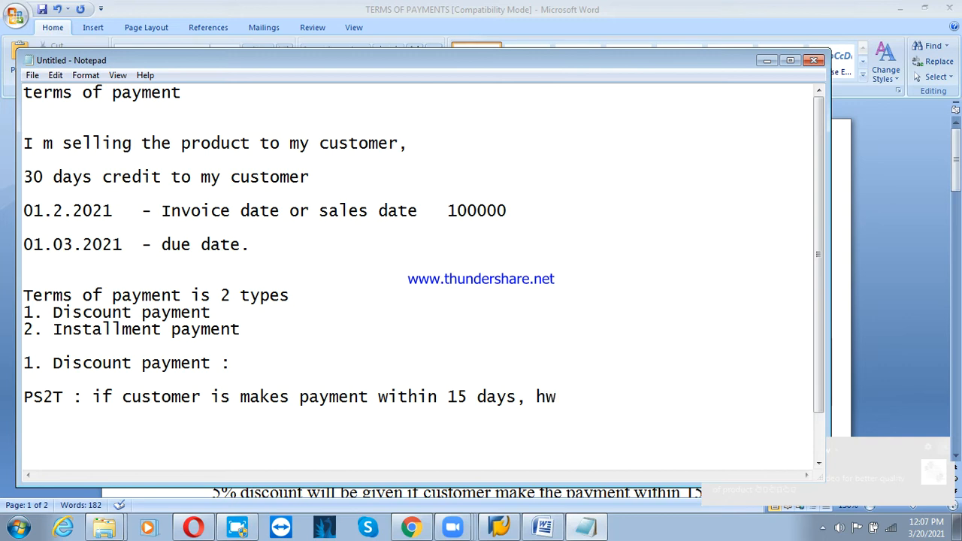
{"action": "key", "text": "BackSpace"}
{"action": "type", "text": "e will get "}
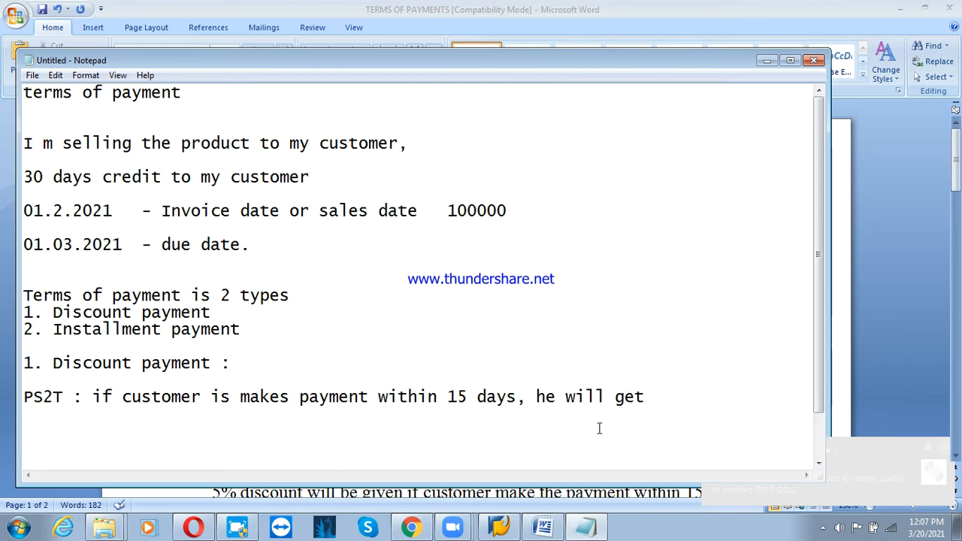
{"action": "type", "text": "5% dis"}
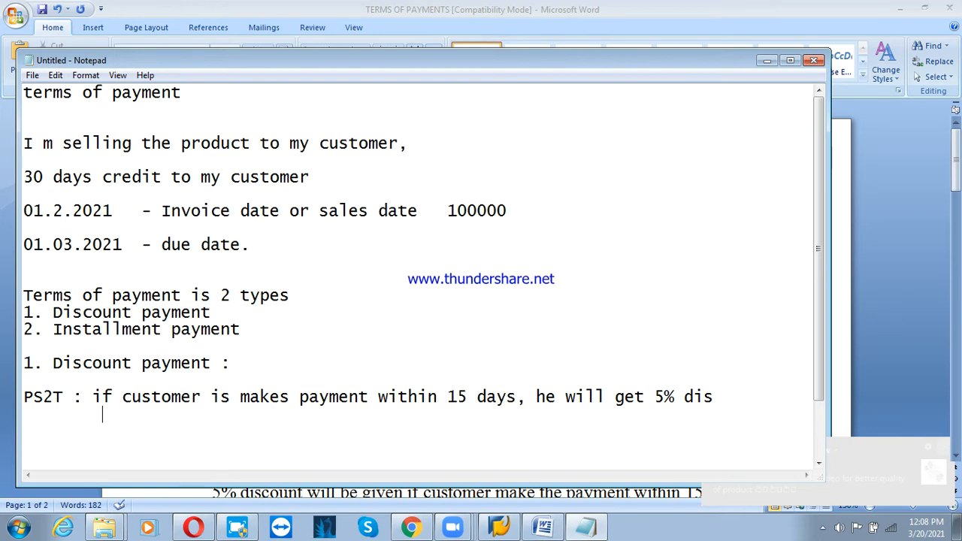
Add "after 15 days no discount." as an indented second line of the PS2T term.
{"action": "type", "text": "after 1"}
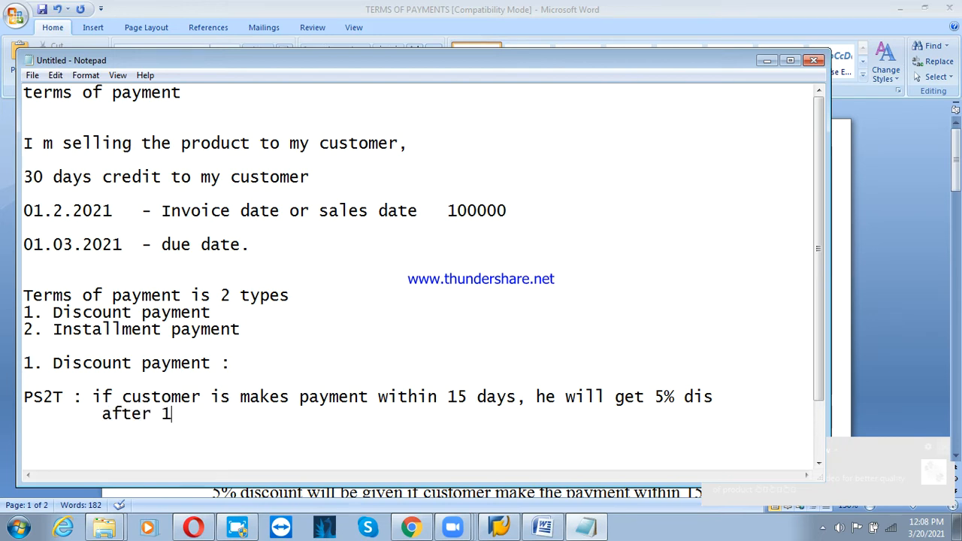
{"action": "type", "text": "5 days "}
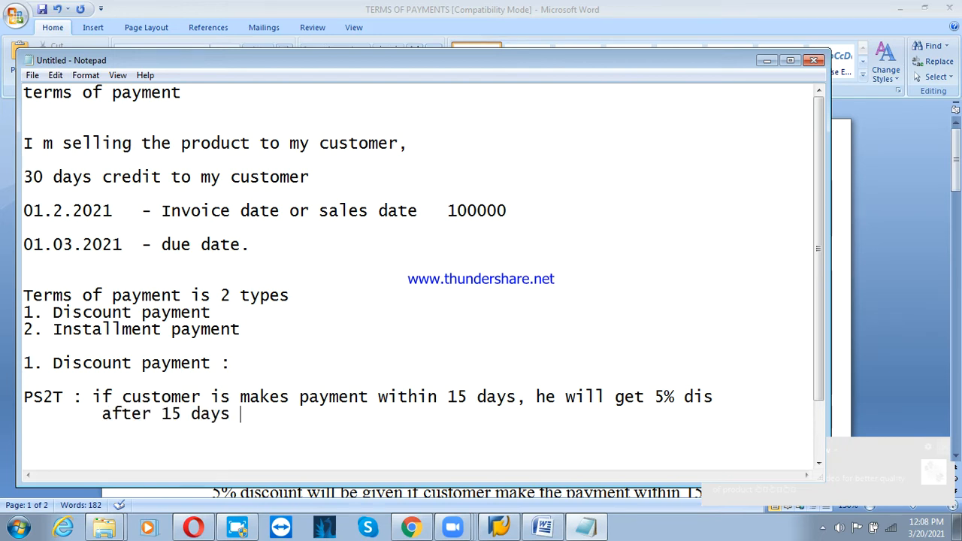
{"action": "type", "text": "no disco"}
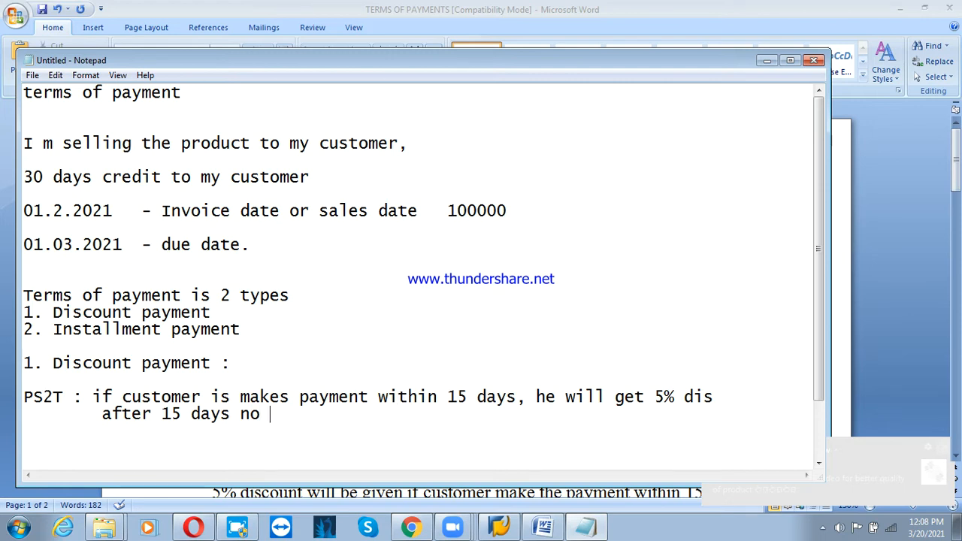
{"action": "type", "text": "unt."}
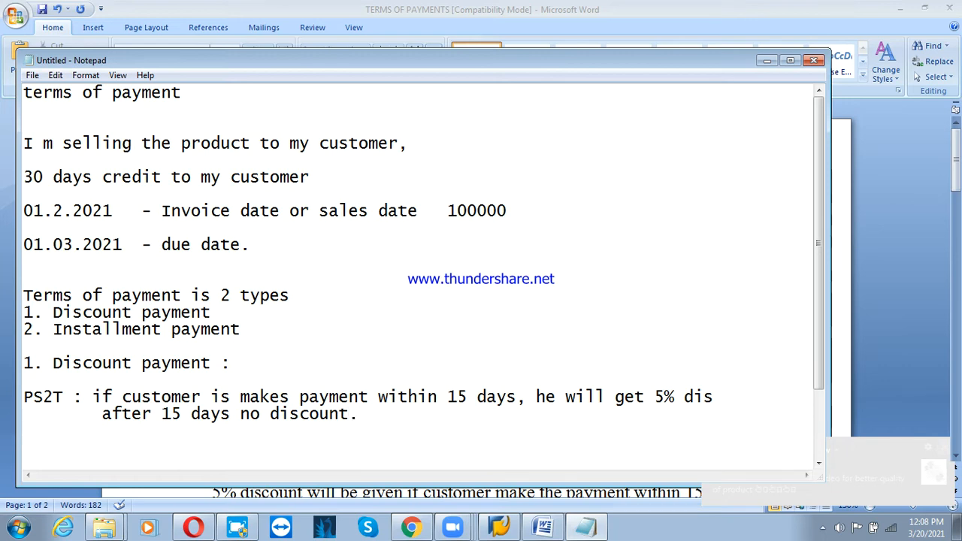
{"action": "left_click_drag", "start_coordinate": [94, 396], "coordinate": [201, 396]}
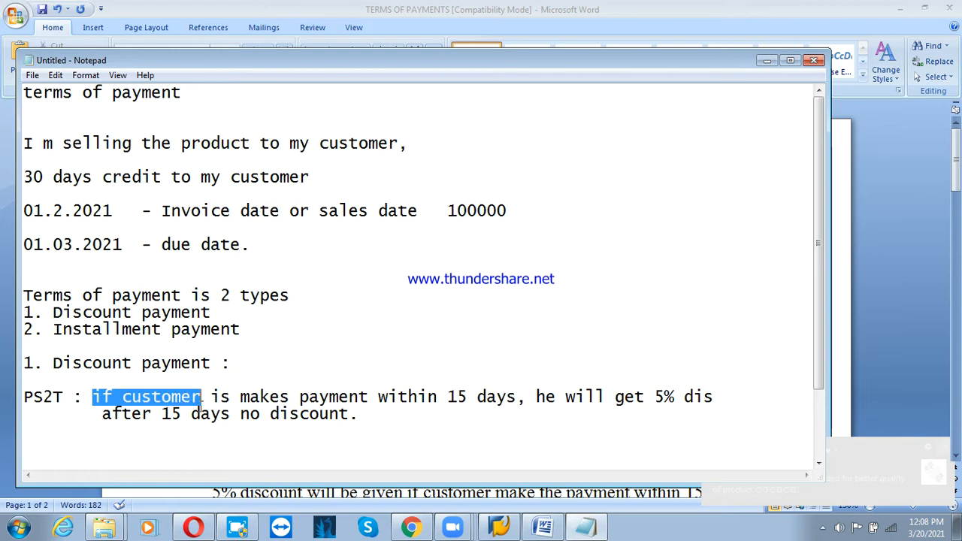
{"action": "left_click_drag", "start_coordinate": [102, 413], "coordinate": [260, 414]}
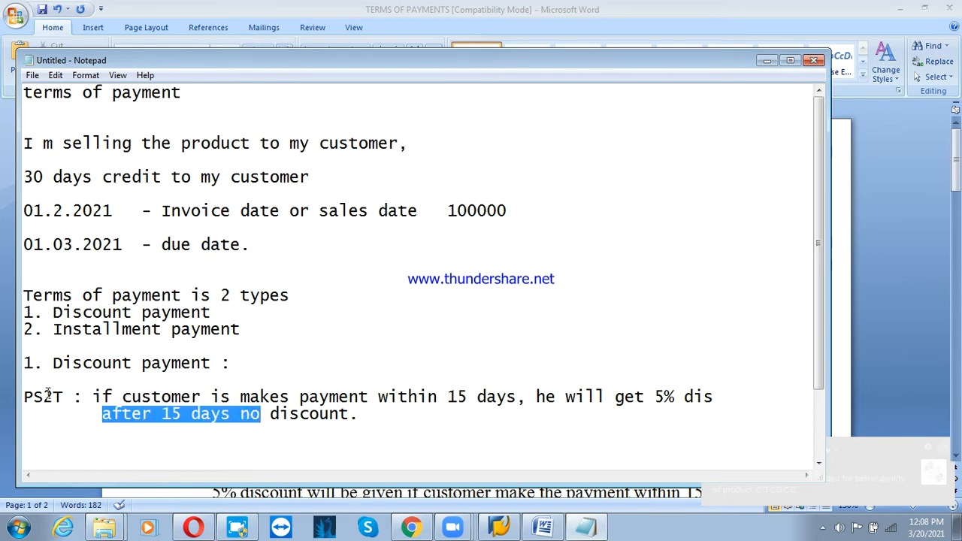
{"action": "left_click_drag", "start_coordinate": [47, 395], "coordinate": [66, 395]}
Start a second payment term, "PS3T :", below the PS2T lines, leaving two blank lines between them.
{"action": "left_click", "coordinate": [393, 417]}
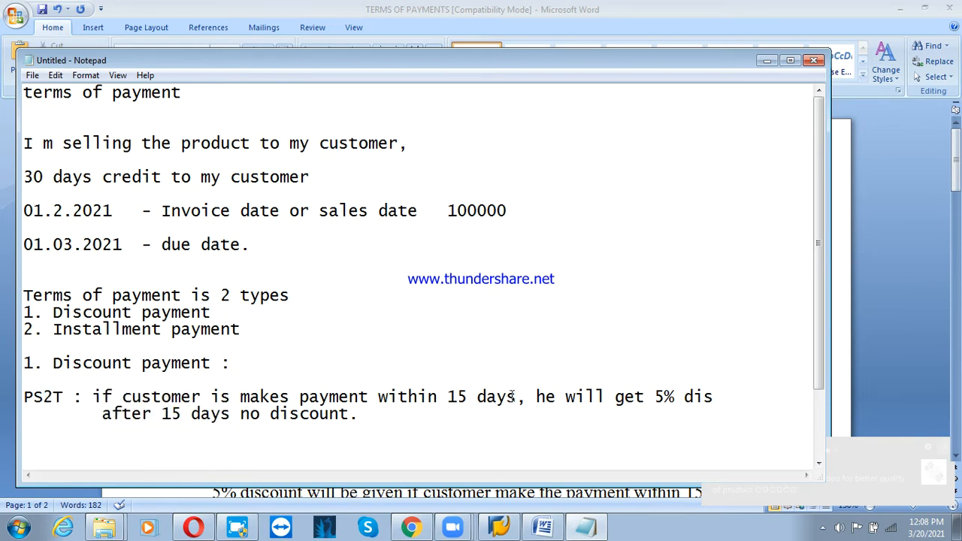
{"action": "key", "text": "Return"}
{"action": "key", "text": "Return"}
{"action": "key", "text": "Return"}
{"action": "type", "text": "P"}
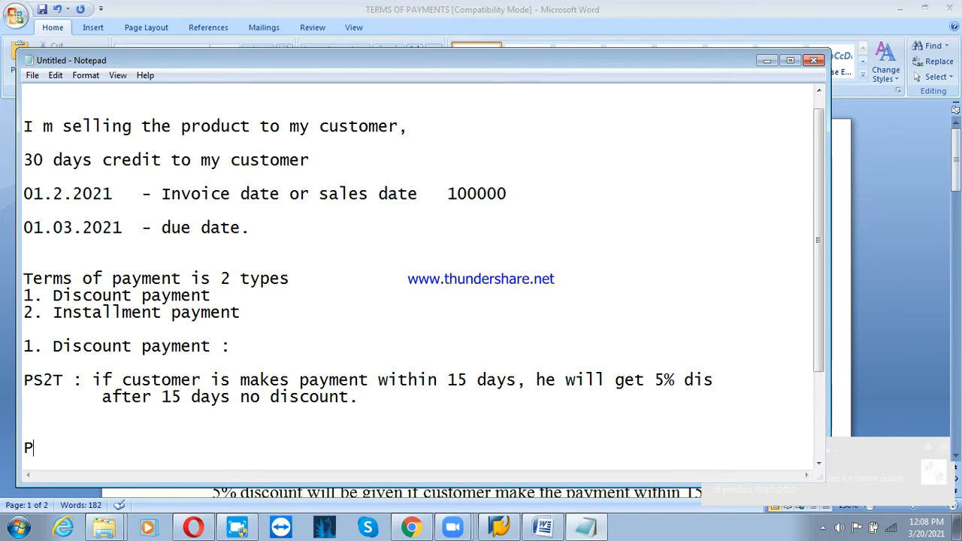
{"action": "type", "text": "S3T :"}
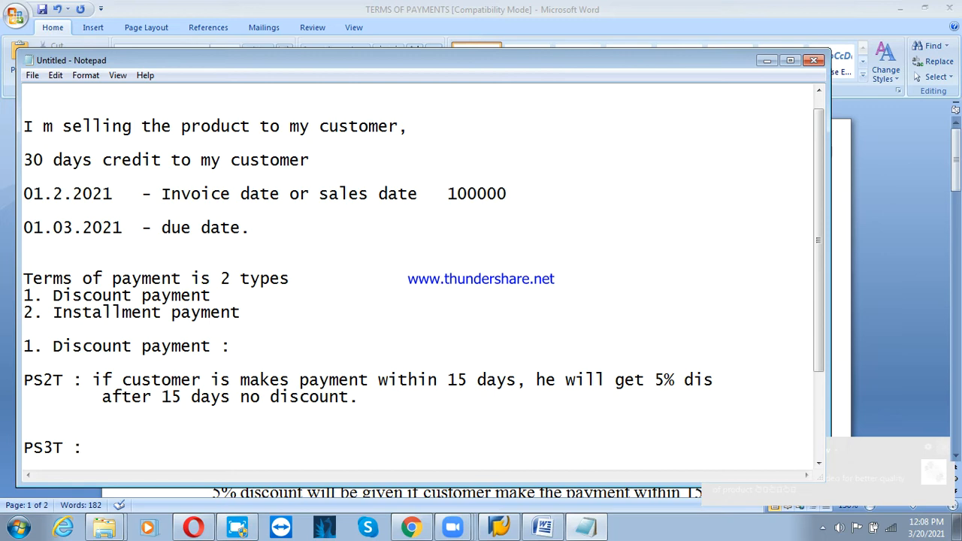
Continue the PS3T line with "if customer makes the payment within 10 days,".
{"action": "type", "text": "if customer mask"}
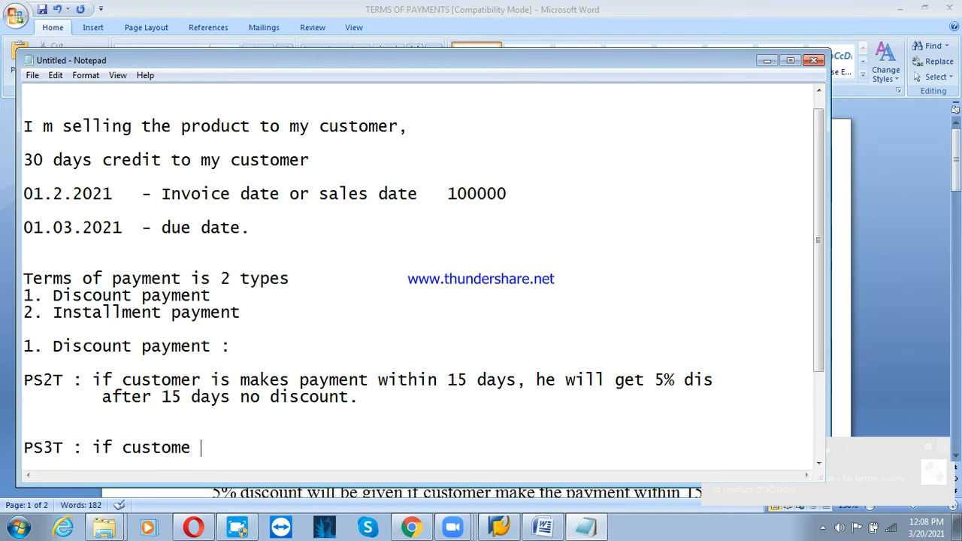
{"action": "key", "text": "BackSpace"}
{"action": "key", "text": "BackSpace"}
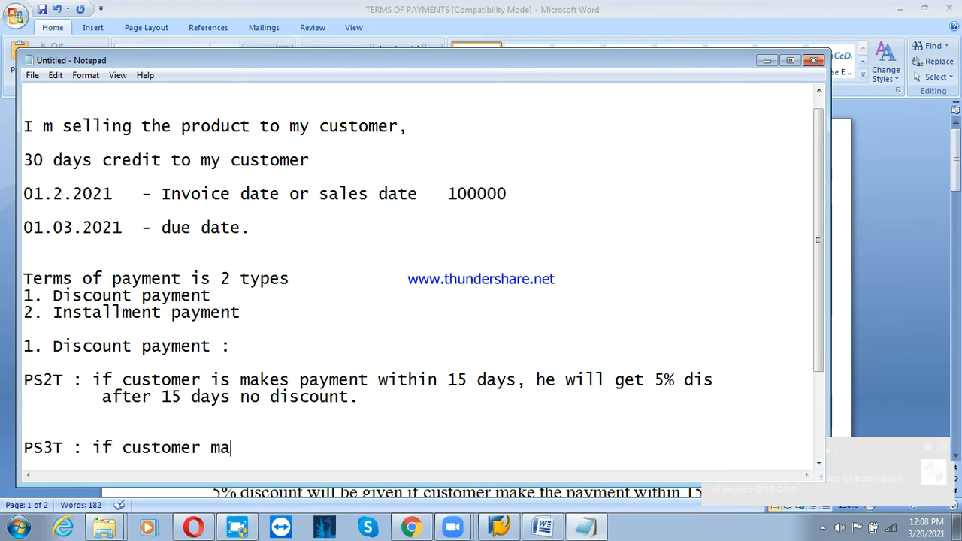
{"action": "type", "text": "kes the pay"}
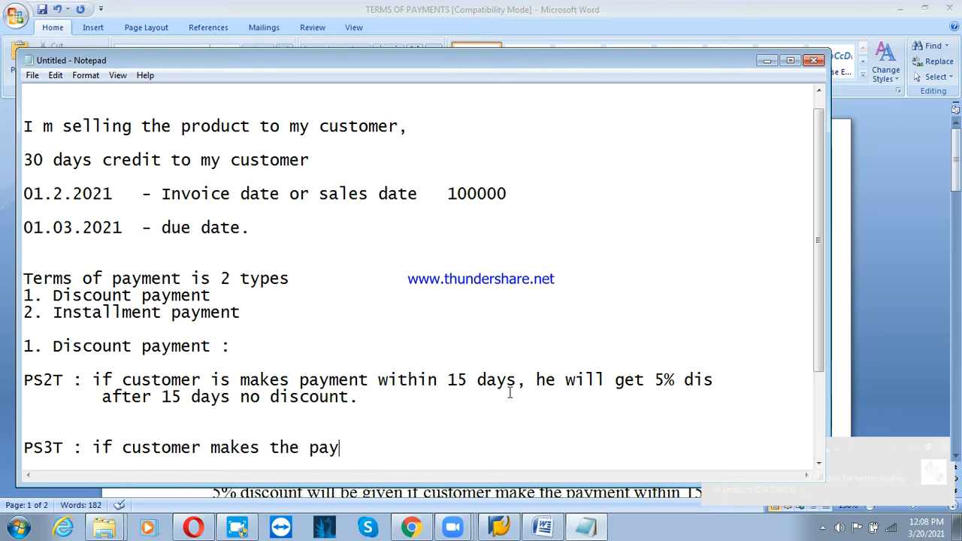
{"action": "type", "text": "ment wit"}
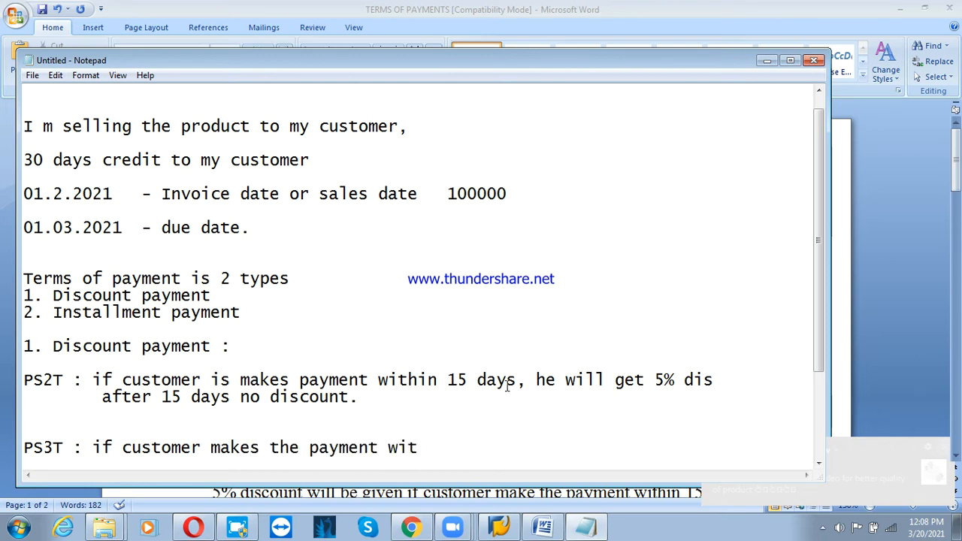
{"action": "type", "text": "hin 10 days,"}
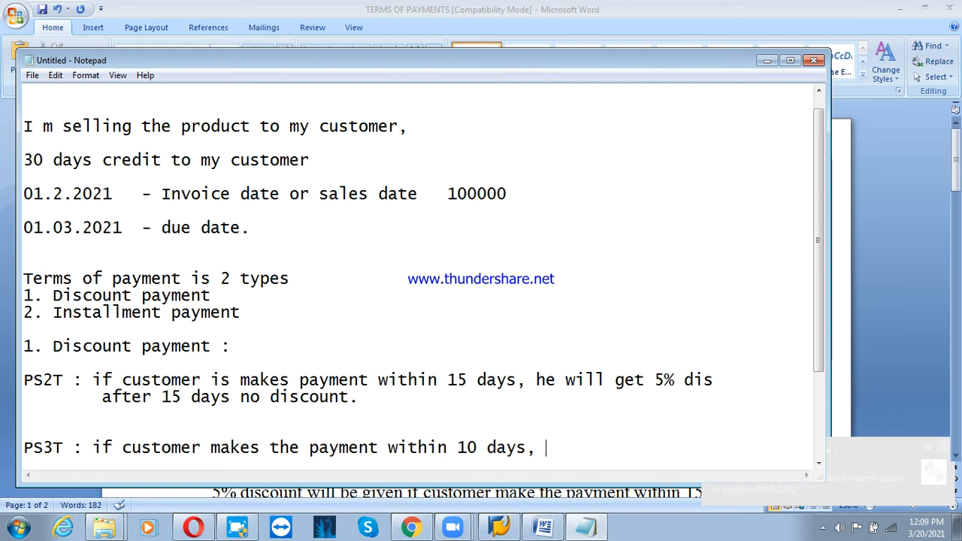
Finish the first PS3T line with "he will get 10 % dis".
{"action": "type", "text": "h"}
{"action": "key", "text": "Return"}
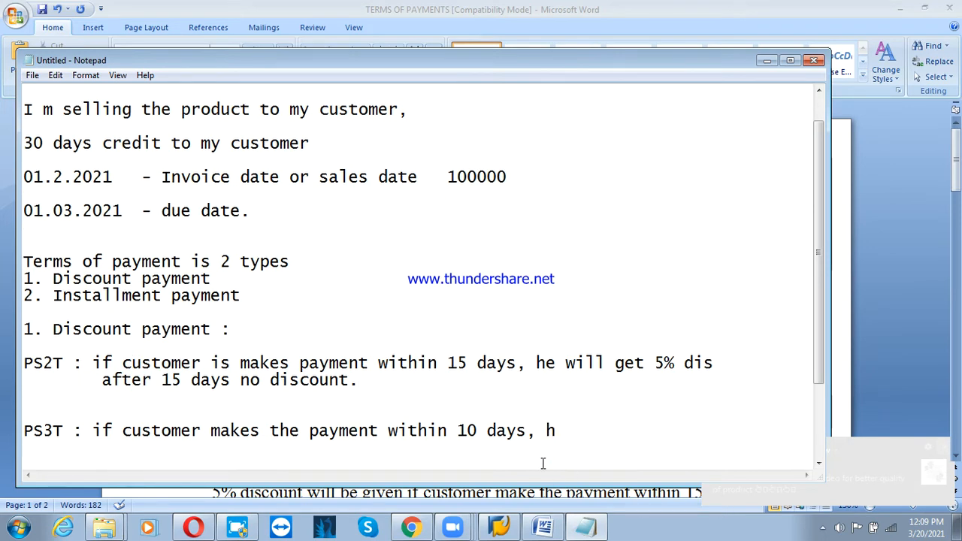
{"action": "left_click", "coordinate": [561, 437]}
{"action": "type", "text": "e will get "}
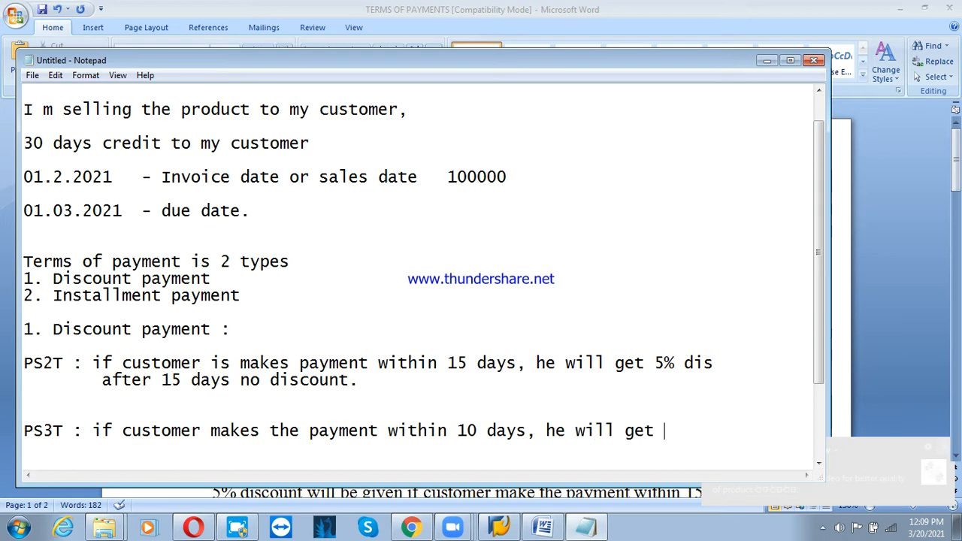
{"action": "type", "text": "10 % dis"}
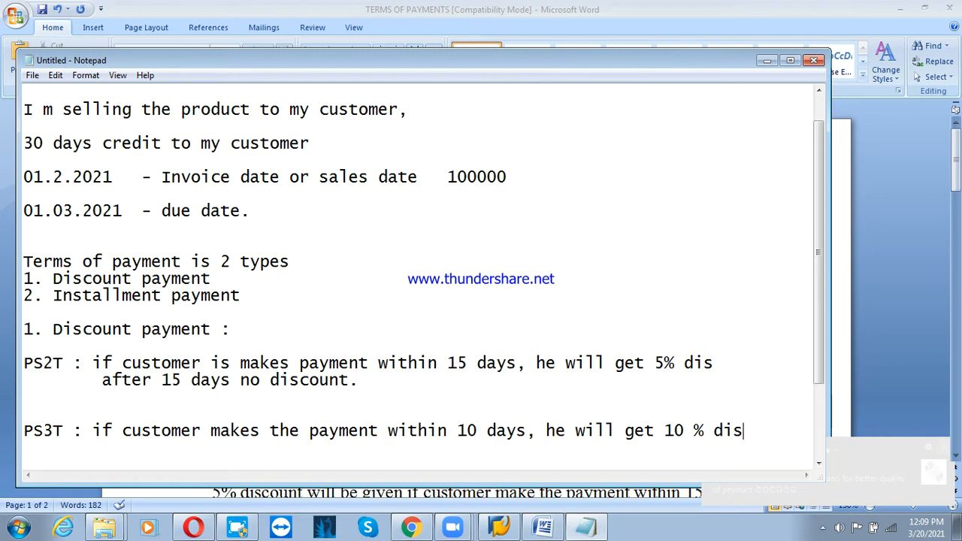
Add an indented second line to PS3T starting "if customer makes the payment within 20 days, he wil".
{"action": "key", "text": "Return"}
{"action": "key", "text": "Tab"}
{"action": "type", "text": "if"}
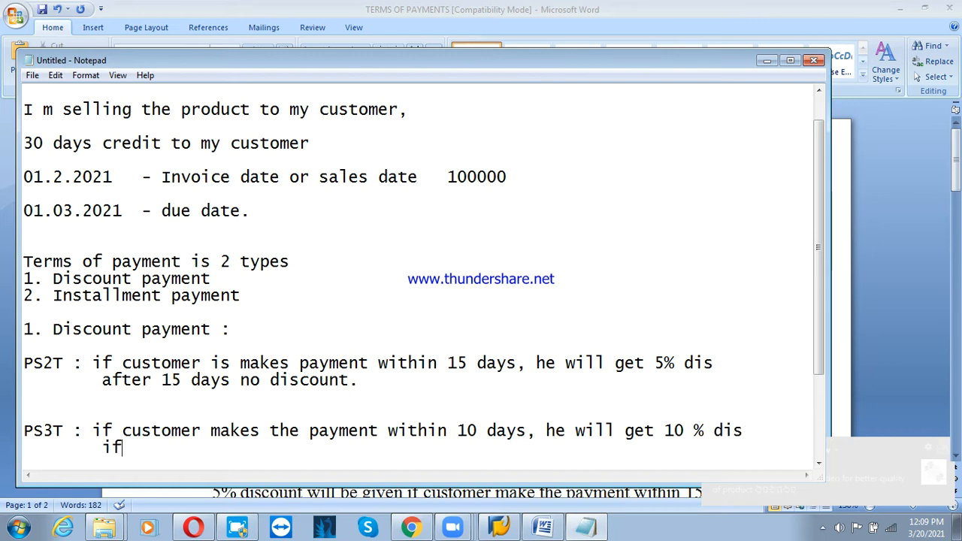
{"action": "type", "text": " custom"}
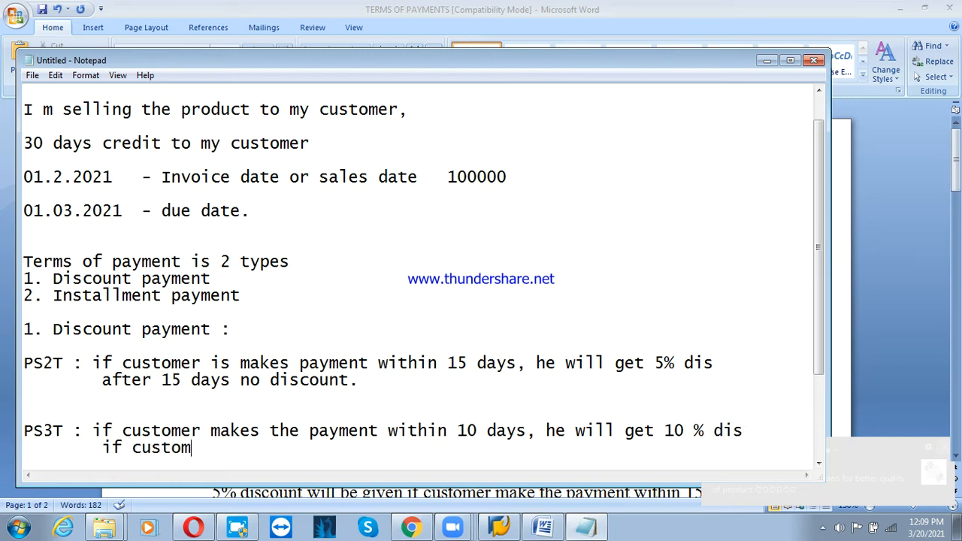
{"action": "type", "text": "er makes th"}
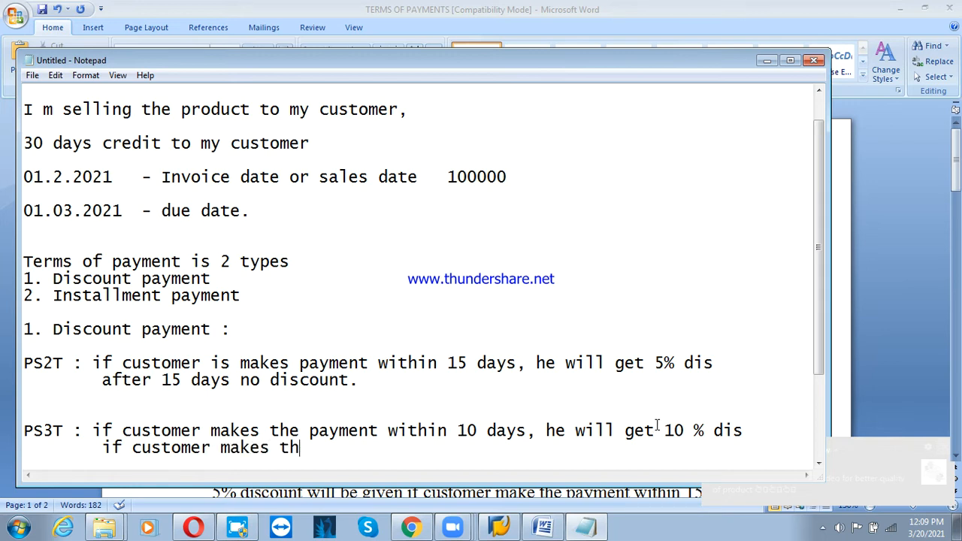
{"action": "type", "text": "e payme"}
{"action": "key", "text": "BackSpace"}
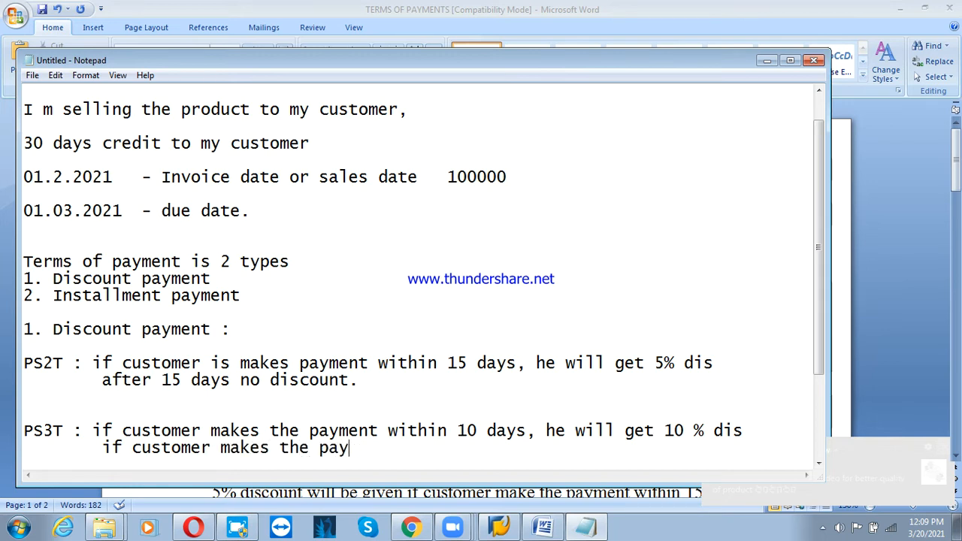
{"action": "type", "text": "ement with"}
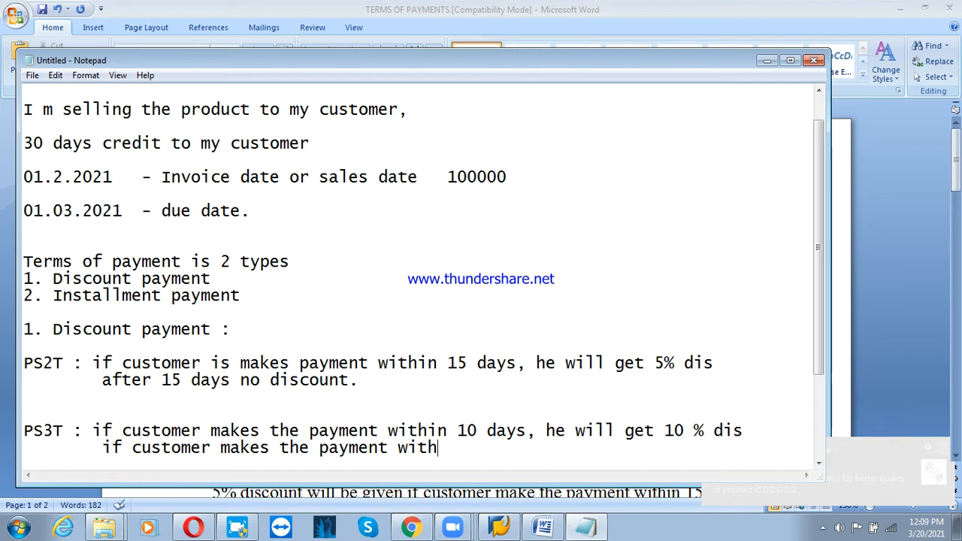
{"action": "type", "text": "in 20 day"}
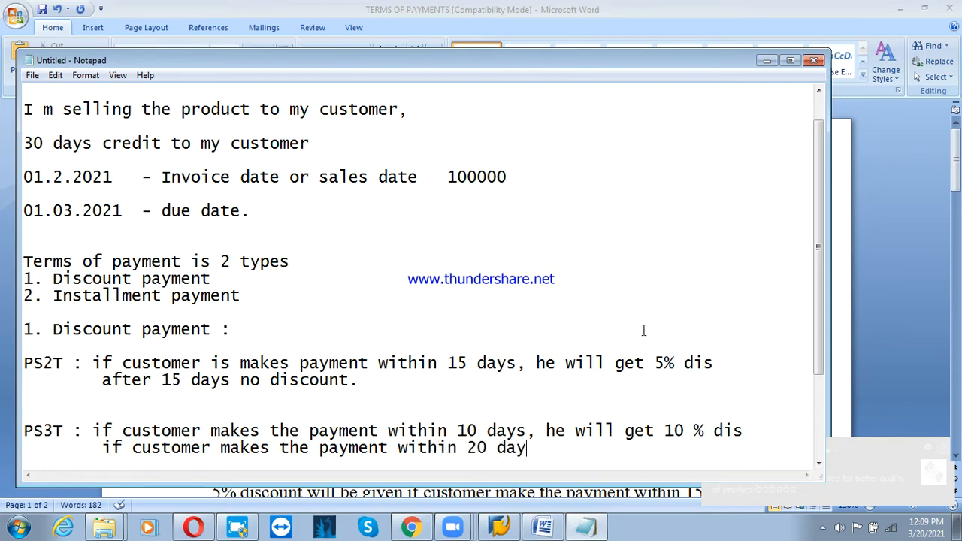
{"action": "type", "text": "s, he wil"}
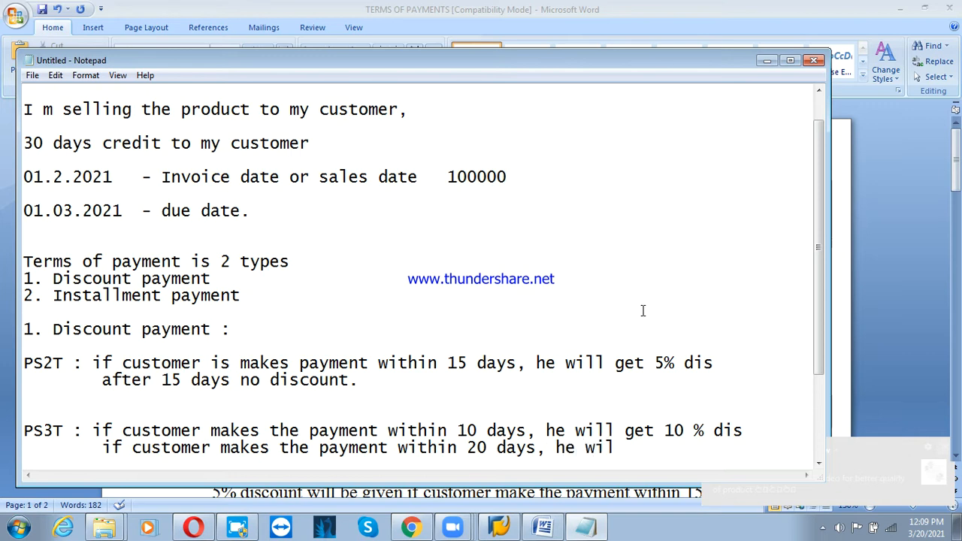
Complete the second PS3T line so that it ends with "he will get 5% dis".
{"action": "left_click", "coordinate": [642, 310]}
{"action": "type", "text": "1"}
{"action": "left_click", "coordinate": [616, 447]}
{"action": "type", "text": "l get "}
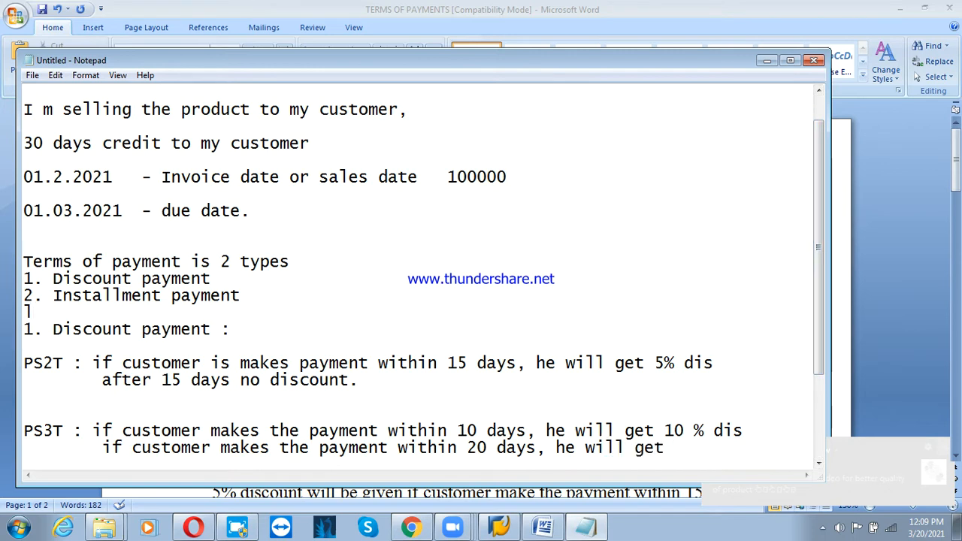
{"action": "type", "text": "5% dis"}
Add "after 20 days, no discount" as an indented third line of the PS3T term.
{"action": "key", "text": "Return"}
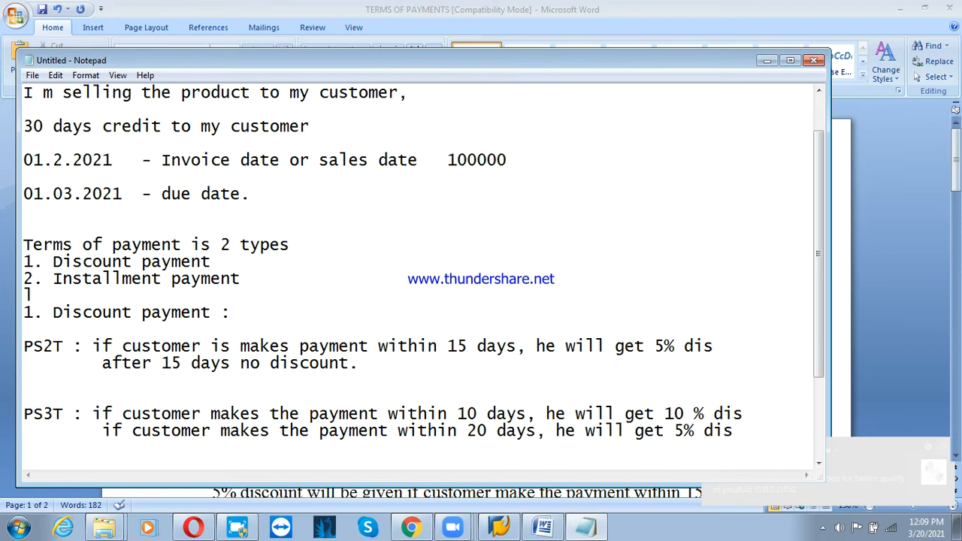
{"action": "type", "text": "after"}
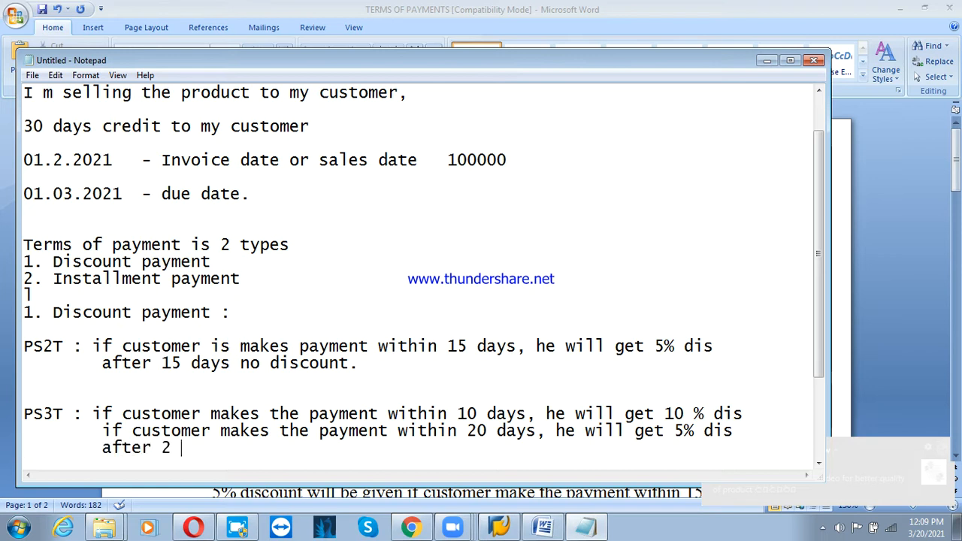
{"action": "type", "text": " 20 days, no disc"}
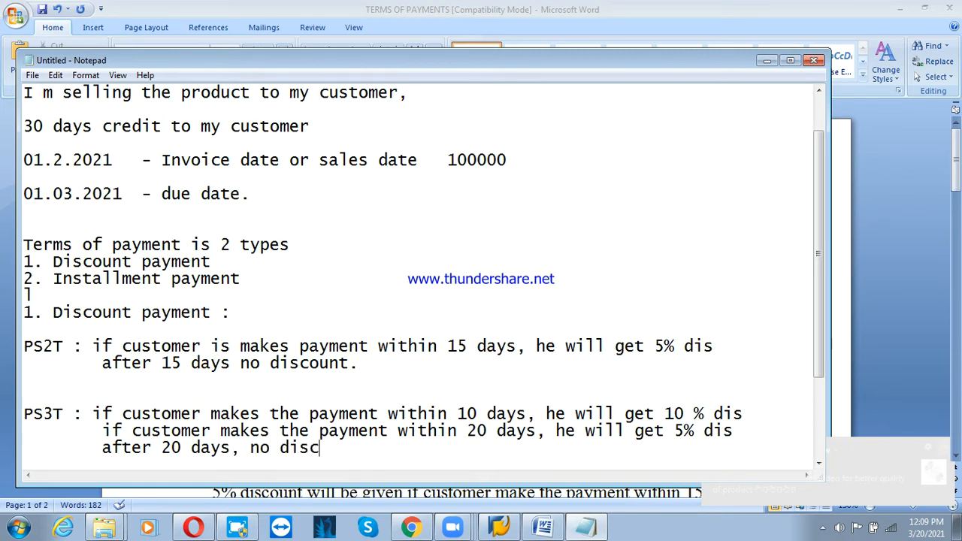
{"action": "type", "text": "ount"}
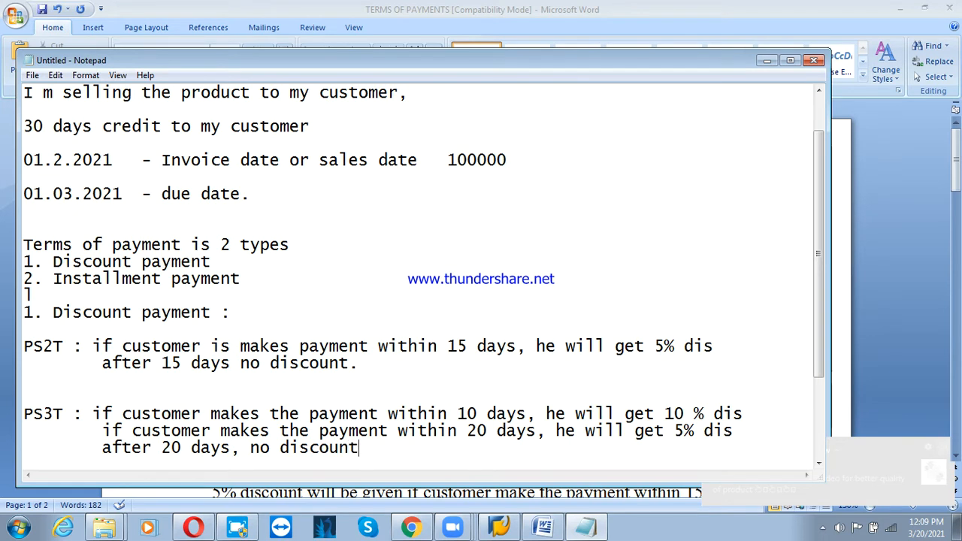
Add the line "assume," after a gap of blank lines below the PS3T term.
{"action": "key", "text": "Return"}
{"action": "key", "text": "Return"}
{"action": "key", "text": "Return"}
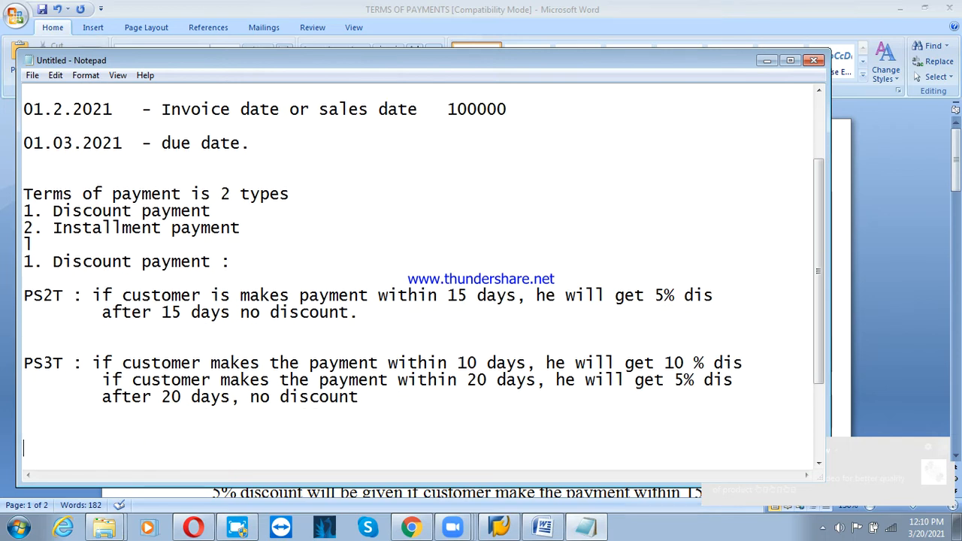
{"action": "type", "text": "asss"}
{"action": "key", "text": "BackSpace"}
{"action": "type", "text": "u"}
{"action": "left_click", "coordinate": [742, 437]}
{"action": "type", "text": "me"}
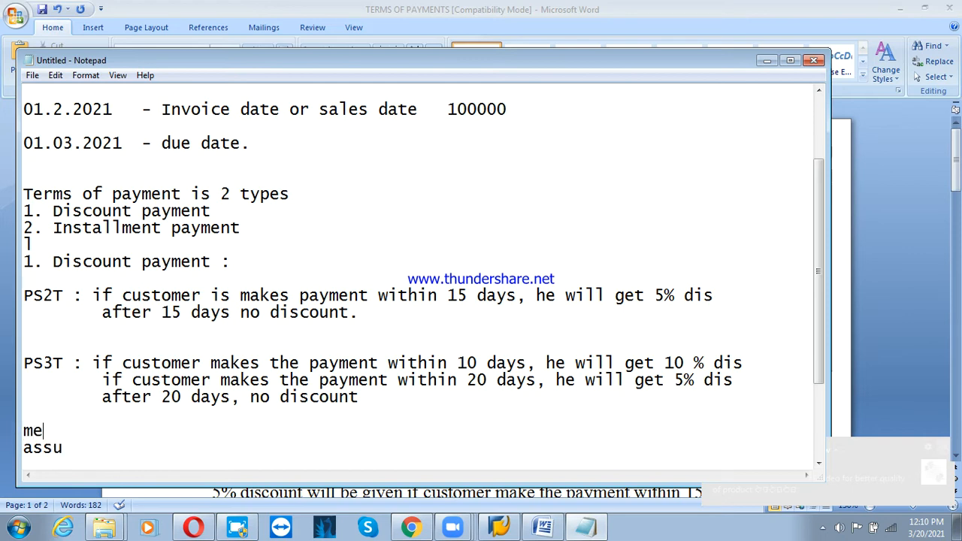
{"action": "key", "text": "BackSpace"}
{"action": "key", "text": "BackSpace"}
{"action": "left_click", "coordinate": [90, 446]}
{"action": "double_click", "coordinate": [90, 447]}
{"action": "type", "text": "me"}
{"action": "key", "text": "BackSpace"}
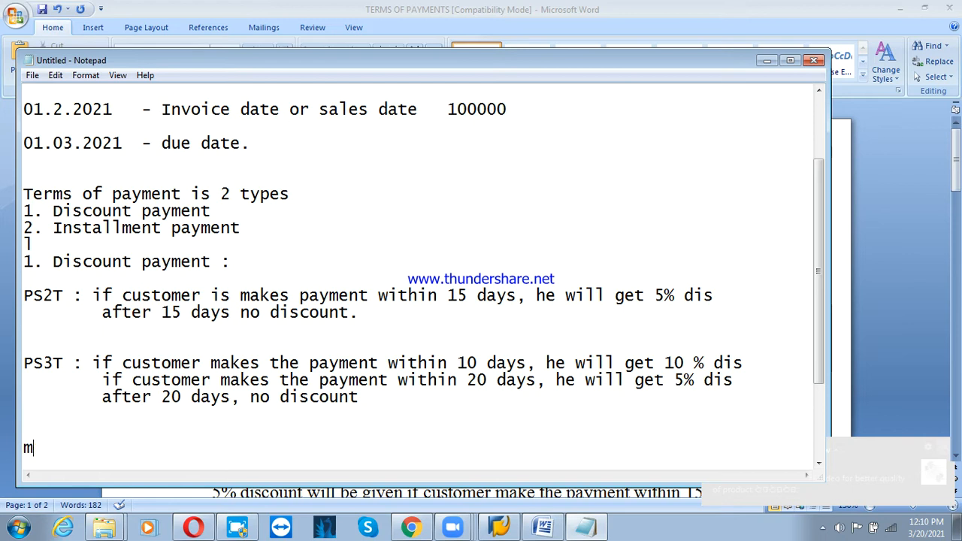
{"action": "type", "text": "ssume,"}
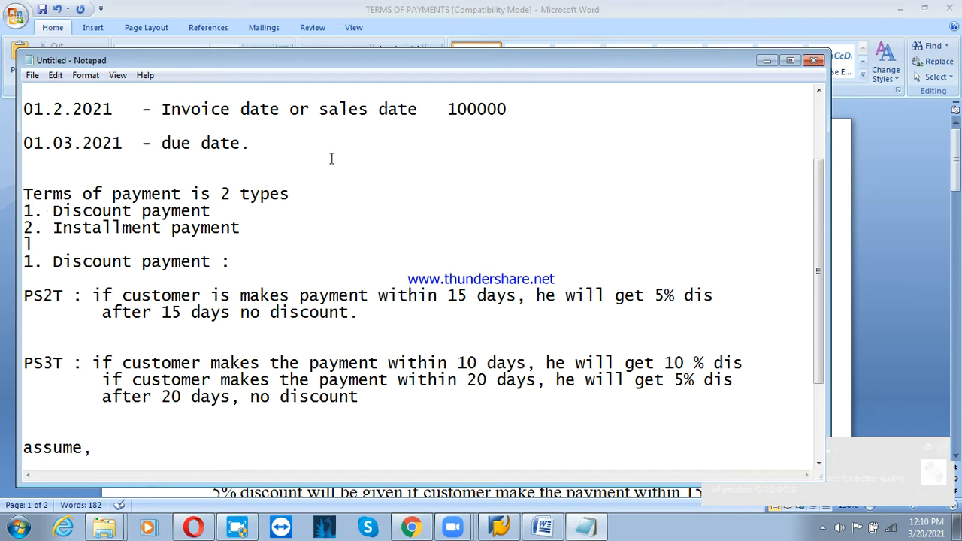
Switch to SAP Logon and open the logon screen of the SAP ECC connection.
{"action": "left_click", "coordinate": [767, 60]}
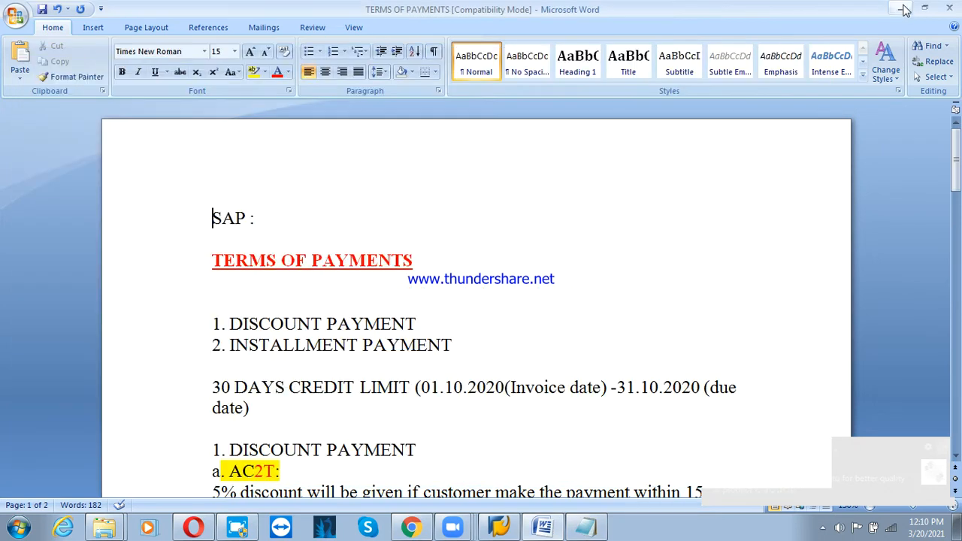
{"action": "left_click", "coordinate": [904, 9]}
{"action": "left_click", "coordinate": [905, 11]}
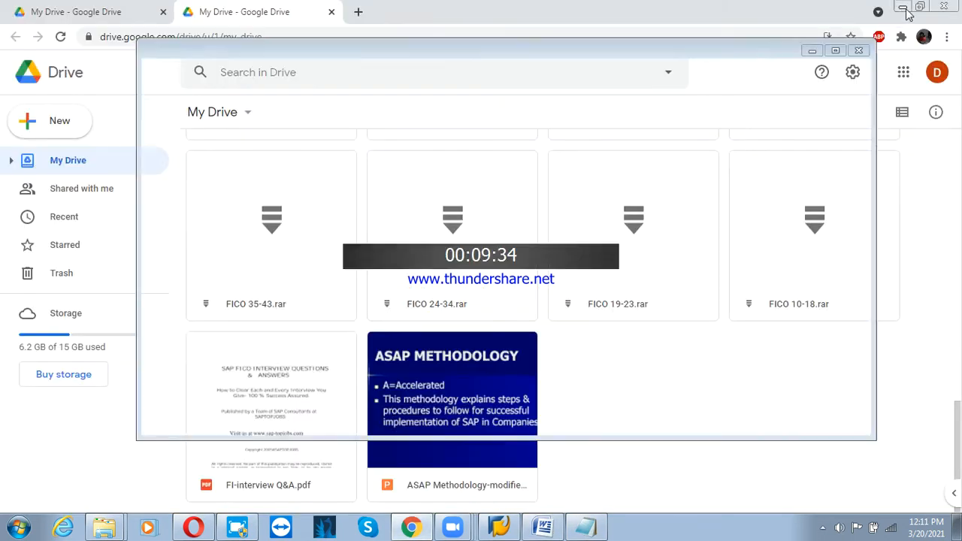
{"action": "left_click", "coordinate": [808, 51]}
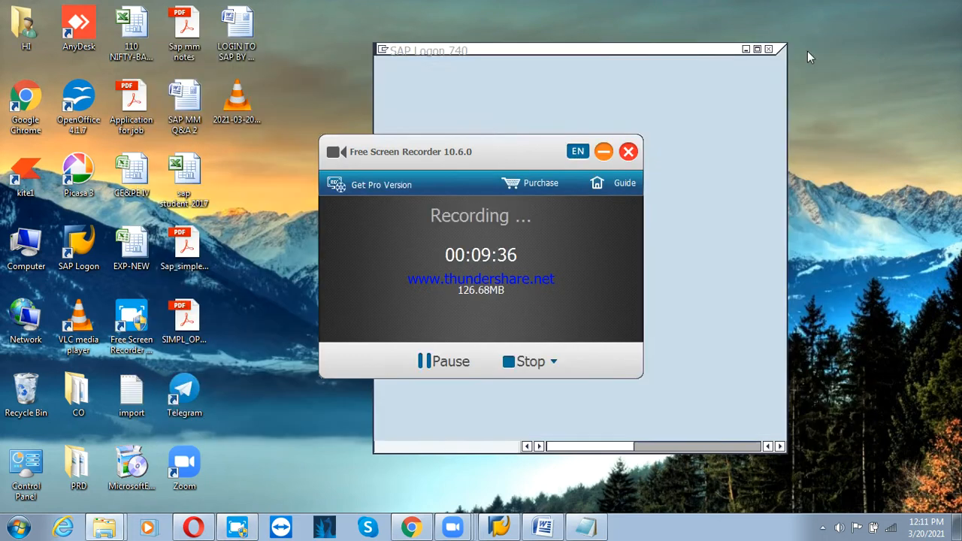
{"action": "left_click", "coordinate": [563, 103]}
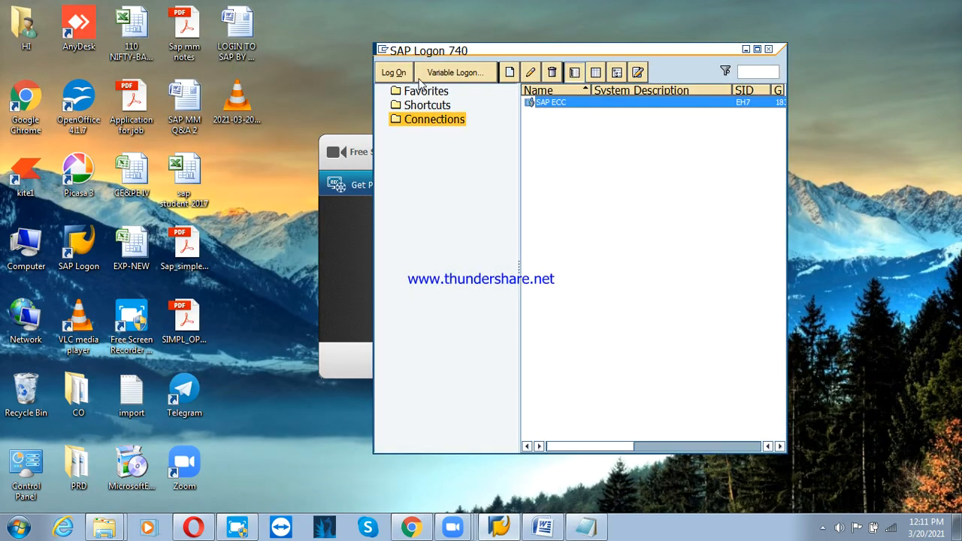
{"action": "left_click", "coordinate": [394, 73]}
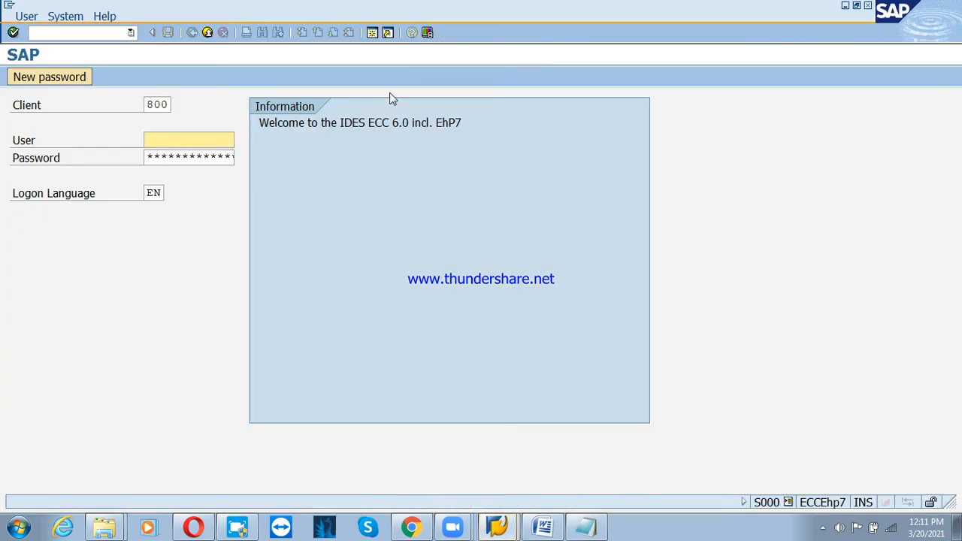
Log on to client 800 as user3 with the account password.
{"action": "type", "text": "us"}
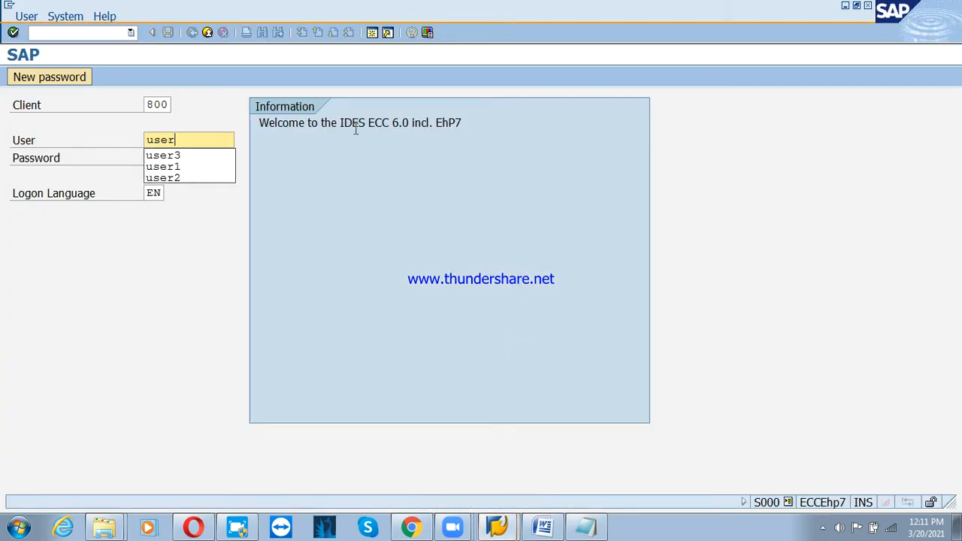
{"action": "type", "text": "er"}
{"action": "key", "text": "Down"}
{"action": "key", "text": "Return"}
{"action": "key", "text": "Tab"}
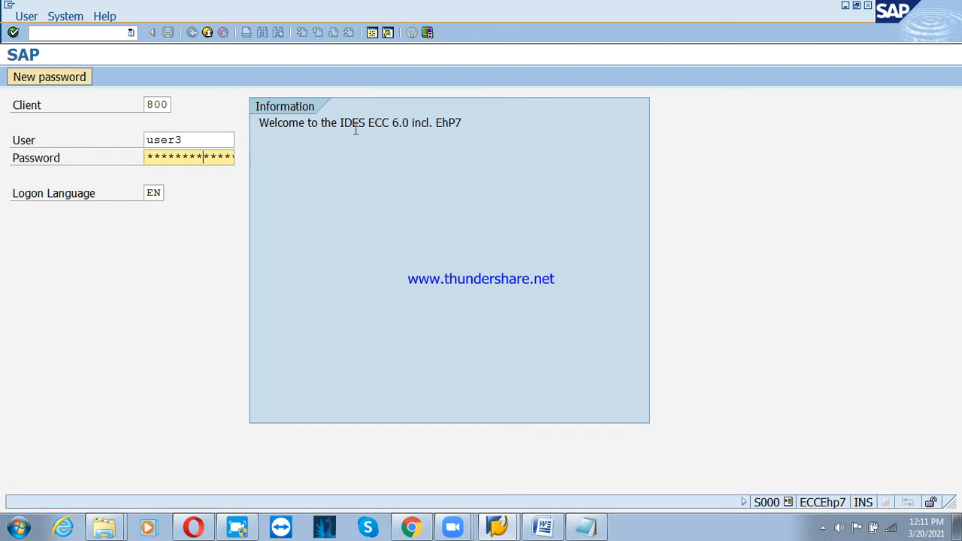
{"action": "key", "text": "Return"}
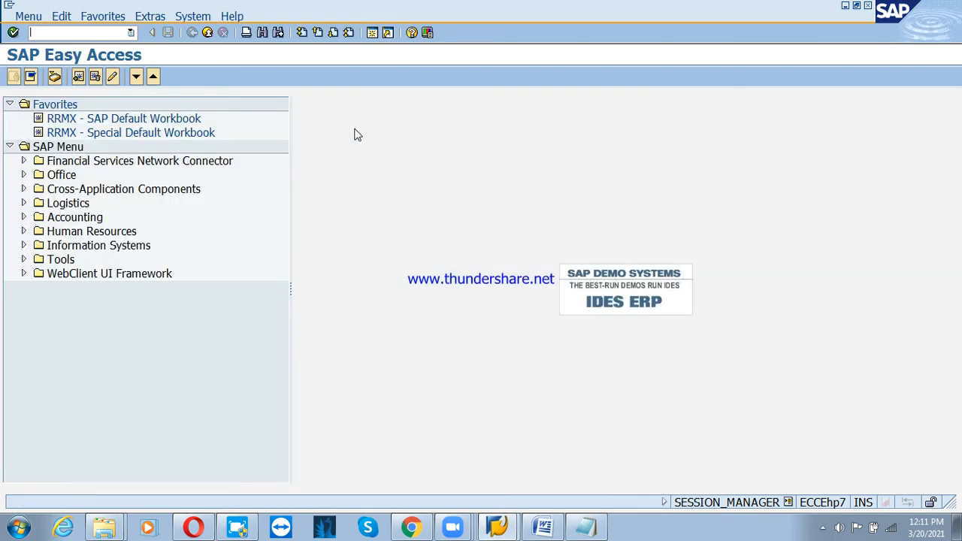
In a new session, open the SAP Reference IMG through transaction SPRO.
{"action": "left_click", "coordinate": [372, 32]}
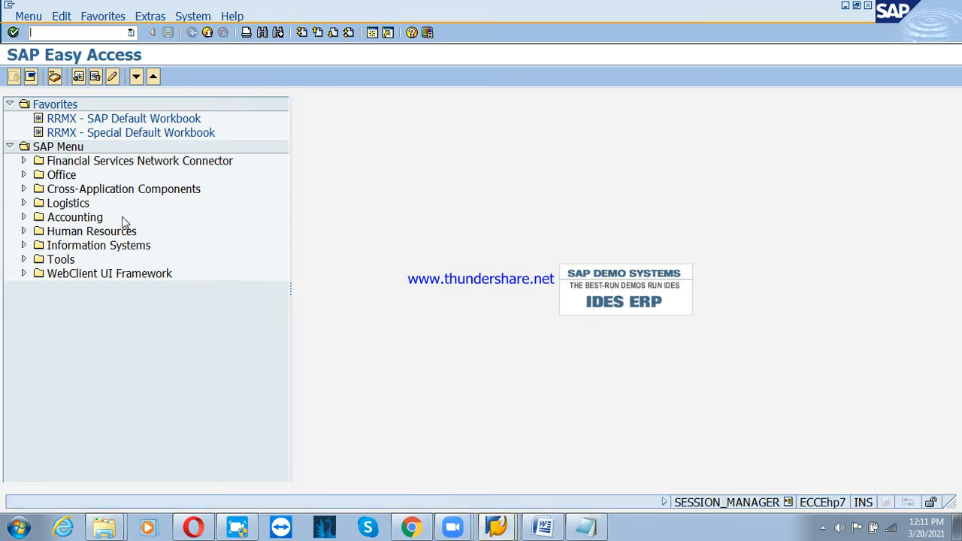
{"action": "left_click", "coordinate": [24, 260]}
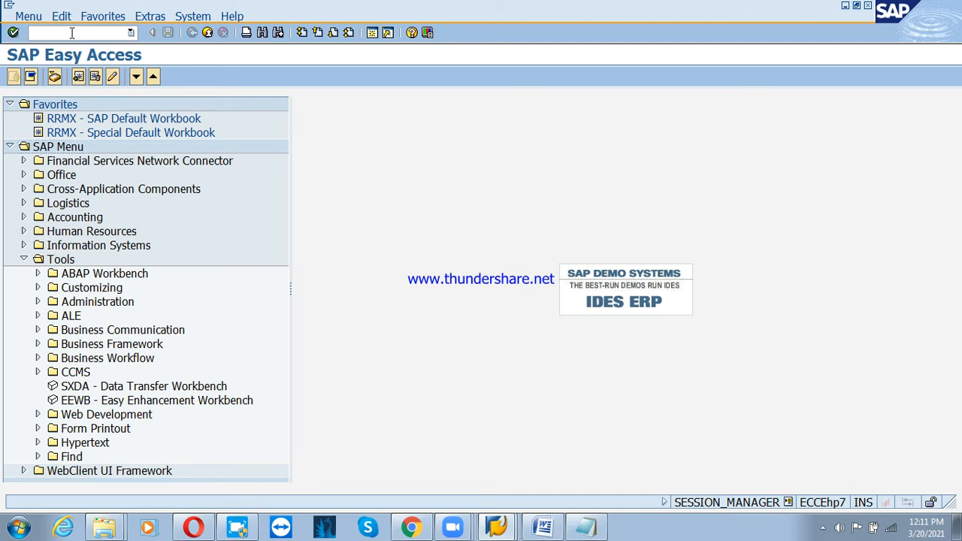
{"action": "type", "text": "spro"}
{"action": "key", "text": "Return"}
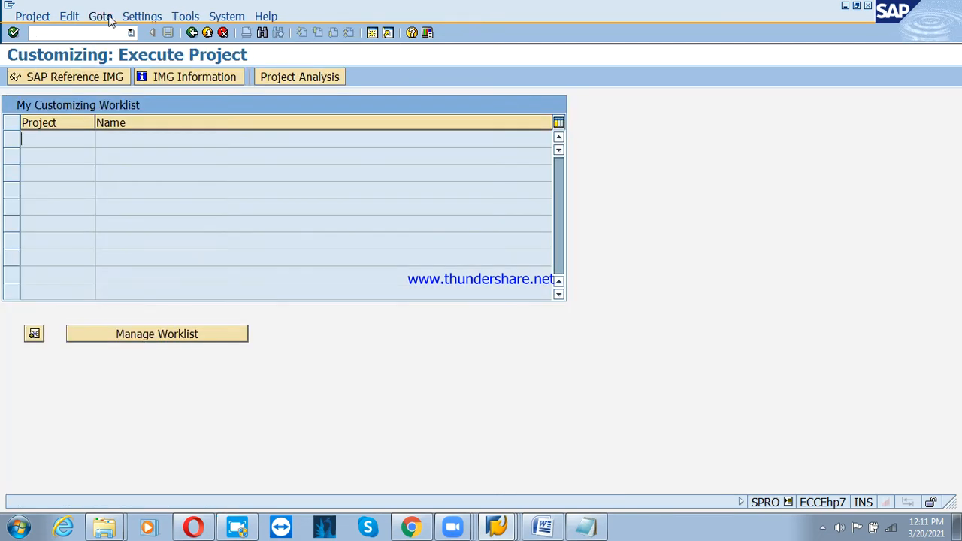
{"action": "left_click", "coordinate": [81, 78]}
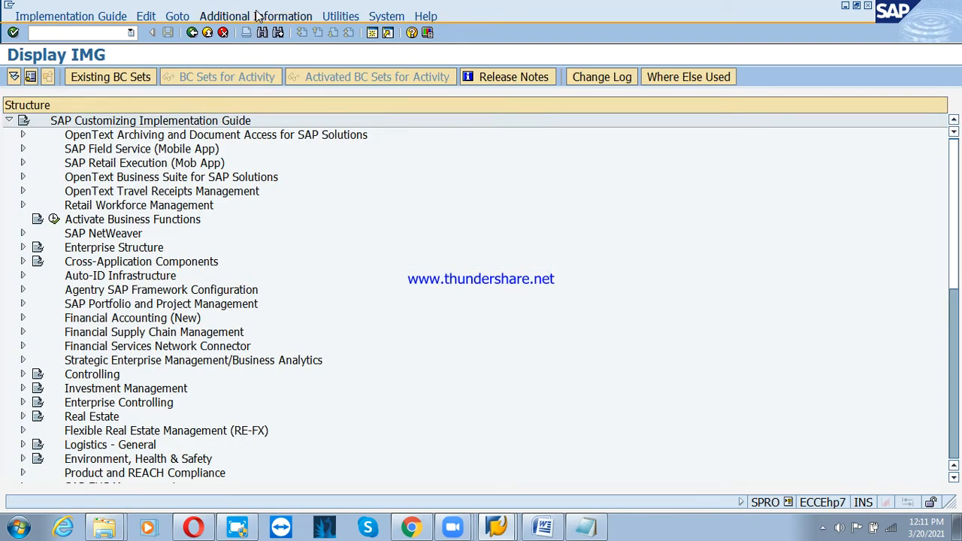
Show the IMG activity keys in an additional information column beside the IMG structure.
{"action": "left_click", "coordinate": [256, 16]}
{"action": "mouse_move", "coordinate": [365, 32]}
{"action": "mouse_move", "coordinate": [462, 47]}
{"action": "left_click", "coordinate": [562, 63]}
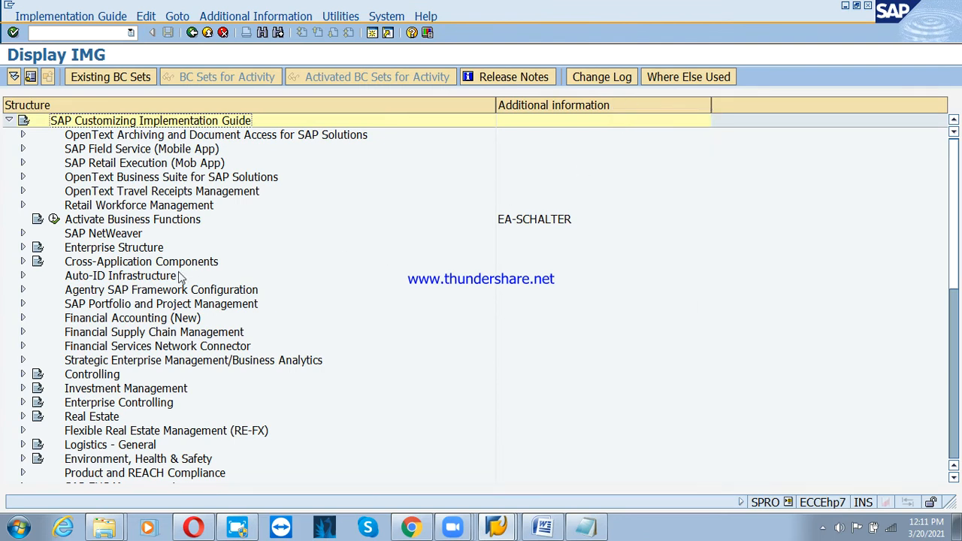
Expand Financial Accounting (New), Accounts Receivable and Accounts Payable, down to Business Transactions in the IMG.
{"action": "left_click", "coordinate": [140, 322]}
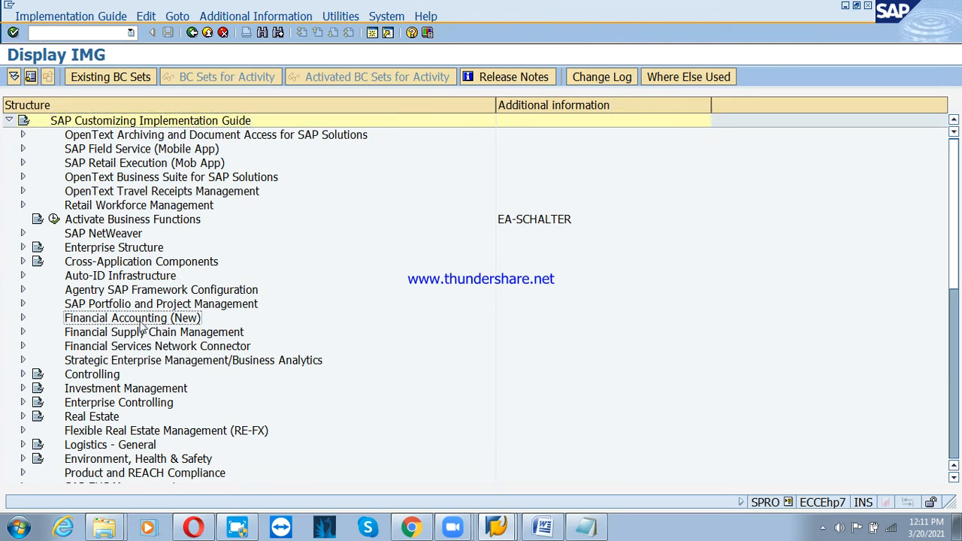
{"action": "left_click", "coordinate": [23, 318]}
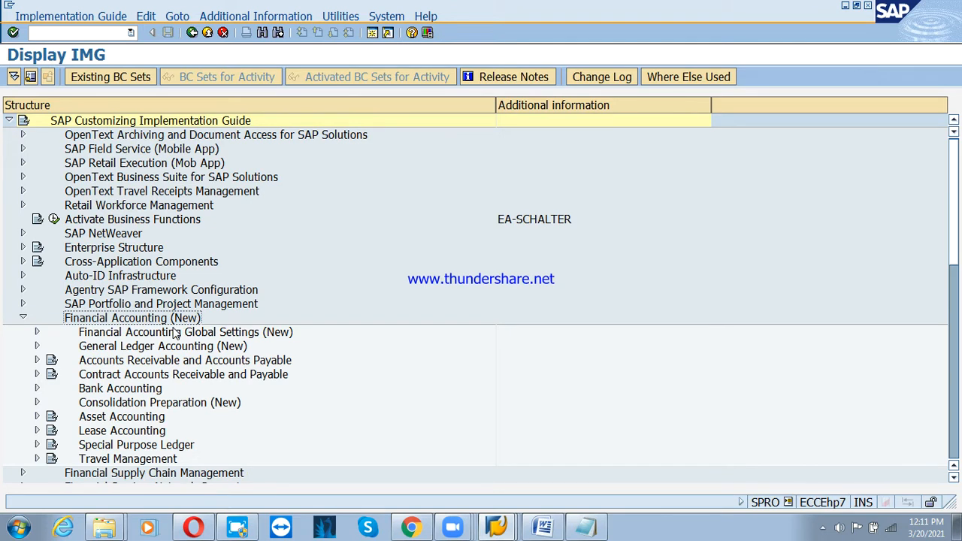
{"action": "left_click", "coordinate": [204, 362]}
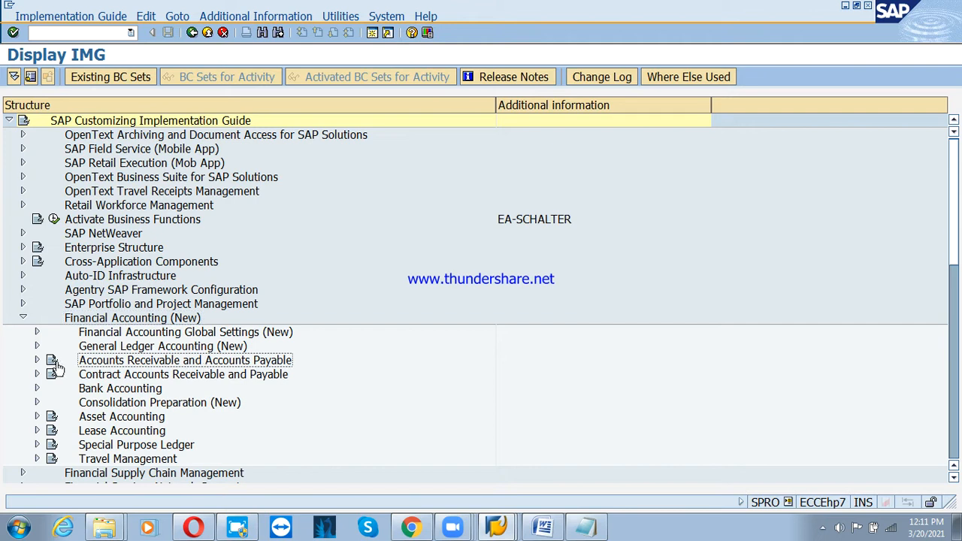
{"action": "left_click", "coordinate": [35, 362]}
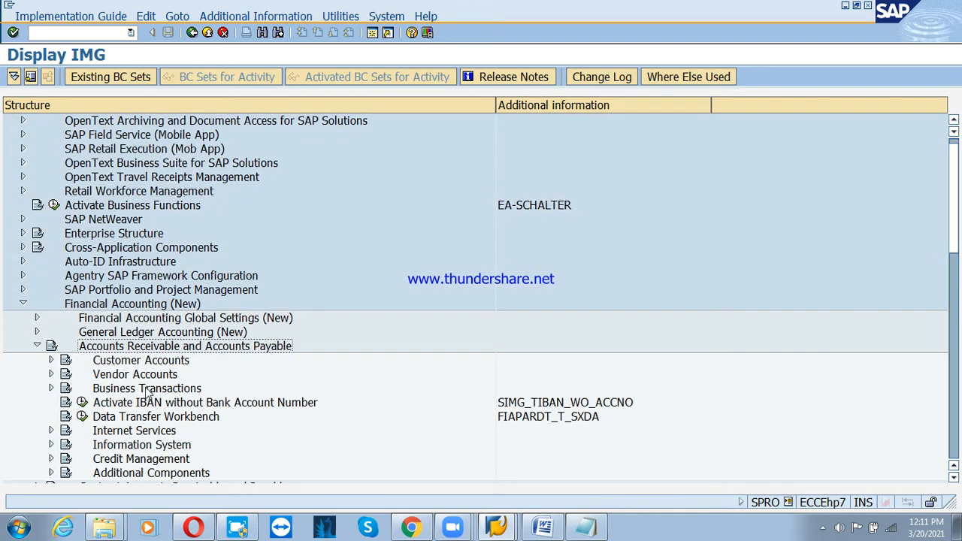
{"action": "left_click", "coordinate": [146, 389]}
{"action": "left_click", "coordinate": [50, 389]}
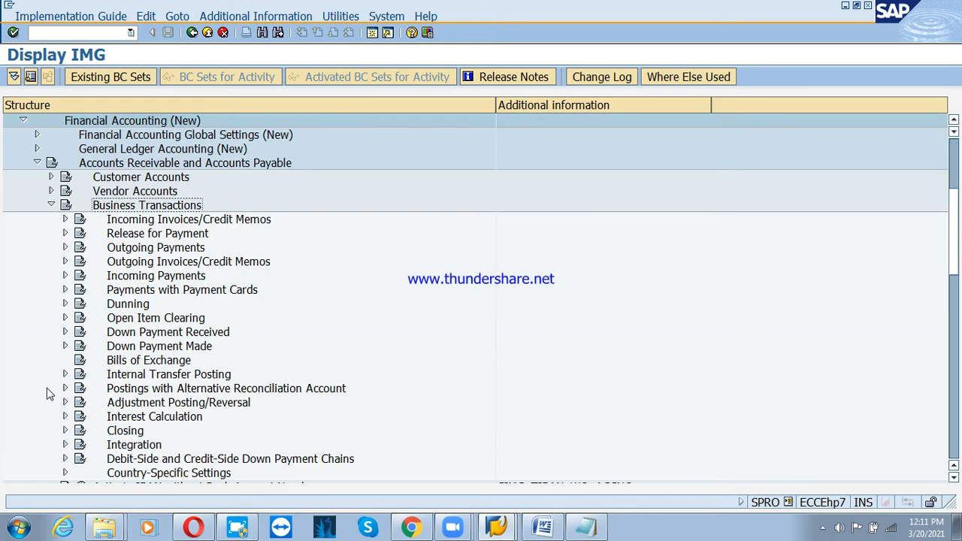
Expand Outgoing Invoices/Credit Memos and open the Maintain Terms of Payment activity.
{"action": "left_click", "coordinate": [158, 251]}
{"action": "left_click", "coordinate": [161, 263]}
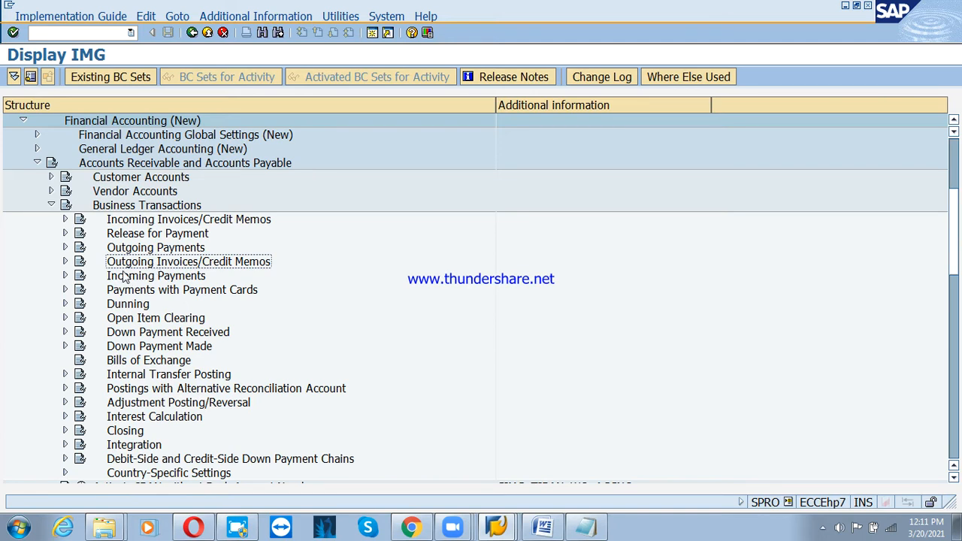
{"action": "left_click", "coordinate": [64, 261]}
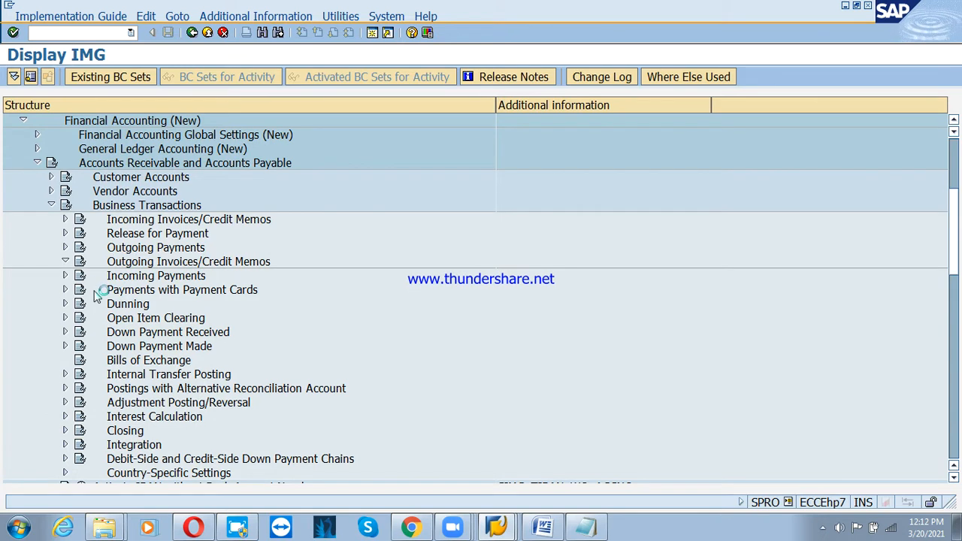
{"action": "left_click", "coordinate": [158, 304]}
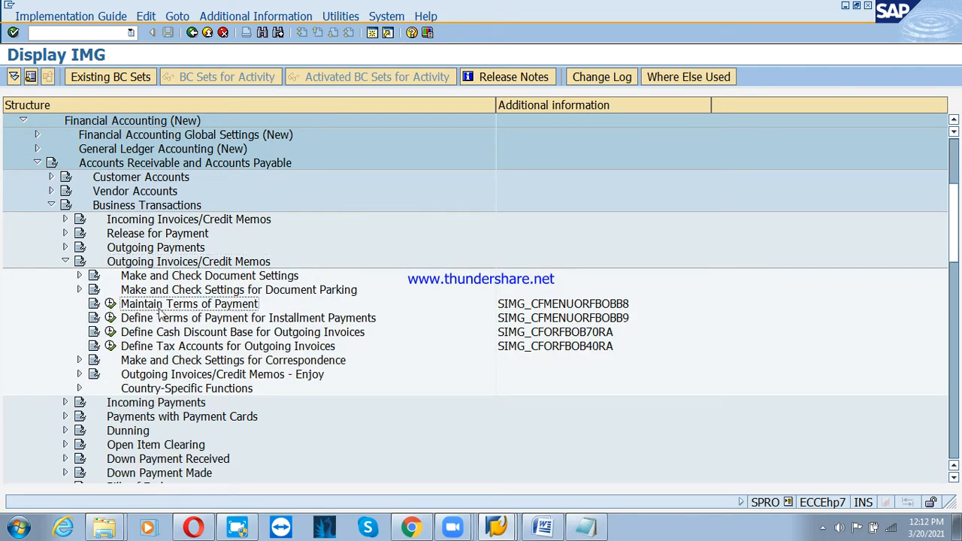
{"action": "left_click", "coordinate": [624, 305]}
{"action": "left_click", "coordinate": [110, 304]}
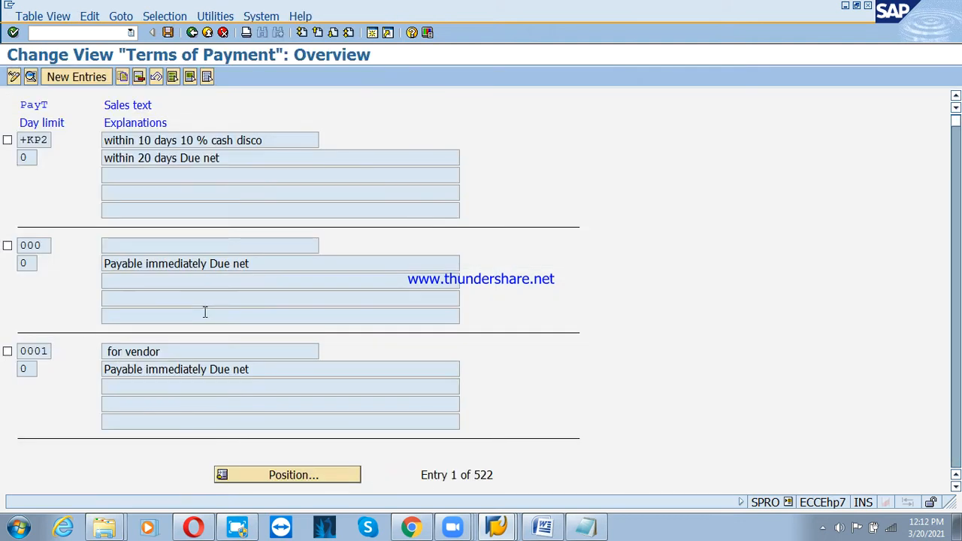
Create a new terms of payment entry with the key PS2T.
{"action": "left_click", "coordinate": [94, 76]}
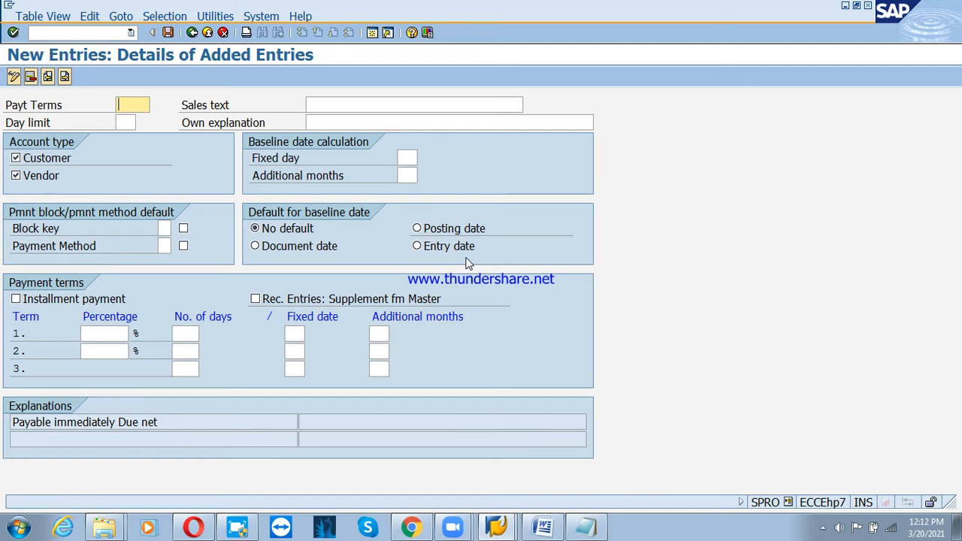
{"action": "type", "text": "PS2T"}
{"action": "key", "text": "Tab"}
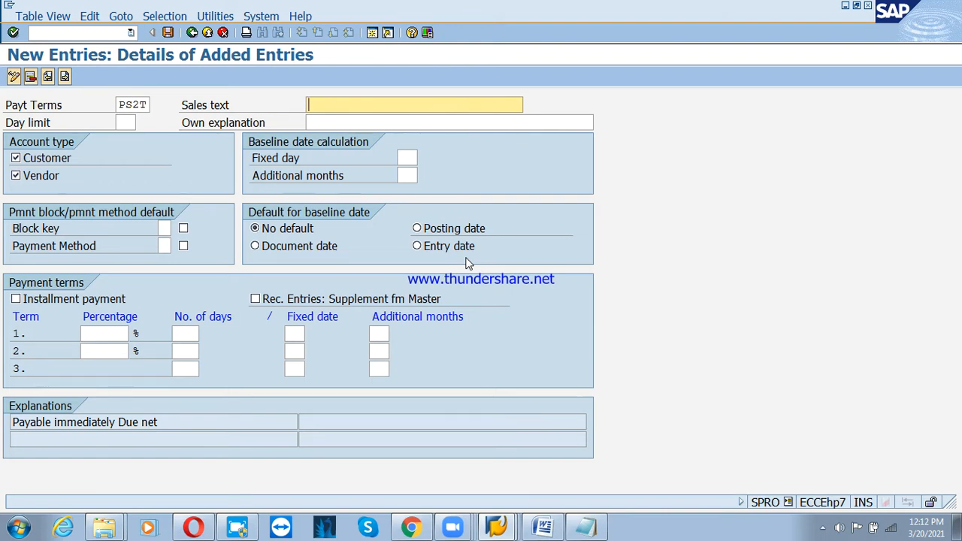
{"action": "key", "text": "shift+Tab"}
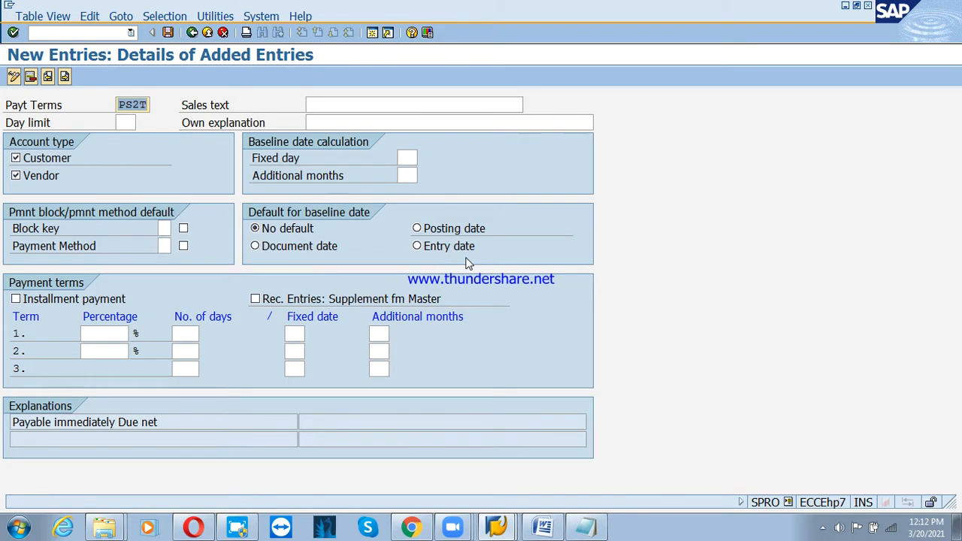
Fill the own explanation of PS2T with the suggested text "5% IN 5 DAYS, 10 DAYS DUE".
{"action": "key", "text": "Tab"}
{"action": "key", "text": "Tab"}
{"action": "key", "text": "Tab"}
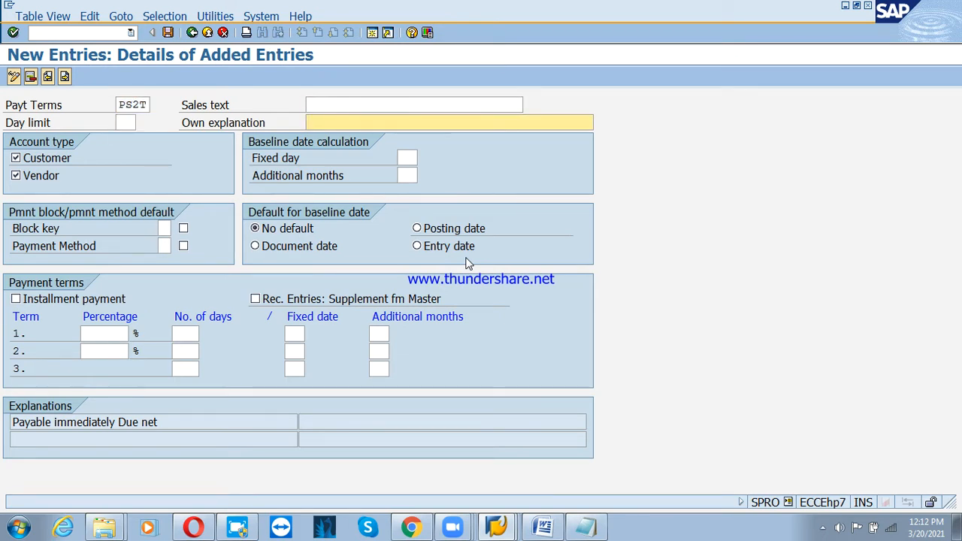
{"action": "type", "text": "5"}
{"action": "key", "text": "Down"}
{"action": "key", "text": "Return"}
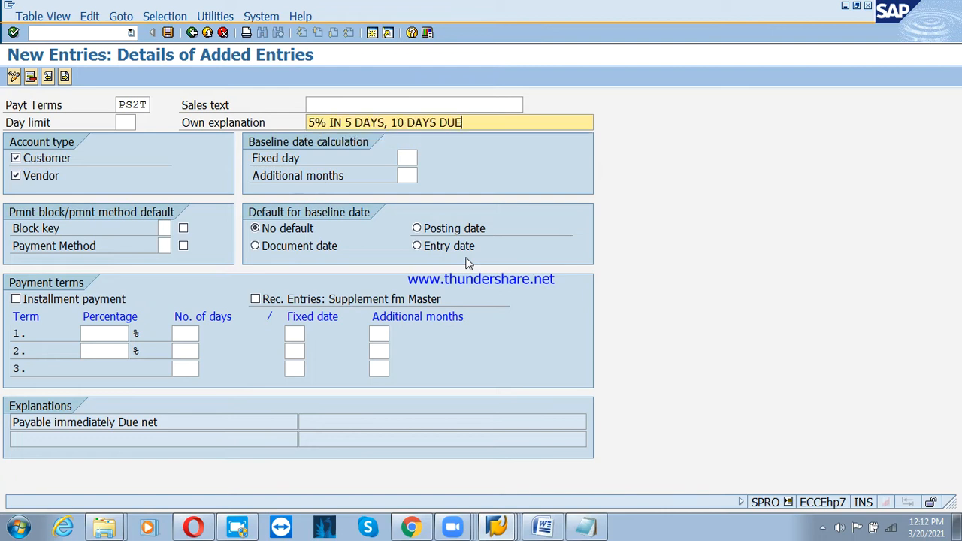
Change the discount period in the own explanation to 15 days.
{"action": "key", "text": "Left"}
{"action": "key", "text": "Left"}
{"action": "key", "text": "Left"}
{"action": "key", "text": "Left"}
{"action": "key", "text": "Left"}
{"action": "key", "text": "Left"}
{"action": "key", "text": "Left"}
{"action": "key", "text": "Left"}
{"action": "key", "text": "Left"}
{"action": "key", "text": "Left"}
{"action": "key", "text": "Left"}
{"action": "key", "text": "Left"}
{"action": "type", "text": "1"}
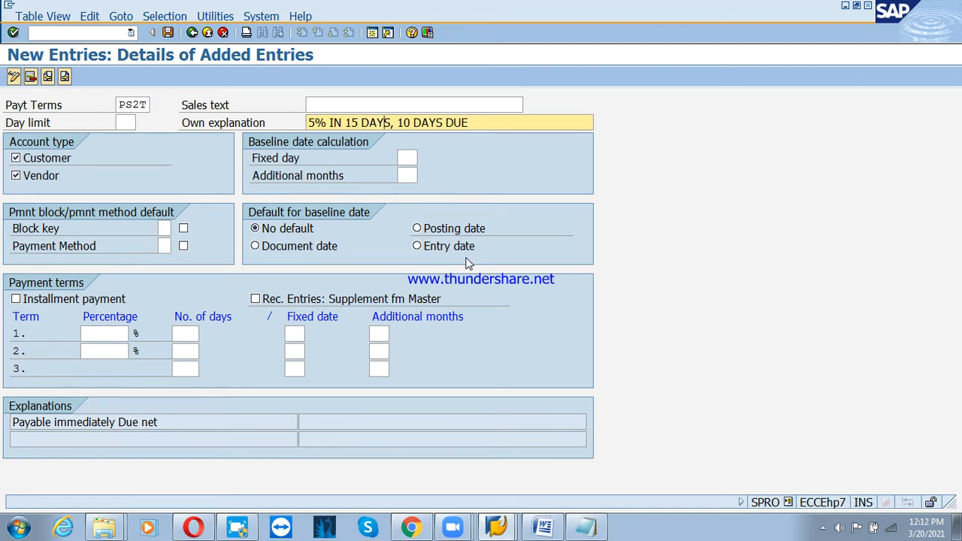
Change the due period in the own explanation to "30 DAYS DUE".
{"action": "key", "text": "Right"}
{"action": "key", "text": "Right"}
{"action": "key", "text": "Right"}
{"action": "key", "text": "Right"}
{"action": "key", "text": "Right"}
{"action": "key", "text": "Right"}
{"action": "key", "text": "Right"}
{"action": "key", "text": "Right"}
{"action": "key", "text": "Right"}
{"action": "key", "text": "BackSpace"}
{"action": "type", "text": "3"}
Examine the Fixed day and Additional months fields for the baseline date, and switch to the example notes in Notepad.
{"action": "left_click", "coordinate": [269, 159]}
{"action": "left_click", "coordinate": [283, 177]}
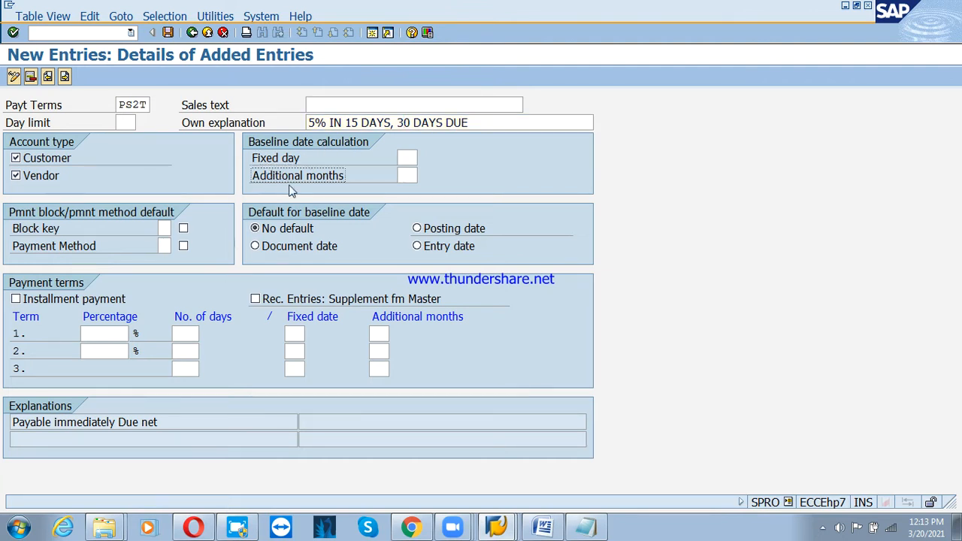
{"action": "left_click", "coordinate": [401, 176]}
{"action": "left_click", "coordinate": [405, 158]}
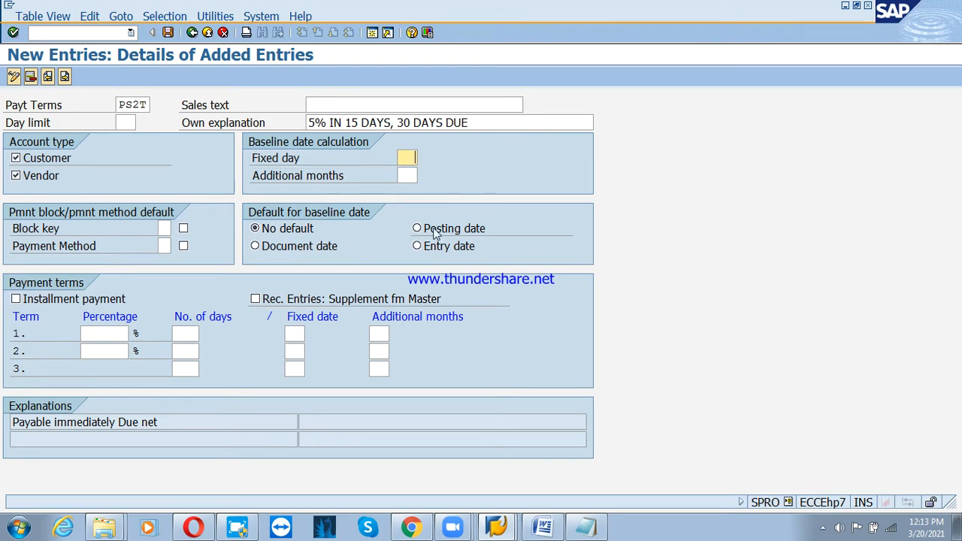
{"action": "left_click", "coordinate": [585, 528]}
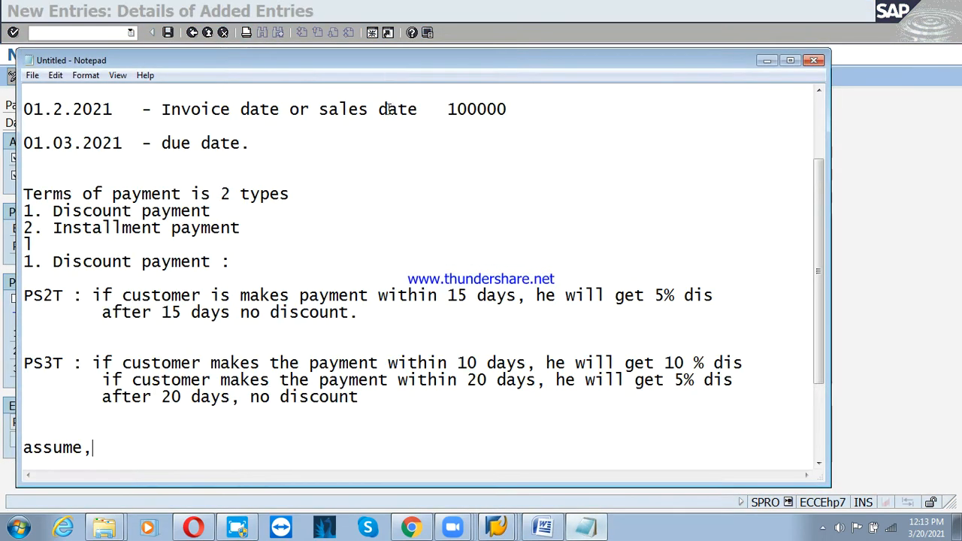
Move the Notepad window aside to uncover the SAP baseline date fields, and add blank lines below "assume," in the notes.
{"action": "left_click_drag", "start_coordinate": [506, 61], "coordinate": [738, 34]}
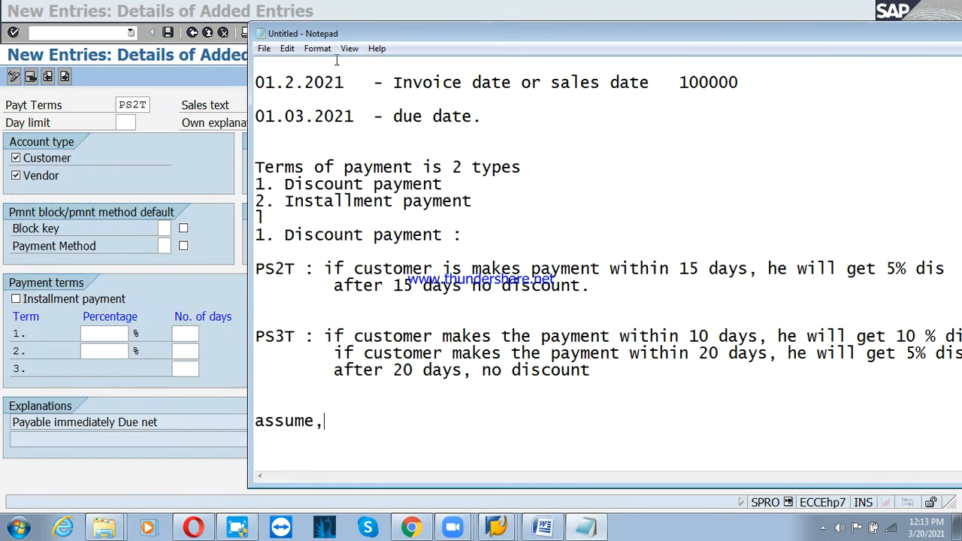
{"action": "left_click_drag", "start_coordinate": [396, 33], "coordinate": [547, 29]}
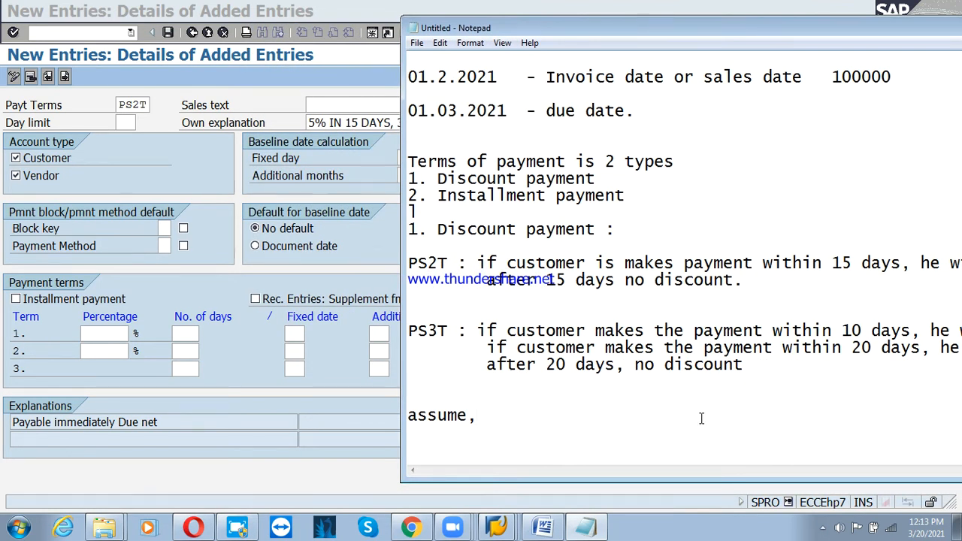
{"action": "key", "text": "Return"}
{"action": "key", "text": "Return"}
{"action": "key", "text": "Return"}
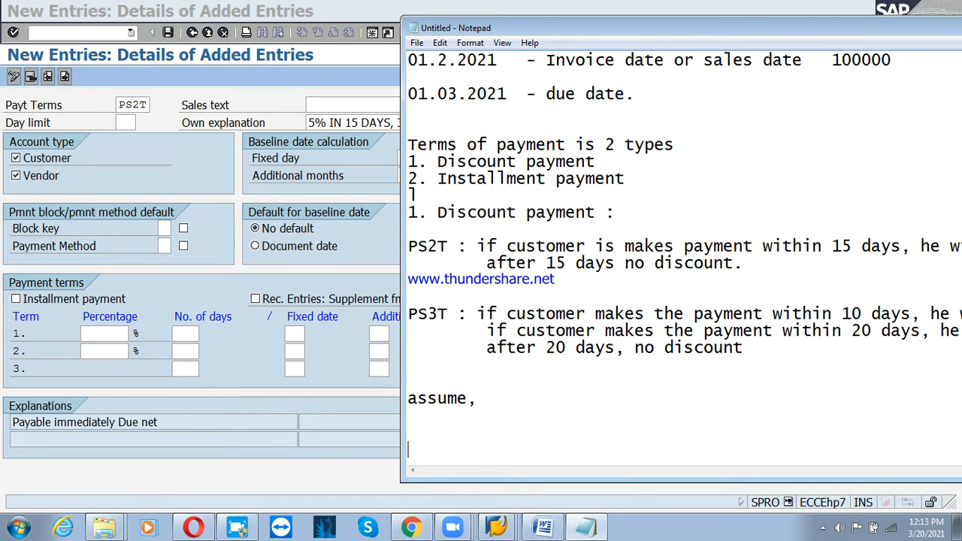
Write the example line "on every of 10 or 15" at the end of the notes.
{"action": "type", "text": "on"}
{"action": "left_click", "coordinate": [697, 414]}
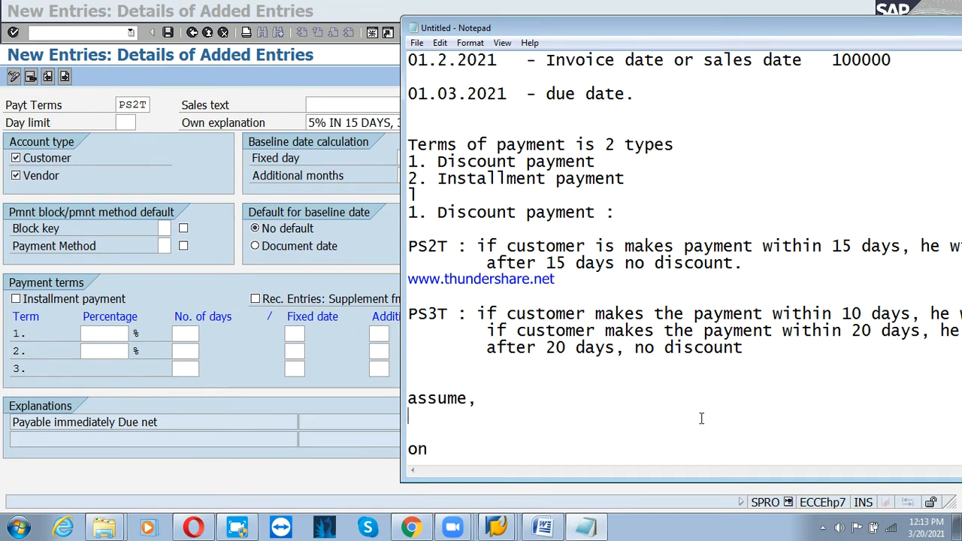
{"action": "type", "text": "e"}
{"action": "key", "text": "BackSpace"}
{"action": "left_click", "coordinate": [478, 447]}
{"action": "type", "text": "every o"}
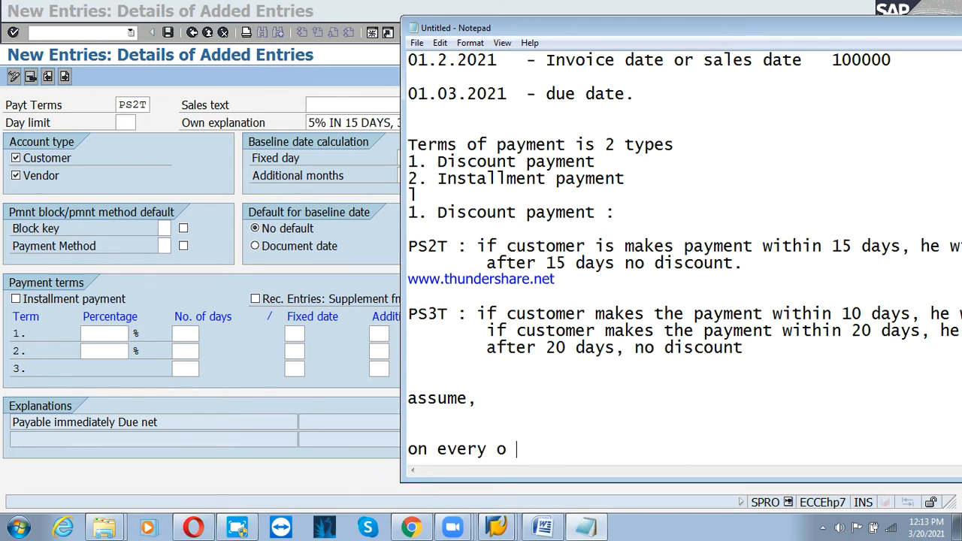
{"action": "type", "text": "r"}
{"action": "key", "text": "BackSpace"}
{"action": "type", "text": "f 10 or"}
{"action": "key", "text": "BackSpace"}
{"action": "type", "text": "r 15"}
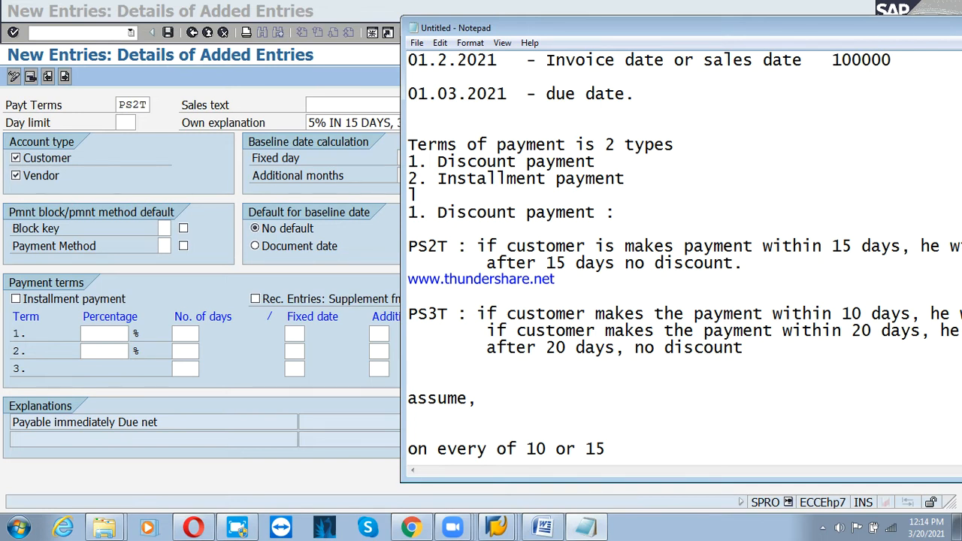
Examine the Fixed day and Additional months fields in SAP, and return to the Notepad notes.
{"action": "left_click", "coordinate": [323, 162]}
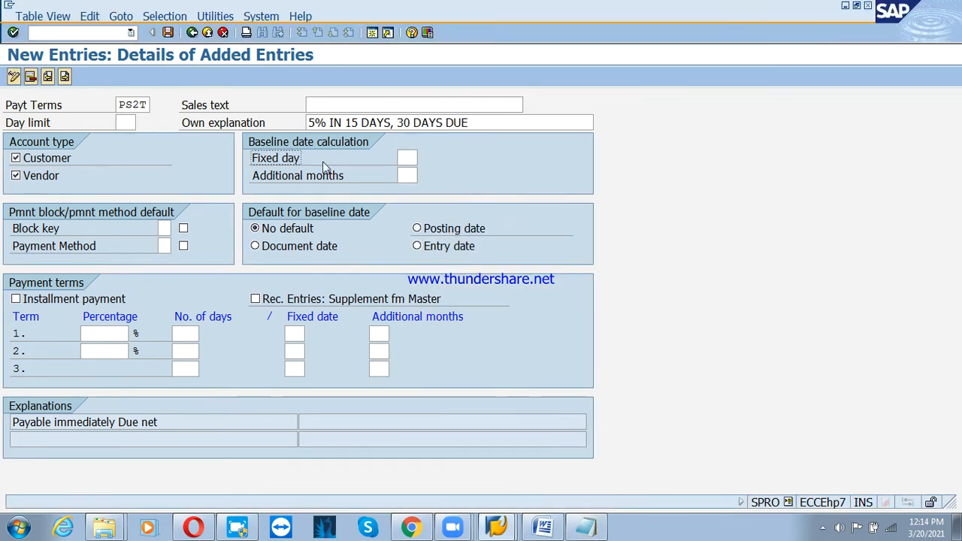
{"action": "left_click", "coordinate": [409, 177]}
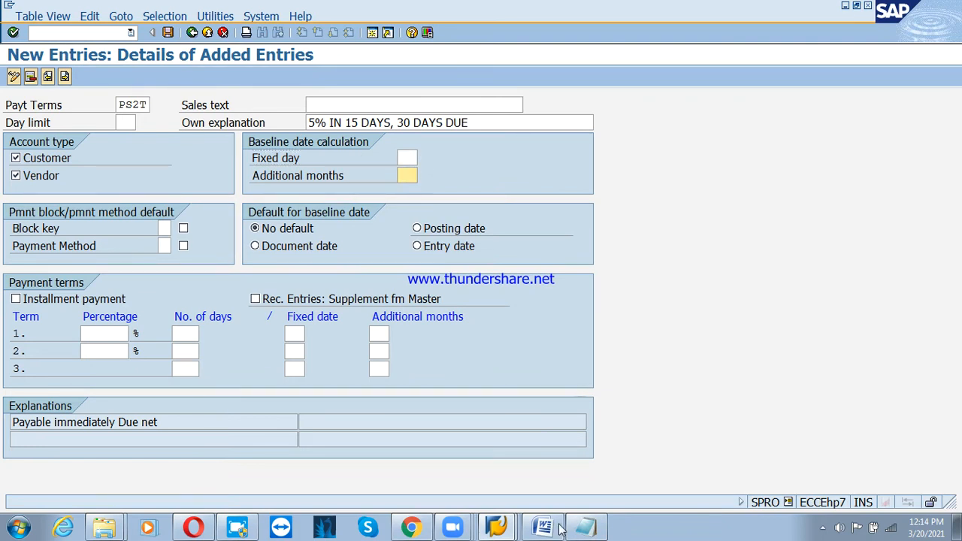
{"action": "left_click", "coordinate": [585, 527]}
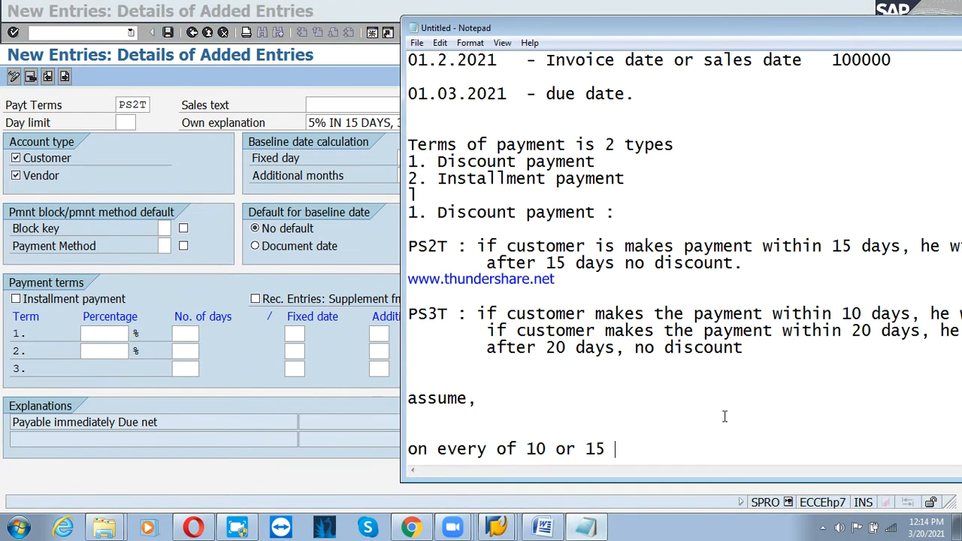
Shorten the example line to "on every of 10" and start a new line below it.
{"action": "key", "text": "BackSpace"}
{"action": "key", "text": "BackSpace"}
{"action": "key", "text": "BackSpace"}
{"action": "key", "text": "BackSpace"}
{"action": "key", "text": "BackSpace"}
{"action": "key", "text": "BackSpace"}
{"action": "key", "text": "Return"}
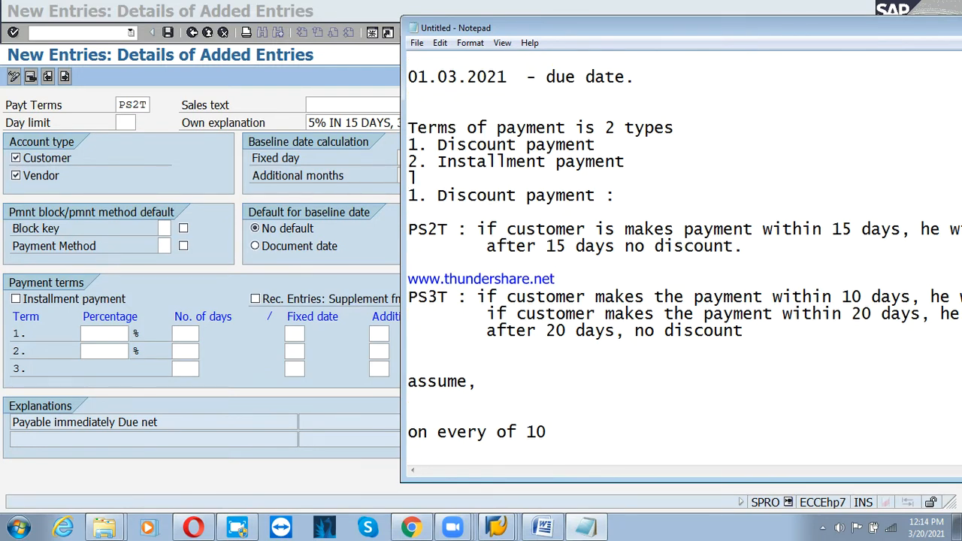
Add the line "add mon 1" below "on every of 10" in the notes.
{"action": "type", "text": "add"}
{"action": "left_click", "coordinate": [724, 416]}
{"action": "type", "text": "m"}
{"action": "key", "text": "BackSpace"}
{"action": "left_click", "coordinate": [505, 447]}
{"action": "key", "text": "Return"}
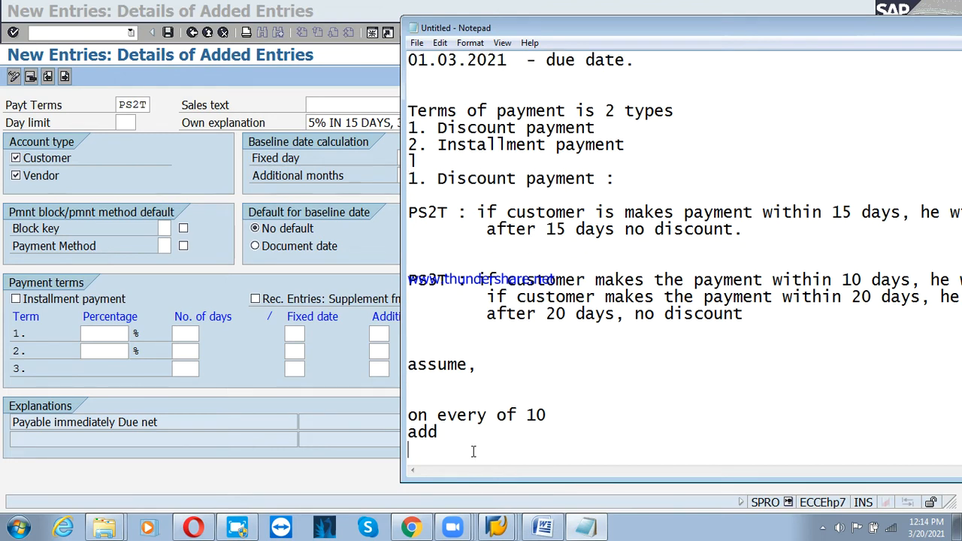
{"action": "left_click", "coordinate": [465, 435]}
{"action": "key", "text": "BackSpace"}
{"action": "type", "text": "mon  1"}
{"action": "left_click", "coordinate": [564, 411]}
Switch to SAP and review the possible payment block values for the Block key, leaving the field blank.
{"action": "left_click", "coordinate": [325, 194]}
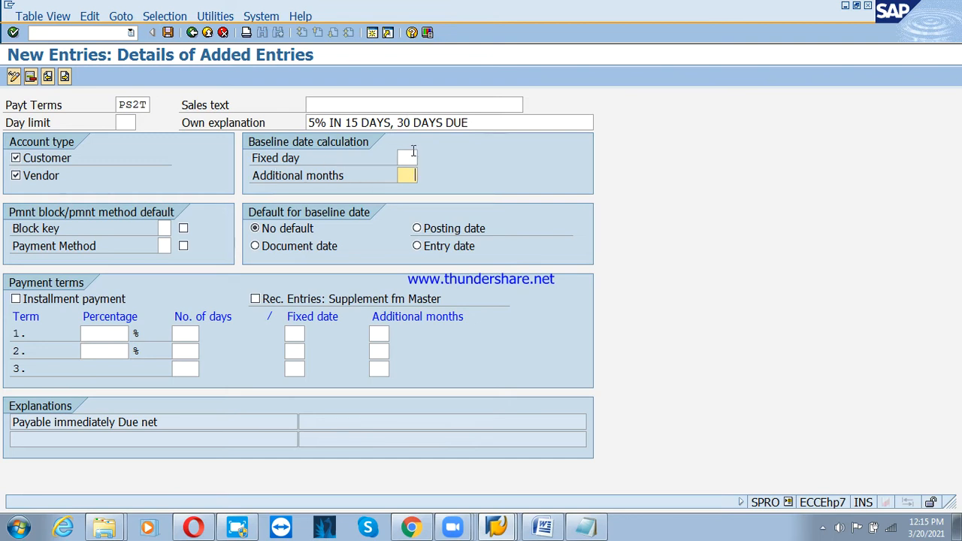
{"action": "left_click", "coordinate": [54, 229]}
{"action": "left_click", "coordinate": [167, 228]}
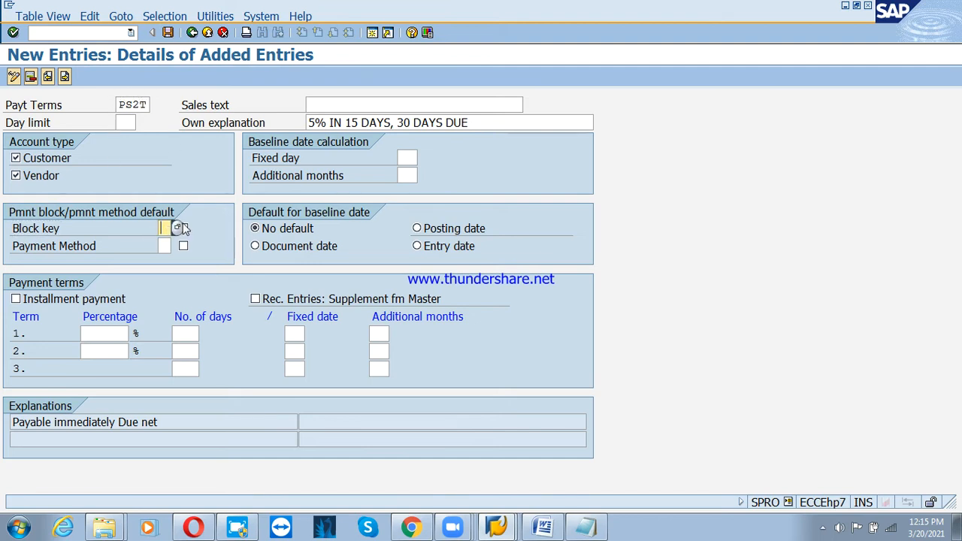
{"action": "left_click", "coordinate": [177, 227]}
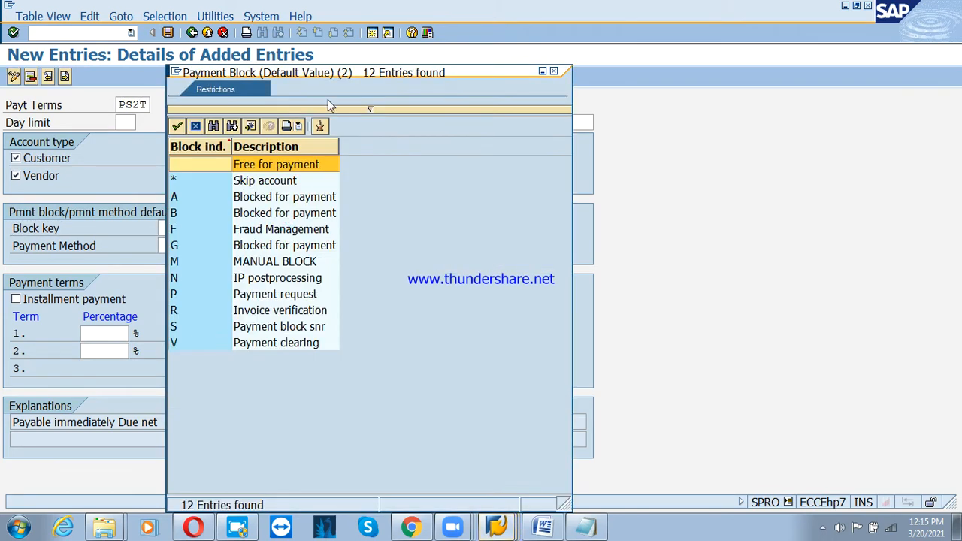
{"action": "left_click_drag", "start_coordinate": [337, 73], "coordinate": [501, 66]}
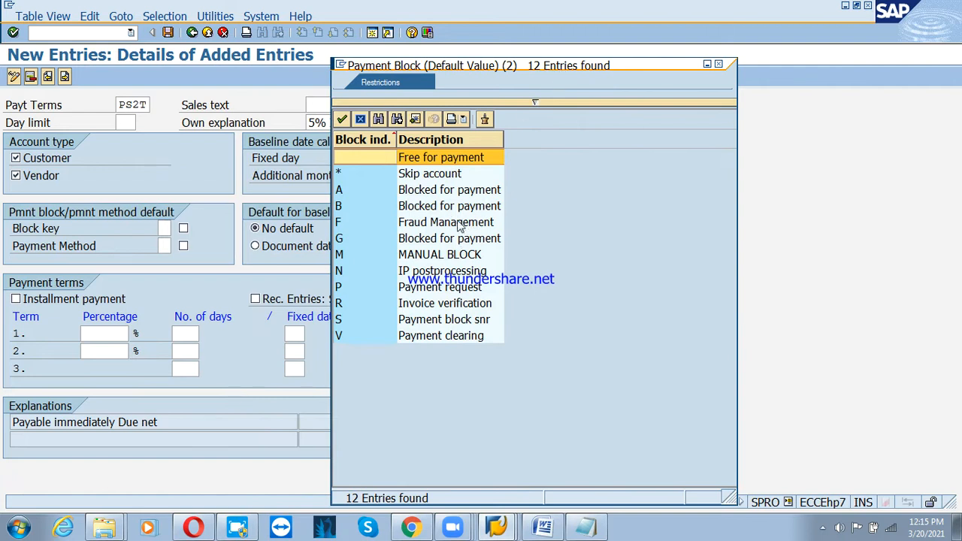
{"action": "left_click", "coordinate": [342, 119]}
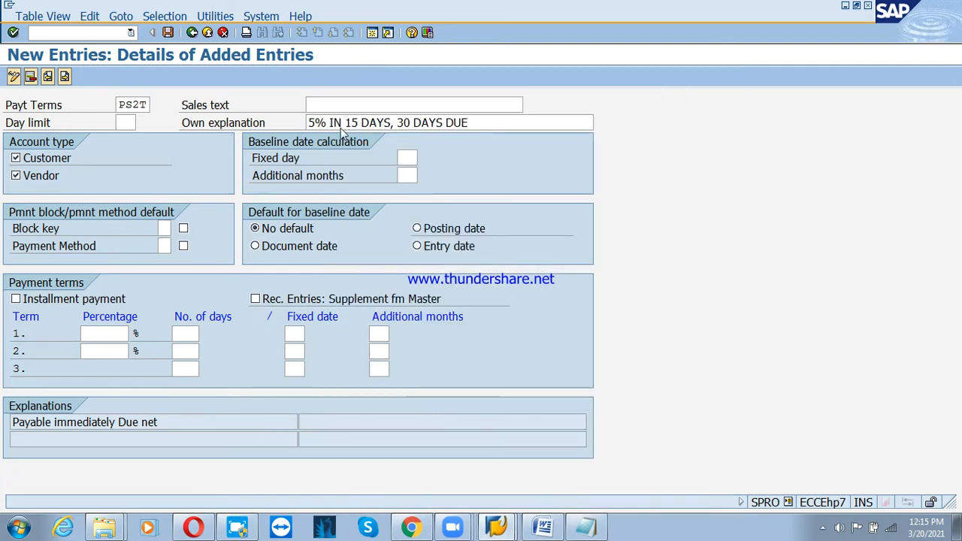
Review the list of possible payment methods for the Payment Method field, and close it without choosing one.
{"action": "left_click", "coordinate": [96, 247]}
{"action": "left_click", "coordinate": [163, 247]}
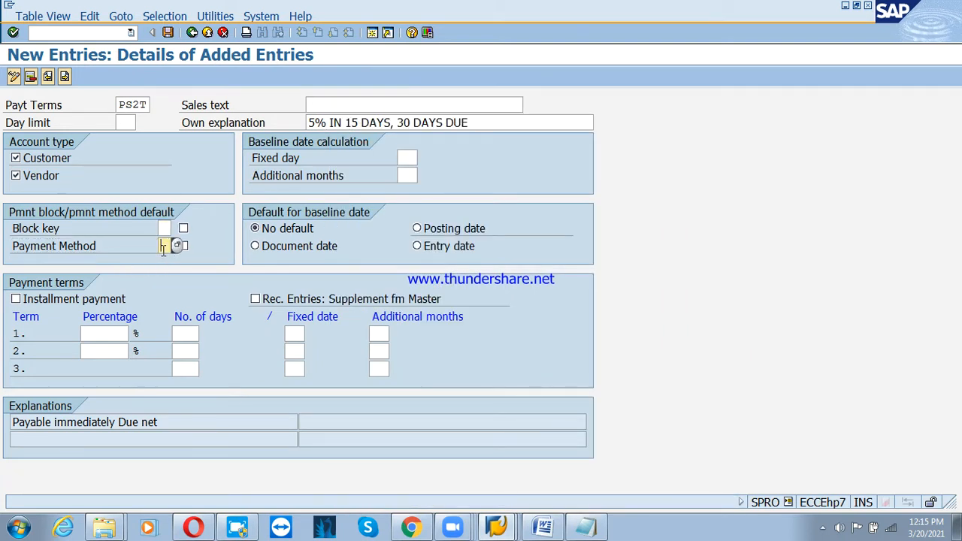
{"action": "left_click", "coordinate": [177, 246]}
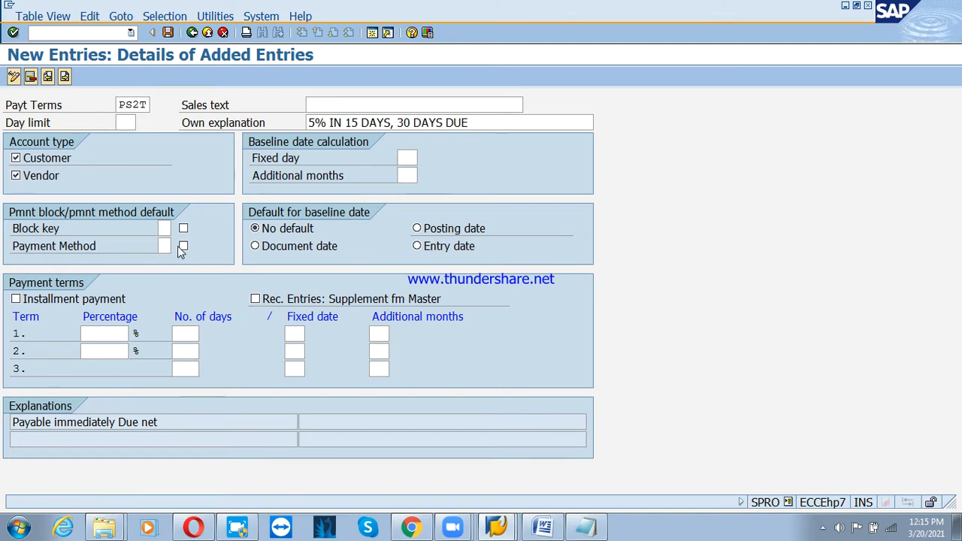
{"action": "left_click", "coordinate": [317, 5]}
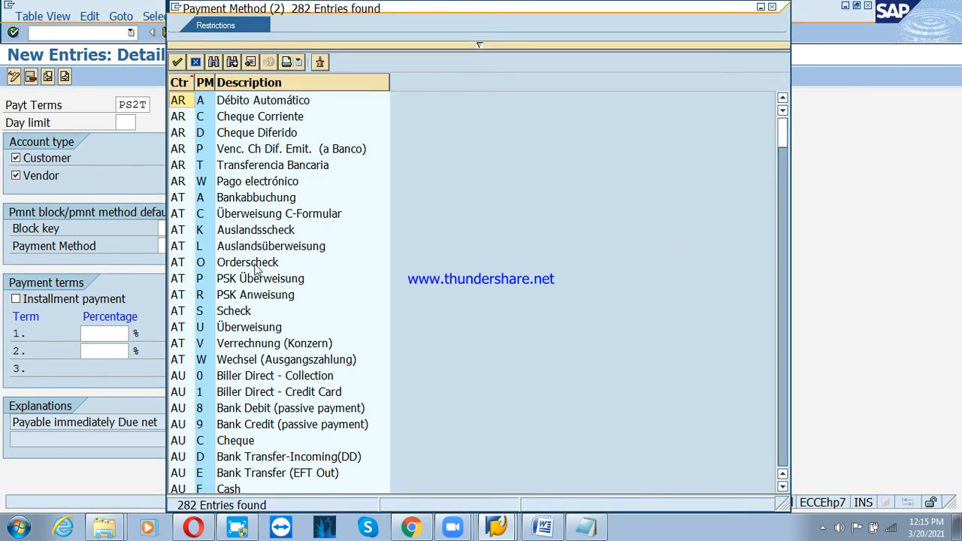
{"action": "left_click", "coordinate": [218, 310]}
{"action": "scroll", "coordinate": [219, 310], "scroll_direction": "down", "scroll_amount": 8}
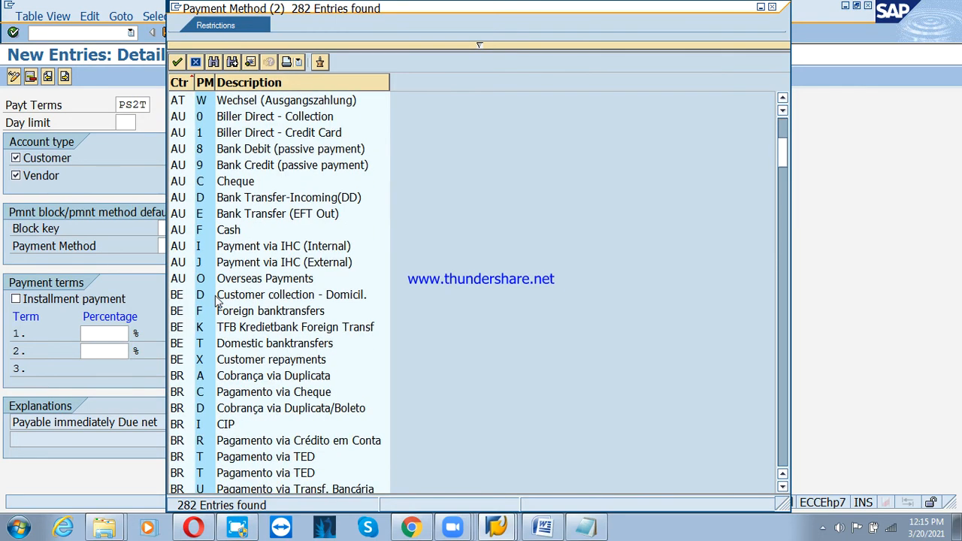
{"action": "left_click", "coordinate": [194, 62]}
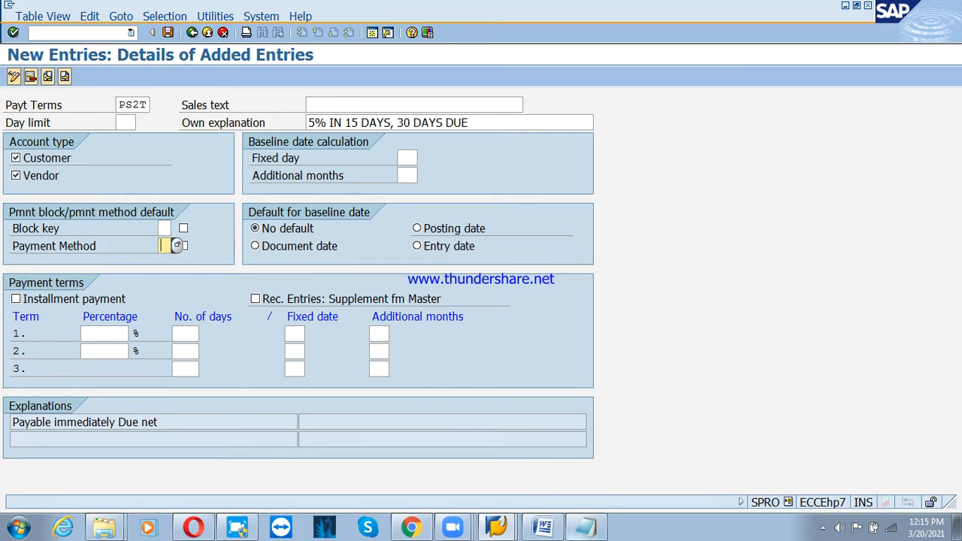
{"action": "left_click", "coordinate": [407, 123]}
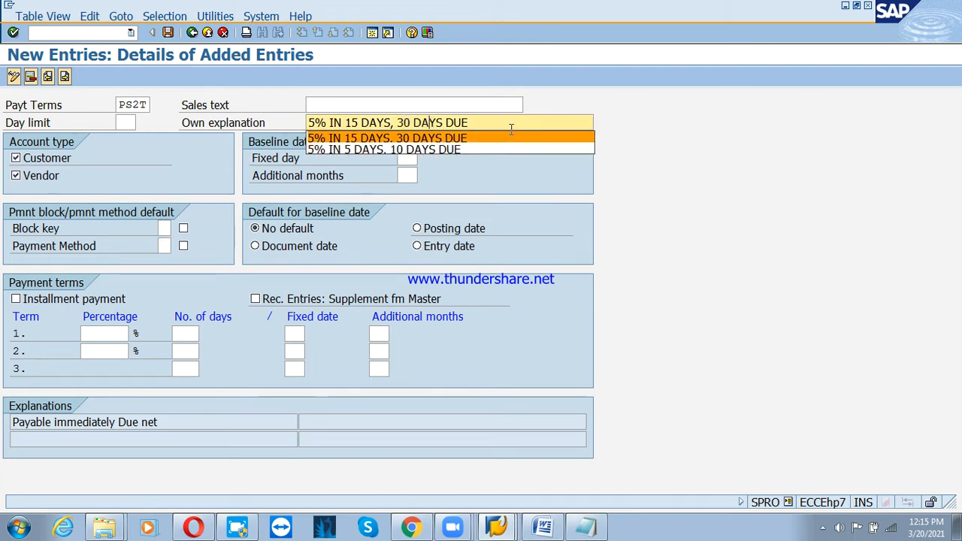
{"action": "left_click", "coordinate": [530, 141]}
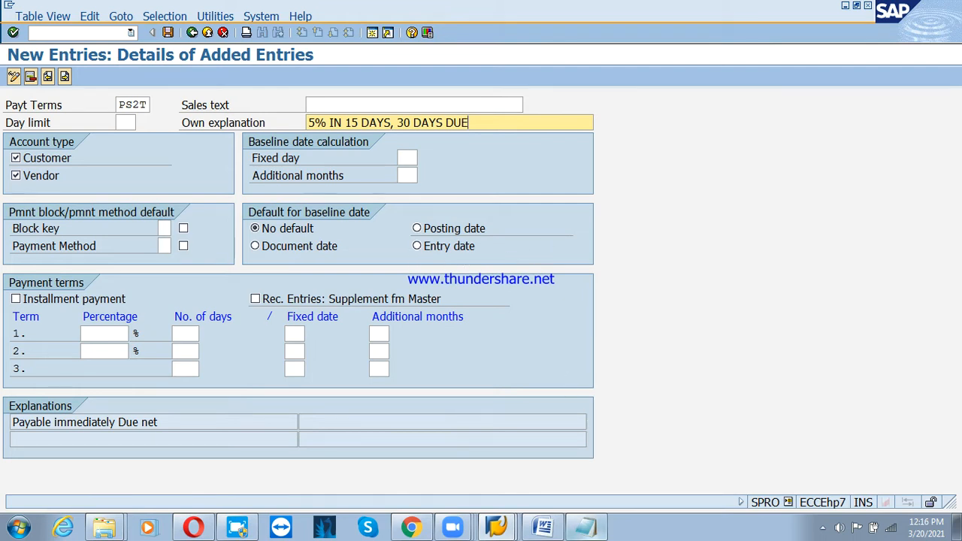
Switch to the Notepad notes and add the line "posting date" after a blank line at the end.
{"action": "left_click", "coordinate": [585, 526]}
{"action": "left_click_drag", "start_coordinate": [631, 35], "coordinate": [663, 28]}
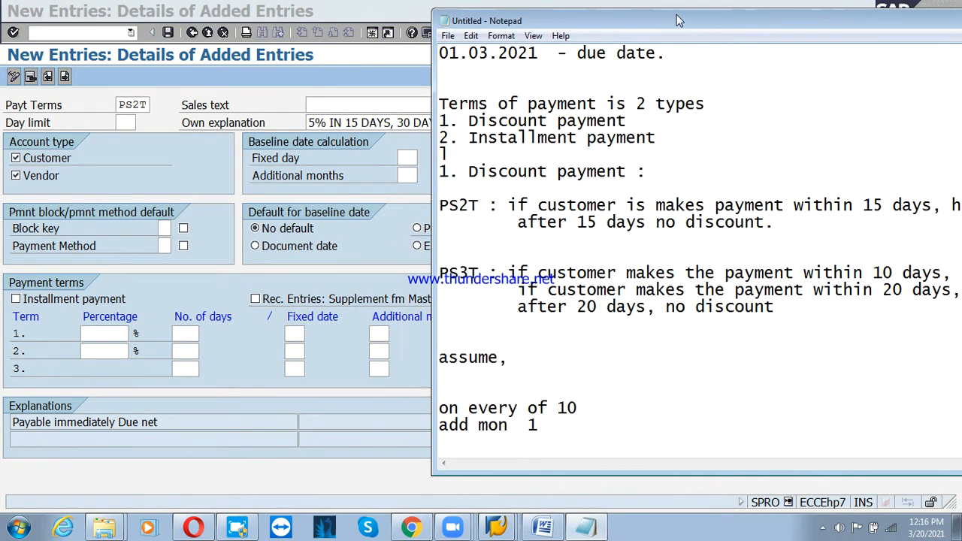
{"action": "left_click", "coordinate": [822, 449]}
{"action": "key", "text": "Return"}
{"action": "key", "text": "Return"}
{"action": "type", "text": "postig"}
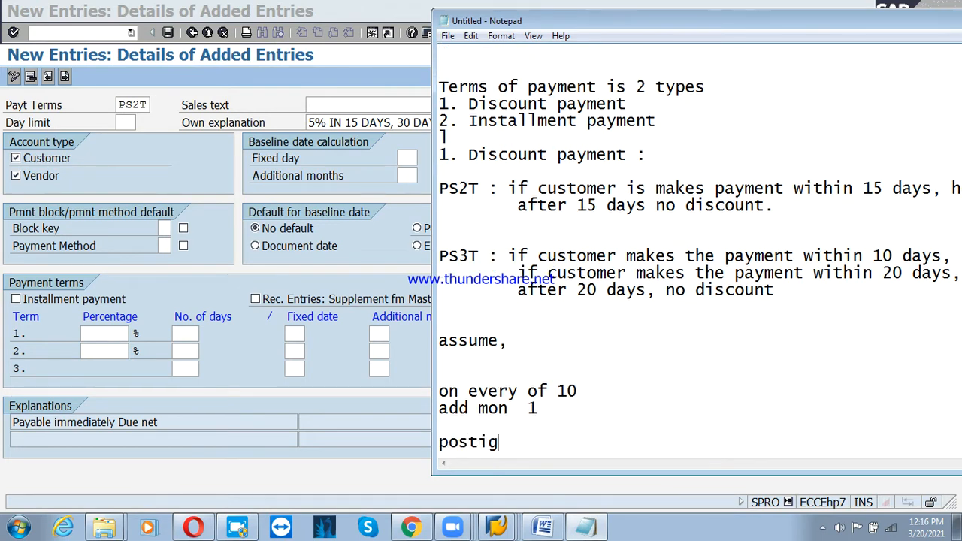
{"action": "key", "text": "BackSpace"}
{"action": "type", "text": "ng date"}
Add the lines "Invoice date" and "Entry date" below the posting date line.
{"action": "key", "text": "Return"}
{"action": "type", "text": "Inv"}
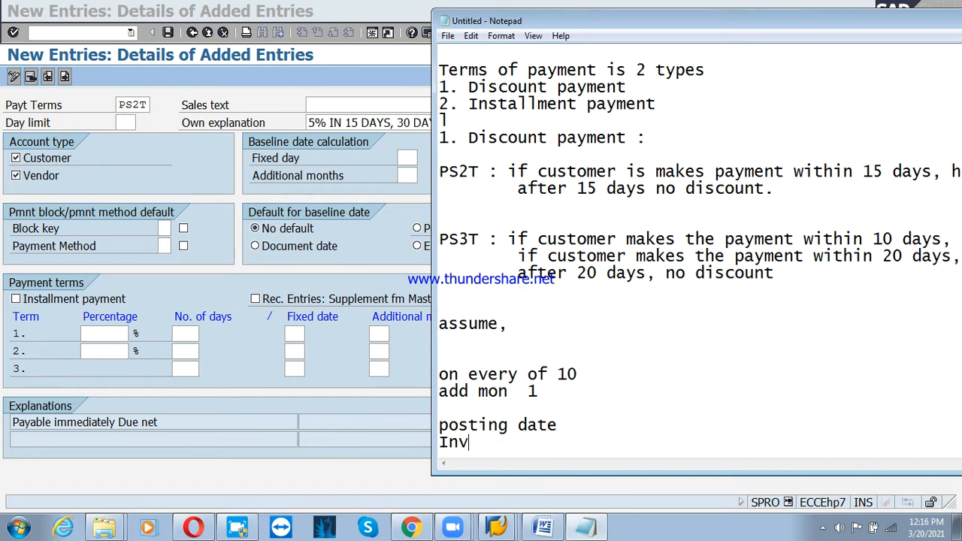
{"action": "type", "text": "ocice date"}
{"action": "key", "text": "Return"}
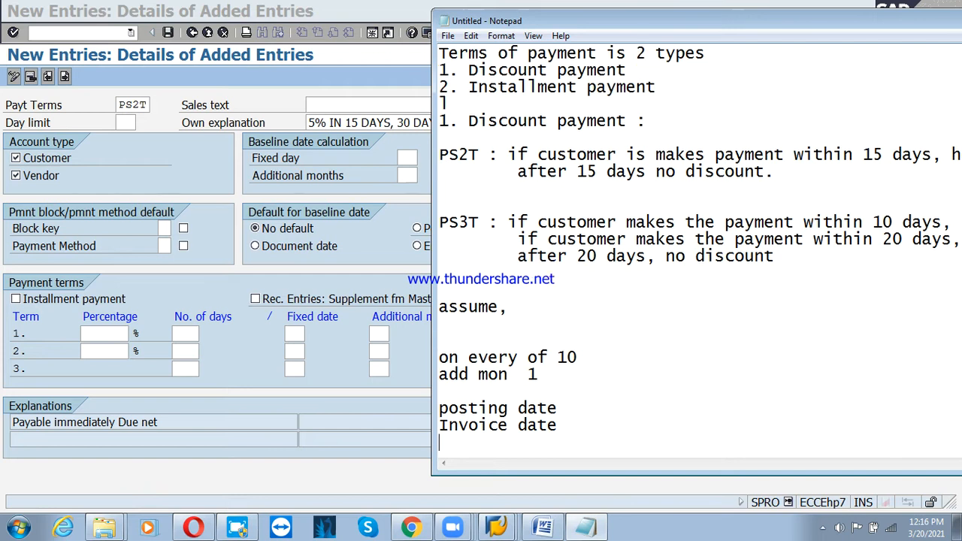
{"action": "type", "text": "Entry dat"}
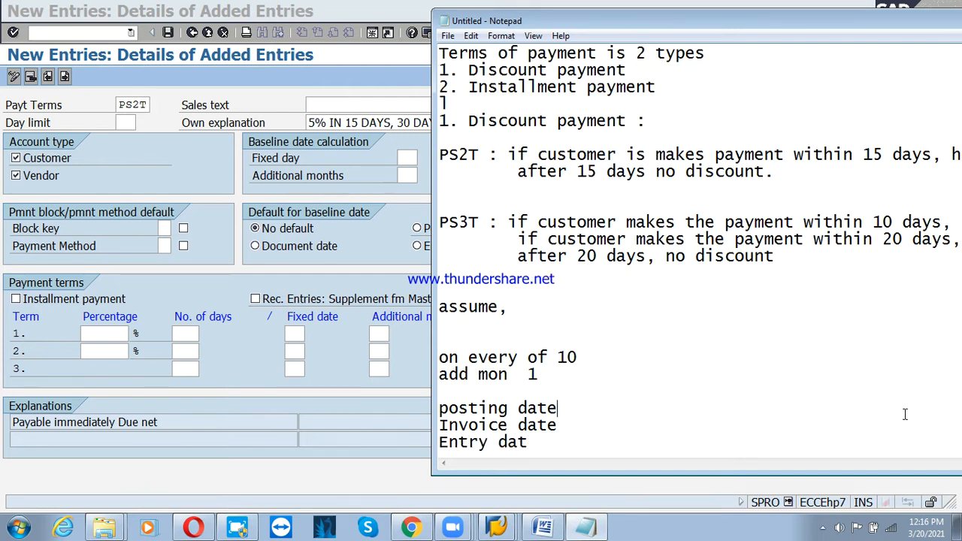
{"action": "type", "text": "e"}
{"action": "key", "text": "BackSpace"}
{"action": "key", "text": "Down"}
{"action": "type", "text": "e"}
Add the explanation ": ref date" to the posting date line.
{"action": "type", "text": ": ref data"}
{"action": "key", "text": "BackSpace"}
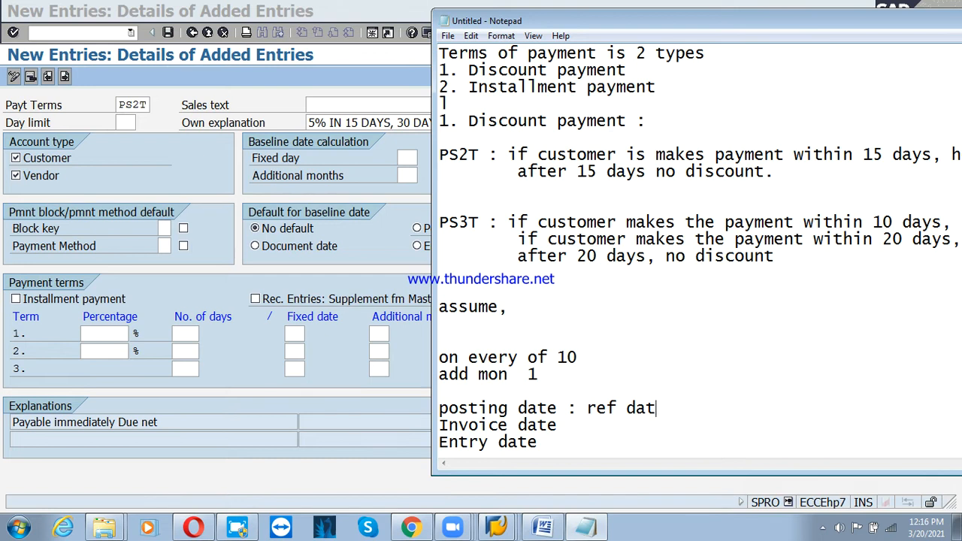
{"action": "type", "text": "e"}
Extend the invoice date line to read "Invoice date/doc : Bill da".
{"action": "key", "text": "Down"}
{"action": "type", "text": "Billind"}
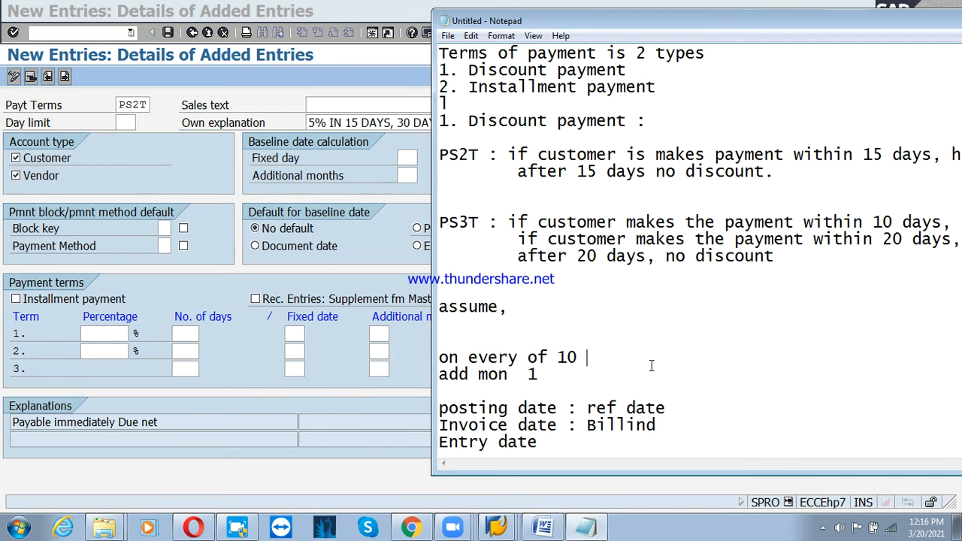
{"action": "left_click", "coordinate": [557, 427]}
{"action": "type", "text": "/doc"}
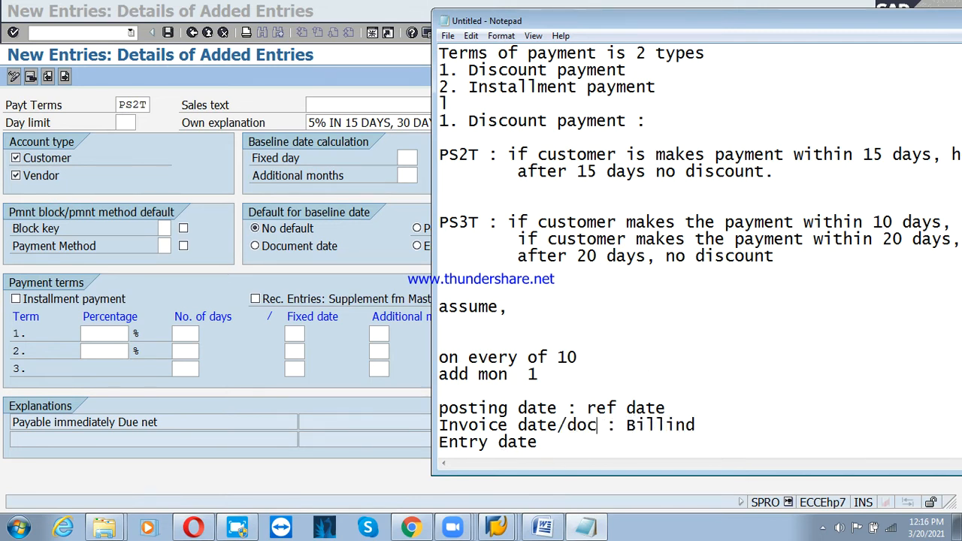
{"action": "left_click", "coordinate": [667, 426]}
{"action": "key", "text": "Delete"}
{"action": "key", "text": "Delete"}
{"action": "key", "text": "Delete"}
{"action": "type", "text": "da"}
{"action": "left_click", "coordinate": [789, 410]}
{"action": "type", "text": "e"}
Complete the last line as "Entry date : end user enter entry date" and add blank lines below it.
{"action": "left_click", "coordinate": [584, 450]}
{"action": "type", "text": ": en"}
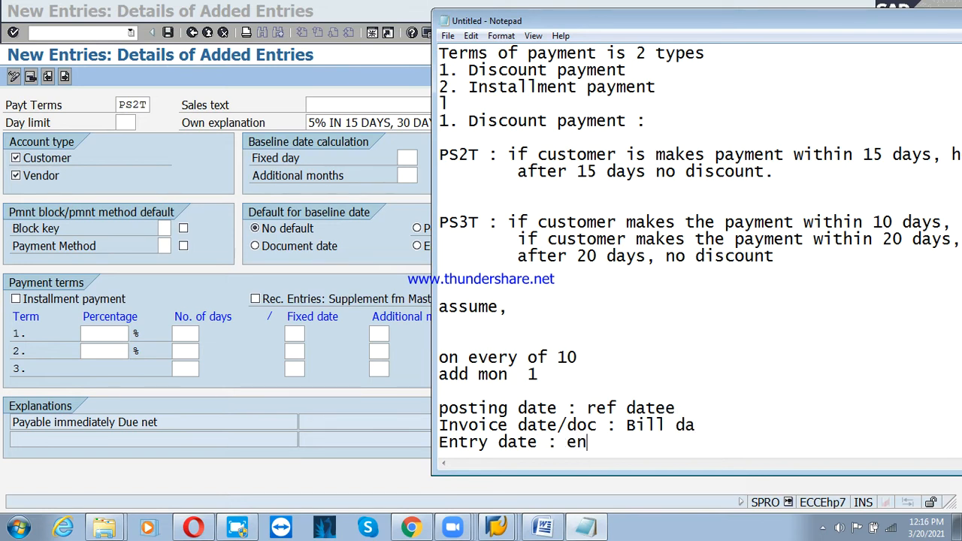
{"action": "type", "text": "d user ent"}
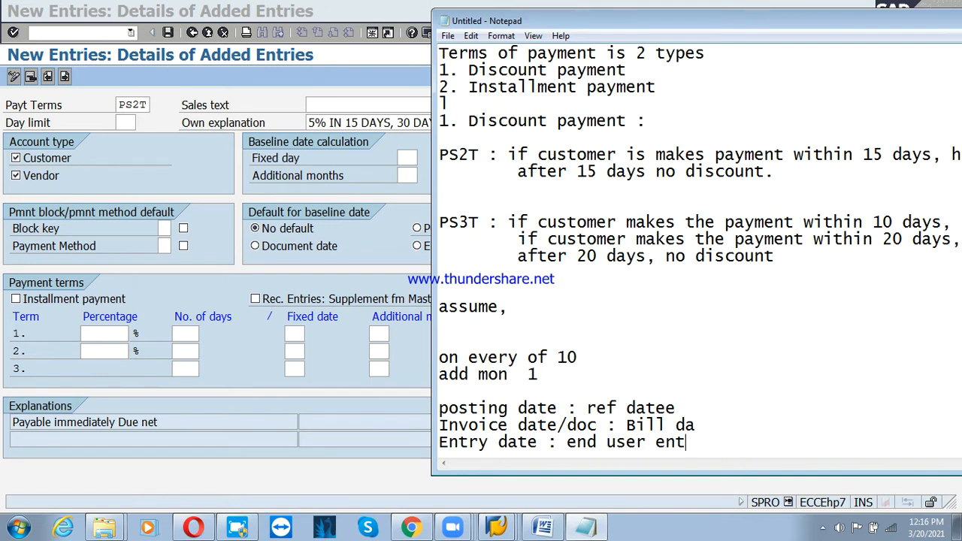
{"action": "type", "text": "er entr"}
{"action": "key", "text": "Return"}
{"action": "key", "text": "Return"}
{"action": "key", "text": "Return"}
{"action": "key", "text": "Return"}
{"action": "key", "text": "Return"}
{"action": "key", "text": "Return"}
{"action": "key", "text": "Return"}
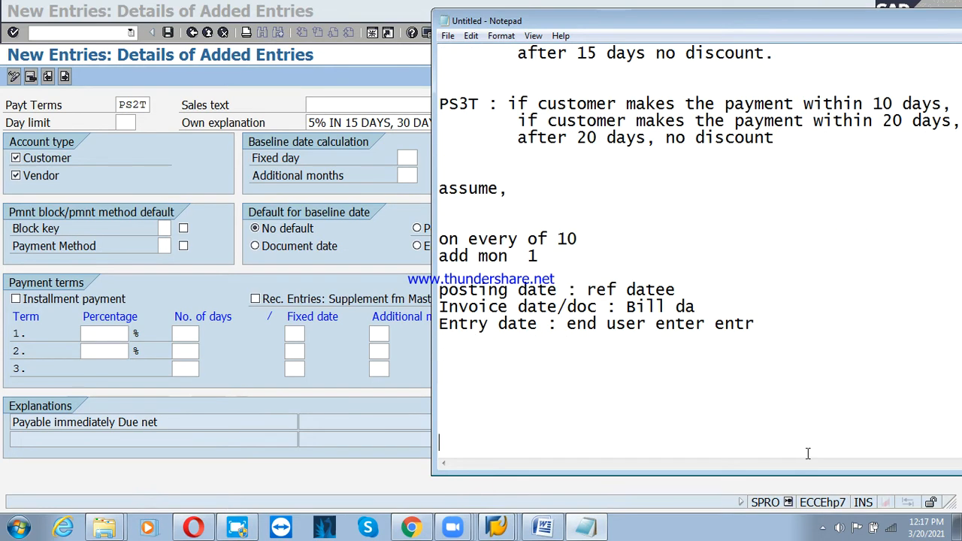
{"action": "left_click", "coordinate": [809, 323]}
{"action": "type", "text": "y date"}
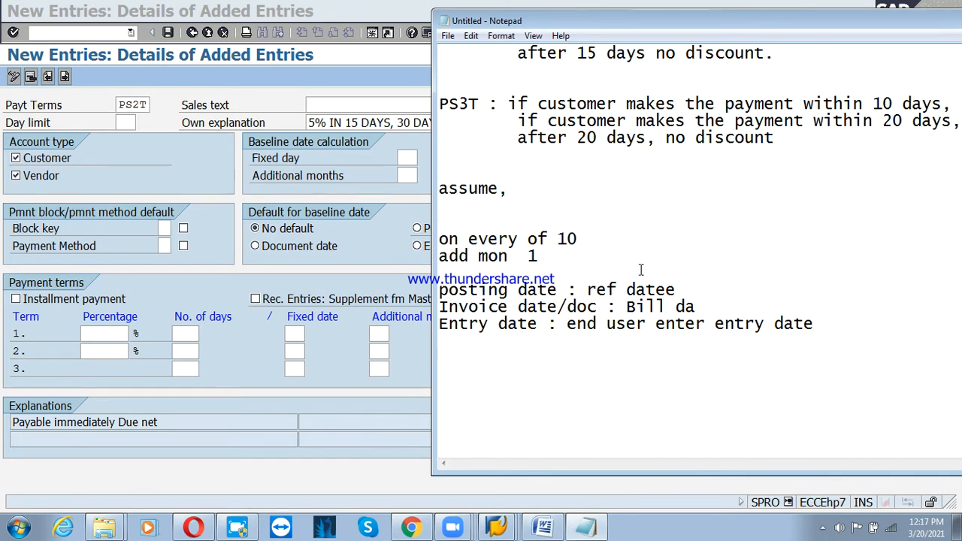
Set the default baseline date of PS2T to Document date and enter 5% in 15 days as term 1.
{"action": "left_click", "coordinate": [295, 253]}
{"action": "left_click", "coordinate": [293, 250]}
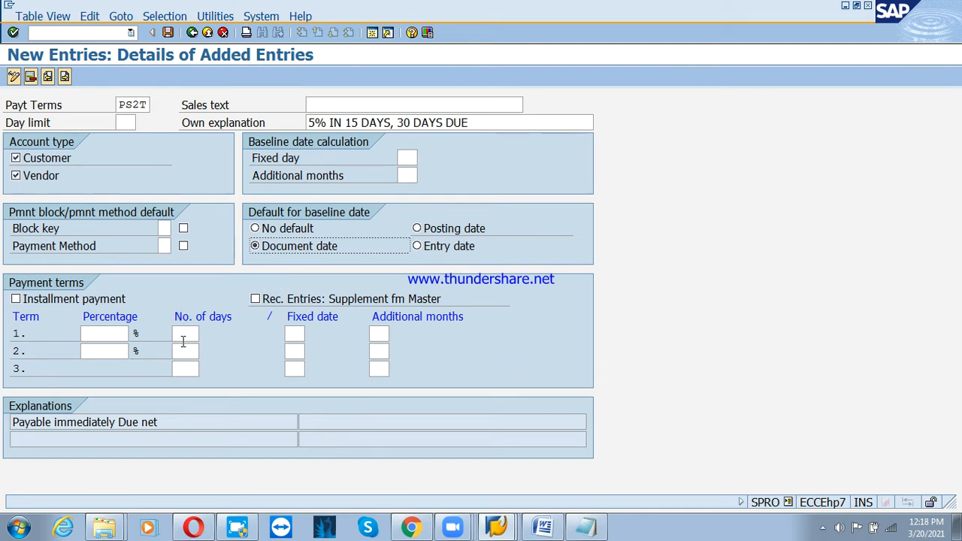
{"action": "left_click", "coordinate": [95, 332]}
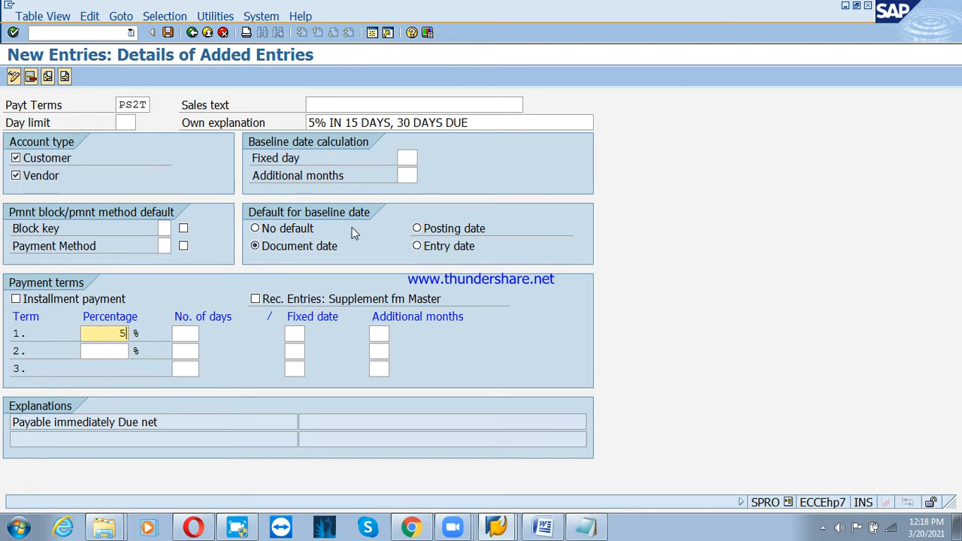
{"action": "key", "text": "Tab"}
{"action": "type", "text": "15"}
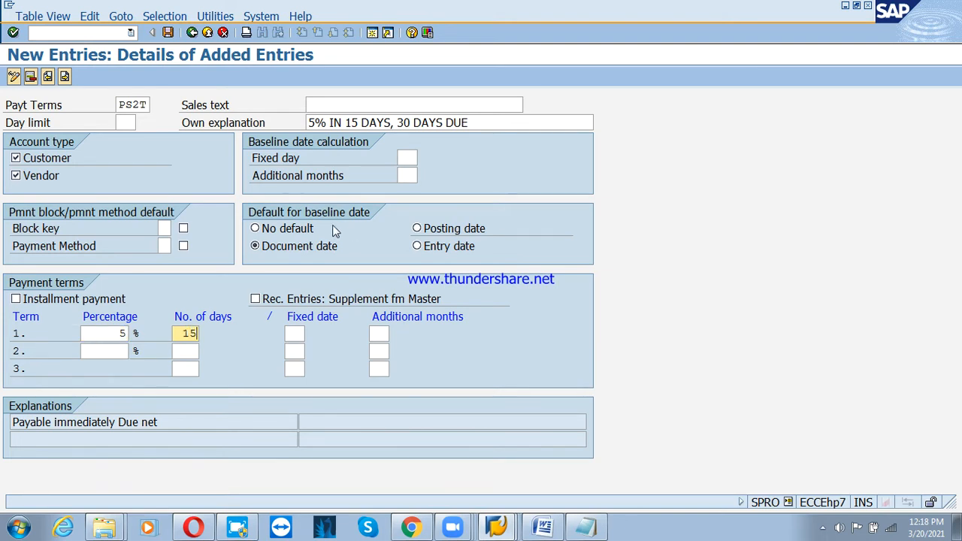
Enter 0% and 30 days as term 2 of PS2T and save the entry to customizing request EH7K905332.
{"action": "key", "text": "Down"}
{"action": "key", "text": "Left"}
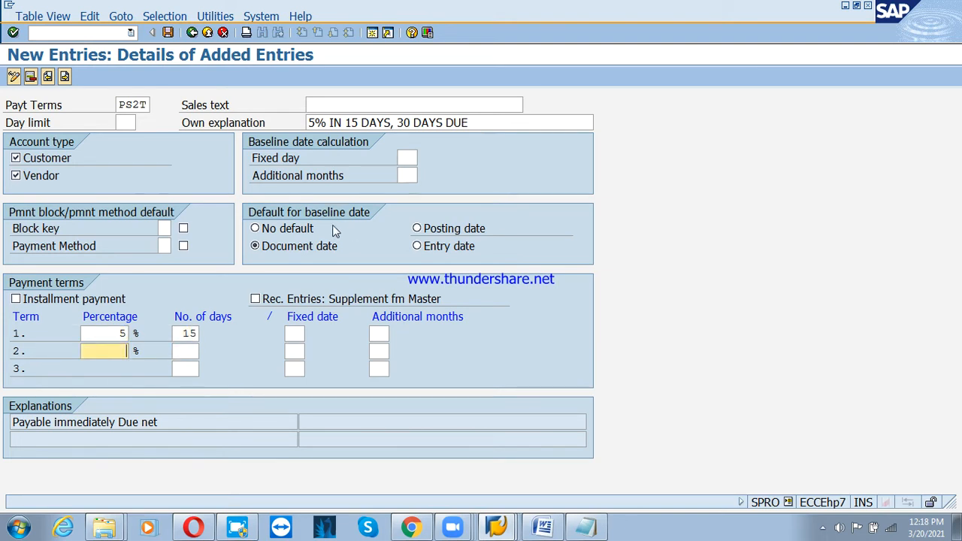
{"action": "type", "text": "0"}
{"action": "key", "text": "Tab"}
{"action": "type", "text": "3"}
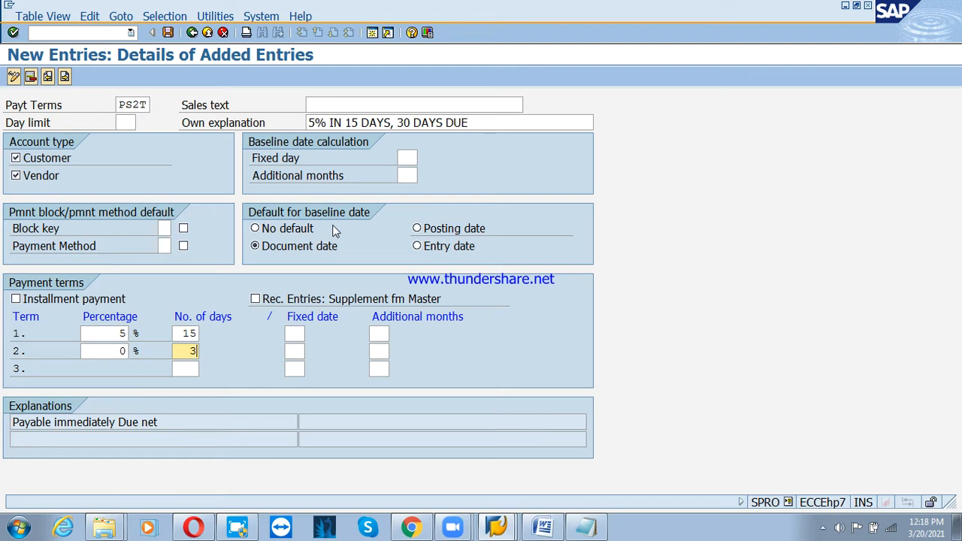
{"action": "type", "text": "0"}
{"action": "left_click", "coordinate": [167, 32]}
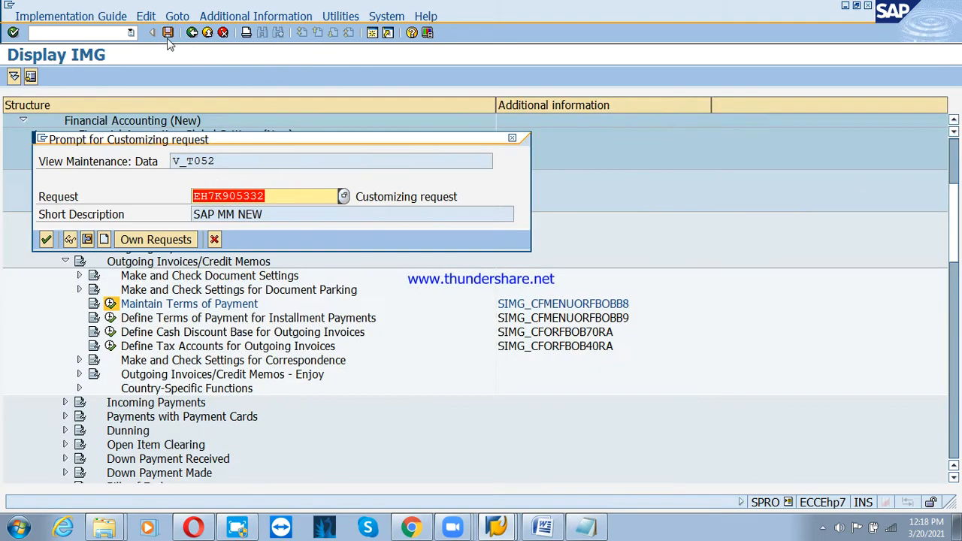
{"action": "left_click", "coordinate": [46, 239]}
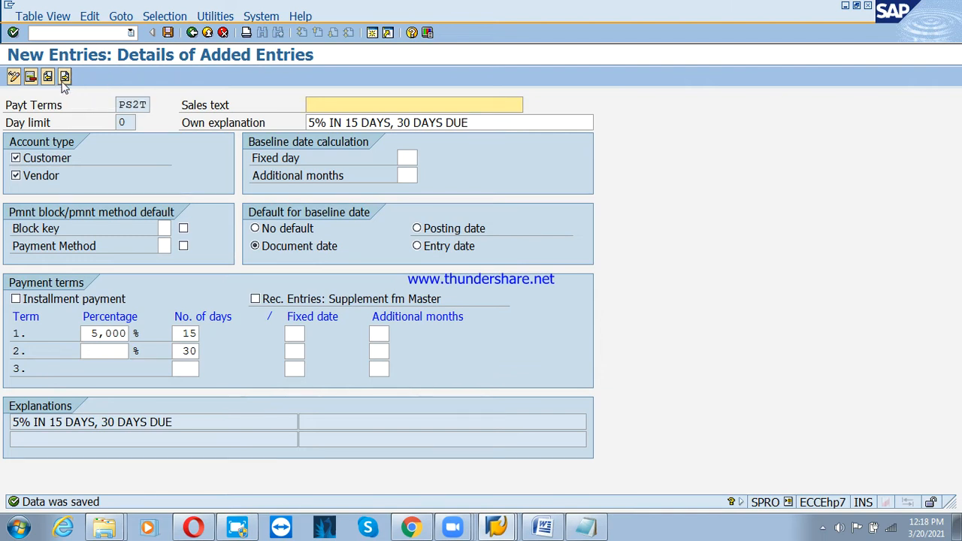
Go to the next blank payment terms entry and enter PS3T as its key.
{"action": "left_click", "coordinate": [64, 77]}
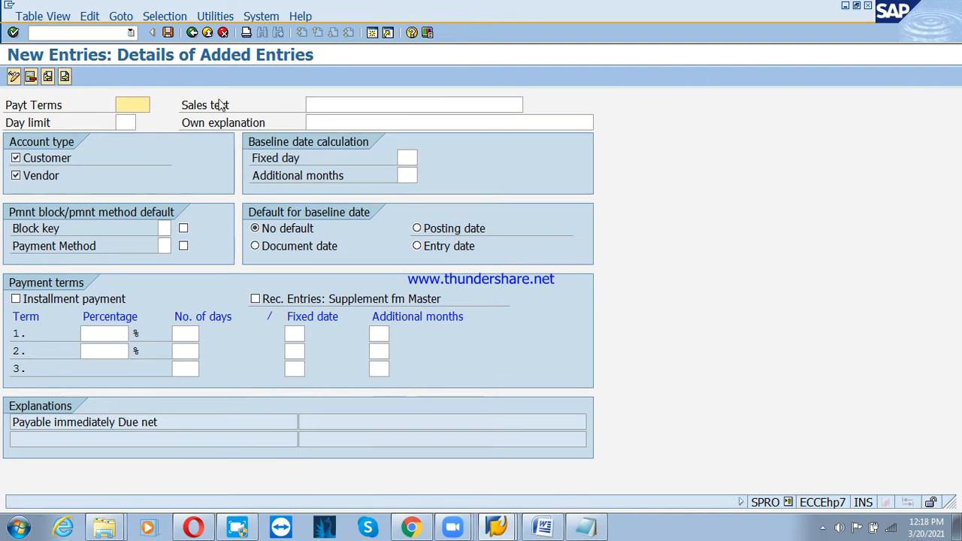
{"action": "type", "text": "PS"}
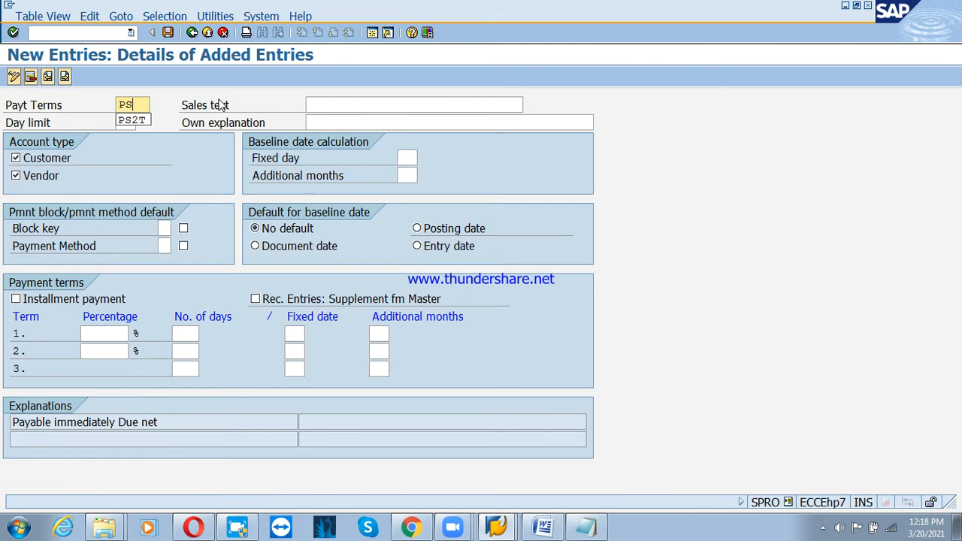
{"action": "type", "text": "#T"}
{"action": "key", "text": "Tab"}
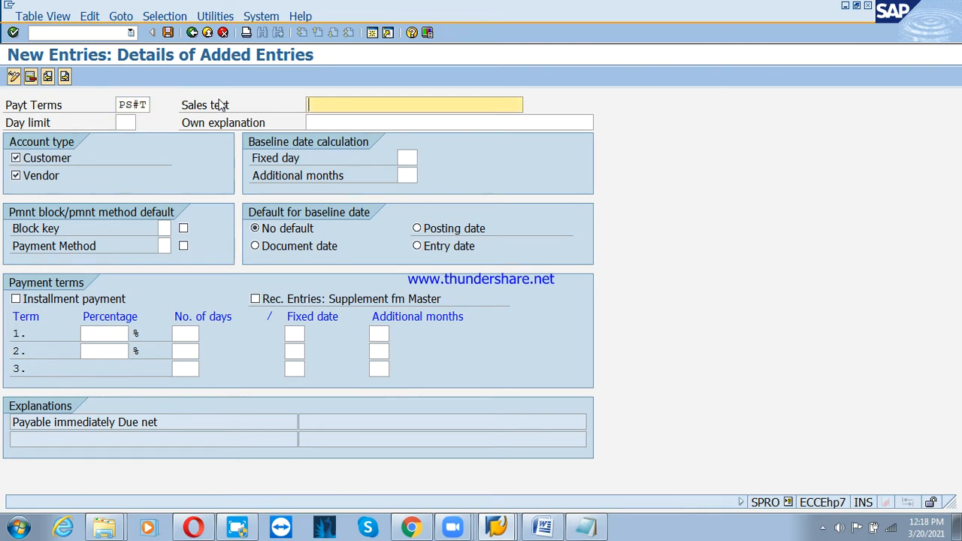
{"action": "key", "text": "shift+Tab"}
{"action": "type", "text": "PS"}
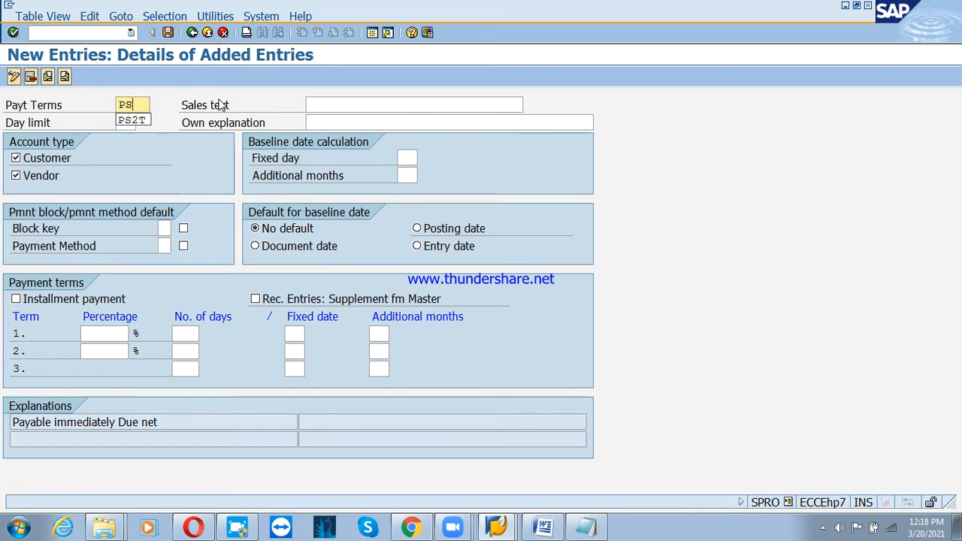
{"action": "type", "text": "3T"}
{"action": "key", "text": "Tab"}
Enter "10% in 10 days, 5% in 20 days, 30 days due" as the own explanation of PS3T.
{"action": "key", "text": "Tab"}
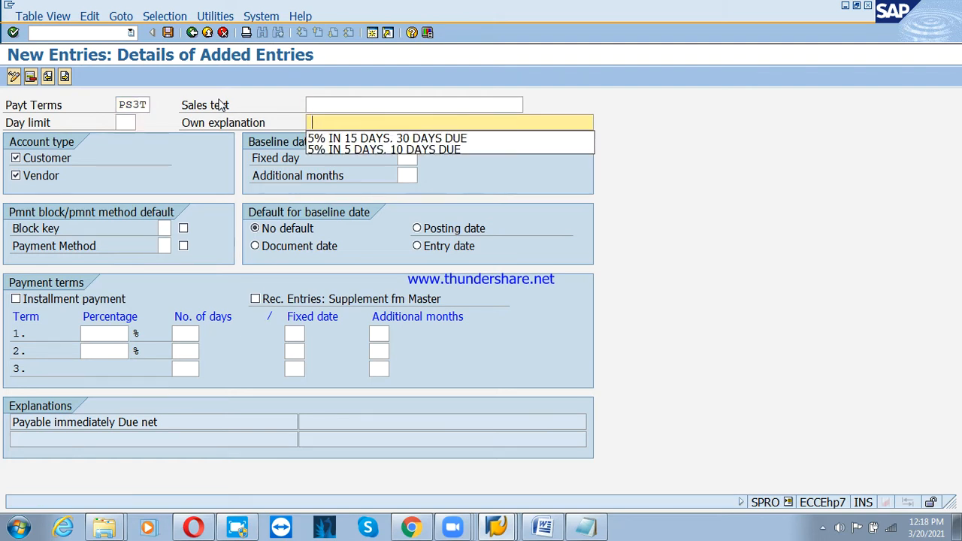
{"action": "type", "text": "10"}
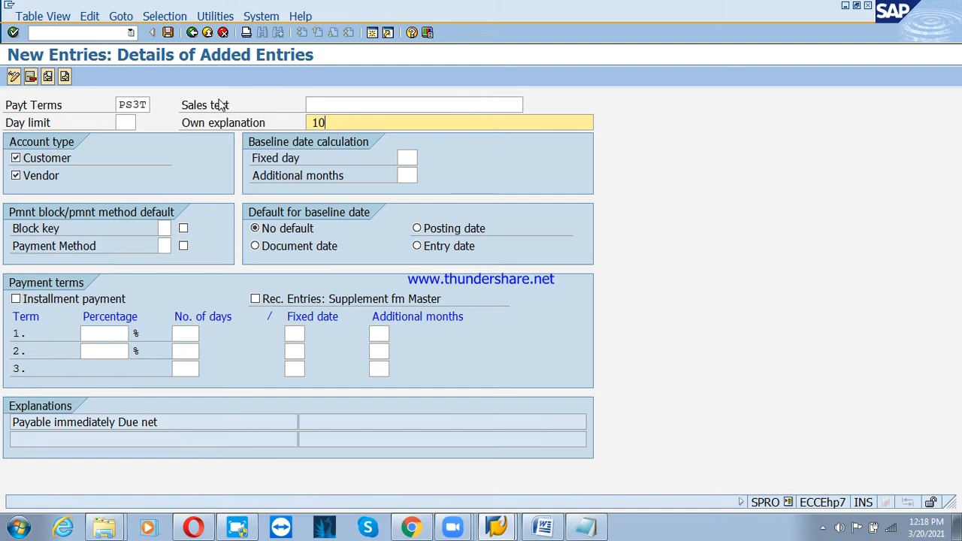
{"action": "type", "text": "% in "}
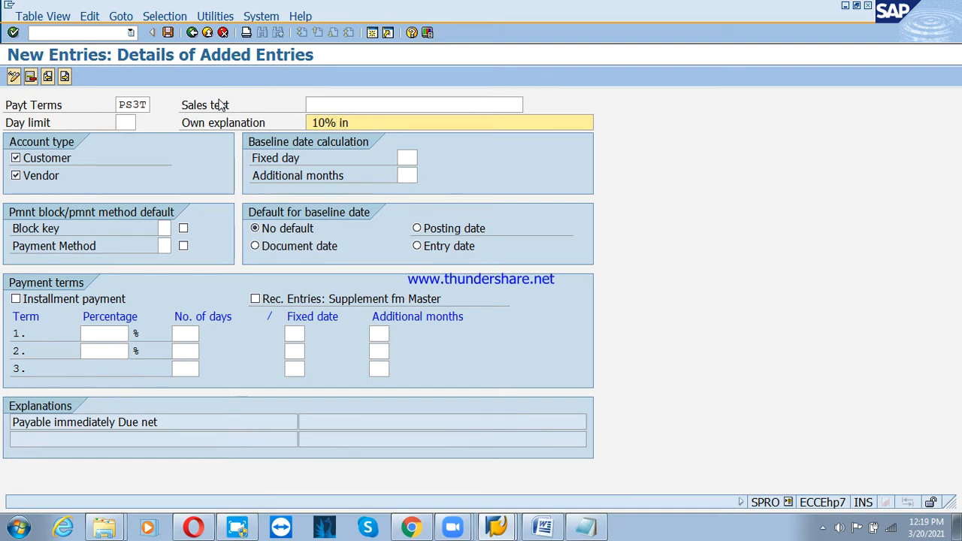
{"action": "type", "text": "10 days, 5 % in 20 day"}
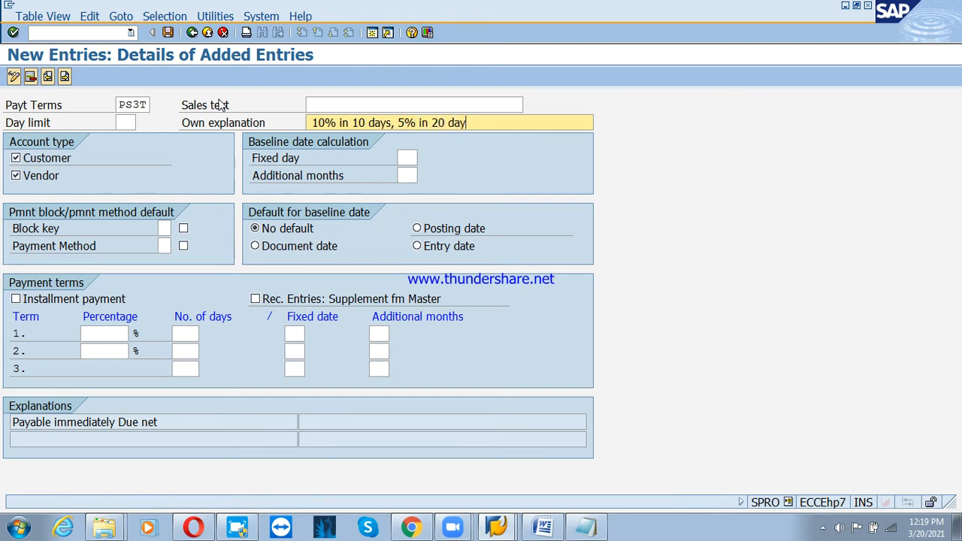
{"action": "left_click", "coordinate": [222, 105]}
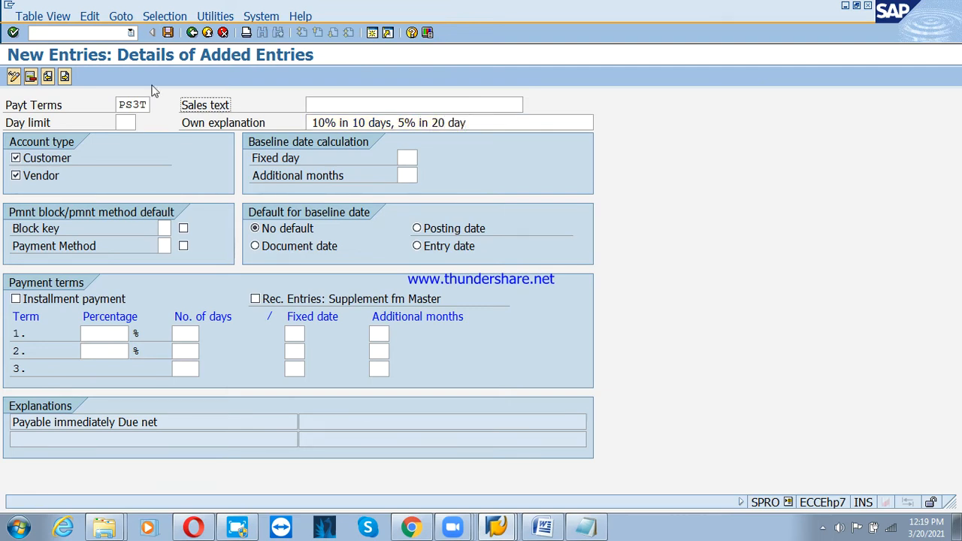
{"action": "left_click", "coordinate": [497, 125]}
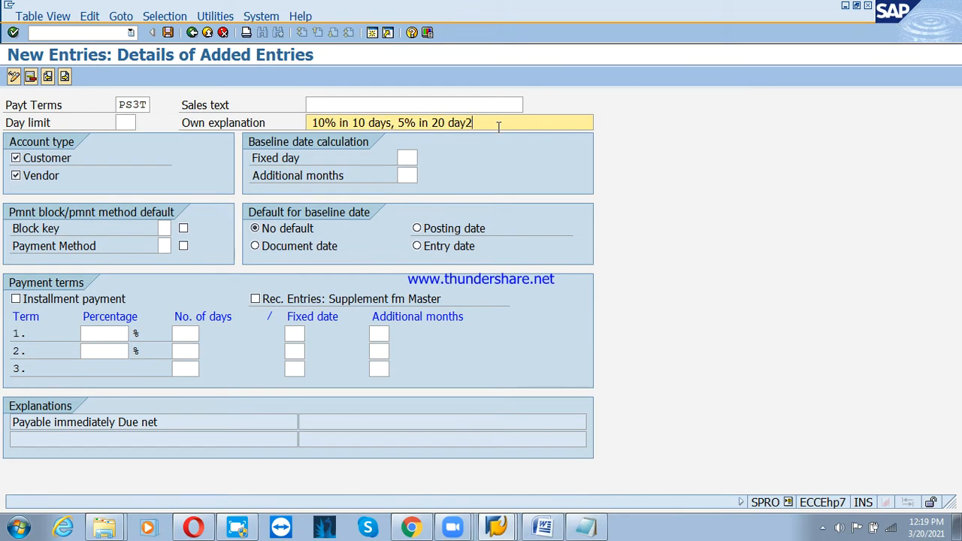
{"action": "type", "text": "2"}
{"action": "key", "text": "BackSpace"}
{"action": "type", "text": "s, 30 days due"}
Set the default baseline date of PS3T to Document date and remove the leading space from its own explanation.
{"action": "left_click", "coordinate": [330, 251]}
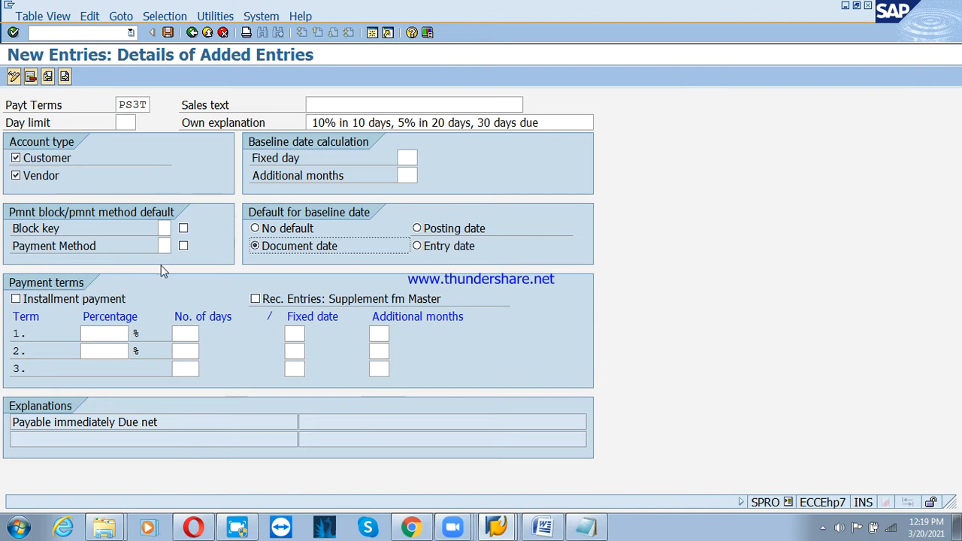
{"action": "left_click", "coordinate": [312, 123]}
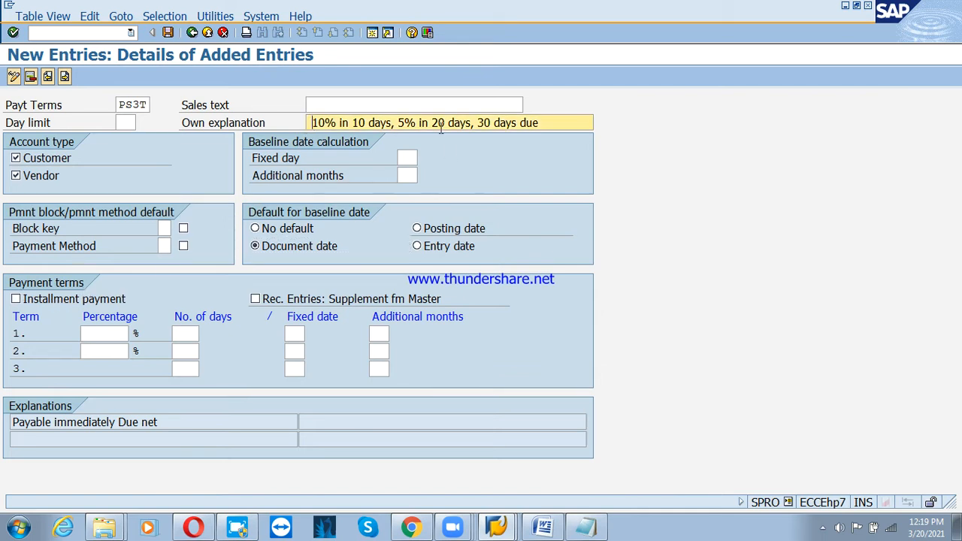
{"action": "key", "text": "BackSpace"}
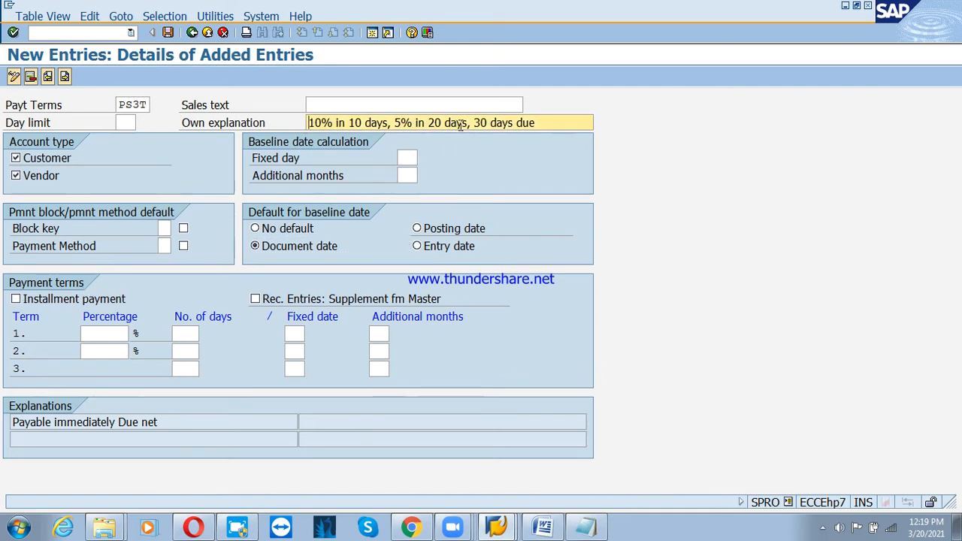
{"action": "left_click", "coordinate": [540, 123]}
Enter 10% in 10 days as term 1 and 5% in 20 days as term 2 of PS3T.
{"action": "left_click", "coordinate": [114, 334]}
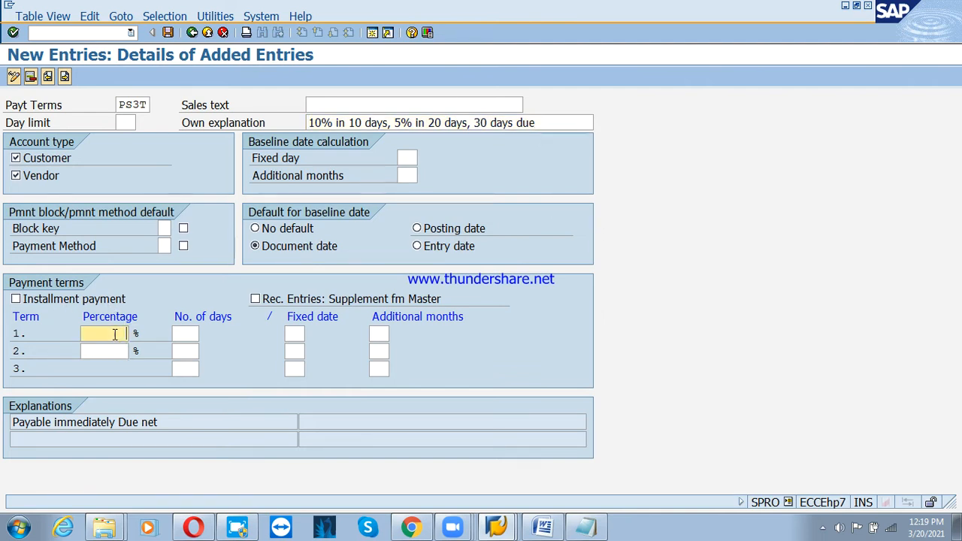
{"action": "type", "text": "10"}
{"action": "key", "text": "Tab"}
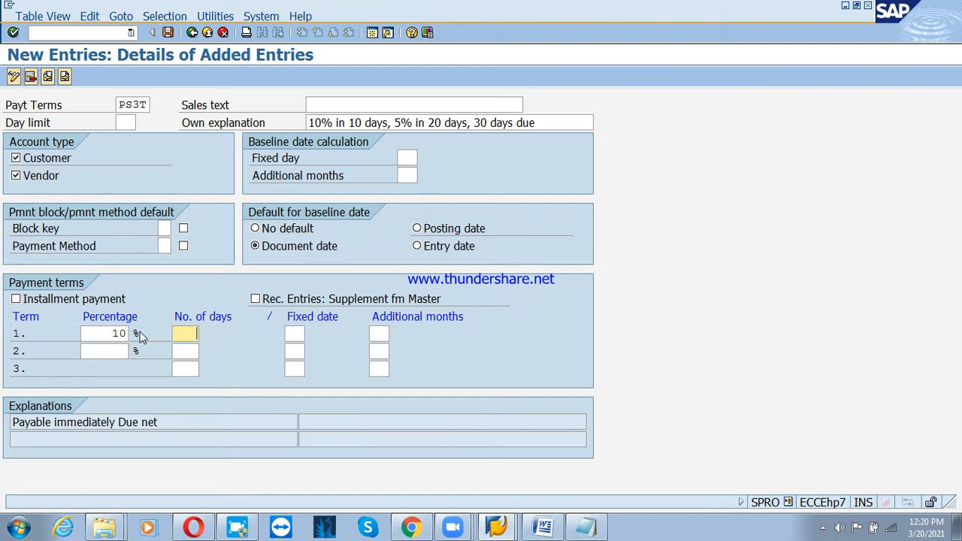
{"action": "type", "text": "10"}
{"action": "key", "text": "Tab"}
{"action": "key", "text": "Tab"}
{"action": "key", "text": "Tab"}
{"action": "type", "text": "5"}
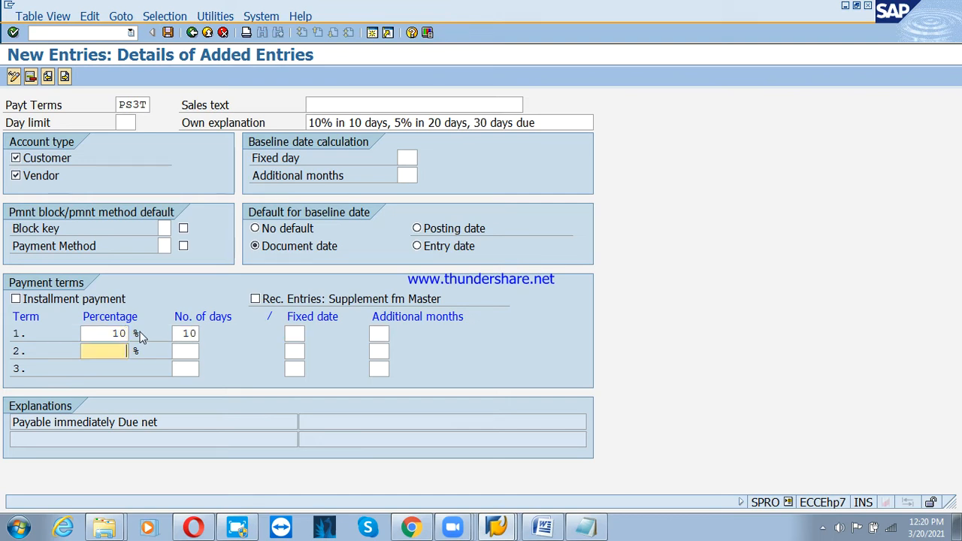
{"action": "key", "text": "Tab"}
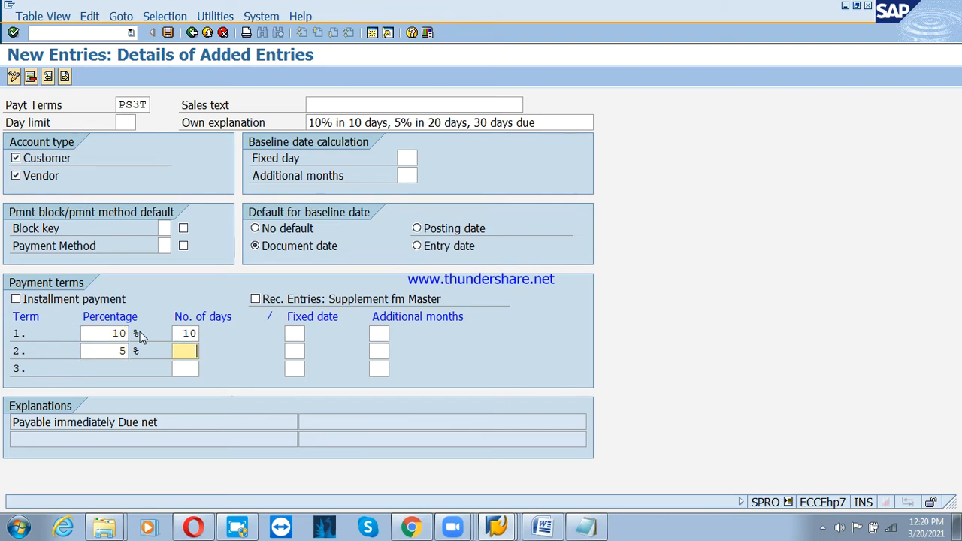
{"action": "type", "text": "20"}
Set term 3 of PS3T to 30 days and save the entry.
{"action": "key", "text": "Tab"}
{"action": "key", "text": "Tab"}
{"action": "key", "text": "Tab"}
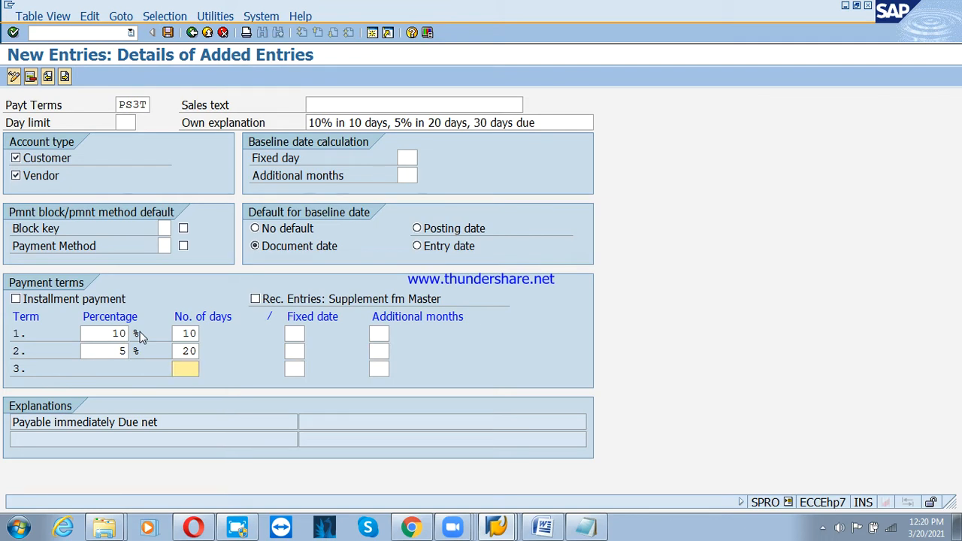
{"action": "type", "text": "30"}
{"action": "left_click", "coordinate": [168, 32]}
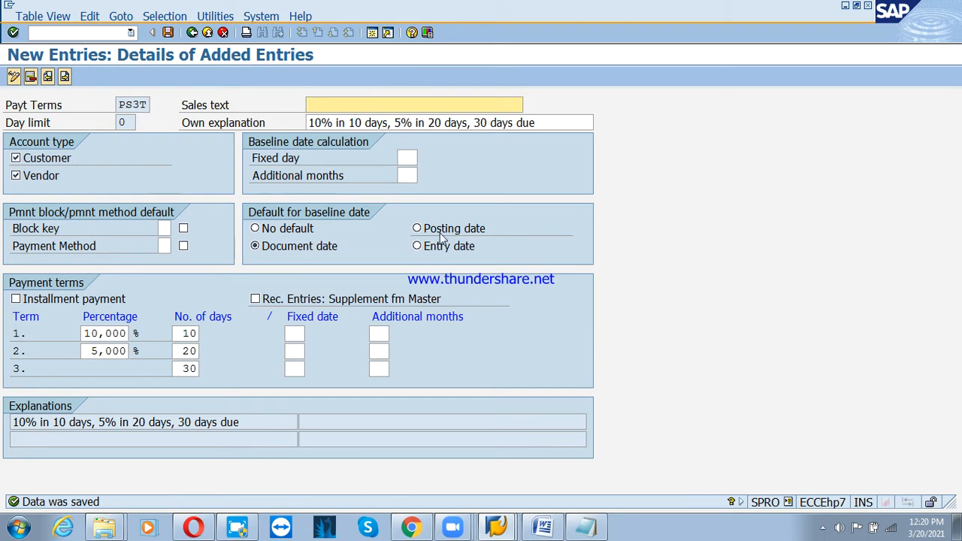
Switch to the SAP Easy Access session and expand Accounting down to the Financial Accounting folder's contents.
{"action": "left_click", "coordinate": [502, 528]}
{"action": "left_click", "coordinate": [443, 459]}
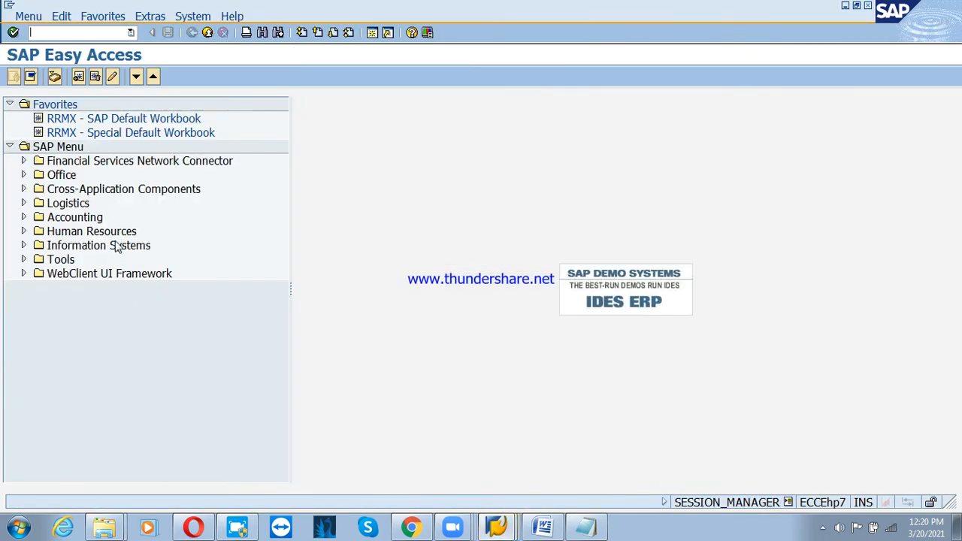
{"action": "left_click", "coordinate": [88, 217]}
{"action": "left_click", "coordinate": [23, 217]}
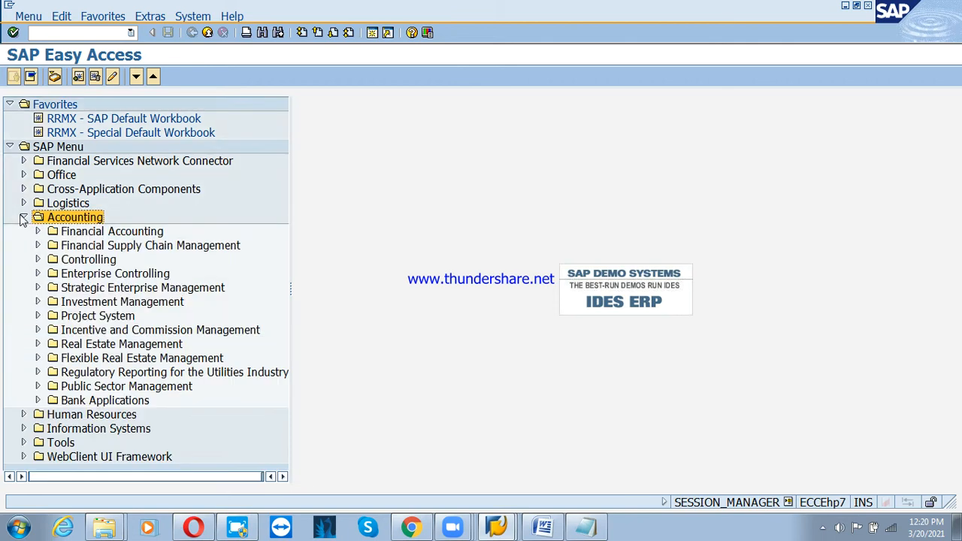
{"action": "left_click", "coordinate": [65, 232]}
{"action": "left_click", "coordinate": [38, 232]}
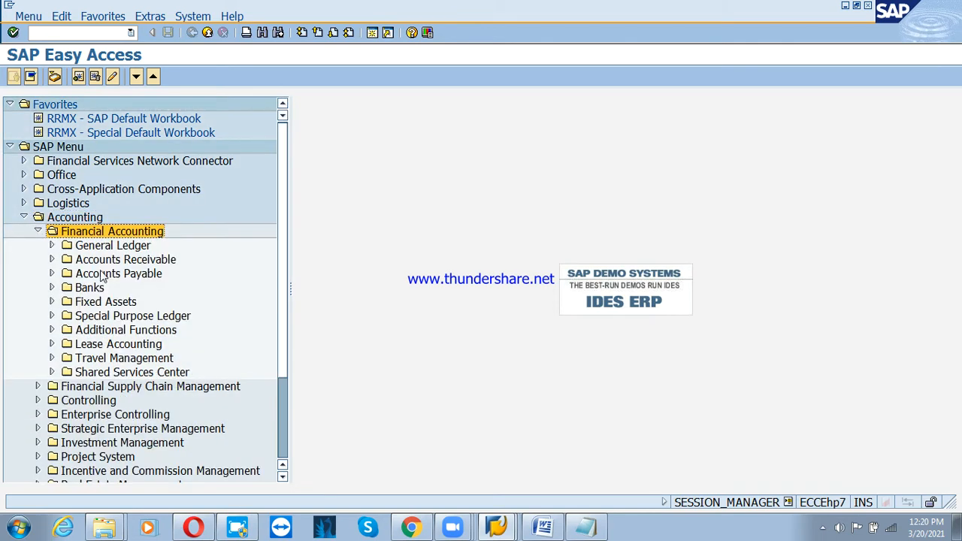
Expand Accounts Receivable and its Master Records folder in the SAP menu tree.
{"action": "left_click", "coordinate": [126, 259]}
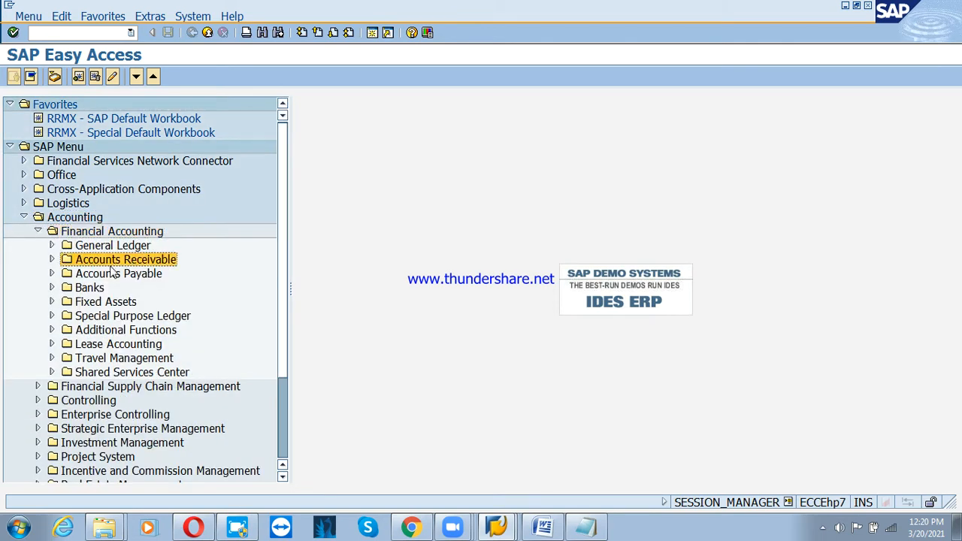
{"action": "left_click", "coordinate": [52, 259]}
{"action": "left_click", "coordinate": [148, 317]}
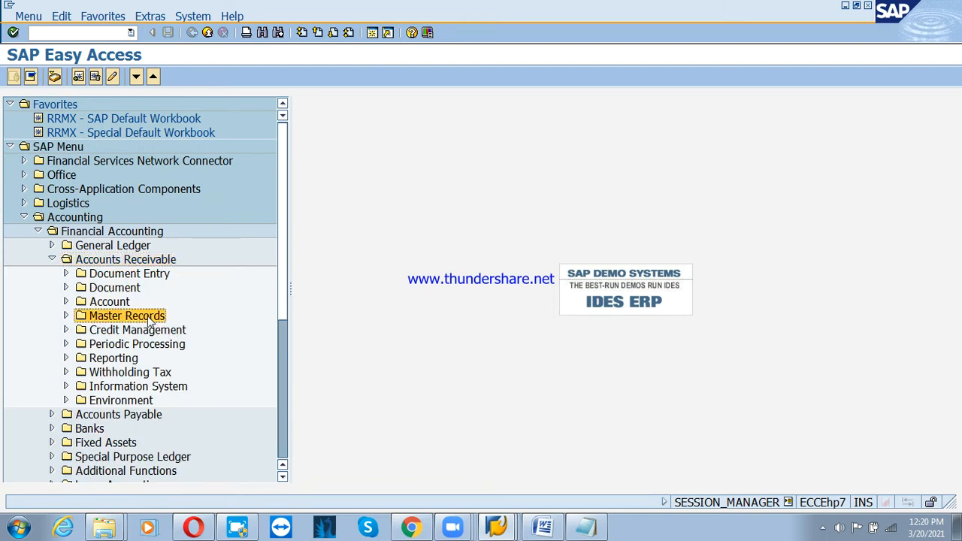
{"action": "left_click", "coordinate": [66, 316]}
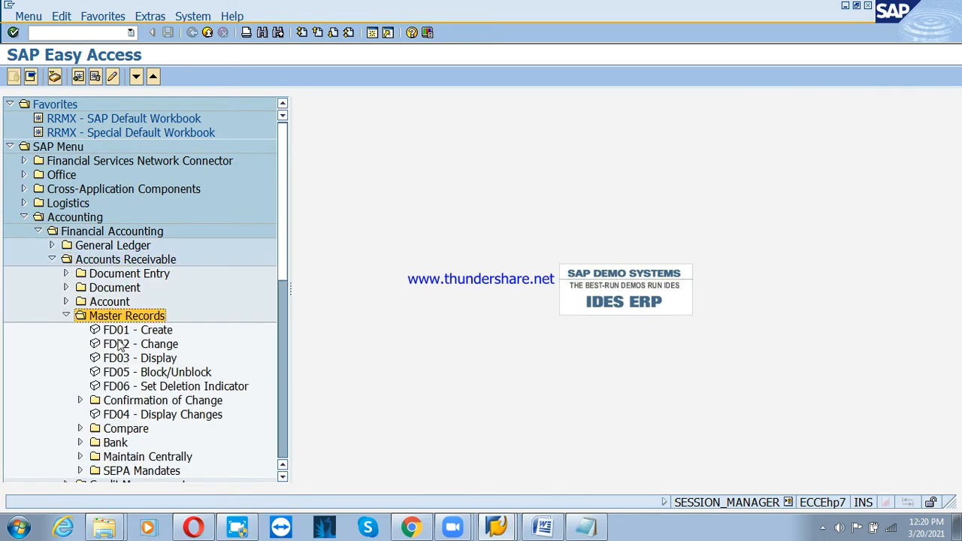
Open transaction FD02 for changing a customer and go to its company code entry.
{"action": "left_click", "coordinate": [146, 343]}
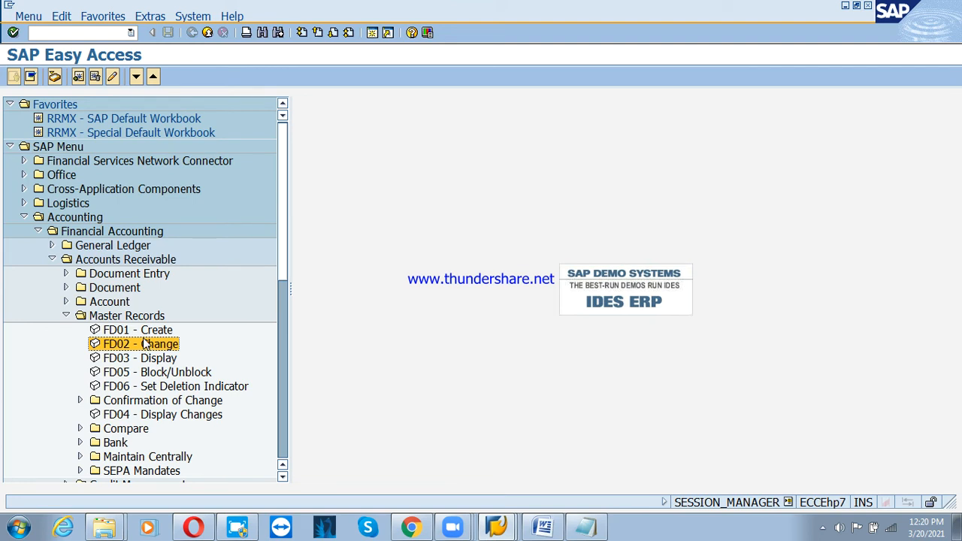
{"action": "double_click", "coordinate": [146, 343]}
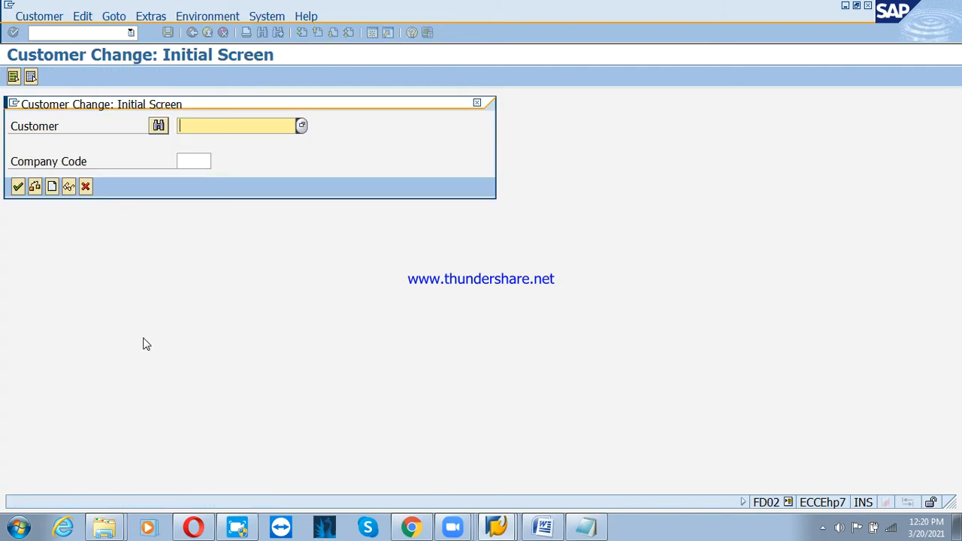
{"action": "left_click", "coordinate": [183, 156]}
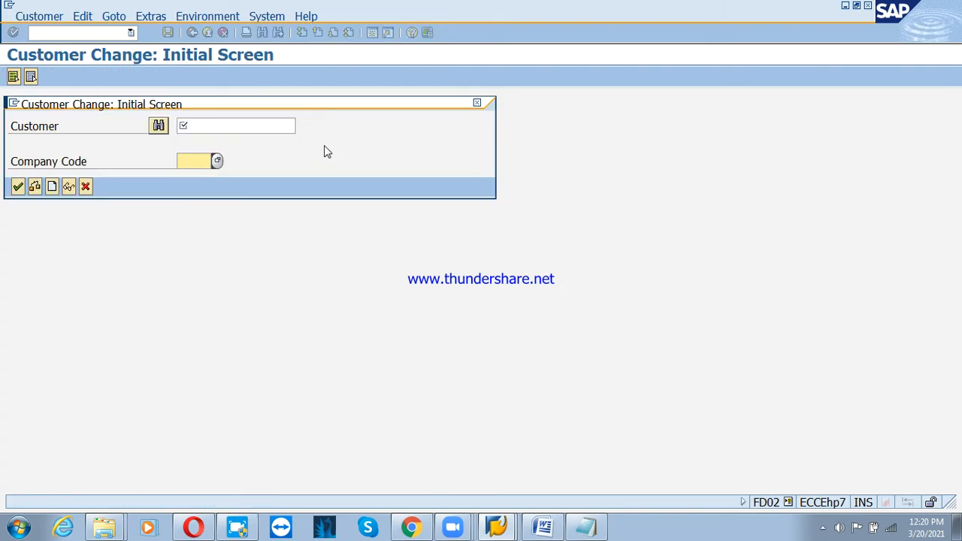
Choose company code PSD and the first KLE Industries Ltd entry from the customer search, and open that customer for changing.
{"action": "type", "text": "psd"}
{"action": "left_click", "coordinate": [258, 120]}
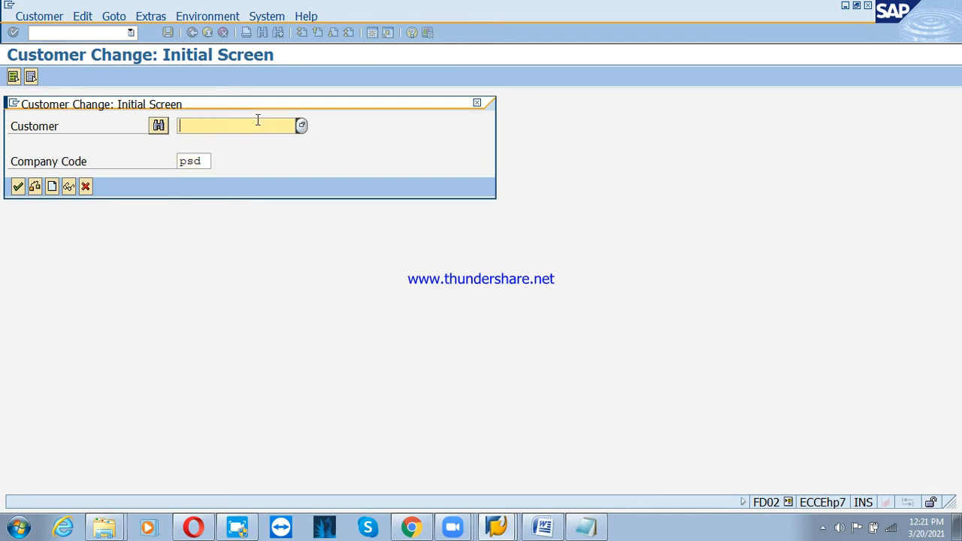
{"action": "left_click", "coordinate": [300, 126]}
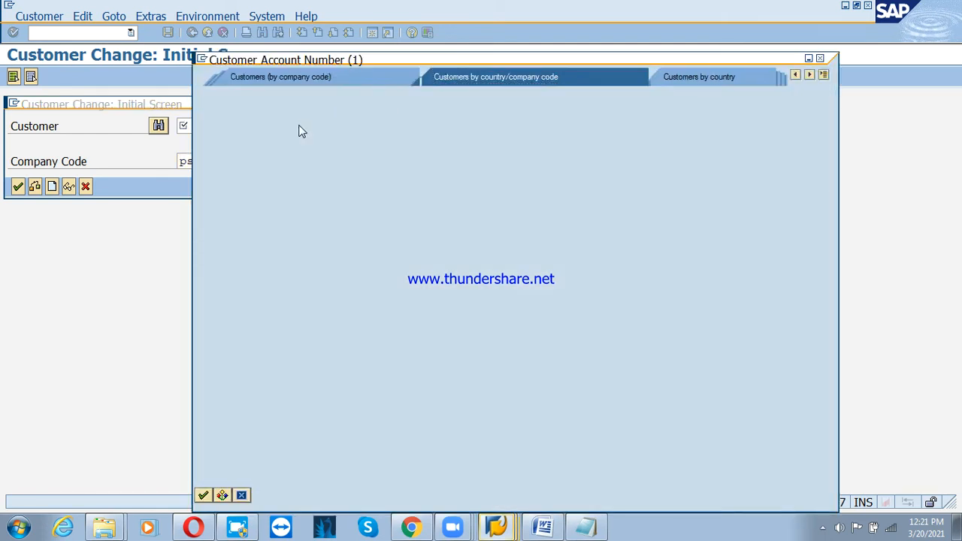
{"action": "left_click", "coordinate": [203, 496]}
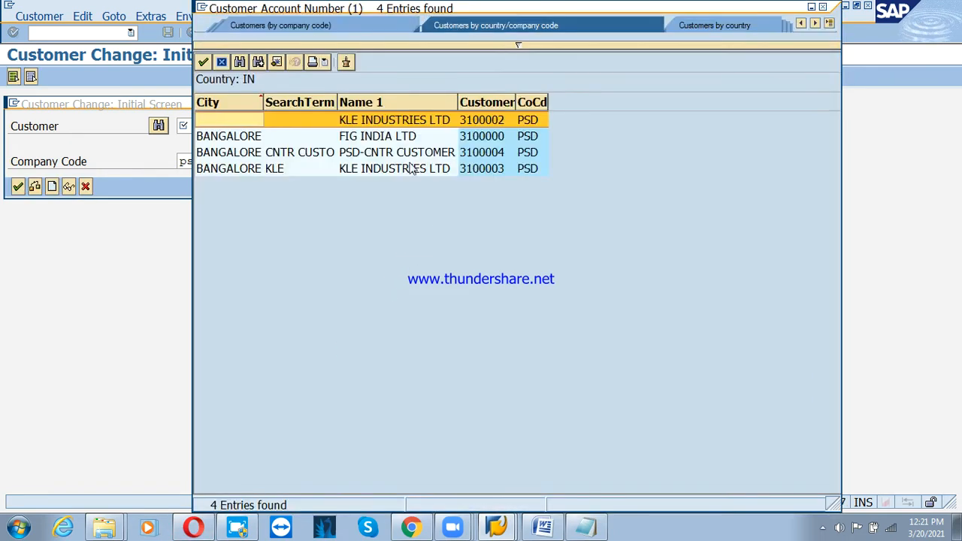
{"action": "double_click", "coordinate": [389, 123]}
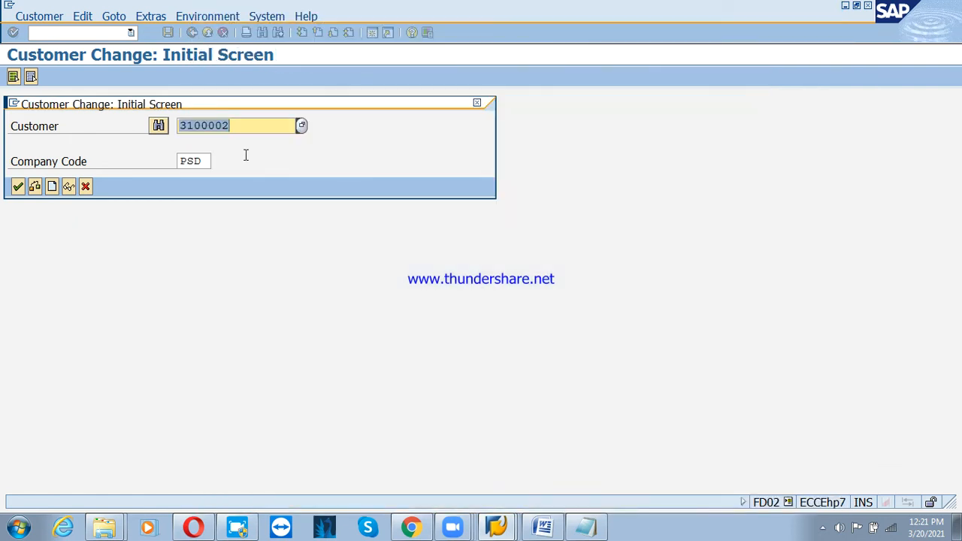
{"action": "left_click", "coordinate": [19, 187]}
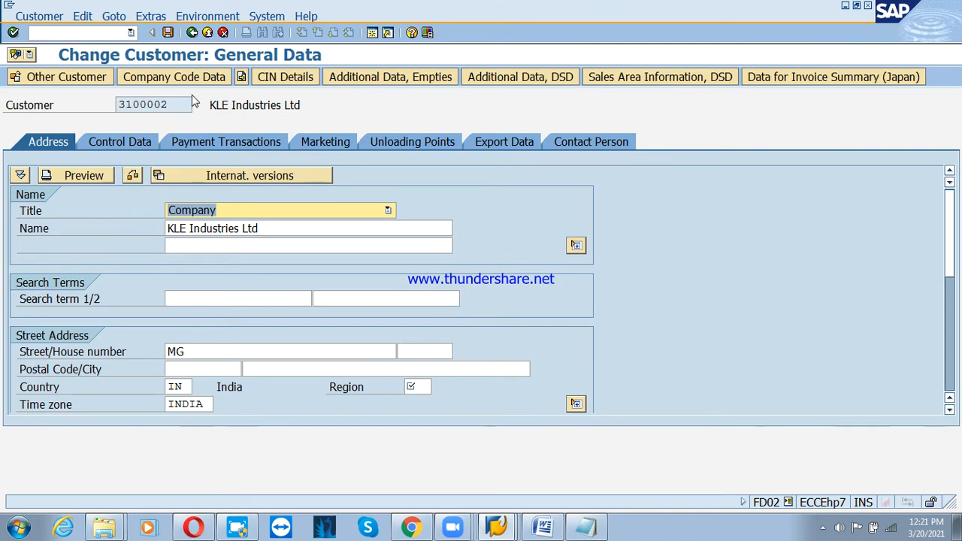
Set the customer's region to 10 and go to the payment transactions in the company code data.
{"action": "left_click", "coordinate": [201, 83]}
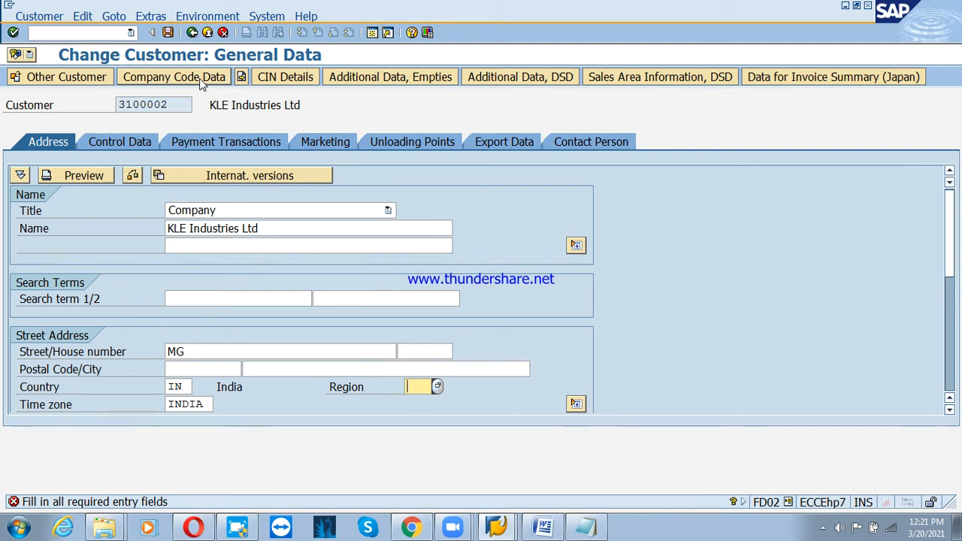
{"action": "type", "text": "10"}
{"action": "key", "text": "Return"}
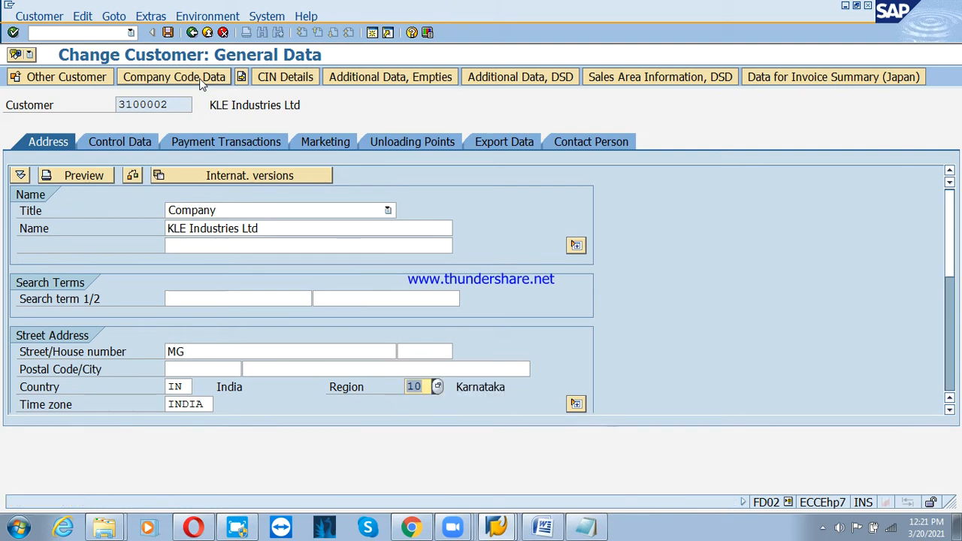
{"action": "left_click", "coordinate": [200, 79]}
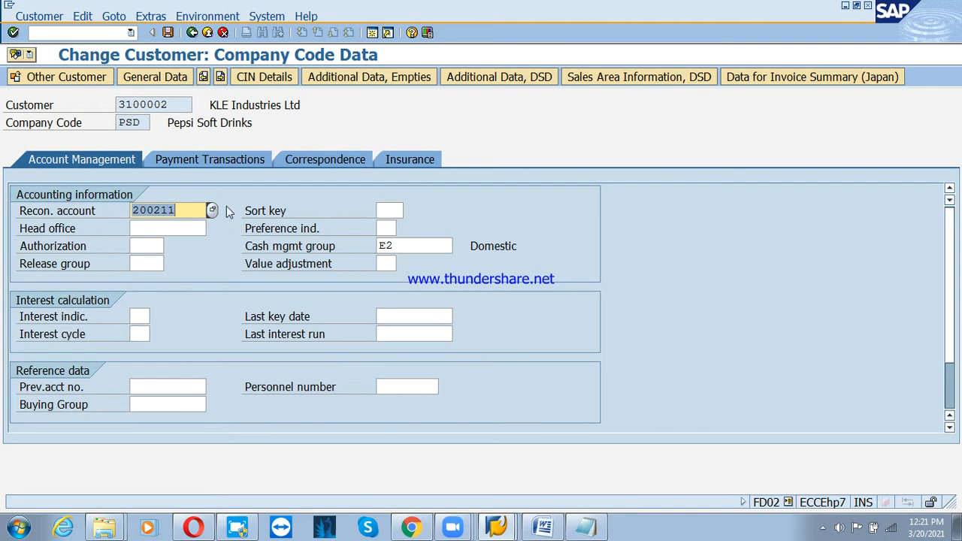
{"action": "left_click", "coordinate": [203, 159]}
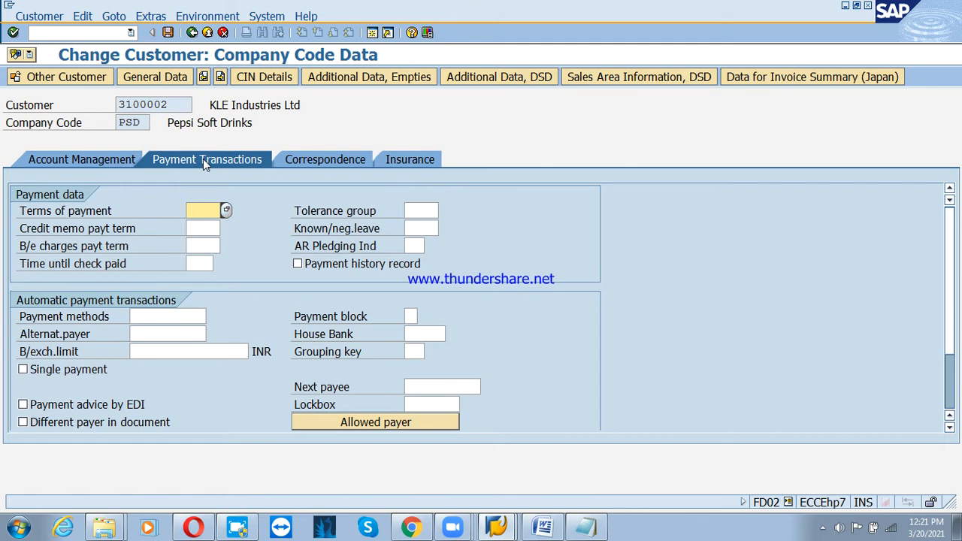
Open the list of possible terms of payment and look through it for the PS payment terms.
{"action": "left_click", "coordinate": [230, 211]}
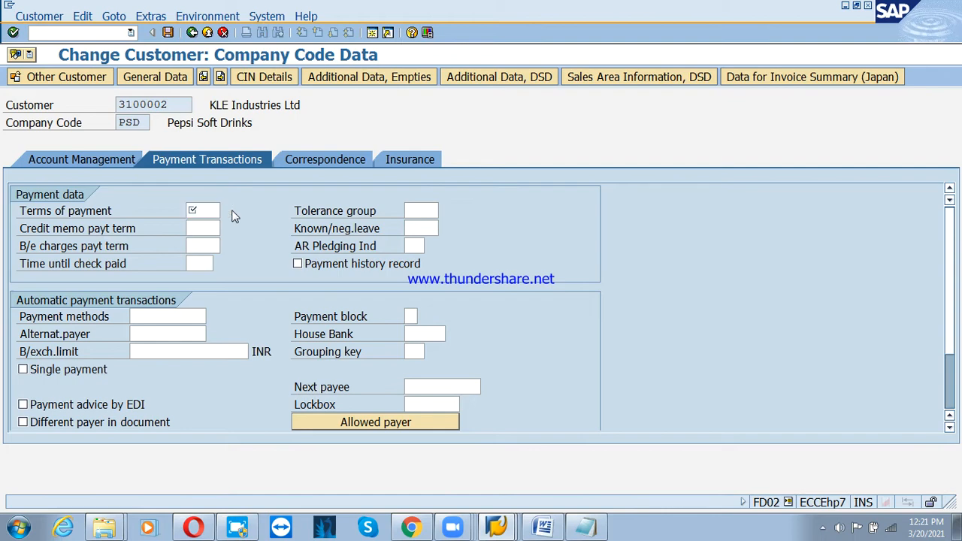
{"action": "left_click_drag", "start_coordinate": [282, 74], "coordinate": [404, 41]}
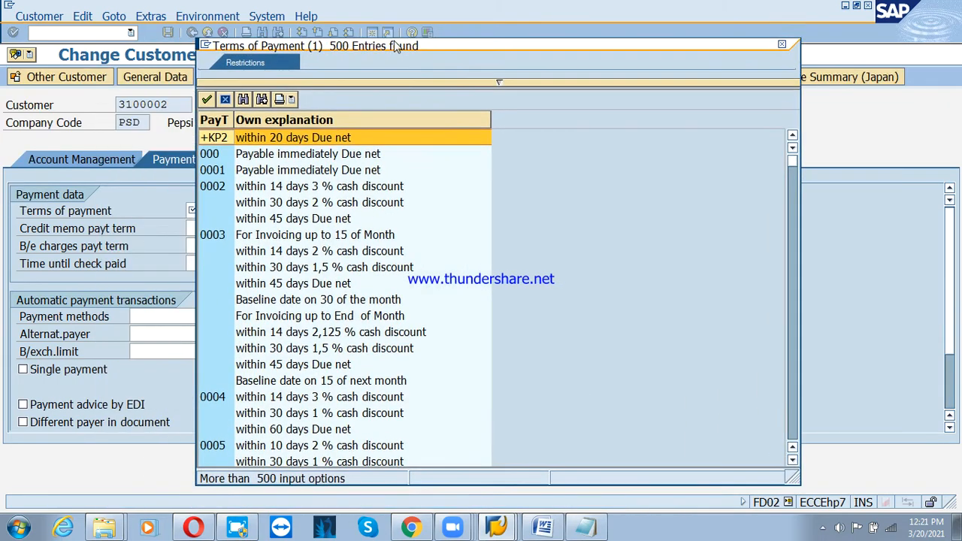
{"action": "scroll", "coordinate": [396, 323], "scroll_direction": "down", "scroll_amount": 10}
{"action": "scroll", "coordinate": [397, 323], "scroll_direction": "down", "scroll_amount": 20}
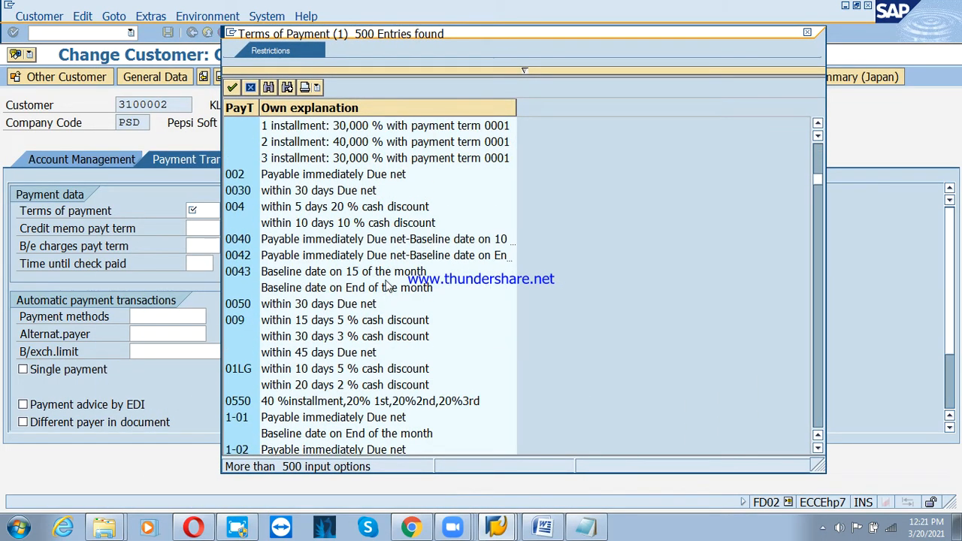
{"action": "scroll", "coordinate": [375, 275], "scroll_direction": "down", "scroll_amount": 20}
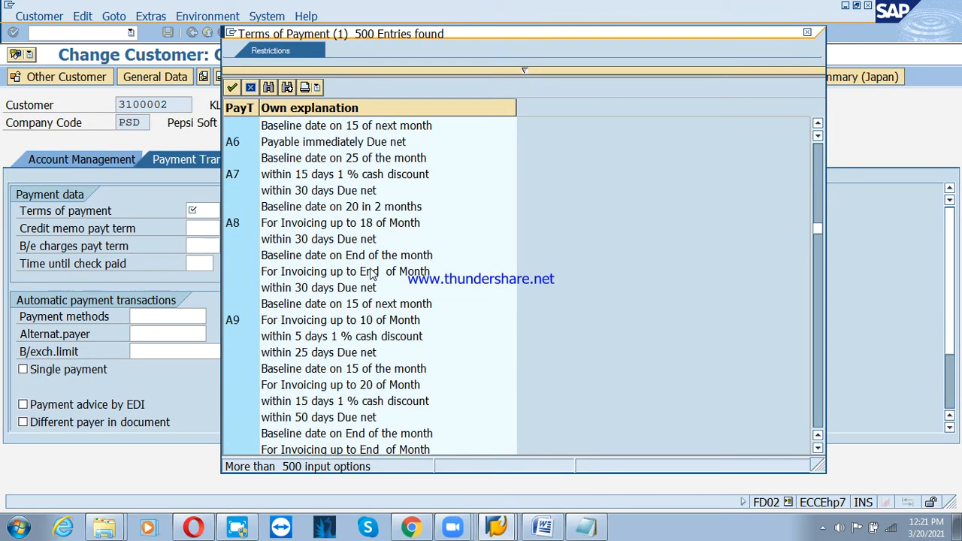
{"action": "scroll", "coordinate": [379, 263], "scroll_direction": "down", "scroll_amount": 15}
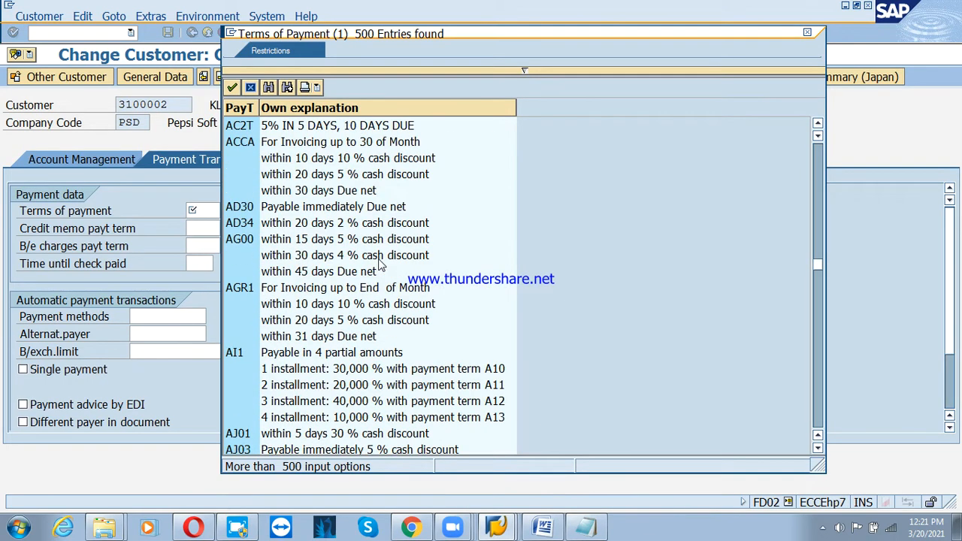
{"action": "scroll", "coordinate": [379, 263], "scroll_direction": "down", "scroll_amount": 20}
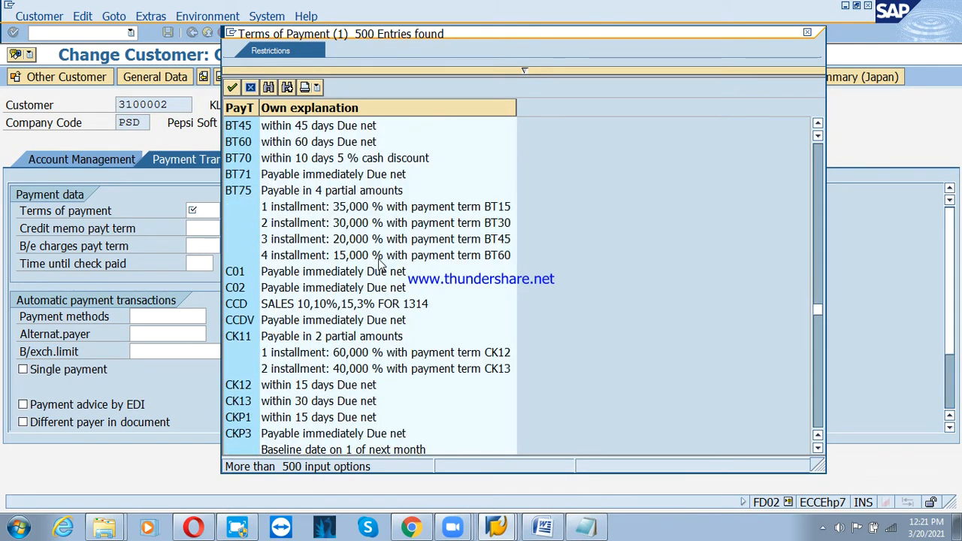
{"action": "scroll", "coordinate": [381, 263], "scroll_direction": "down", "scroll_amount": 6}
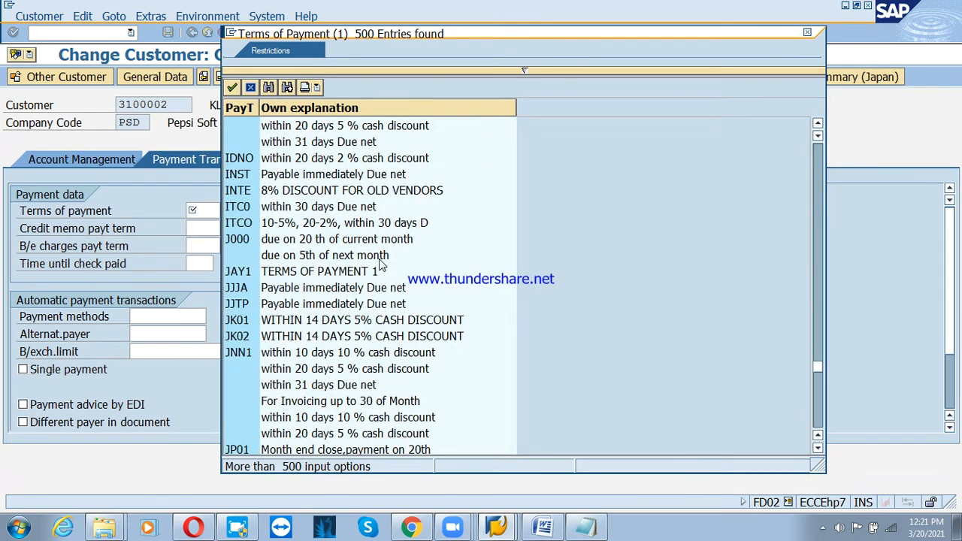
{"action": "scroll", "coordinate": [381, 262], "scroll_direction": "down", "scroll_amount": 18}
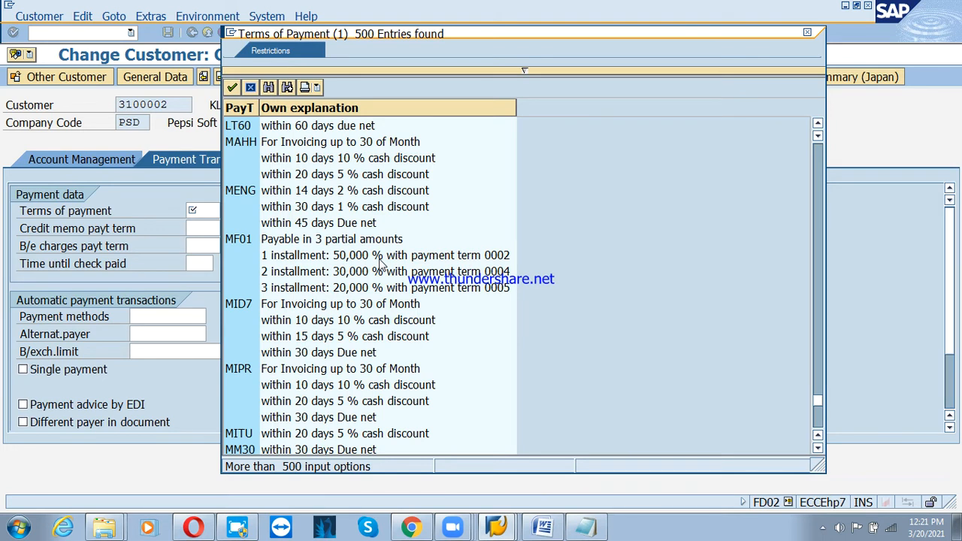
{"action": "scroll", "coordinate": [381, 263], "scroll_direction": "down", "scroll_amount": 7}
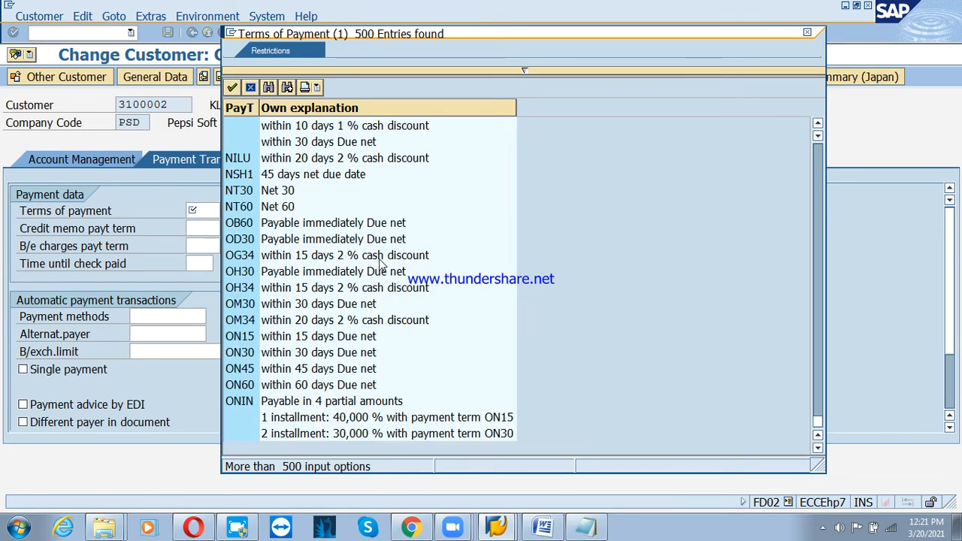
{"action": "scroll", "coordinate": [319, 224], "scroll_direction": "up", "scroll_amount": 8}
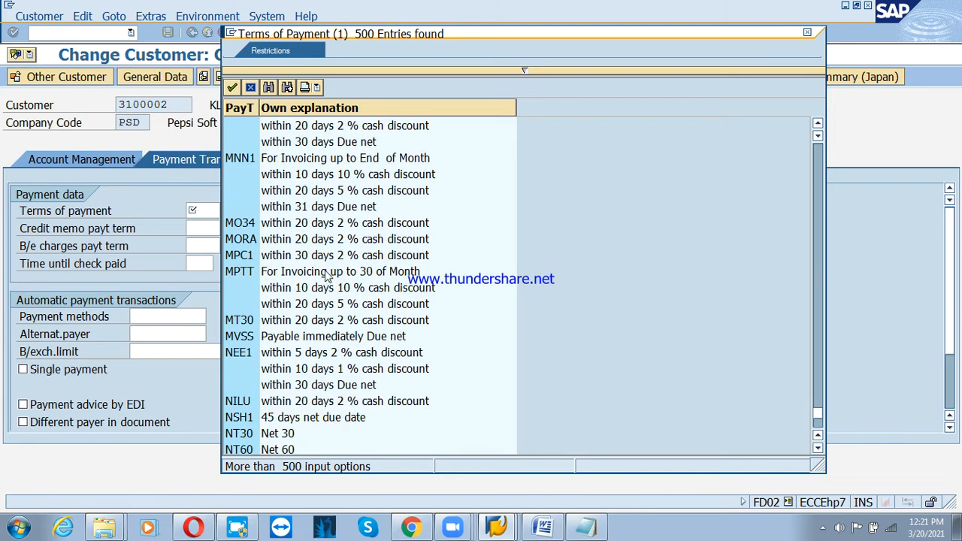
Search the terms of payment list for ps2t and close the list without choosing an entry.
{"action": "left_click", "coordinate": [268, 87]}
{"action": "type", "text": "ps2t"}
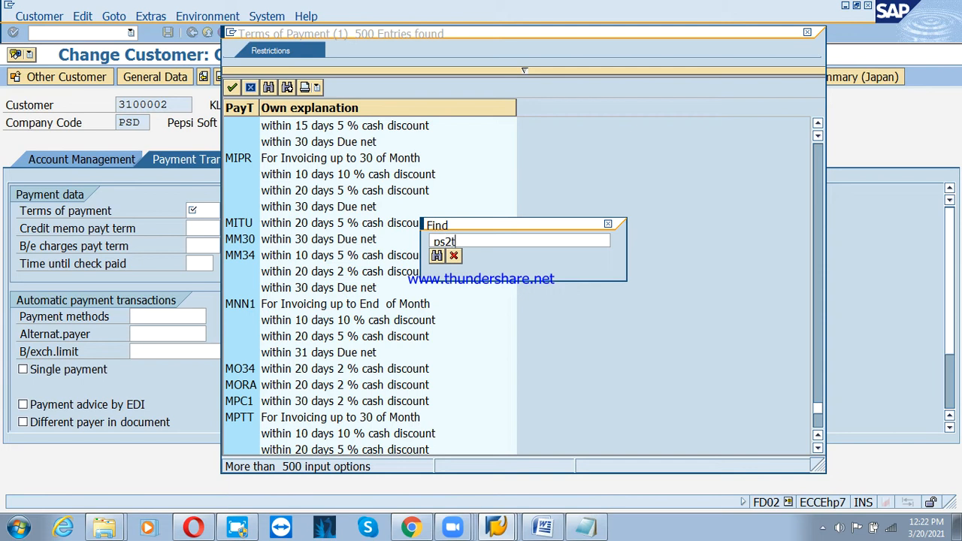
{"action": "key", "text": "Return"}
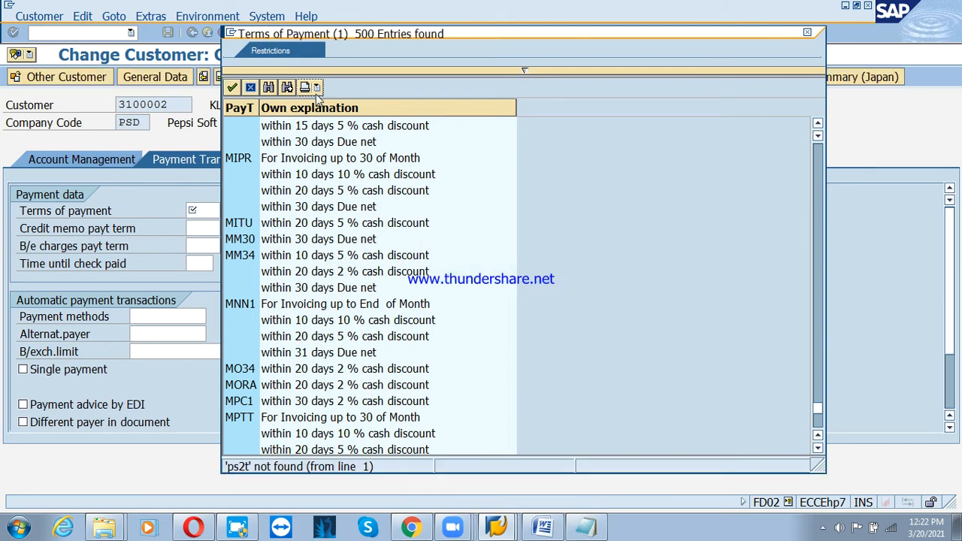
{"action": "key", "text": "Escape"}
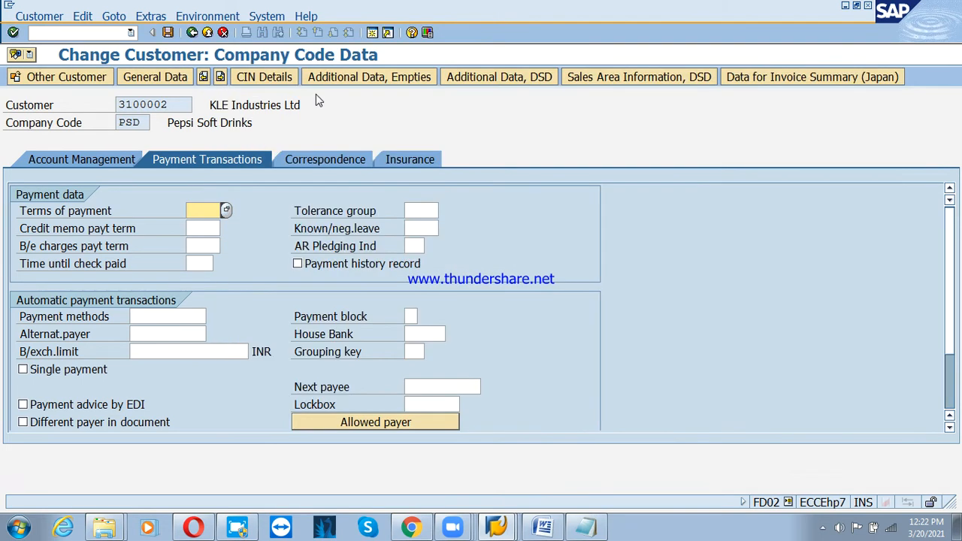
Set the customer's terms of payment to PS3T, save the customer and leave the change transaction.
{"action": "type", "text": "ps"}
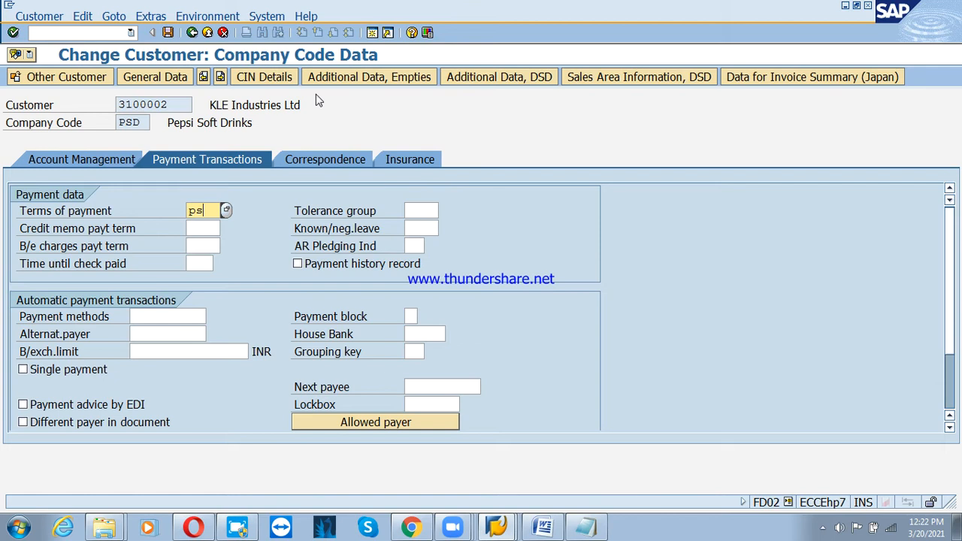
{"action": "type", "text": "3t"}
{"action": "key", "text": "Return"}
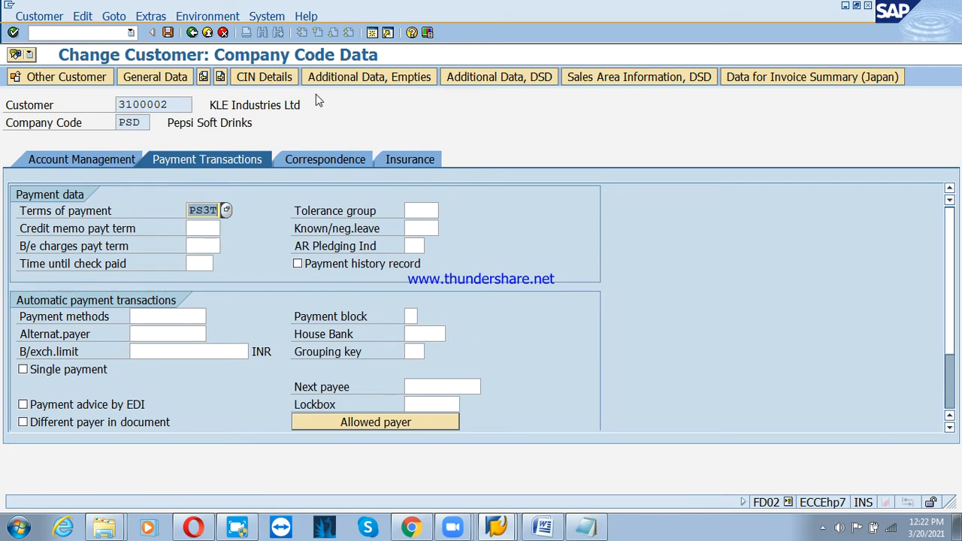
{"action": "left_click", "coordinate": [168, 32]}
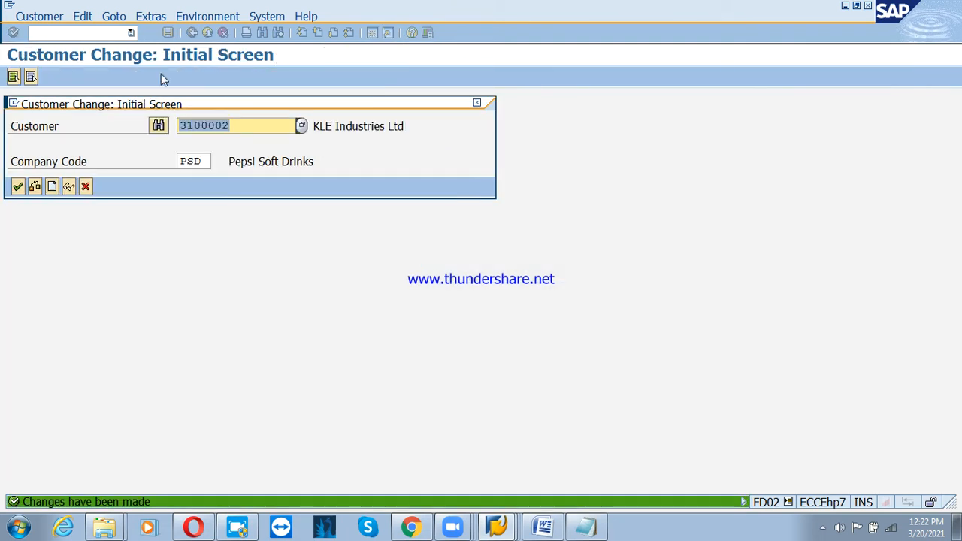
{"action": "left_click", "coordinate": [85, 186]}
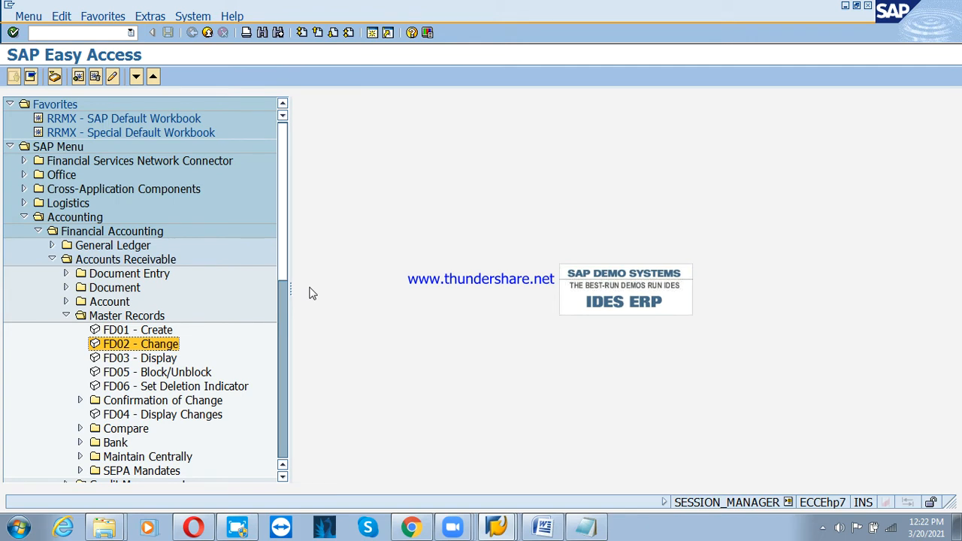
Switch to the Notepad notes to review the PS3T and date notes, return to SAP Easy Access and widen its menu tree.
{"action": "left_click", "coordinate": [583, 536]}
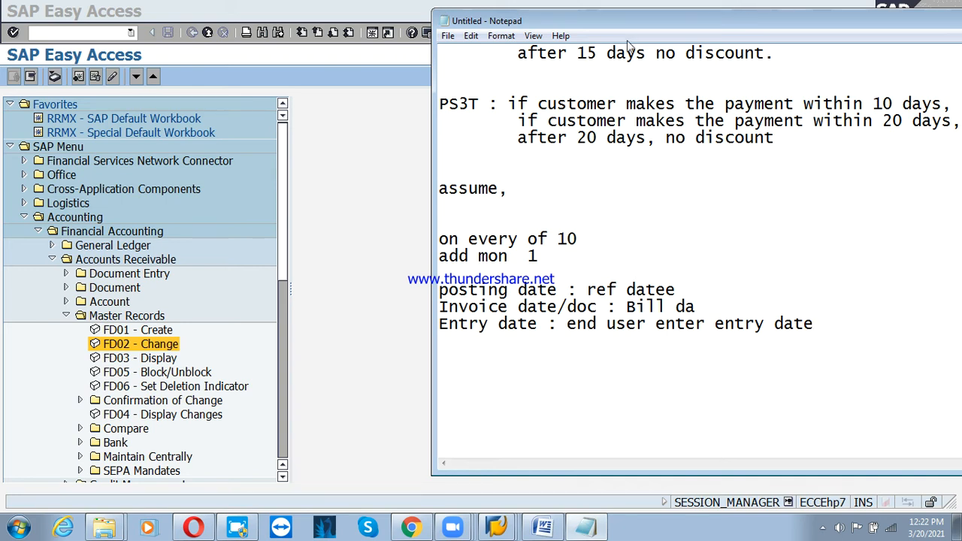
{"action": "left_click_drag", "start_coordinate": [623, 21], "coordinate": [589, 46]}
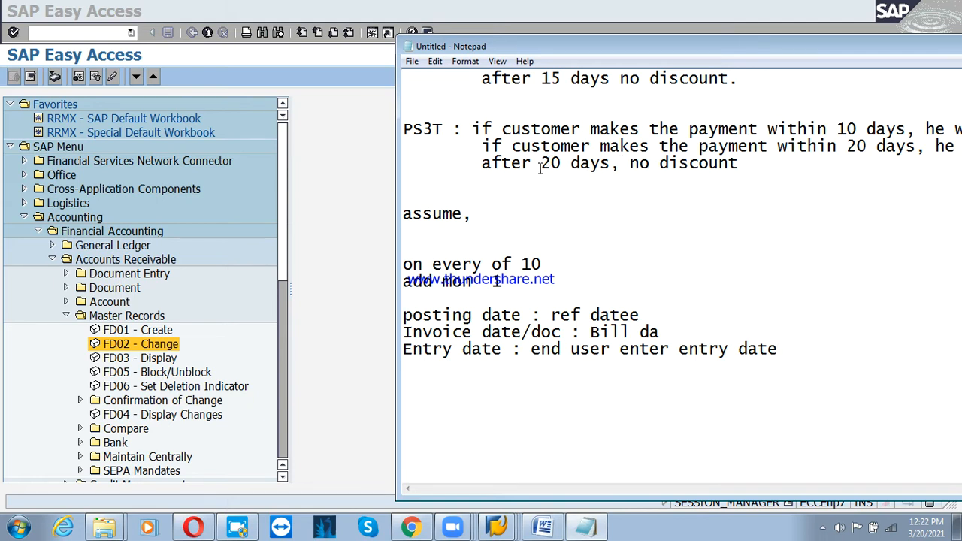
{"action": "left_click", "coordinate": [542, 267]}
{"action": "left_click", "coordinate": [497, 214]}
{"action": "left_click", "coordinate": [312, 343]}
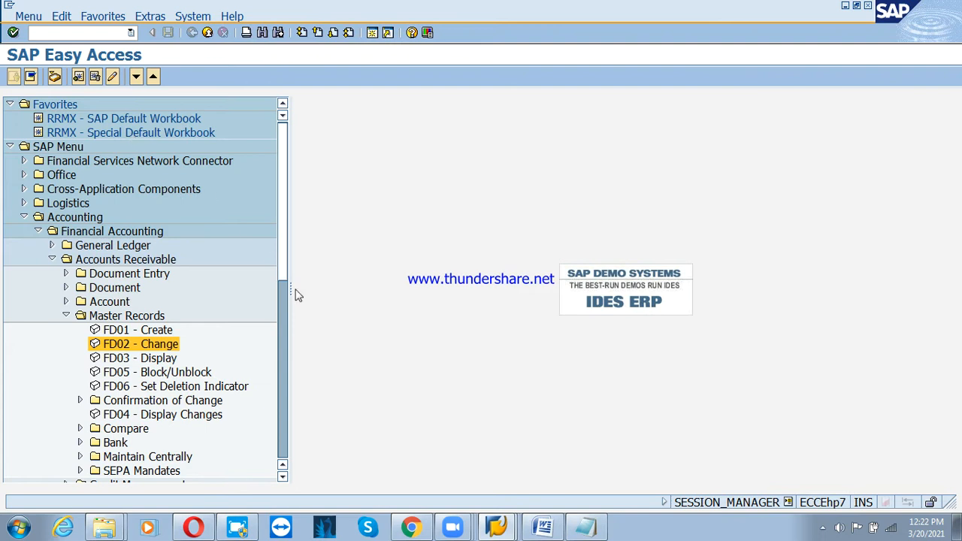
{"action": "left_click_drag", "start_coordinate": [292, 283], "coordinate": [339, 283]}
Switch to the Notepad notes and remove the comma after "assume".
{"action": "left_click", "coordinate": [587, 527]}
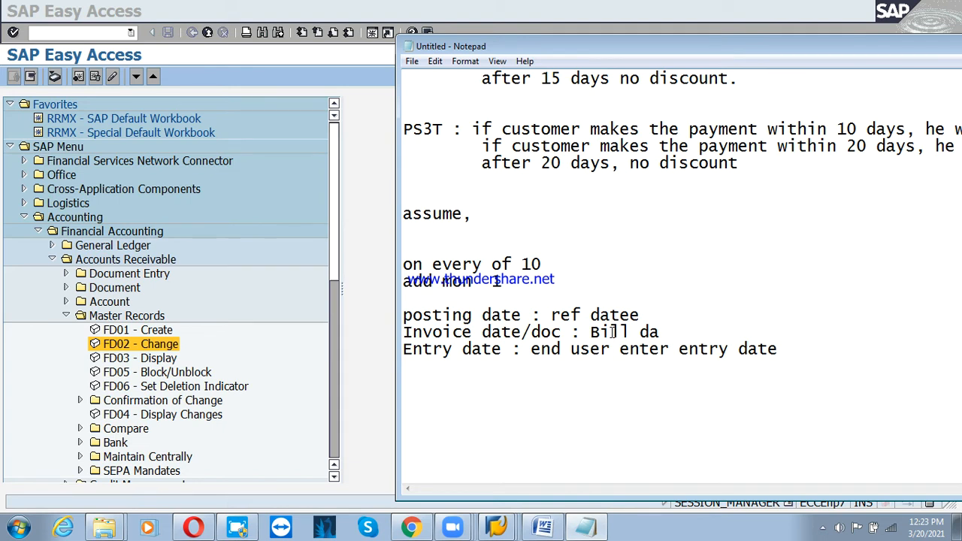
{"action": "type", "text": "di"}
{"action": "key", "text": "BackSpace"}
{"action": "key", "text": "BackSpace"}
{"action": "key", "text": "BackSpace"}
Add a new line reading "for discount calculation," below the entry date line in the notes, leaving blank lines between them.
{"action": "left_click", "coordinate": [922, 381]}
{"action": "key", "text": "Return"}
{"action": "key", "text": "Return"}
{"action": "key", "text": "Return"}
{"action": "key", "text": "Return"}
{"action": "type", "text": "for discou"}
{"action": "left_click", "coordinate": [936, 385]}
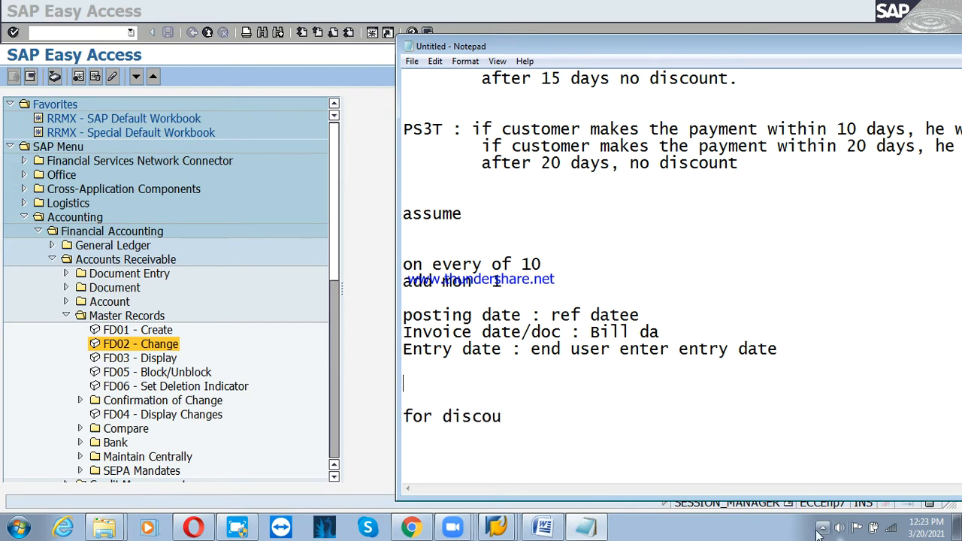
{"action": "left_click", "coordinate": [553, 422]}
{"action": "type", "text": "nt cla"}
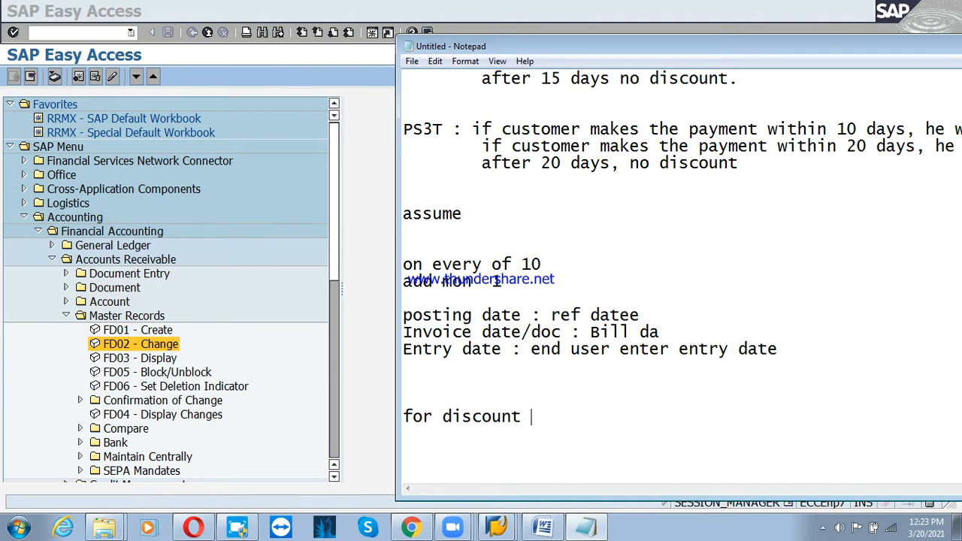
{"action": "key", "text": "BackSpace"}
{"action": "key", "text": "BackSpace"}
{"action": "type", "text": "alculat"}
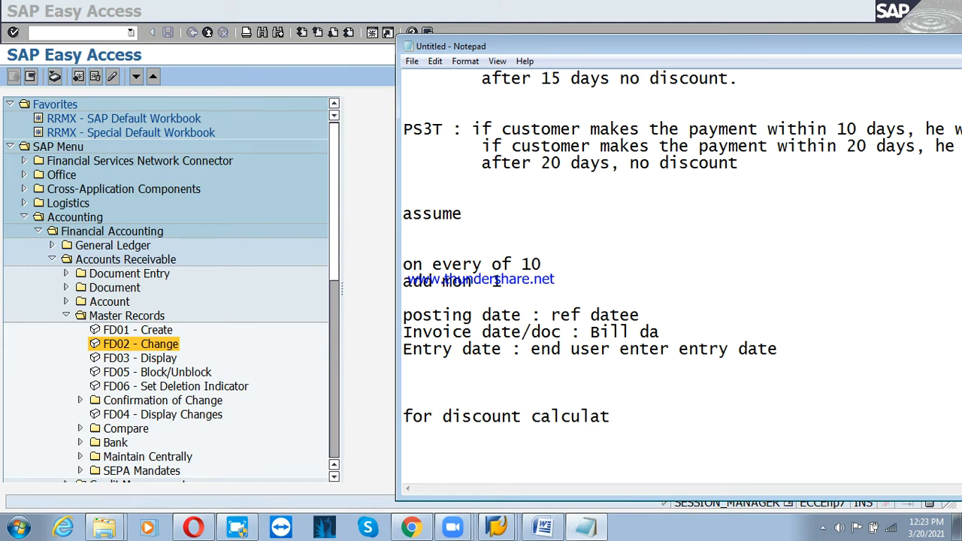
{"action": "type", "text": "ion, w"}
{"action": "key", "text": "Return"}
{"action": "left_click", "coordinate": [694, 418]}
{"action": "key", "text": "BackSpace"}
Complete the discount calculation heading in the notes with "conffigs as follow".
{"action": "type", "text": "confi"}
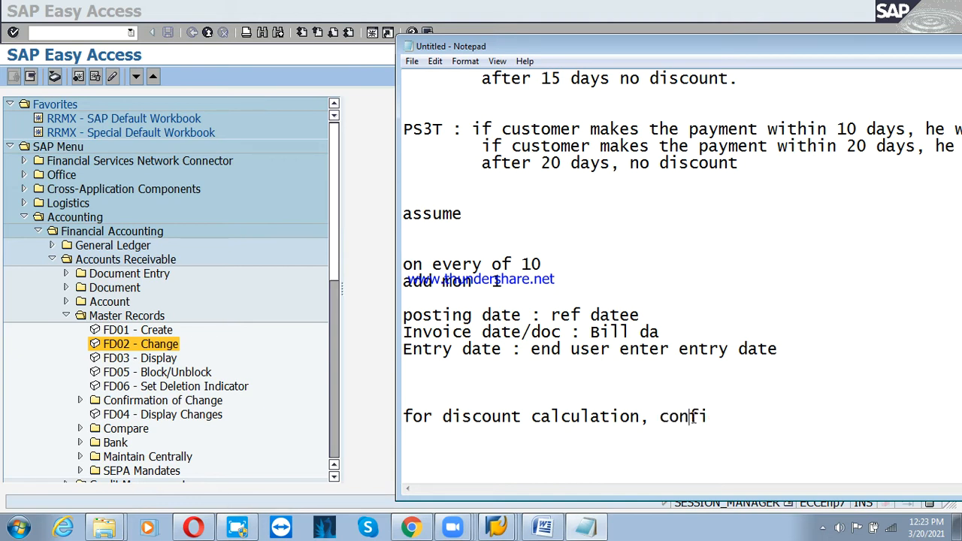
{"action": "key", "text": "Left"}
{"action": "key", "text": "Left"}
{"action": "type", "text": "g"}
{"action": "key", "text": "BackSpace"}
{"action": "type", "text": "s"}
{"action": "key", "text": "Left"}
{"action": "type", "text": "g"}
{"action": "key", "text": "Right"}
{"action": "type", "text": "as"}
{"action": "key", "text": "Right"}
{"action": "key", "text": "Right"}
{"action": "key", "text": "Right"}
{"action": "key", "text": "Right"}
{"action": "key", "text": "Right"}
{"action": "key", "text": "Right"}
{"action": "key", "text": "Right"}
{"action": "double_click", "coordinate": [692, 417]}
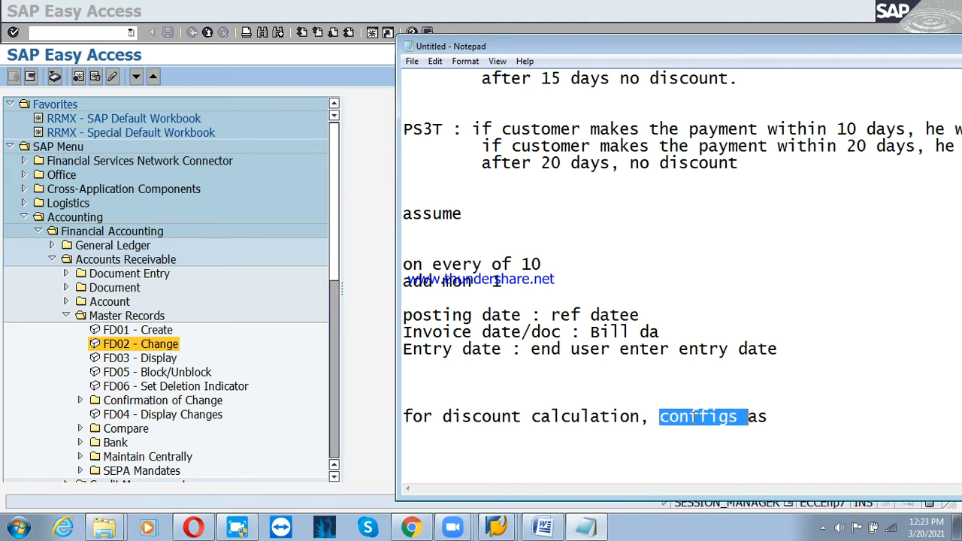
{"action": "key", "text": "BackSpace"}
{"action": "key", "text": "ctrl+z"}
{"action": "key", "text": "Right"}
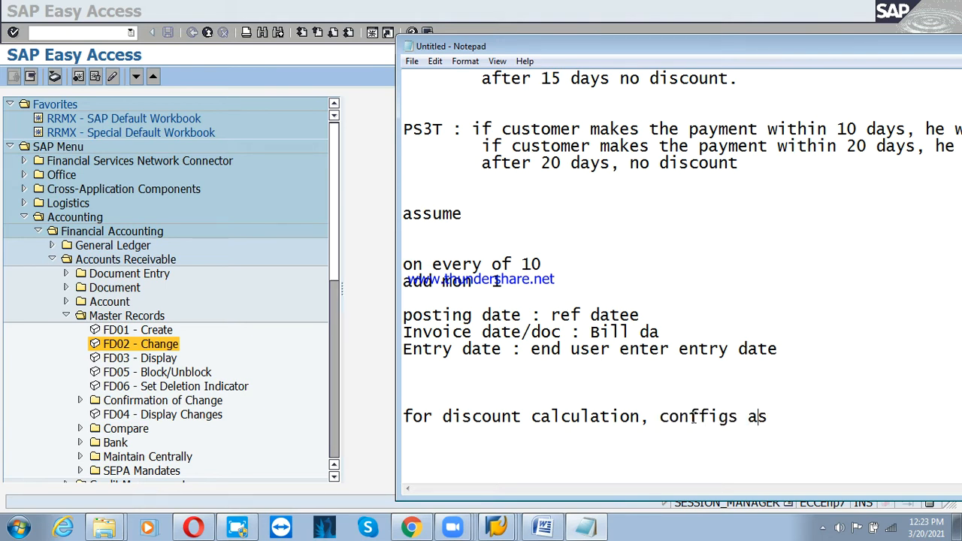
{"action": "type", "text": "follow"}
Start a numbered list below the heading with "1. Gl- Cash", leaving the heading's wording as it is.
{"action": "key", "text": "Return"}
{"action": "type", "text": "1. Gl"}
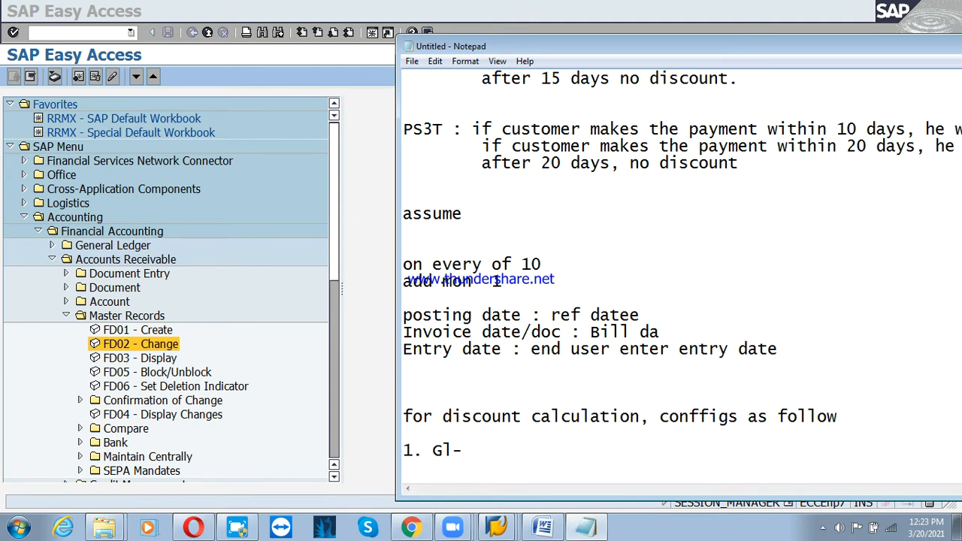
{"action": "type", "text": "- Cash"}
{"action": "left_click", "coordinate": [692, 418]}
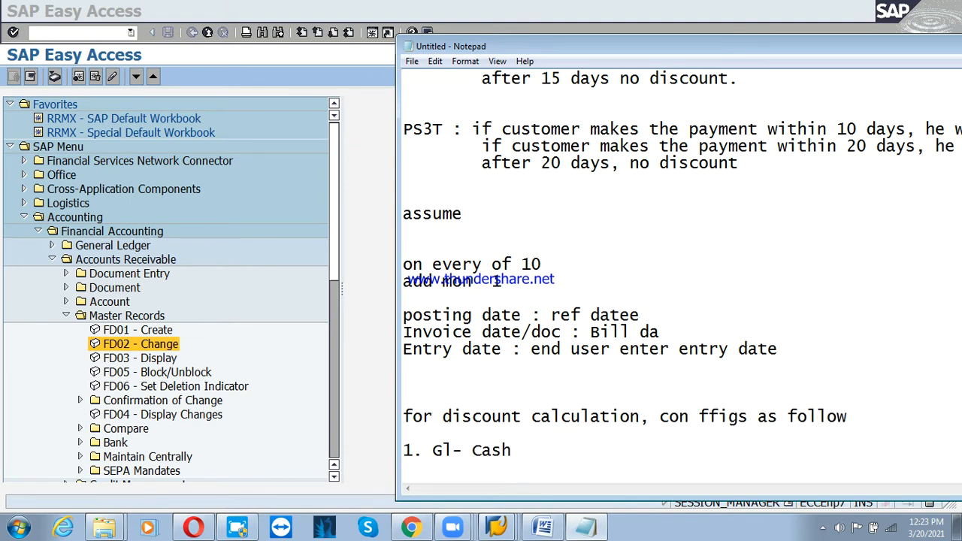
{"action": "key", "text": "BackSpace"}
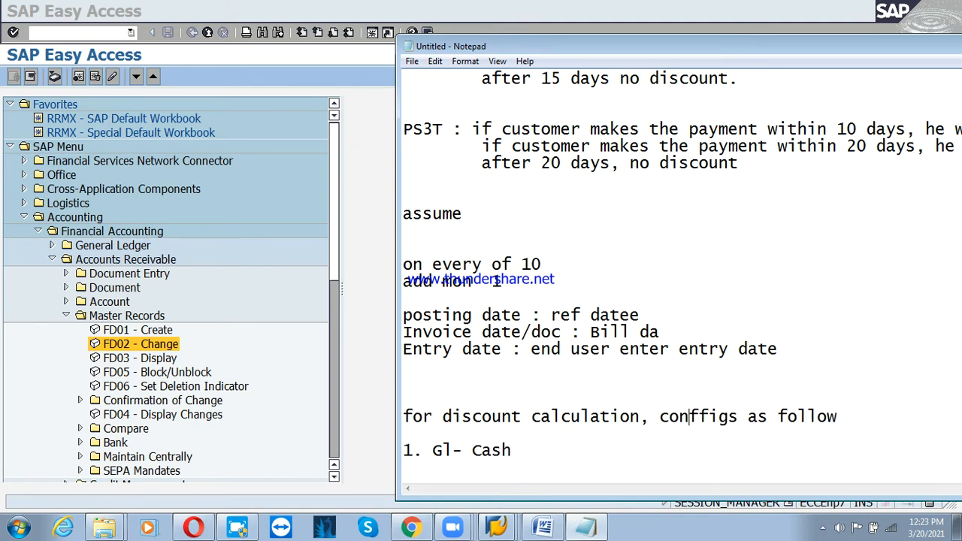
Extend item 1 of the list with "discout given (admin exp)".
{"action": "left_click", "coordinate": [623, 460]}
{"action": "type", "text": "discon"}
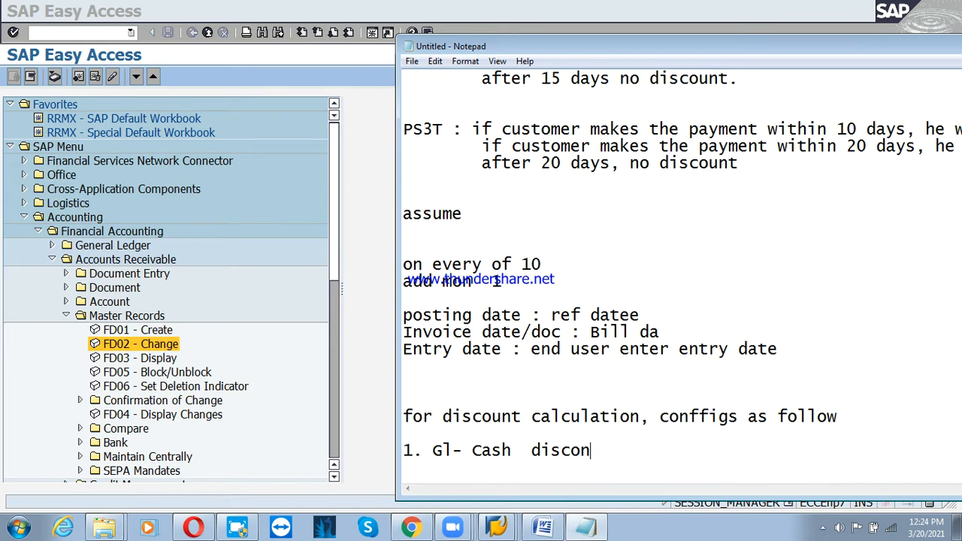
{"action": "key", "text": "BackSpace"}
{"action": "type", "text": "u"}
{"action": "key", "text": "Left"}
{"action": "key", "text": "Left"}
{"action": "key", "text": "Left"}
{"action": "type", "text": "nt"}
{"action": "key", "text": "BackSpace"}
{"action": "key", "text": "BackSpace"}
{"action": "key", "text": "Right"}
{"action": "key", "text": "Right"}
{"action": "key", "text": "Right"}
{"action": "type", "text": "t given"}
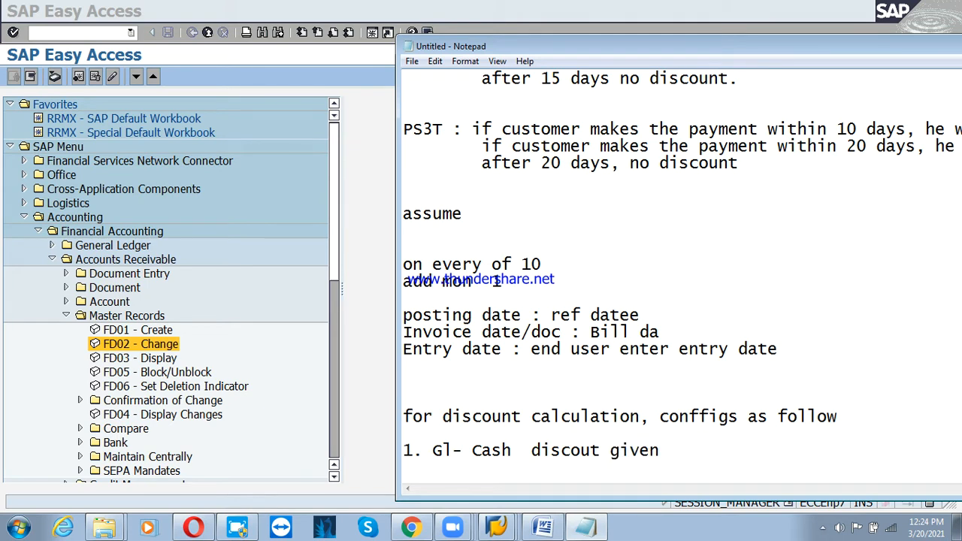
{"action": "type", "text": " (admin exp)"}
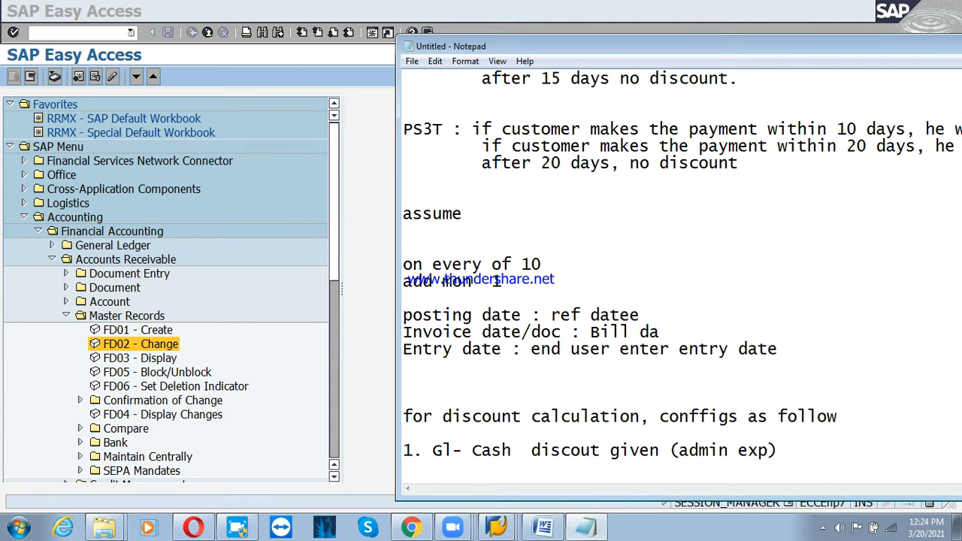
Add the list item "2. Assign GL" below item 1.
{"action": "key", "text": "Return"}
{"action": "type", "text": "2. Ass ign GL"}
{"action": "key", "text": "Return"}
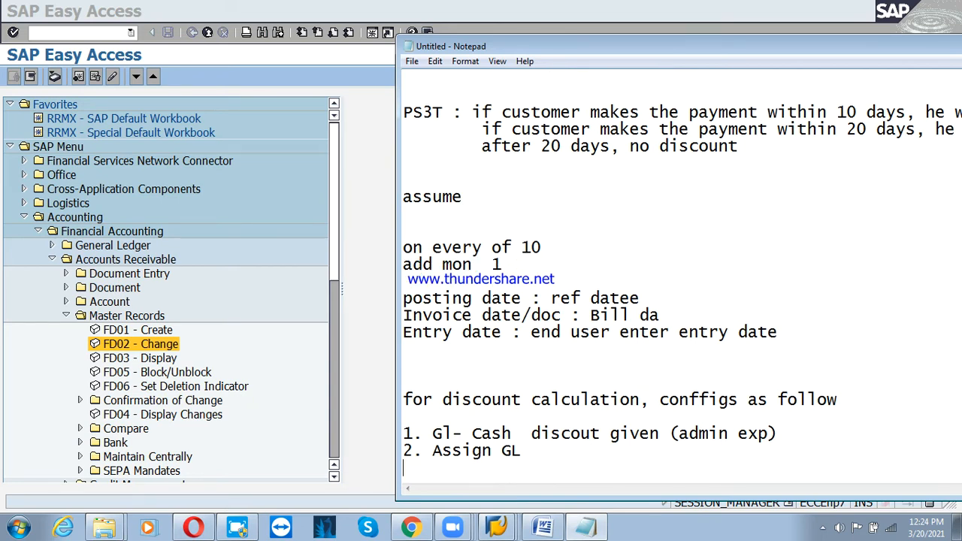
Add the list item "3. Sales invoice" below the Assign GL item.
{"action": "type", "text": "3. Sa"}
{"action": "left_click", "coordinate": [562, 445]}
{"action": "type", "text": "es"}
{"action": "key", "text": "BackSpace"}
{"action": "key", "text": "BackSpace"}
{"action": "key", "text": "Down"}
{"action": "type", "text": "les inoi"}
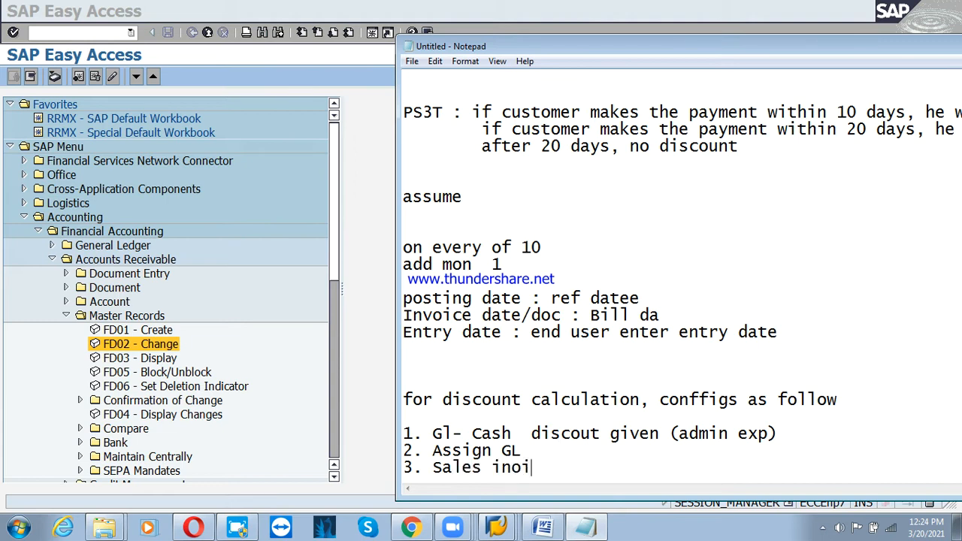
{"action": "key", "text": "BackSpace"}
{"action": "key", "text": "BackSpace"}
{"action": "type", "text": "voi"}
{"action": "key", "text": "BackSpace"}
{"action": "type", "text": "oice"}
{"action": "key", "text": "Return"}
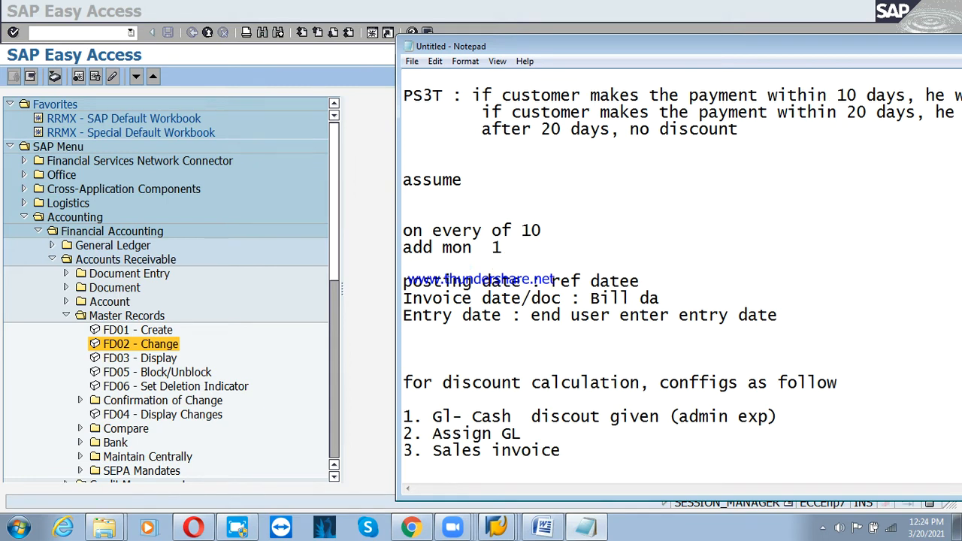
Add the list item "4. Payment from customer" at the end of the list.
{"action": "type", "text": "4. Paymen"}
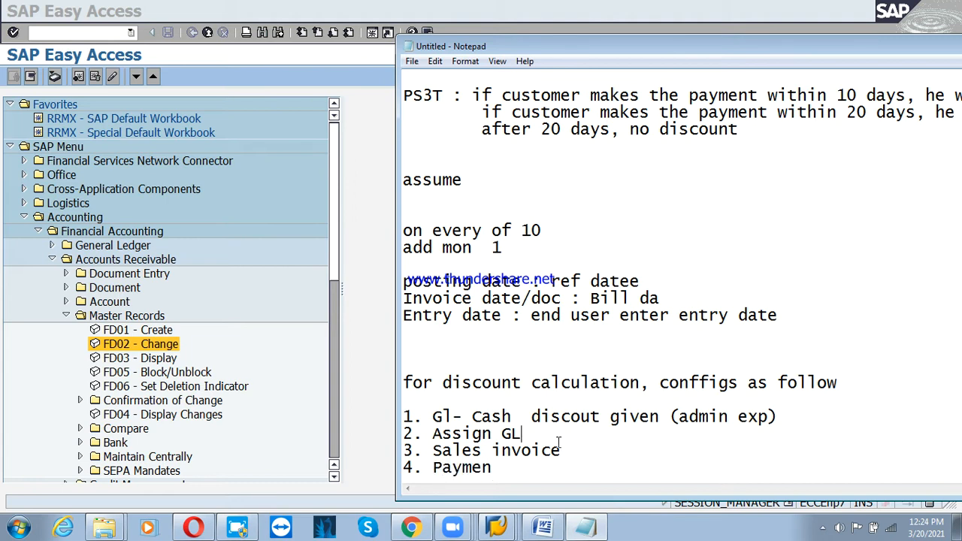
{"action": "left_click", "coordinate": [522, 449]}
{"action": "type", "text": "from customer"}
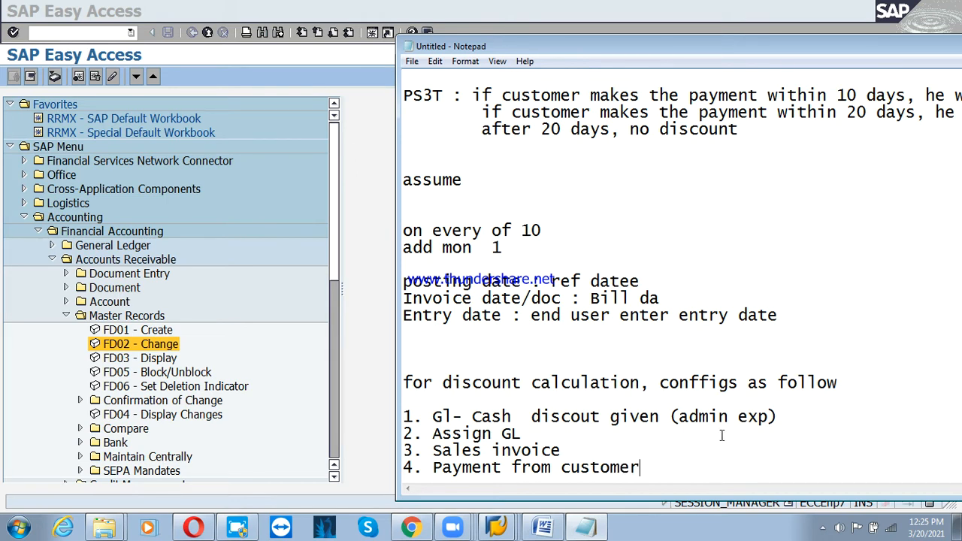
Insert the line "2. Maintain tolerance group for customer and vendor." between item 1 and the Assign GL item.
{"action": "left_click", "coordinate": [799, 423]}
{"action": "key", "text": "Down"}
{"action": "key", "text": "Down"}
{"action": "key", "text": "Up"}
{"action": "key", "text": "Up"}
{"action": "key", "text": "Up"}
{"action": "key", "text": "Down"}
{"action": "key", "text": "Return"}
{"action": "key", "text": "Up"}
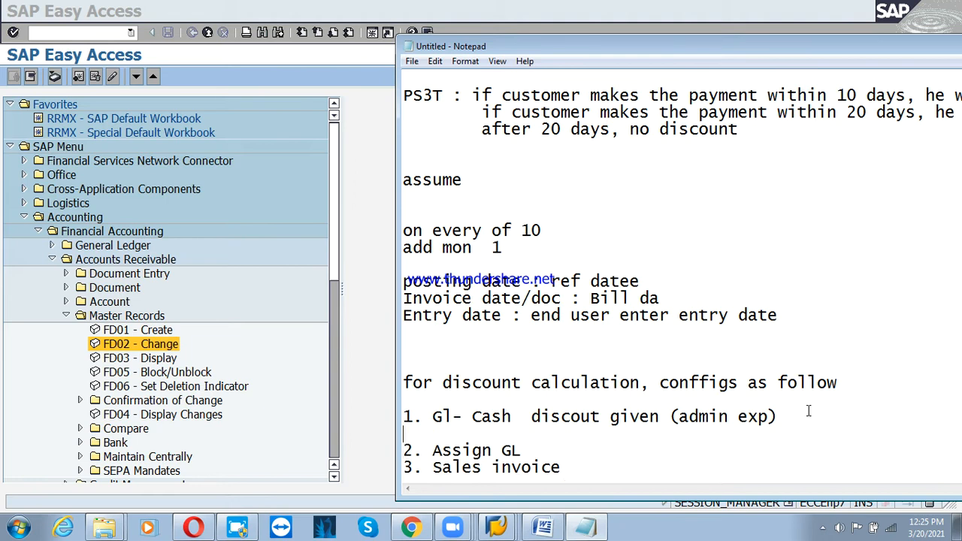
{"action": "type", "text": "2. Maintain toler"}
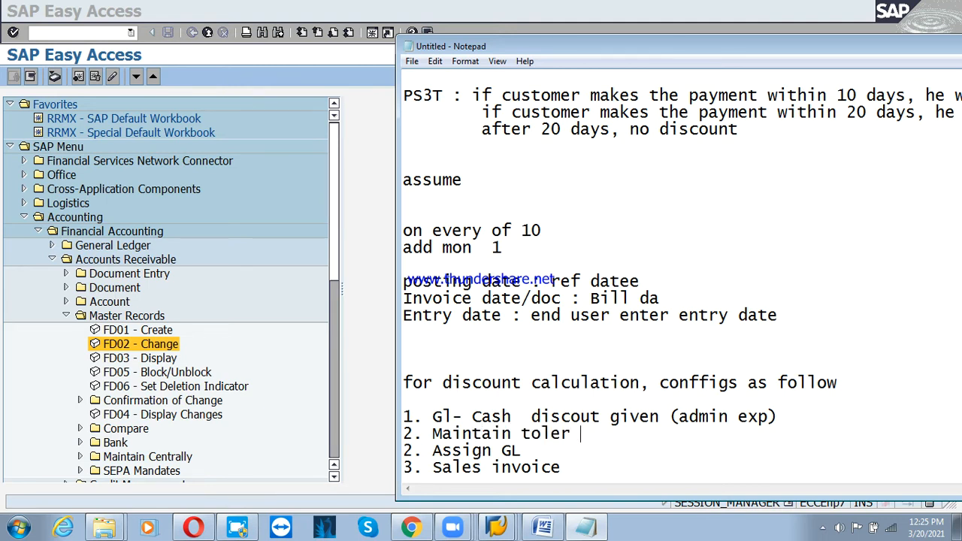
{"action": "key", "text": "BackSpace"}
{"action": "type", "text": "n"}
{"action": "key", "text": "BackSpace"}
{"action": "type", "text": "ance gro"}
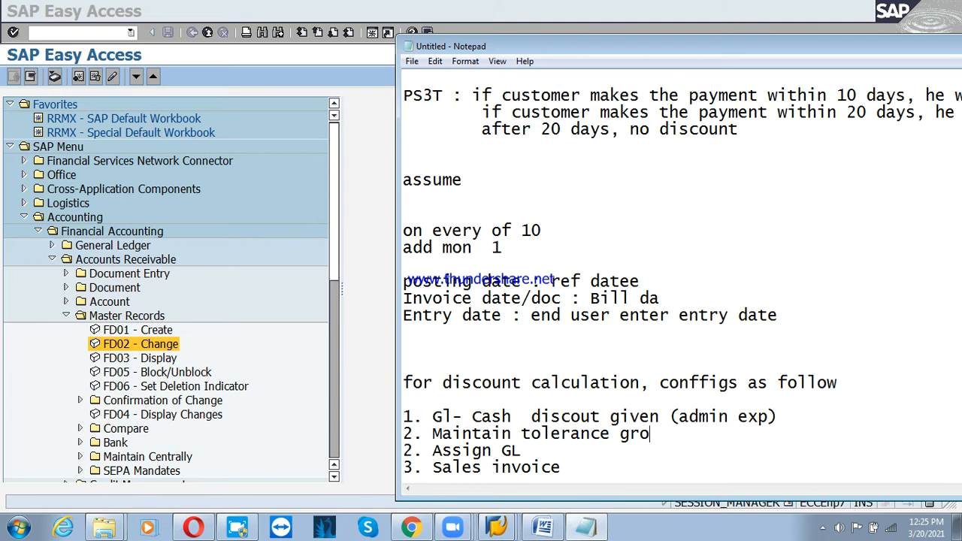
{"action": "type", "text": "up for customer a"}
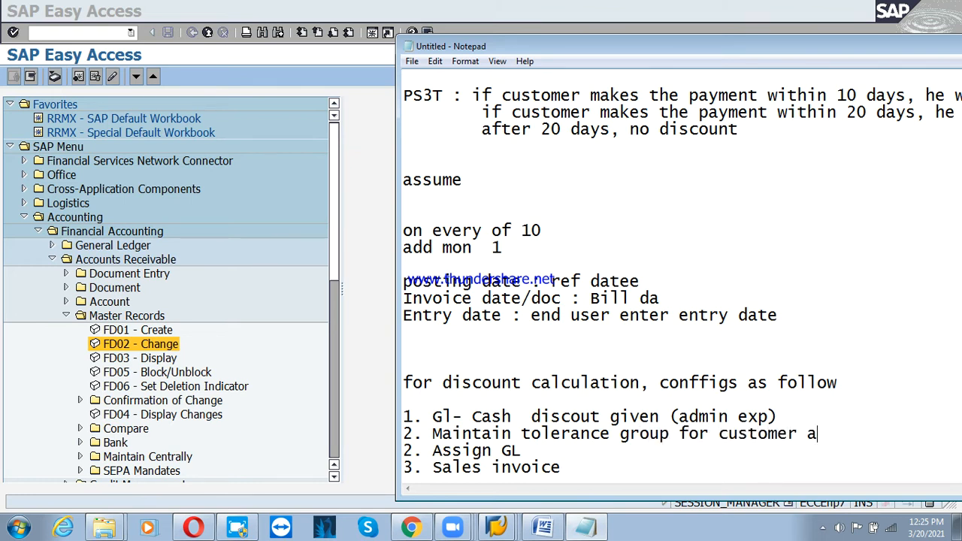
{"action": "type", "text": "nd vendor."}
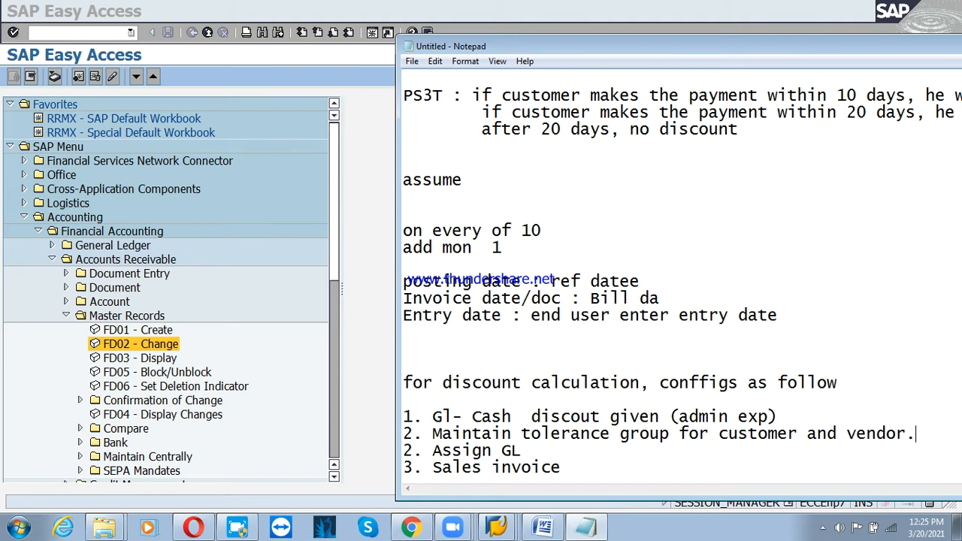
Switch from the notes back to SAP Easy Access and open transaction FS00.
{"action": "left_click_drag", "start_coordinate": [481, 51], "coordinate": [413, 45]}
{"action": "left_click_drag", "start_coordinate": [590, 46], "coordinate": [494, 42]}
{"action": "left_click", "coordinate": [179, 196]}
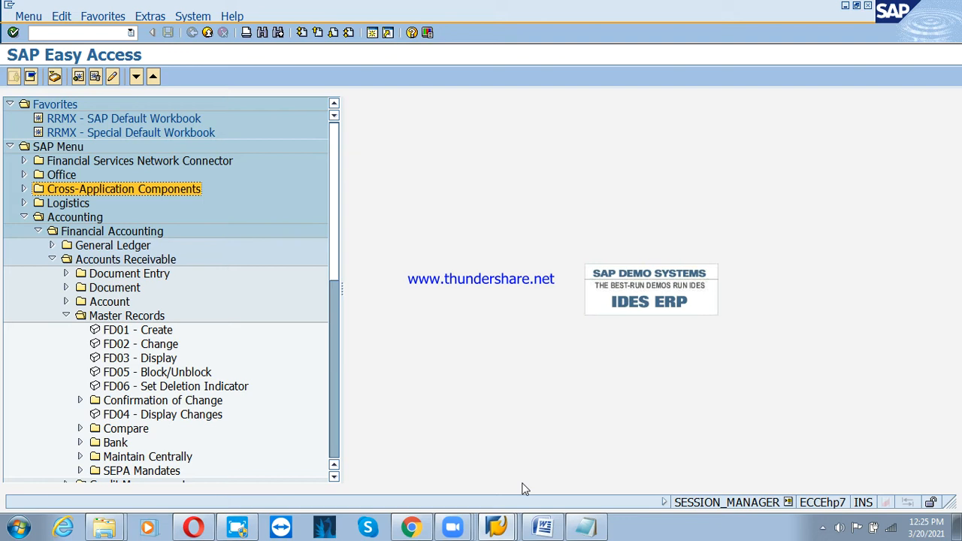
{"action": "left_click", "coordinate": [73, 32]}
{"action": "type", "text": "fs00"}
{"action": "key", "text": "Return"}
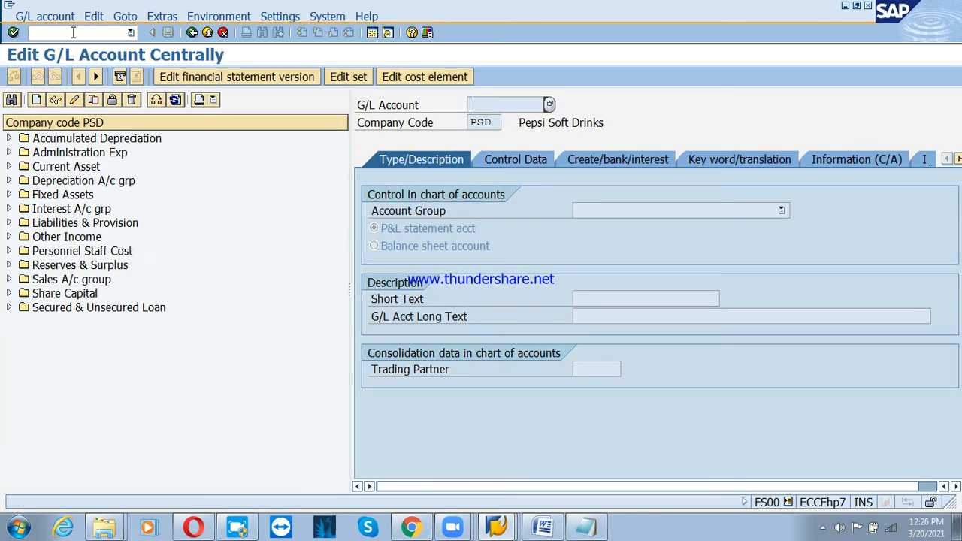
Expand the Administration Exp account group and select its Office Maintainance account to check the last number used.
{"action": "left_click", "coordinate": [63, 153]}
{"action": "left_click", "coordinate": [10, 152]}
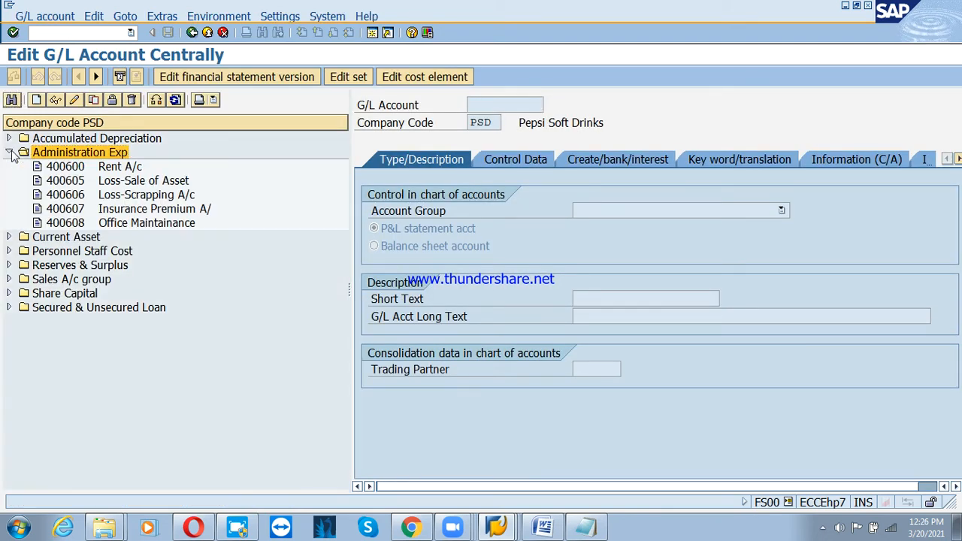
{"action": "left_click", "coordinate": [82, 224]}
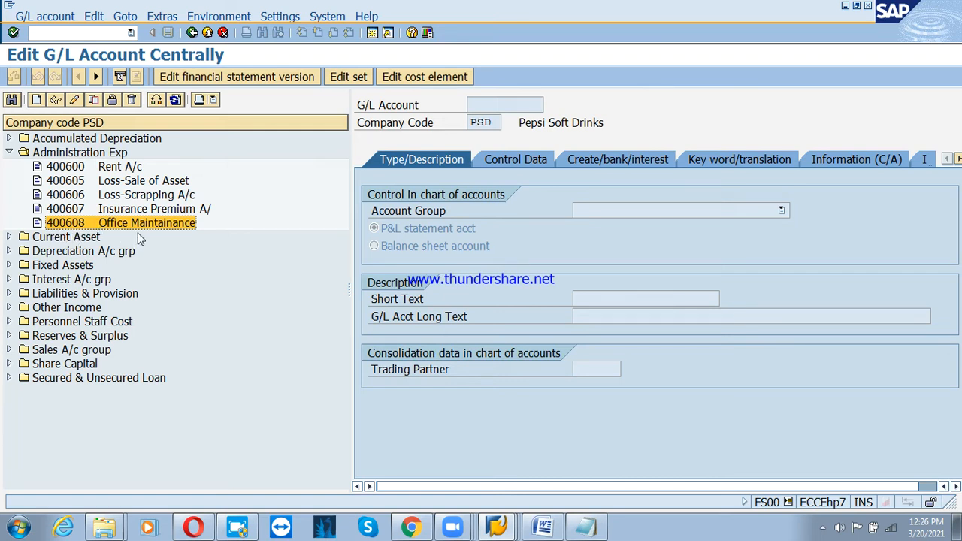
Start creating G/L account 400609 in company code PSD.
{"action": "left_click", "coordinate": [36, 100]}
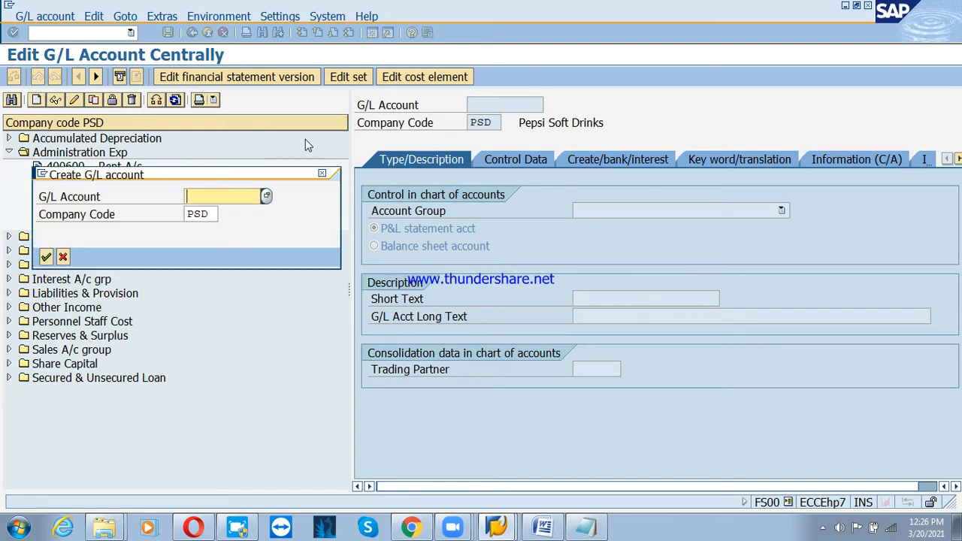
{"action": "type", "text": "4006"}
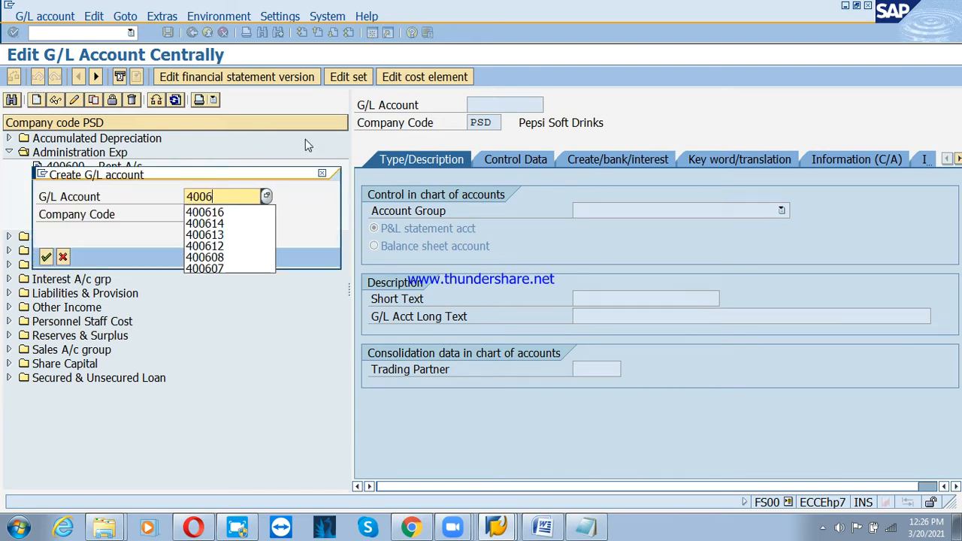
{"action": "type", "text": "09"}
{"action": "key", "text": "Tab"}
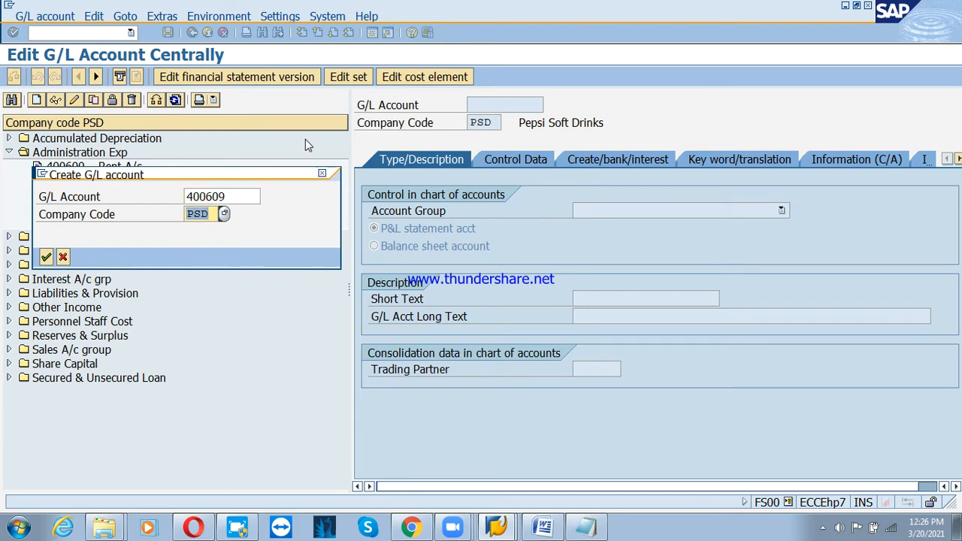
{"action": "key", "text": "Return"}
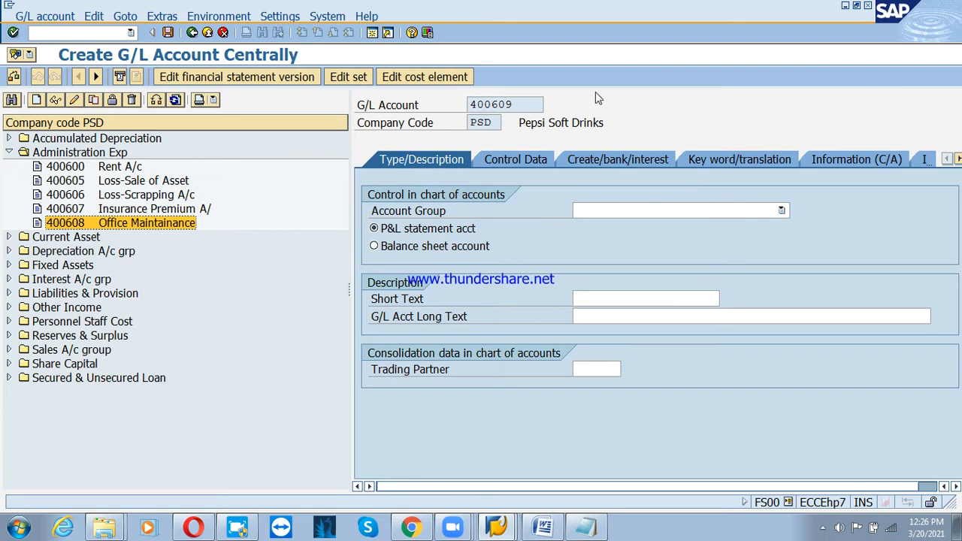
Assign the account group Administration Exp and enter short text "Cash discount given" and long text "Cash discount given A/c".
{"action": "left_click", "coordinate": [641, 211]}
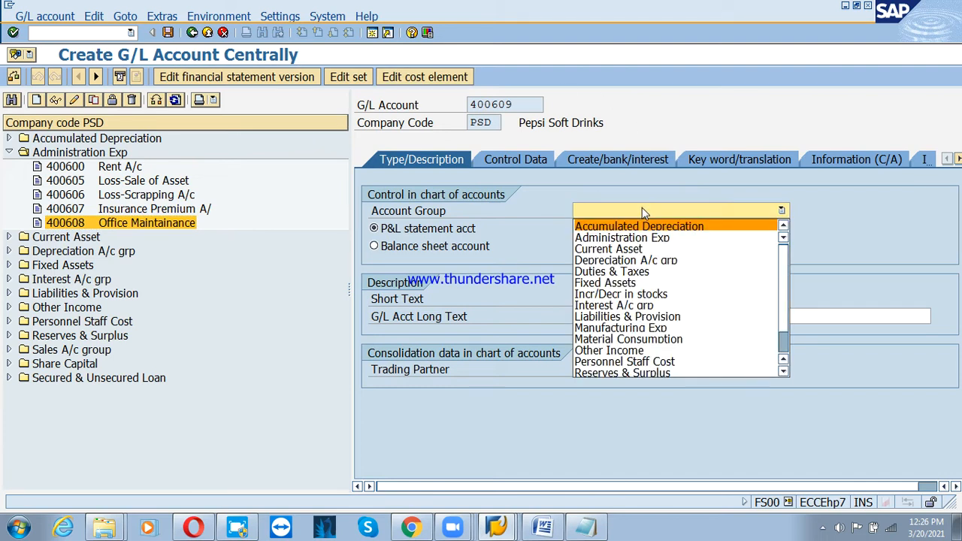
{"action": "left_click", "coordinate": [644, 237]}
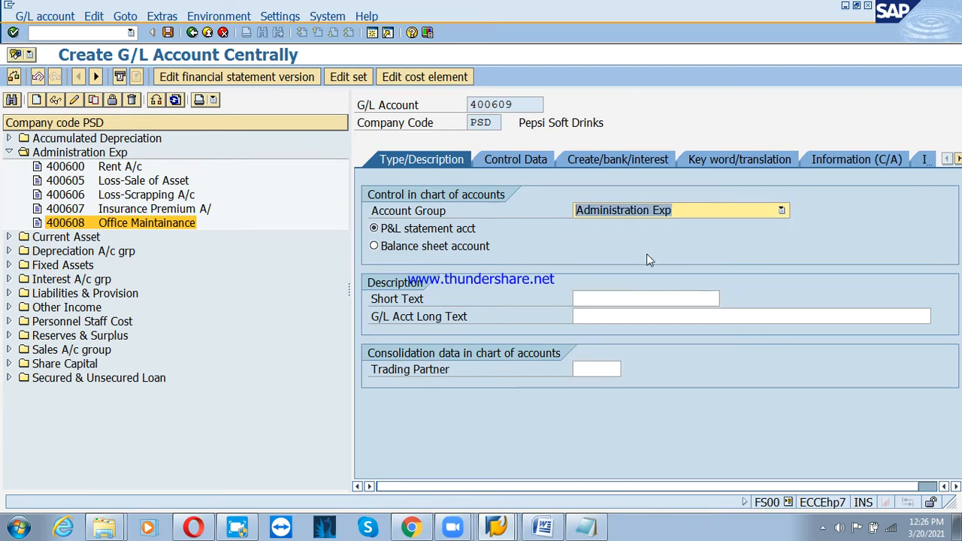
{"action": "left_click", "coordinate": [585, 299]}
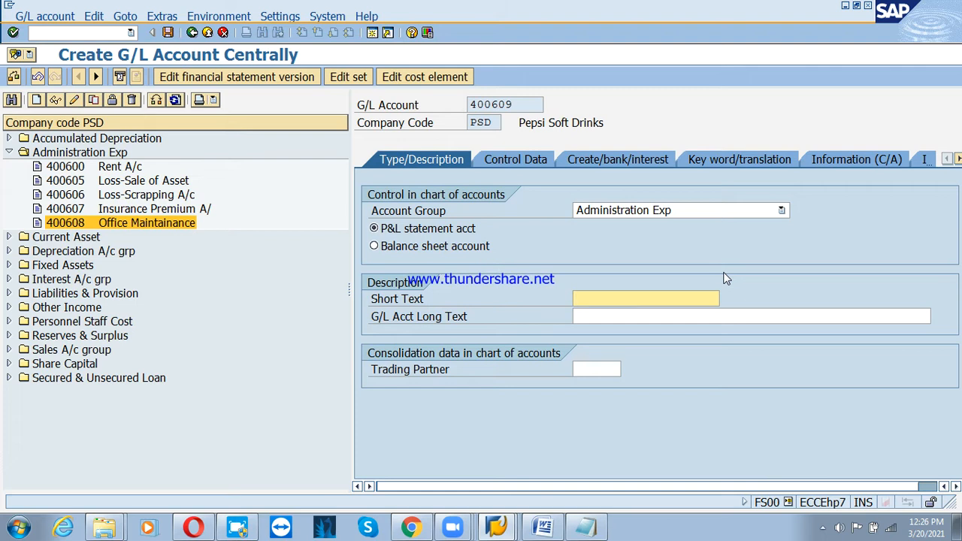
{"action": "type", "text": "Cash discount g"}
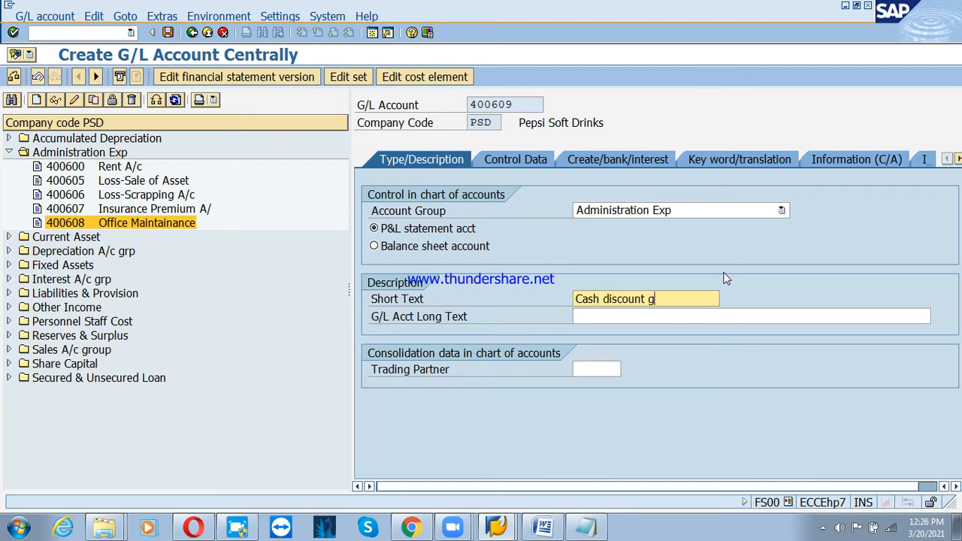
{"action": "type", "text": "iven"}
{"action": "key", "text": "Tab"}
{"action": "type", "text": "Cash d"}
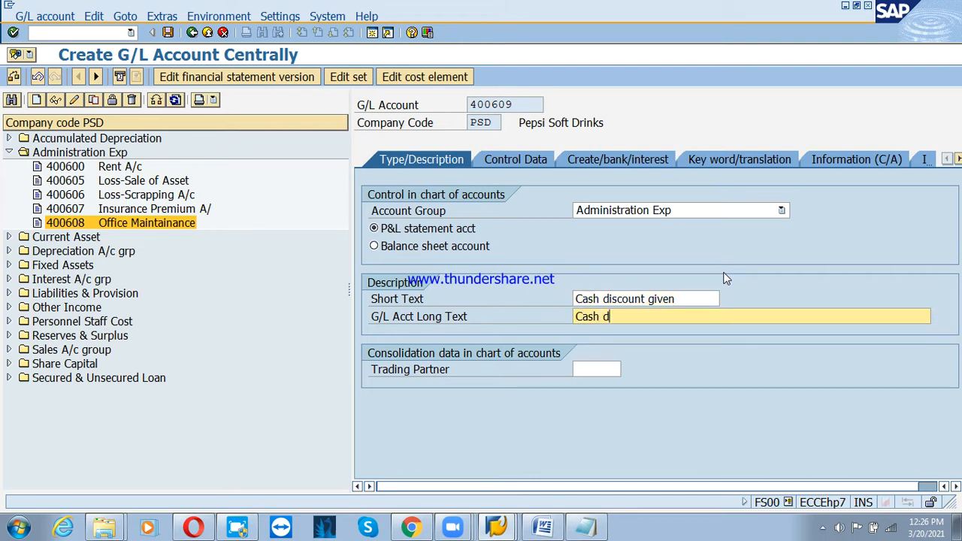
{"action": "type", "text": "iscount given A/c"}
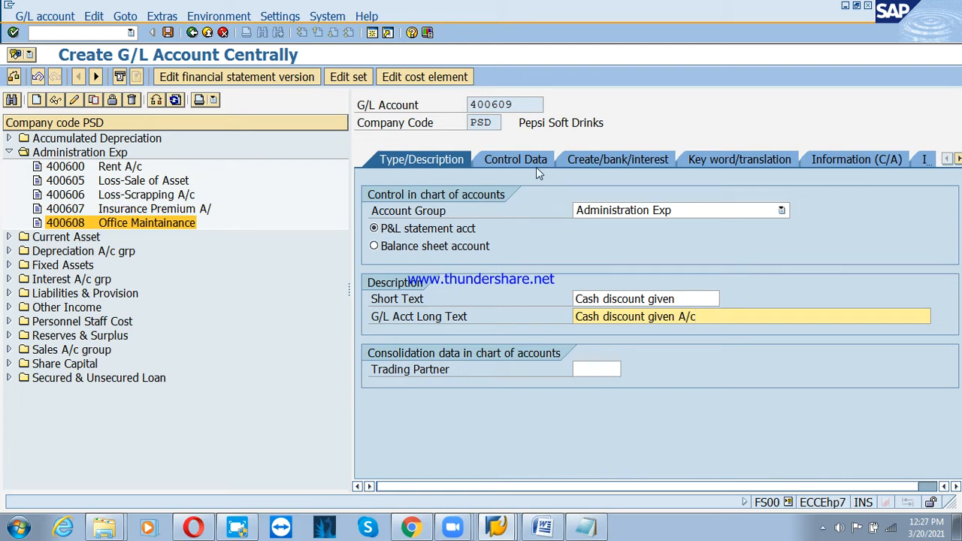
Enable only balances in local currency and line item display for account 400609, and set its sort key to 001.
{"action": "left_click", "coordinate": [500, 160]}
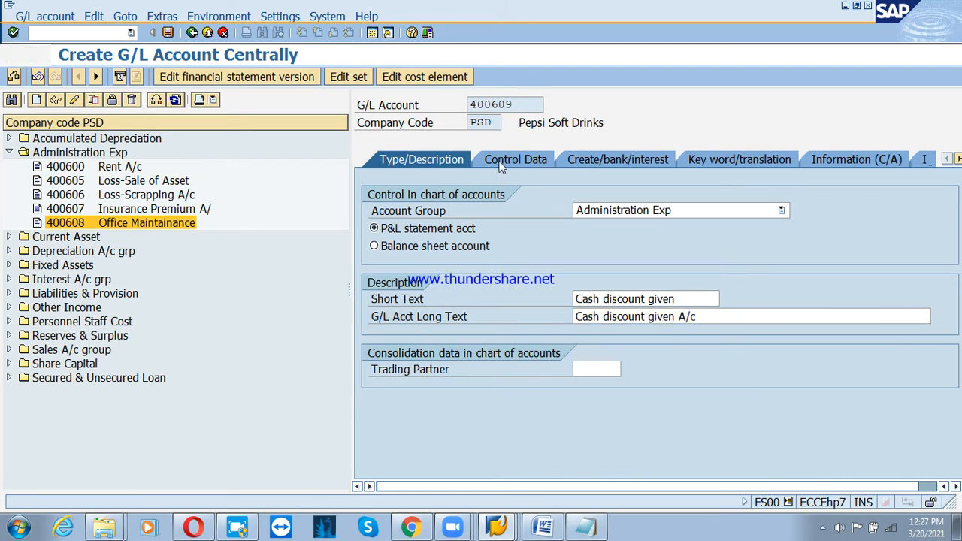
{"action": "left_click", "coordinate": [443, 228]}
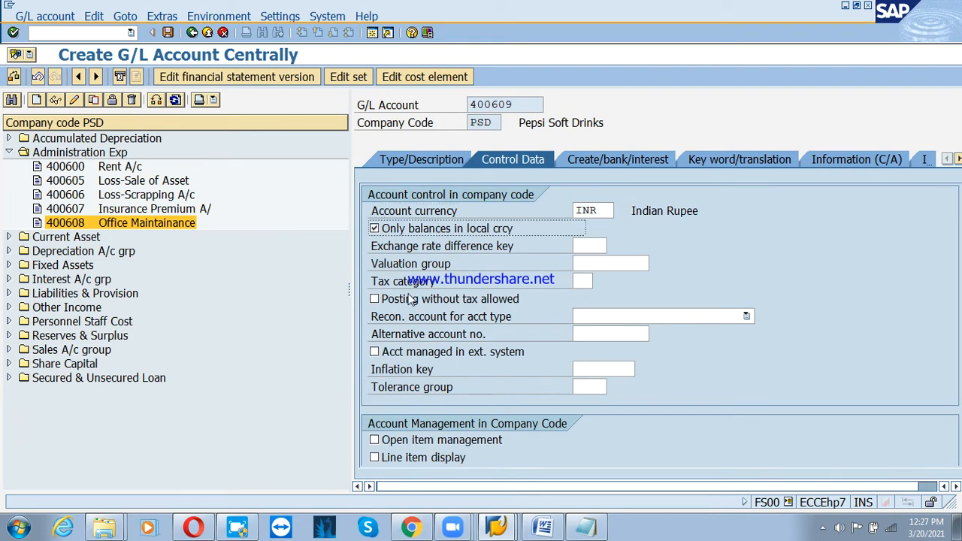
{"action": "left_click", "coordinate": [436, 457]}
{"action": "scroll", "coordinate": [585, 457], "scroll_direction": "down", "scroll_amount": 1}
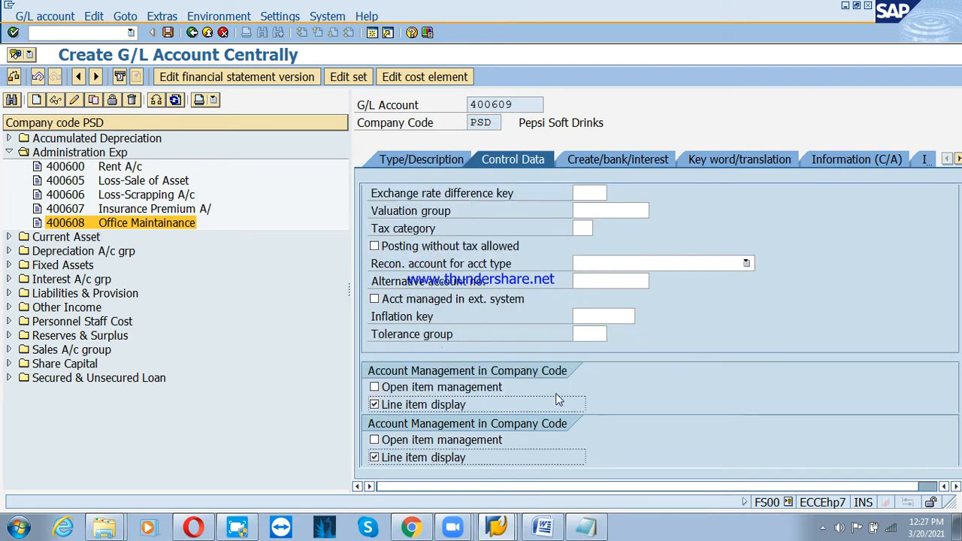
{"action": "left_click", "coordinate": [588, 421]}
{"action": "type", "text": "001"}
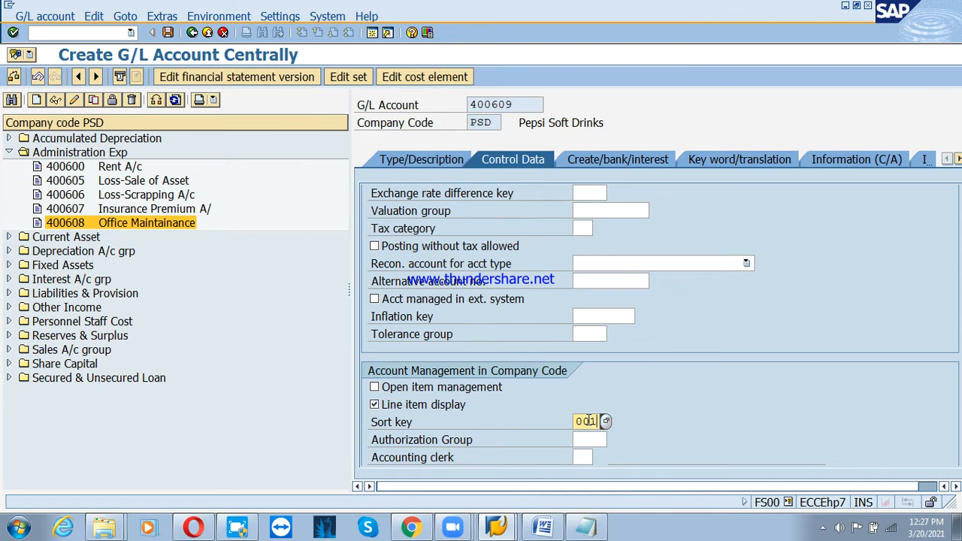
Set the account's field status group to G001 and save the G/L account.
{"action": "left_click", "coordinate": [623, 161]}
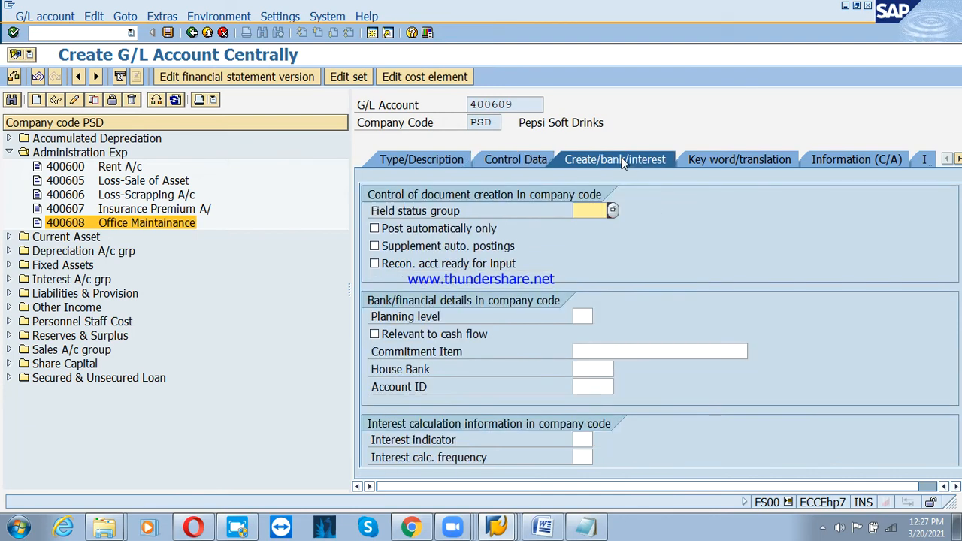
{"action": "type", "text": "g001"}
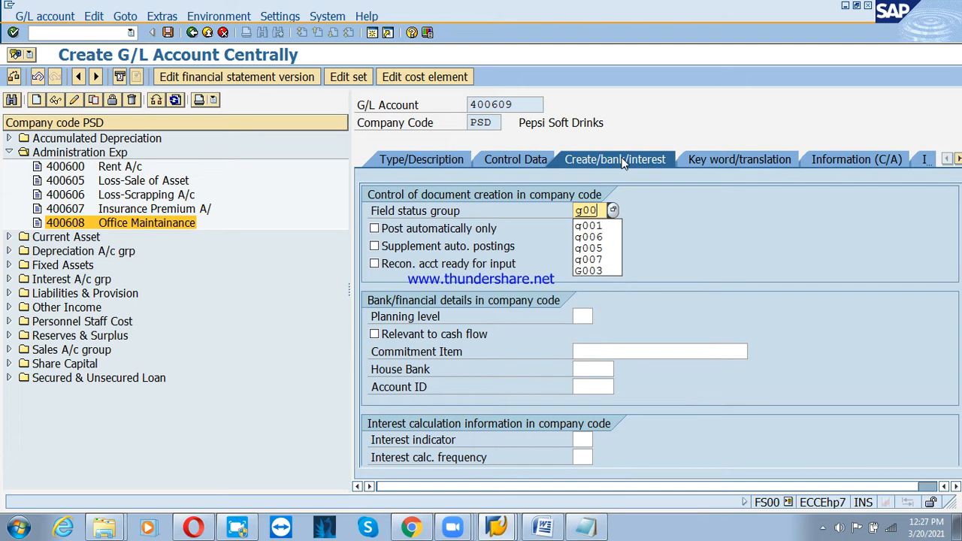
{"action": "key", "text": "Return"}
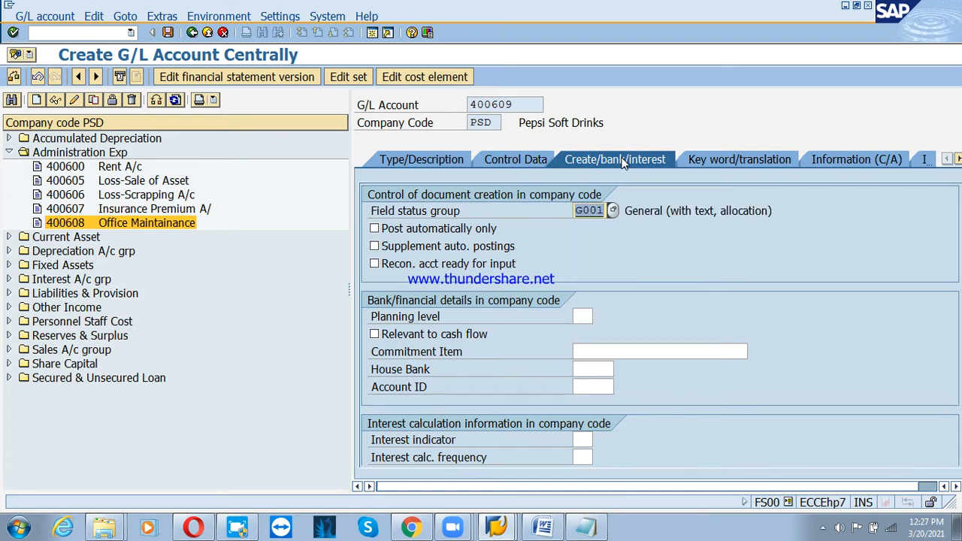
{"action": "key", "text": "ctrl+s"}
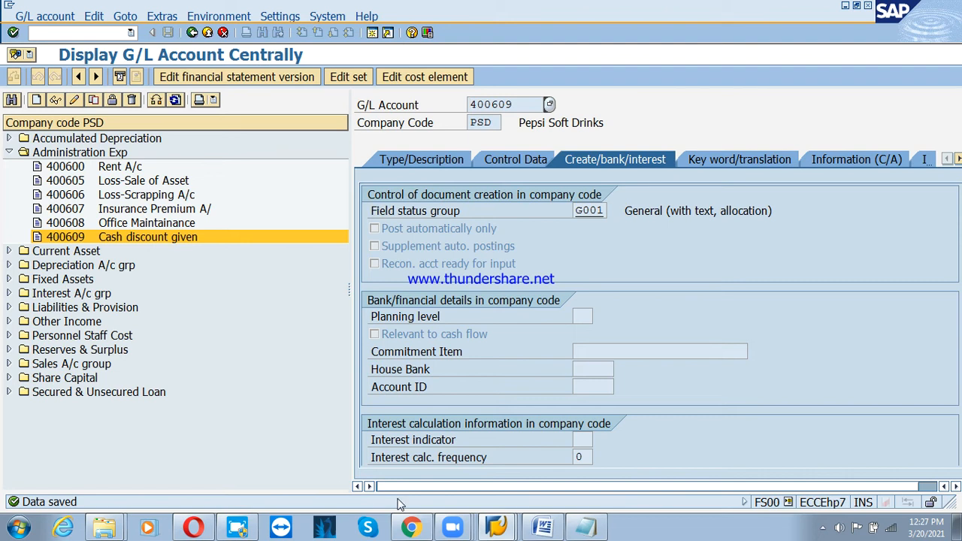
Switch to the SPRO session and return from the PS3T payment terms details to the IMG structure.
{"action": "left_click", "coordinate": [502, 523]}
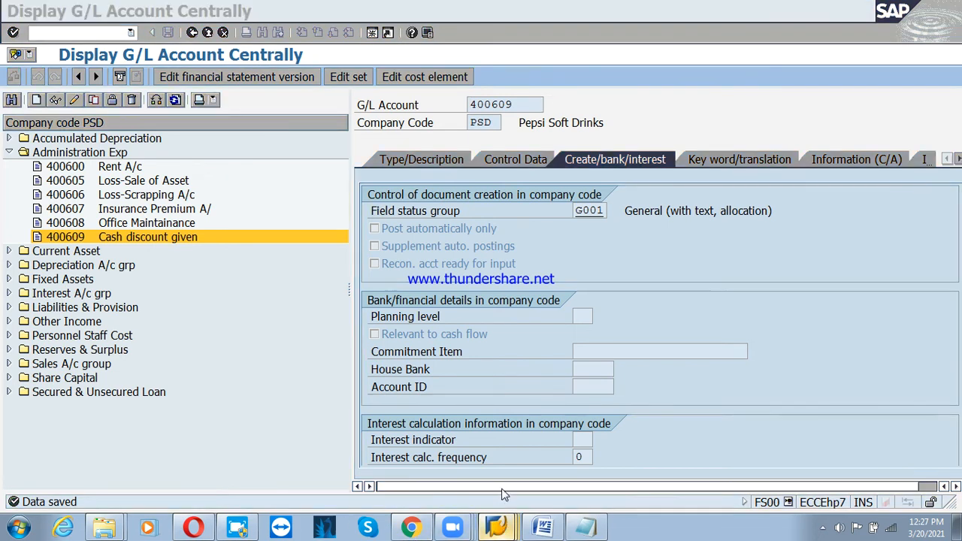
{"action": "left_click", "coordinate": [498, 489]}
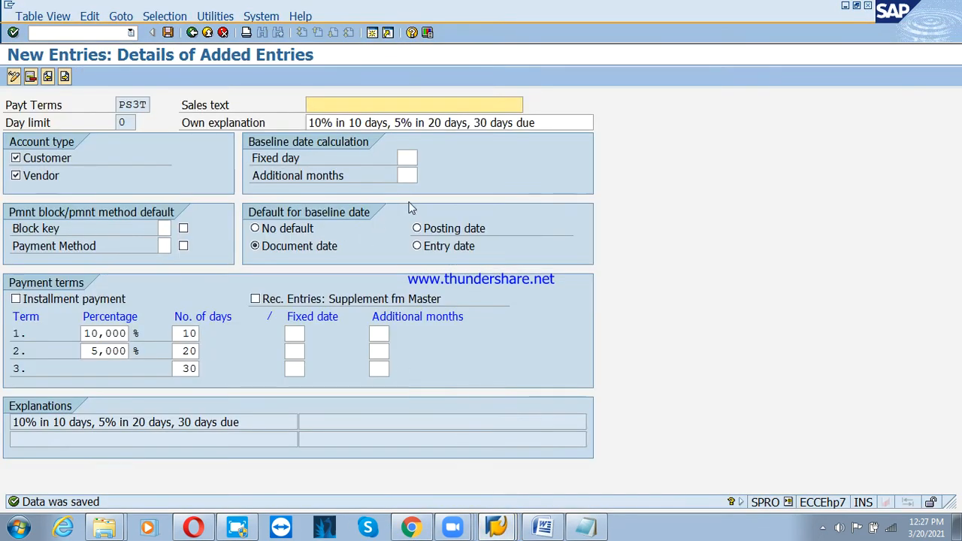
{"action": "left_click", "coordinate": [192, 33]}
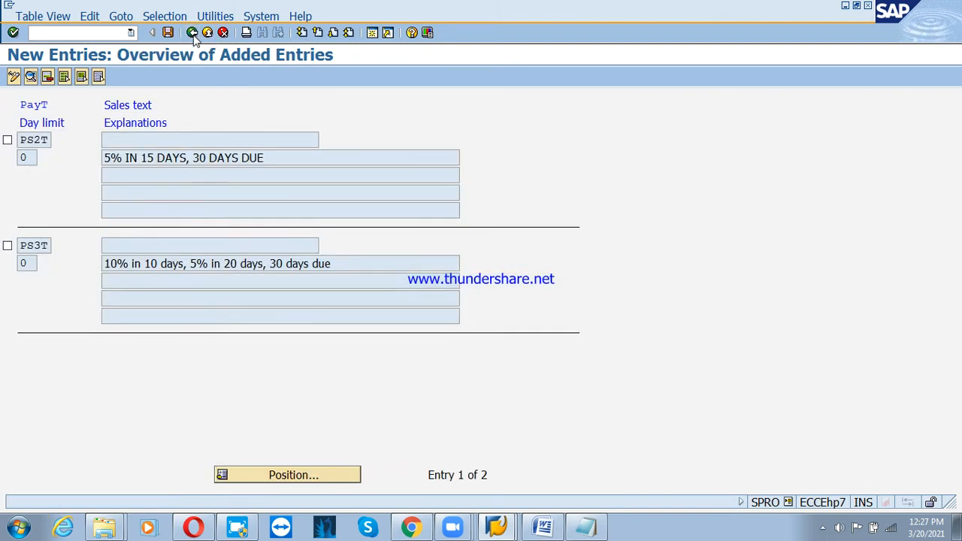
{"action": "left_click", "coordinate": [193, 33]}
{"action": "left_click", "coordinate": [192, 33]}
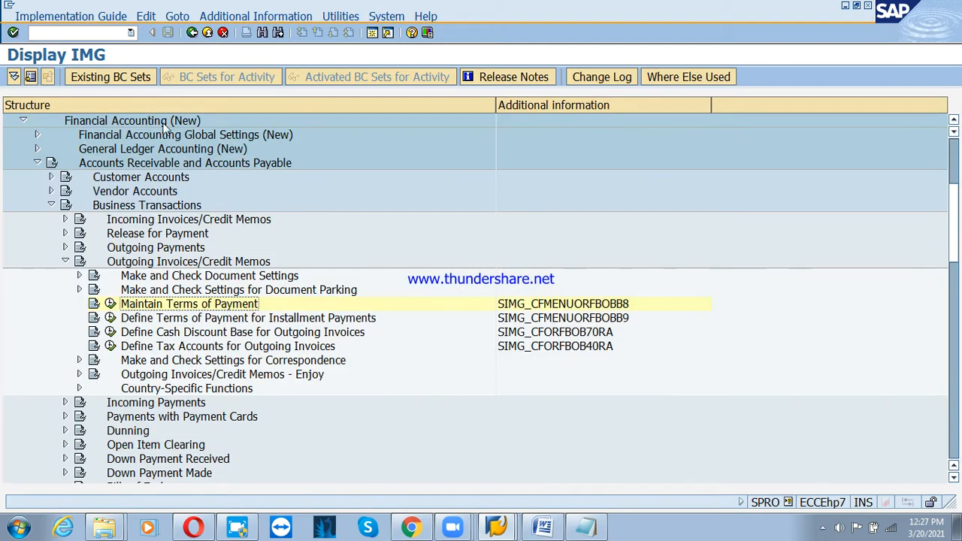
Collapse Outgoing Invoices/Credit Memos and expand Incoming Payments down to the Incoming Payments Global Settings activities.
{"action": "left_click", "coordinate": [64, 262]}
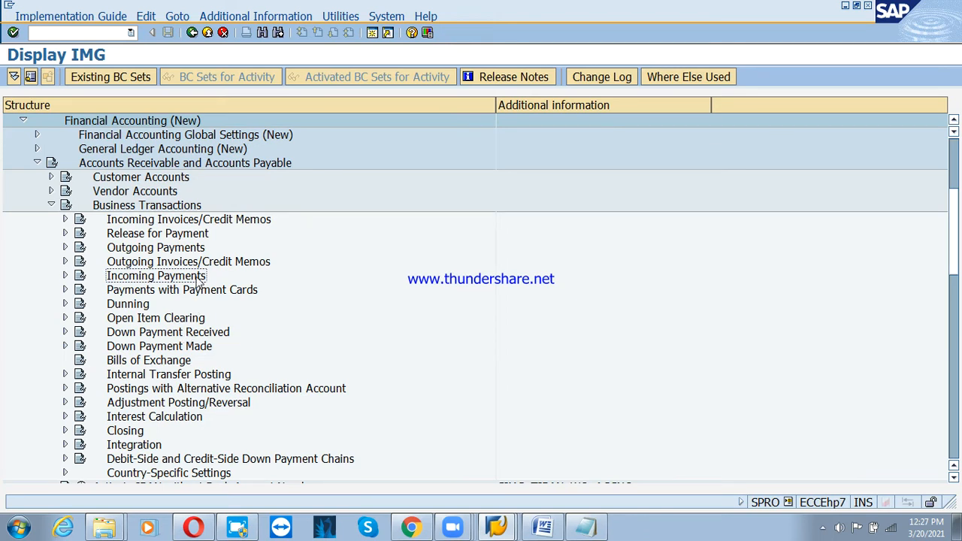
{"action": "left_click", "coordinate": [131, 123]}
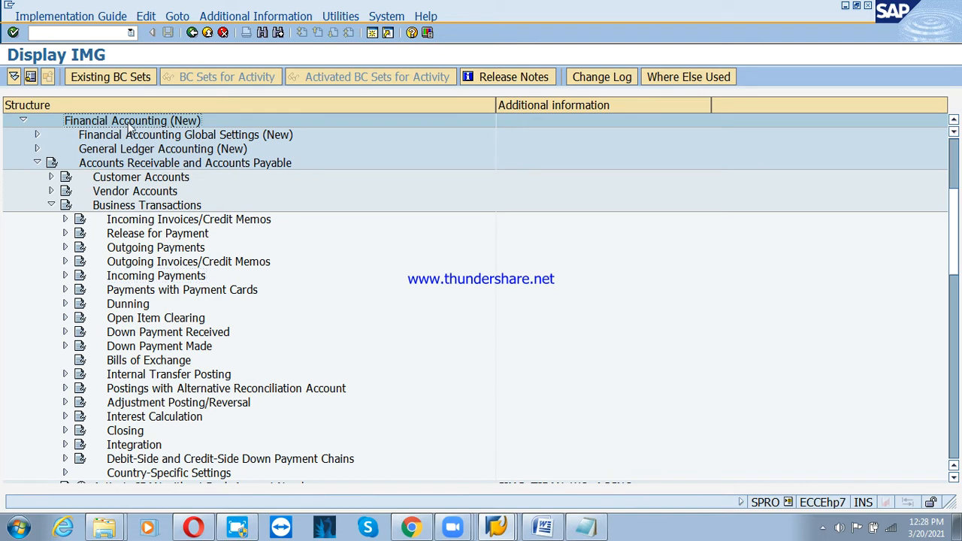
{"action": "left_click", "coordinate": [150, 166]}
{"action": "left_click", "coordinate": [125, 207]}
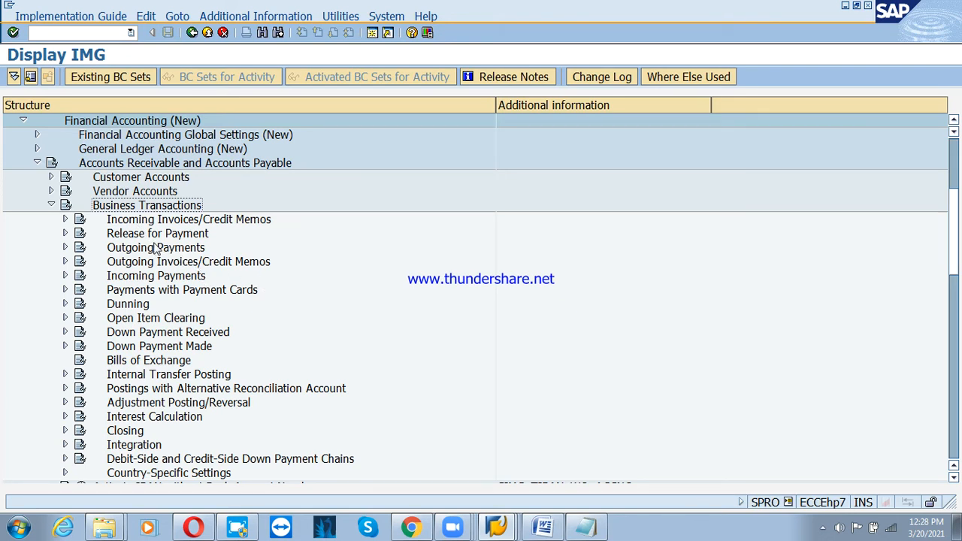
{"action": "left_click", "coordinate": [147, 278]}
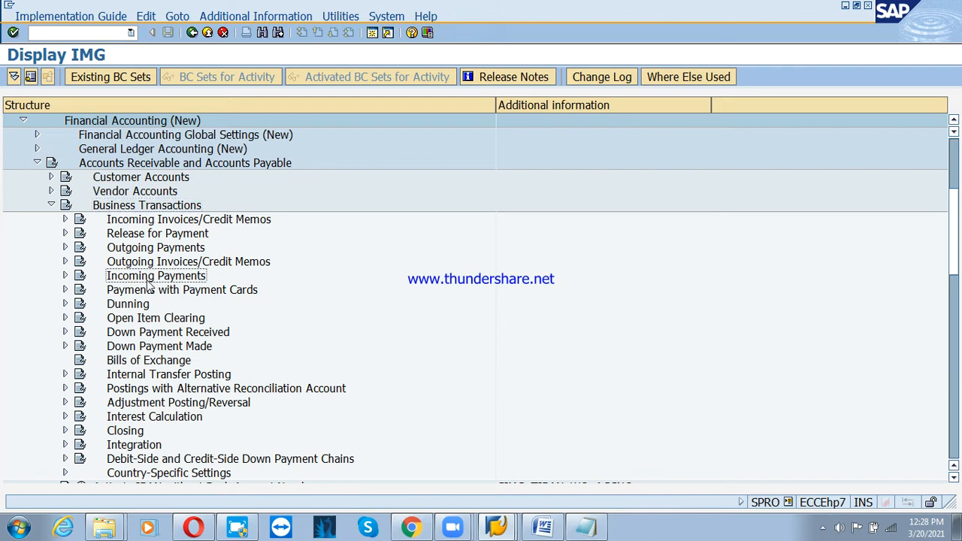
{"action": "left_click", "coordinate": [65, 275]}
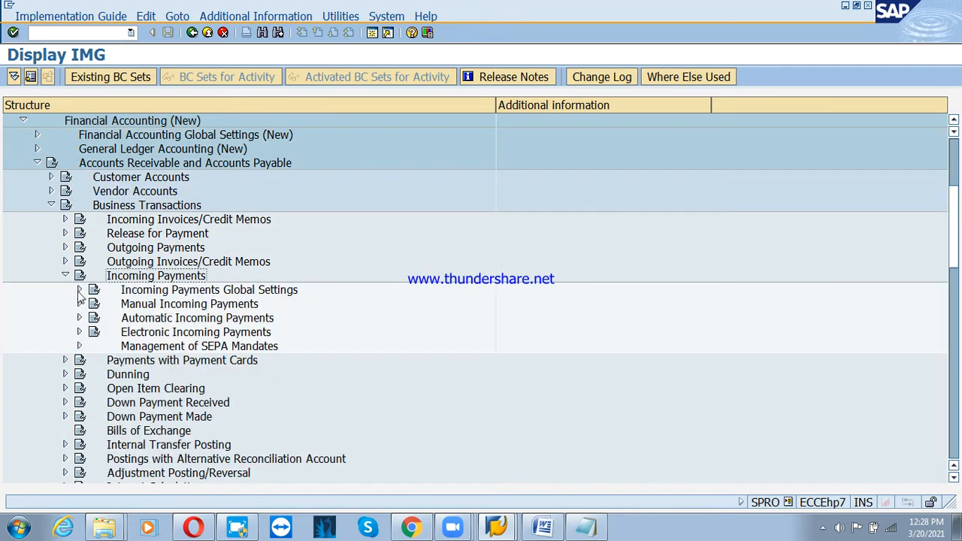
{"action": "left_click", "coordinate": [161, 293]}
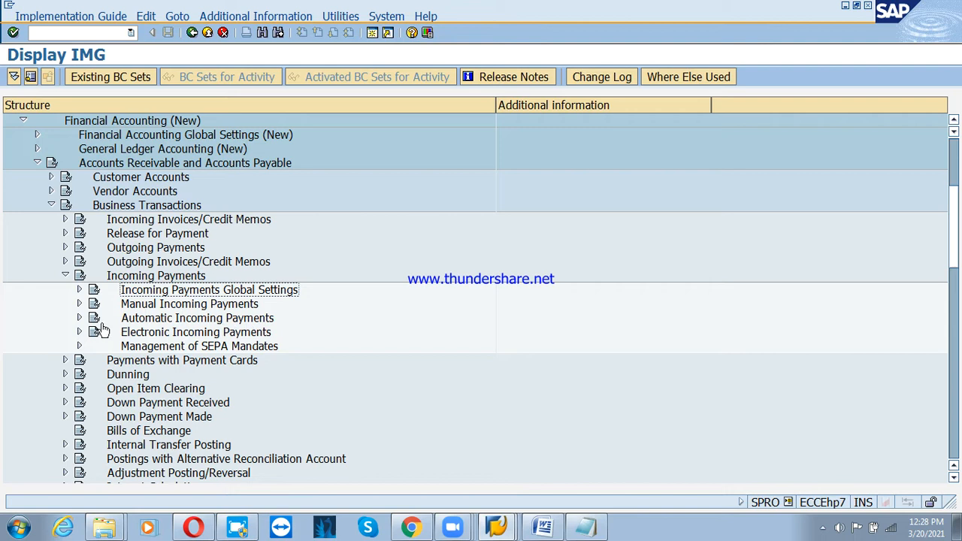
{"action": "left_click", "coordinate": [79, 290]}
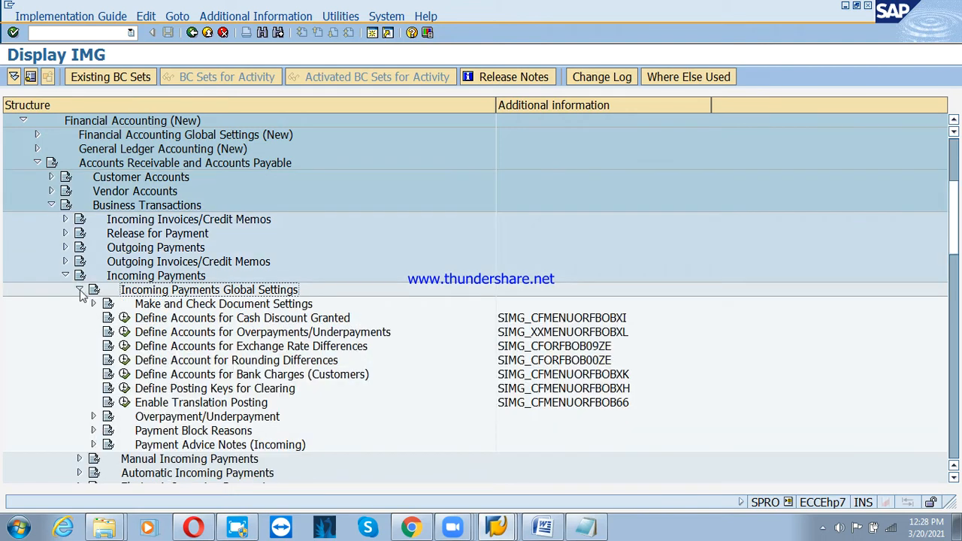
Open Define Accounts for Cash Discount Granted for chart of accounts PSCA and save the posting rules of transaction SKT.
{"action": "left_click", "coordinate": [248, 320]}
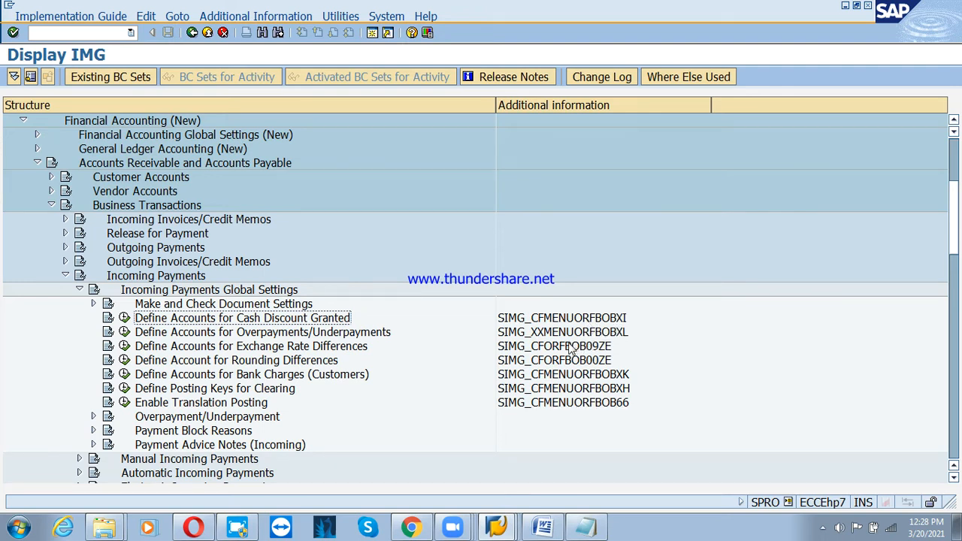
{"action": "left_click", "coordinate": [126, 323]}
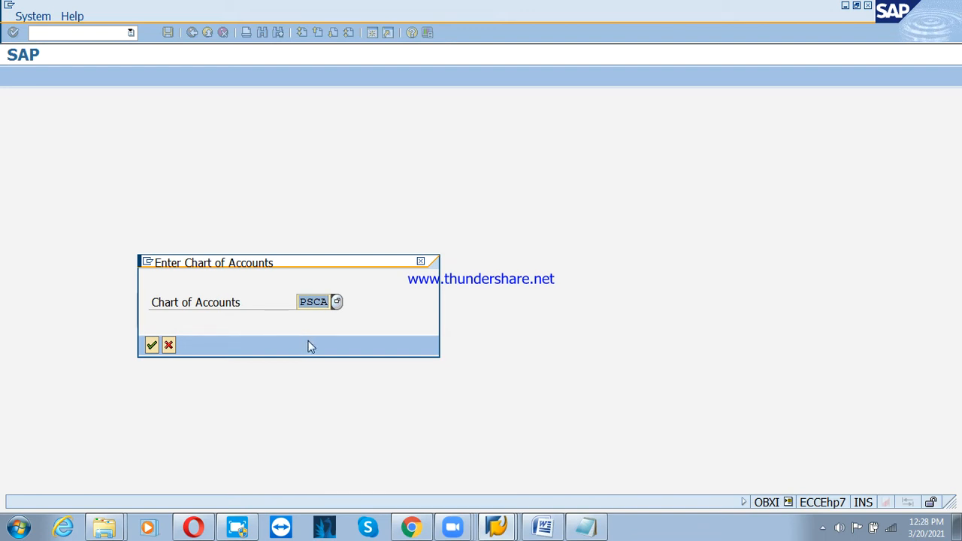
{"action": "left_click", "coordinate": [151, 345]}
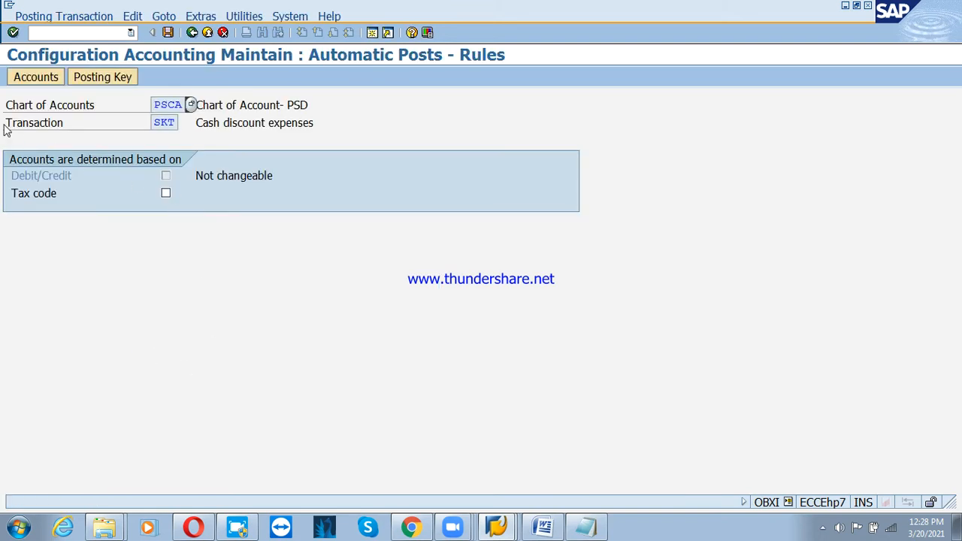
{"action": "double_click", "coordinate": [161, 122]}
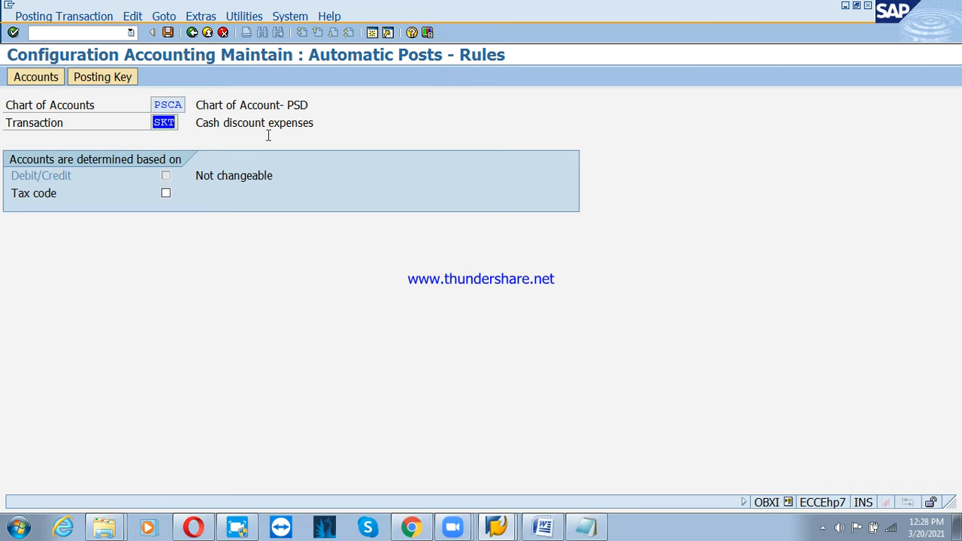
{"action": "left_click_drag", "start_coordinate": [331, 125], "coordinate": [197, 129]}
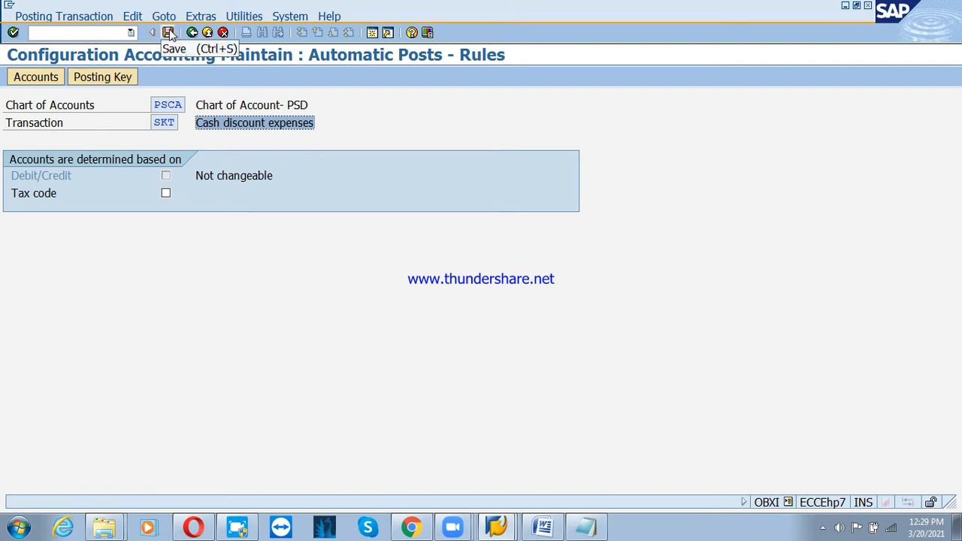
{"action": "left_click", "coordinate": [167, 32]}
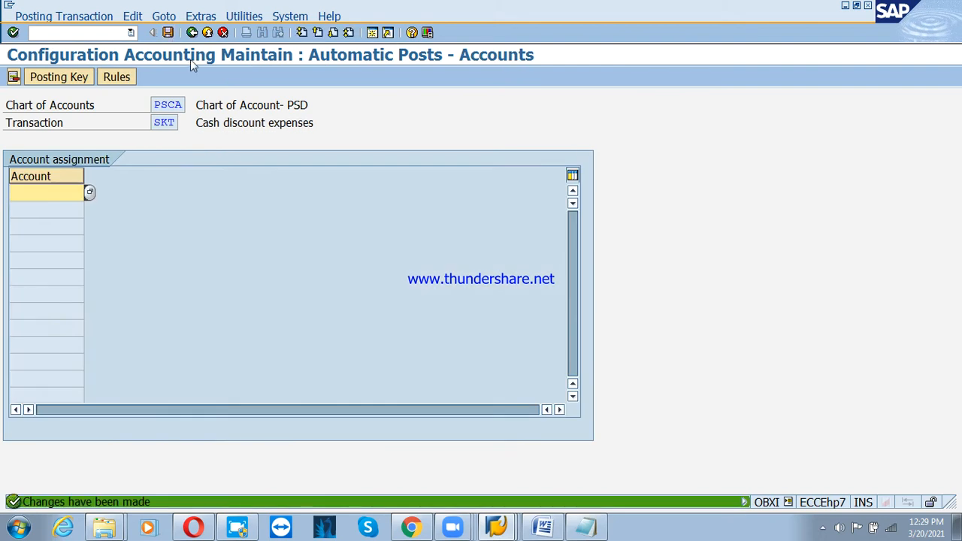
Assign G/L account 400609, Cash discount given A/c, to transaction SKT and save it in the proposed customizing request.
{"action": "left_click", "coordinate": [90, 193]}
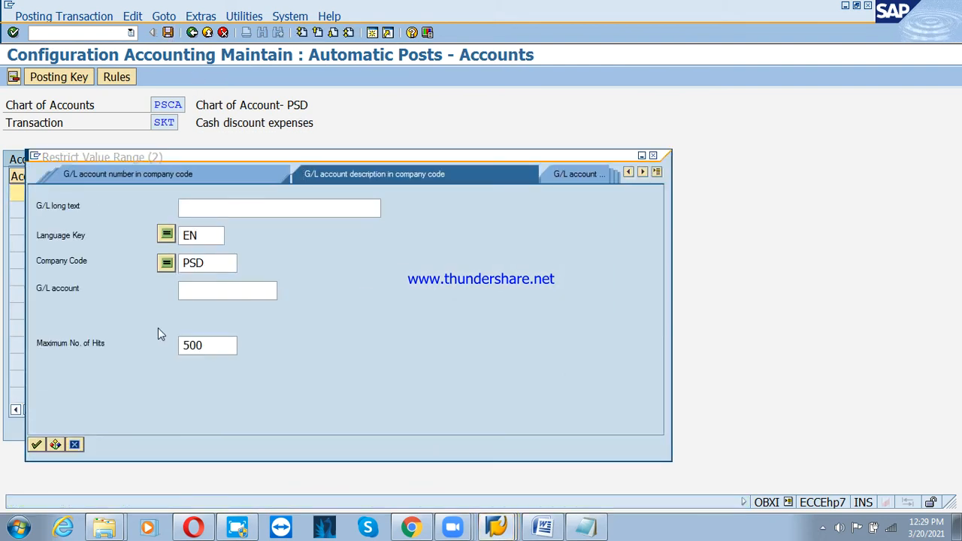
{"action": "left_click", "coordinate": [50, 445]}
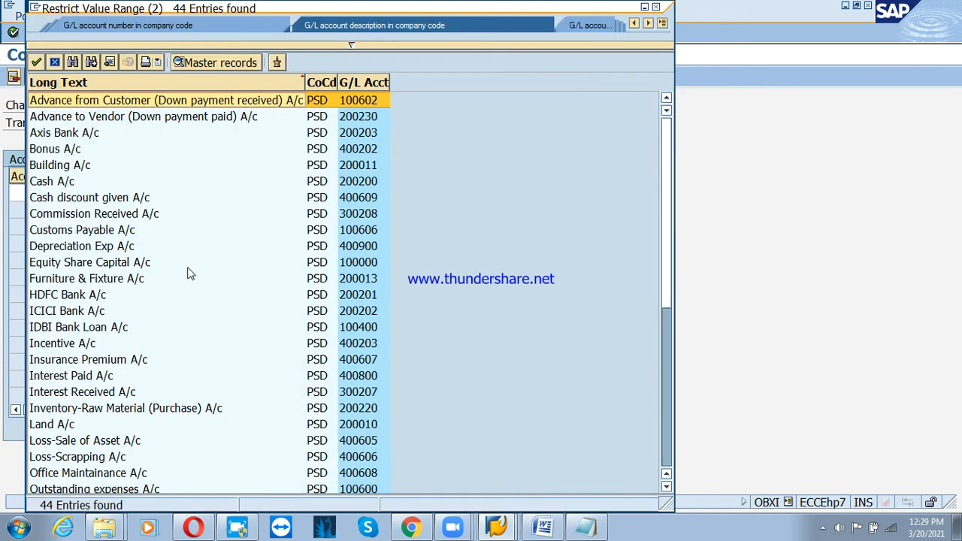
{"action": "left_click", "coordinate": [110, 24]}
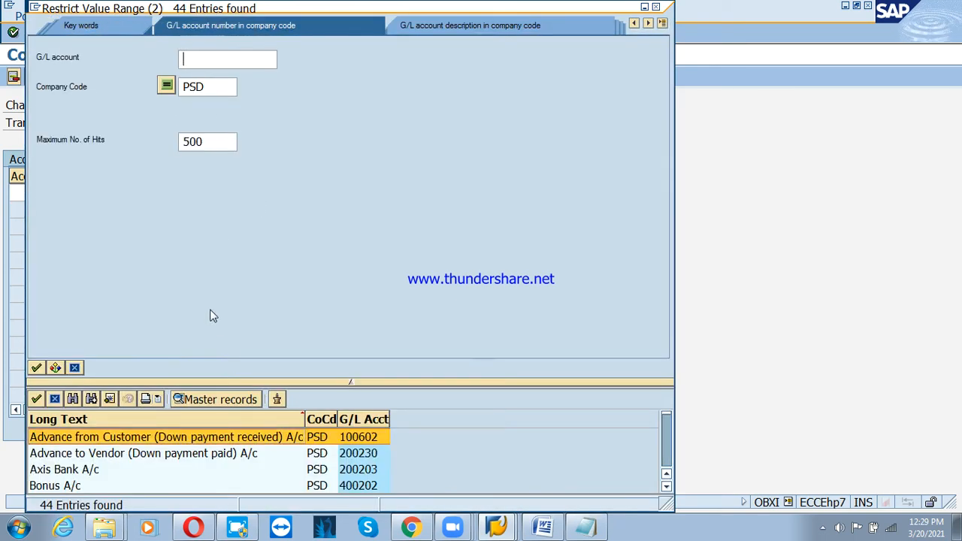
{"action": "key", "text": "Return"}
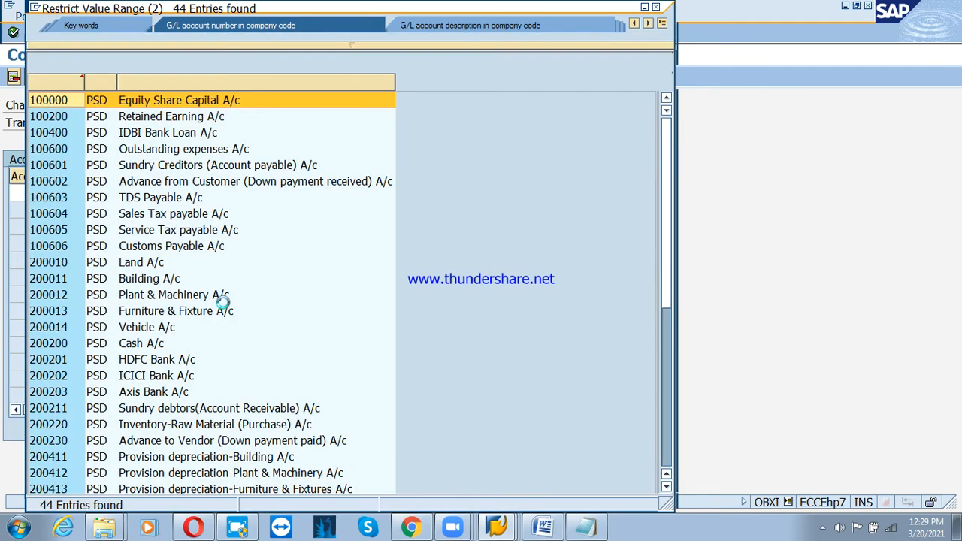
{"action": "scroll", "coordinate": [204, 351], "scroll_direction": "down", "scroll_amount": 4}
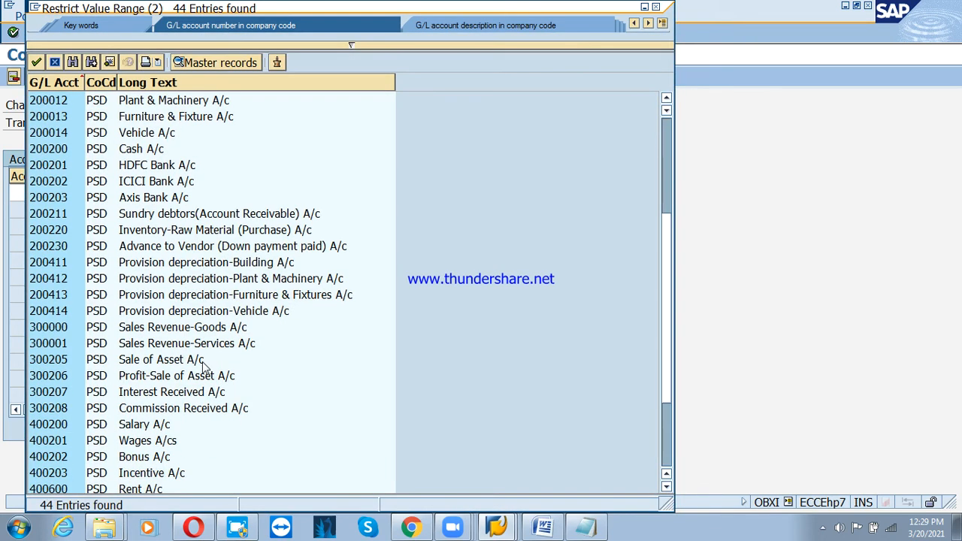
{"action": "scroll", "coordinate": [202, 361], "scroll_direction": "down", "scroll_amount": 2}
{"action": "scroll", "coordinate": [202, 369], "scroll_direction": "down", "scroll_amount": 1}
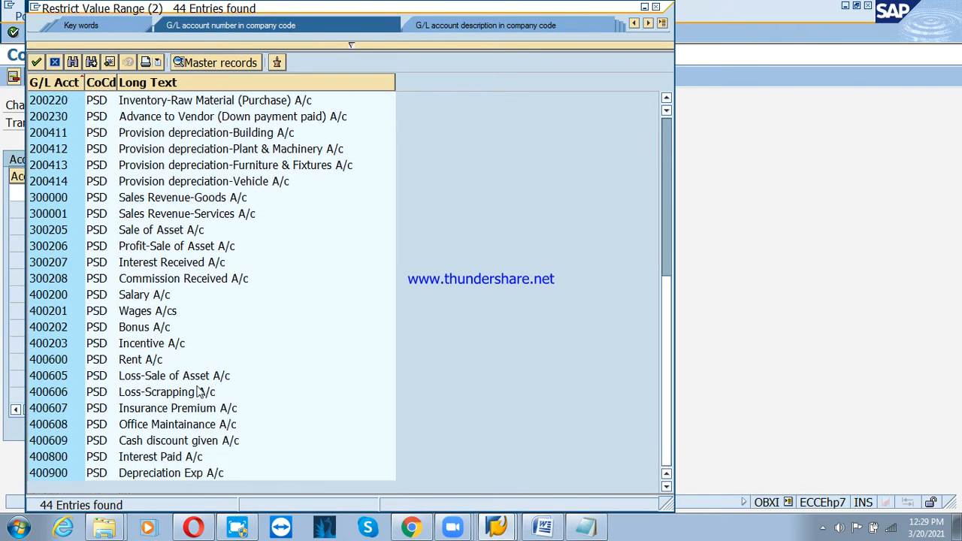
{"action": "left_click", "coordinate": [174, 442]}
{"action": "double_click", "coordinate": [176, 442]}
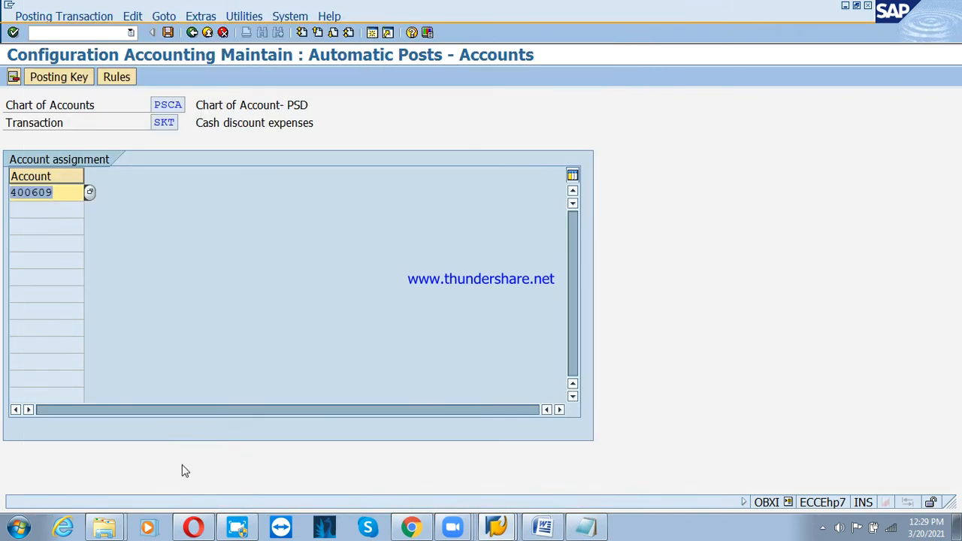
{"action": "left_click", "coordinate": [168, 33]}
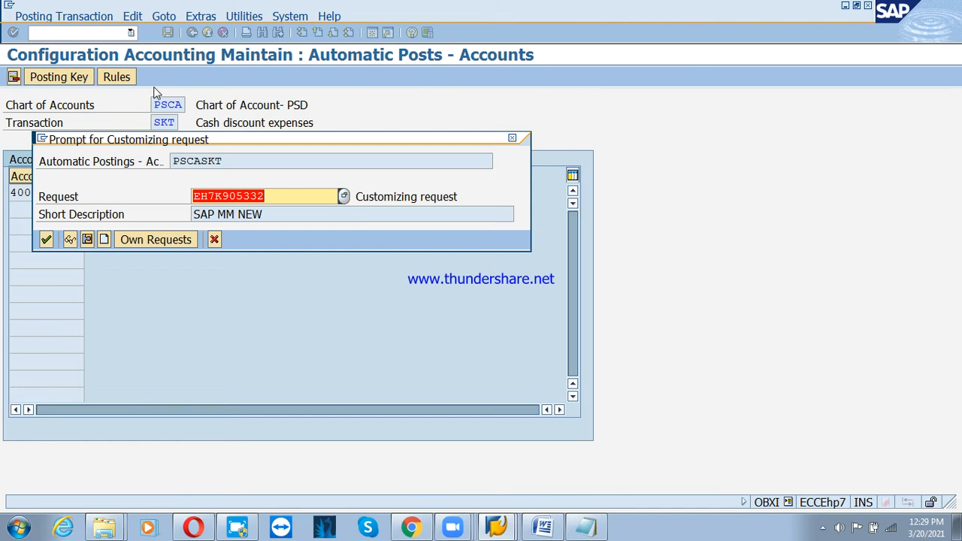
{"action": "left_click", "coordinate": [47, 239]}
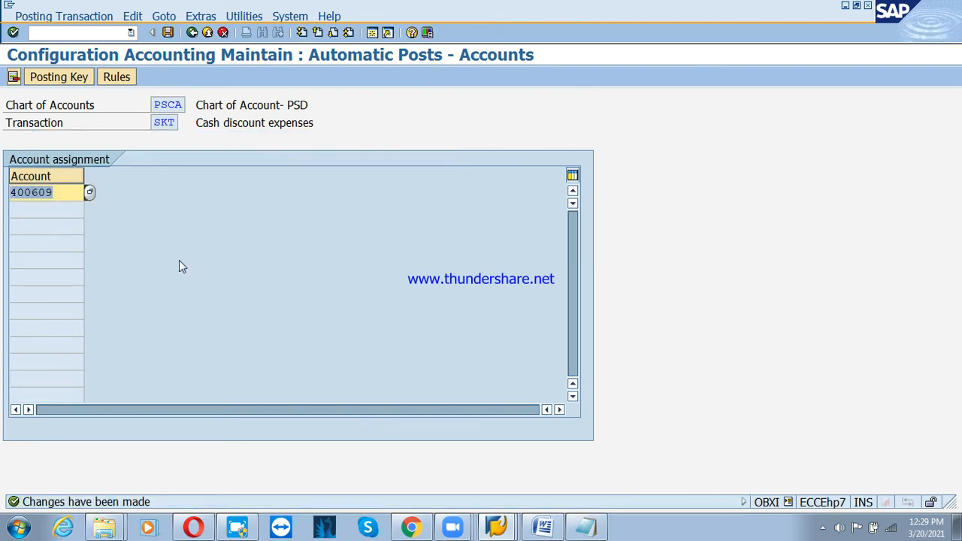
Review the listed discount calculation configuration steps in the Notepad notes and return to the SAP account assignment.
{"action": "left_click", "coordinate": [585, 526]}
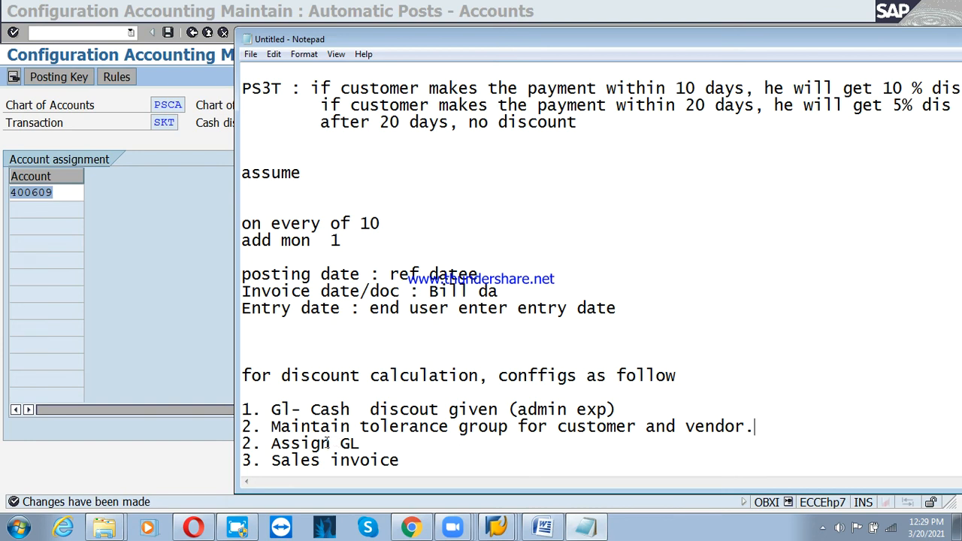
{"action": "scroll", "coordinate": [329, 443], "scroll_direction": "down", "scroll_amount": 1}
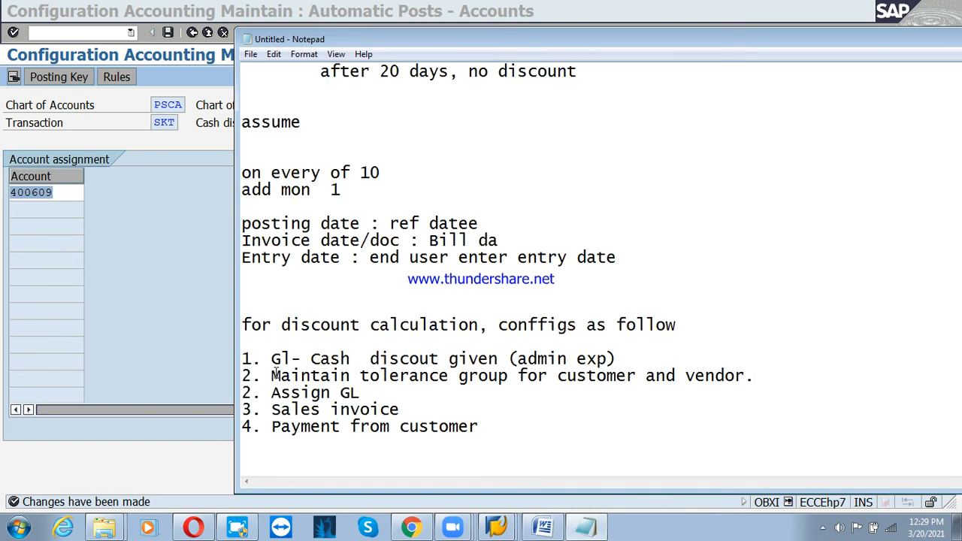
{"action": "left_click", "coordinate": [167, 314]}
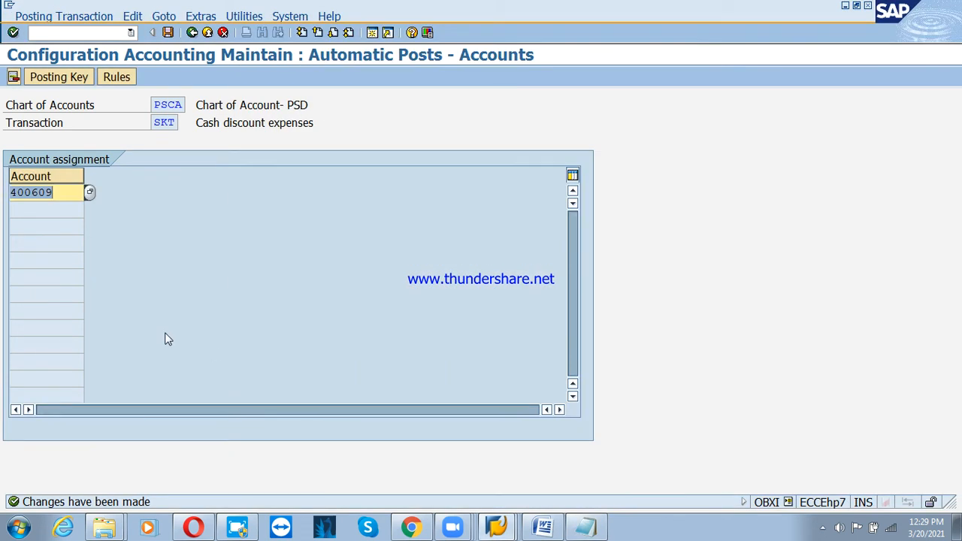
Return from the SKT account assignment to the IMG structure and collapse Incoming Payments with its Global Settings.
{"action": "left_click", "coordinate": [193, 37]}
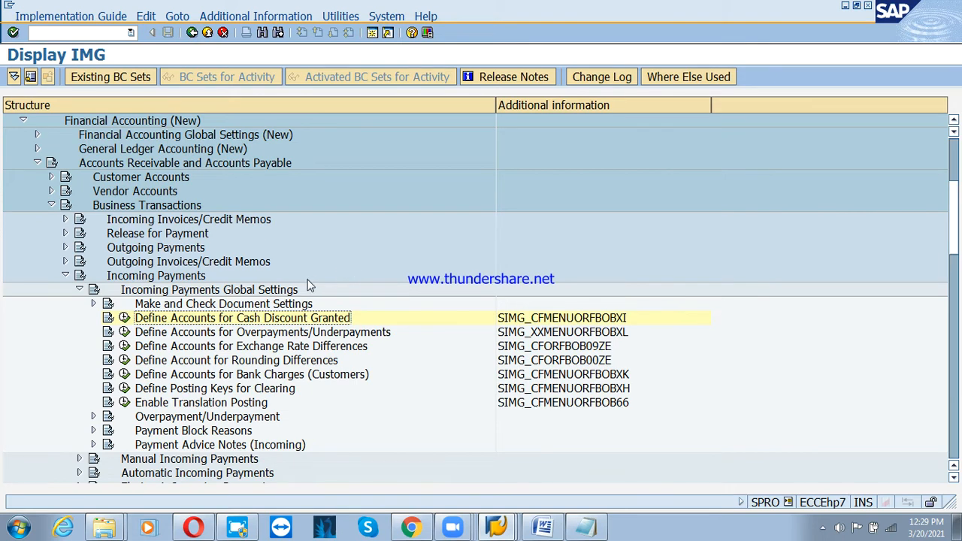
{"action": "left_click", "coordinate": [78, 291]}
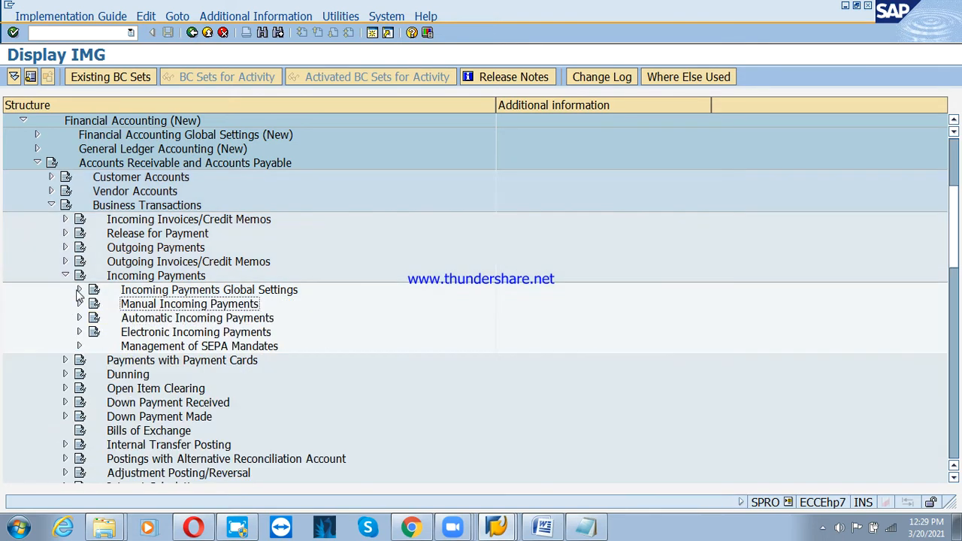
{"action": "left_click", "coordinate": [65, 277]}
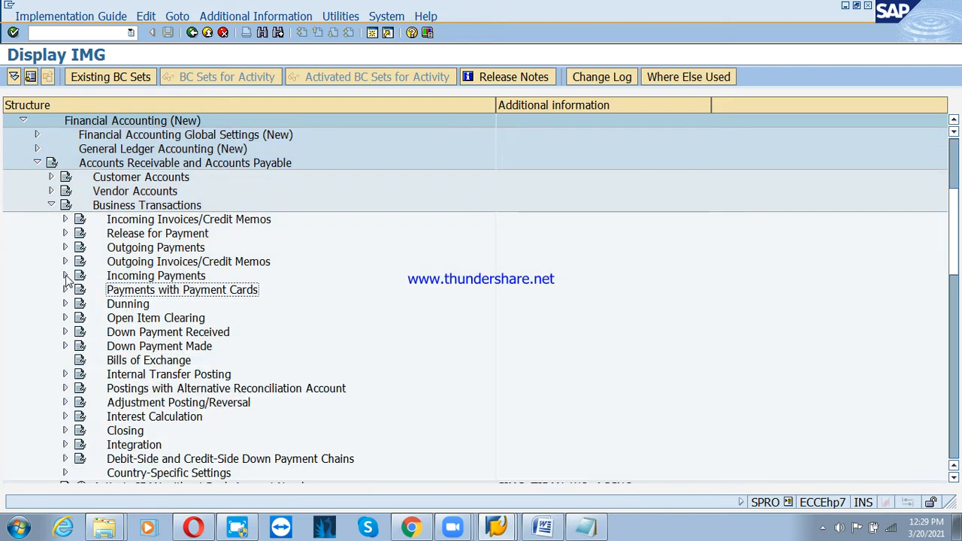
{"action": "left_click", "coordinate": [122, 166]}
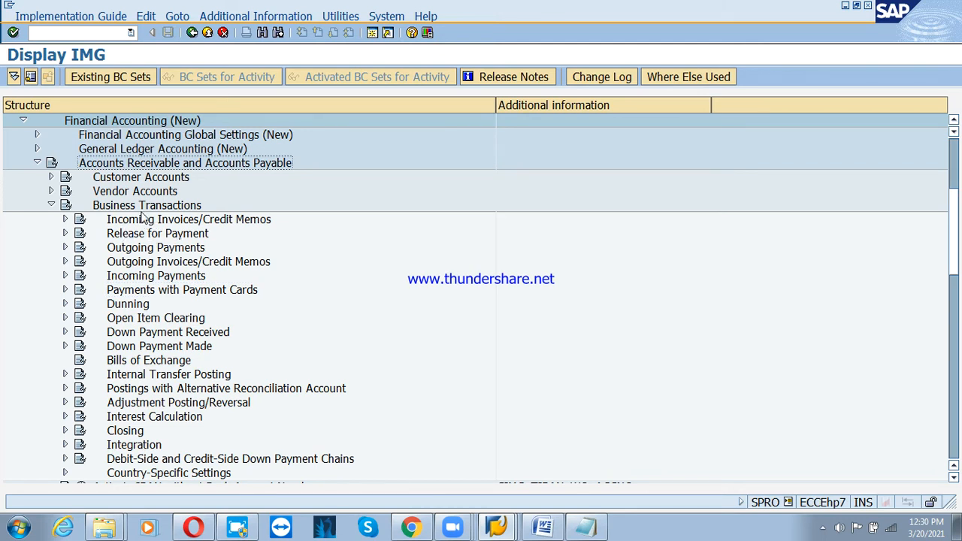
{"action": "left_click", "coordinate": [122, 209]}
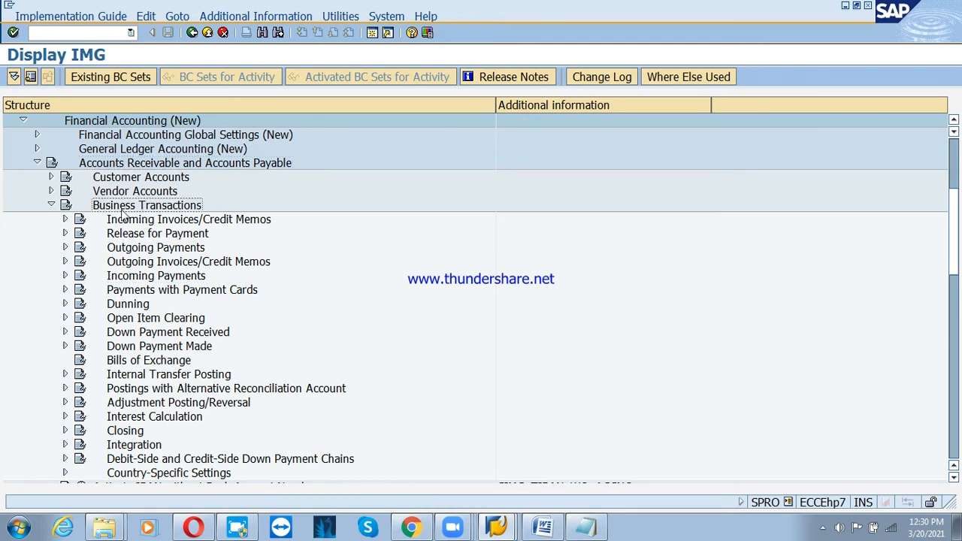
{"action": "left_click", "coordinate": [159, 249]}
{"action": "left_click", "coordinate": [162, 262]}
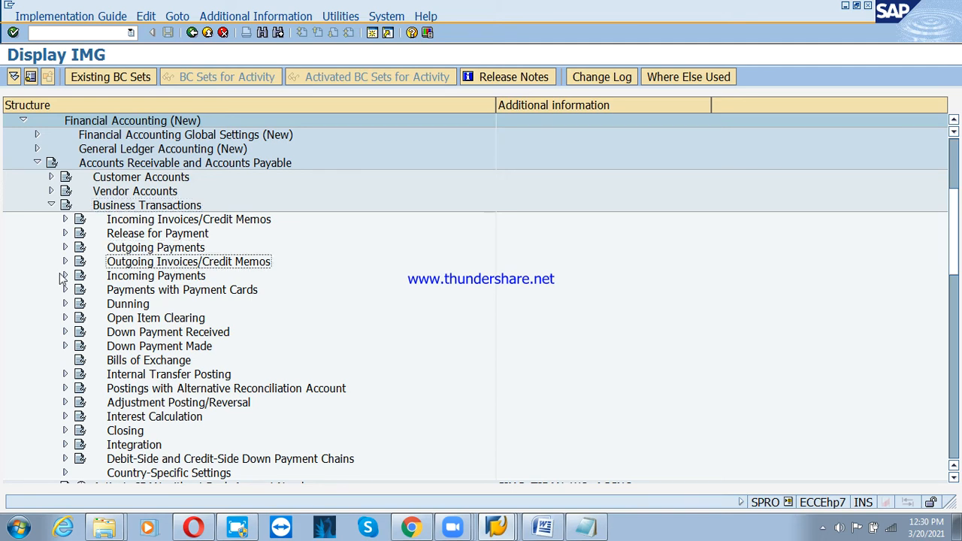
Expand Outgoing Payments down to the Manual Outgoing Payments activities, leaving Automatic Outgoing Payments collapsed.
{"action": "left_click", "coordinate": [64, 247]}
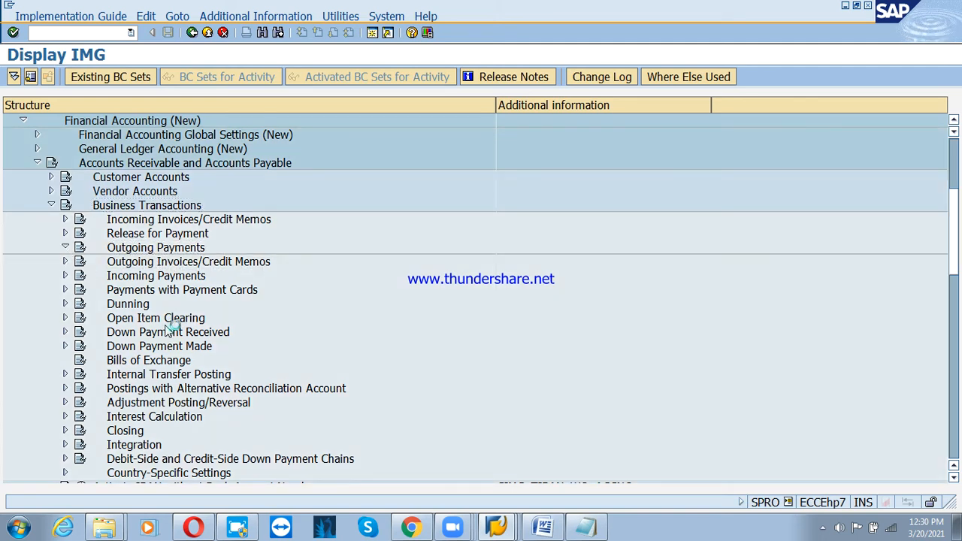
{"action": "left_click", "coordinate": [143, 292]}
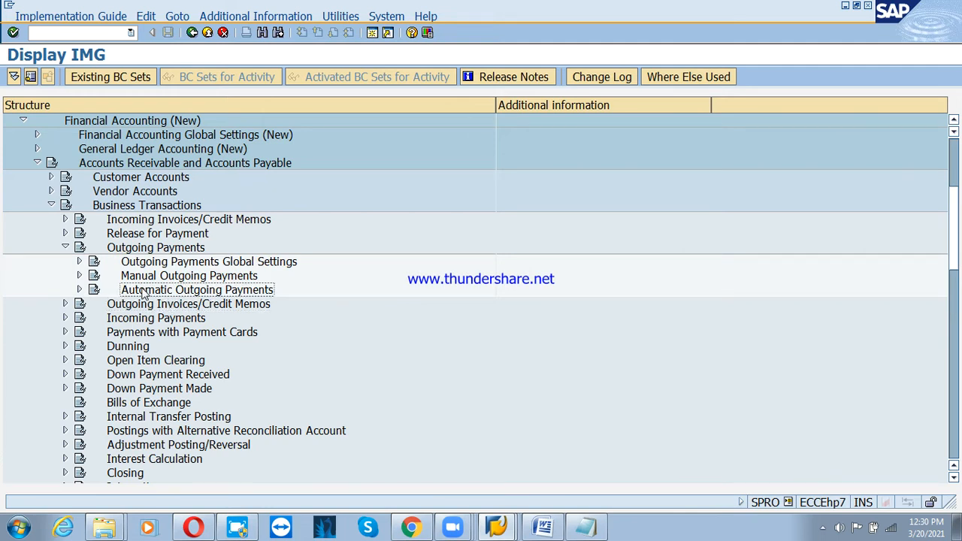
{"action": "left_click", "coordinate": [79, 289]}
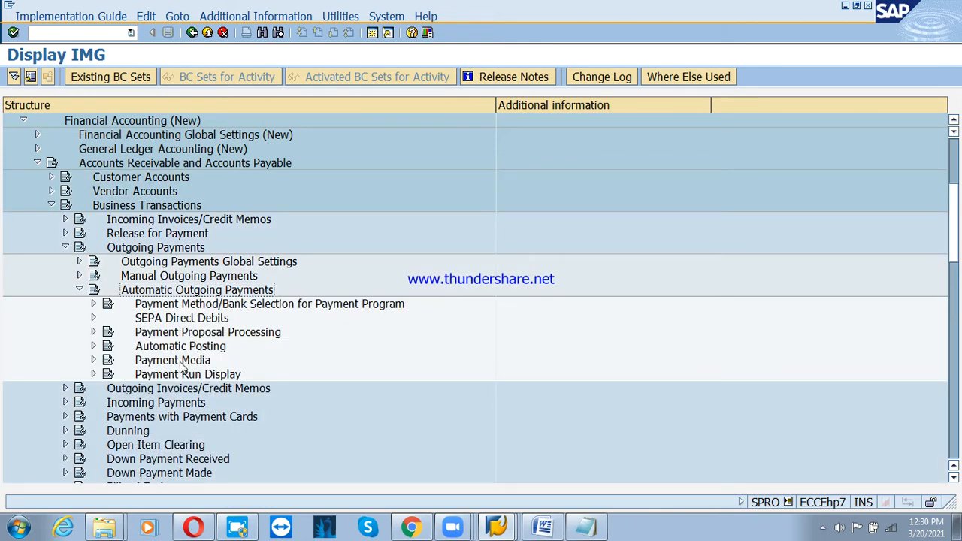
{"action": "left_click", "coordinate": [79, 290]}
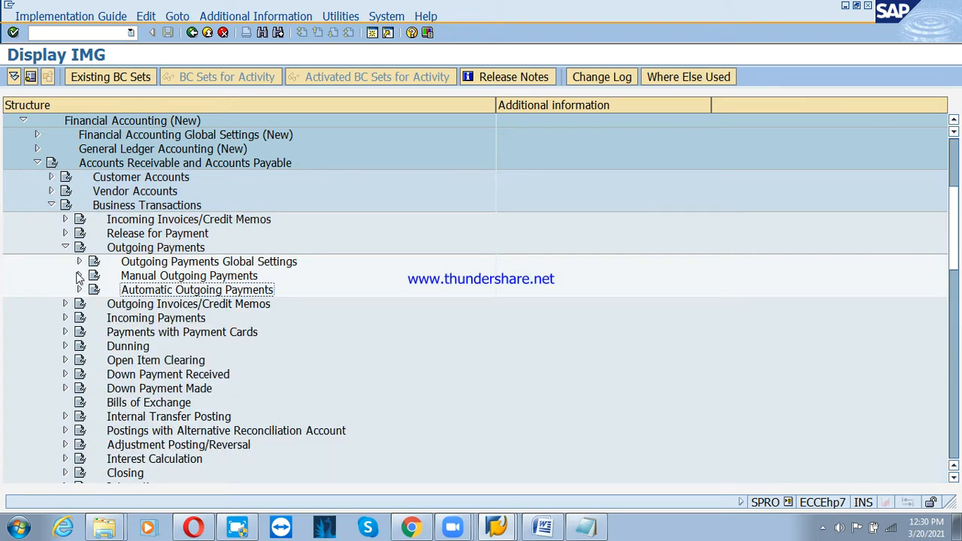
{"action": "left_click", "coordinate": [80, 276]}
{"action": "left_click", "coordinate": [172, 293]}
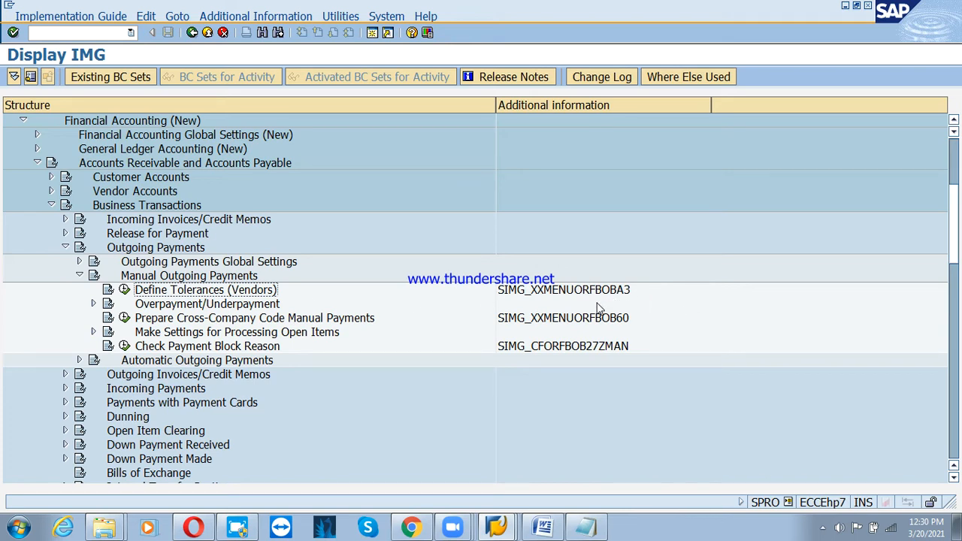
Open Define Tolerances (Vendors) for editing, declining the display-only view of locked data and retrying.
{"action": "left_click", "coordinate": [125, 290]}
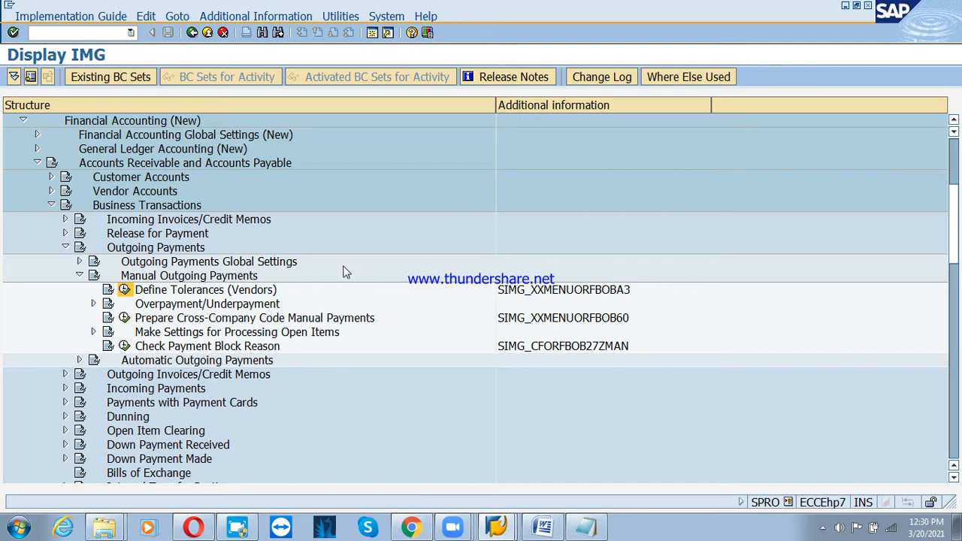
{"action": "left_click", "coordinate": [124, 290]}
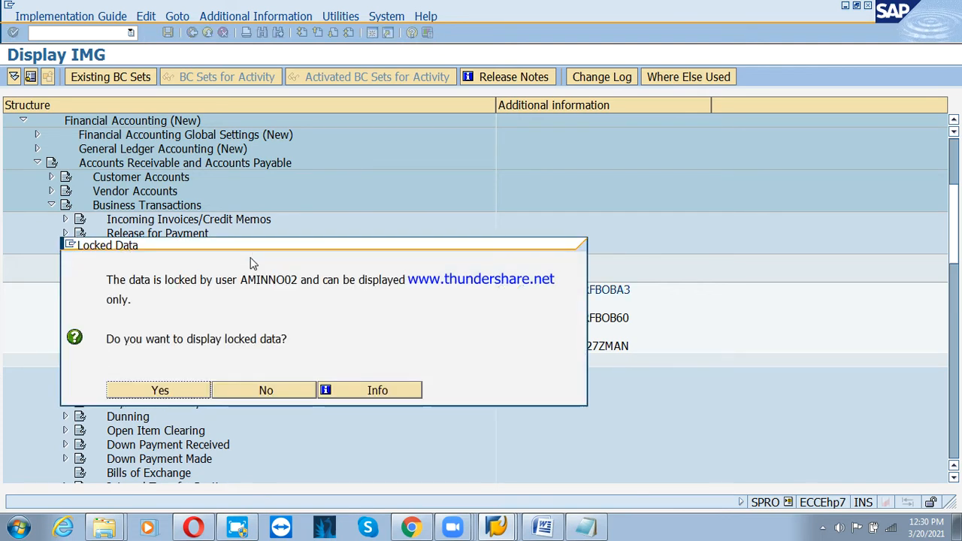
{"action": "left_click", "coordinate": [294, 397]}
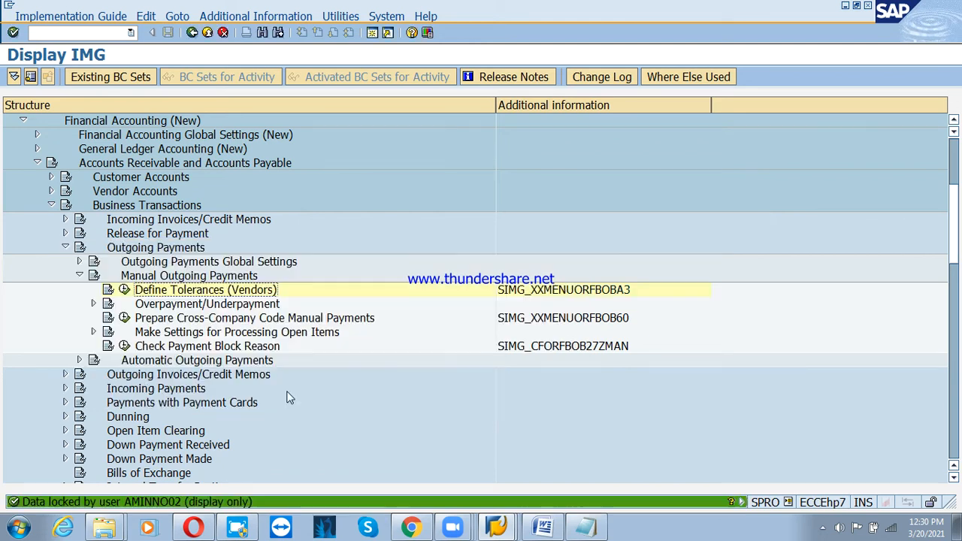
{"action": "left_click", "coordinate": [127, 292]}
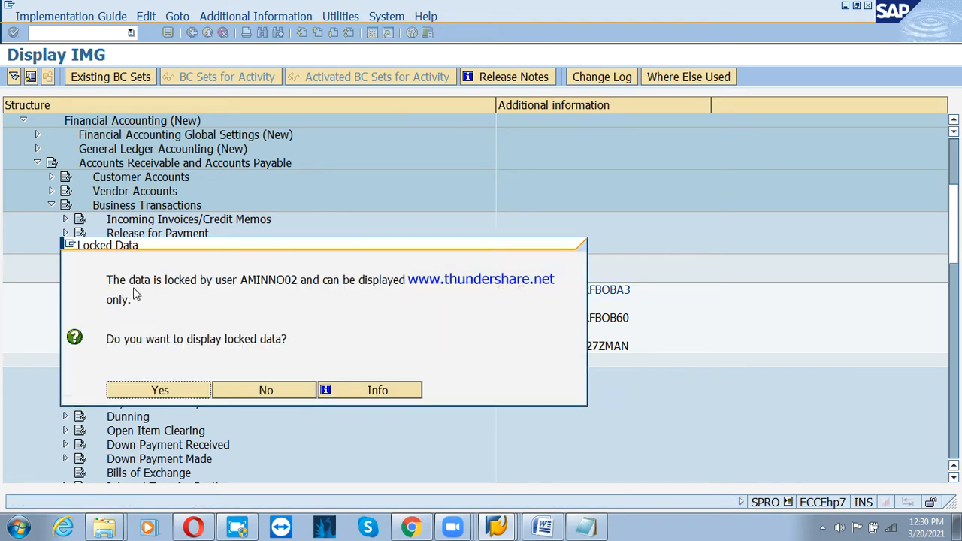
{"action": "left_click", "coordinate": [271, 390]}
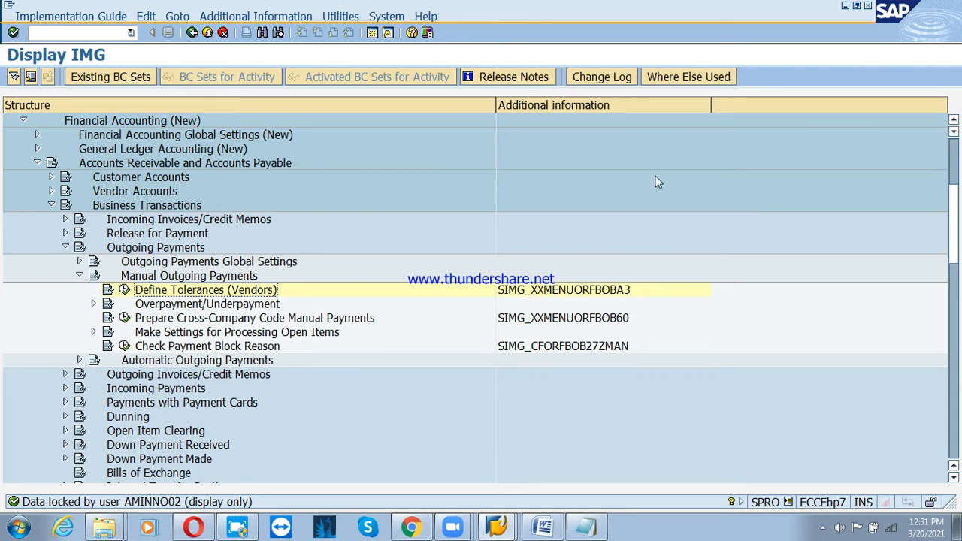
{"action": "left_click", "coordinate": [124, 291]}
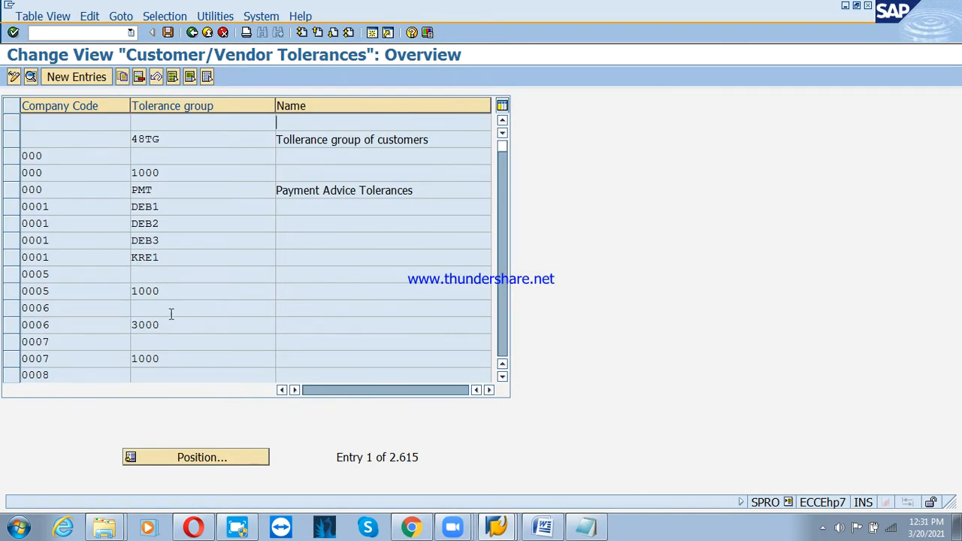
Try to add tolerance group PSD, named TOLERANCE GRP-PSD, for company code PSD, and discard the entry.
{"action": "left_click", "coordinate": [74, 80]}
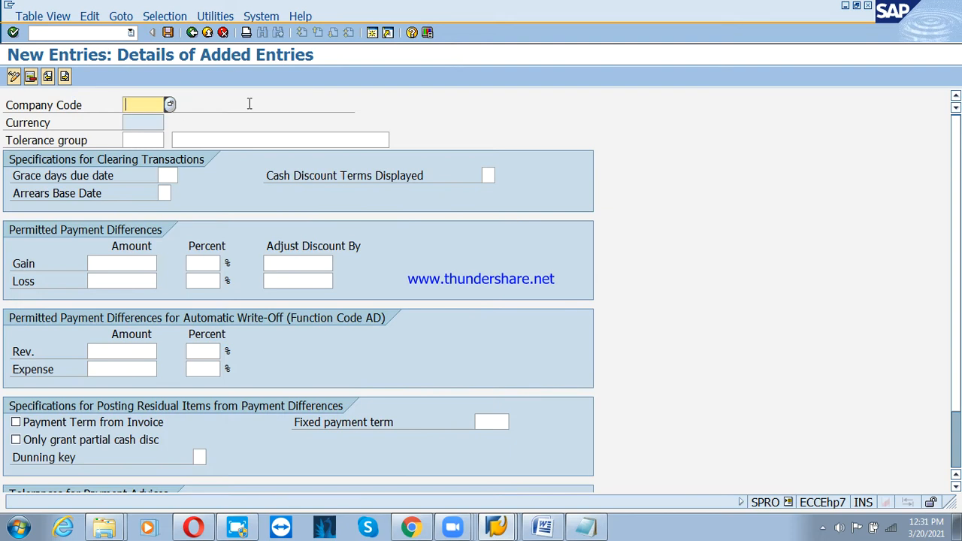
{"action": "type", "text": "PSD"}
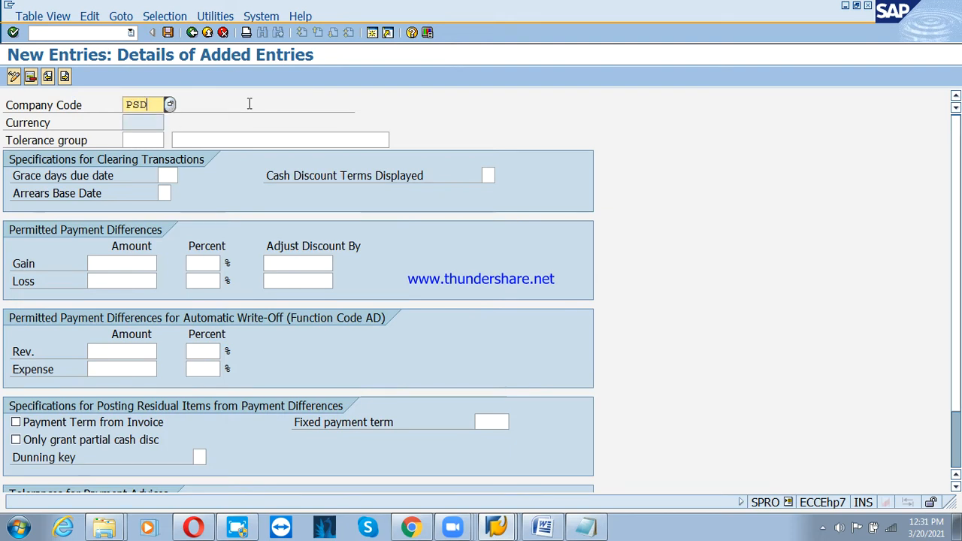
{"action": "key", "text": "Tab"}
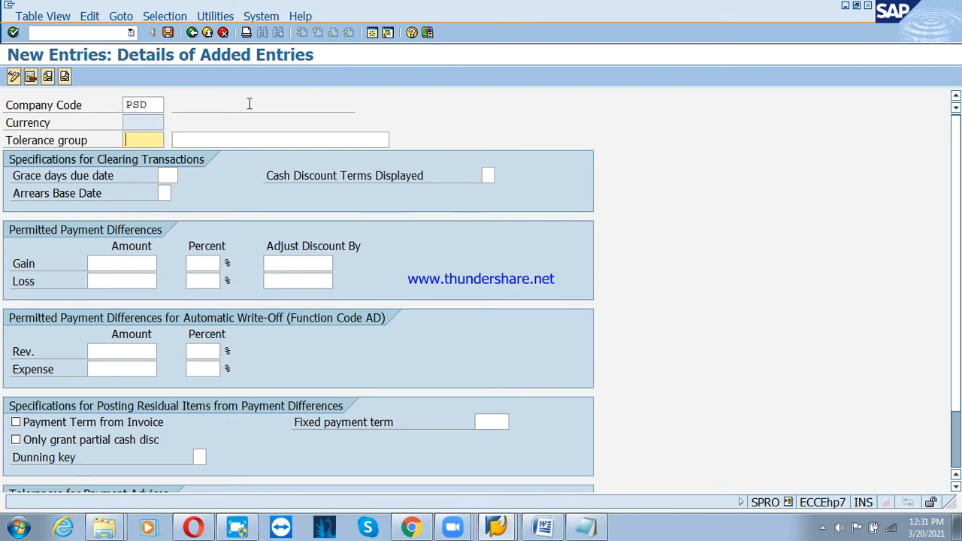
{"action": "type", "text": "PSD"}
{"action": "key", "text": "Tab"}
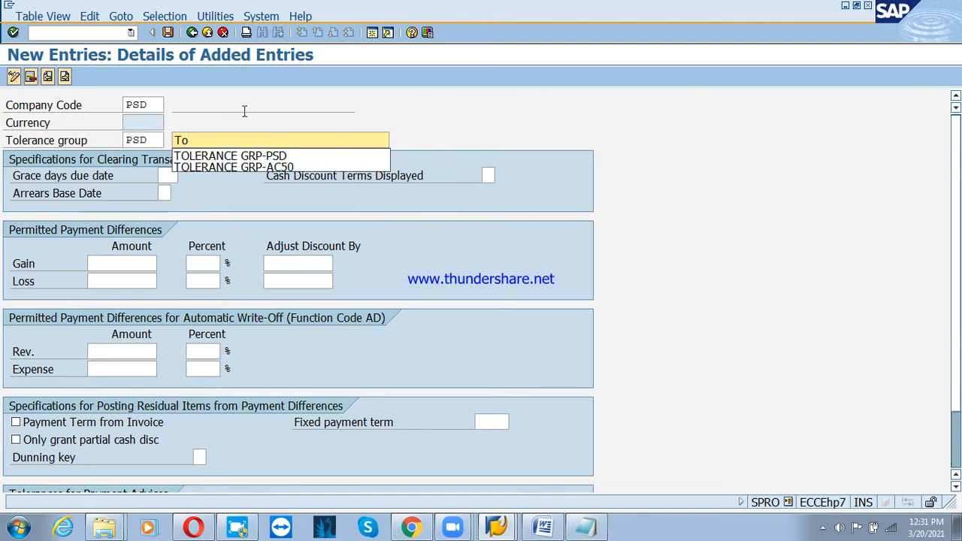
{"action": "key", "text": "Down"}
{"action": "key", "text": "Return"}
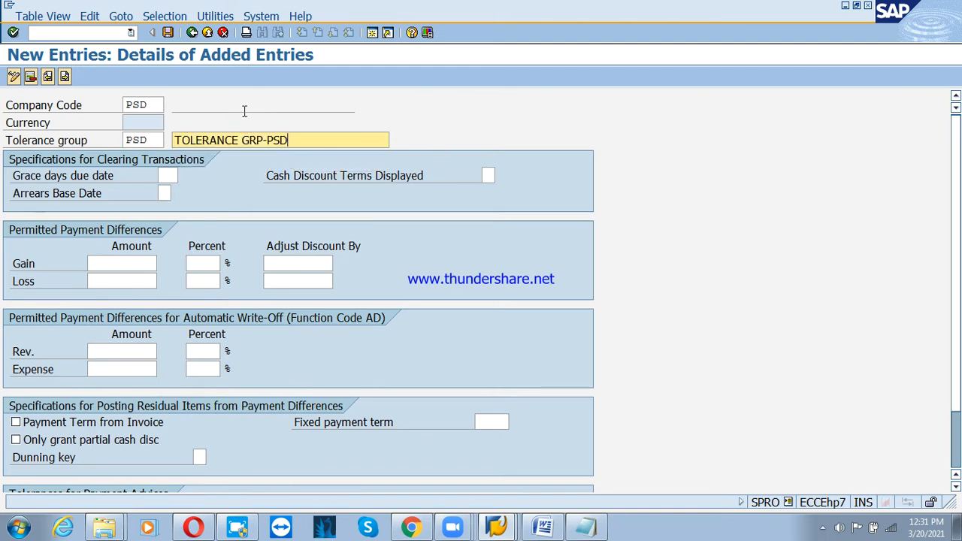
{"action": "key", "text": "BackSpace"}
{"action": "key", "text": "BackSpace"}
{"action": "key", "text": "BackSpace"}
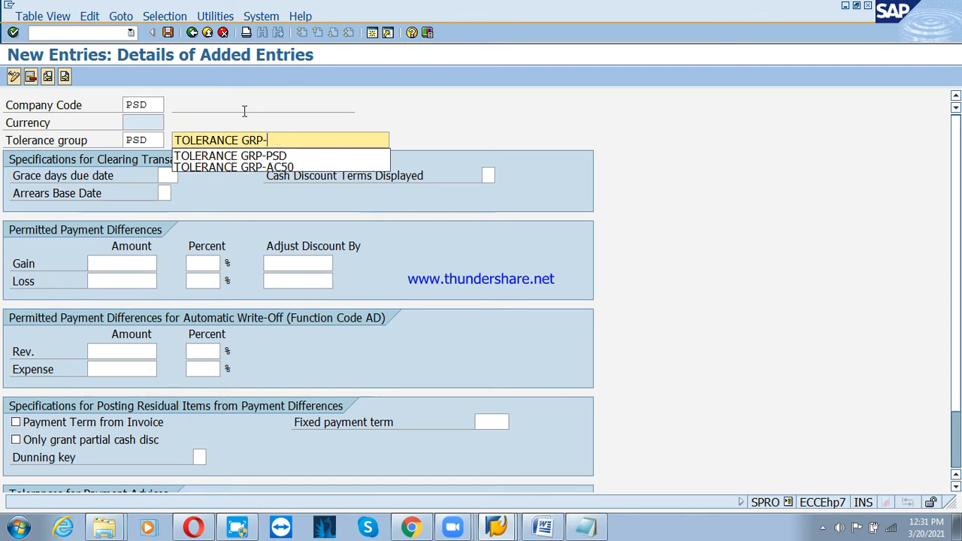
{"action": "key", "text": "Down"}
{"action": "key", "text": "Return"}
{"action": "key", "text": "Return"}
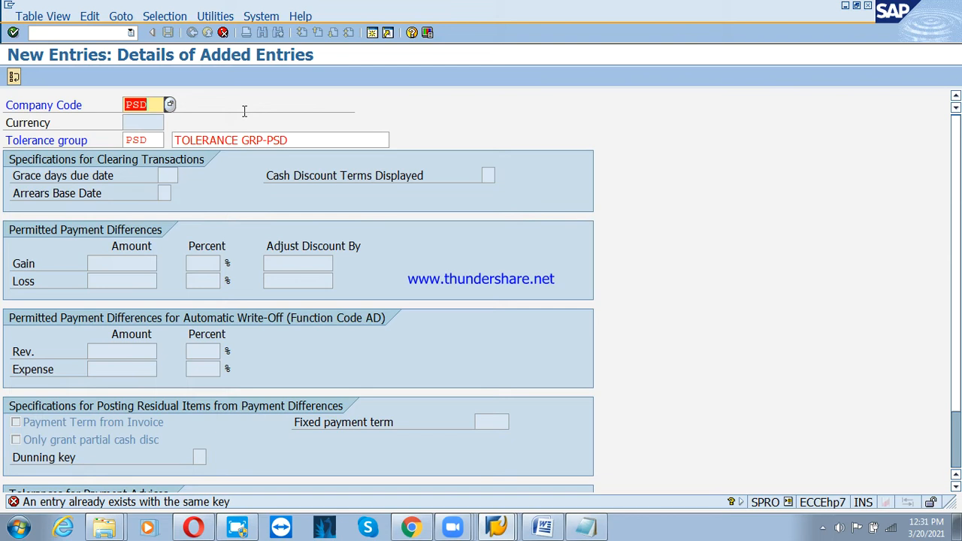
{"action": "left_click", "coordinate": [223, 32]}
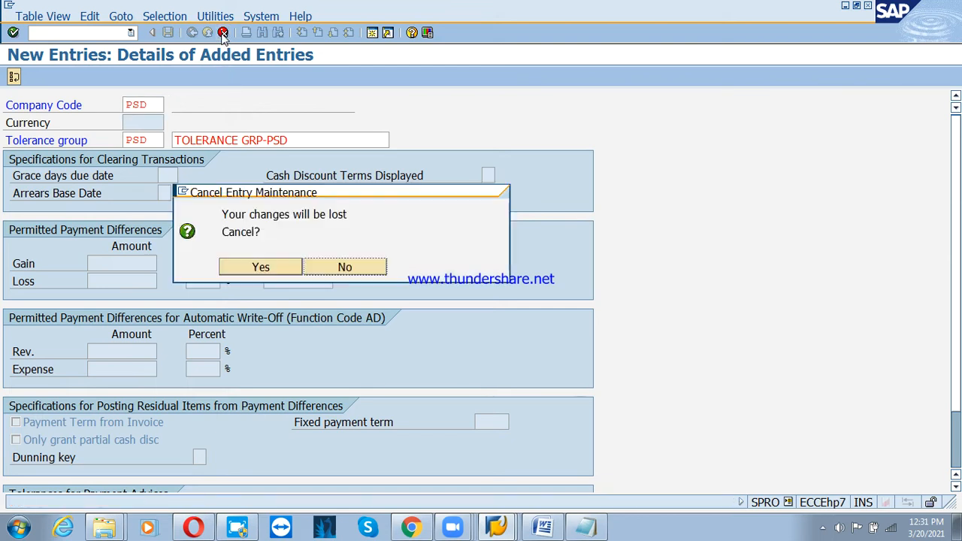
{"action": "left_click", "coordinate": [257, 266]}
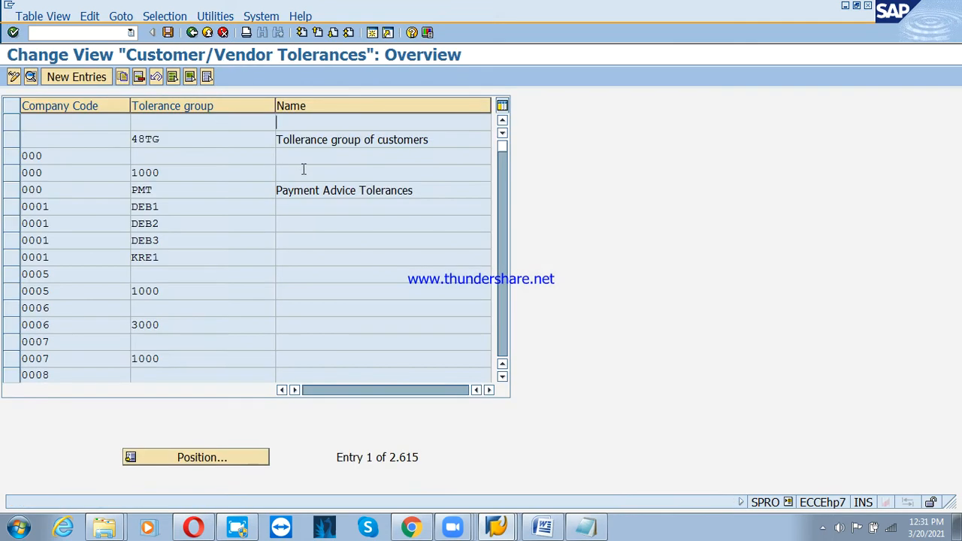
Locate company code PSD in the tolerances overview, inspect the details of its tolerance group, and return to the IMG structure.
{"action": "left_click", "coordinate": [223, 459]}
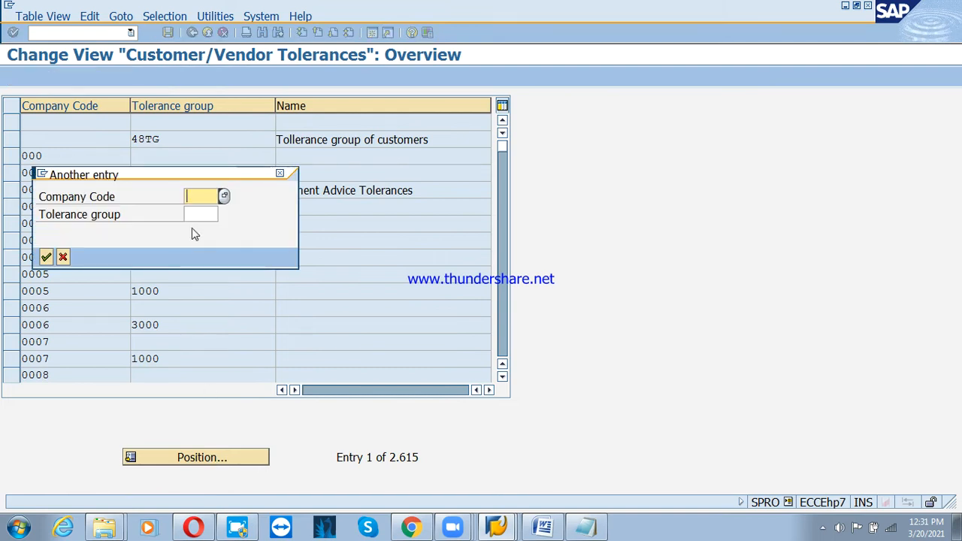
{"action": "type", "text": "psd"}
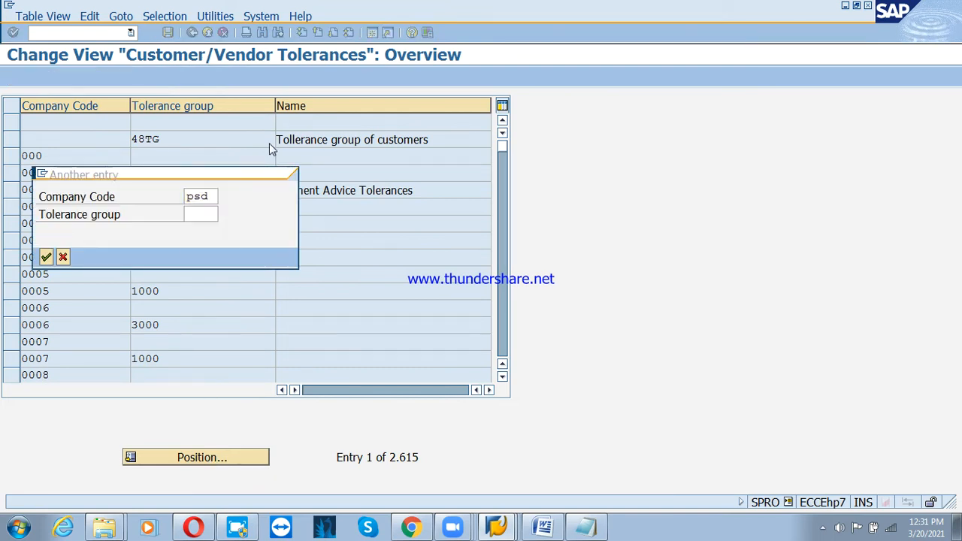
{"action": "key", "text": "Return"}
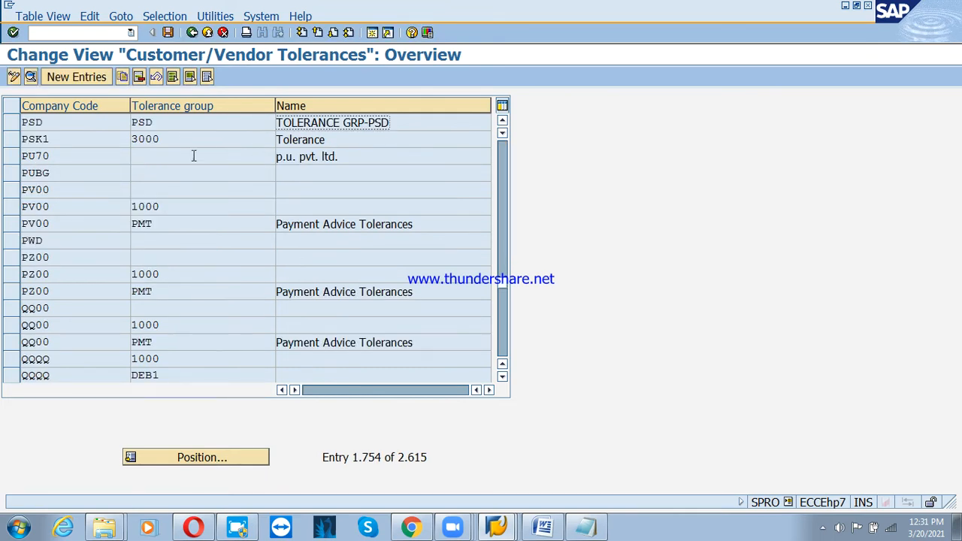
{"action": "double_click", "coordinate": [176, 122]}
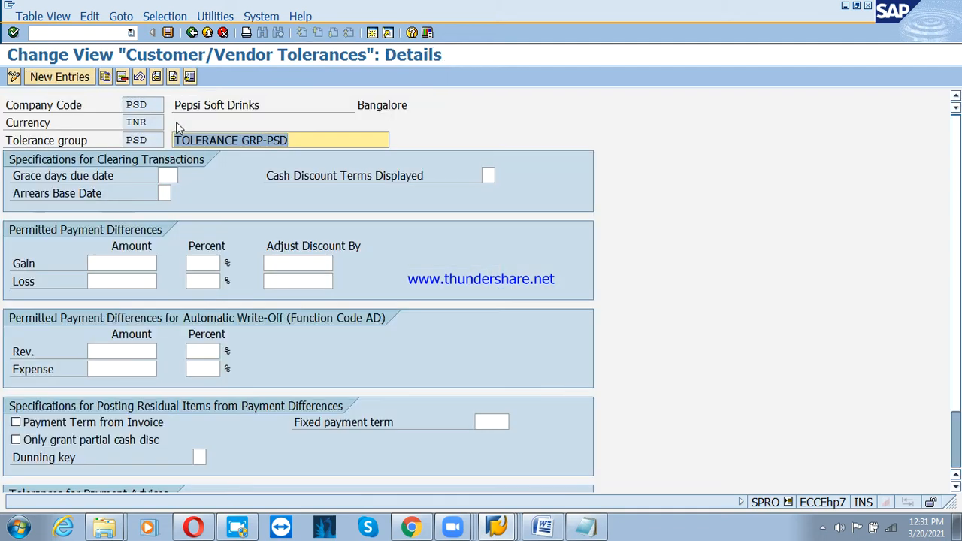
{"action": "left_click", "coordinate": [208, 32]}
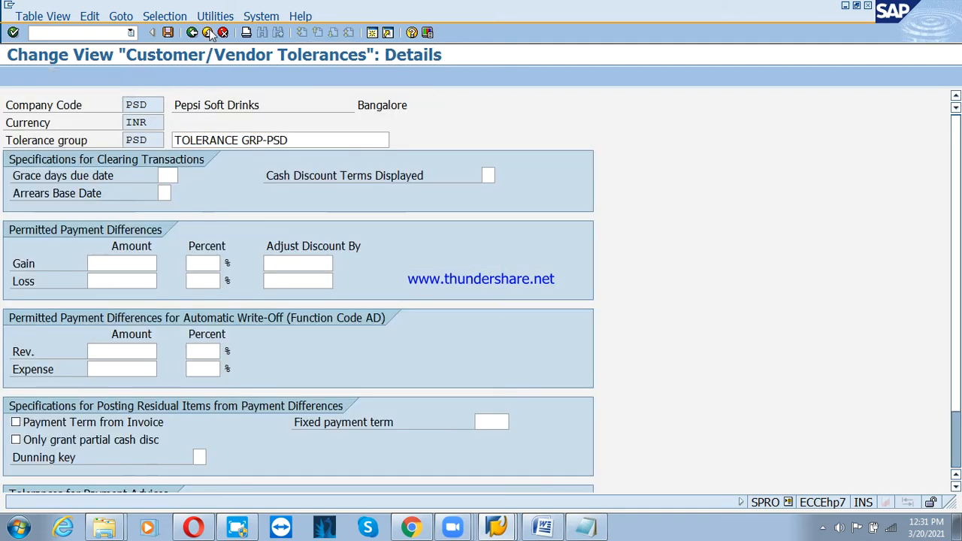
Leave the G/L account display in the other session and open customer KLE Industries Ltd for change in company code PSD.
{"action": "left_click", "coordinate": [512, 522]}
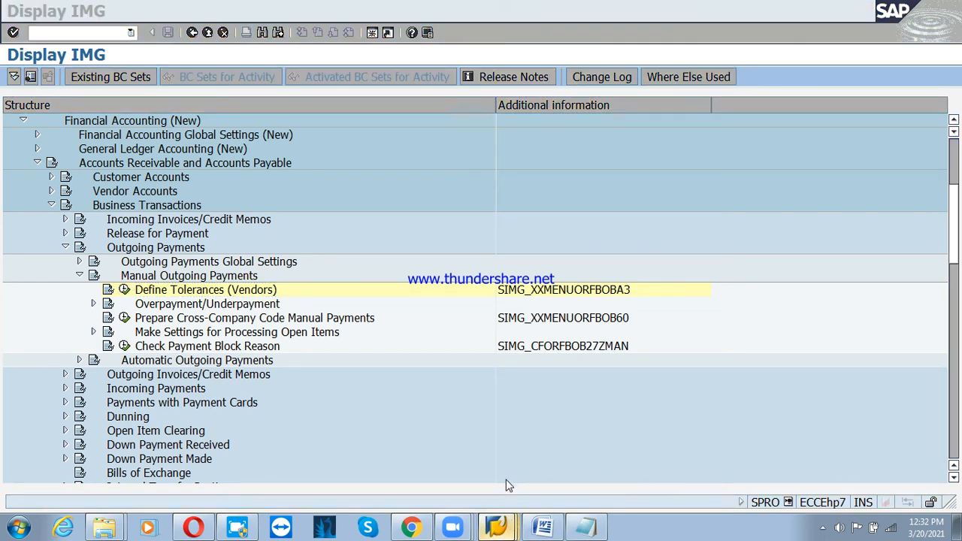
{"action": "left_click", "coordinate": [506, 481]}
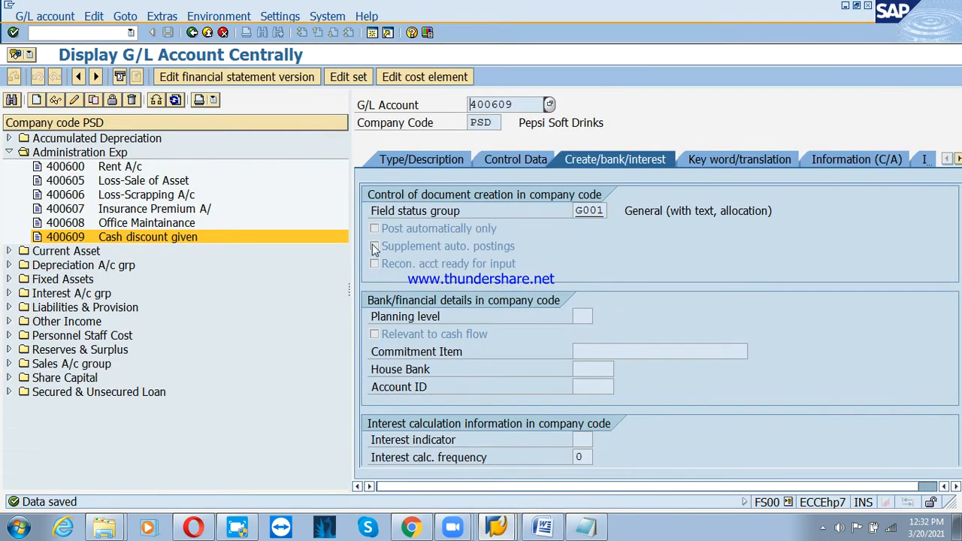
{"action": "left_click", "coordinate": [210, 34]}
{"action": "left_click", "coordinate": [133, 344]}
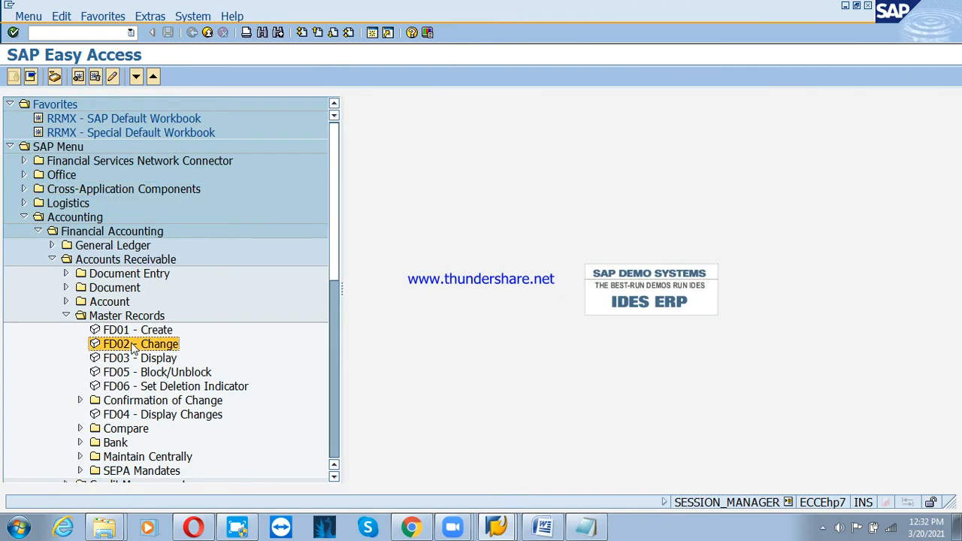
{"action": "double_click", "coordinate": [133, 344]}
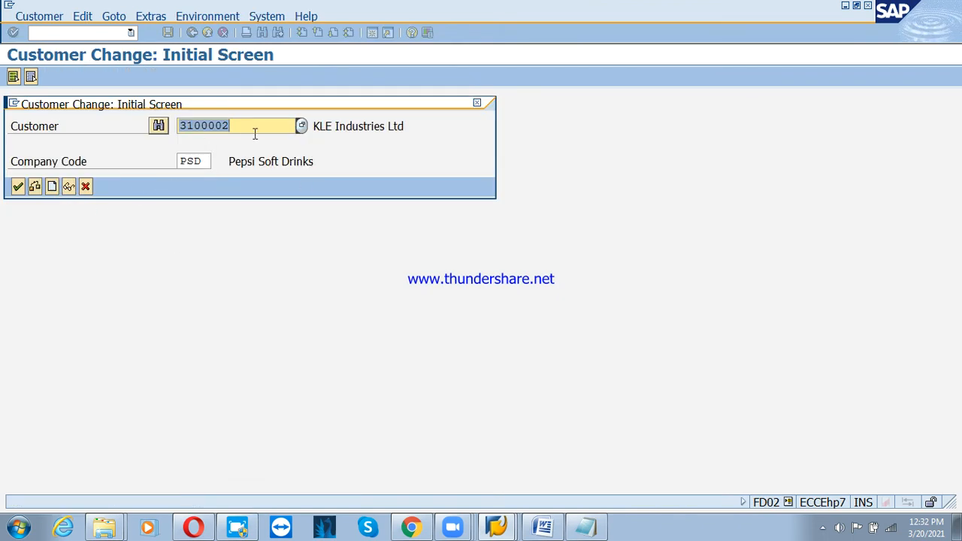
{"action": "left_click", "coordinate": [18, 186]}
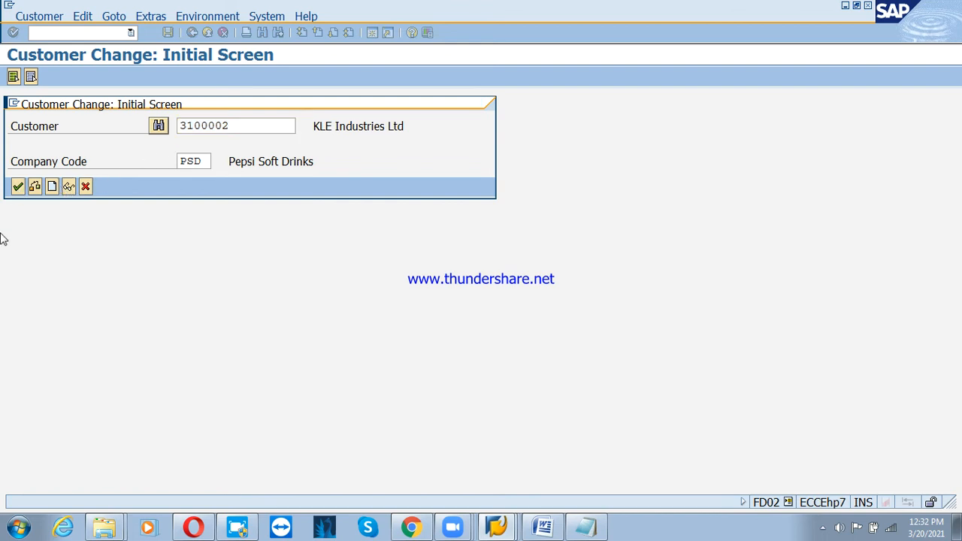
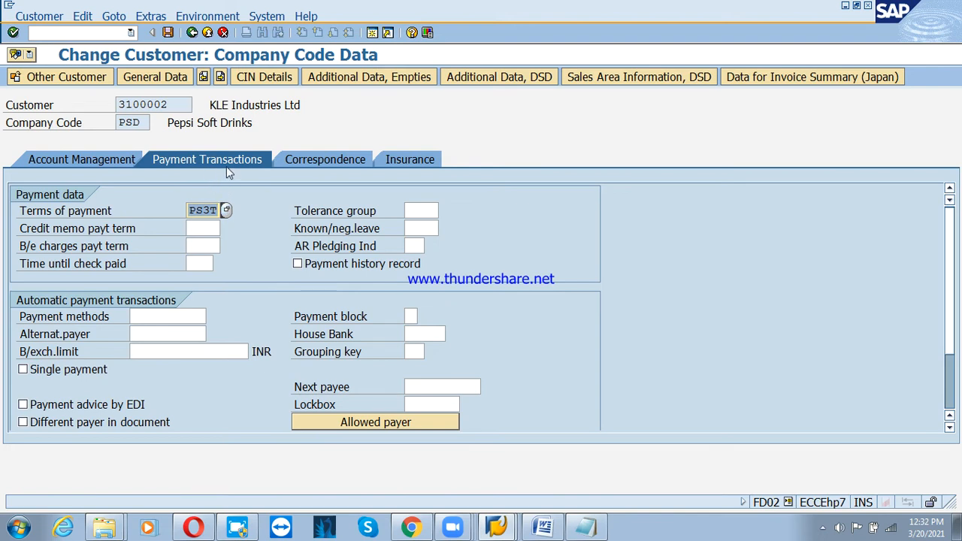
Assign tolerance group PSD in the customer's payment transactions data, save the change, and exit customer maintenance.
{"action": "left_click", "coordinate": [413, 209]}
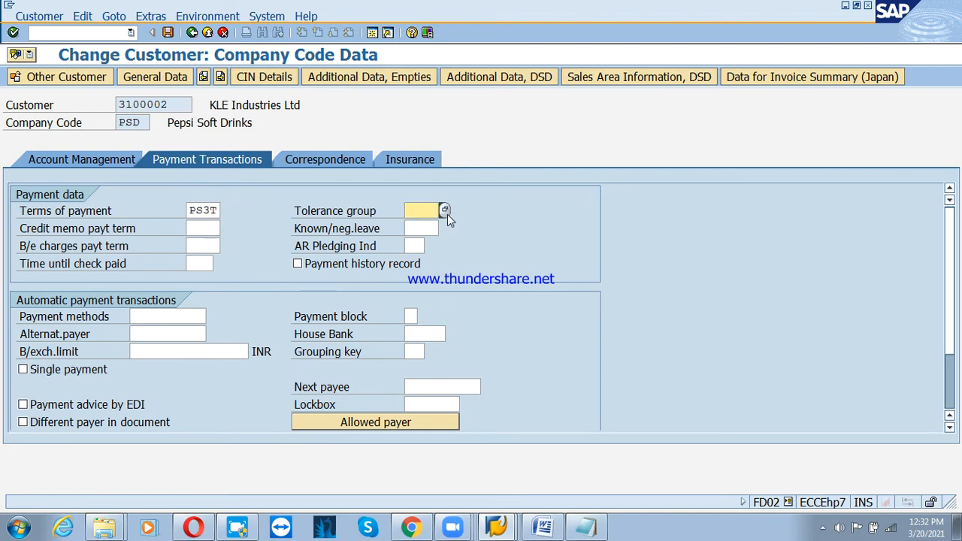
{"action": "left_click", "coordinate": [447, 211]}
{"action": "double_click", "coordinate": [453, 101]}
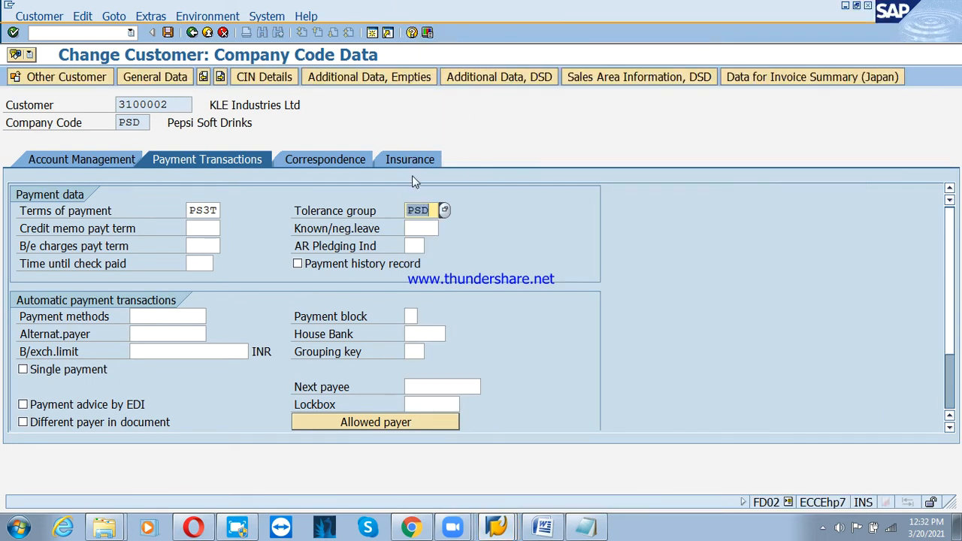
{"action": "left_click", "coordinate": [168, 33]}
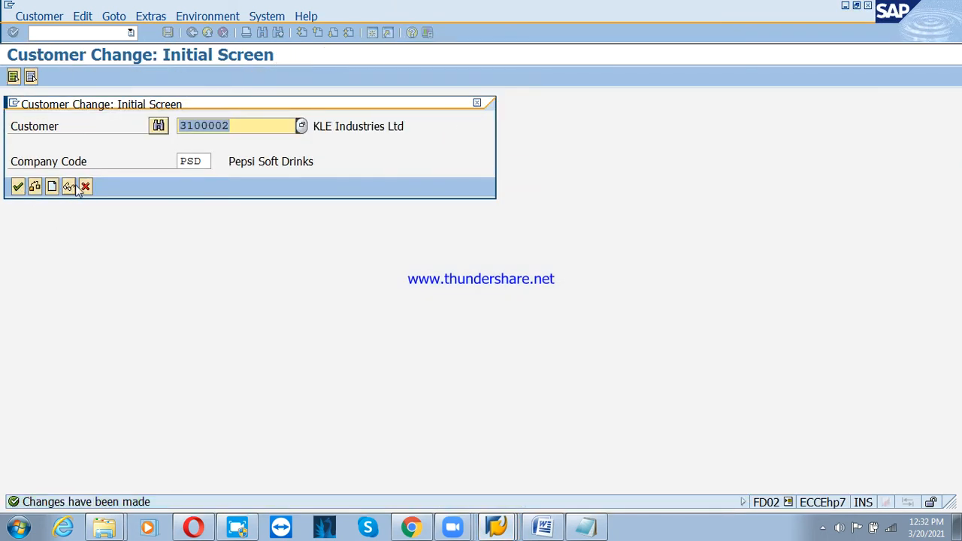
{"action": "left_click", "coordinate": [86, 187]}
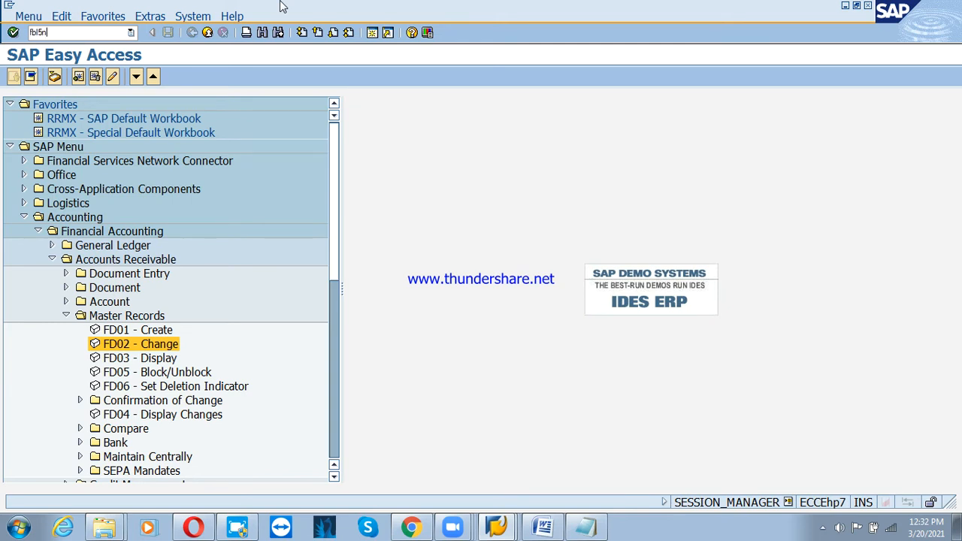
Run the FBL5N line item display for all items of KLE Industries Ltd, the Indian customer without a city, then exit the report.
{"action": "key", "text": "Return"}
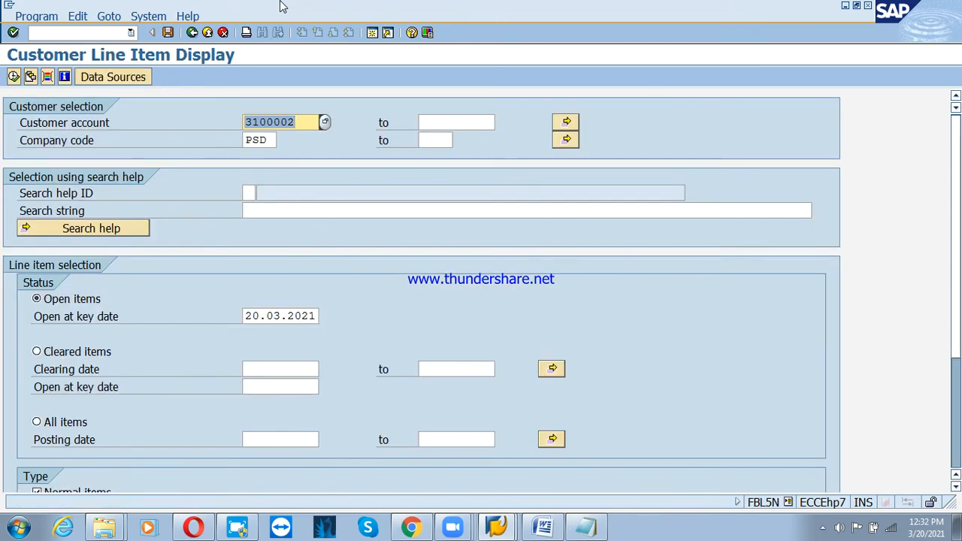
{"action": "left_click", "coordinate": [324, 122]}
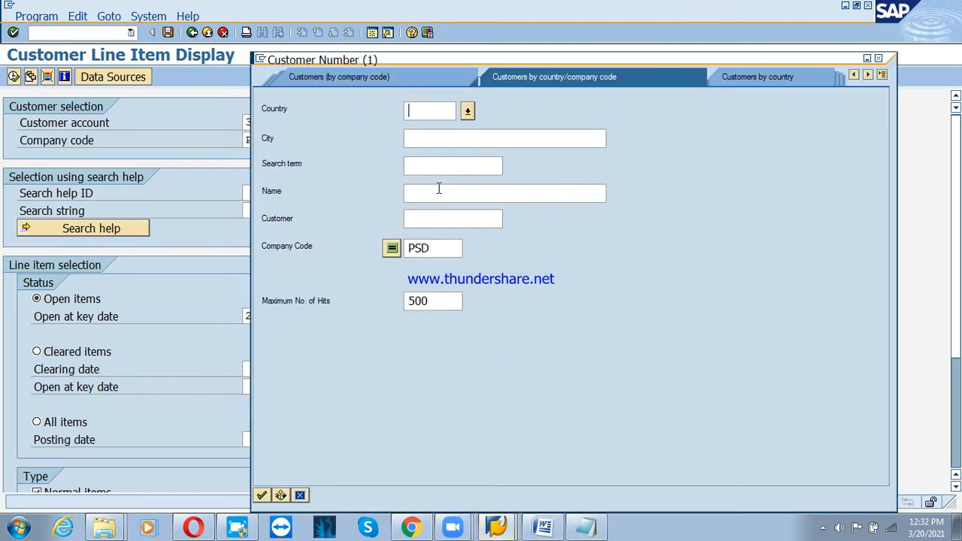
{"action": "type", "text": "IN"}
{"action": "key", "text": "Return"}
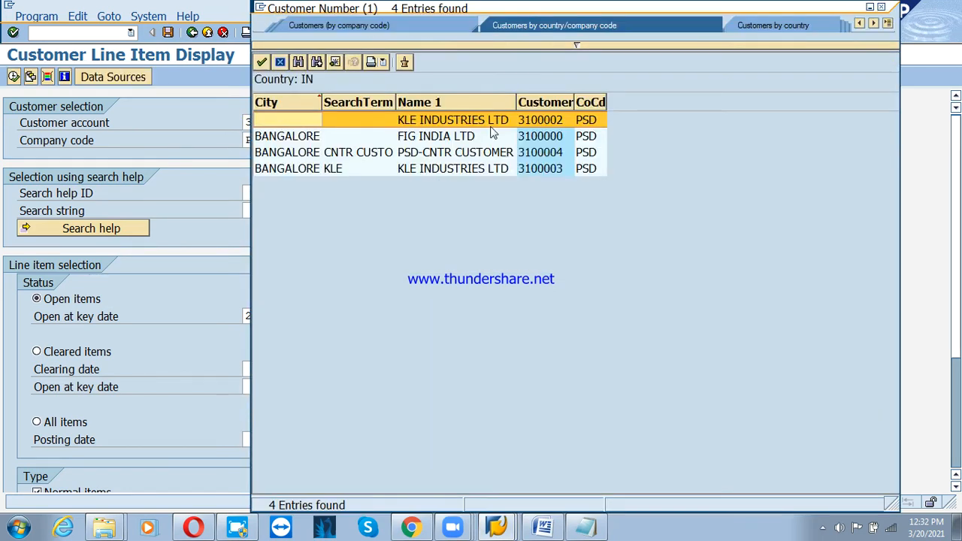
{"action": "double_click", "coordinate": [487, 122]}
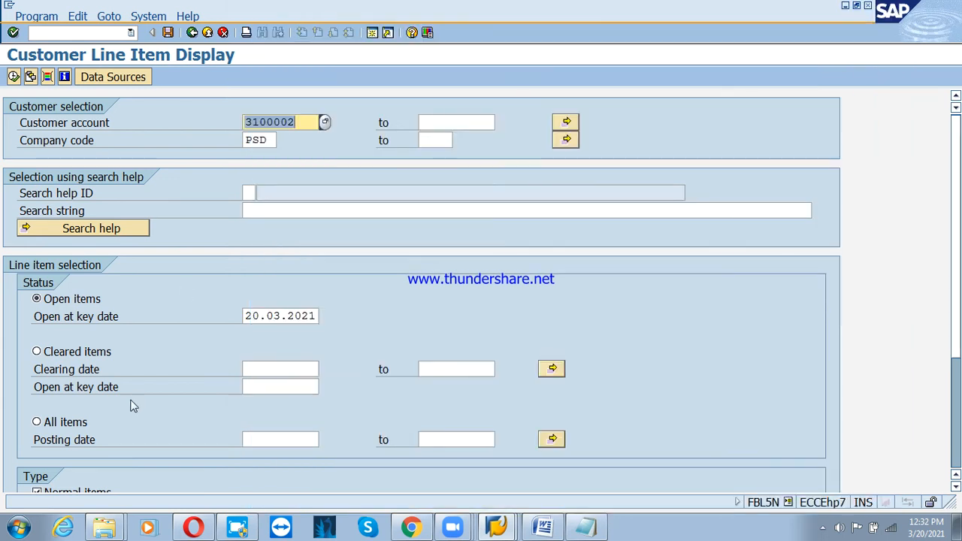
{"action": "left_click", "coordinate": [66, 427]}
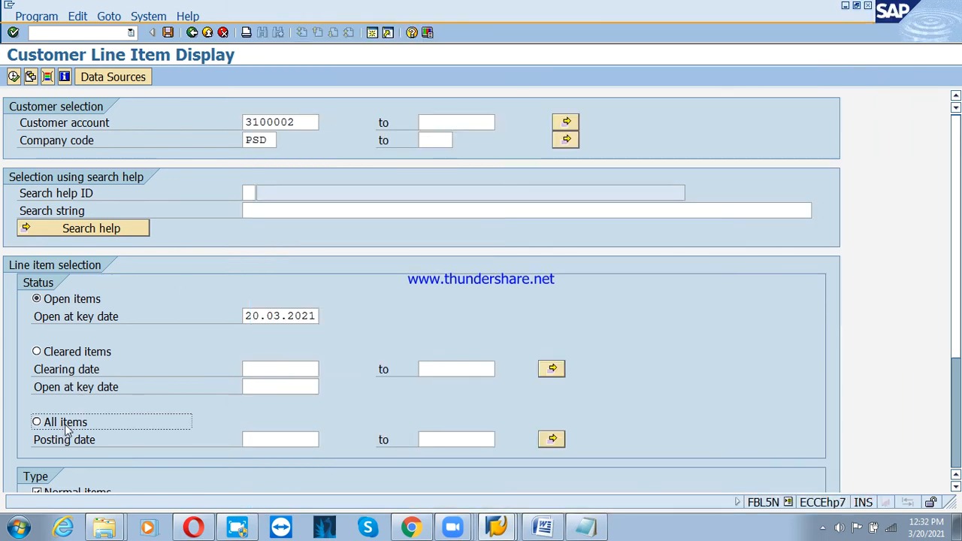
{"action": "left_click", "coordinate": [14, 76]}
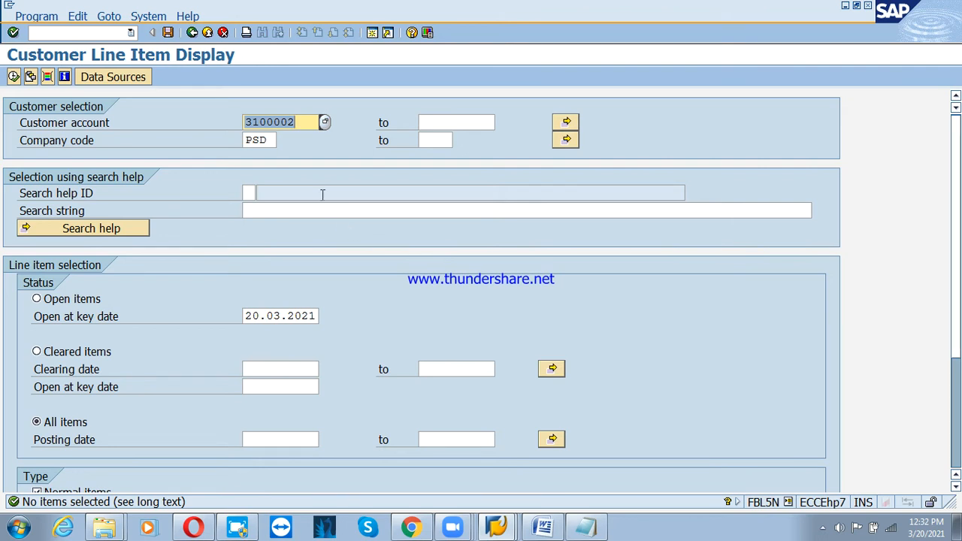
{"action": "left_click", "coordinate": [194, 32]}
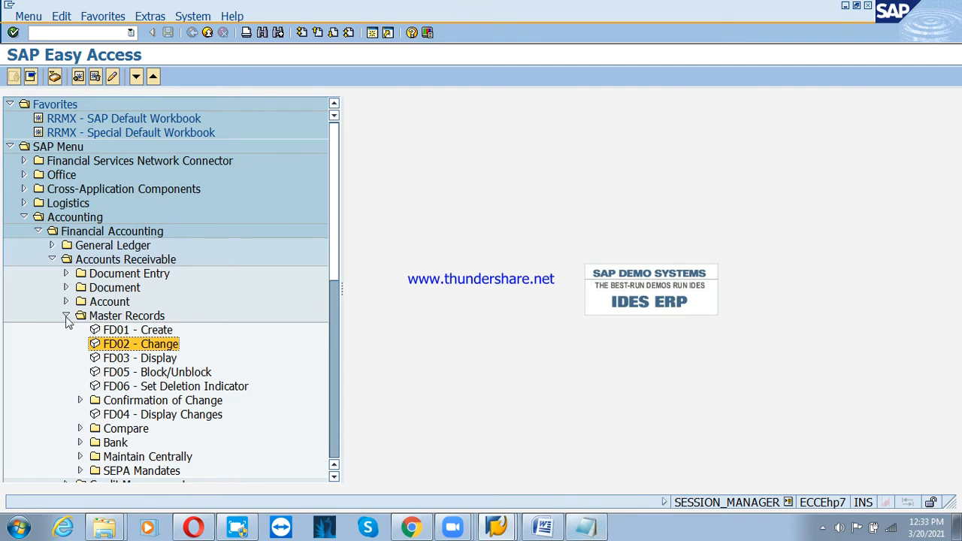
Open FB70 customer invoice entry from the Accounts Receivable document entry transactions and set the company code to PSD.
{"action": "left_click", "coordinate": [66, 273]}
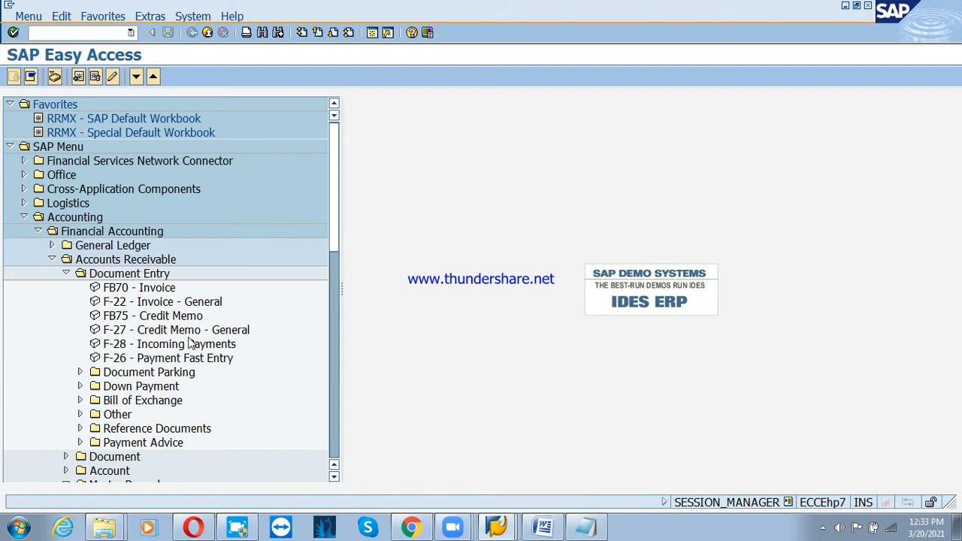
{"action": "left_click", "coordinate": [141, 290]}
{"action": "left_click", "coordinate": [142, 306]}
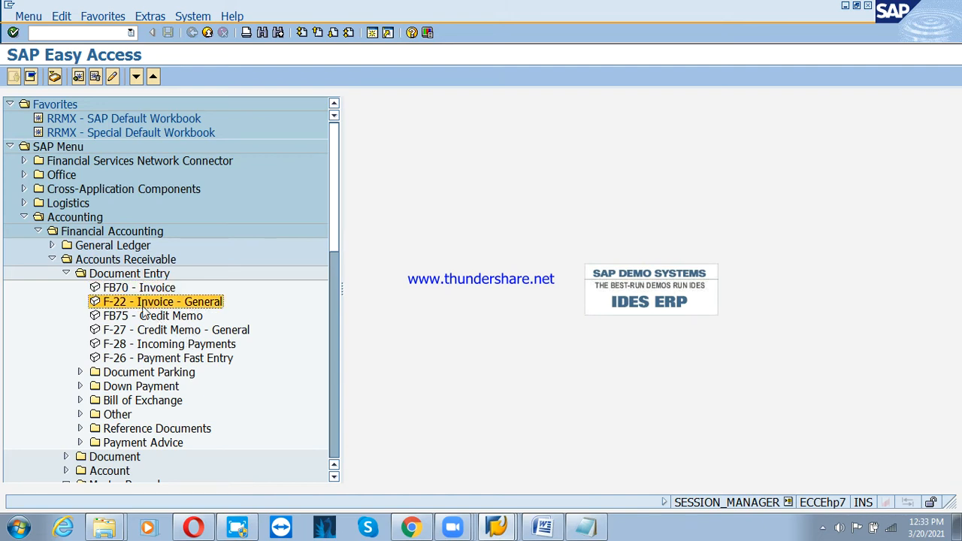
{"action": "left_click", "coordinate": [131, 292]}
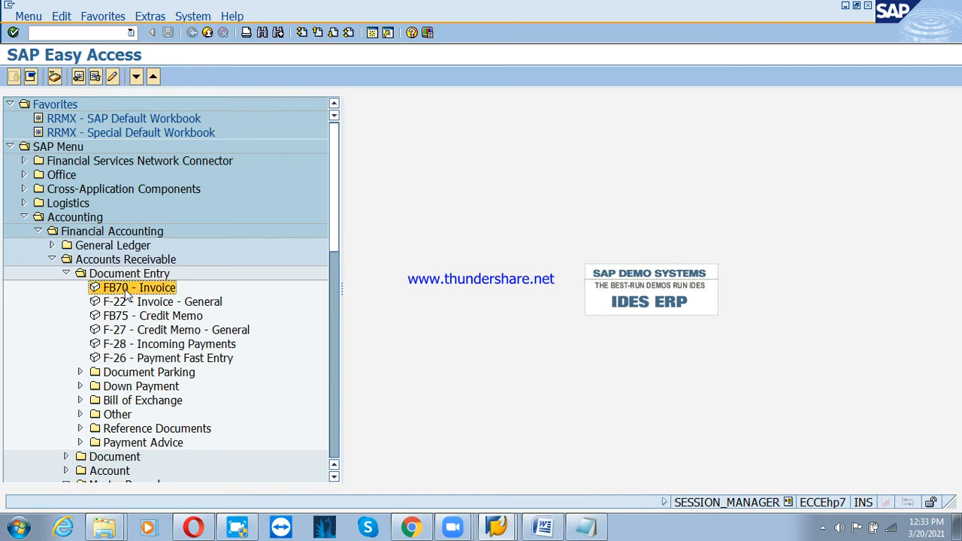
{"action": "double_click", "coordinate": [129, 292]}
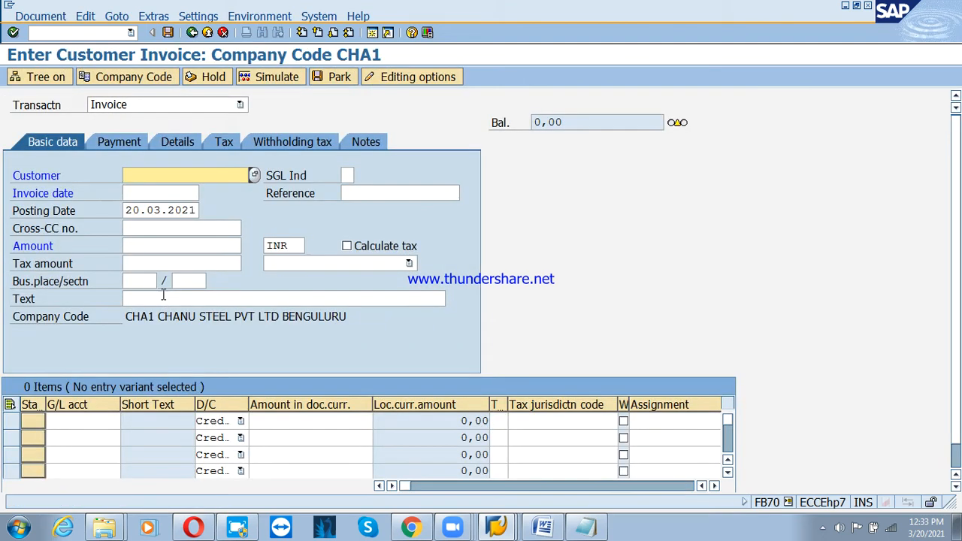
{"action": "left_click", "coordinate": [109, 78]}
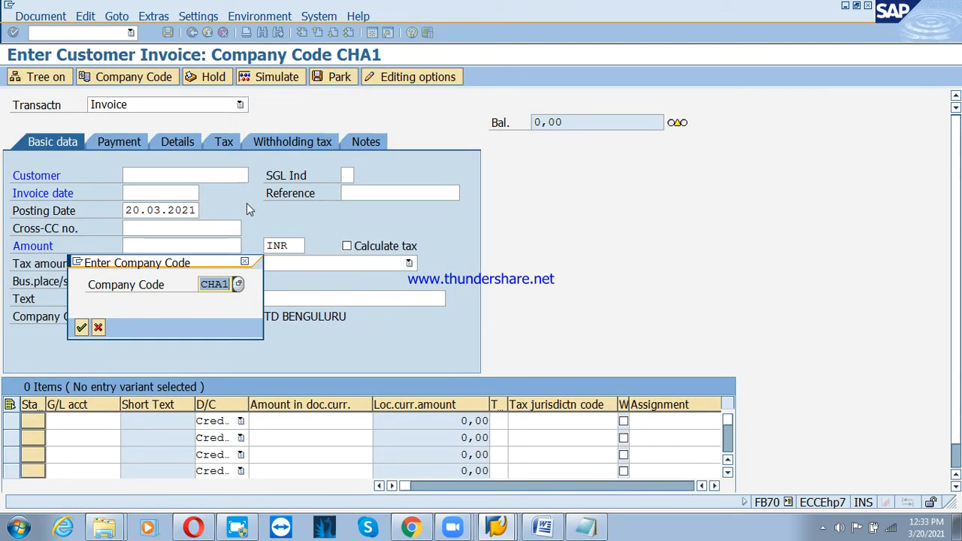
{"action": "type", "text": "psd"}
{"action": "key", "text": "Return"}
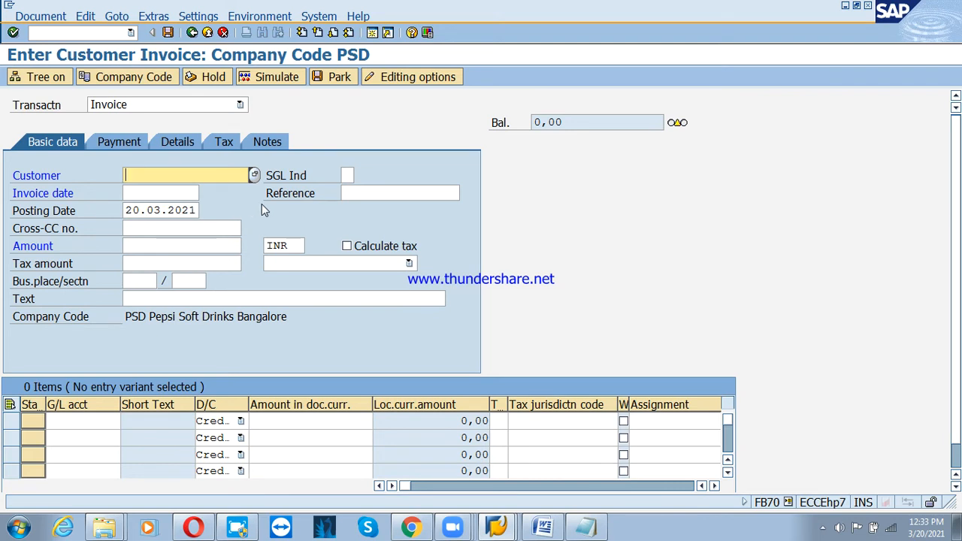
Find and select KLE Industries Ltd, the entry without a city, as the invoice customer.
{"action": "left_click", "coordinate": [254, 175]}
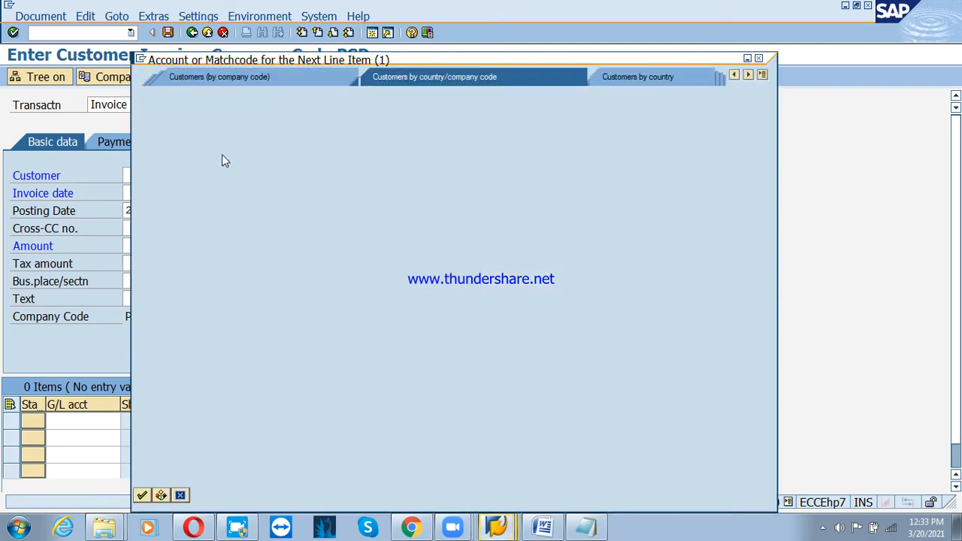
{"action": "left_click", "coordinate": [142, 496]}
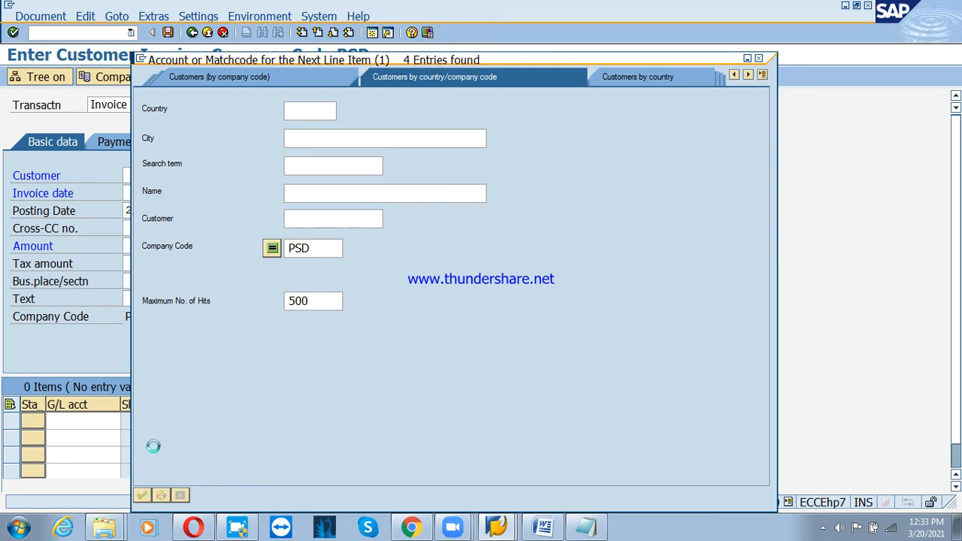
{"action": "double_click", "coordinate": [319, 120]}
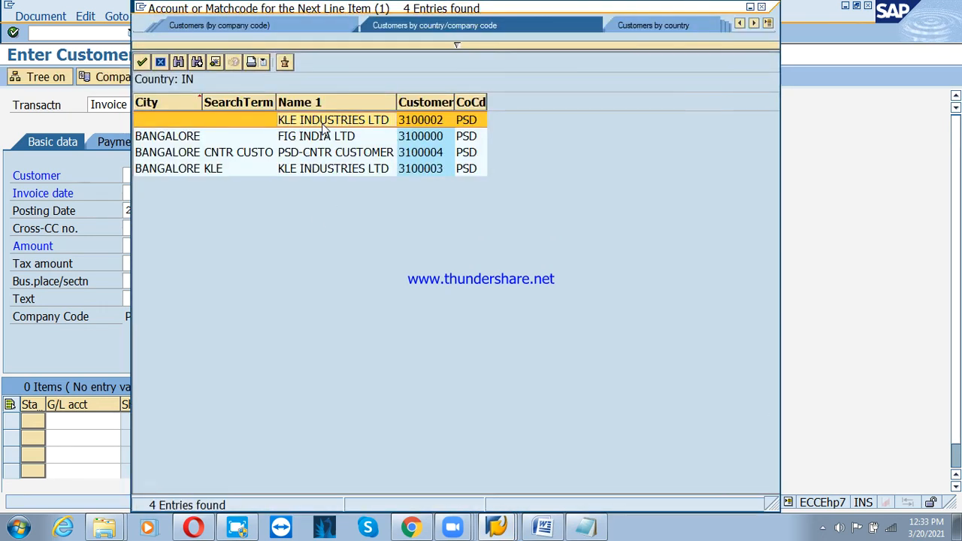
Set both the invoice date and the posting date to 15.03.2021.
{"action": "left_click", "coordinate": [158, 195]}
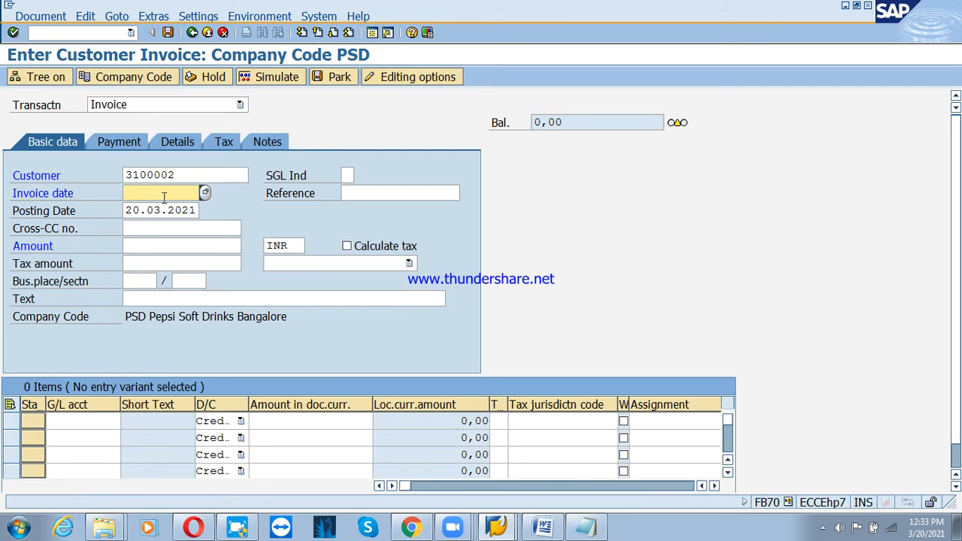
{"action": "type", "text": "1"}
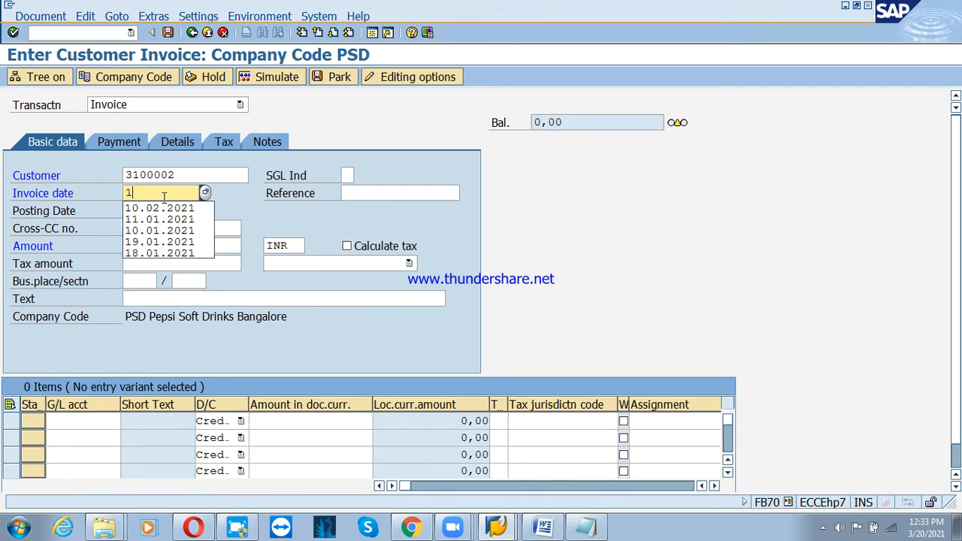
{"action": "type", "text": "5.03."}
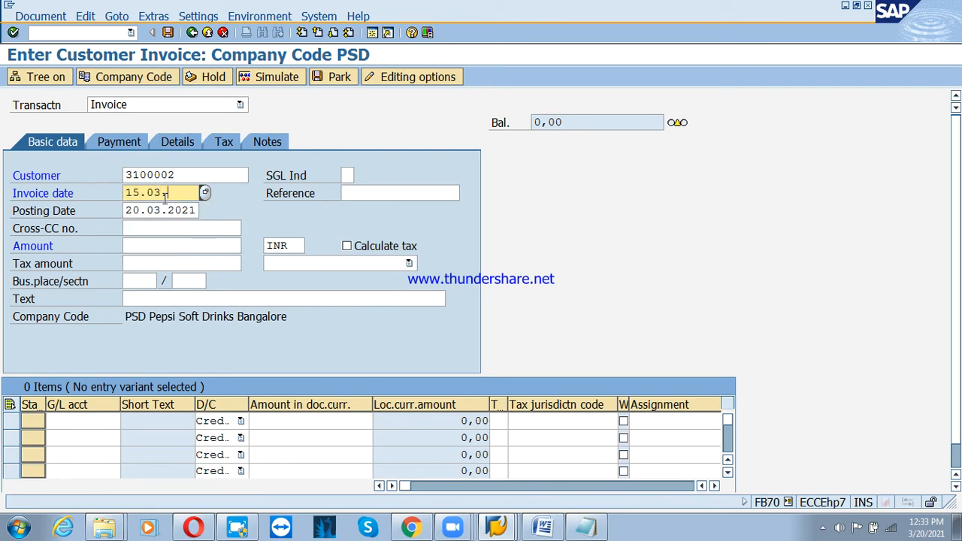
{"action": "type", "text": "2021"}
{"action": "key", "text": "Tab"}
{"action": "type", "text": "15.0"}
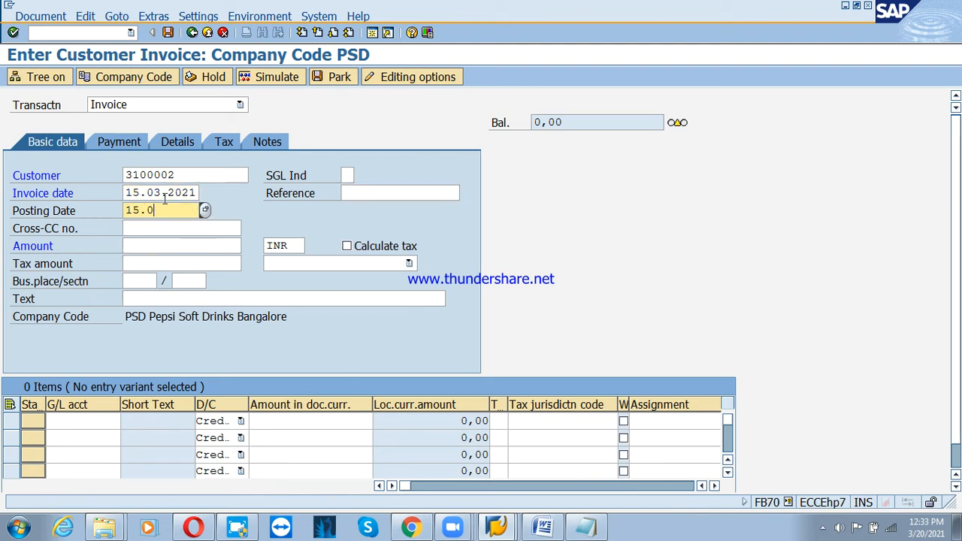
{"action": "type", "text": "3.2021"}
{"action": "key", "text": "Tab"}
{"action": "key", "text": "Tab"}
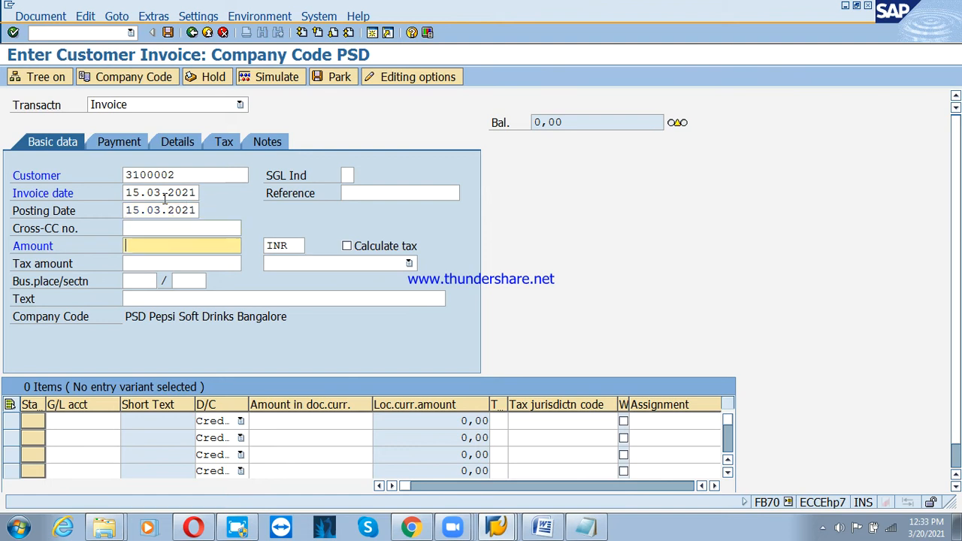
Enter an invoice amount of 100000 INR and the text "Sales invoice posting".
{"action": "type", "text": "100000"}
{"action": "key", "text": "Tab"}
{"action": "key", "text": "Tab"}
{"action": "key", "text": "Tab"}
{"action": "key", "text": "Tab"}
{"action": "key", "text": "Tab"}
{"action": "key", "text": "Tab"}
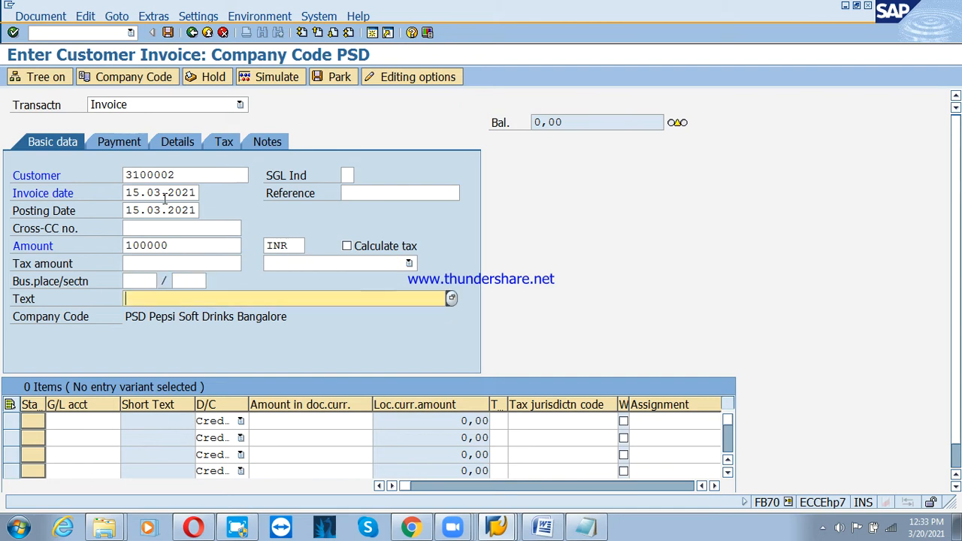
{"action": "type", "text": "s"}
{"action": "key", "text": "Down"}
{"action": "key", "text": "Return"}
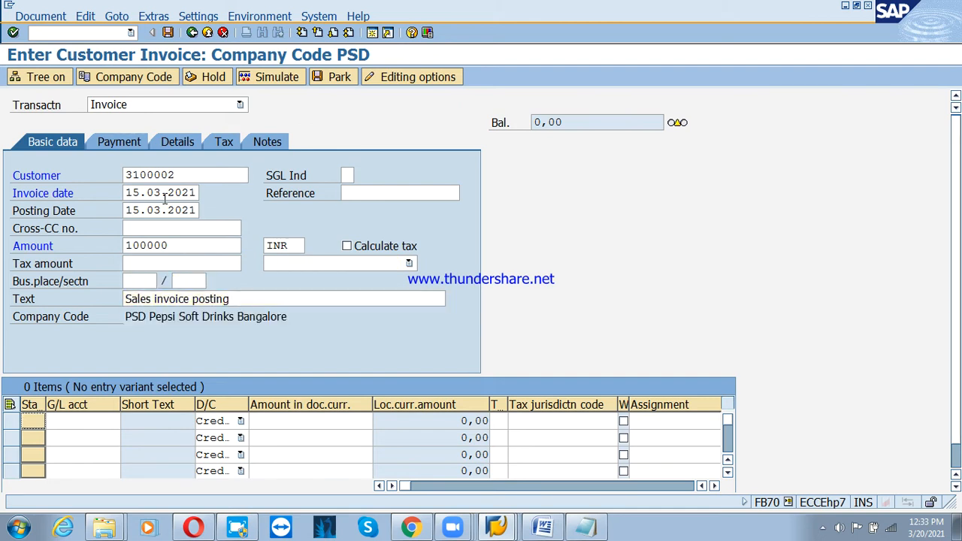
Enter G/L account 300000 in the first line item of the invoice.
{"action": "type", "text": "3"}
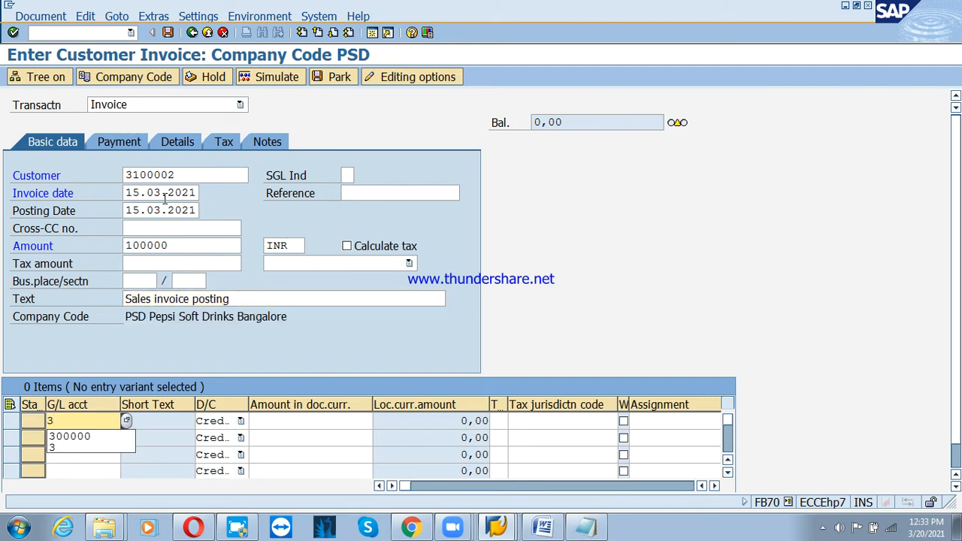
{"action": "key", "text": "Down"}
{"action": "key", "text": "Return"}
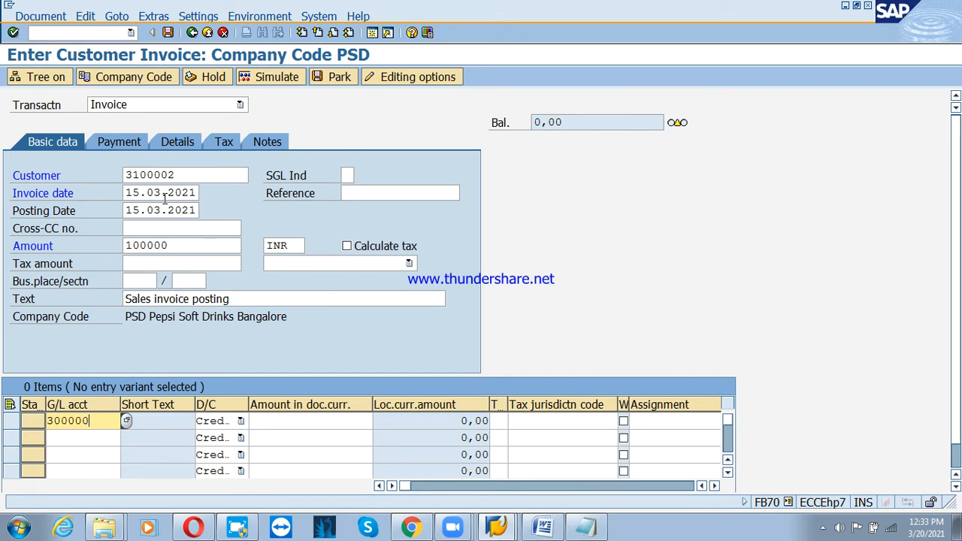
{"action": "double_click", "coordinate": [94, 423]}
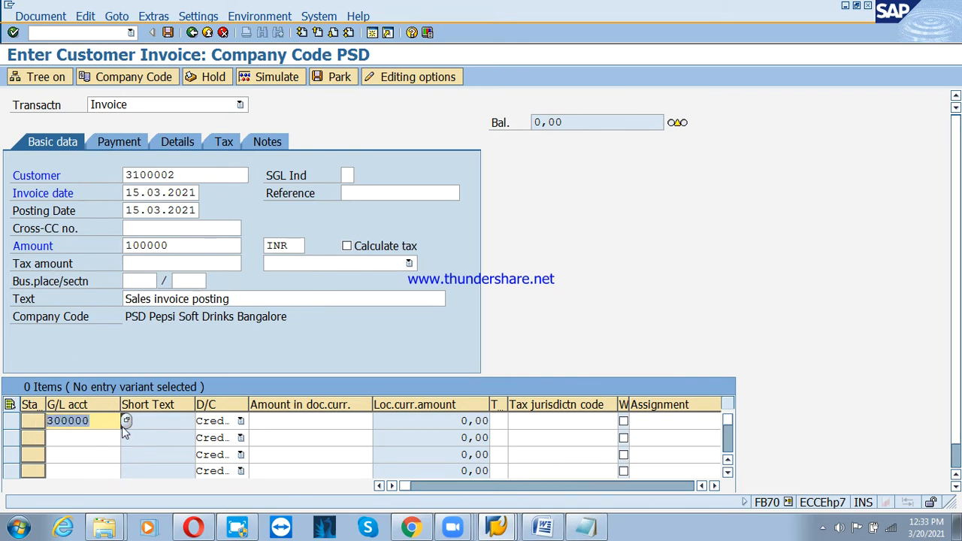
Add an invoice line item crediting the Sales Revenue-Goods G/L account with 100000 and check the entries.
{"action": "left_click", "coordinate": [126, 422]}
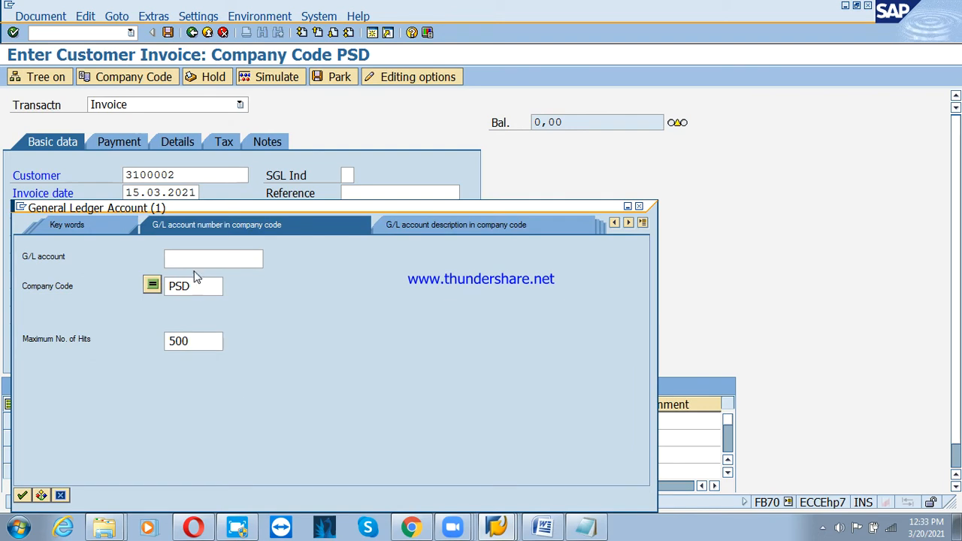
{"action": "left_click", "coordinate": [22, 495]}
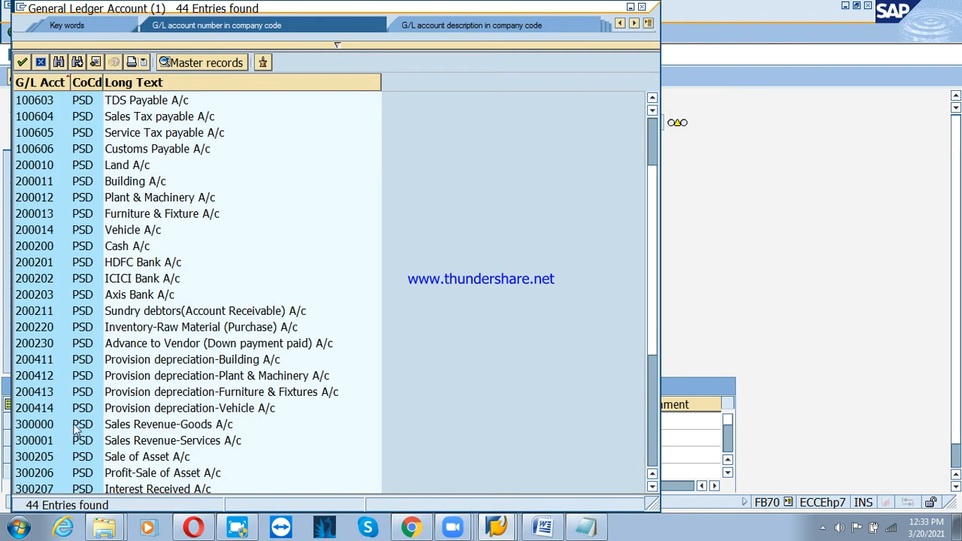
{"action": "left_click", "coordinate": [156, 431]}
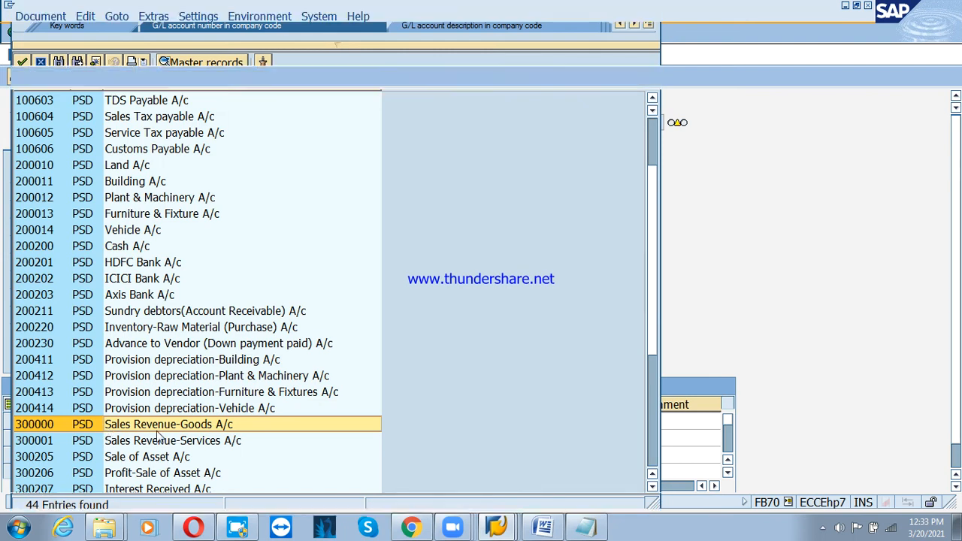
{"action": "left_click", "coordinate": [297, 419]}
{"action": "type", "text": "100000"}
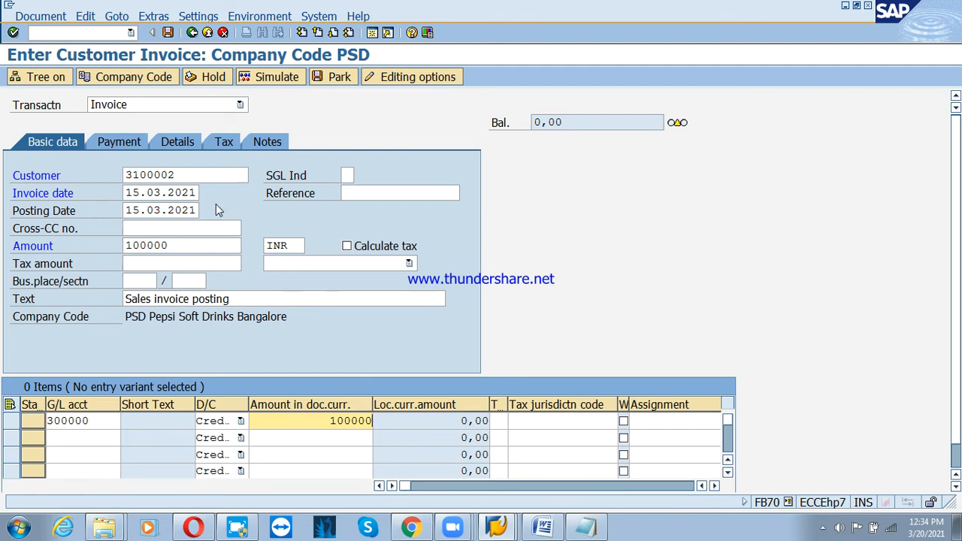
{"action": "key", "text": "Return"}
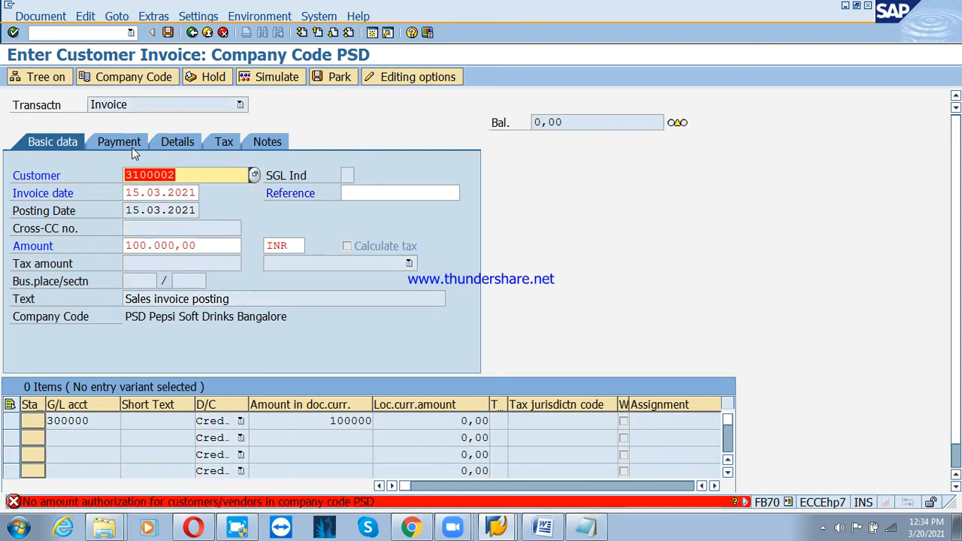
Read the detailed help for the amount authorization error and leave the customer invoice without posting it.
{"action": "left_click", "coordinate": [240, 501]}
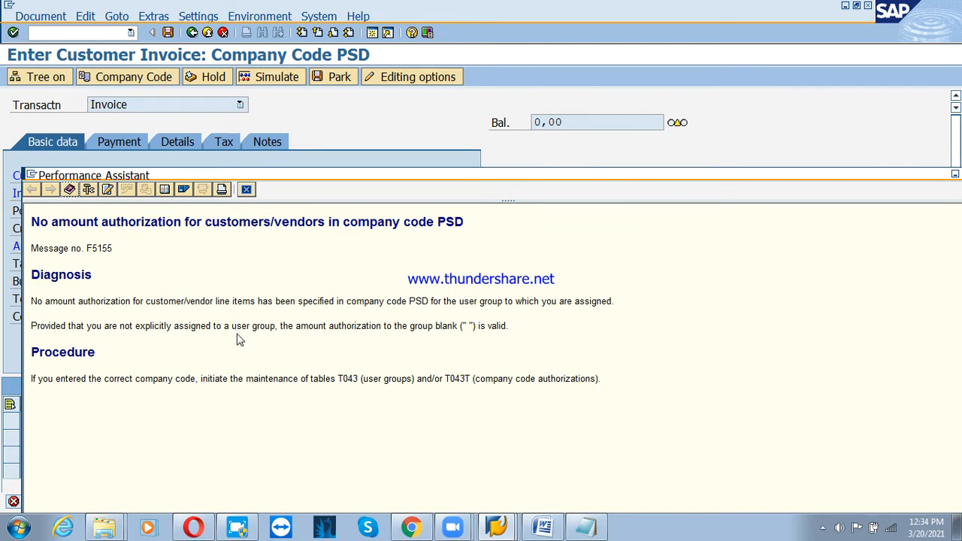
{"action": "left_click", "coordinate": [245, 190]}
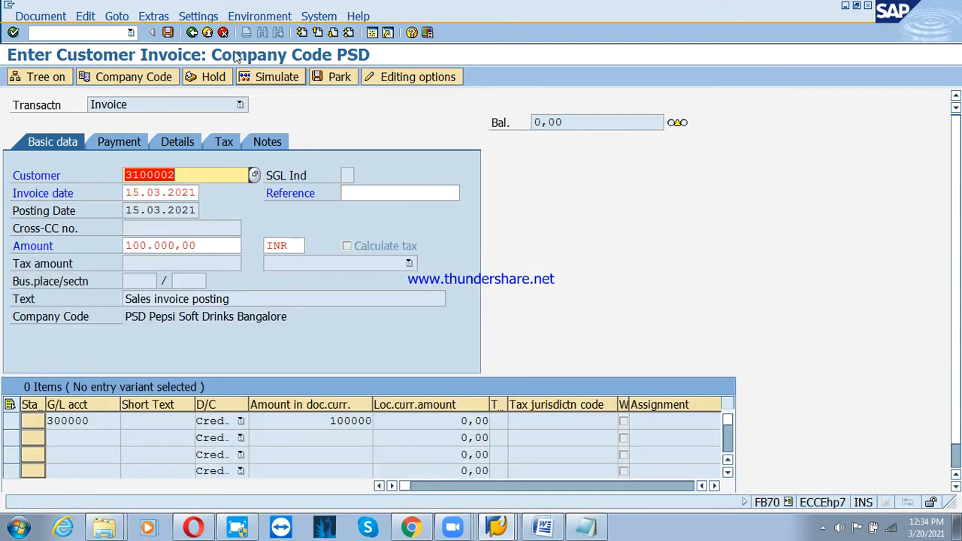
{"action": "left_click", "coordinate": [212, 35]}
{"action": "left_click", "coordinate": [275, 301]}
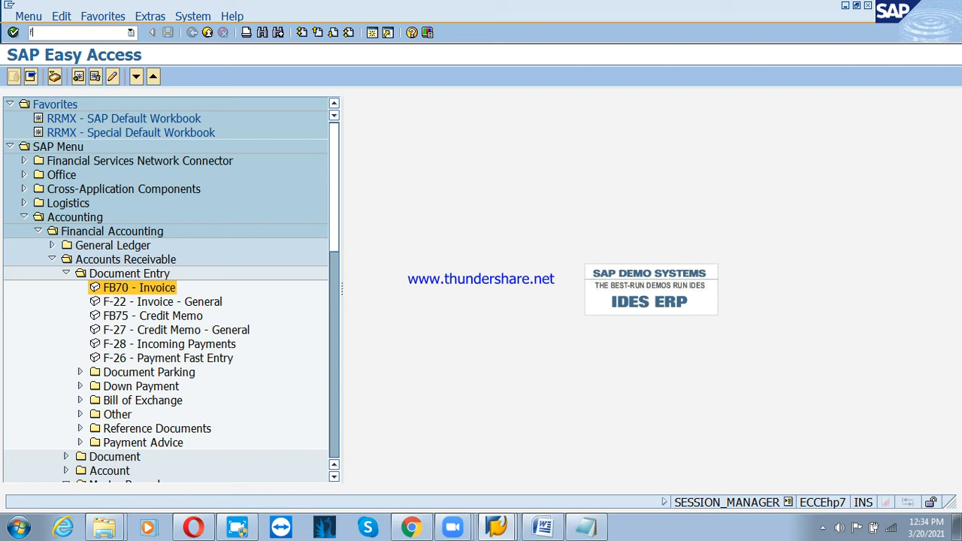
View the payment transactions data of customer KLE Industries Ltd in company code PSD using FD02, and return to the start screen.
{"action": "type", "text": "fd02"}
{"action": "key", "text": "Return"}
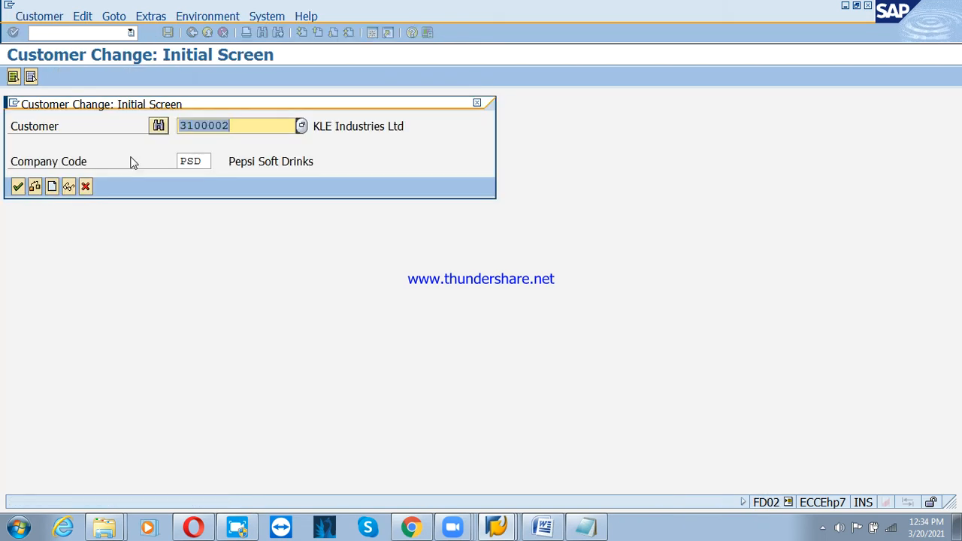
{"action": "key", "text": "Return"}
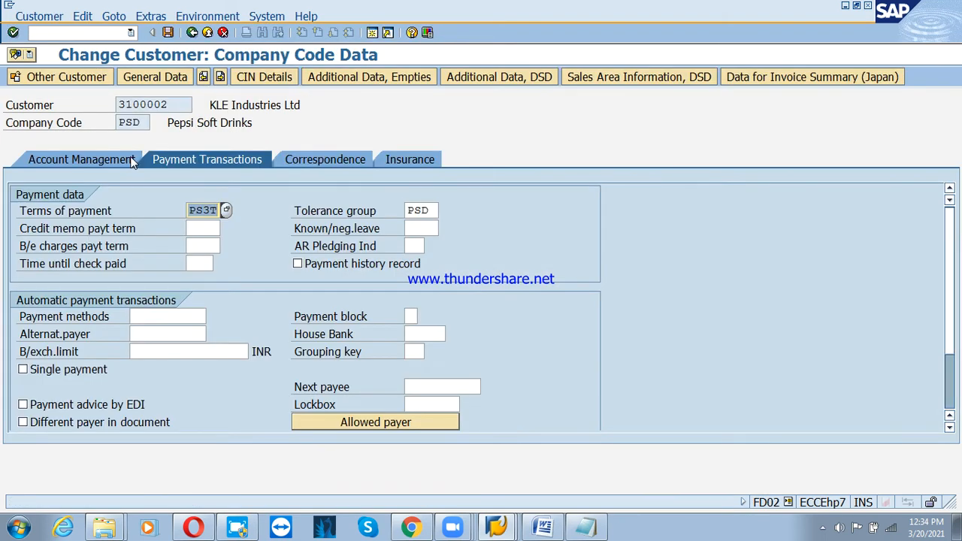
{"action": "key", "text": "F3"}
{"action": "key", "text": "F3"}
{"action": "key", "text": "F3"}
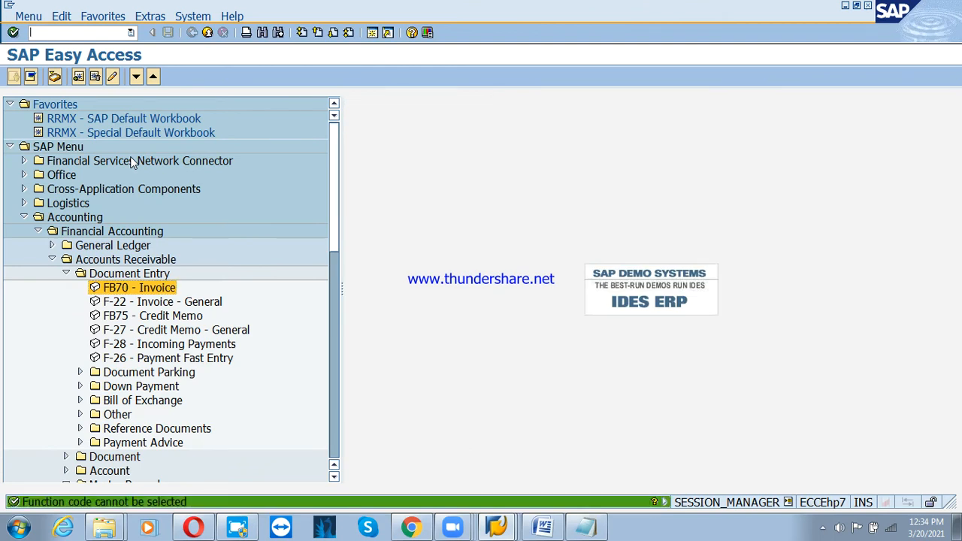
Open transaction OBA4 to maintain the FI tolerance groups for users.
{"action": "type", "text": "ob"}
{"action": "left_click", "coordinate": [130, 159]}
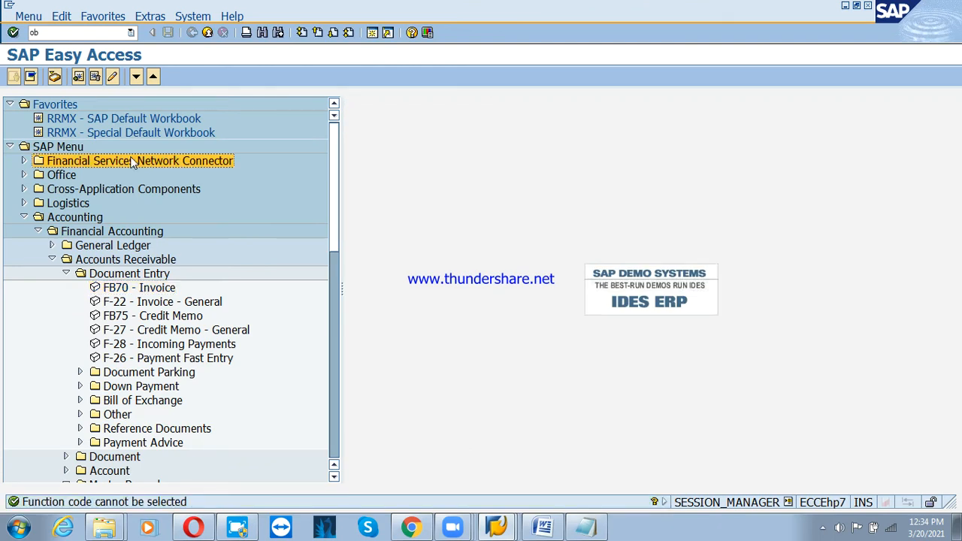
{"action": "double_click", "coordinate": [49, 34]}
{"action": "left_click", "coordinate": [68, 33]}
{"action": "key", "text": "Return"}
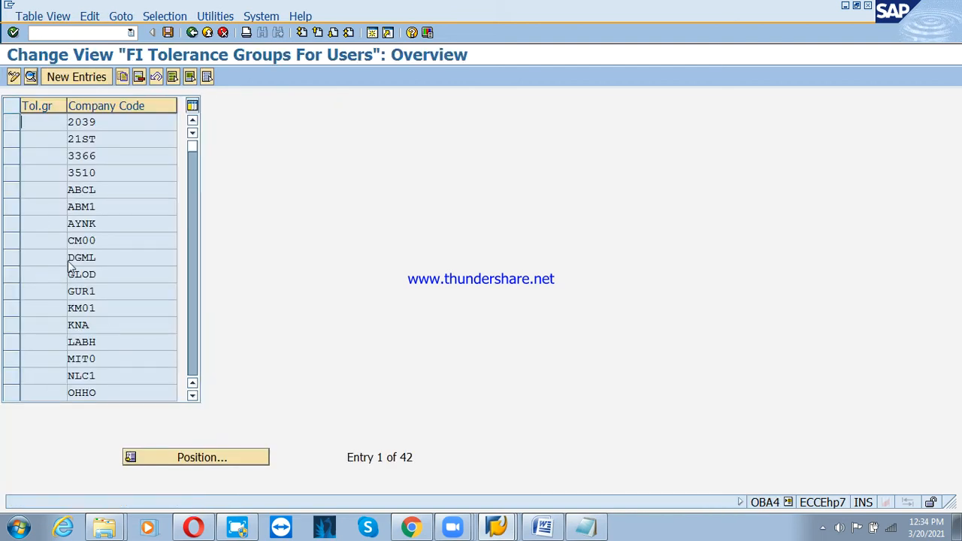
Check the list of user tolerance groups for an existing entry for company code PSD.
{"action": "left_click", "coordinate": [202, 450]}
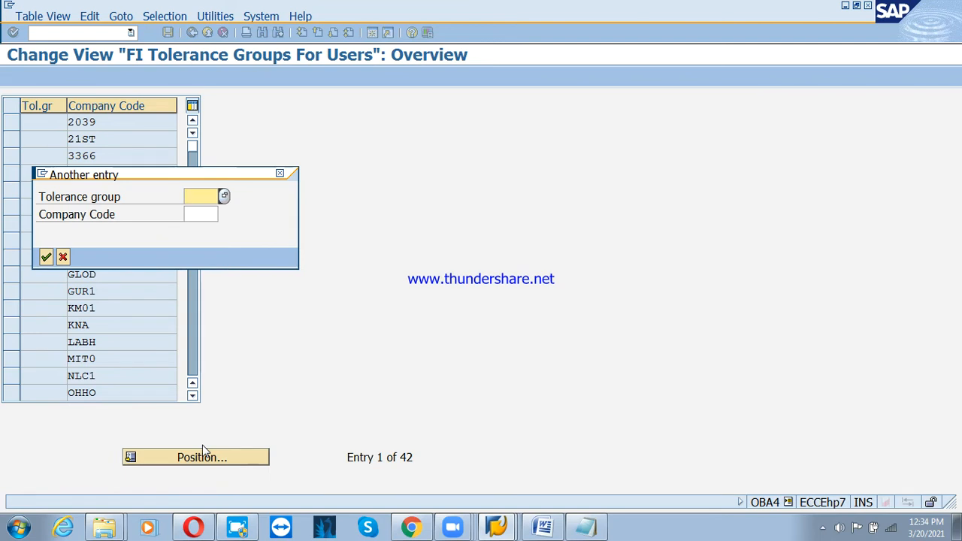
{"action": "type", "text": "p"}
{"action": "key", "text": "Return"}
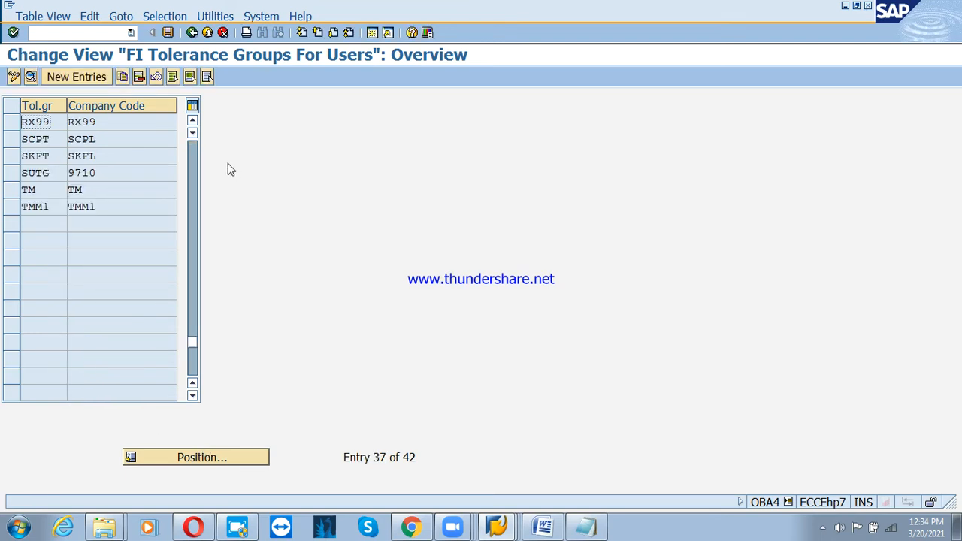
{"action": "left_click", "coordinate": [192, 121]}
{"action": "left_click", "coordinate": [192, 121]}
{"action": "left_click", "coordinate": [192, 121]}
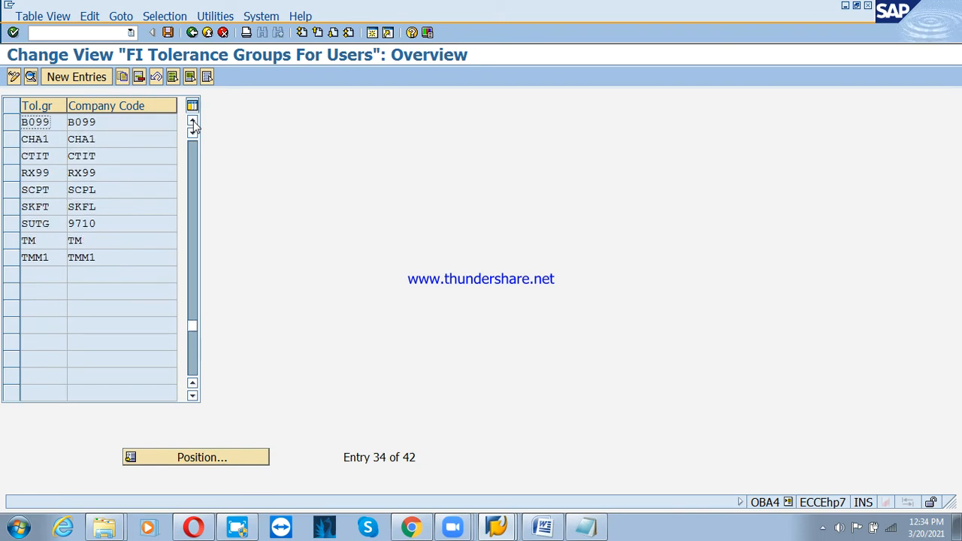
{"action": "left_click", "coordinate": [213, 465]}
{"action": "key", "text": "Tab"}
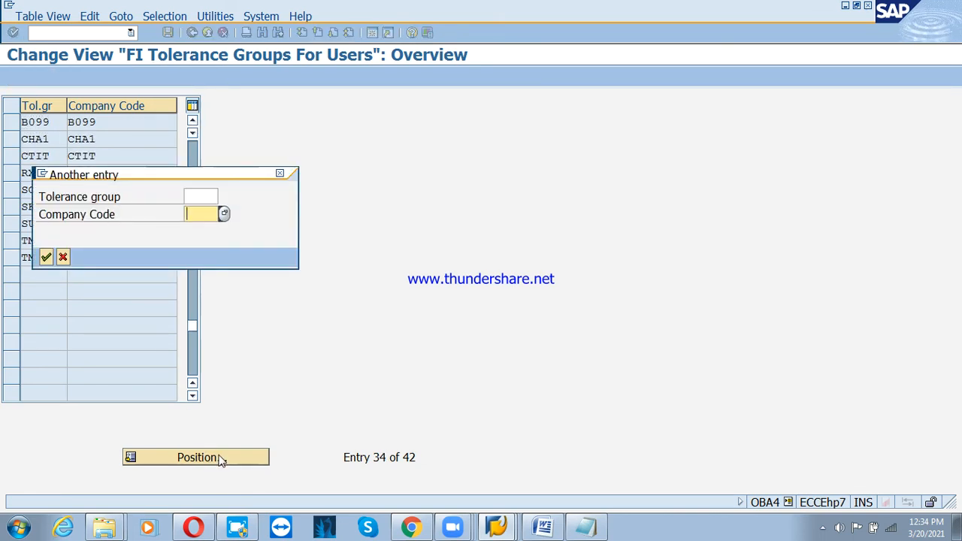
{"action": "type", "text": "padi"}
{"action": "key", "text": "Return"}
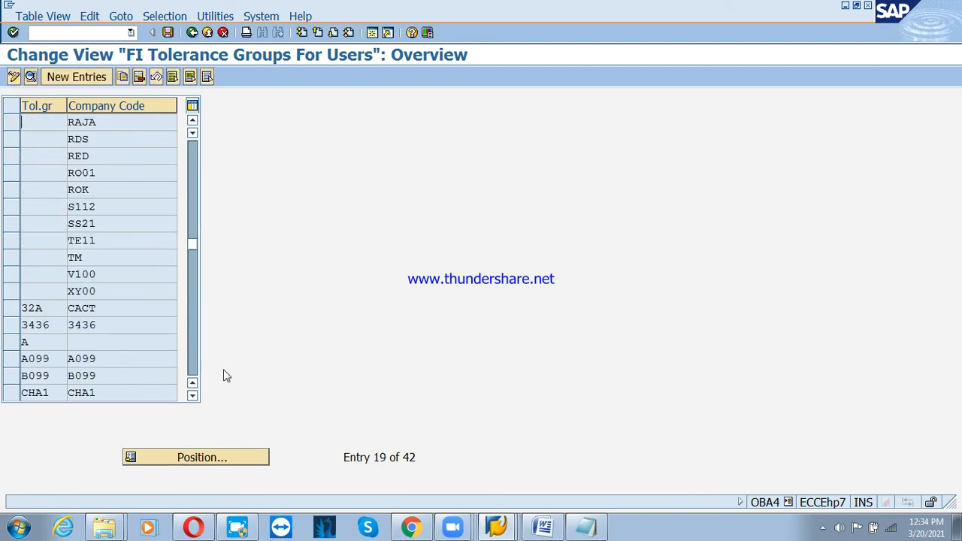
{"action": "left_click", "coordinate": [192, 121]}
{"action": "left_click", "coordinate": [192, 122]}
{"action": "left_click", "coordinate": [192, 122]}
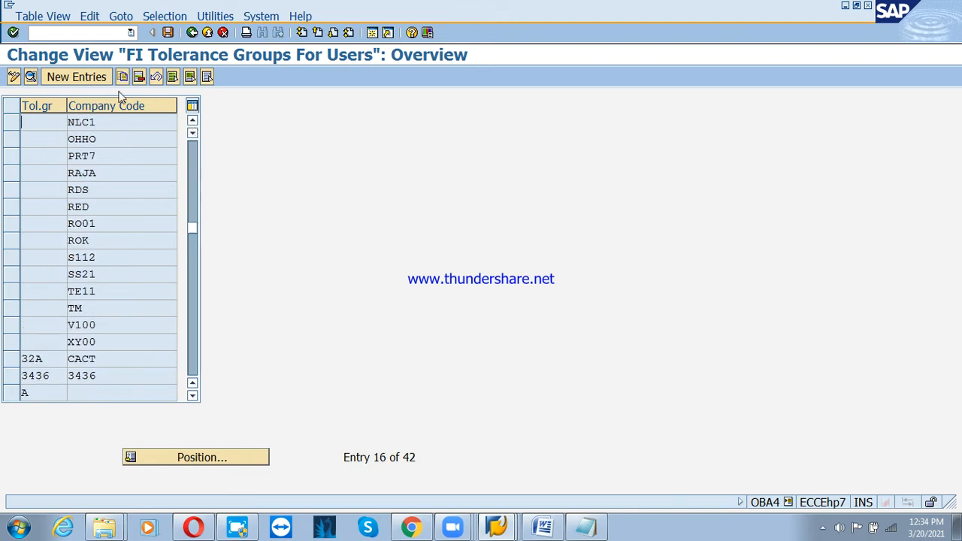
Create a new user tolerance group entry for company code PSD, leaving the group blank.
{"action": "left_click", "coordinate": [91, 78]}
{"action": "left_click", "coordinate": [161, 123]}
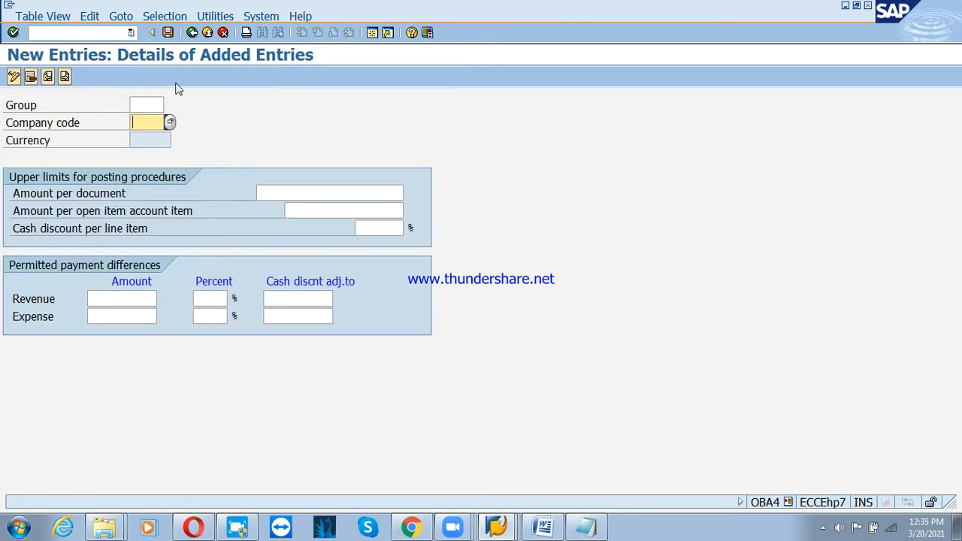
{"action": "left_click", "coordinate": [175, 84]}
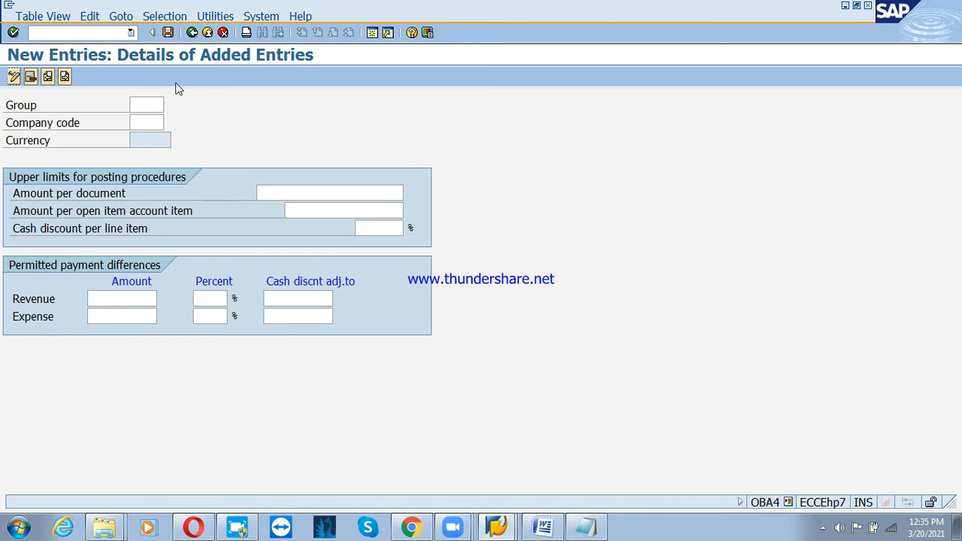
{"action": "left_click", "coordinate": [150, 123]}
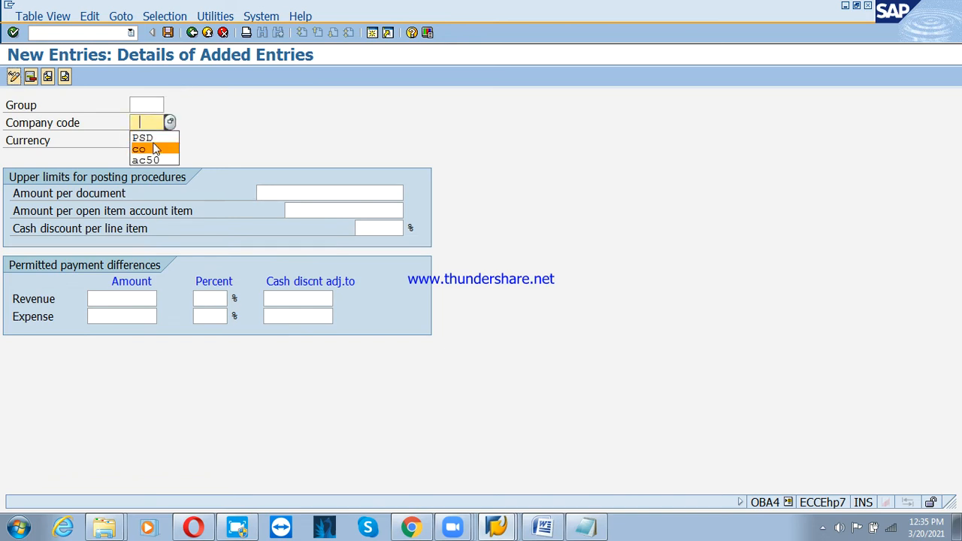
{"action": "left_click", "coordinate": [150, 137]}
Set both the amount per document and the amount per open item account item to 50000000, save the entry and exit.
{"action": "left_click", "coordinate": [307, 190]}
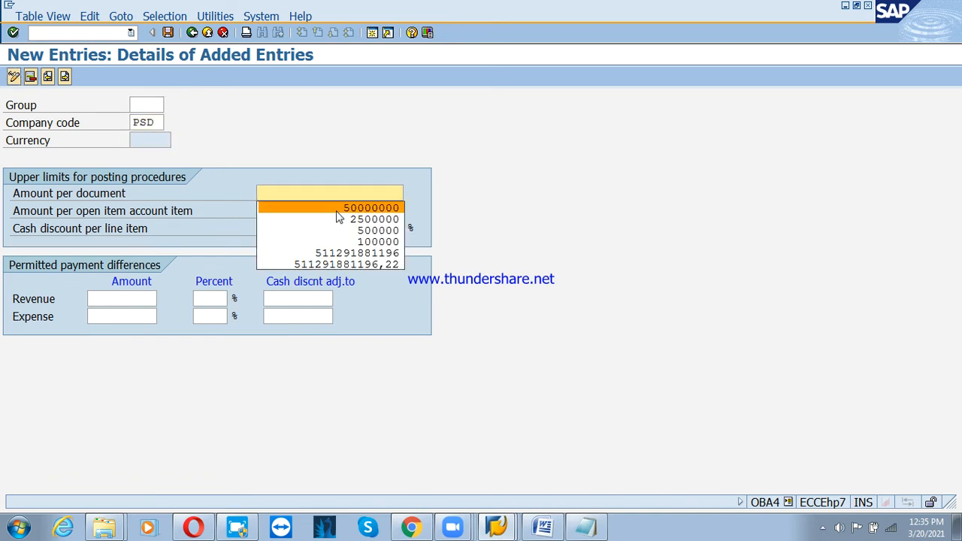
{"action": "left_click", "coordinate": [338, 208]}
{"action": "left_click", "coordinate": [338, 211]}
{"action": "left_click", "coordinate": [353, 224]}
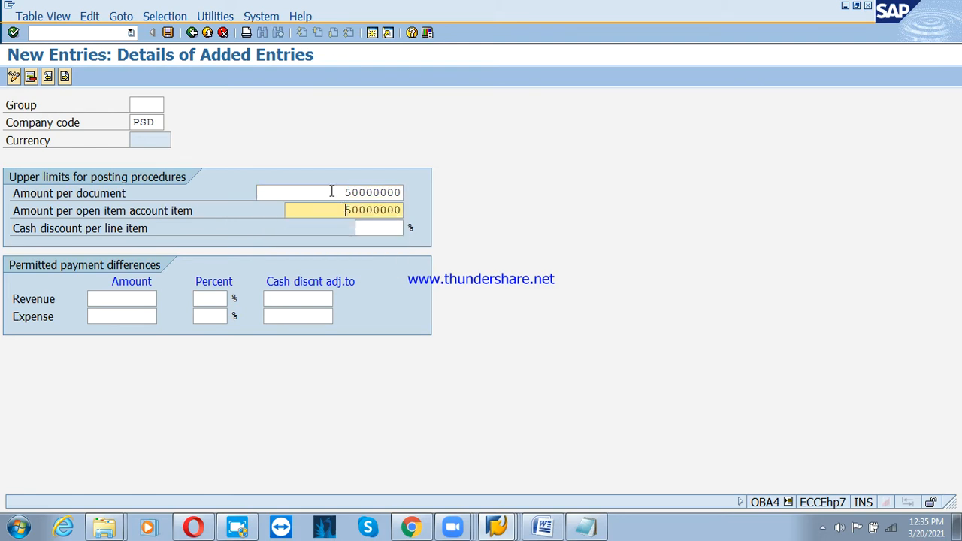
{"action": "key", "text": "ctrl+s"}
{"action": "key", "text": "Return"}
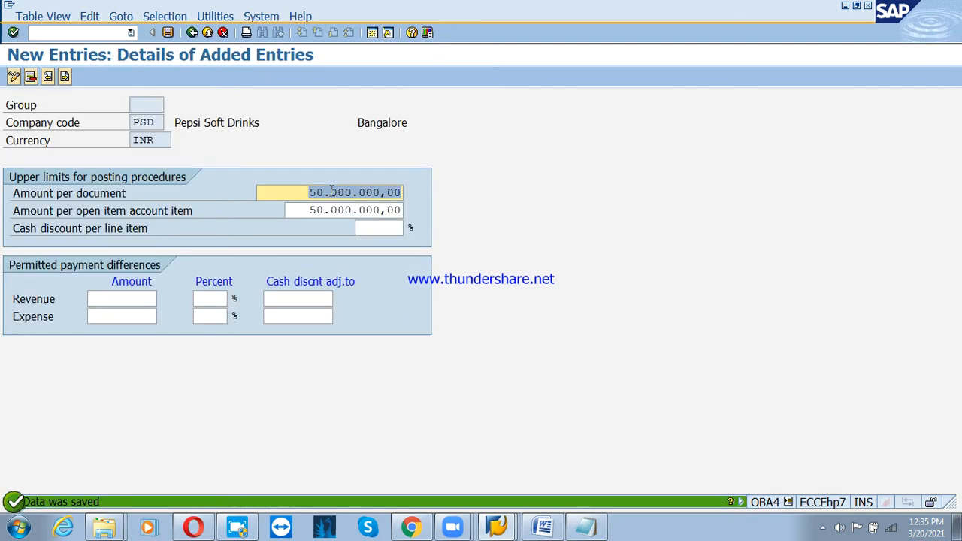
{"action": "left_click", "coordinate": [208, 32]}
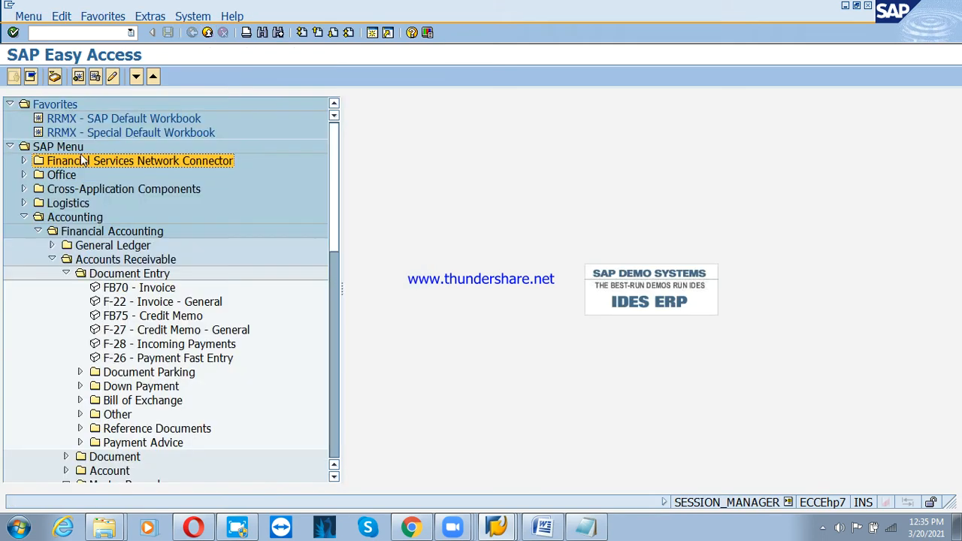
Start a new FB70 customer invoice for KLE Industries Ltd with invoice date and posting date 15.03.2021.
{"action": "double_click", "coordinate": [153, 287]}
{"action": "type", "text": "3100002"}
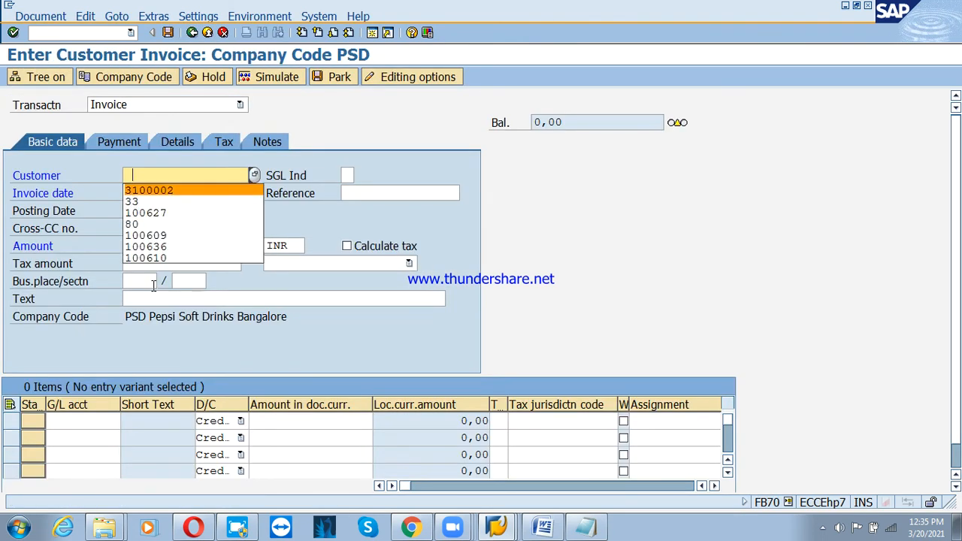
{"action": "key", "text": "Tab"}
{"action": "key", "text": "Tab"}
{"action": "key", "text": "Down"}
{"action": "key", "text": "Tab"}
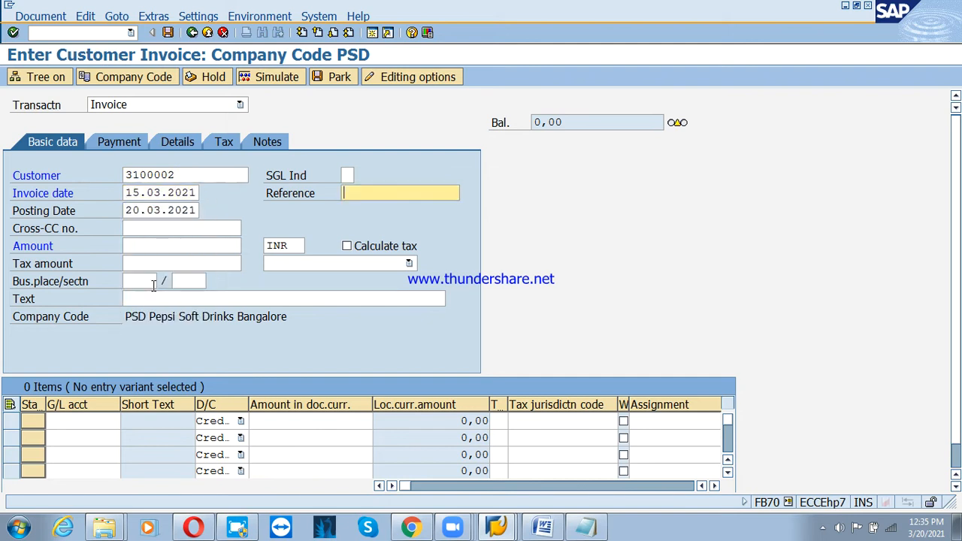
{"action": "key", "text": "Tab"}
{"action": "type", "text": "1"}
{"action": "key", "text": "Down"}
{"action": "key", "text": "Tab"}
{"action": "key", "text": "Tab"}
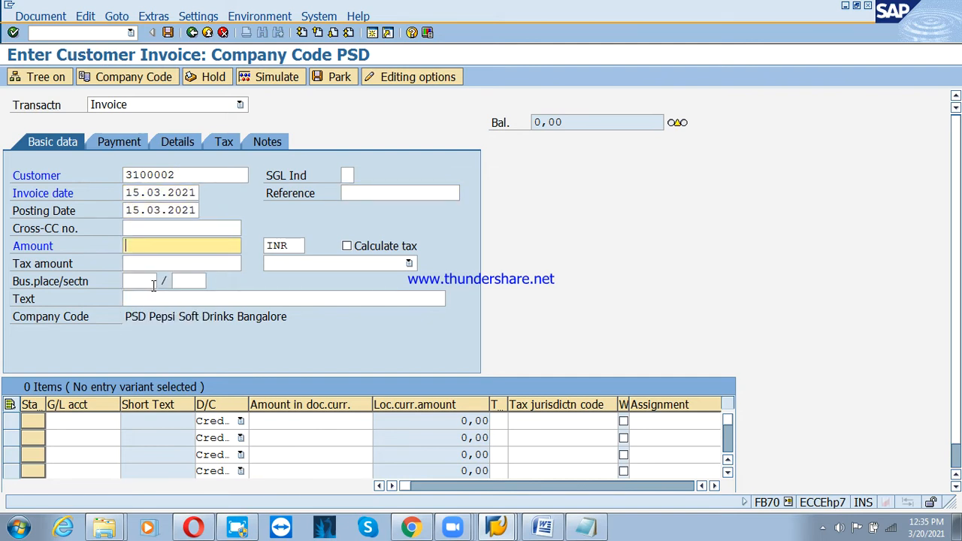
Set the invoice amount to 100000 INR and its text to "Sales invoice posting".
{"action": "key", "text": "alt+d"}
{"action": "key", "text": "Escape"}
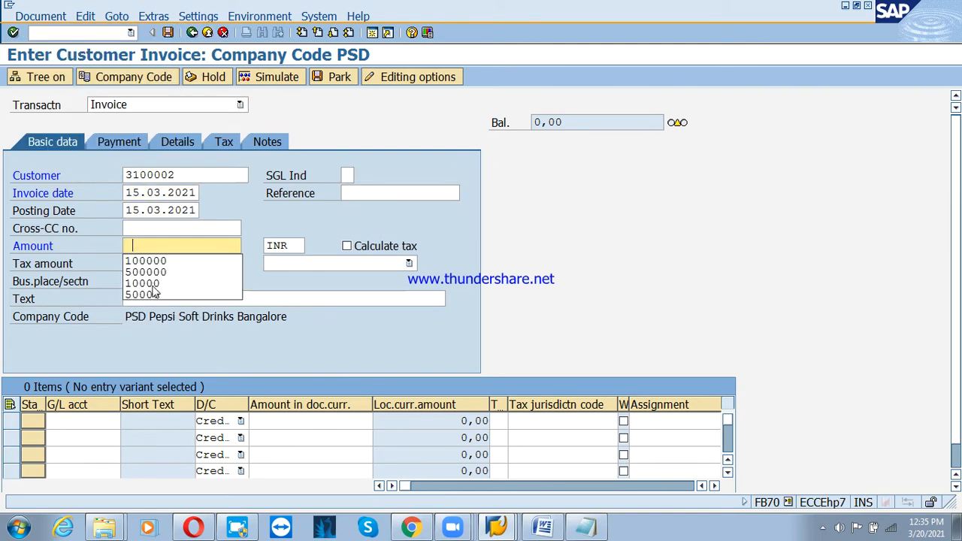
{"action": "key", "text": "Down"}
{"action": "key", "text": "Return"}
{"action": "key", "text": "Tab"}
{"action": "key", "text": "Tab"}
{"action": "key", "text": "Tab"}
{"action": "key", "text": "Tab"}
{"action": "key", "text": "Tab"}
{"action": "key", "text": "Tab"}
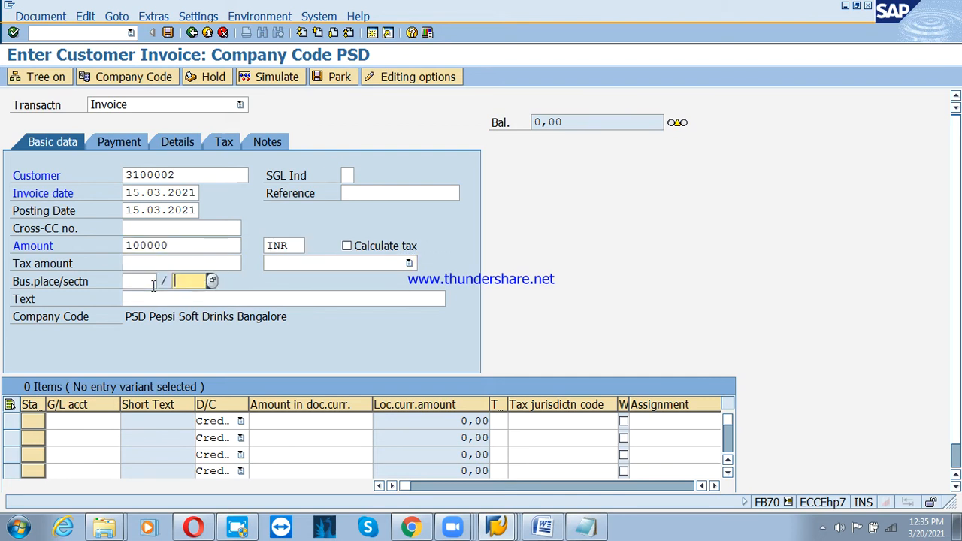
{"action": "type", "text": "S"}
{"action": "key", "text": "Down"}
{"action": "key", "text": "Return"}
{"action": "key", "text": "Tab"}
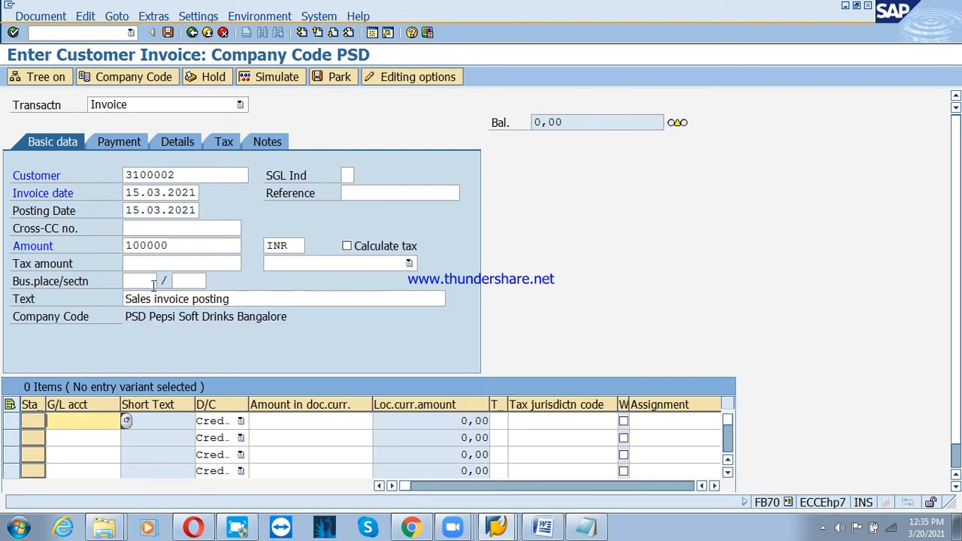
Enter the first line item as a credit of 100000 to the Sales Revenue-Goods G/L account and check the invoice.
{"action": "type", "text": "3"}
{"action": "key", "text": "Down"}
{"action": "key", "text": "Return"}
{"action": "key", "text": "Tab"}
{"action": "key", "text": "Tab"}
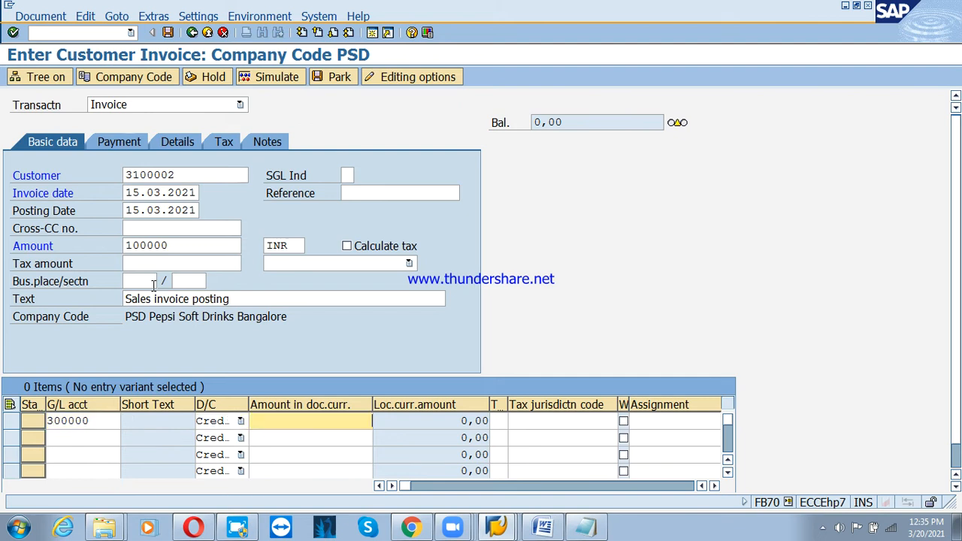
{"action": "key", "text": "Down"}
{"action": "key", "text": "Return"}
{"action": "key", "text": "Return"}
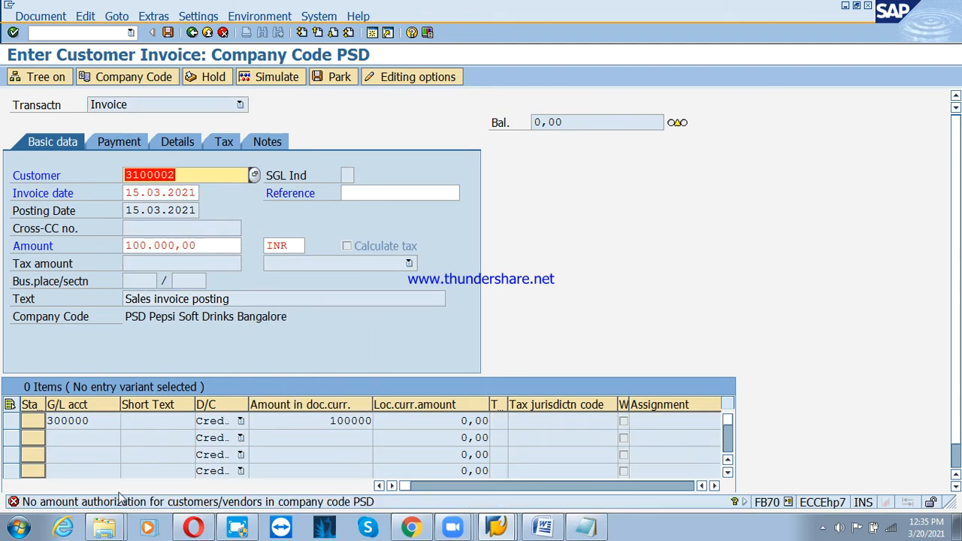
Read the long text of the amount authorization error for company code PSD and close the explanation.
{"action": "double_click", "coordinate": [173, 501]}
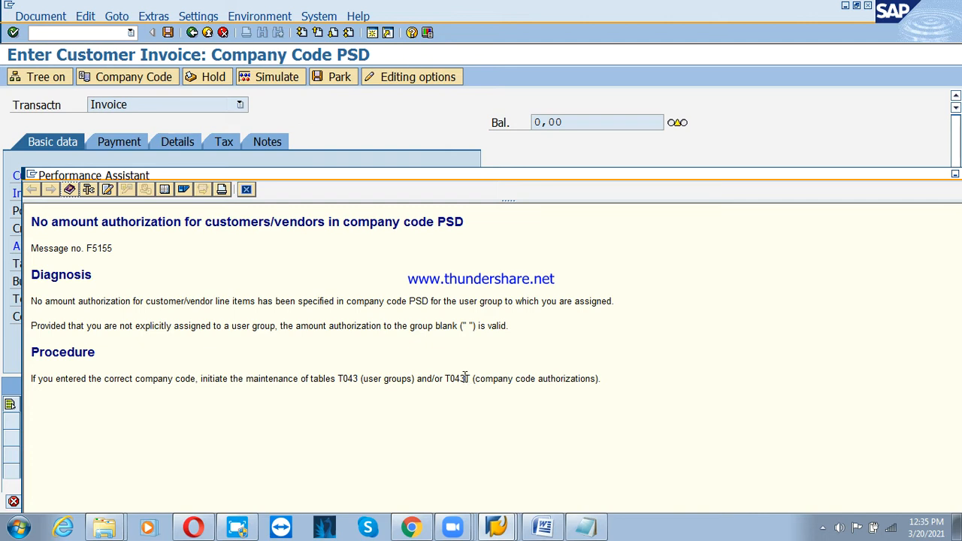
{"action": "left_click", "coordinate": [245, 189]}
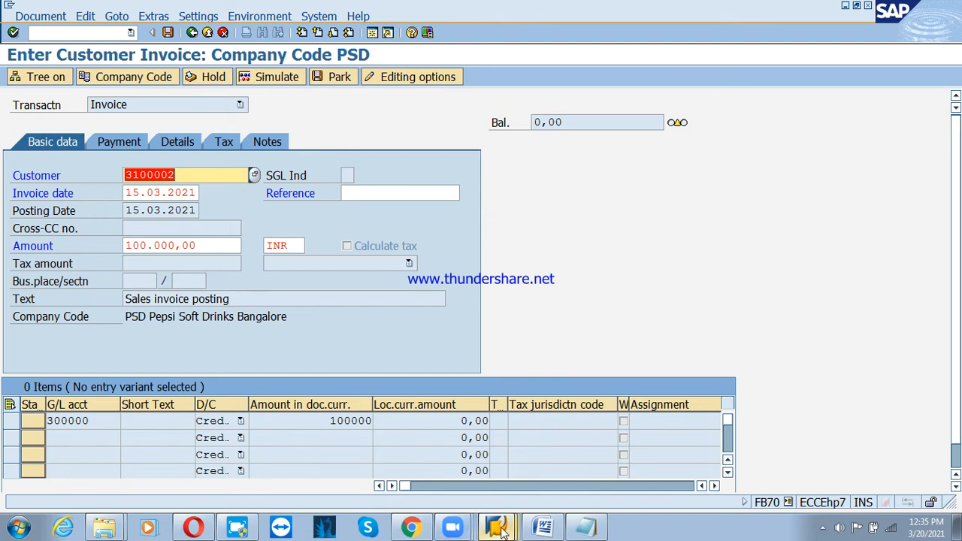
Switch to the IMG session and expand General Ledger Accounting (New) through Business Transactions to the Document Splitting activities.
{"action": "left_click", "coordinate": [458, 494]}
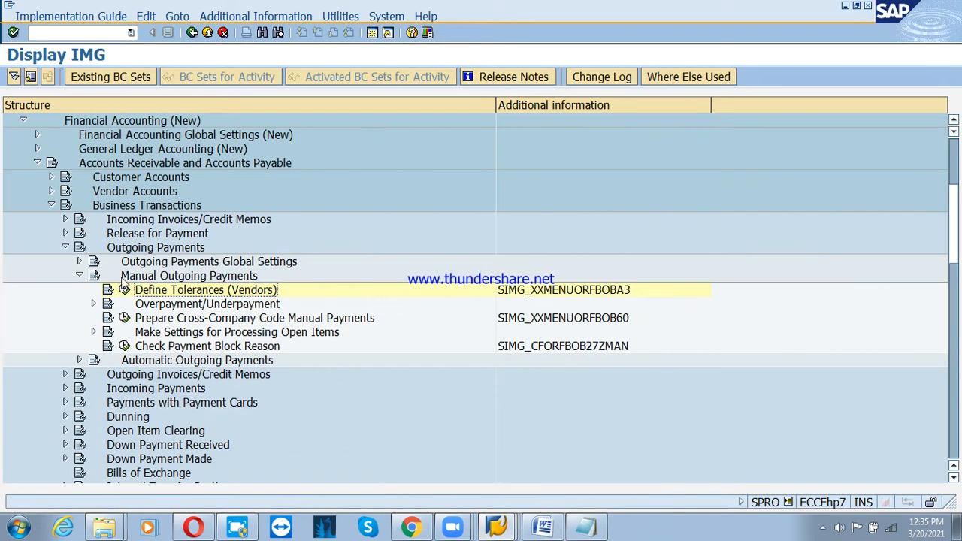
{"action": "left_click", "coordinate": [51, 205]}
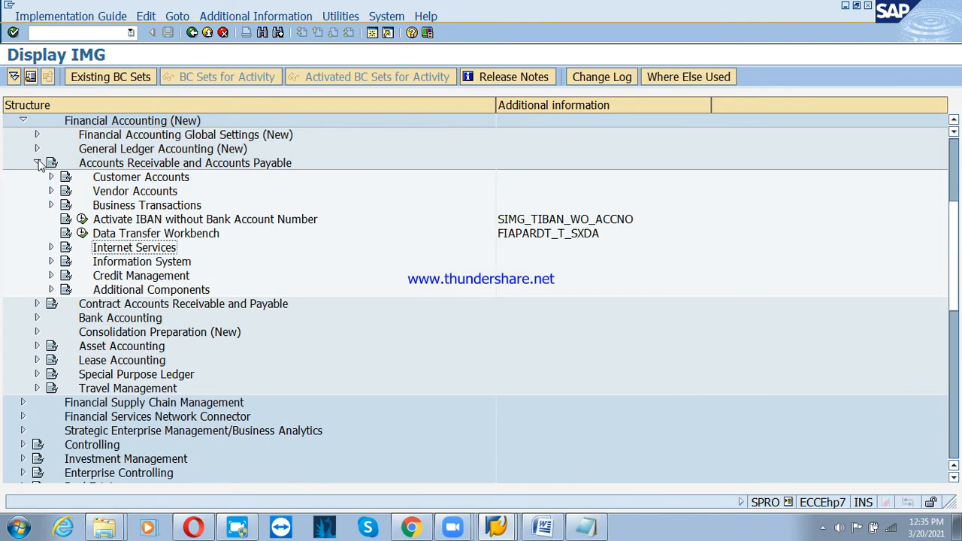
{"action": "left_click", "coordinate": [37, 163]}
{"action": "left_click", "coordinate": [37, 148]}
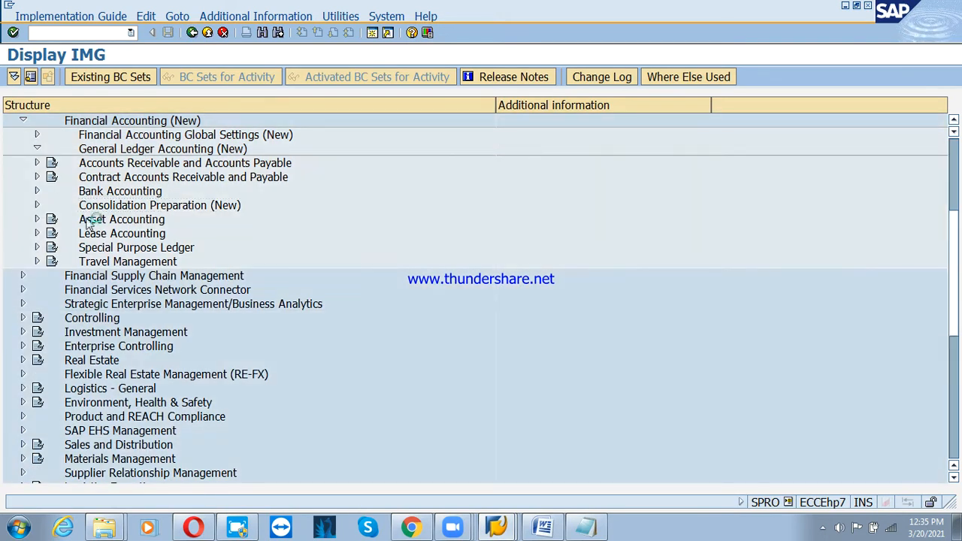
{"action": "left_click", "coordinate": [87, 179]}
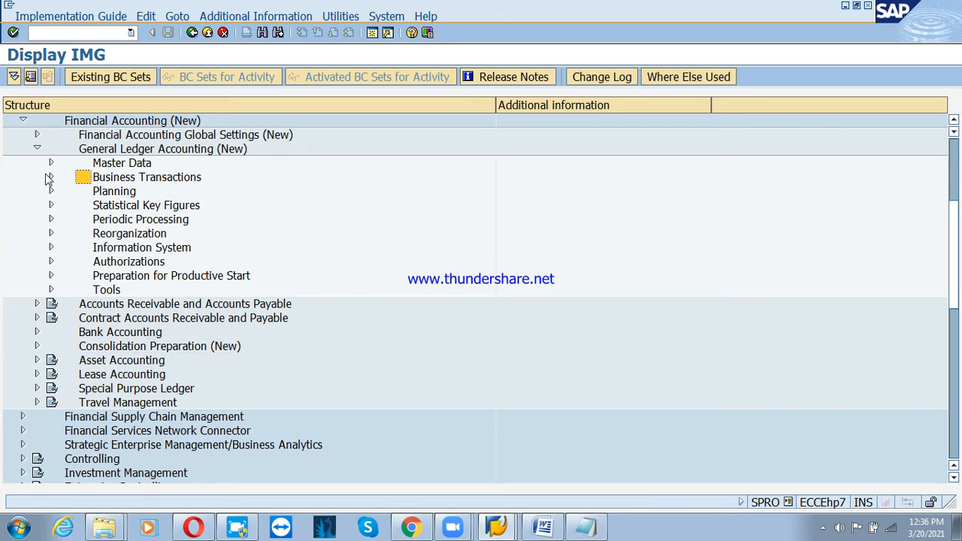
{"action": "left_click", "coordinate": [51, 176]}
{"action": "left_click", "coordinate": [170, 206]}
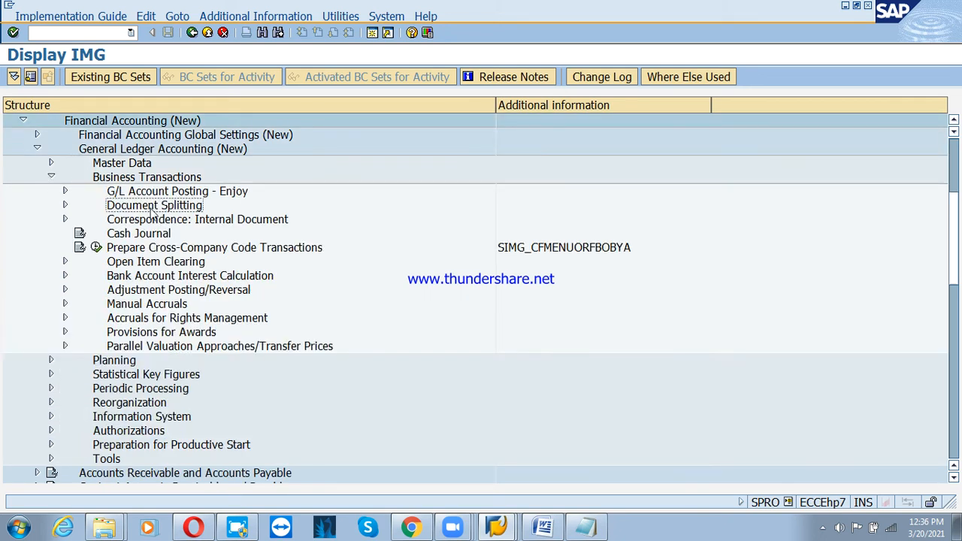
{"action": "left_click", "coordinate": [65, 205]}
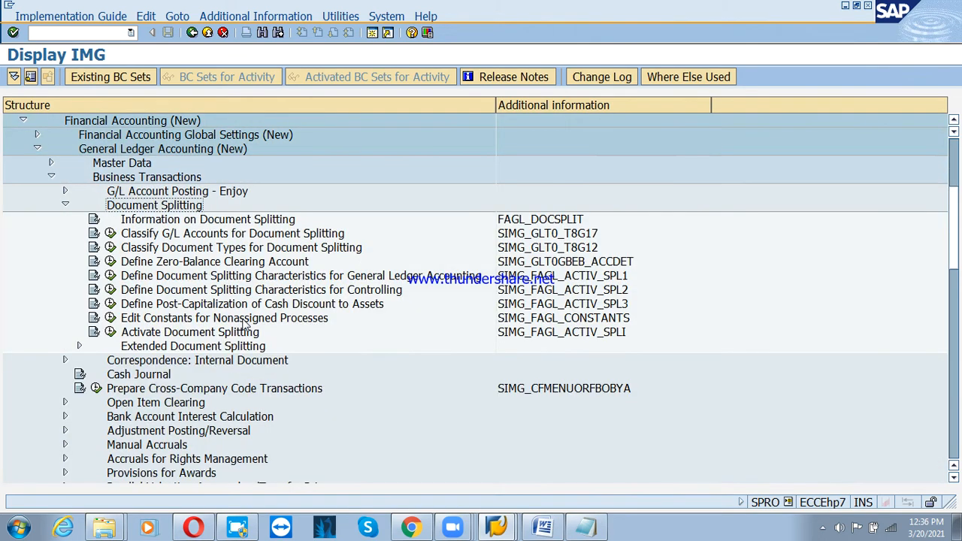
{"action": "left_click", "coordinate": [112, 332]}
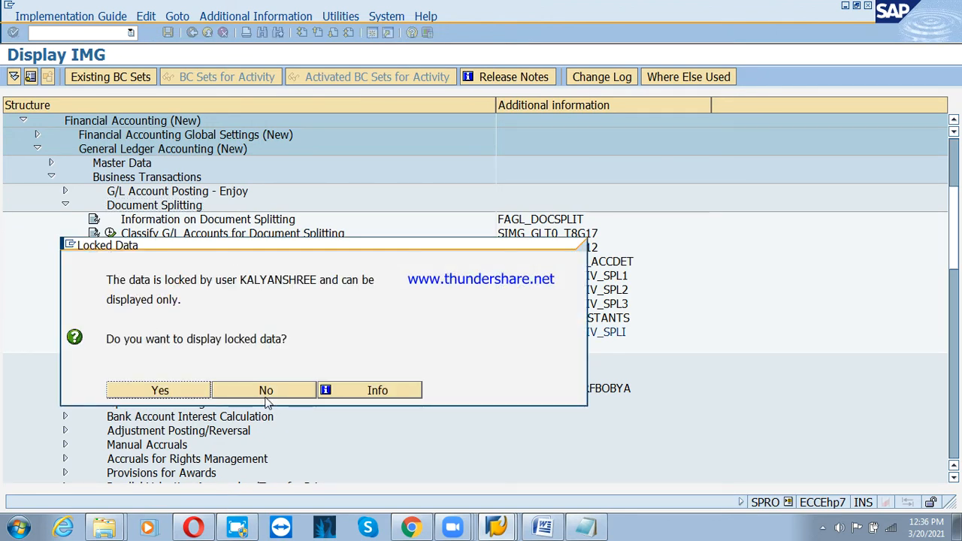
{"action": "left_click", "coordinate": [267, 390]}
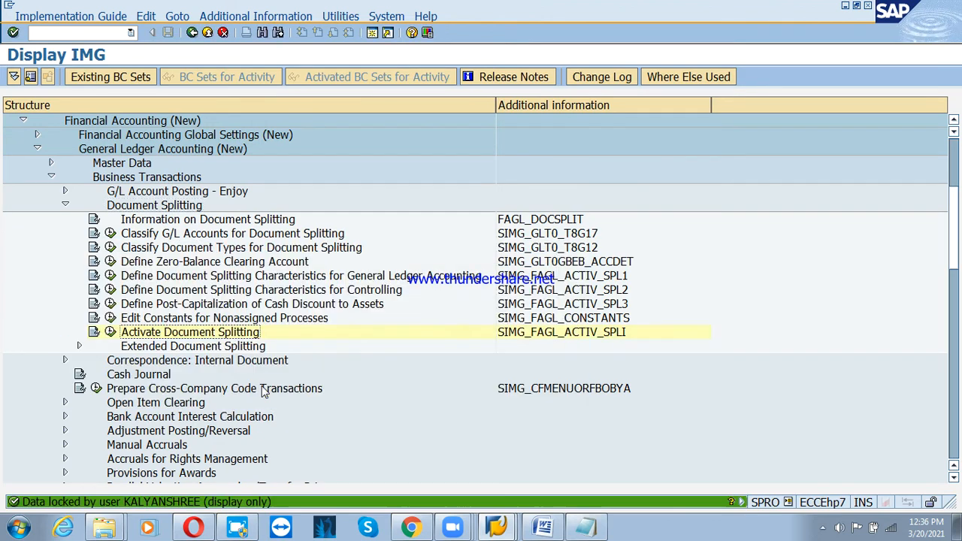
{"action": "left_click", "coordinate": [110, 334]}
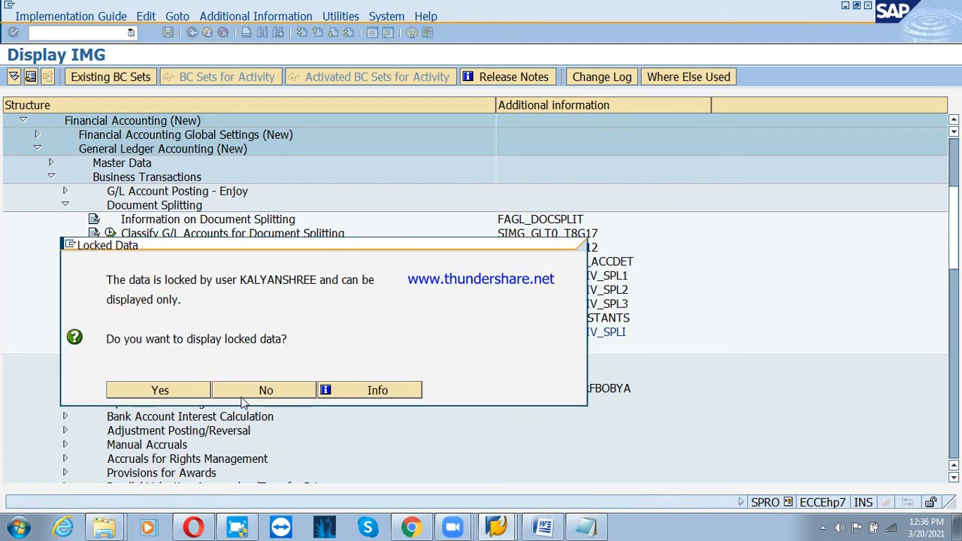
{"action": "left_click", "coordinate": [242, 396]}
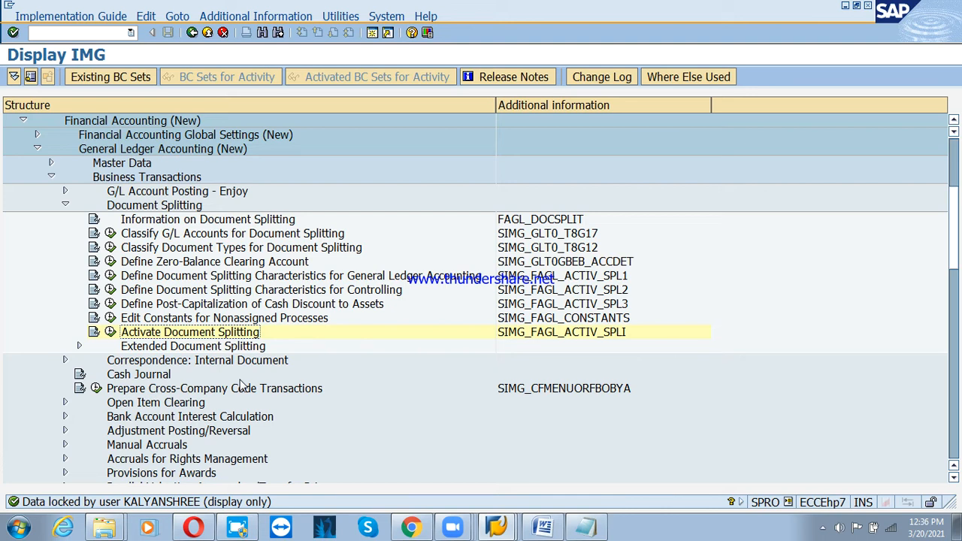
Display the locked Activate Document Splitting settings, select Deactivation per Company Code and exit the view.
{"action": "left_click", "coordinate": [111, 332]}
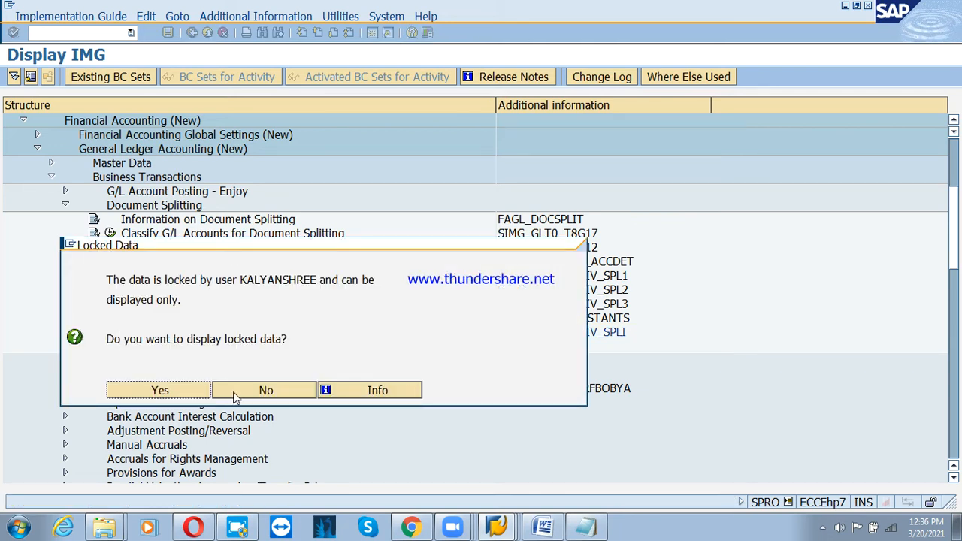
{"action": "left_click", "coordinate": [166, 391]}
{"action": "left_click", "coordinate": [91, 138]}
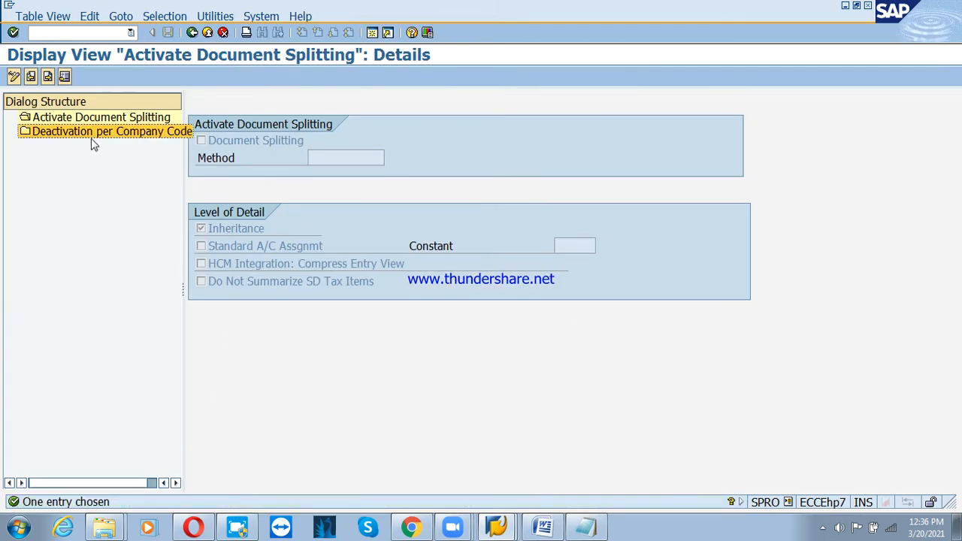
{"action": "left_click", "coordinate": [208, 32]}
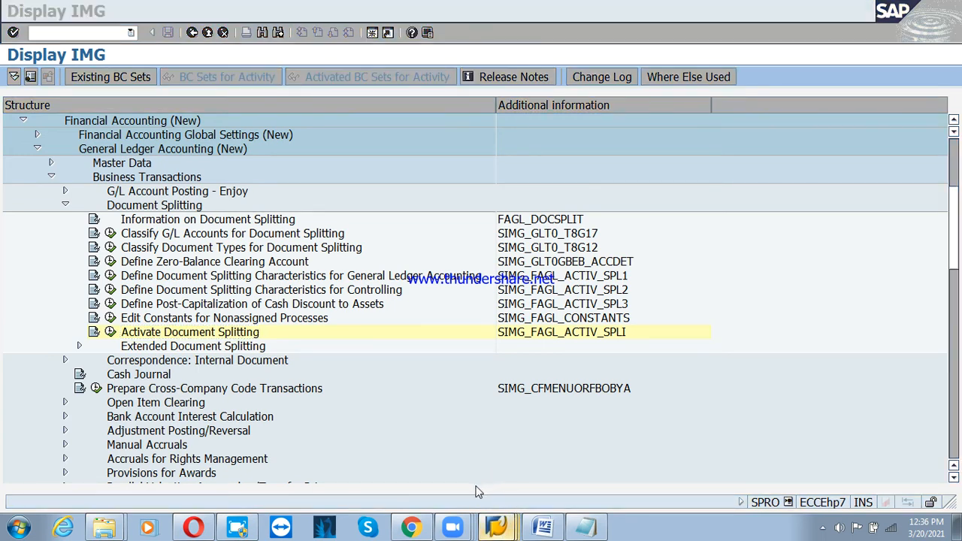
Open a new session, look up PSD among the user tolerance group assignments in transaction OB57, and leave the table.
{"action": "scroll", "coordinate": [441, 176], "scroll_direction": "up", "scroll_amount": 3}
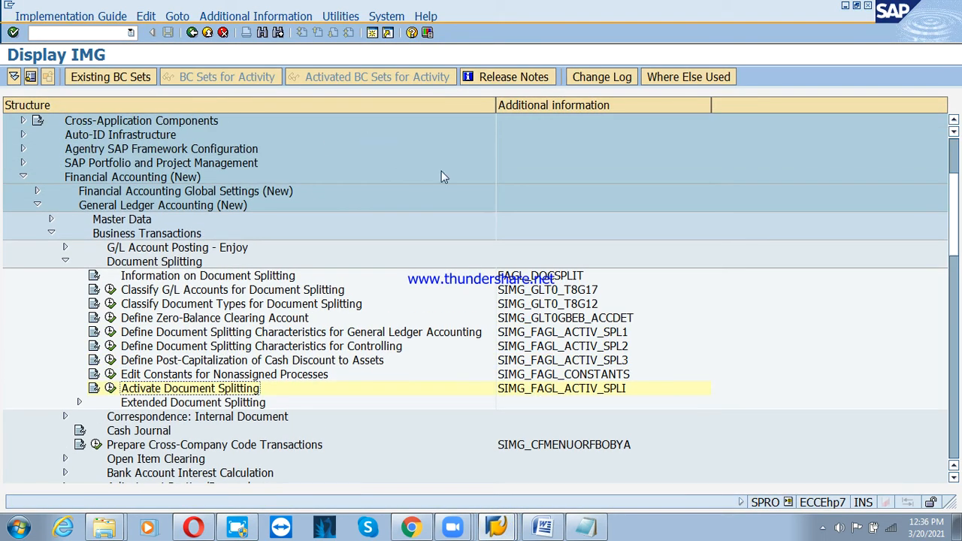
{"action": "left_click", "coordinate": [372, 35]}
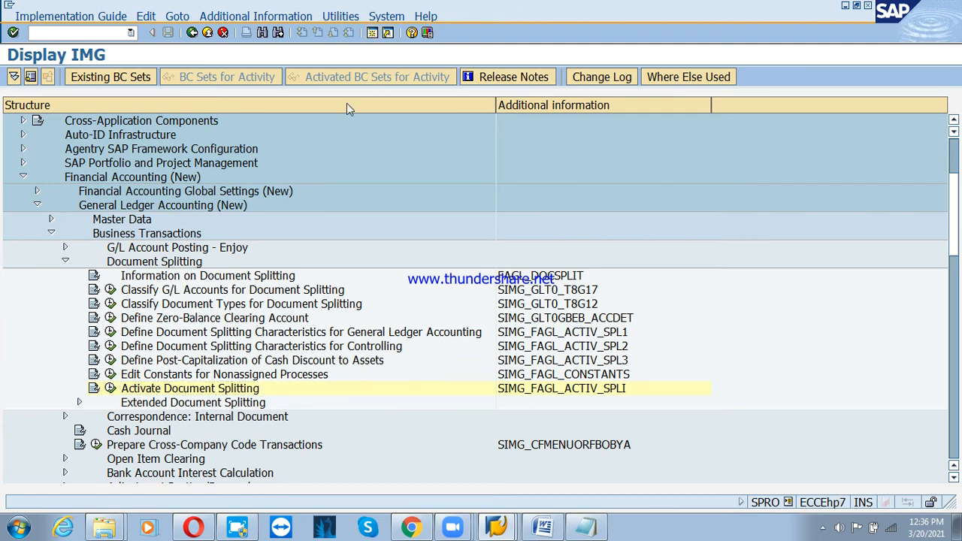
{"action": "type", "text": "ob5"}
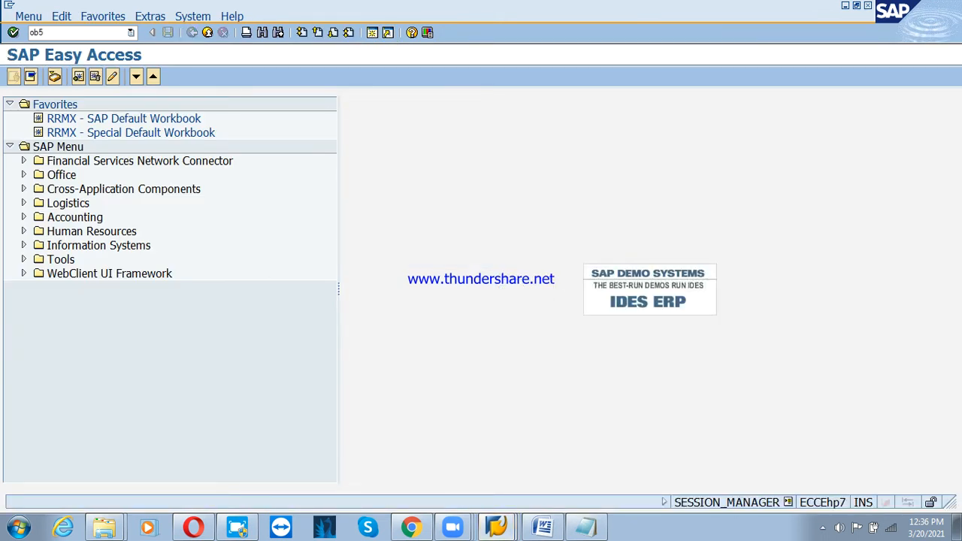
{"action": "key", "text": "Return"}
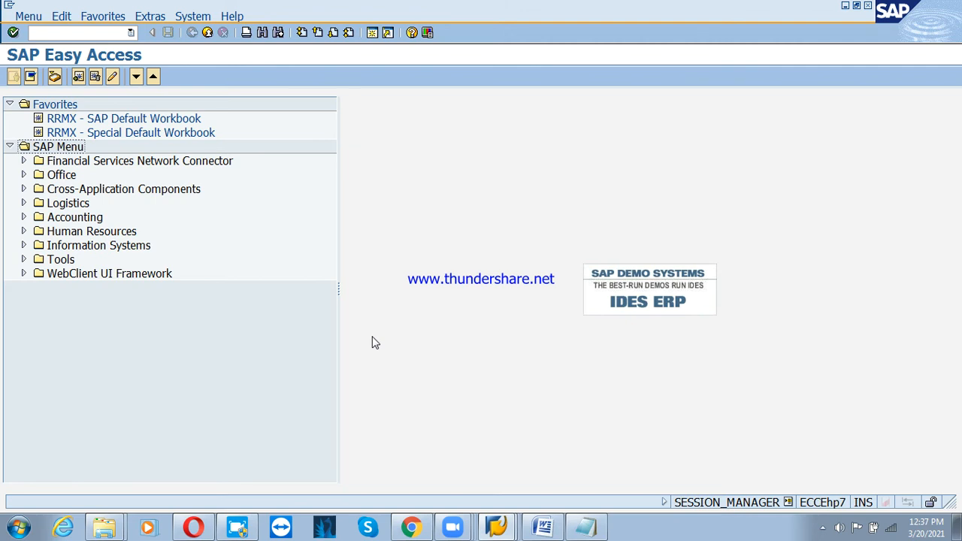
{"action": "left_click", "coordinate": [57, 33]}
{"action": "type", "text": "ob57"}
{"action": "key", "text": "Return"}
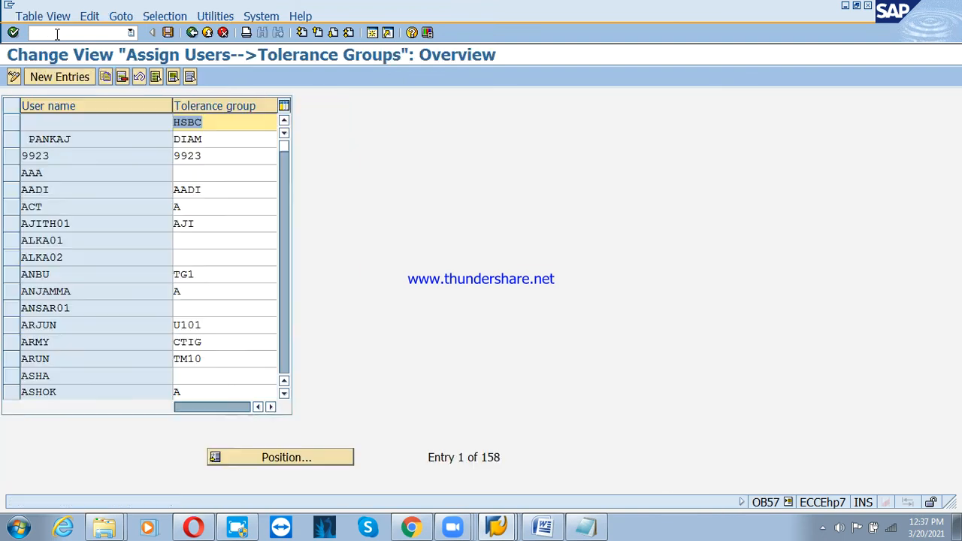
{"action": "left_click", "coordinate": [293, 460]}
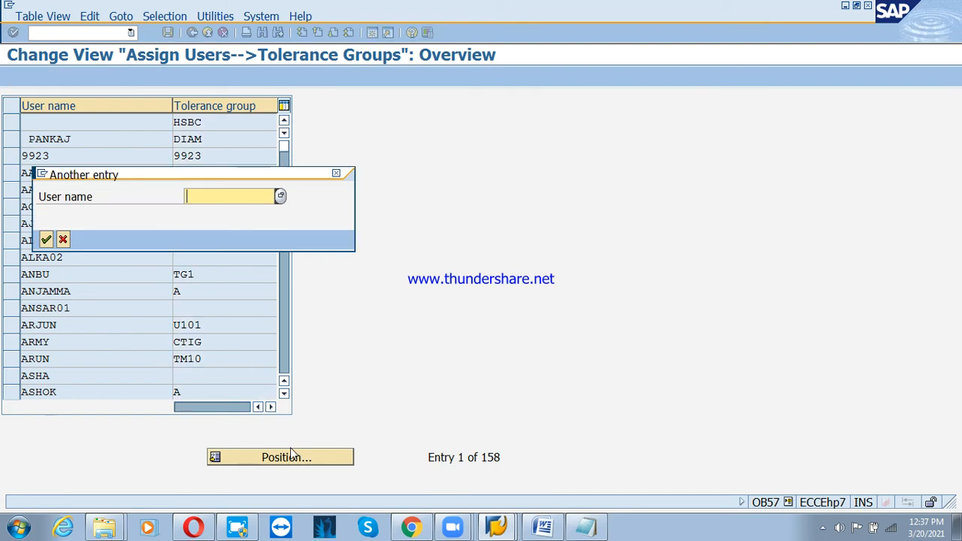
{"action": "type", "text": "psd"}
{"action": "key", "text": "Return"}
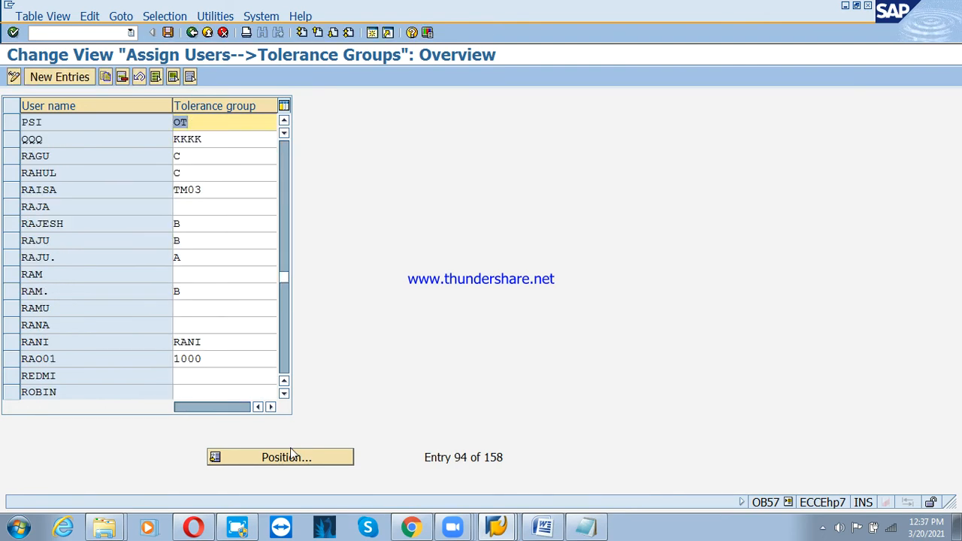
{"action": "left_click", "coordinate": [191, 32]}
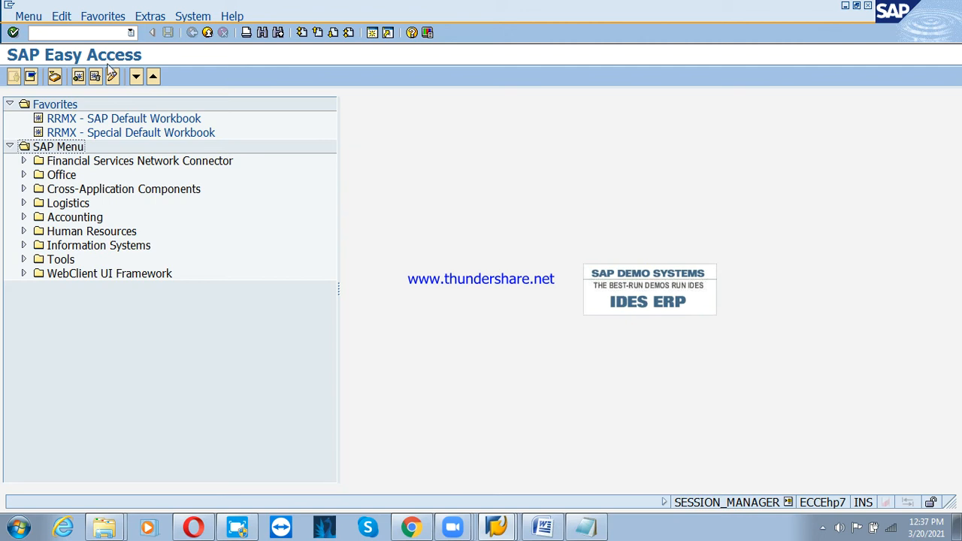
Review the posting limits of the blank tolerance group for company code PSD in transaction OBA4 and exit.
{"action": "left_click", "coordinate": [47, 33]}
{"action": "type", "text": "oba4"}
{"action": "key", "text": "Return"}
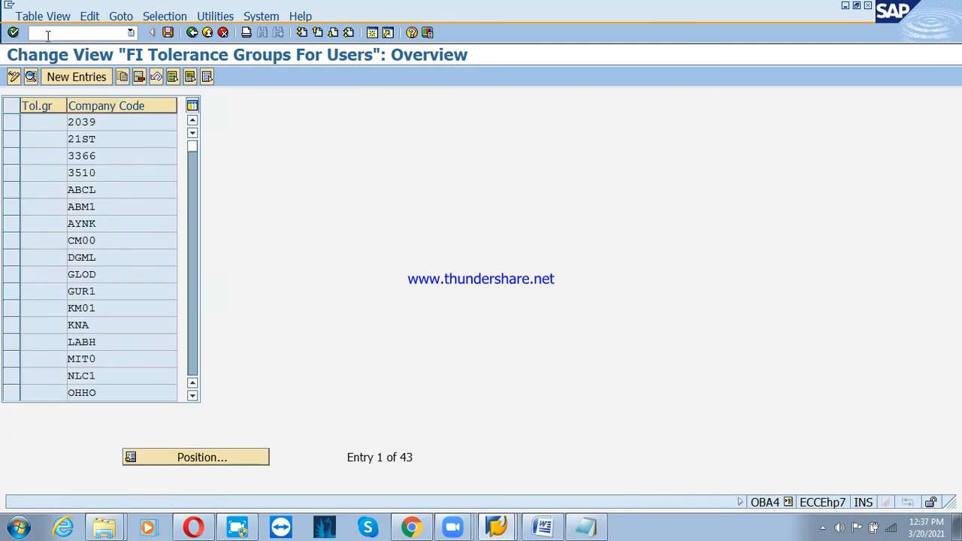
{"action": "left_click", "coordinate": [237, 459]}
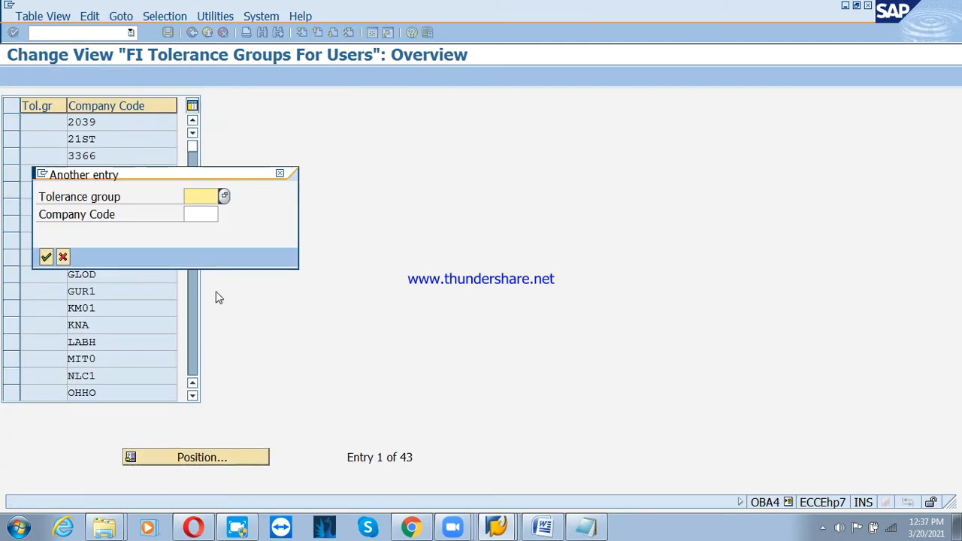
{"action": "left_click", "coordinate": [200, 213]}
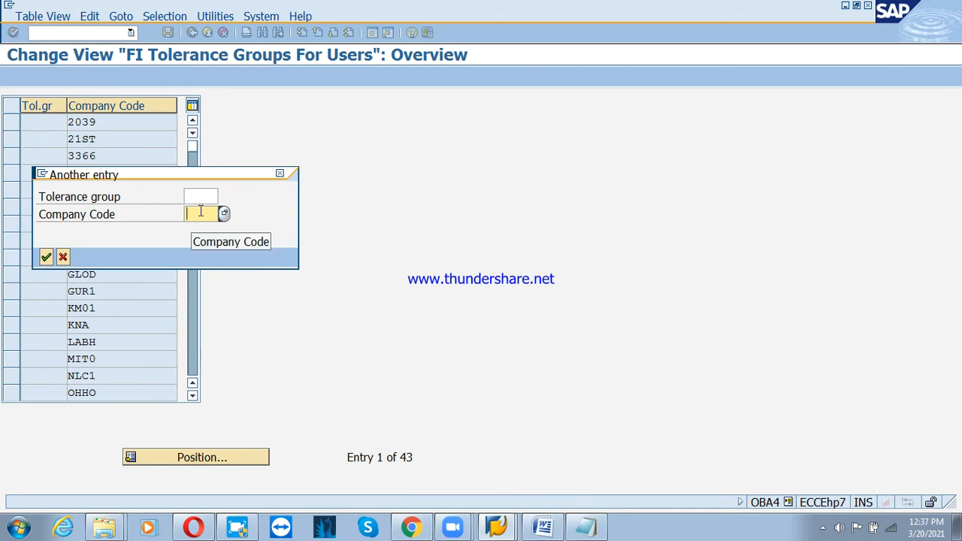
{"action": "type", "text": "psd"}
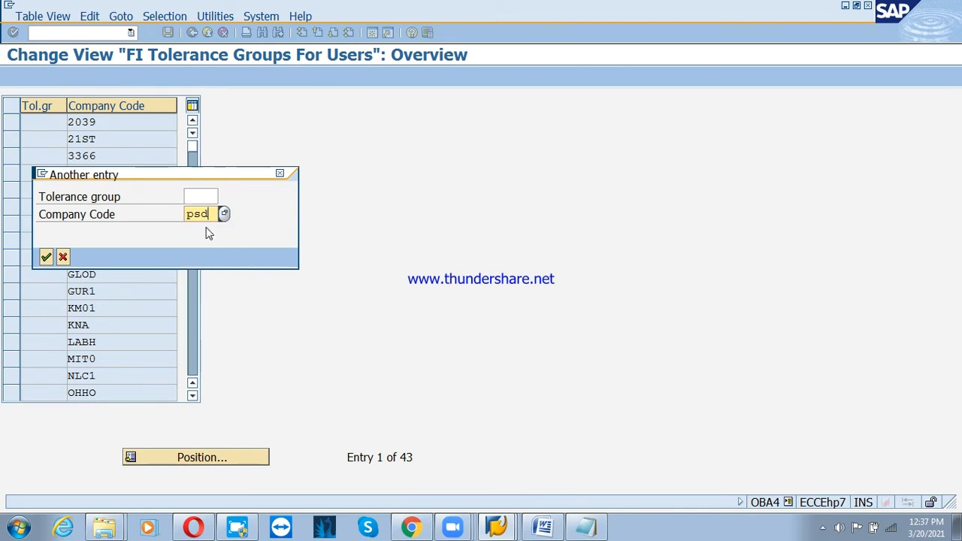
{"action": "left_click", "coordinate": [46, 257]}
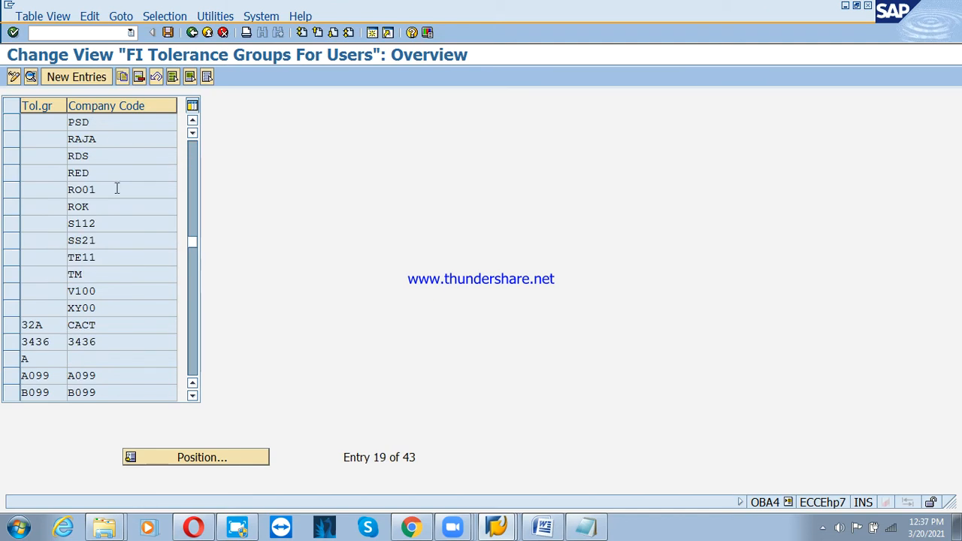
{"action": "double_click", "coordinate": [95, 123]}
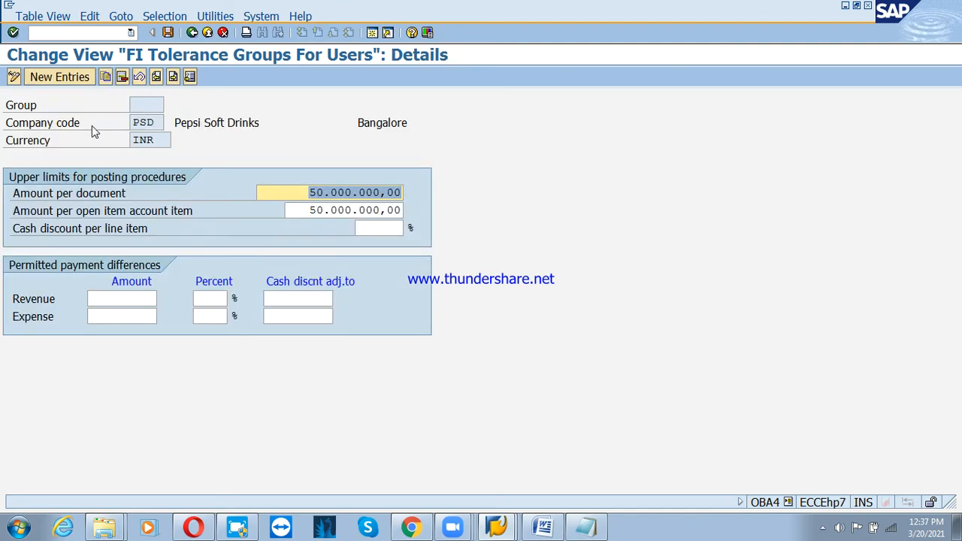
{"action": "left_click", "coordinate": [207, 33]}
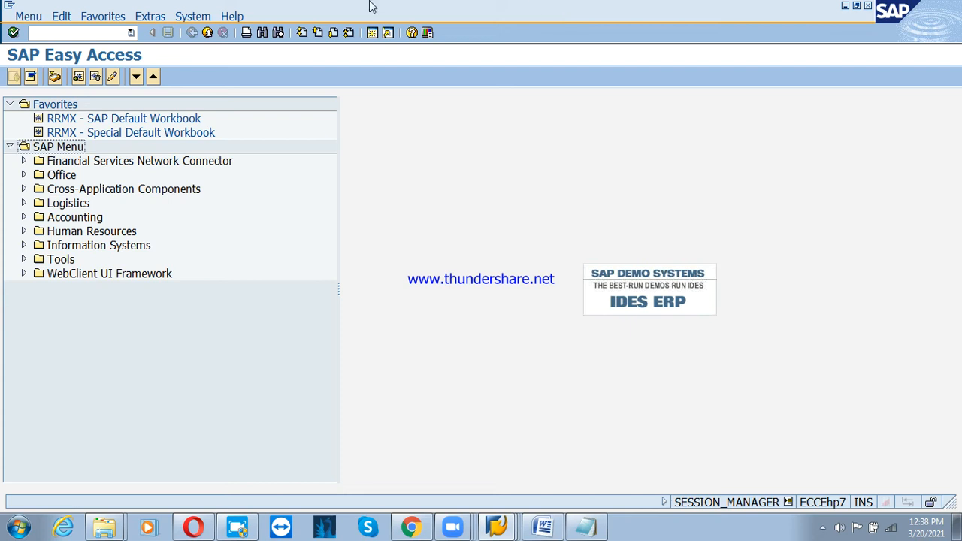
Revalidate the pending customer invoice, read the explanation of the amount authorization error, and exit the invoice without saving.
{"action": "left_click", "coordinate": [496, 526]}
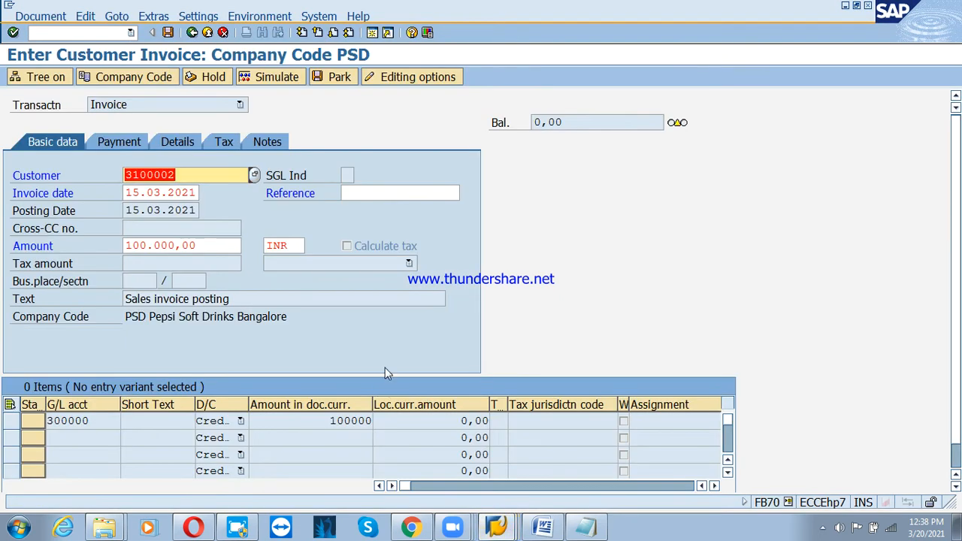
{"action": "key", "text": "Return"}
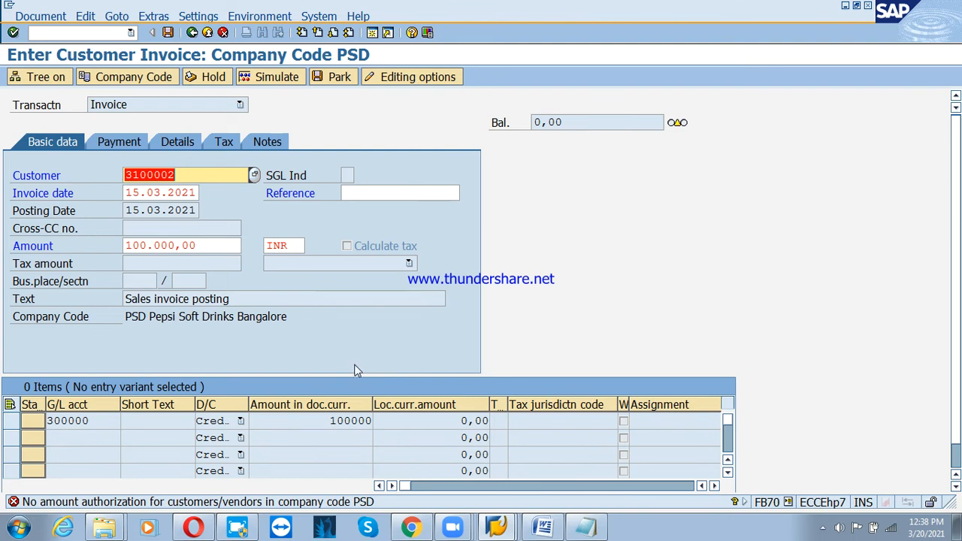
{"action": "left_click", "coordinate": [193, 525]}
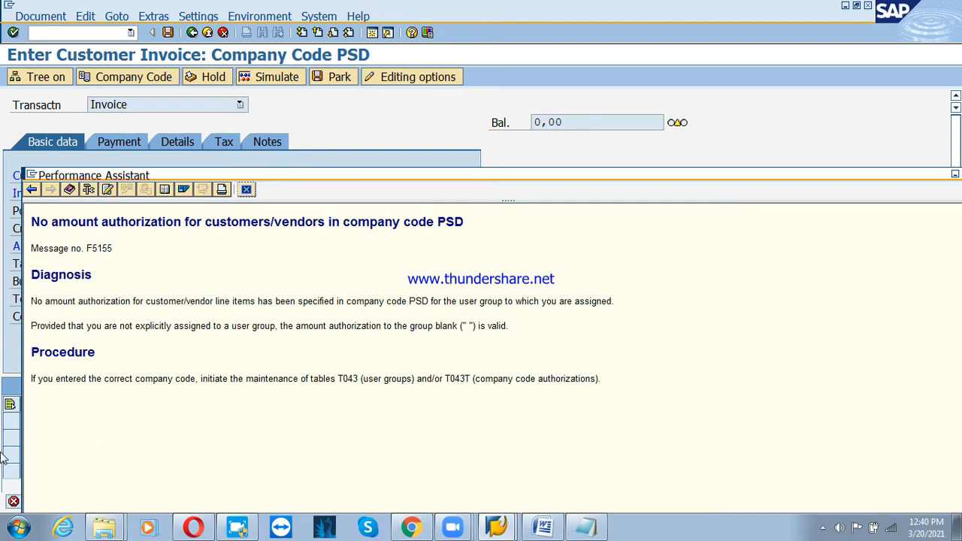
{"action": "left_click", "coordinate": [246, 189]}
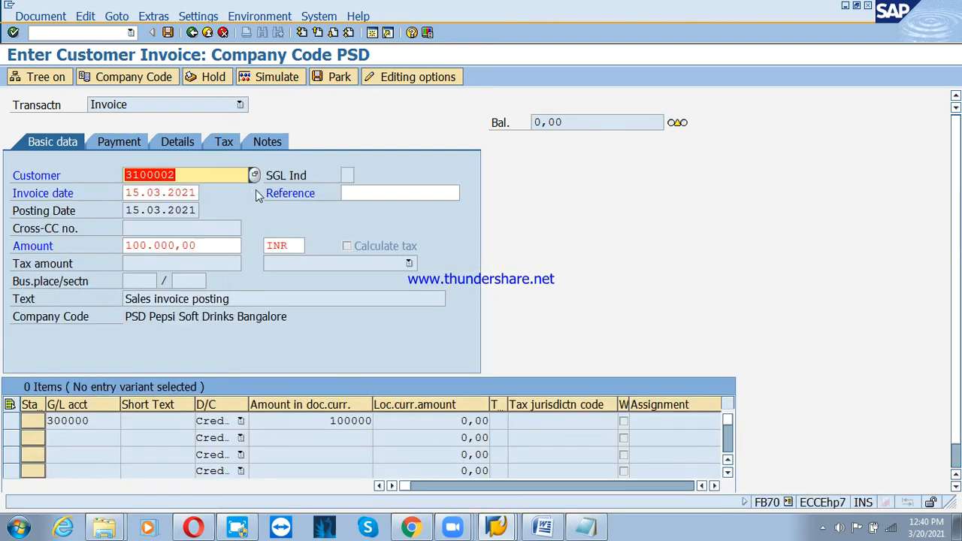
{"action": "left_click", "coordinate": [203, 32]}
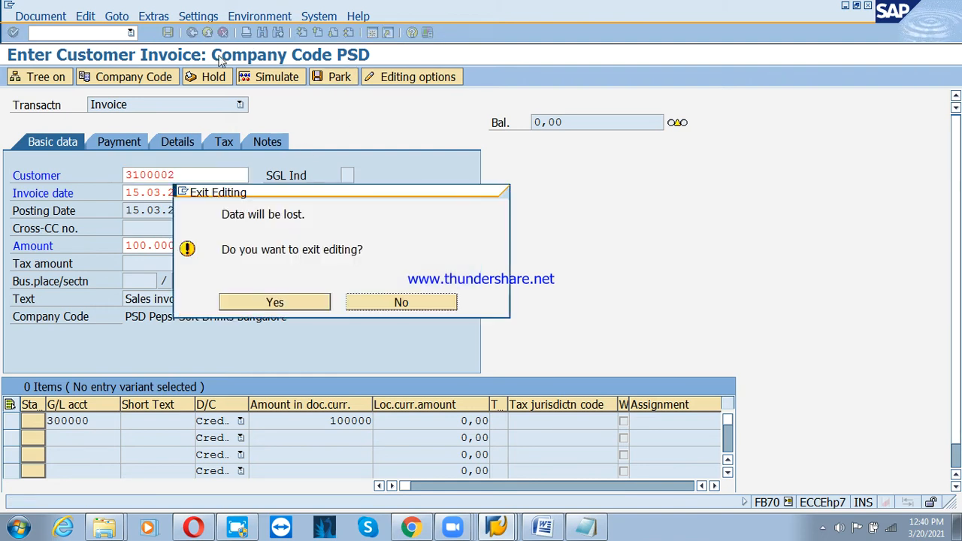
{"action": "left_click", "coordinate": [300, 297]}
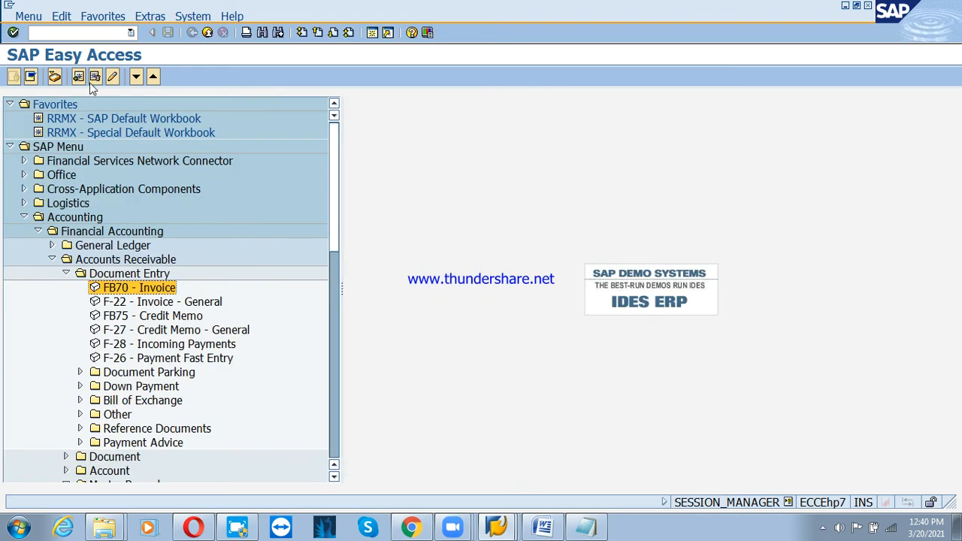
Review the payment terms and tolerance group of customer KLE Industries Ltd in company code PSD using transaction FD02.
{"action": "left_click", "coordinate": [52, 33]}
{"action": "type", "text": "fd02"}
{"action": "key", "text": "Return"}
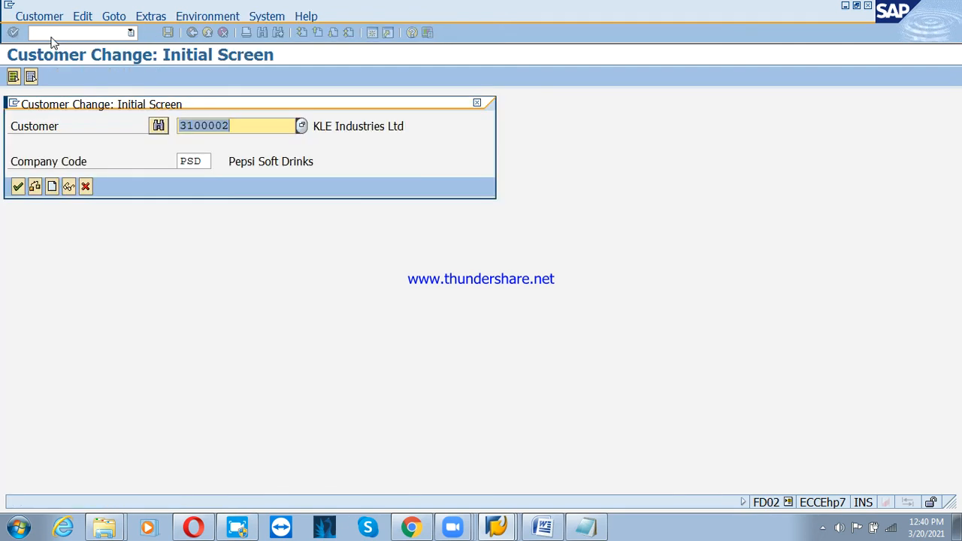
{"action": "key", "text": "Return"}
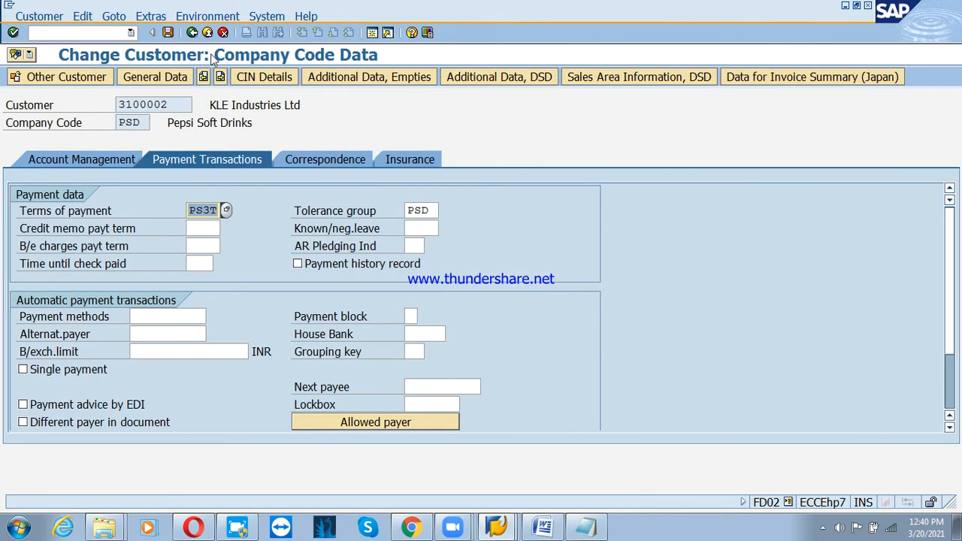
{"action": "left_click", "coordinate": [192, 32]}
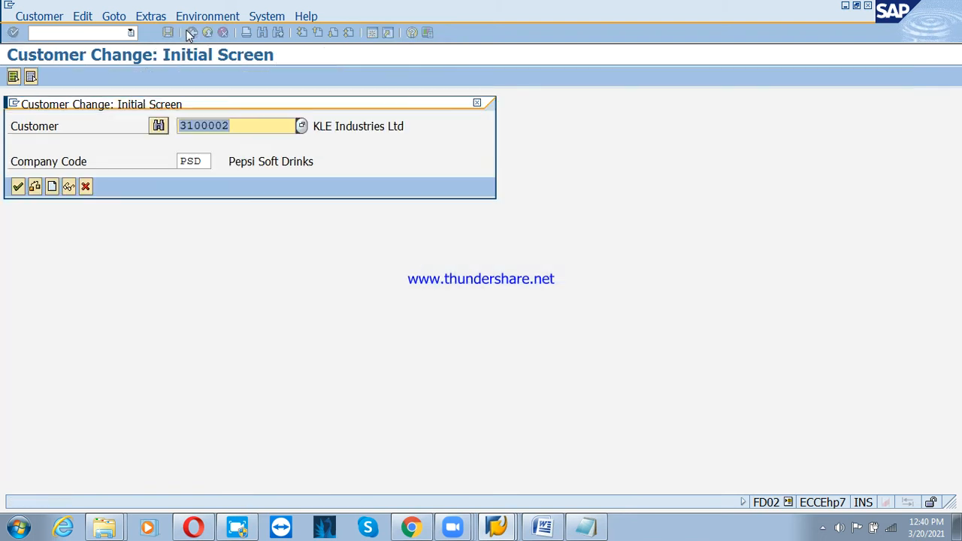
Find customer FIG India Ltd among the PSD customers and open its company code data for changing.
{"action": "left_click", "coordinate": [300, 126]}
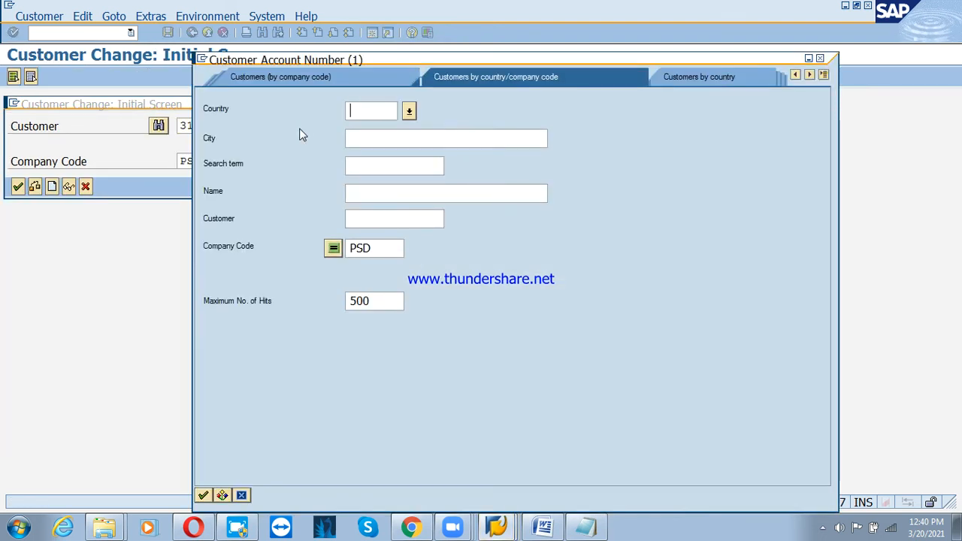
{"action": "key", "text": "Return"}
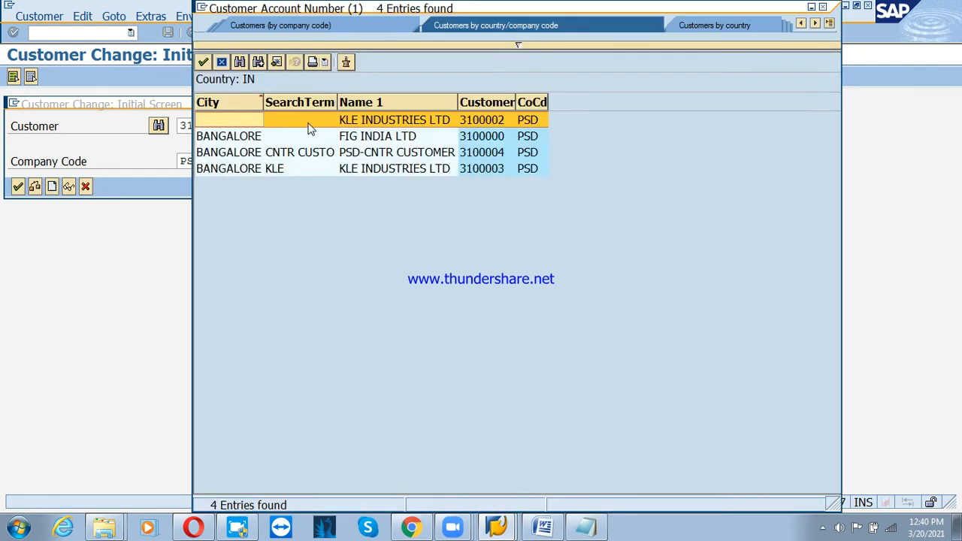
{"action": "double_click", "coordinate": [311, 135]}
{"action": "key", "text": "Return"}
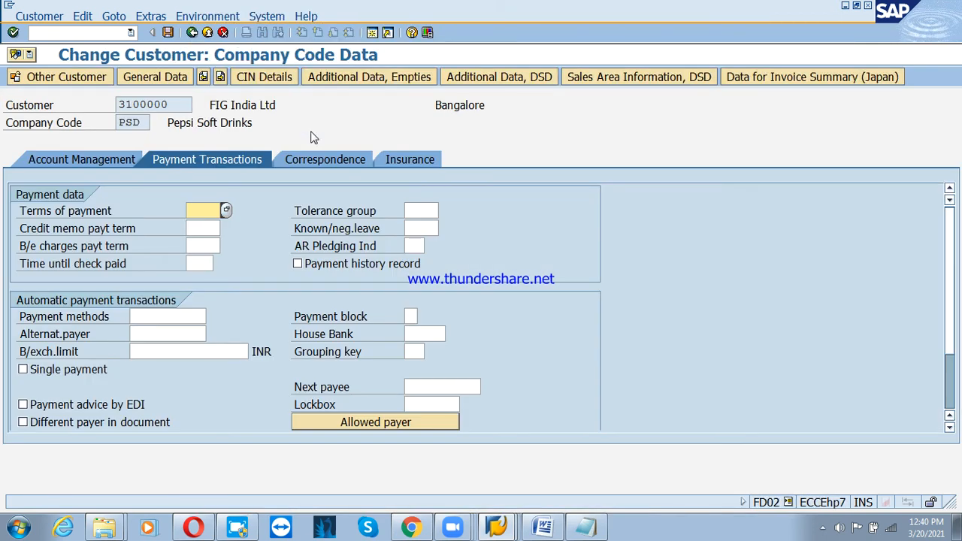
Assign tolerance group PSD and terms of payment PS2T to FIG India Ltd, save the customer, and leave the transaction.
{"action": "key", "text": "Tab"}
{"action": "type", "text": "psd"}
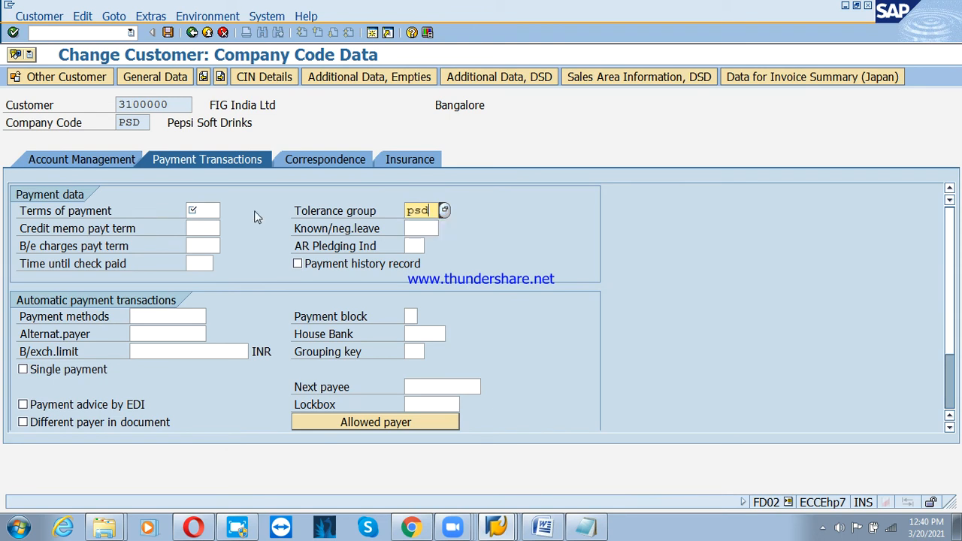
{"action": "left_click", "coordinate": [217, 210]}
{"action": "type", "text": "f"}
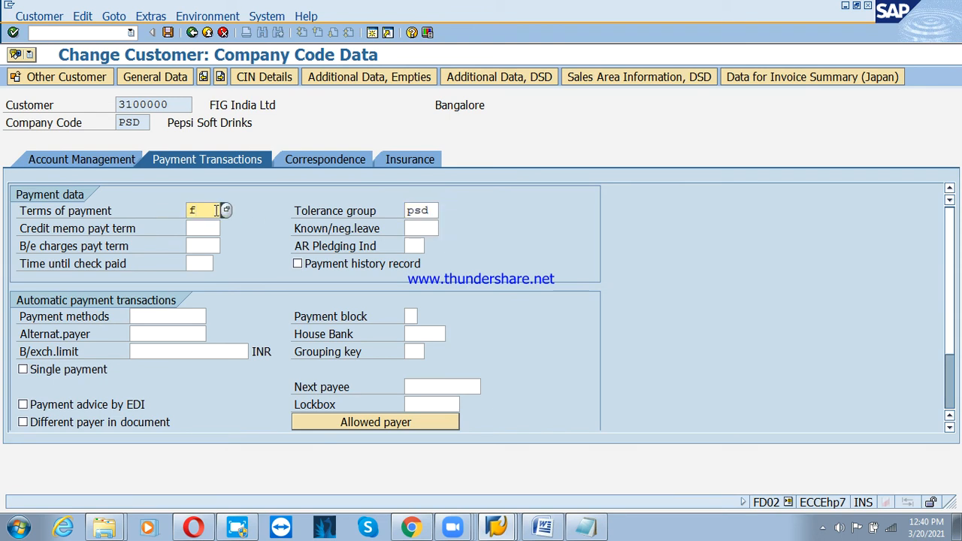
{"action": "type", "text": "s"}
{"action": "key", "text": "BackSpace"}
{"action": "key", "text": "BackSpace"}
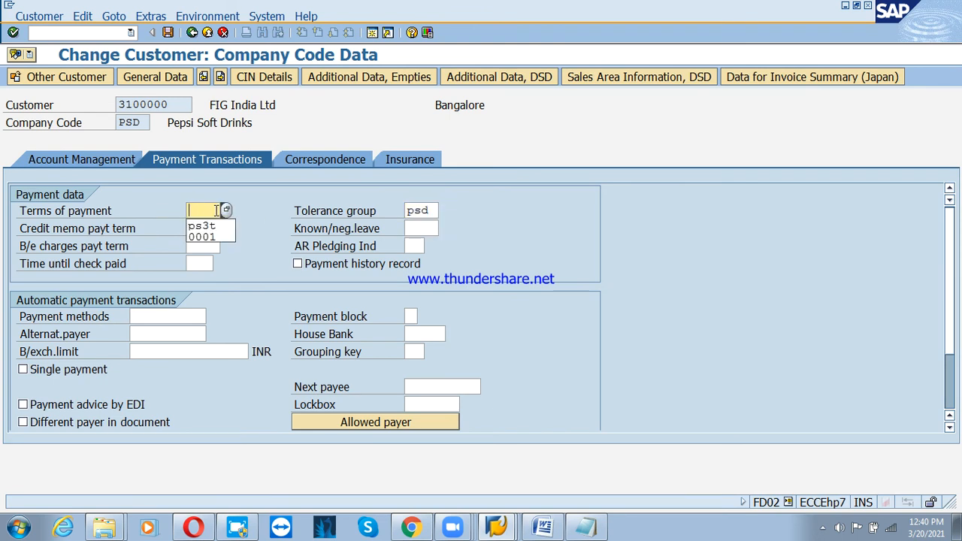
{"action": "type", "text": "ps2"}
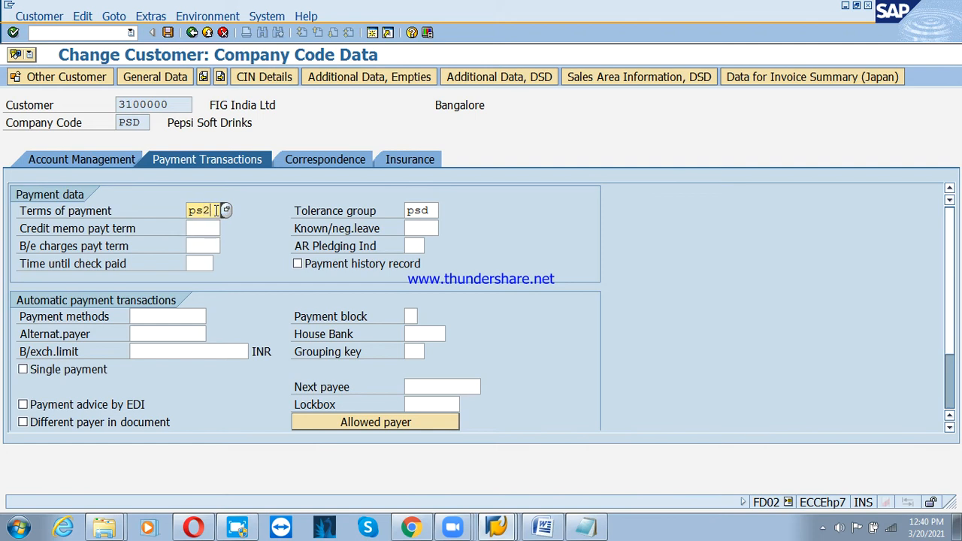
{"action": "type", "text": "t"}
{"action": "key", "text": "Return"}
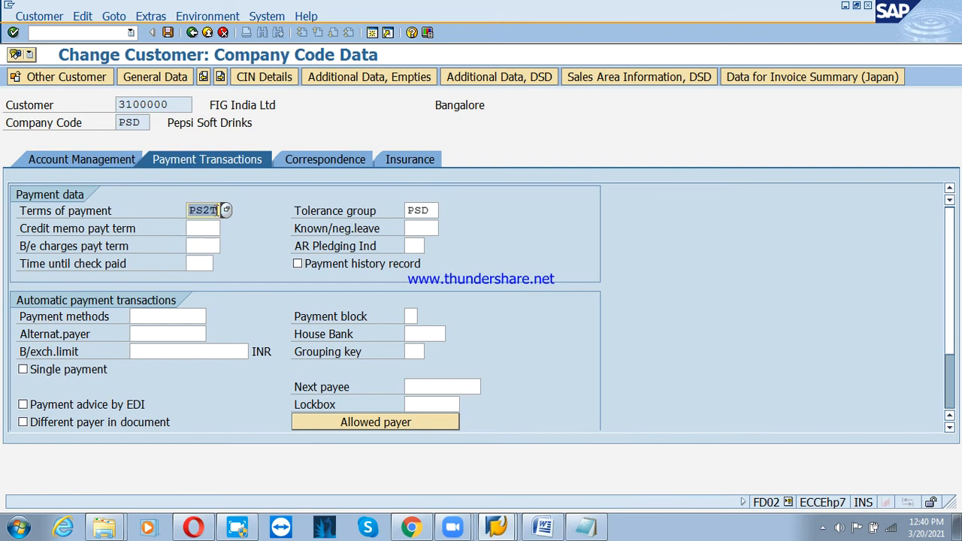
{"action": "key", "text": "ctrl+s"}
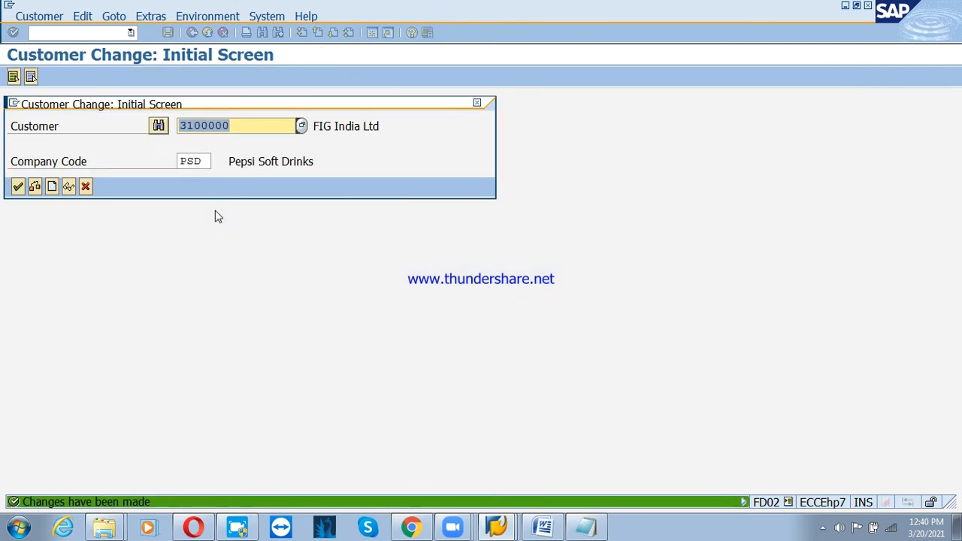
{"action": "left_click", "coordinate": [85, 186]}
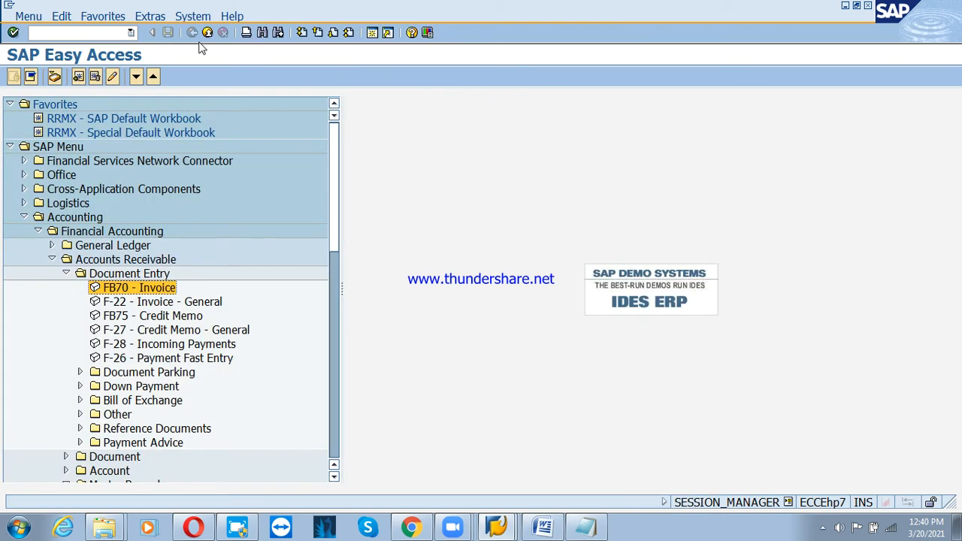
Look up company code PSD in the customer/vendor tolerances of transaction OBA3 and display the details of tolerance group PSD.
{"action": "left_click", "coordinate": [67, 32]}
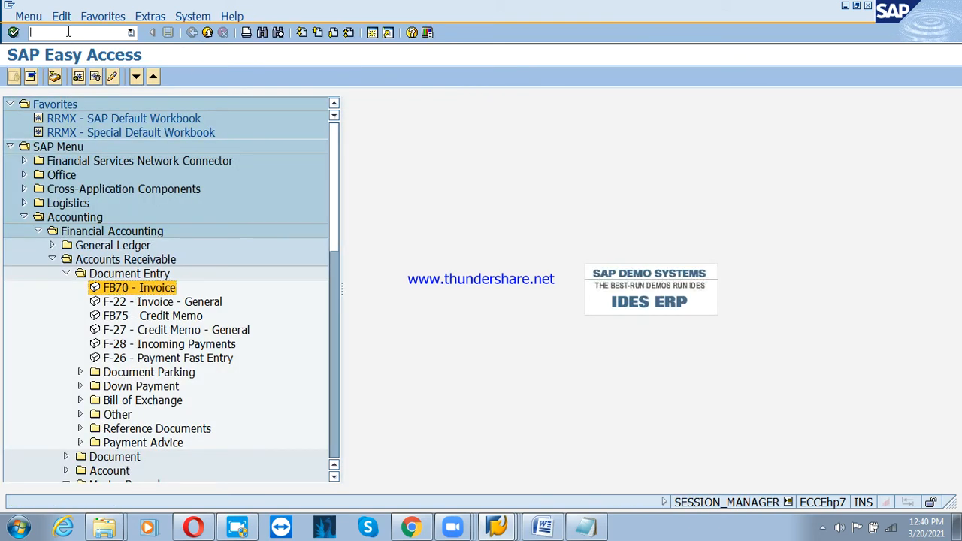
{"action": "type", "text": "oba3"}
{"action": "key", "text": "Return"}
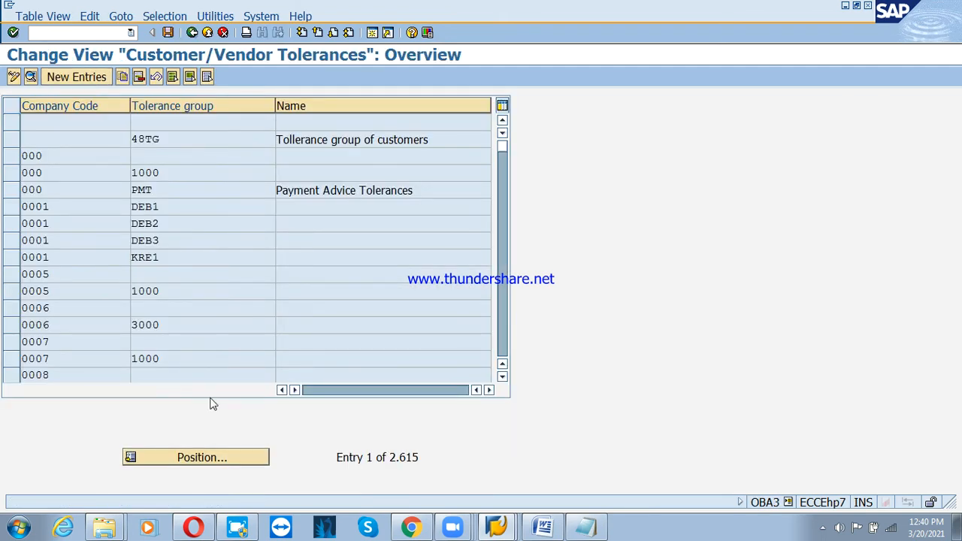
{"action": "left_click", "coordinate": [222, 455]}
{"action": "type", "text": "ps"}
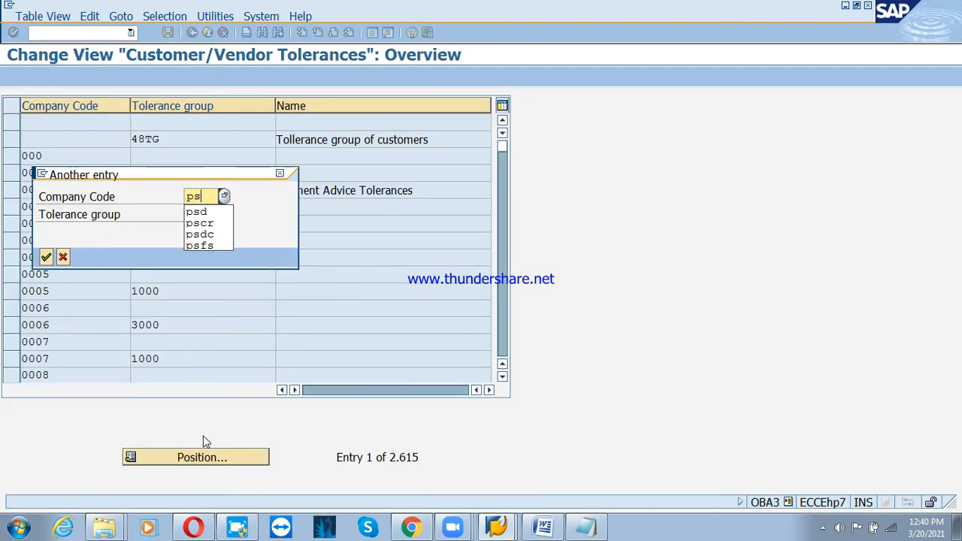
{"action": "key", "text": "Return"}
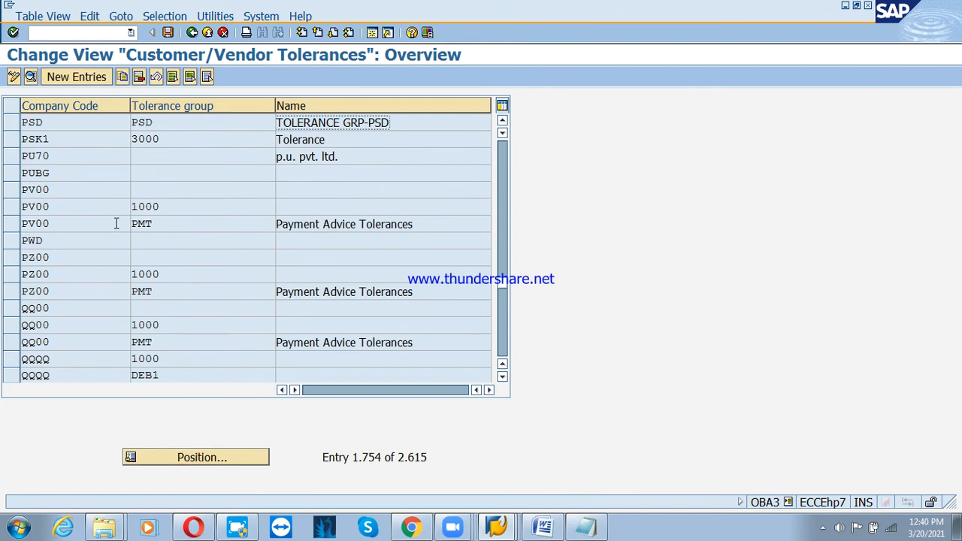
{"action": "double_click", "coordinate": [172, 122]}
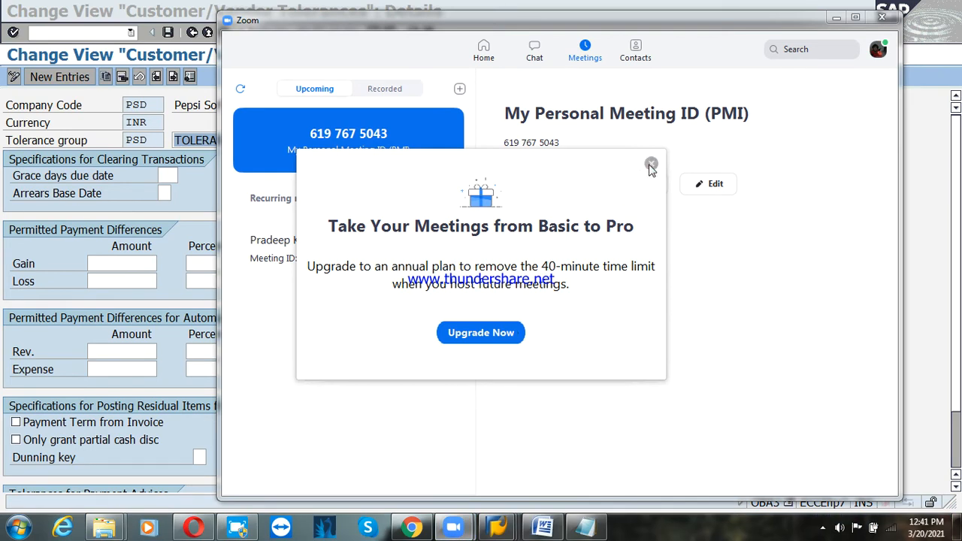
Dismiss the upgrade offer in Zoom, start the personal meeting, and join it with computer audio.
{"action": "left_click", "coordinate": [651, 164]}
{"action": "left_click", "coordinate": [535, 189]}
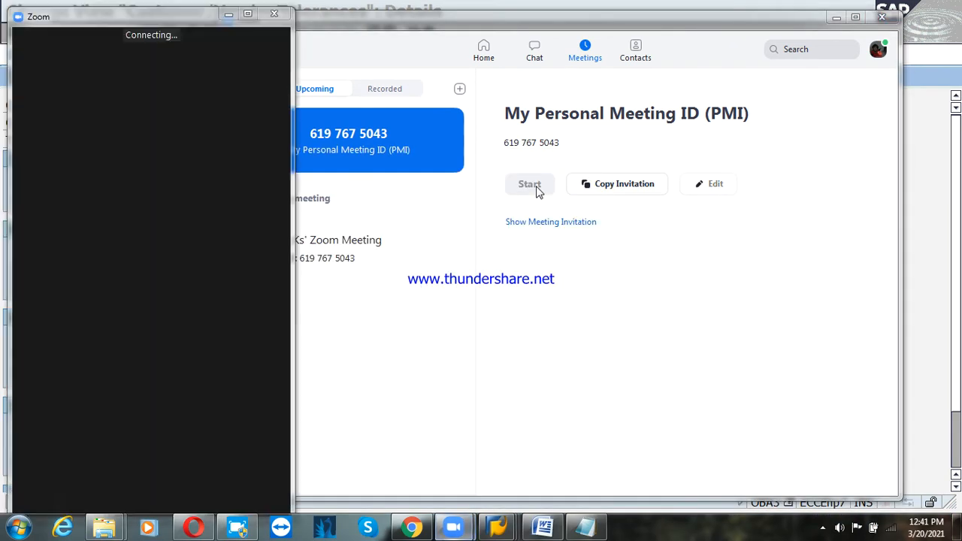
{"action": "left_click", "coordinate": [834, 18]}
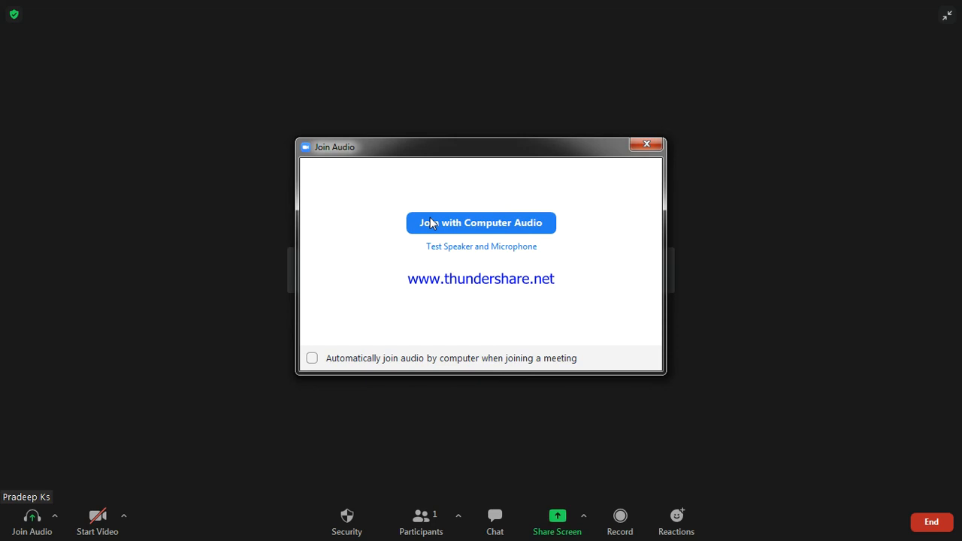
{"action": "left_click", "coordinate": [496, 223]}
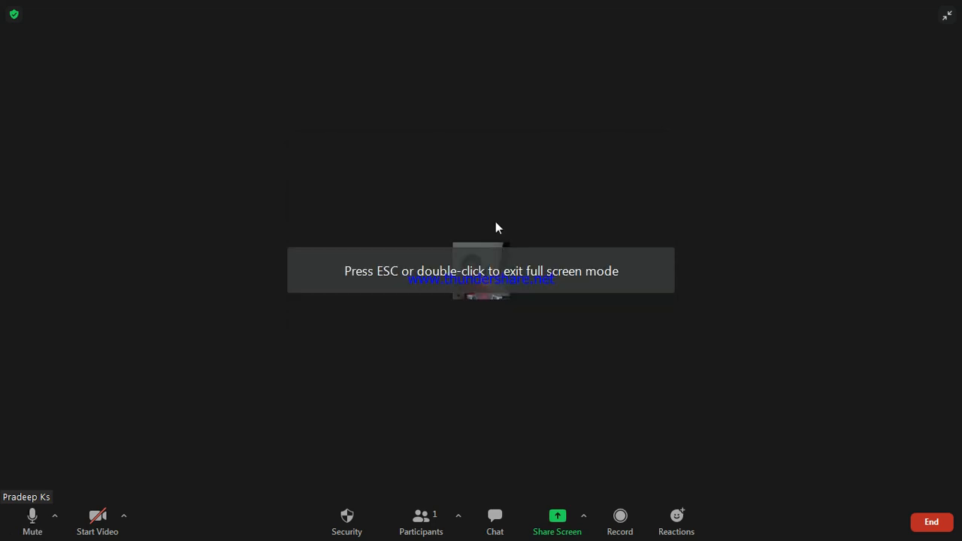
Admit everyone in the meeting's waiting room and share the screen showing the SAP tolerance details.
{"action": "left_click", "coordinate": [420, 518]}
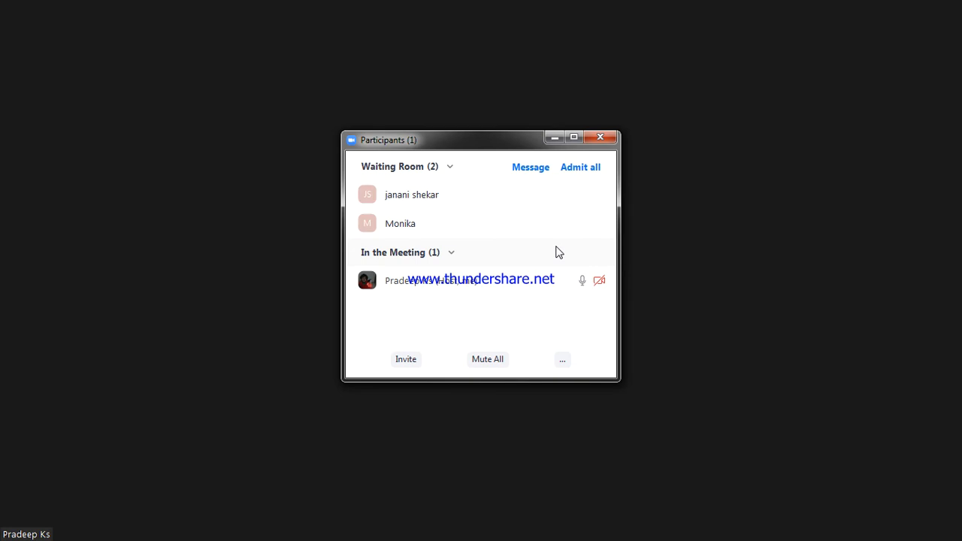
{"action": "left_click", "coordinate": [577, 167]}
{"action": "left_click", "coordinate": [557, 517]}
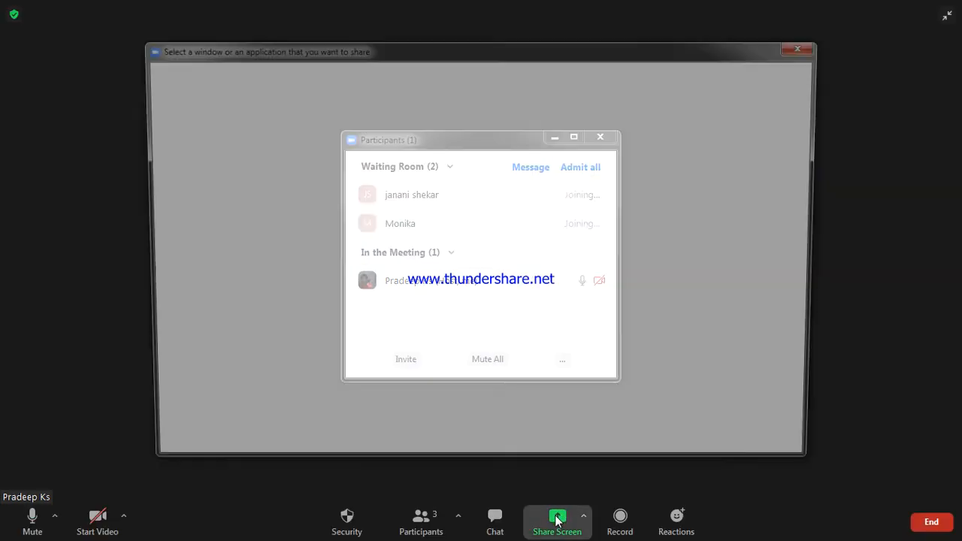
{"action": "left_click", "coordinate": [767, 458]}
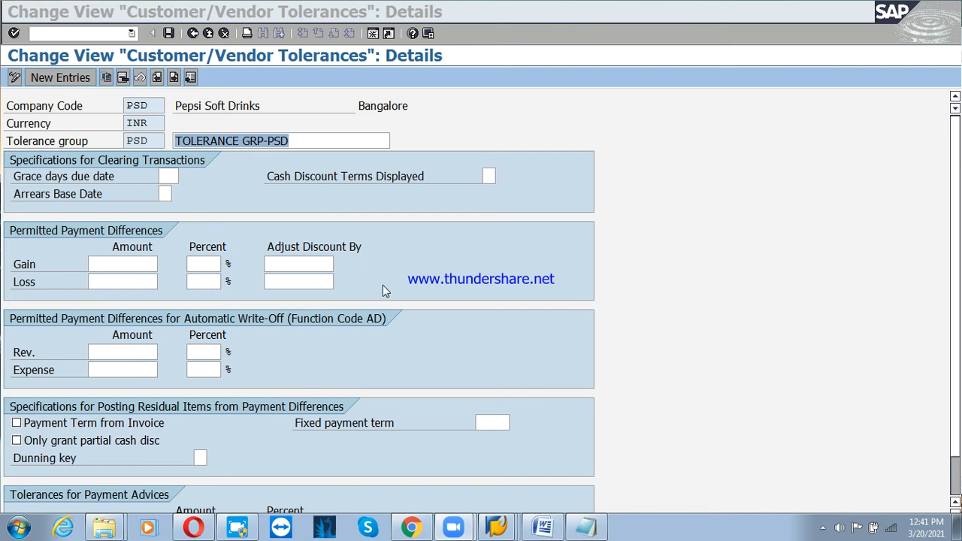
Check the clearing specifications of customer/vendor tolerance group PSD and return to the SAP Easy Access menu.
{"action": "left_click", "coordinate": [390, 179]}
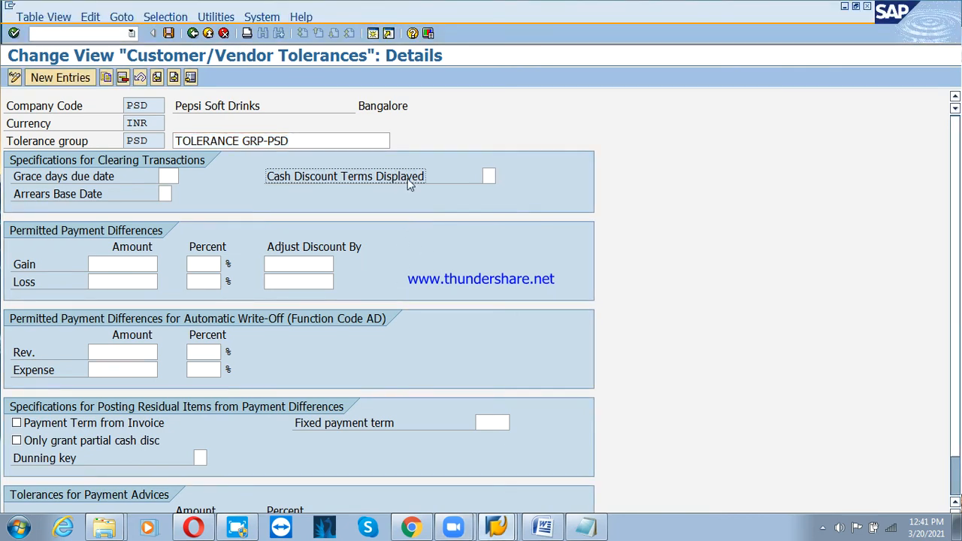
{"action": "left_click", "coordinate": [192, 33]}
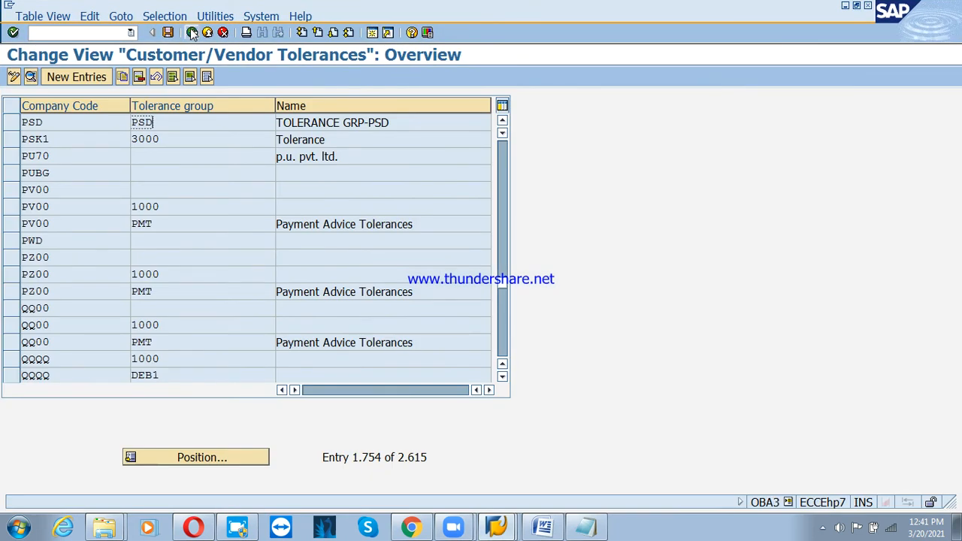
{"action": "left_click", "coordinate": [192, 33]}
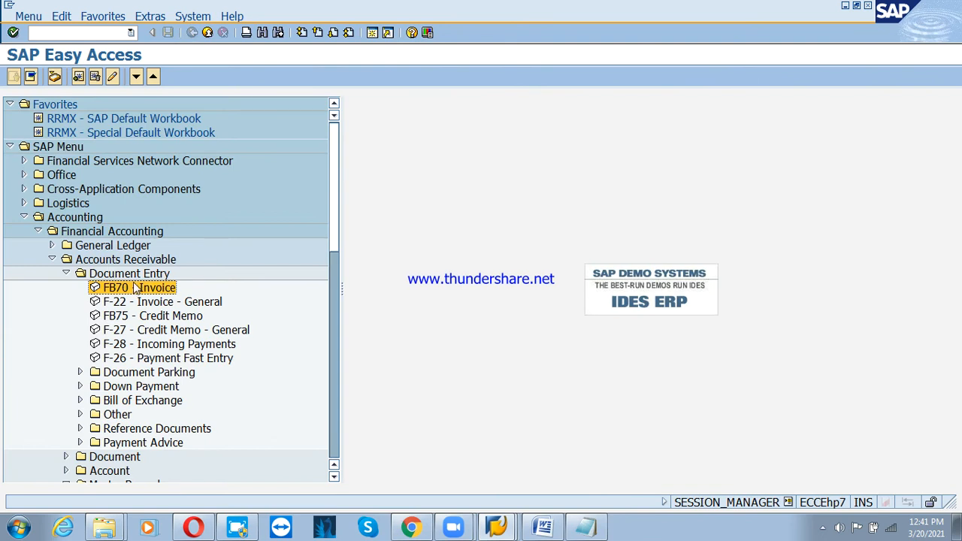
Open transaction OBA0 and look up company code PSD among the G/L account tolerance groups.
{"action": "left_click", "coordinate": [70, 30]}
{"action": "type", "text": "o"}
{"action": "key", "text": "Down"}
{"action": "type", "text": "oba0"}
{"action": "key", "text": "Return"}
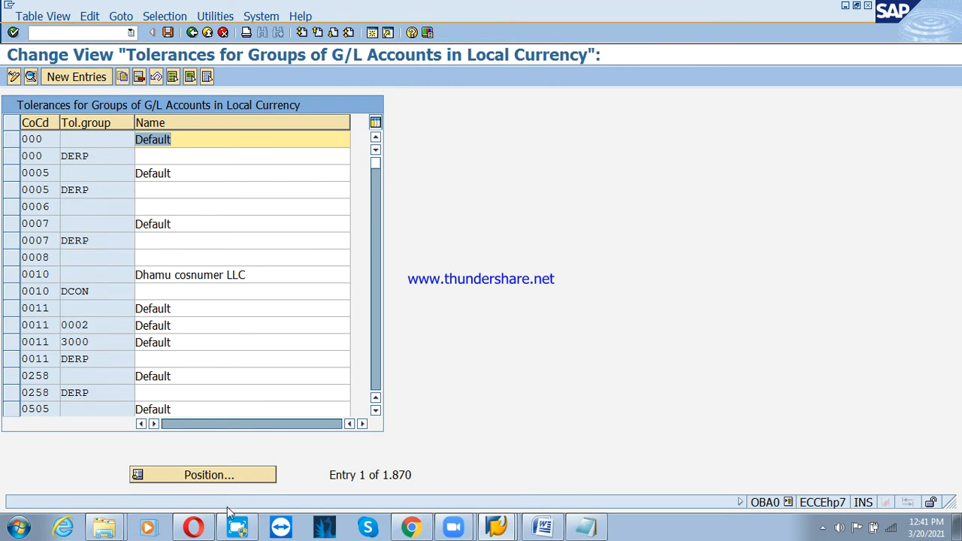
{"action": "left_click", "coordinate": [216, 480]}
{"action": "type", "text": "psk1"}
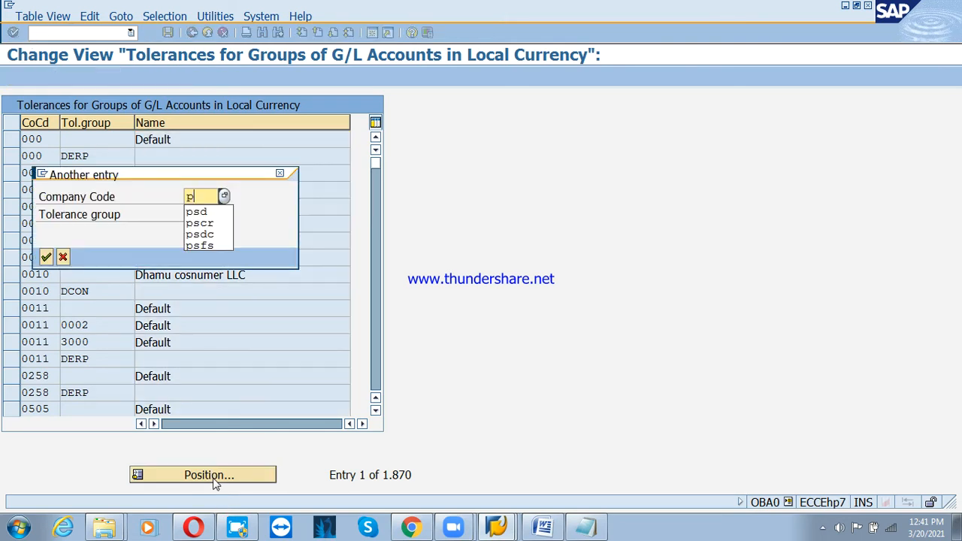
{"action": "key", "text": "Return"}
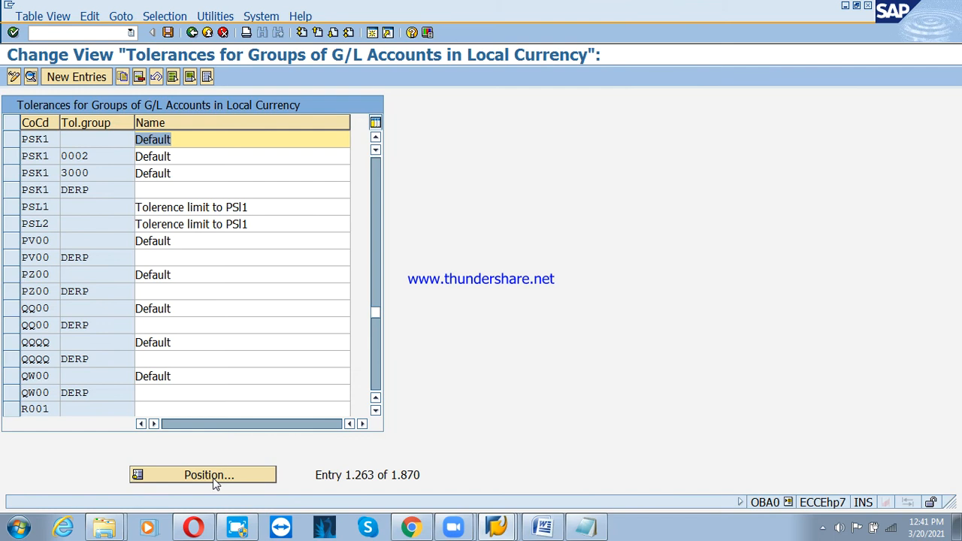
Create a new G/L tolerance entry for company code PSD with tolerance group PSD.
{"action": "left_click", "coordinate": [73, 84]}
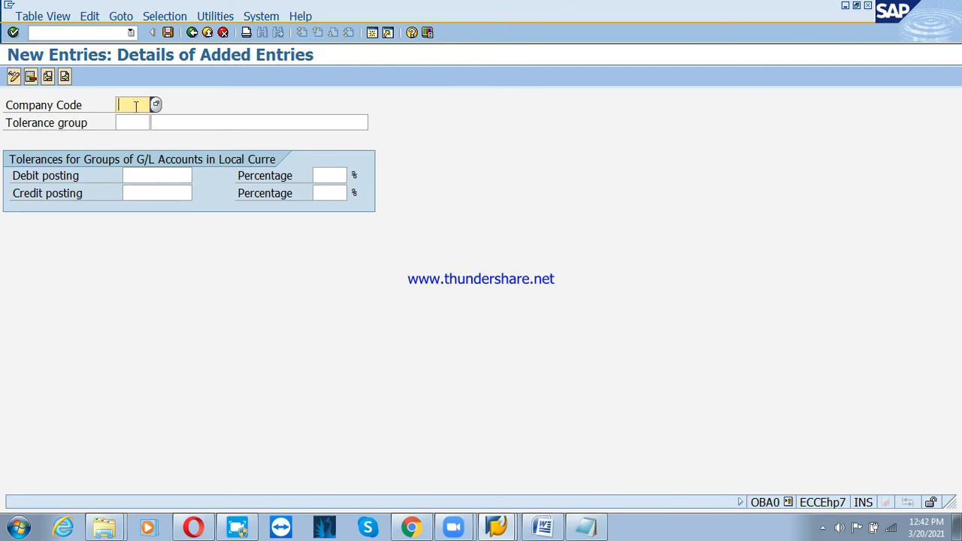
{"action": "type", "text": "psd"}
{"action": "key", "text": "Tab"}
{"action": "type", "text": "sp"}
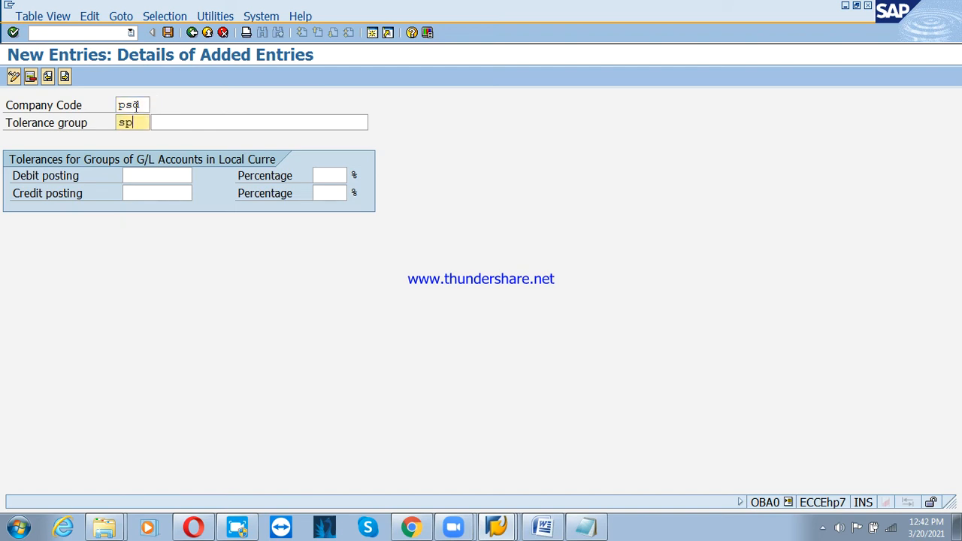
{"action": "key", "text": "BackSpace"}
{"action": "key", "text": "BackSpace"}
{"action": "type", "text": "psd"}
{"action": "key", "text": "Return"}
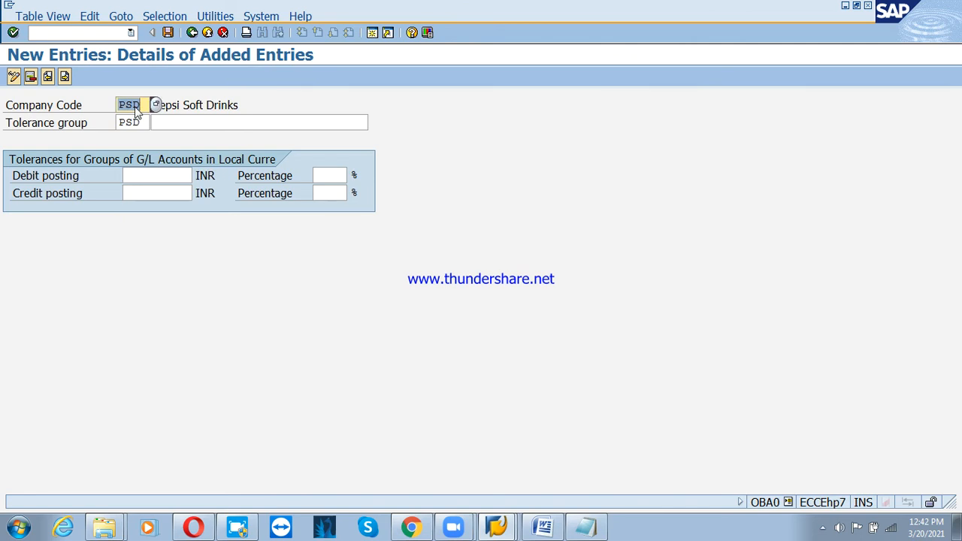
Name the tolerance group "tolerance" and save it to the proposed customizing request.
{"action": "key", "text": "Tab"}
{"action": "type", "text": "to"}
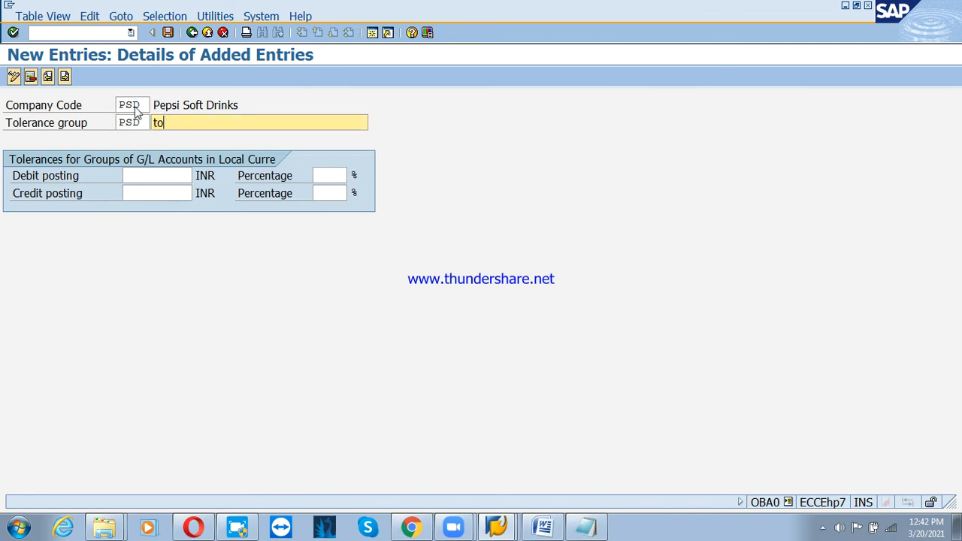
{"action": "type", "text": "lerance"}
{"action": "key", "text": "Return"}
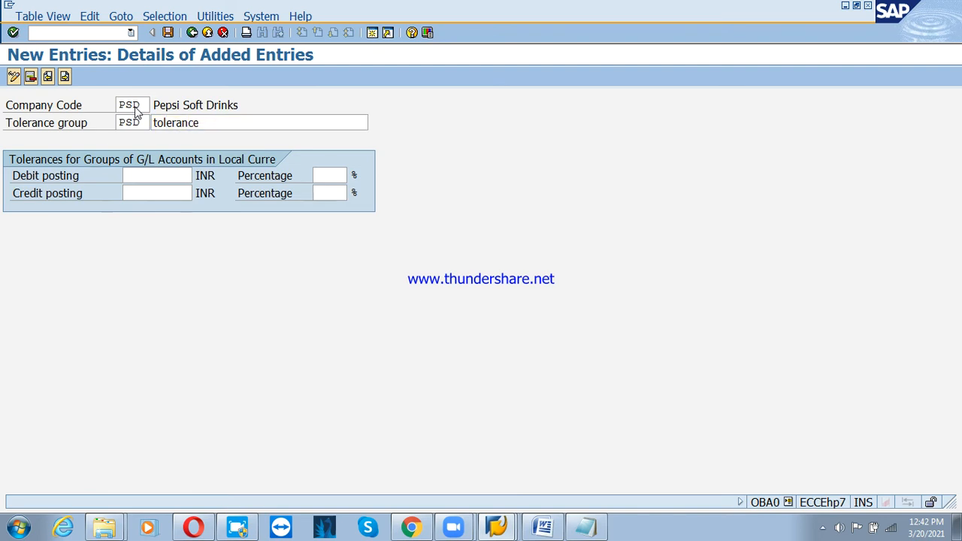
{"action": "key", "text": "ctrl+s"}
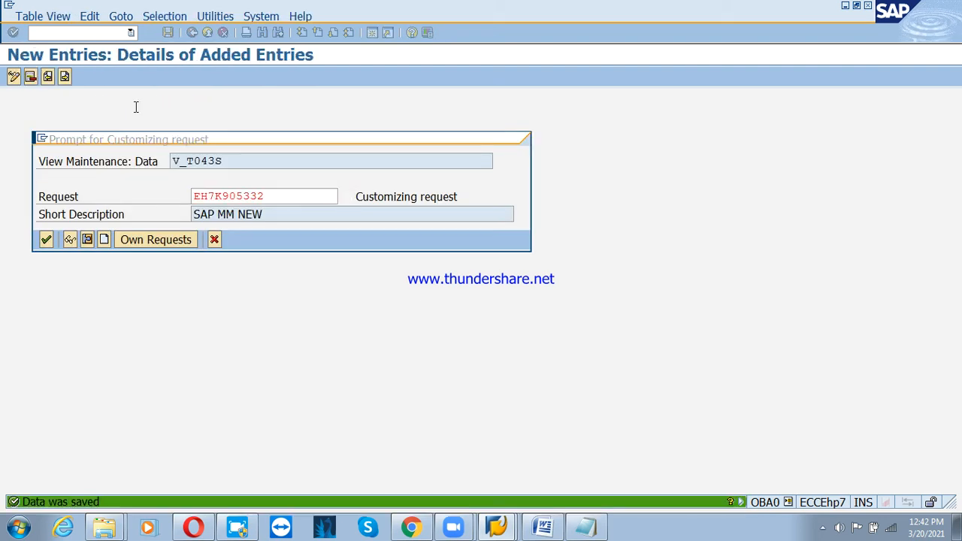
{"action": "key", "text": "Return"}
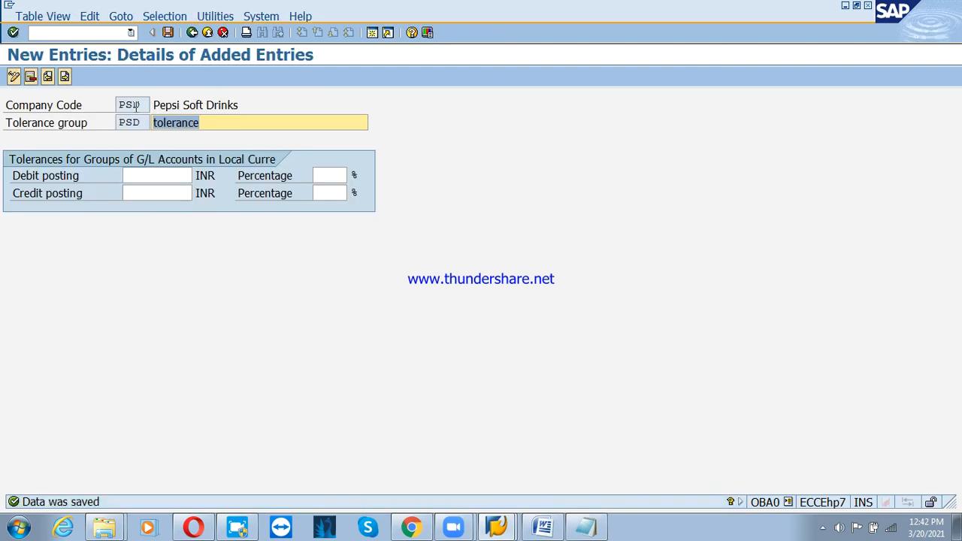
Open the FB70 customer invoice, enter the customer number, and set the invoice and posting dates to 15.03.2021.
{"action": "left_click", "coordinate": [193, 38]}
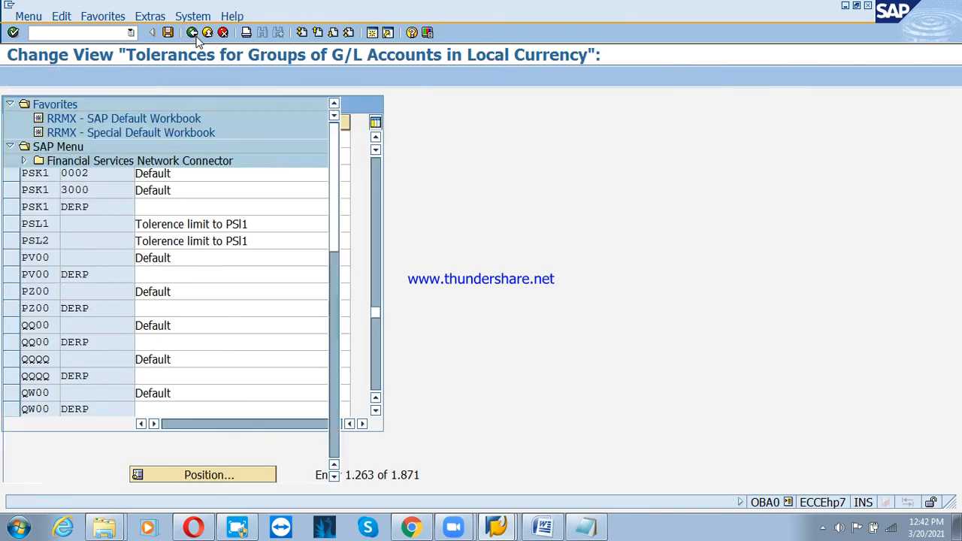
{"action": "double_click", "coordinate": [164, 293]}
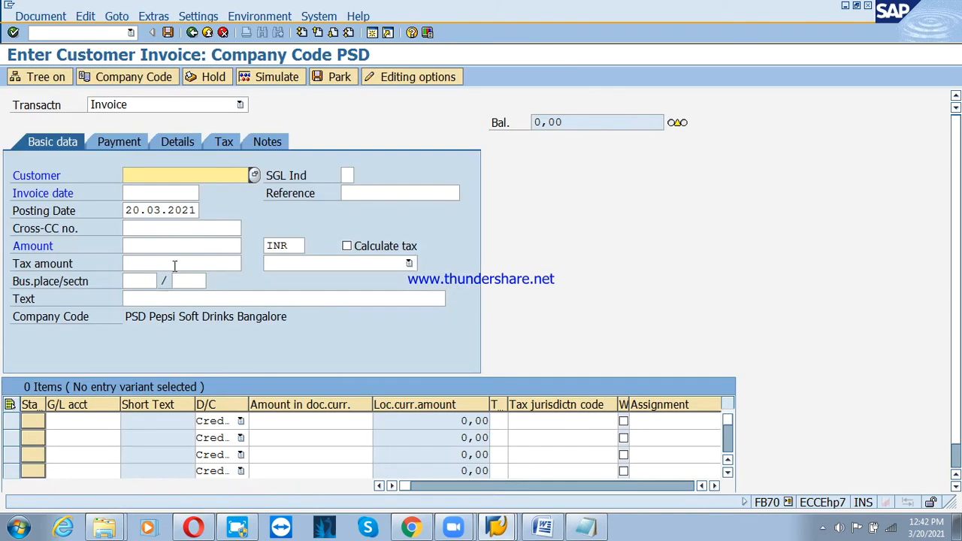
{"action": "left_click", "coordinate": [208, 170]}
{"action": "left_click", "coordinate": [173, 192]}
{"action": "left_click", "coordinate": [161, 196]}
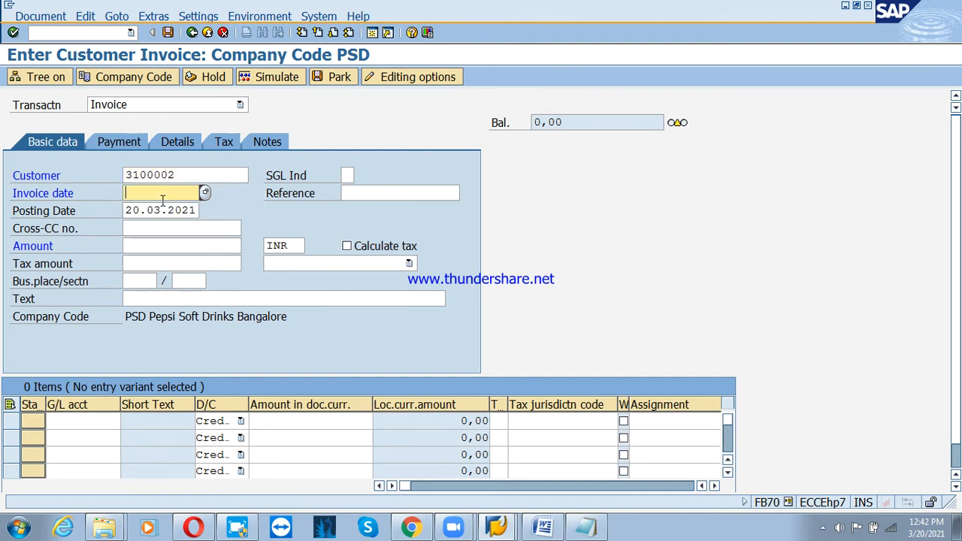
{"action": "left_click", "coordinate": [157, 210]}
{"action": "key", "text": "Tab"}
{"action": "key", "text": "Tab"}
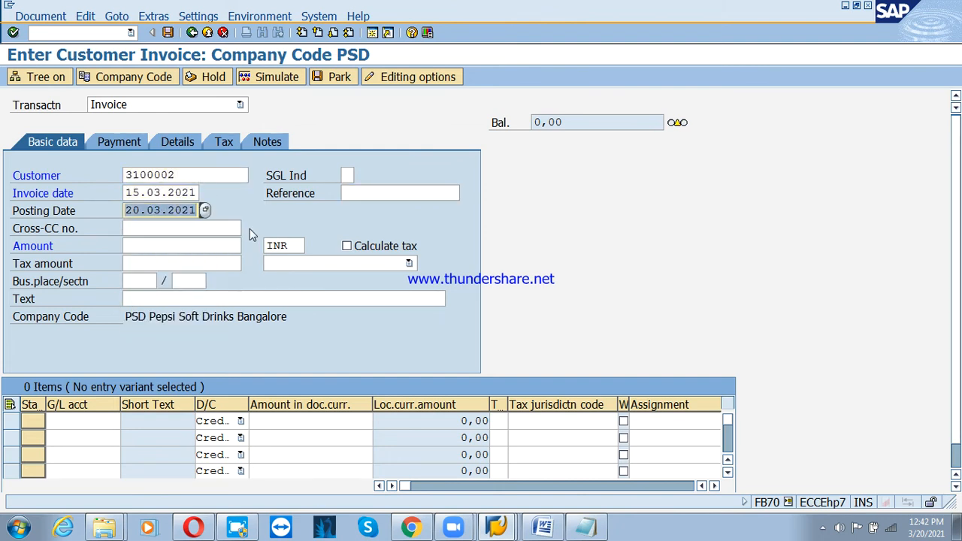
{"action": "type", "text": "1"}
{"action": "left_click", "coordinate": [187, 224]}
Try to enter the invoice for 100000 INR with the text "Sales invoice posting" and read the error message's explanation.
{"action": "left_click", "coordinate": [187, 248]}
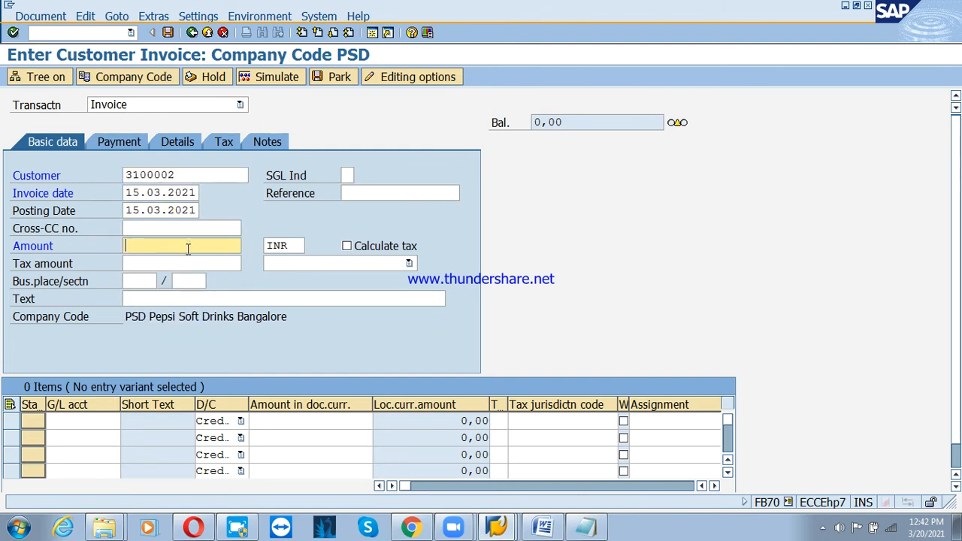
{"action": "left_click", "coordinate": [185, 262]}
{"action": "left_click", "coordinate": [185, 298]}
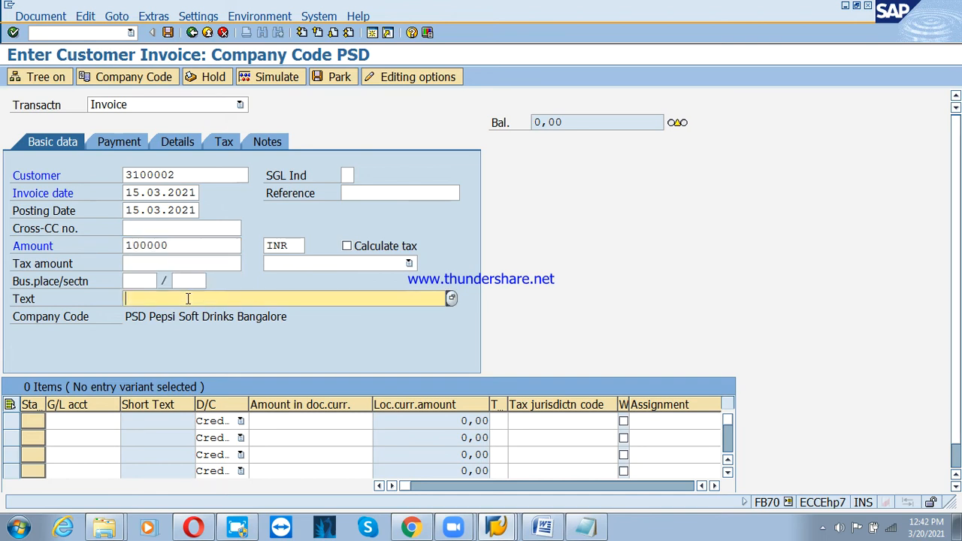
{"action": "left_click", "coordinate": [184, 311]}
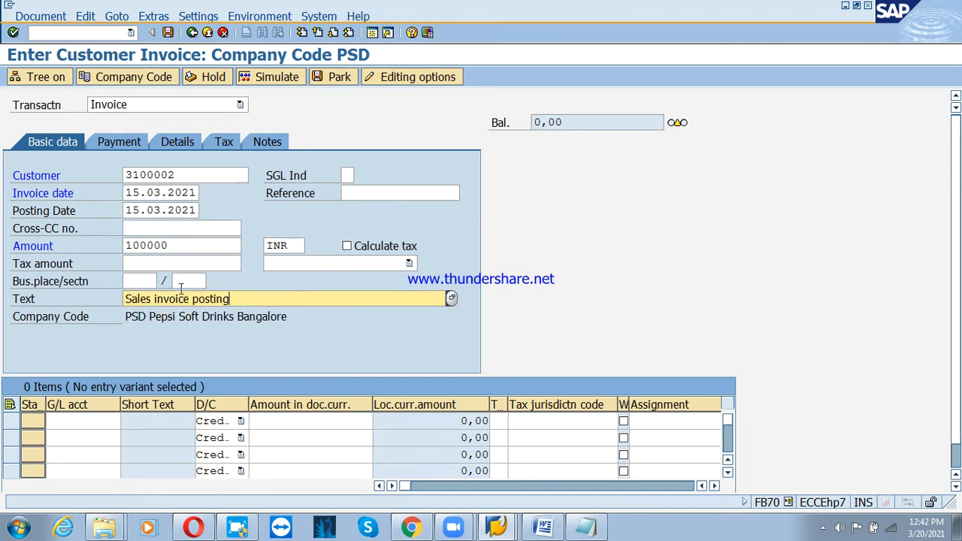
{"action": "key", "text": "Return"}
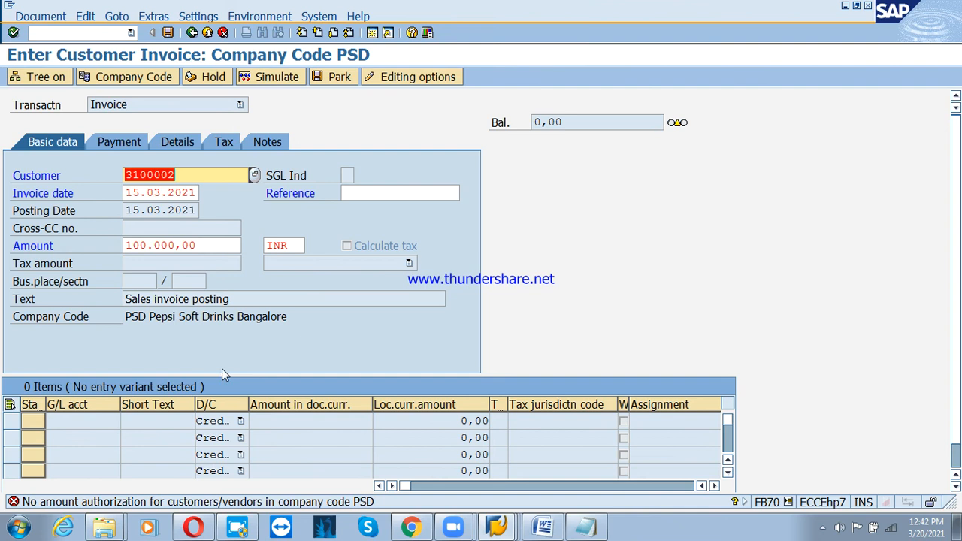
{"action": "double_click", "coordinate": [169, 501]}
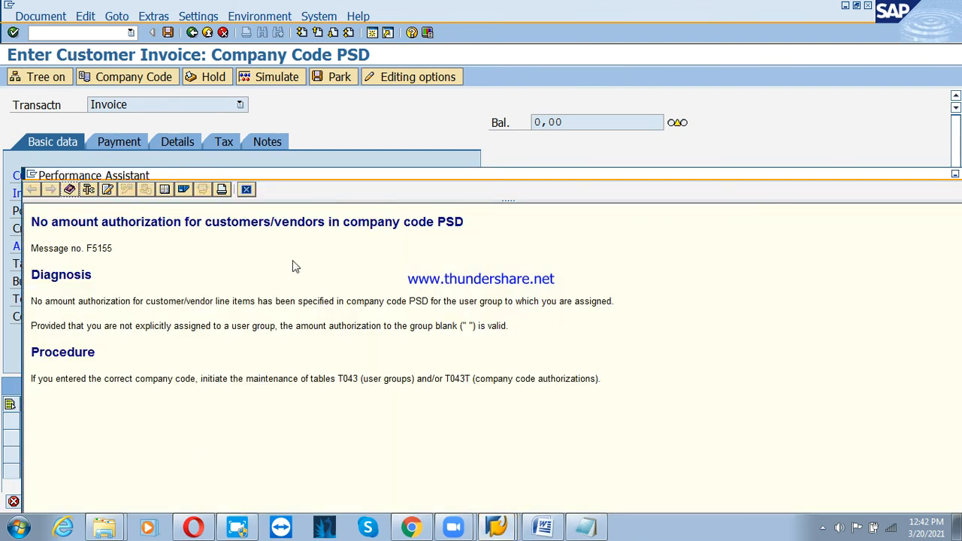
{"action": "left_click", "coordinate": [246, 189]}
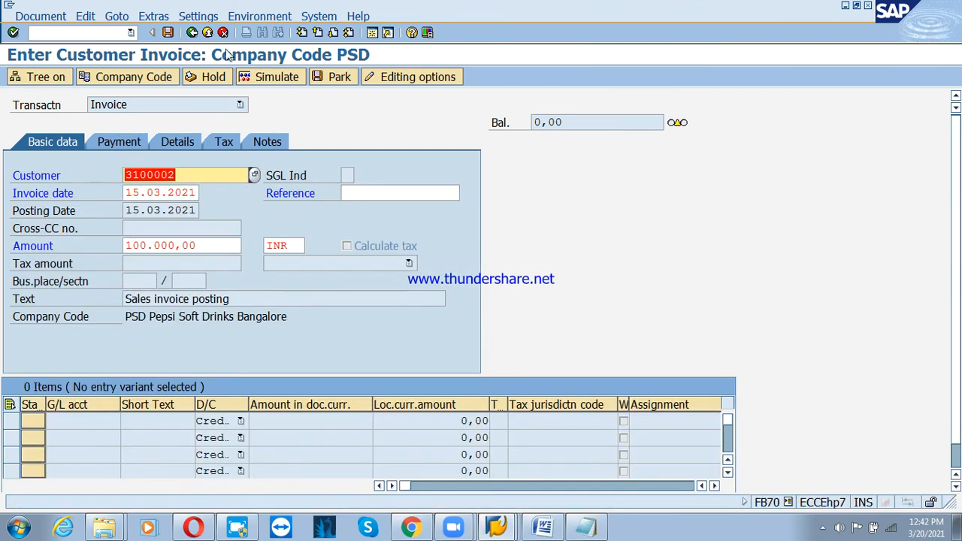
Leave the customer invoice without posting and end the SAP session.
{"action": "left_click", "coordinate": [207, 32]}
{"action": "left_click", "coordinate": [275, 302]}
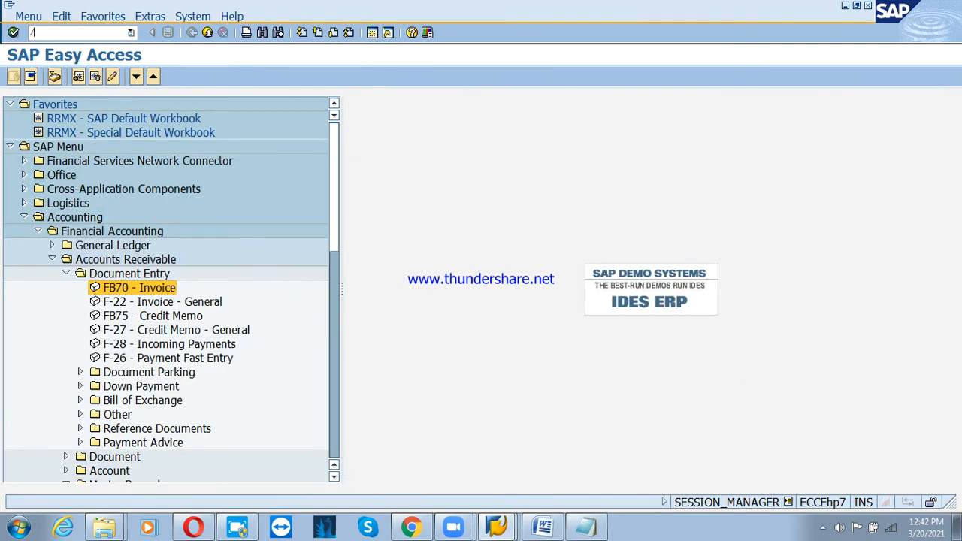
{"action": "key", "text": "Return"}
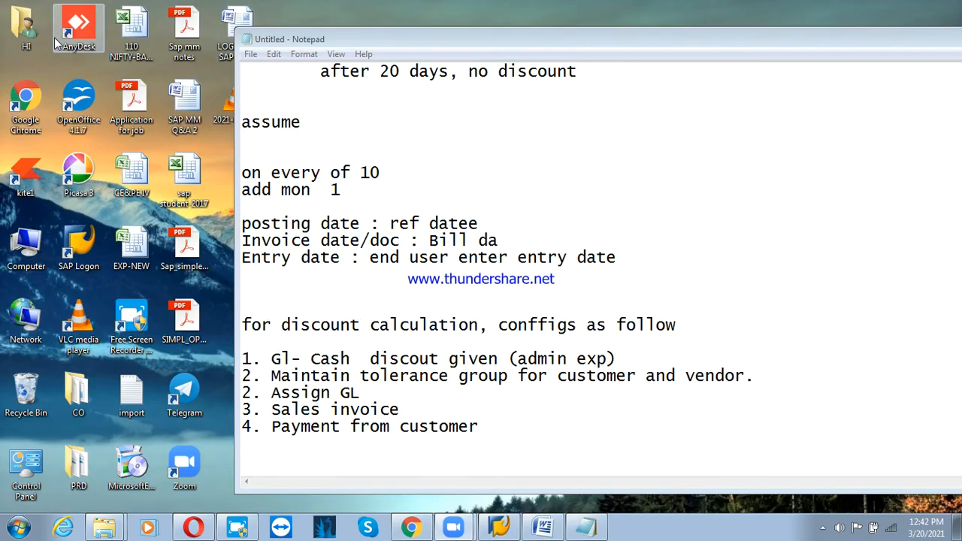
Clear the Notepad window out of the way and open the SAP ECC connection in SAP Logon.
{"action": "left_click", "coordinate": [846, 59]}
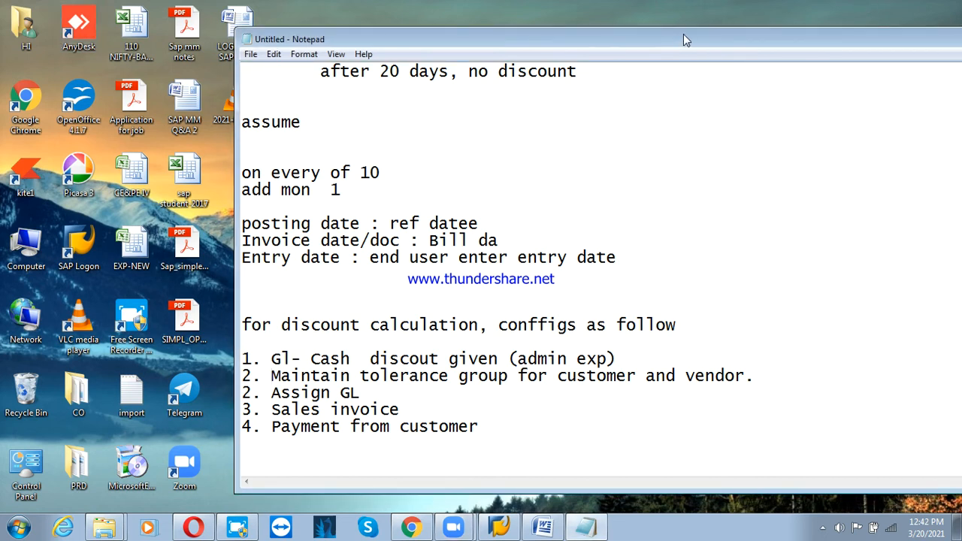
{"action": "left_click_drag", "start_coordinate": [831, 39], "coordinate": [685, 39]}
{"action": "left_click", "coordinate": [835, 44]}
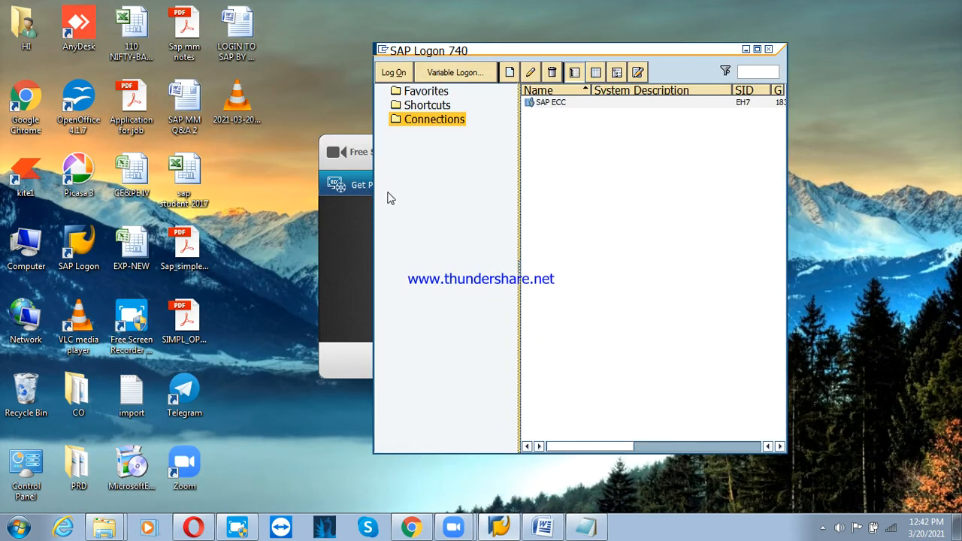
{"action": "left_click", "coordinate": [552, 103]}
{"action": "left_click", "coordinate": [397, 77]}
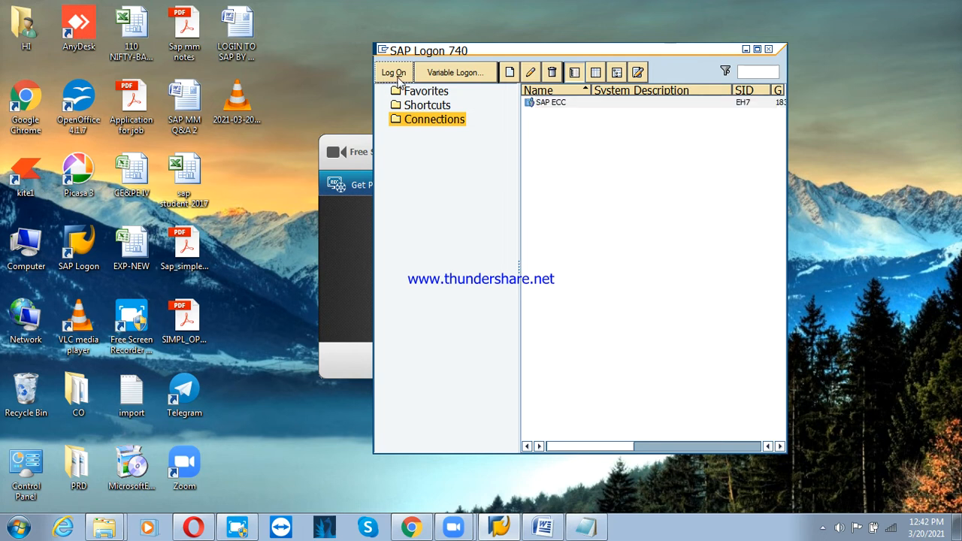
Log on to client 800 as user3 with the account password.
{"action": "type", "text": "sap"}
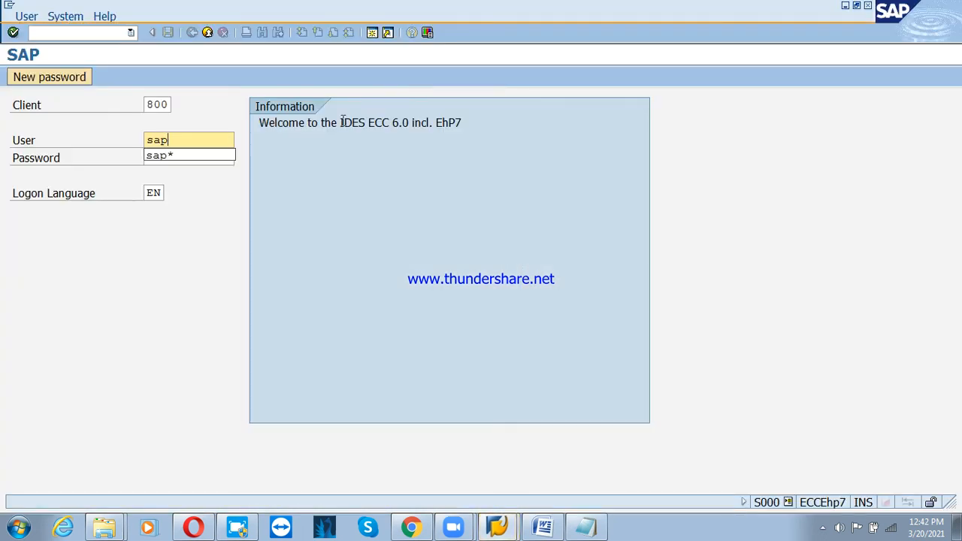
{"action": "key", "text": "BackSpace"}
{"action": "key", "text": "BackSpace"}
{"action": "key", "text": "BackSpace"}
{"action": "type", "text": "user"}
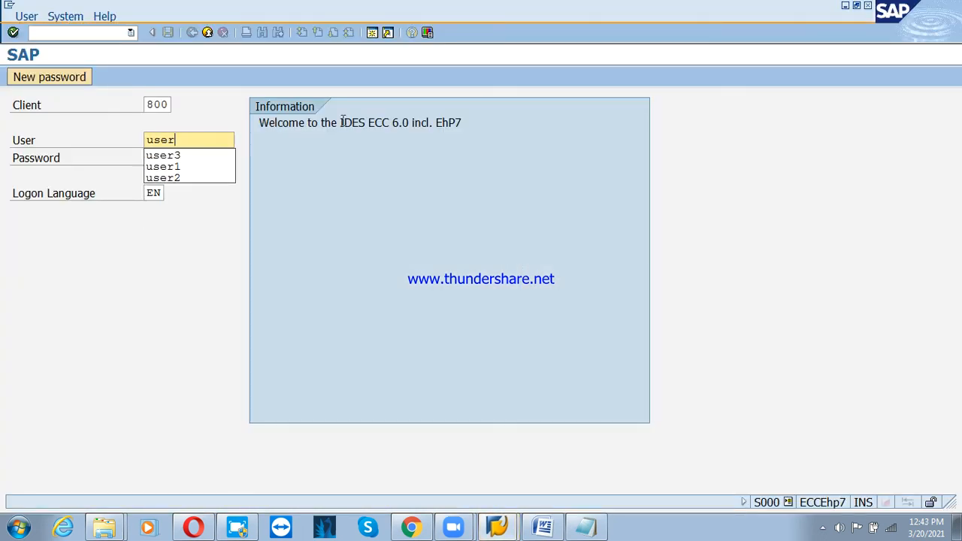
{"action": "key", "text": "Down"}
{"action": "key", "text": "Tab"}
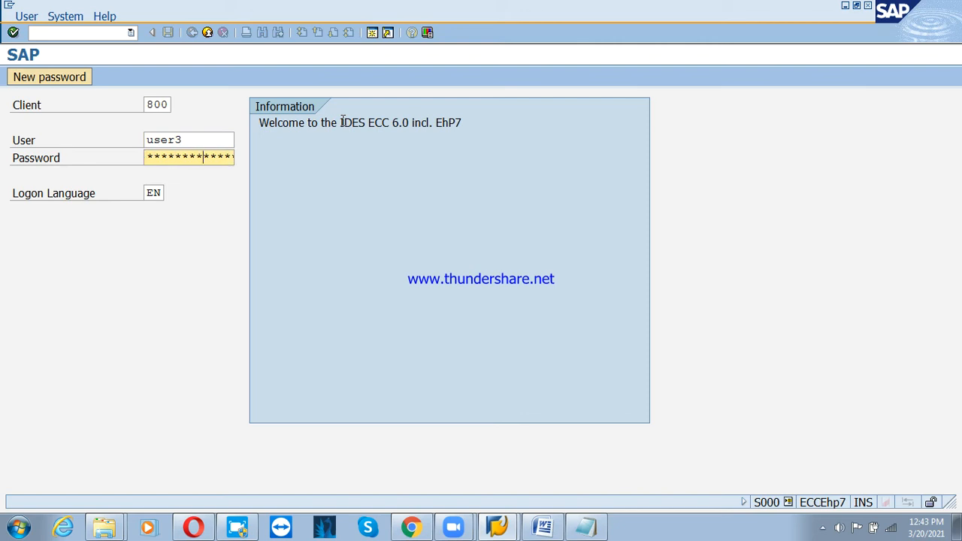
{"action": "key", "text": "Return"}
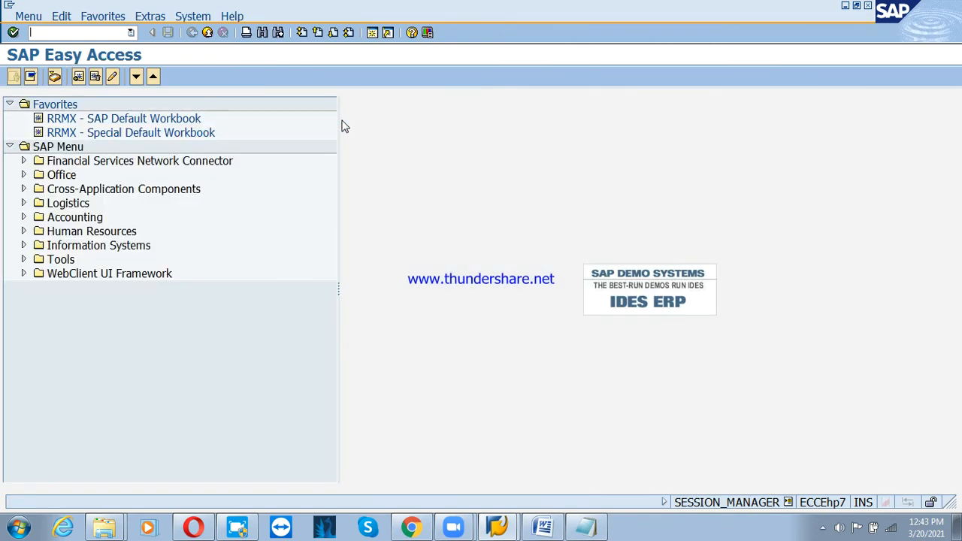
Open transaction FB70 and enter the customer number on the invoice.
{"action": "type", "text": "fb70"}
{"action": "key", "text": "Return"}
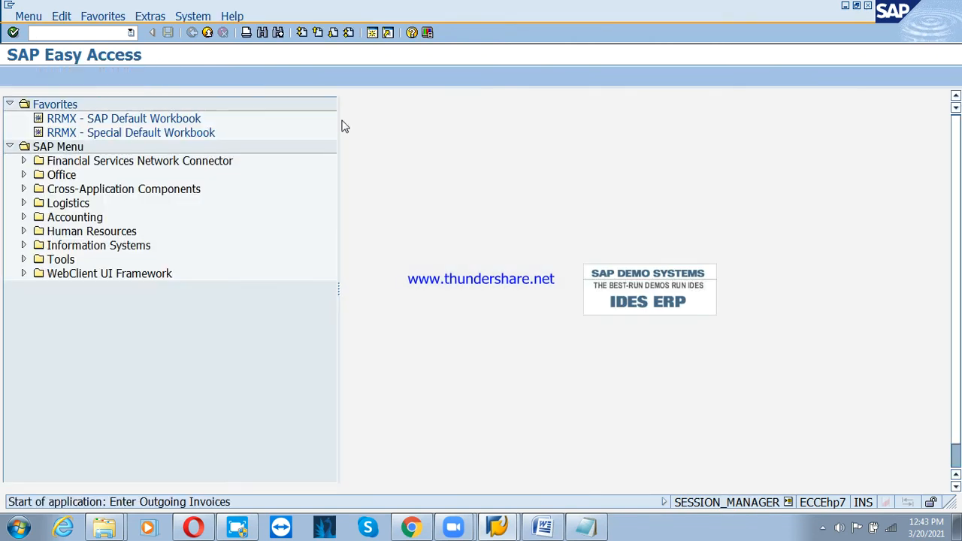
{"action": "key", "text": "Down"}
{"action": "key", "text": "Return"}
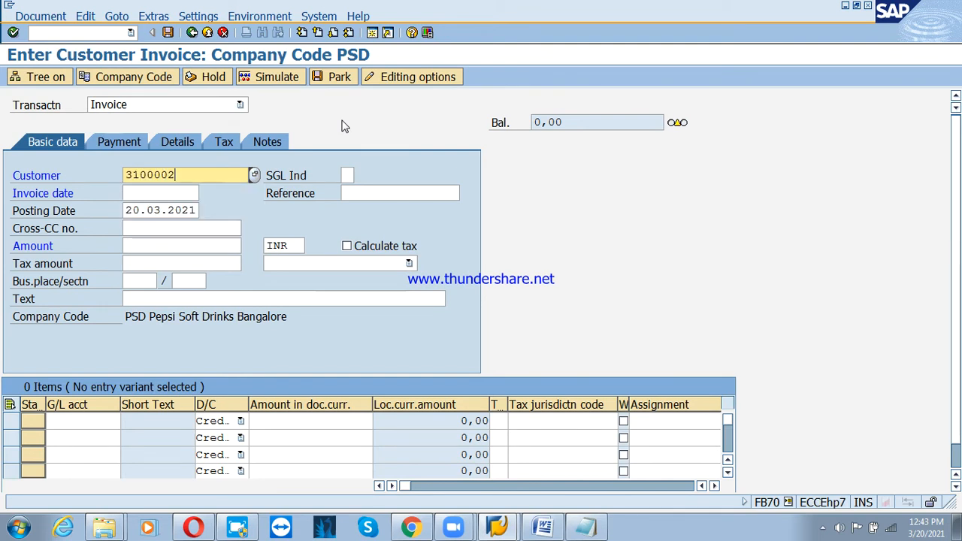
Set both the invoice date and the posting date to 15.03.2021.
{"action": "key", "text": "Tab"}
{"action": "key", "text": "Tab"}
{"action": "key", "text": "Down"}
{"action": "key", "text": "Return"}
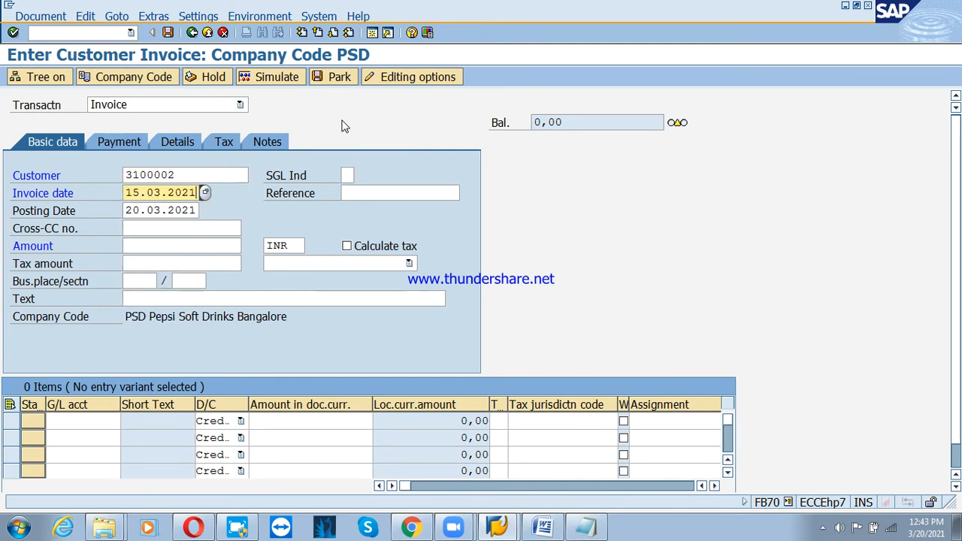
{"action": "key", "text": "Tab"}
{"action": "key", "text": "Down"}
{"action": "key", "text": "Return"}
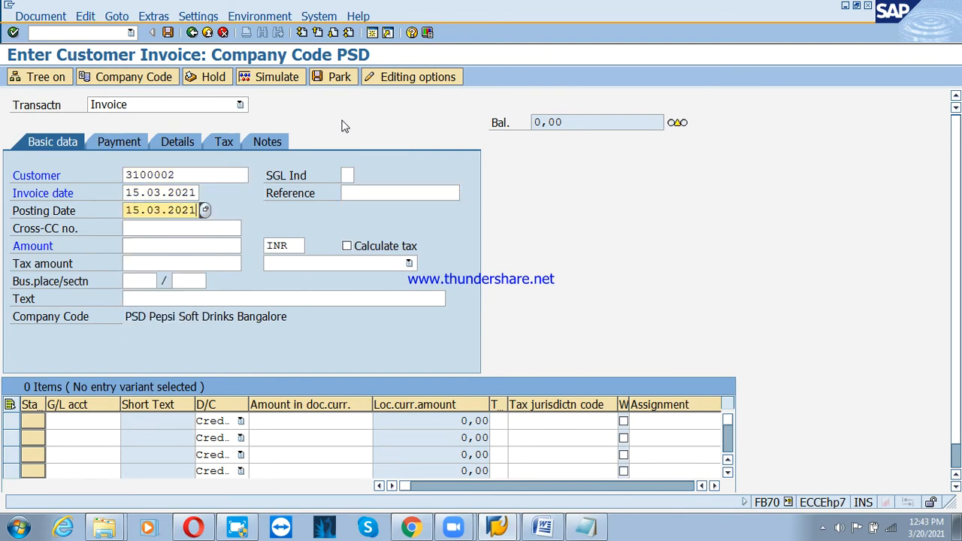
Set the customer invoice amount to 100000, keeping INR as the currency.
{"action": "key", "text": "Tab"}
{"action": "key", "text": "Tab"}
{"action": "key", "text": "Down"}
{"action": "key", "text": "Down"}
{"action": "key", "text": "Return"}
{"action": "key", "text": "Tab"}
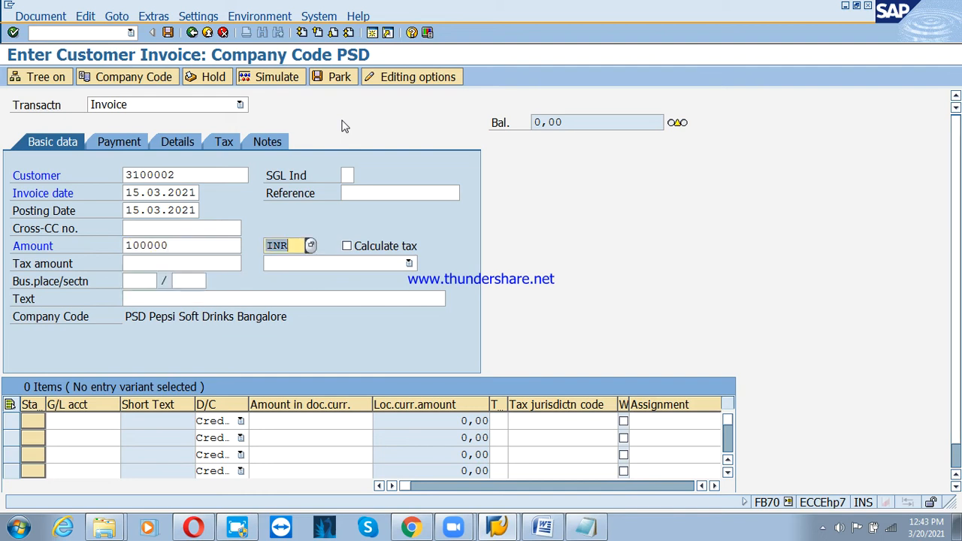
Set the invoice text to "Sales invoice posting" and validate the invoice header.
{"action": "key", "text": "Tab"}
{"action": "key", "text": "Tab"}
{"action": "key", "text": "Tab"}
{"action": "key", "text": "Tab"}
{"action": "key", "text": "Tab"}
{"action": "key", "text": "Down"}
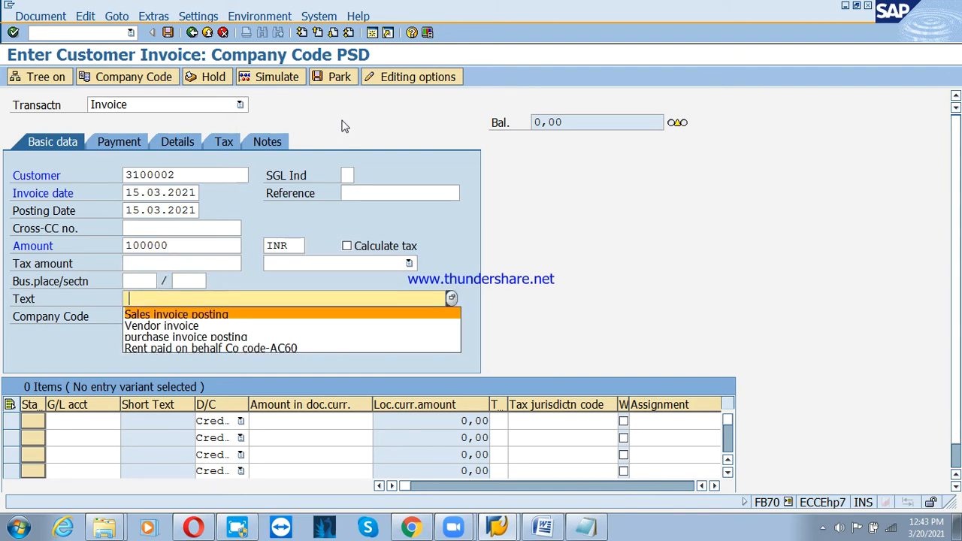
{"action": "key", "text": "Return"}
{"action": "key", "text": "Tab"}
{"action": "key", "text": "Return"}
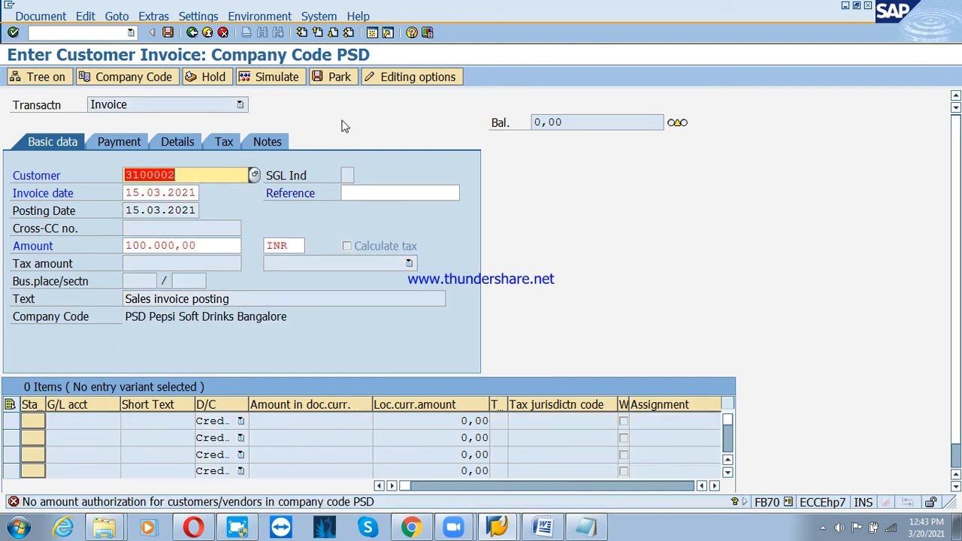
Open the explanation of the missing amount authorization error, and start transaction SE16N in another session.
{"action": "left_click", "coordinate": [155, 503]}
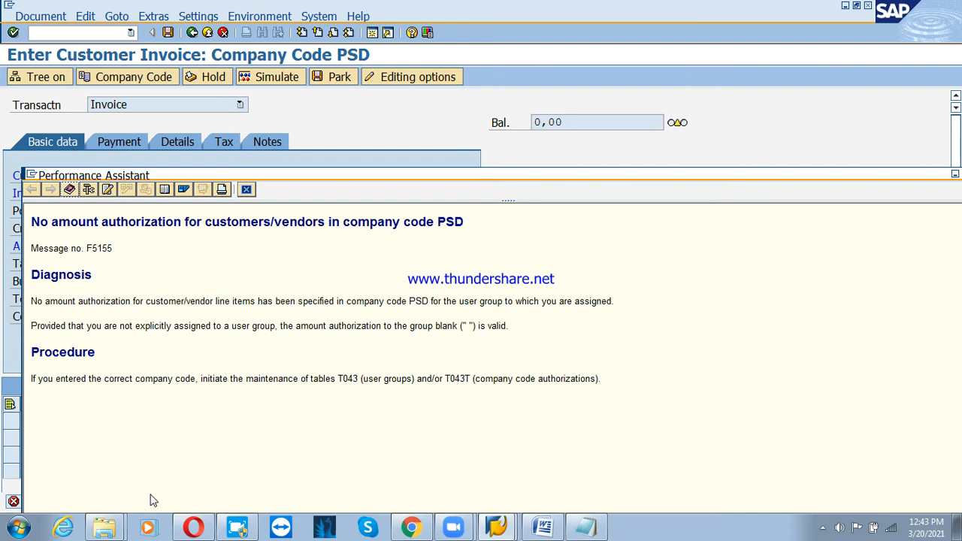
{"action": "left_click", "coordinate": [497, 531]}
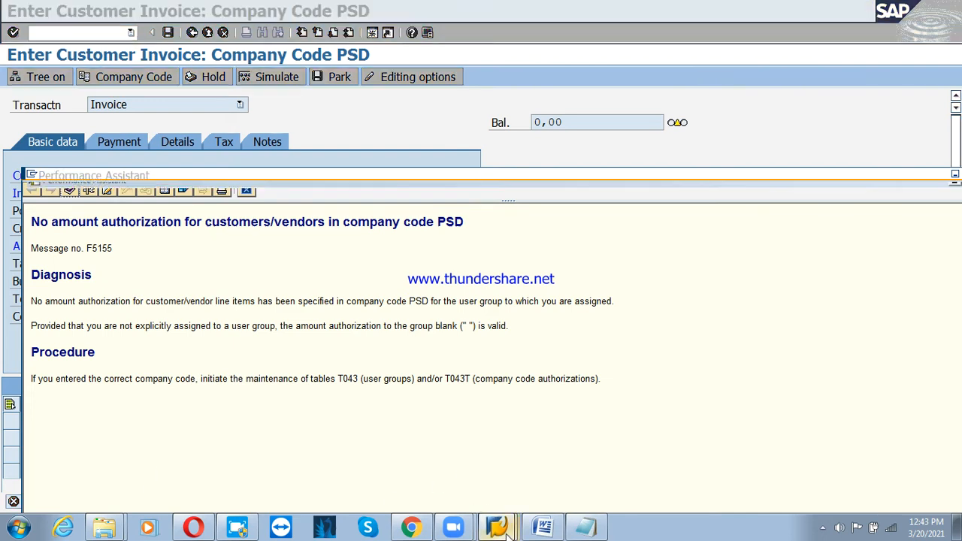
{"action": "left_click", "coordinate": [372, 33]}
{"action": "type", "text": "se"}
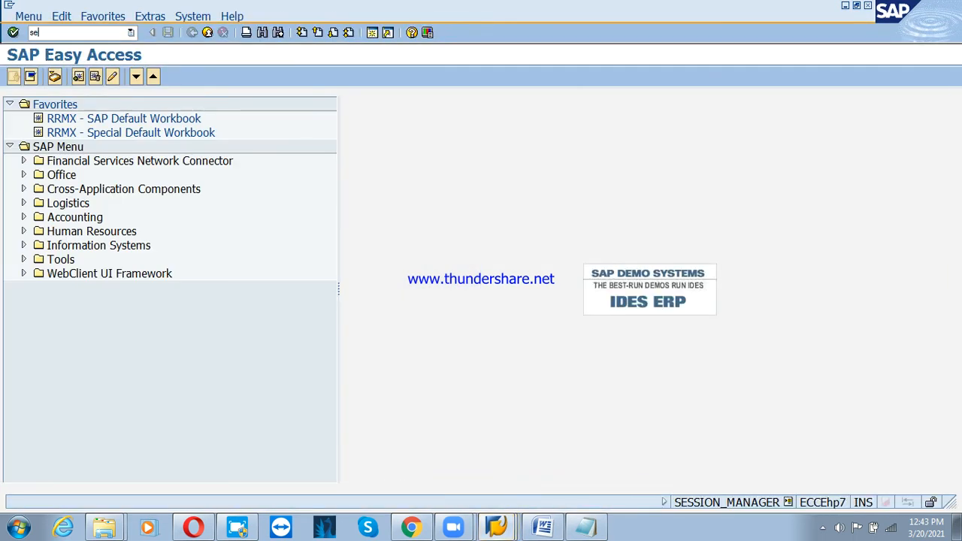
{"action": "type", "text": "16n"}
{"action": "key", "text": "Return"}
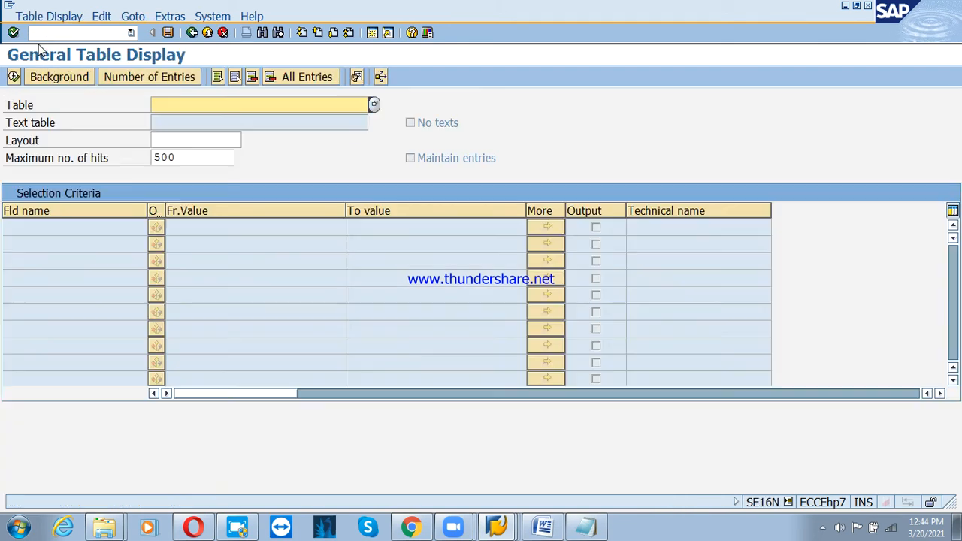
Return to the error explanation, highlight the table name T043 in its procedure text, and go back to the General Table Display session.
{"action": "key", "text": "alt+Tab"}
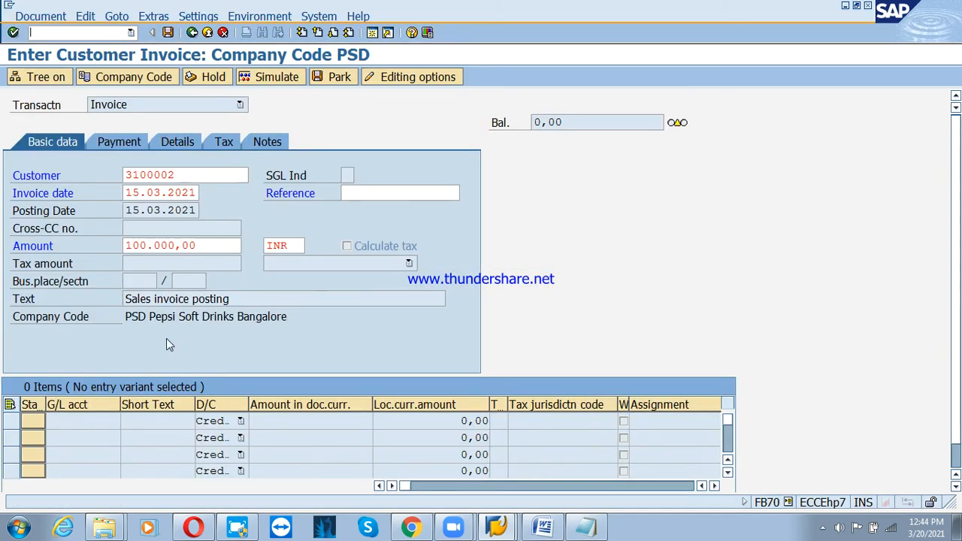
{"action": "left_click", "coordinate": [497, 528]}
{"action": "left_click", "coordinate": [480, 476]}
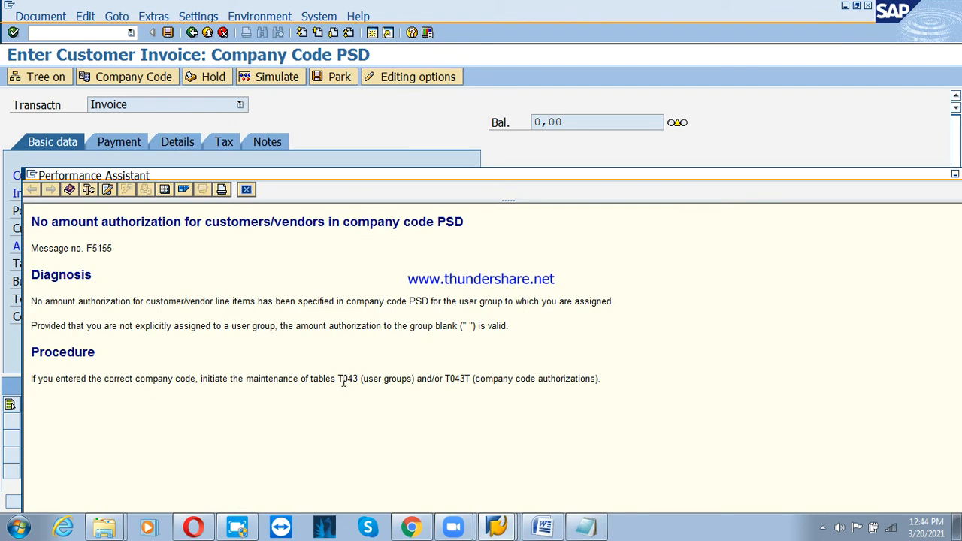
{"action": "left_click_drag", "start_coordinate": [338, 378], "coordinate": [359, 381]}
{"action": "key", "text": "Escape"}
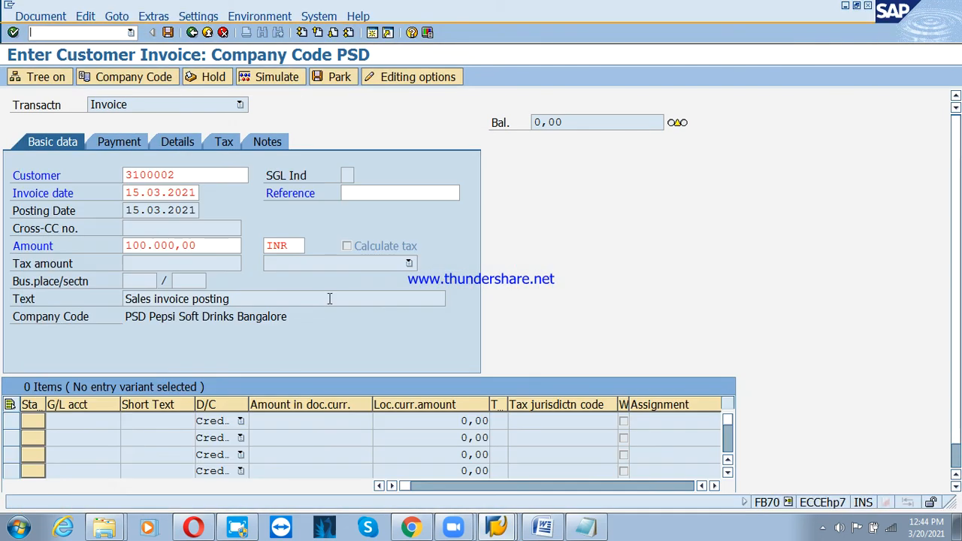
{"action": "left_click", "coordinate": [500, 532]}
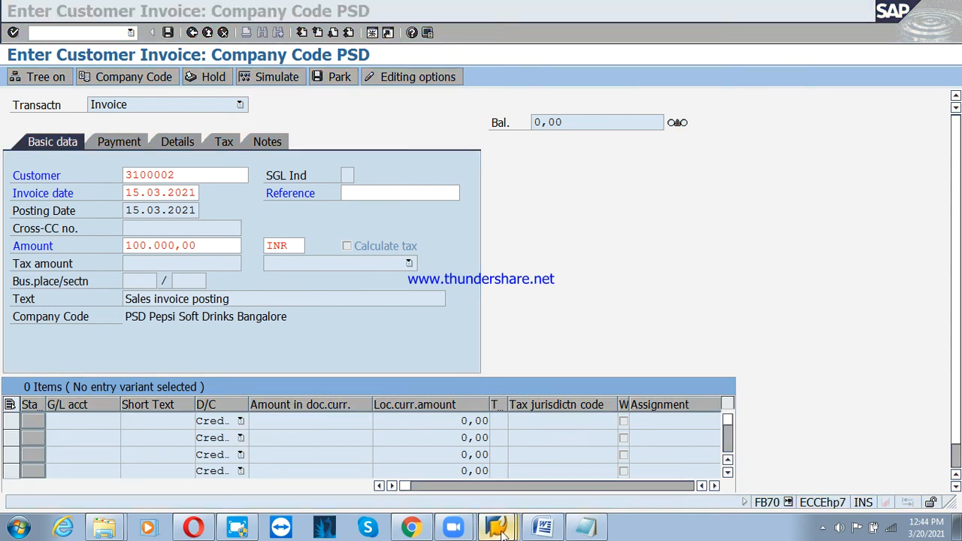
{"action": "left_click", "coordinate": [482, 497]}
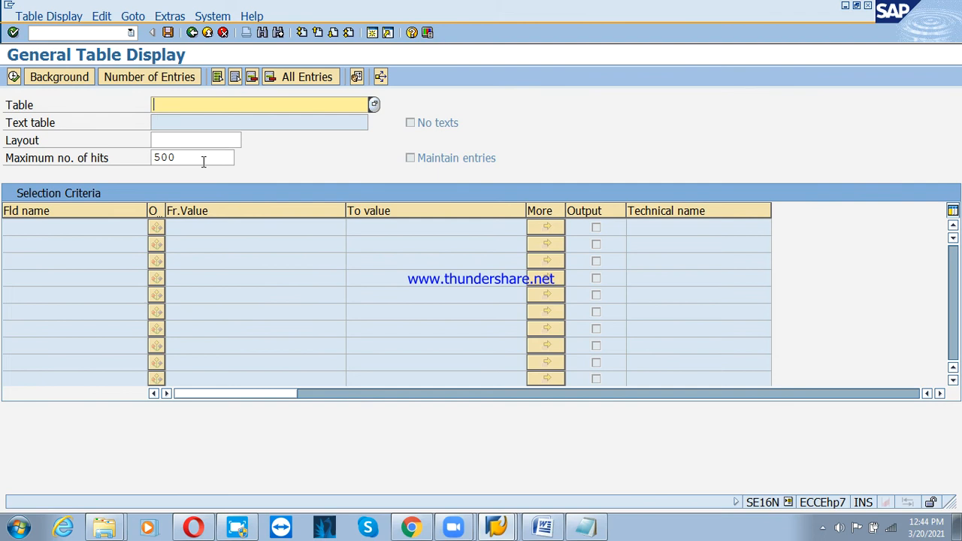
{"action": "type", "text": "1. Discount payment"}
{"action": "key", "text": "BackSpace"}
{"action": "key", "text": "BackSpace"}
{"action": "key", "text": "BackSpace"}
{"action": "key", "text": "BackSpace"}
{"action": "key", "text": "BackSpace"}
{"action": "key", "text": "BackSpace"}
{"action": "key", "text": "BackSpace"}
{"action": "key", "text": "BackSpace"}
{"action": "key", "text": "BackSpace"}
{"action": "key", "text": "BackSpace"}
{"action": "key", "text": "BackSpace"}
{"action": "key", "text": "BackSpace"}
{"action": "key", "text": "BackSpace"}
{"action": "key", "text": "BackSpace"}
{"action": "key", "text": "BackSpace"}
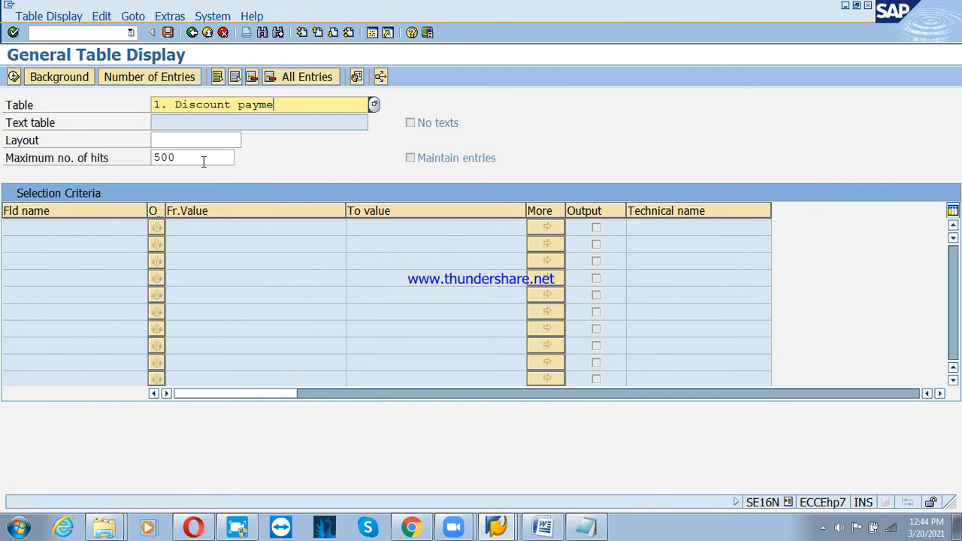
{"action": "key", "text": "BackSpace"}
{"action": "key", "text": "BackSpace"}
{"action": "key", "text": "BackSpace"}
{"action": "key", "text": "BackSpace"}
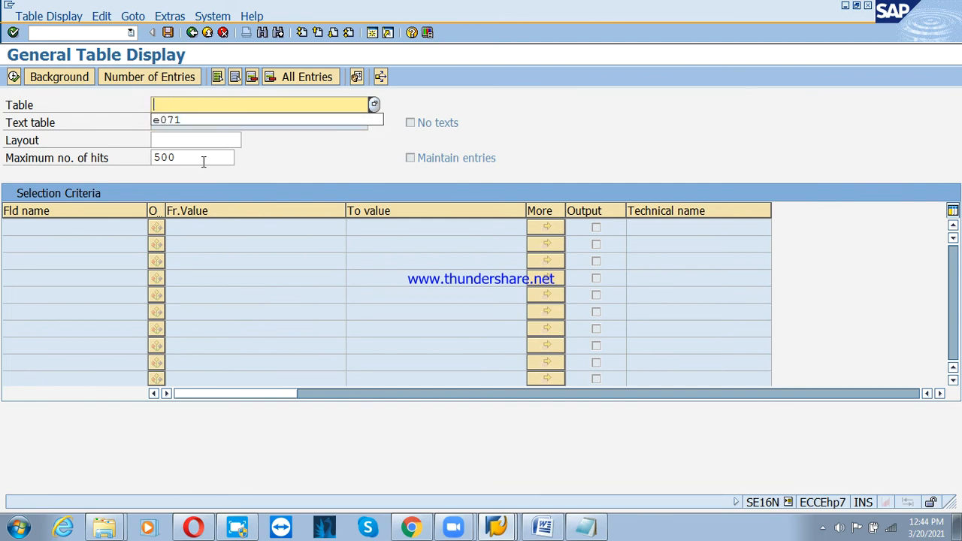
{"action": "left_click", "coordinate": [203, 162]}
{"action": "type", "text": "0"}
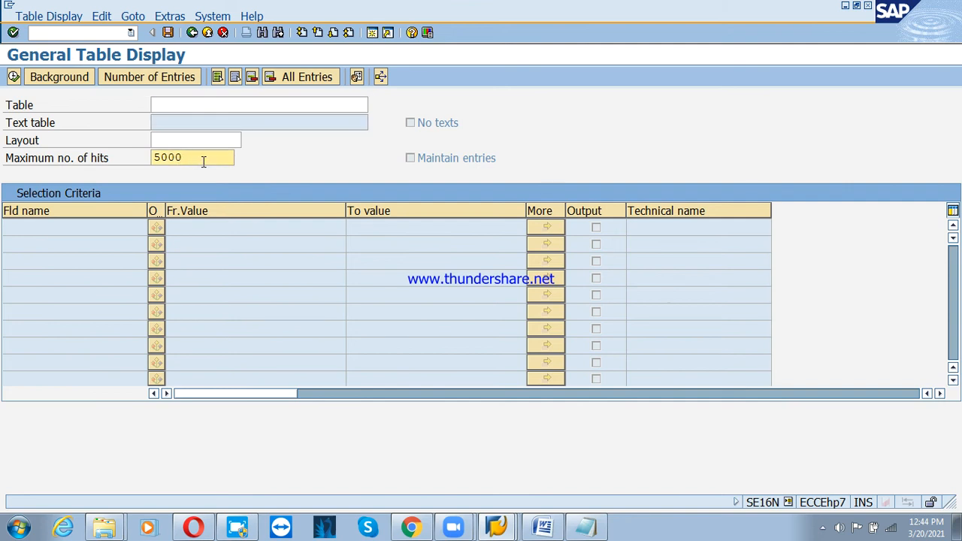
{"action": "key", "text": "BackSpace"}
Display the T043 tolerance group assignment for user name USER3 and view the entry's details.
{"action": "left_click", "coordinate": [184, 110]}
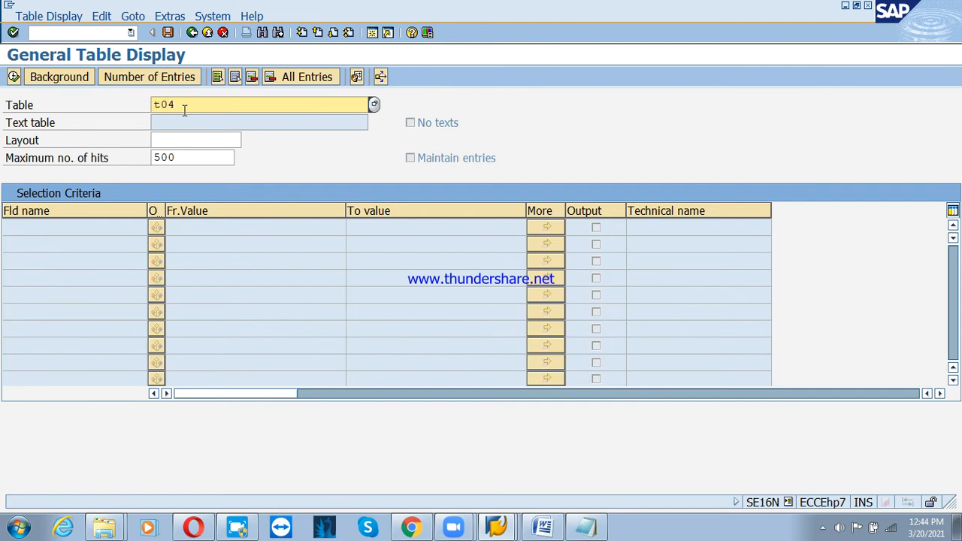
{"action": "key", "text": "Return"}
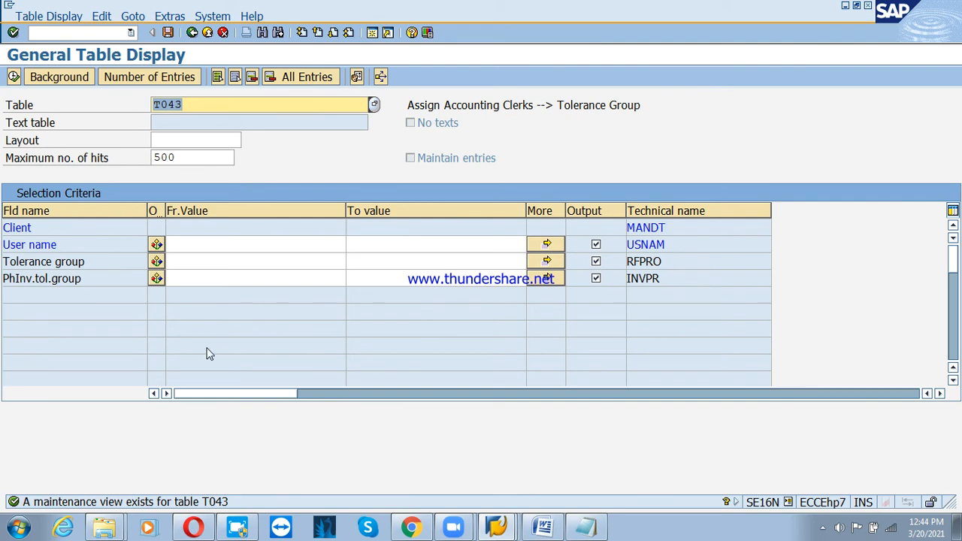
{"action": "left_click", "coordinate": [212, 248]}
{"action": "type", "text": "us"}
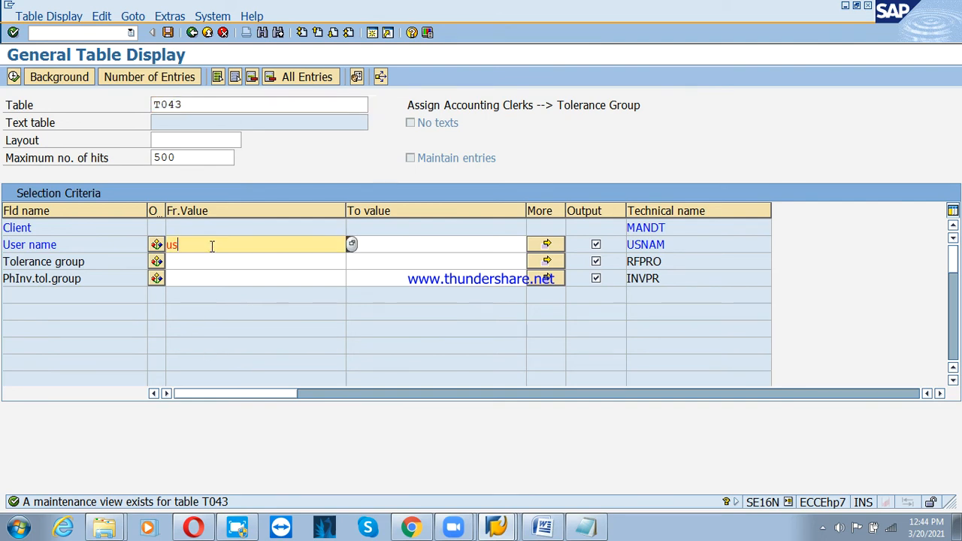
{"action": "type", "text": "er3"}
{"action": "key", "text": "Return"}
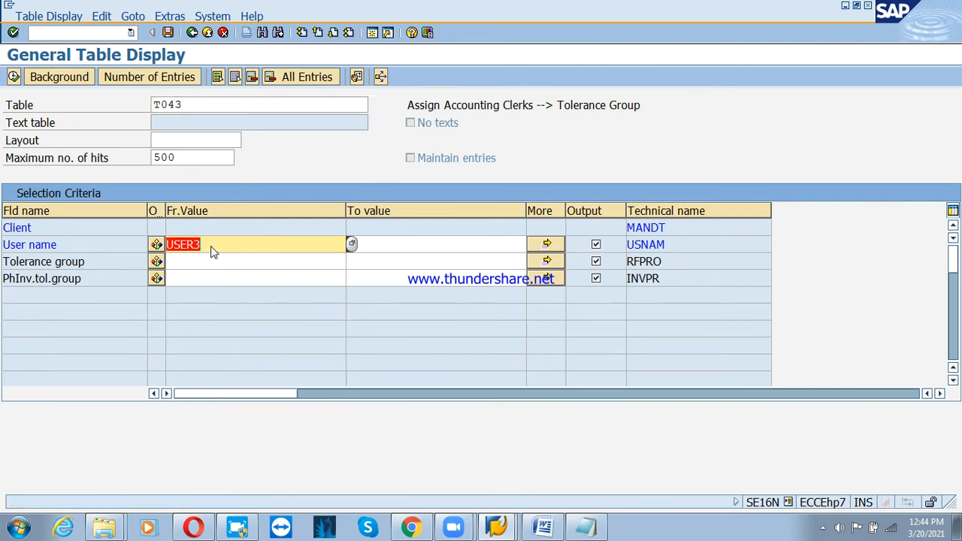
{"action": "left_click", "coordinate": [13, 78]}
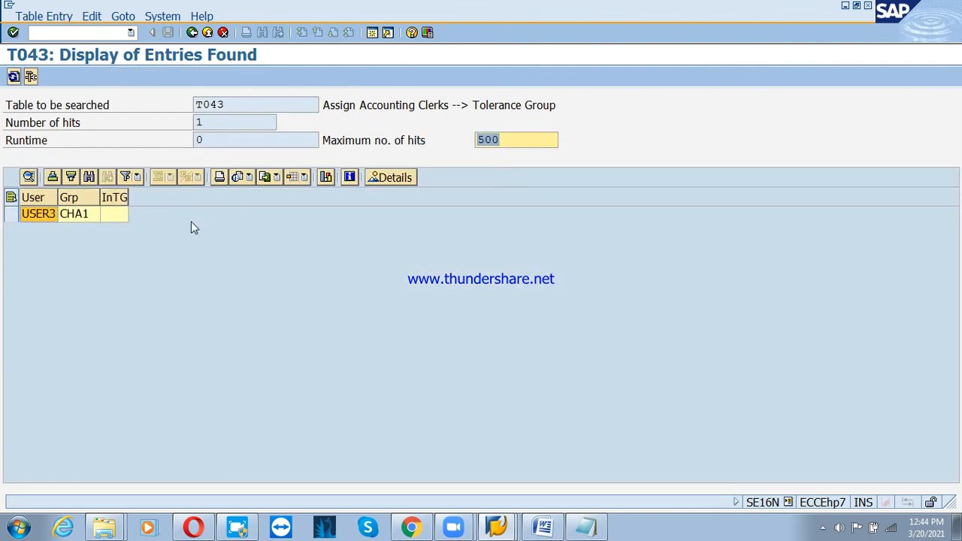
{"action": "double_click", "coordinate": [65, 215]}
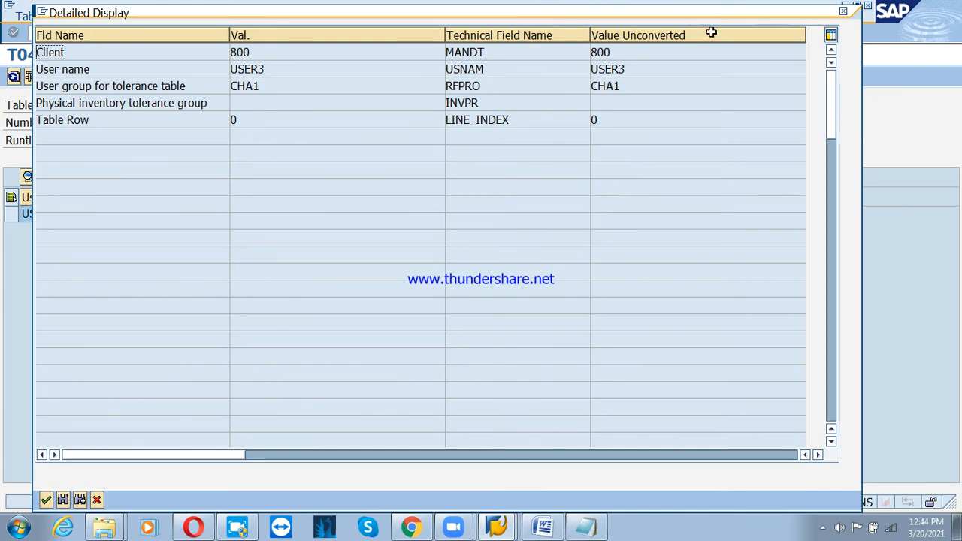
{"action": "left_click", "coordinate": [843, 11]}
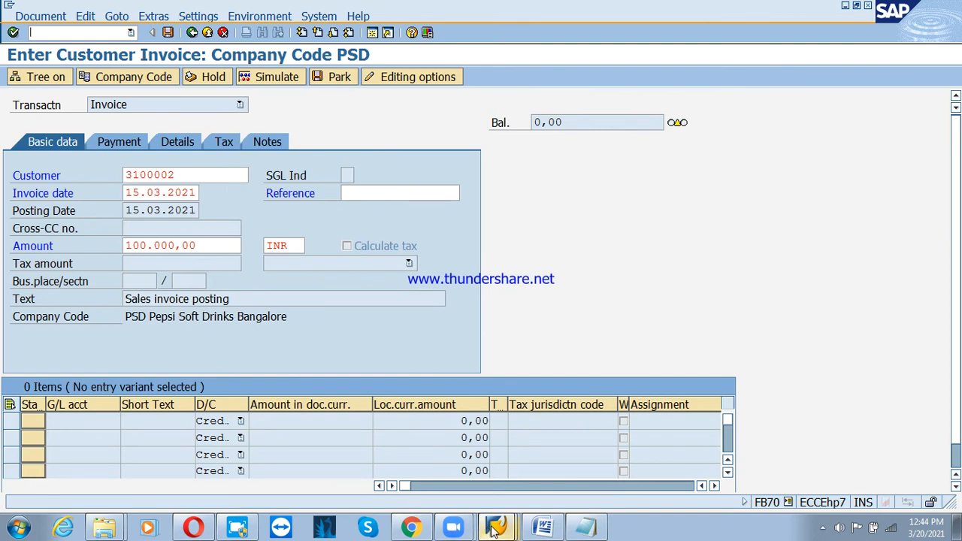
Reread the authorization error's procedure text, and exit the customer invoice without saving its data.
{"action": "left_click", "coordinate": [492, 530]}
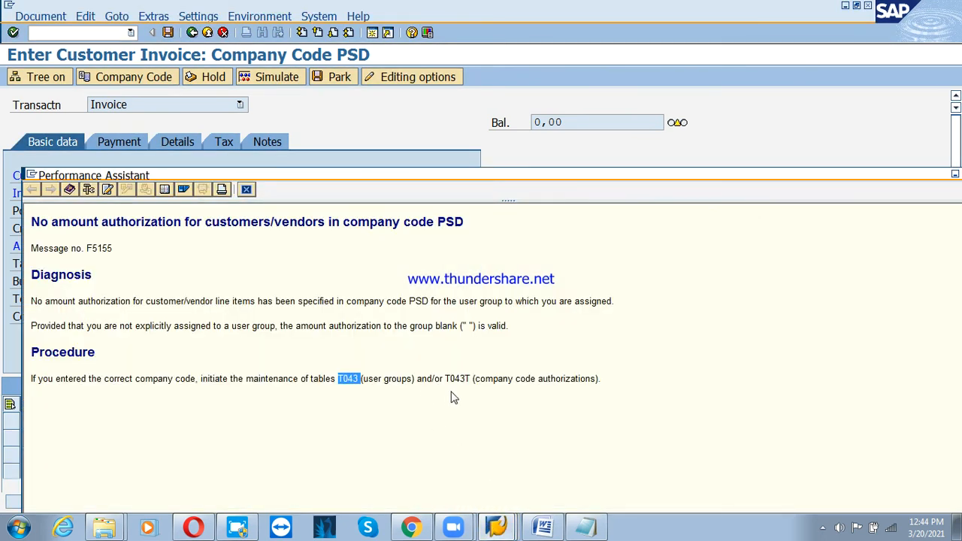
{"action": "key", "text": "alt+Tab"}
{"action": "key", "text": "F3"}
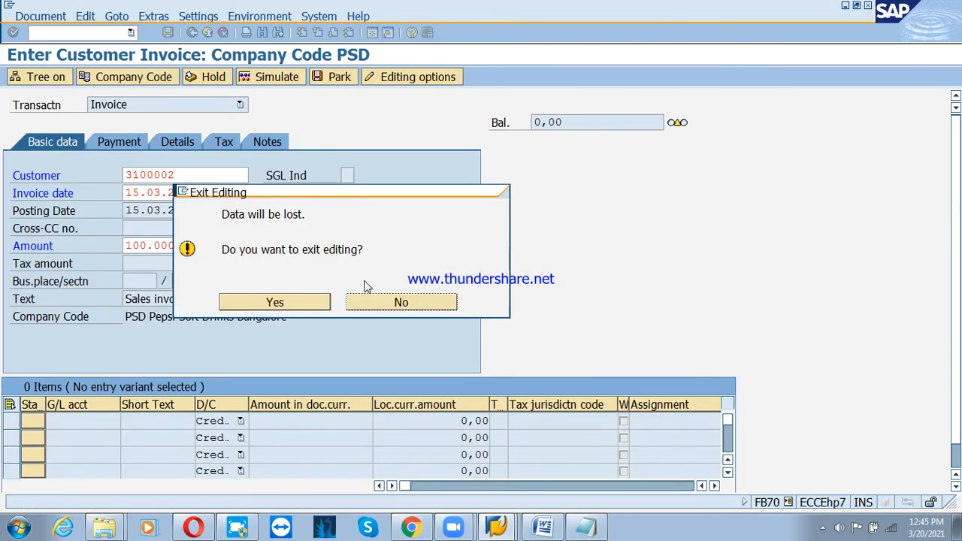
{"action": "left_click", "coordinate": [390, 307]}
{"action": "left_click", "coordinate": [209, 33]}
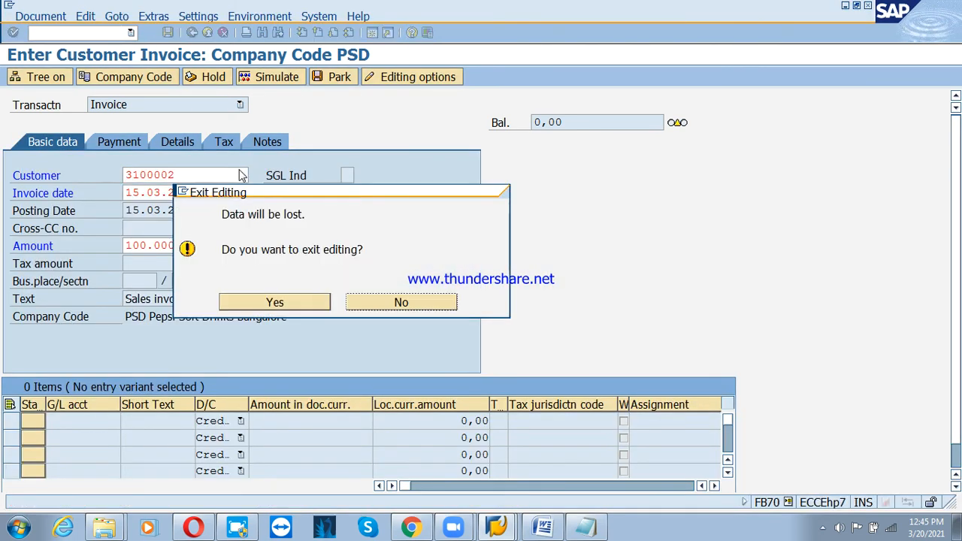
{"action": "left_click", "coordinate": [294, 303]}
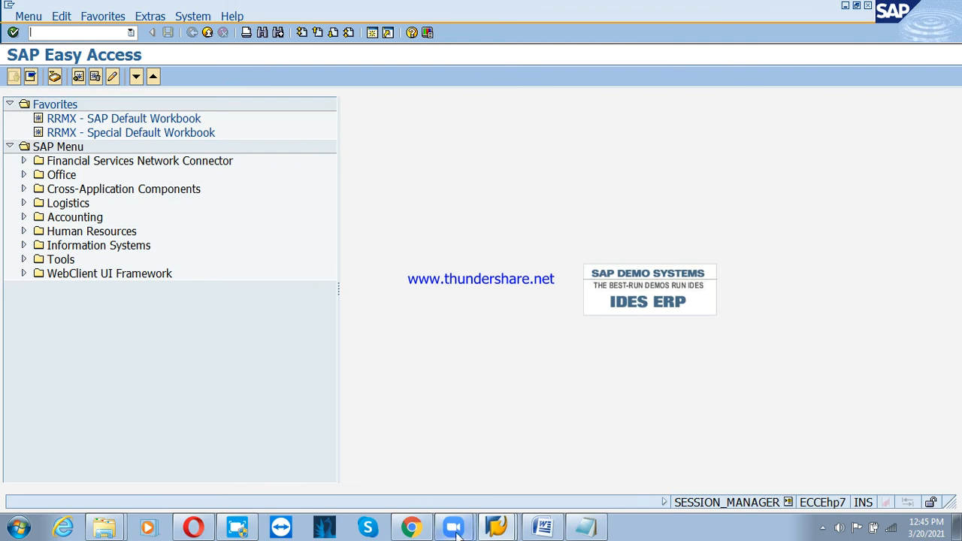
Display the employee tolerance group entries of table T043T for company code PSD.
{"action": "left_click", "coordinate": [495, 528]}
{"action": "left_click", "coordinate": [490, 496]}
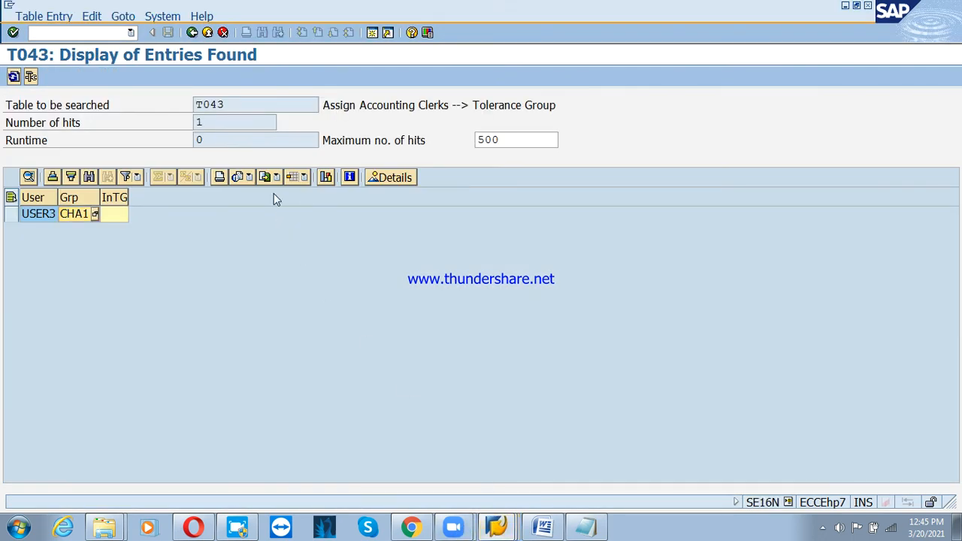
{"action": "left_click", "coordinate": [193, 32]}
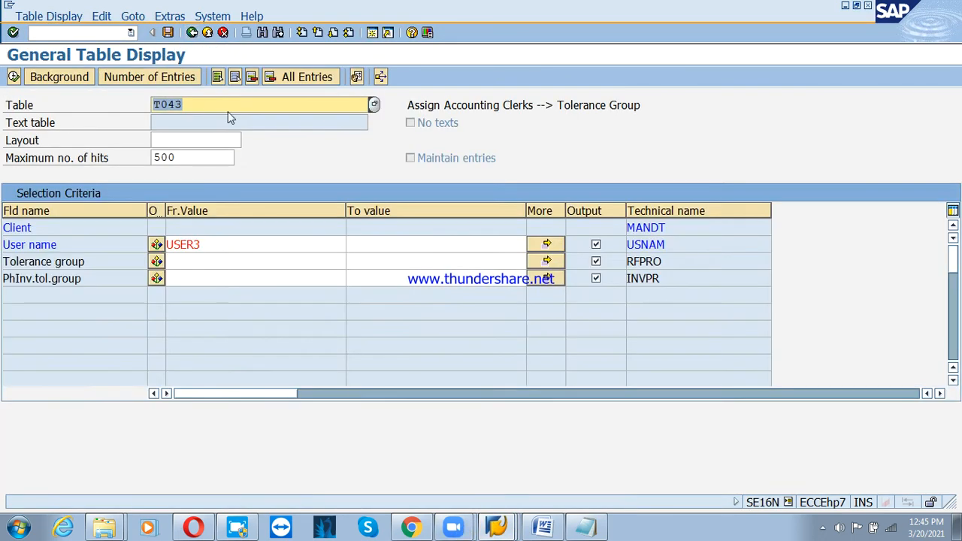
{"action": "left_click", "coordinate": [210, 118]}
{"action": "left_click", "coordinate": [196, 108]}
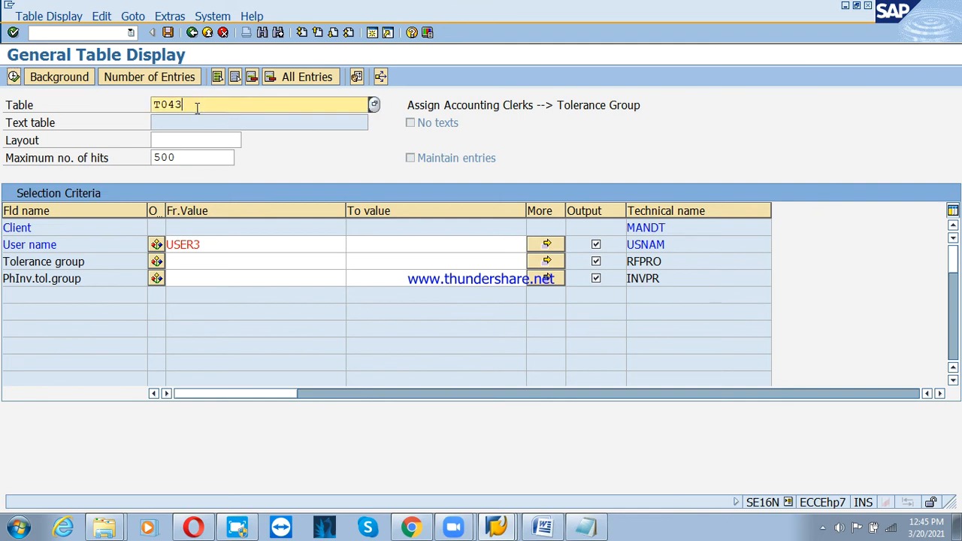
{"action": "key", "text": "Return"}
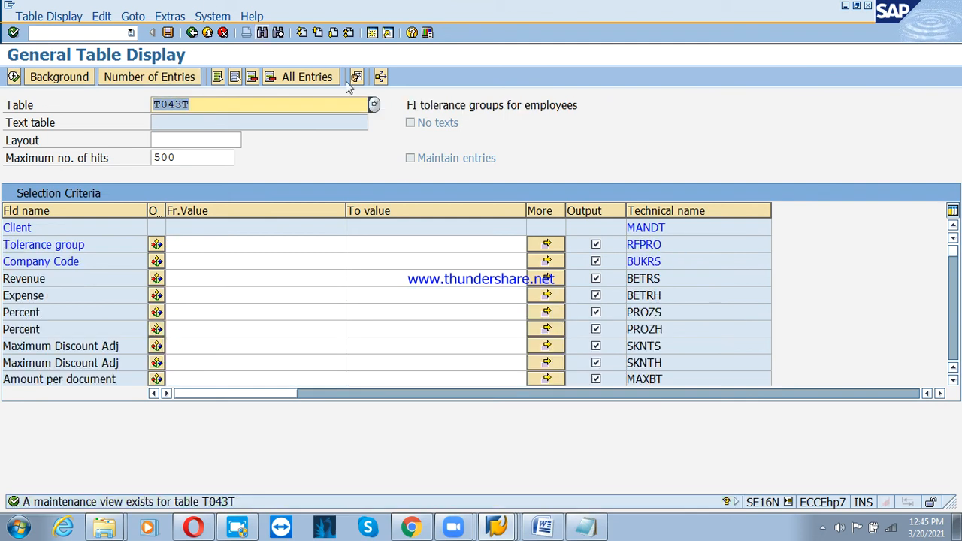
{"action": "left_click", "coordinate": [236, 266]}
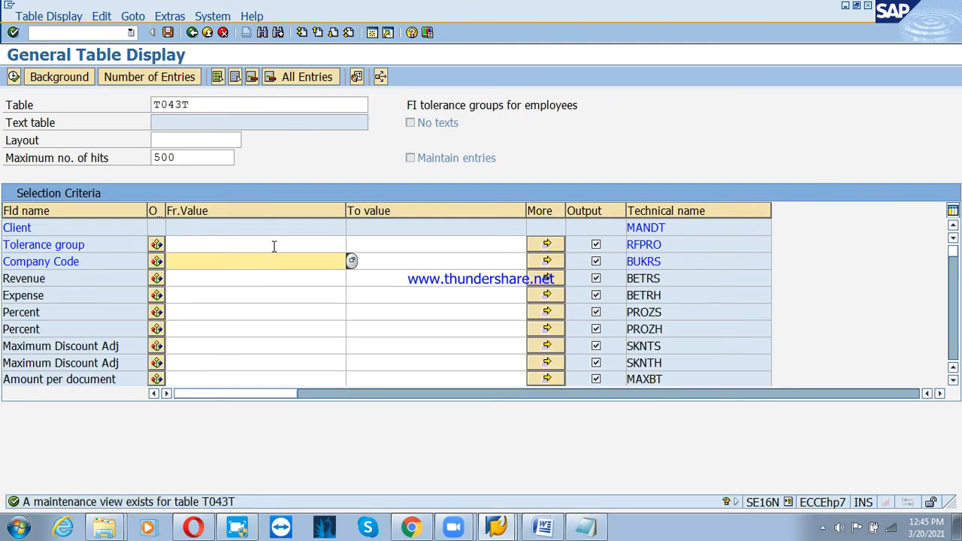
{"action": "type", "text": "psd"}
{"action": "key", "text": "Return"}
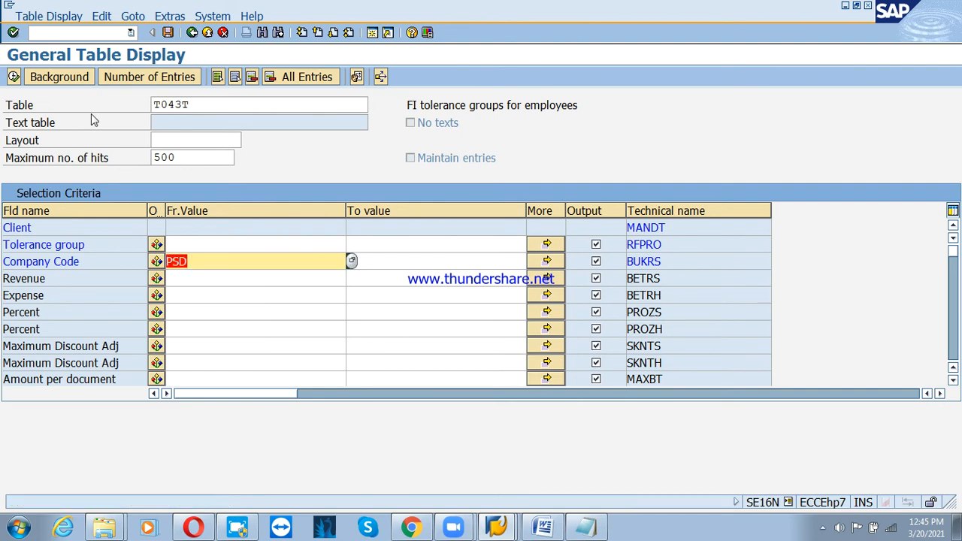
{"action": "left_click", "coordinate": [14, 79]}
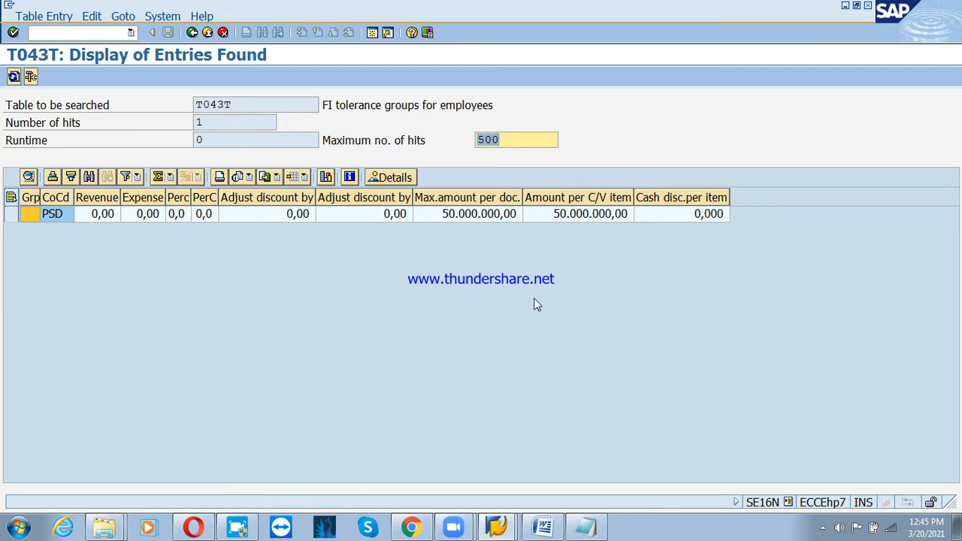
Look up the T043 tolerance group assignment for user name PSD, and leave the General Table Display.
{"action": "left_click", "coordinate": [191, 32]}
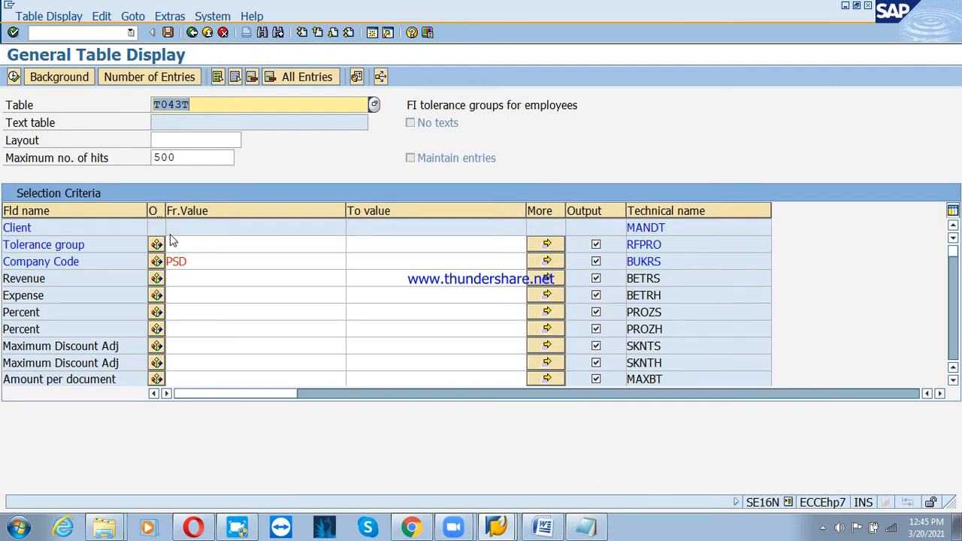
{"action": "left_click", "coordinate": [208, 110]}
{"action": "key", "text": "BackSpace"}
{"action": "key", "text": "Return"}
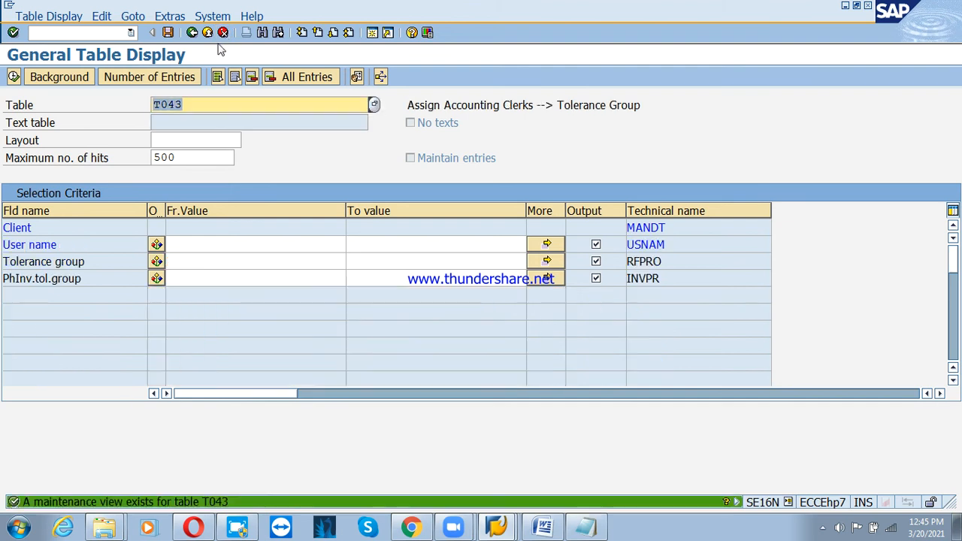
{"action": "left_click", "coordinate": [286, 244]}
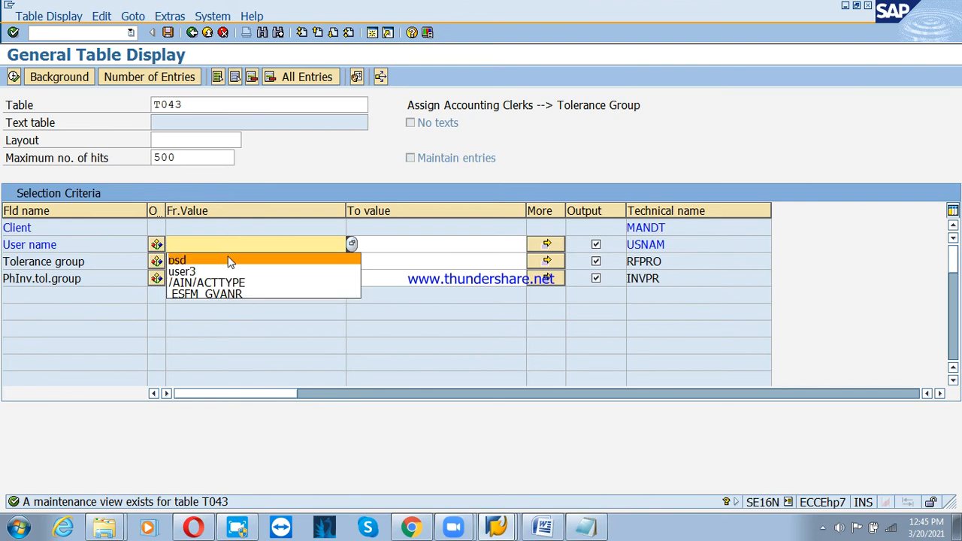
{"action": "left_click", "coordinate": [220, 257]}
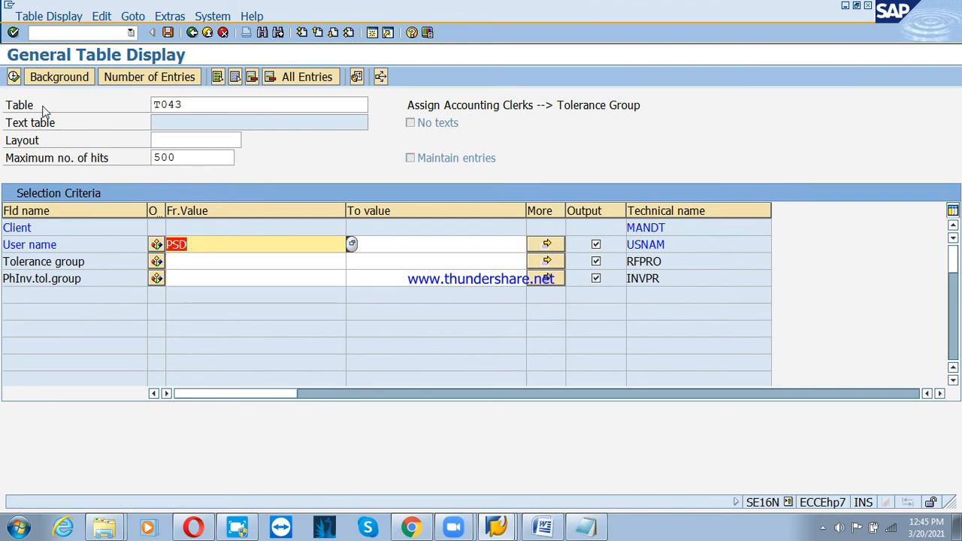
{"action": "left_click", "coordinate": [13, 77]}
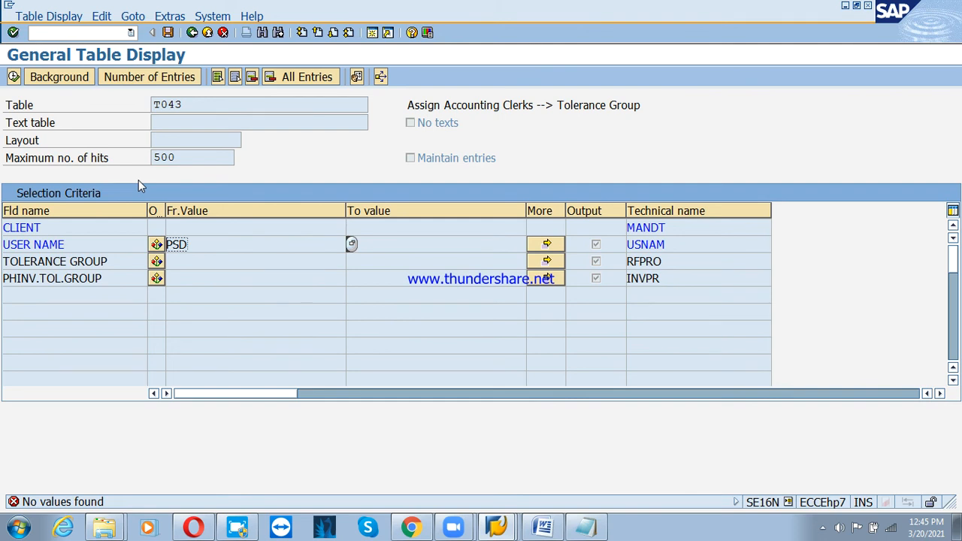
{"action": "key", "text": "Return"}
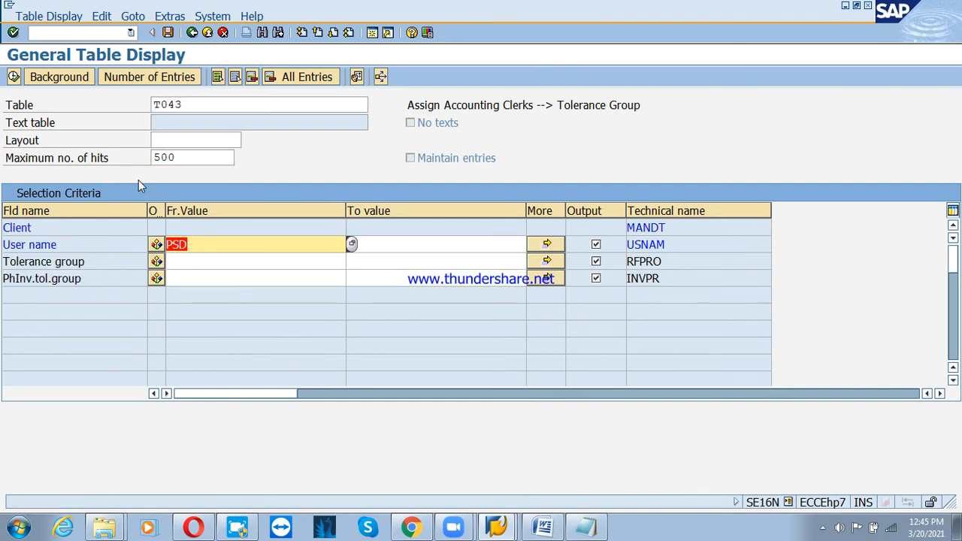
{"action": "left_click", "coordinate": [19, 76]}
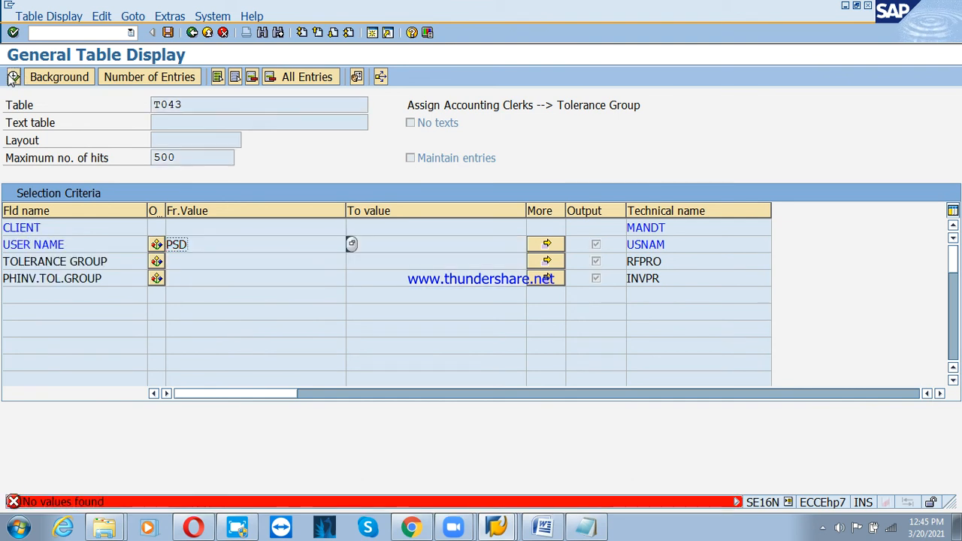
{"action": "key", "text": "Return"}
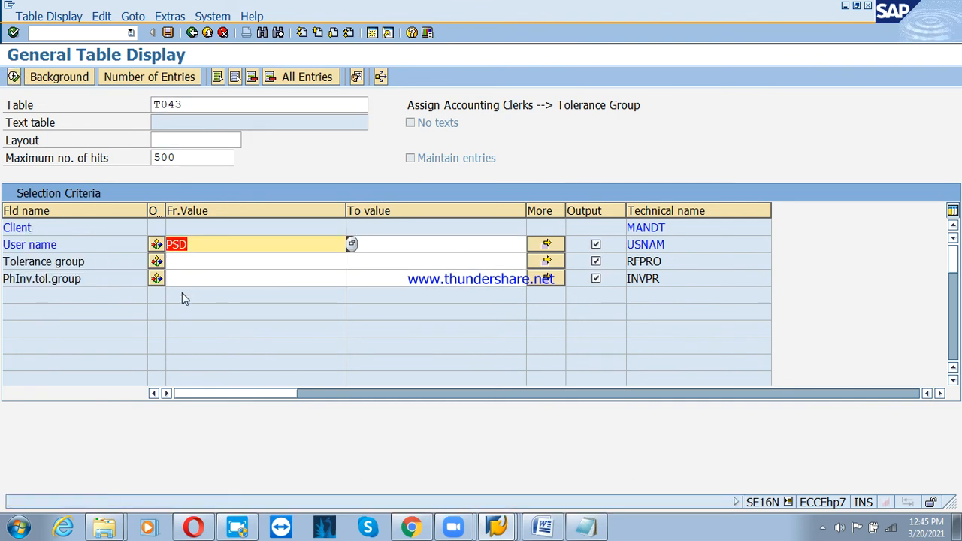
{"action": "key", "text": "F3"}
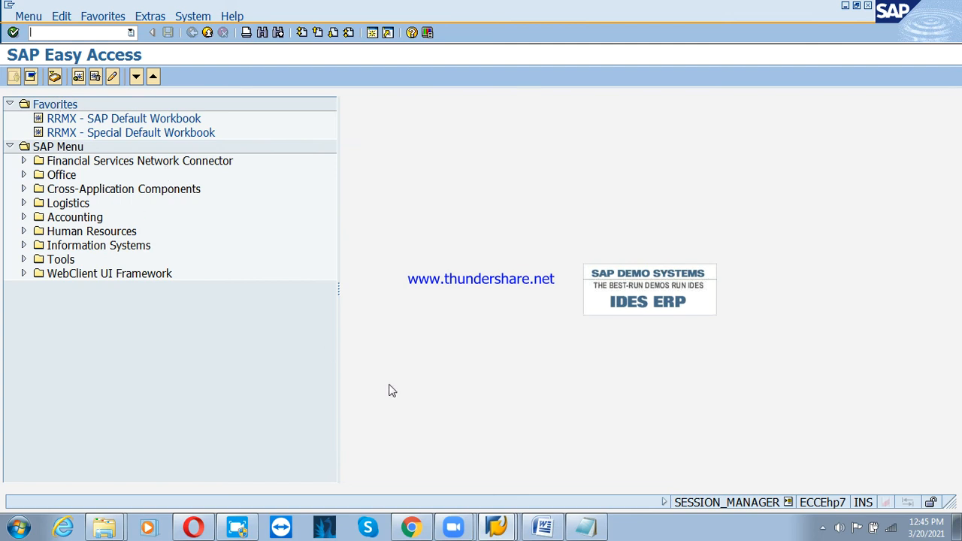
Start customer invoice entry with transaction FB70 for company code PSD.
{"action": "left_click", "coordinate": [515, 532]}
{"action": "left_click", "coordinate": [227, 340]}
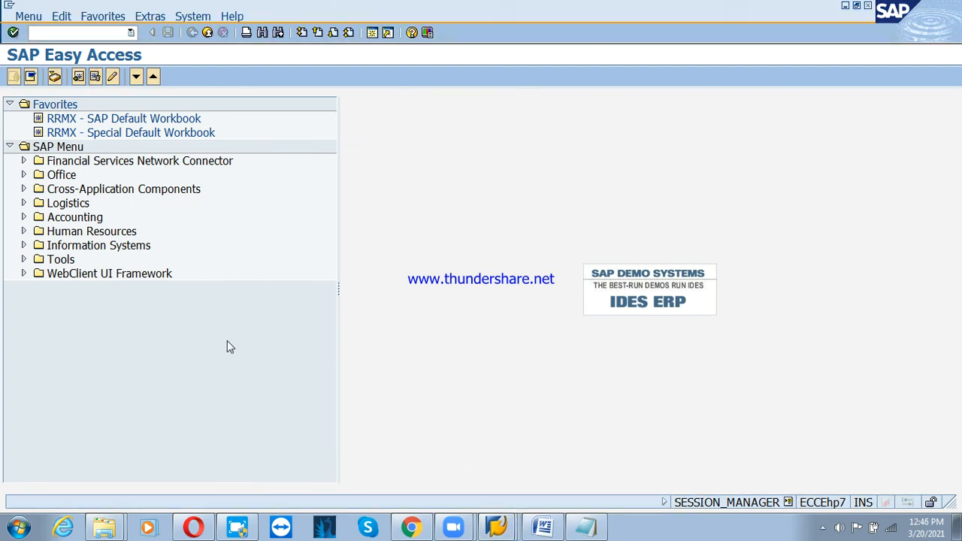
{"action": "left_click", "coordinate": [59, 31]}
{"action": "key", "text": "Return"}
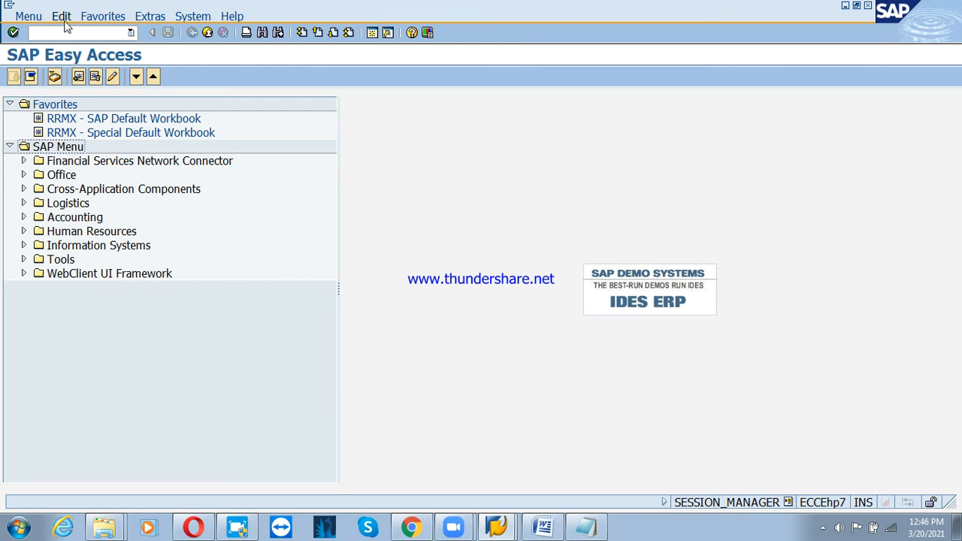
{"action": "left_click", "coordinate": [56, 31]}
{"action": "type", "text": "fb70"}
{"action": "key", "text": "Return"}
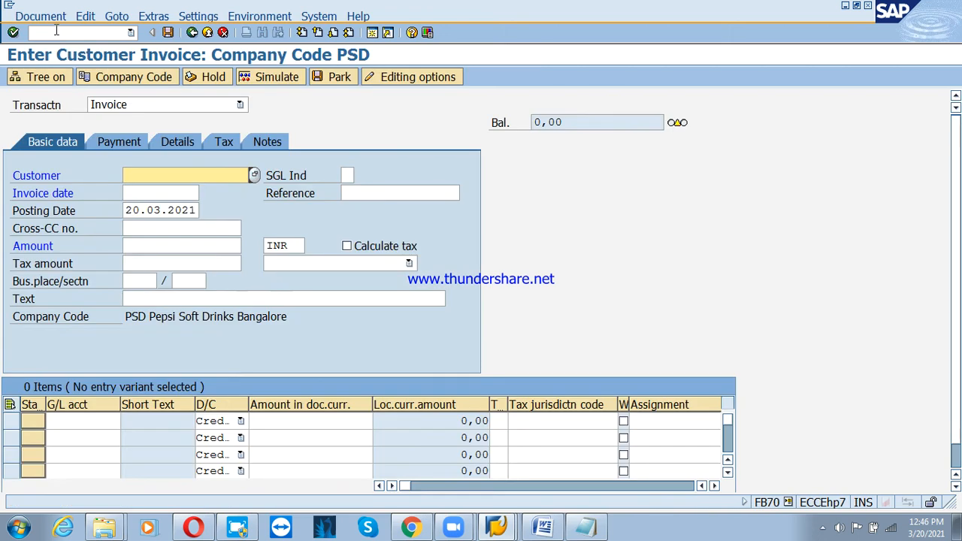
Fill in the invoice's customer number, and set the invoice date and posting date to 15.03.2021.
{"action": "key", "text": "Tab"}
{"action": "key", "text": "Tab"}
{"action": "key", "text": "space"}
{"action": "key", "text": "Down"}
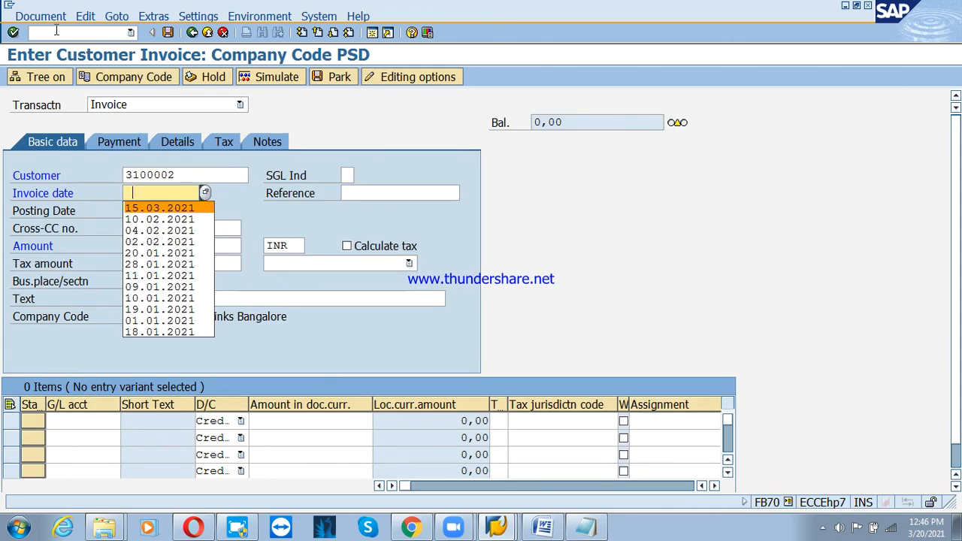
{"action": "key", "text": "Tab"}
{"action": "type", "text": "1"}
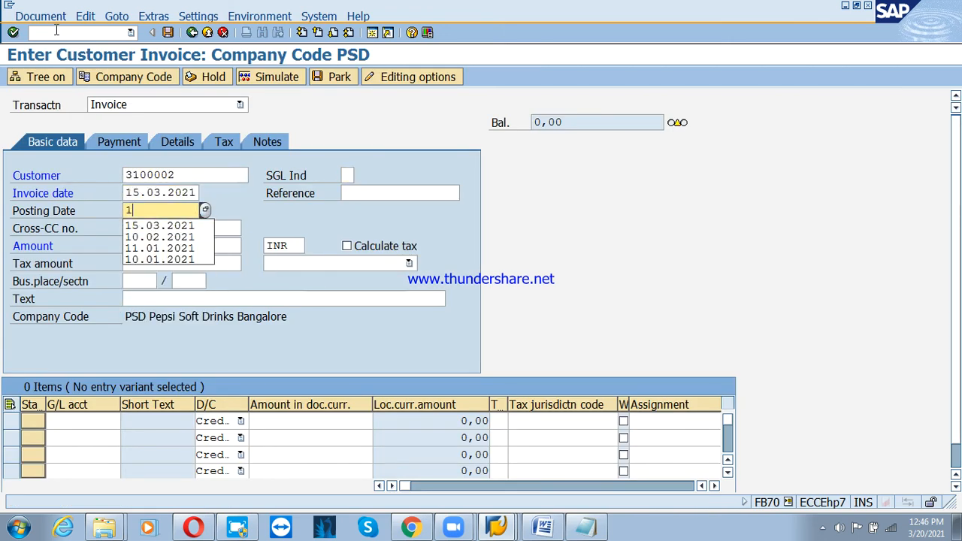
{"action": "key", "text": "Down"}
{"action": "key", "text": "Tab"}
Set the invoice amount to 100000 INR and its text to "Sales invoice posting".
{"action": "key", "text": "Tab"}
{"action": "type", "text": "1"}
{"action": "key", "text": "Down"}
{"action": "key", "text": "Tab"}
{"action": "key", "text": "Tab"}
{"action": "key", "text": "Tab"}
{"action": "key", "text": "Tab"}
{"action": "key", "text": "Tab"}
{"action": "key", "text": "Tab"}
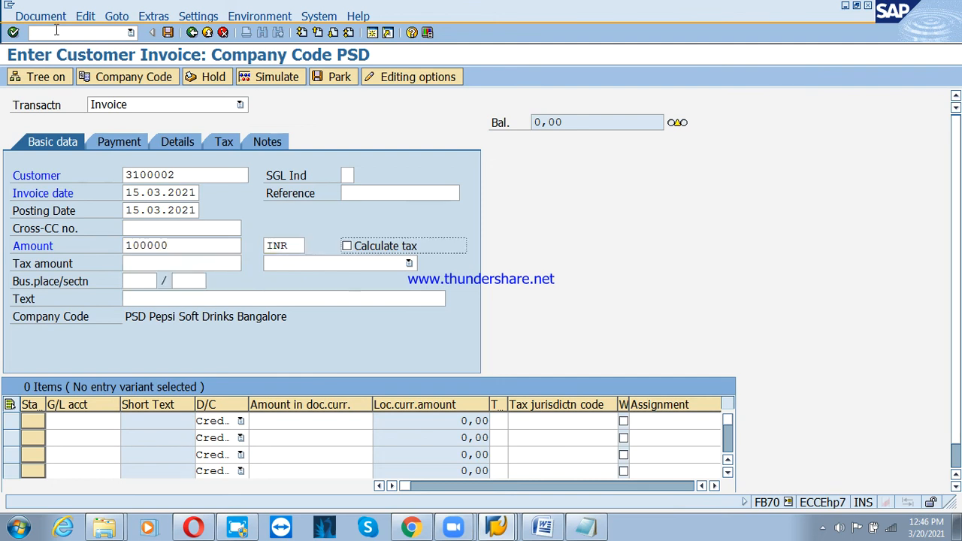
{"action": "key", "text": "space"}
{"action": "key", "text": "Down"}
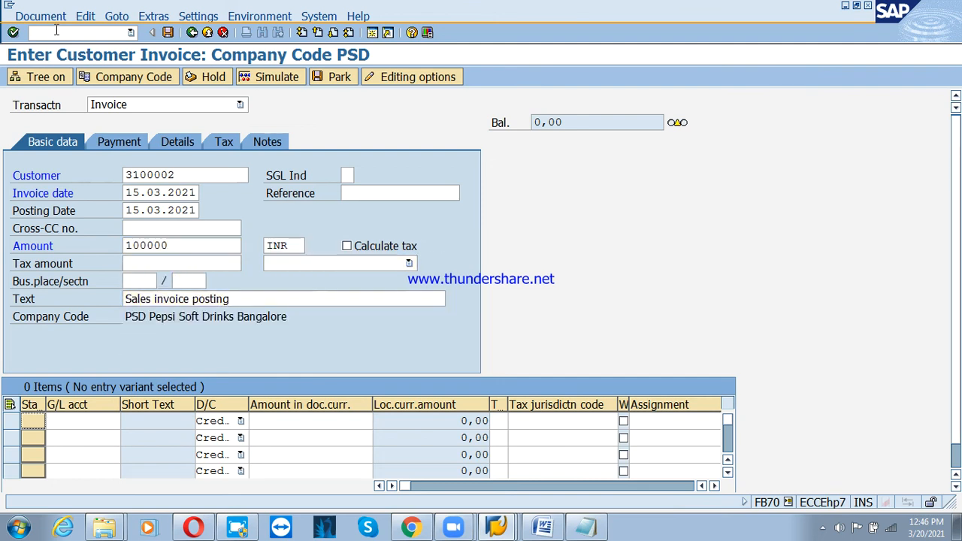
Try to enter a credit line item of 100000 on the G/L account, and exit the invoice without saving.
{"action": "key", "text": "Tab"}
{"action": "key", "text": "space"}
{"action": "key", "text": "Return"}
{"action": "key", "text": "Tab"}
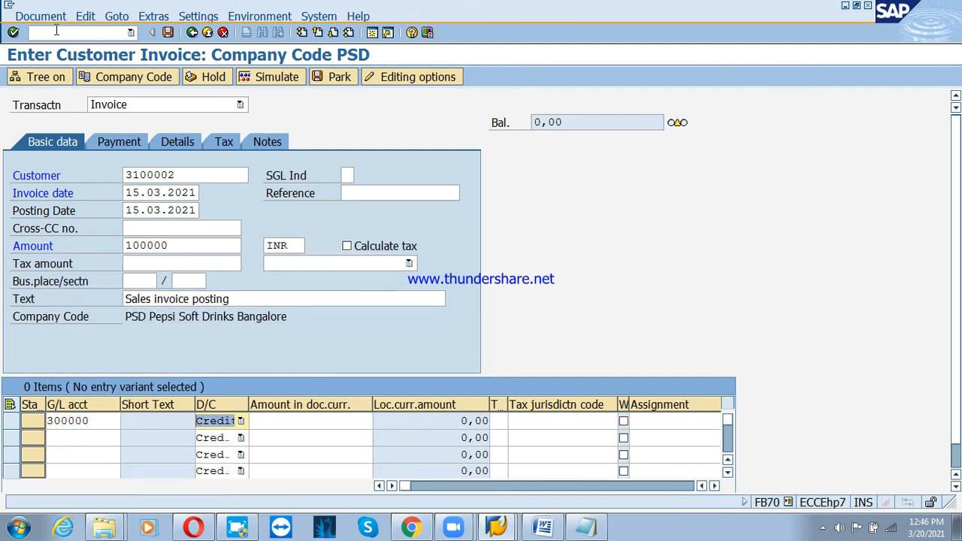
{"action": "key", "text": "Tab"}
{"action": "key", "text": "space"}
{"action": "key", "text": "Down"}
{"action": "key", "text": "Return"}
{"action": "key", "text": "Return"}
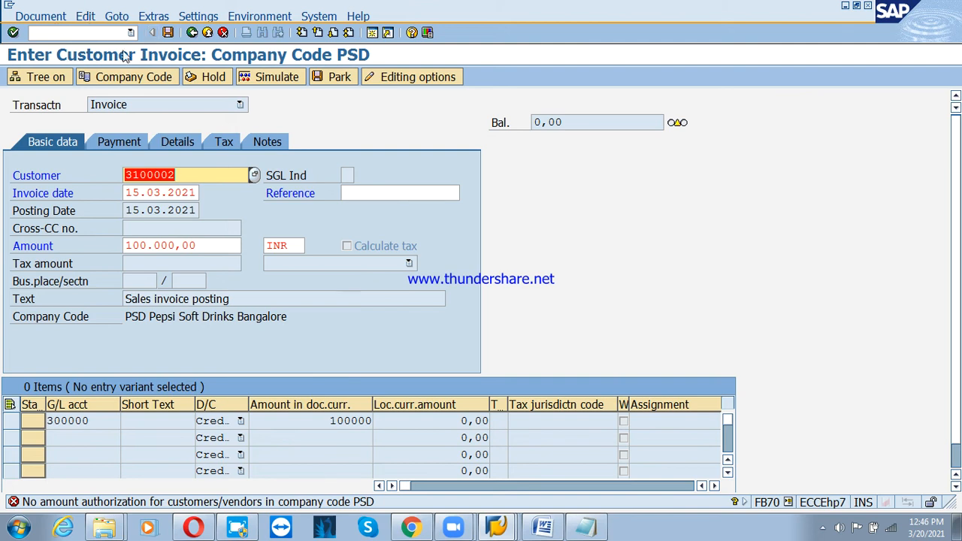
{"action": "left_click", "coordinate": [208, 32]}
{"action": "left_click", "coordinate": [274, 301]}
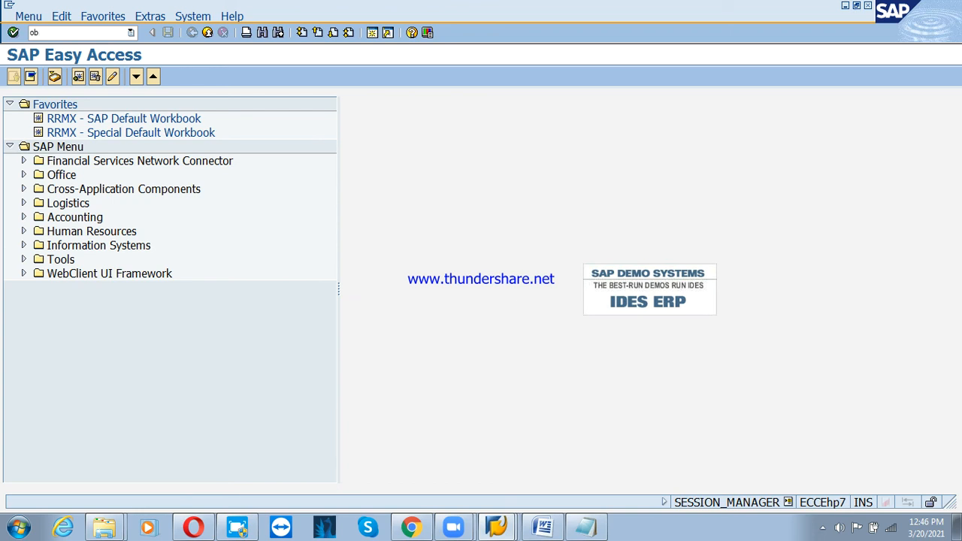
{"action": "left_click", "coordinate": [72, 33]}
{"action": "type", "text": "ob53"}
{"action": "key", "text": "Return"}
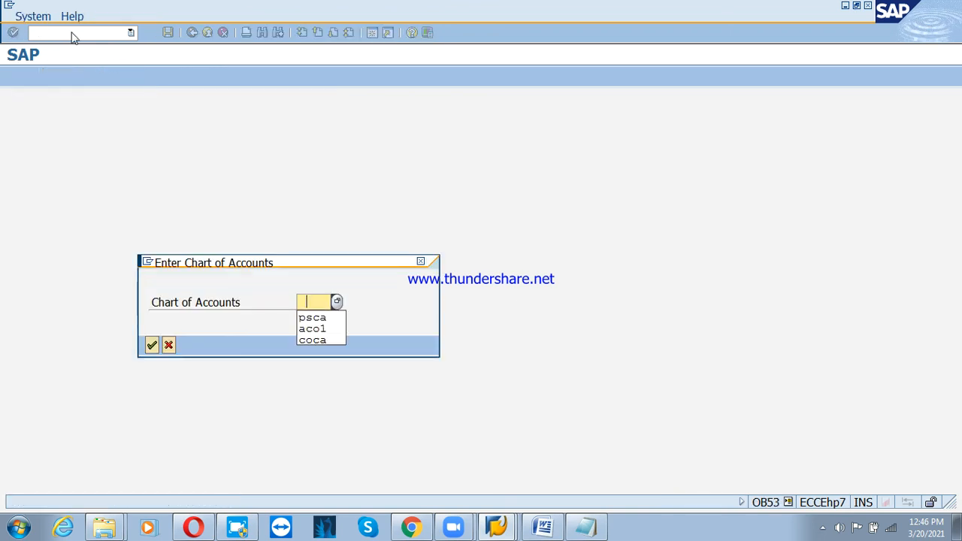
{"action": "key", "text": "Down"}
{"action": "key", "text": "Return"}
{"action": "key", "text": "Return"}
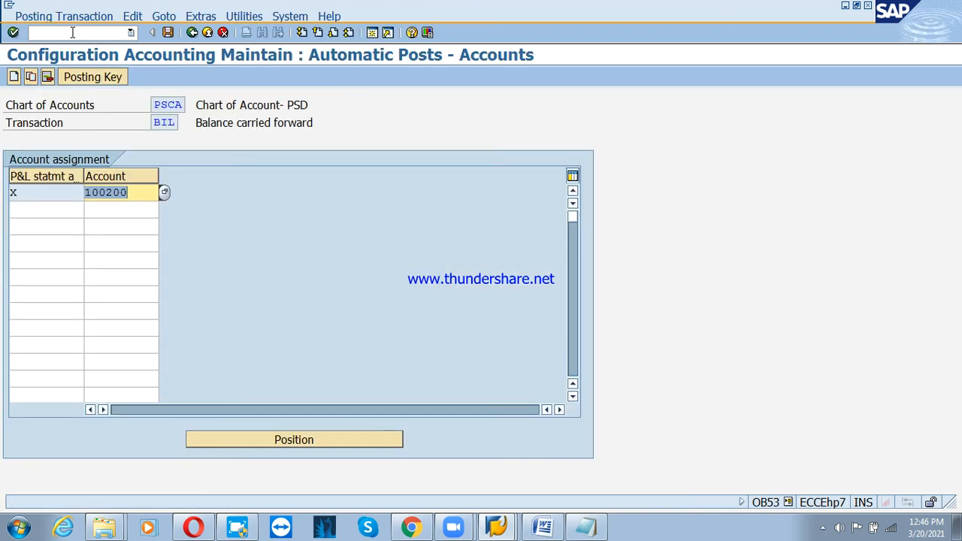
{"action": "key", "text": "F3"}
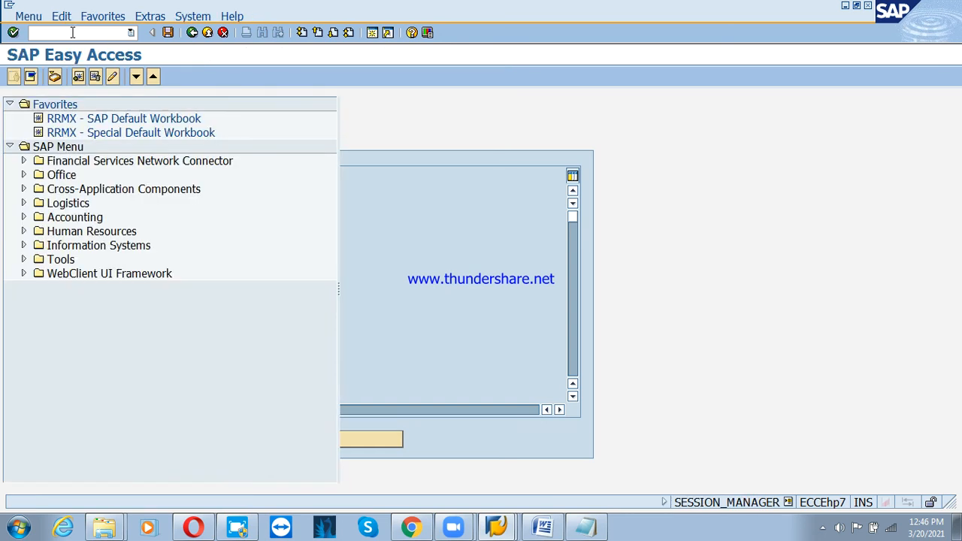
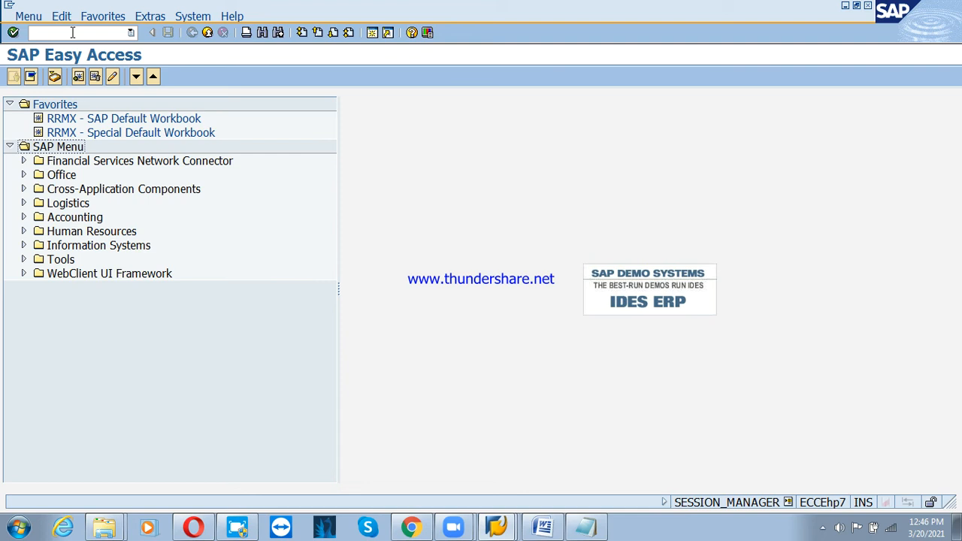
Inspect the customer/vendor tolerance details of company code PSD in transaction OBA3, and return to SAP Easy Access.
{"action": "left_click", "coordinate": [72, 33]}
{"action": "key", "text": "Return"}
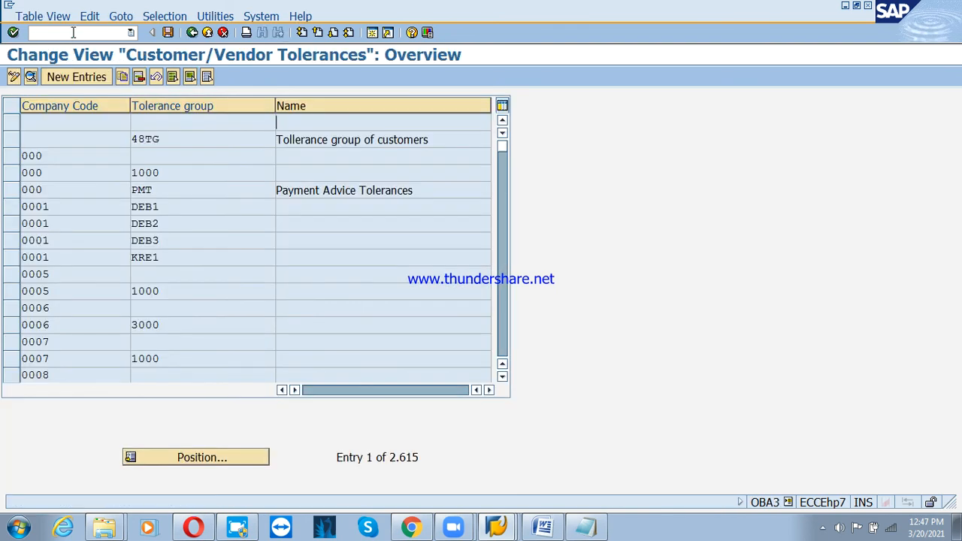
{"action": "left_click", "coordinate": [238, 455]}
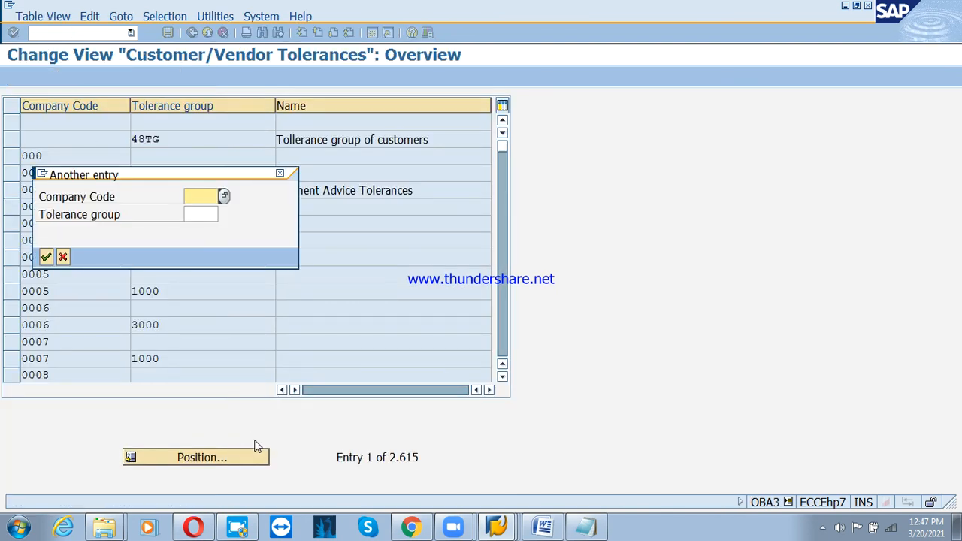
{"action": "type", "text": "psd"}
{"action": "key", "text": "Return"}
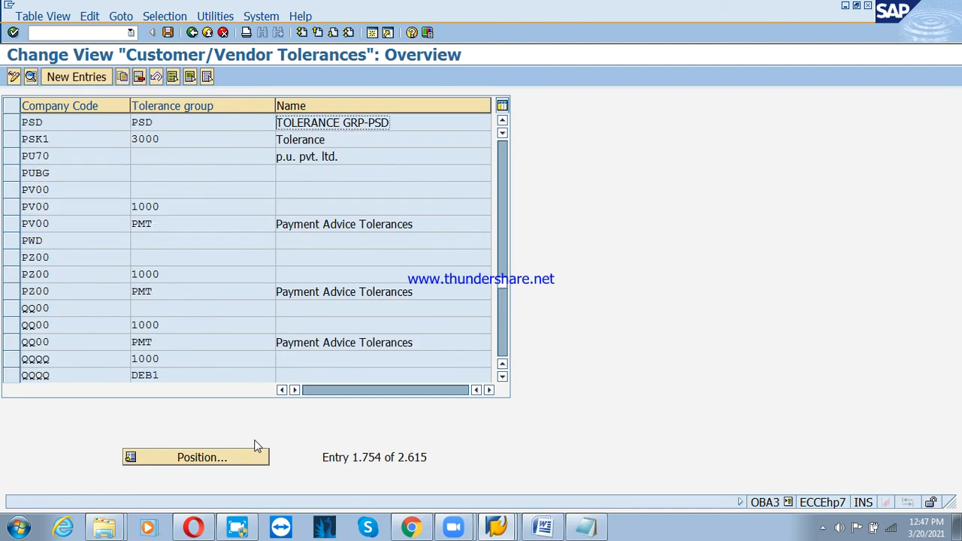
{"action": "key", "text": "F2"}
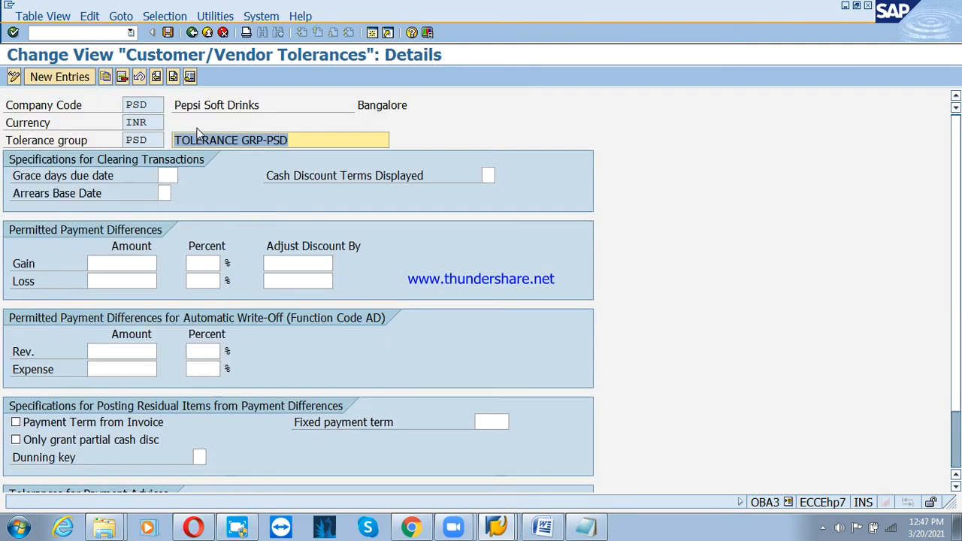
{"action": "scroll", "coordinate": [251, 282], "scroll_direction": "down", "scroll_amount": 3}
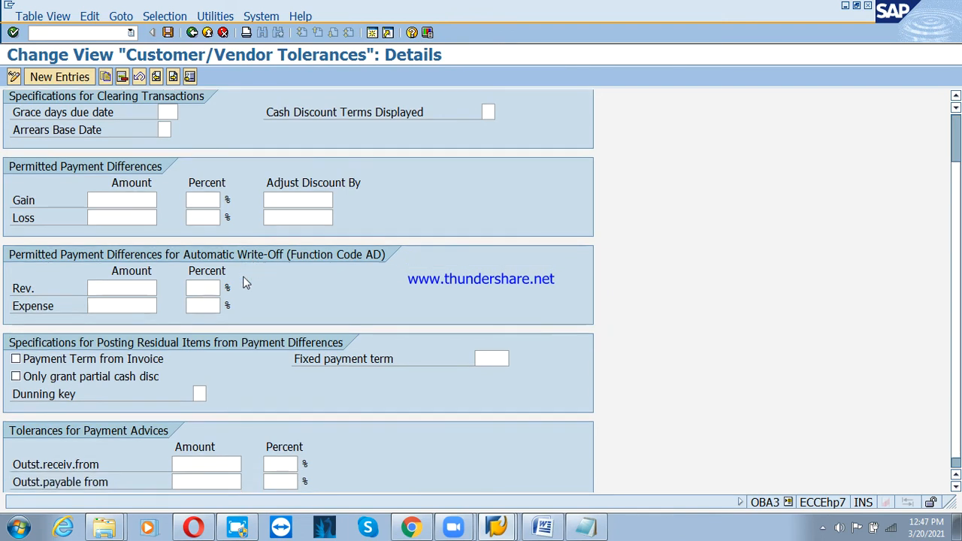
{"action": "scroll", "coordinate": [242, 281], "scroll_direction": "up", "scroll_amount": 3}
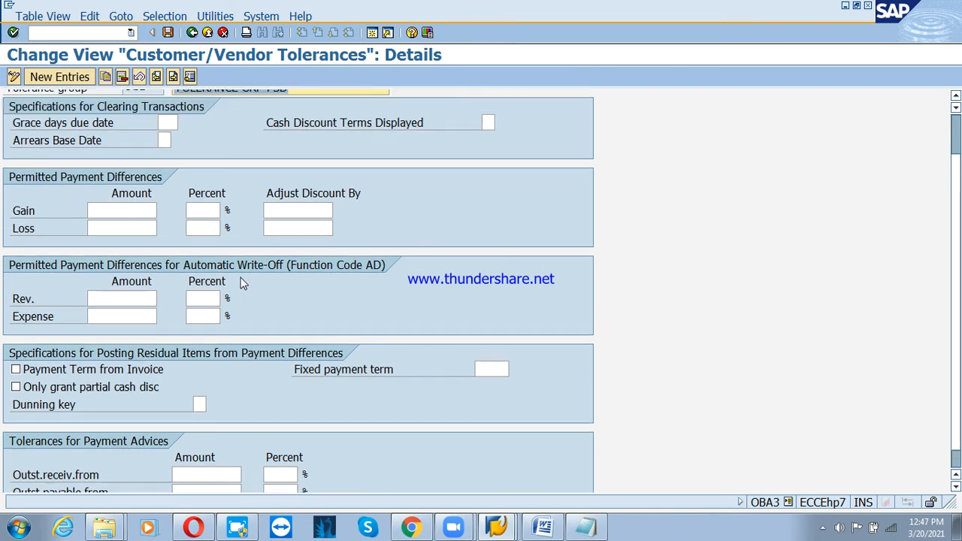
{"action": "left_click", "coordinate": [208, 33]}
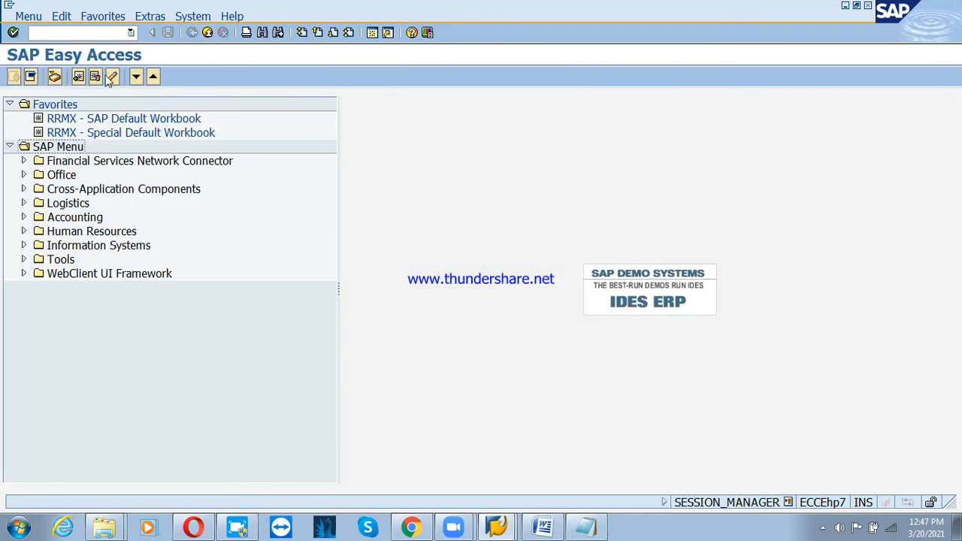
Reopen transaction OBA3, display the tolerance details for company code PSD again, and highlight the tolerance group PSD.
{"action": "left_click", "coordinate": [56, 33]}
{"action": "type", "text": "oba3"}
{"action": "key", "text": "Return"}
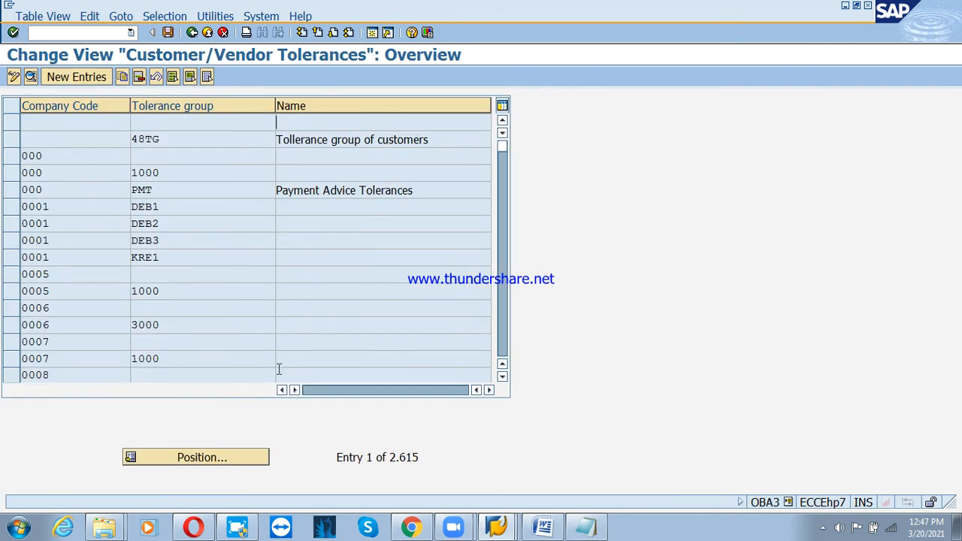
{"action": "left_click", "coordinate": [245, 460]}
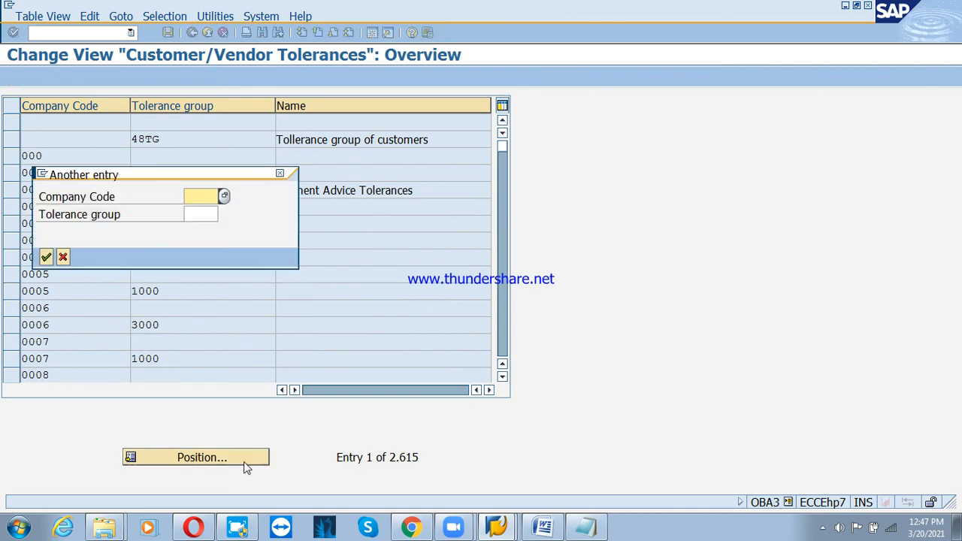
{"action": "type", "text": "psd"}
{"action": "key", "text": "Return"}
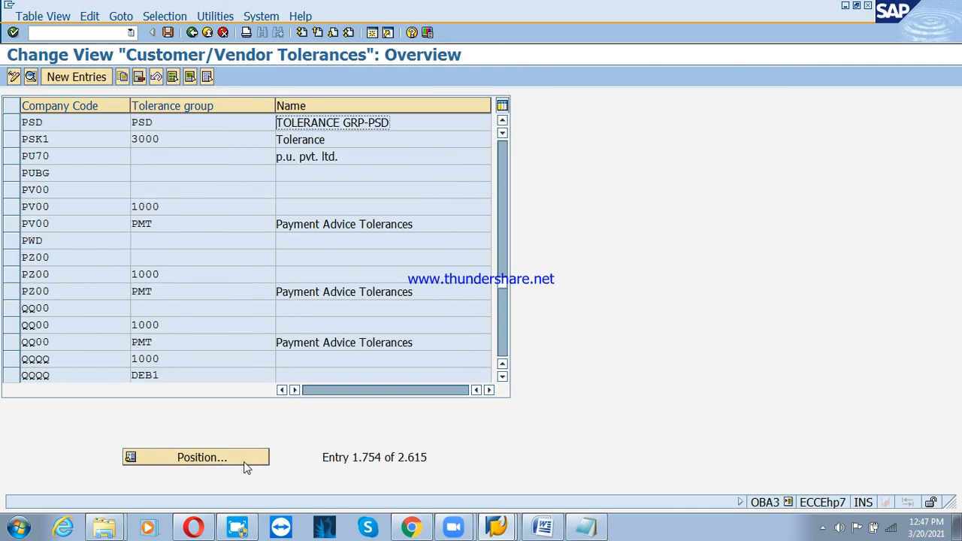
{"action": "double_click", "coordinate": [160, 122]}
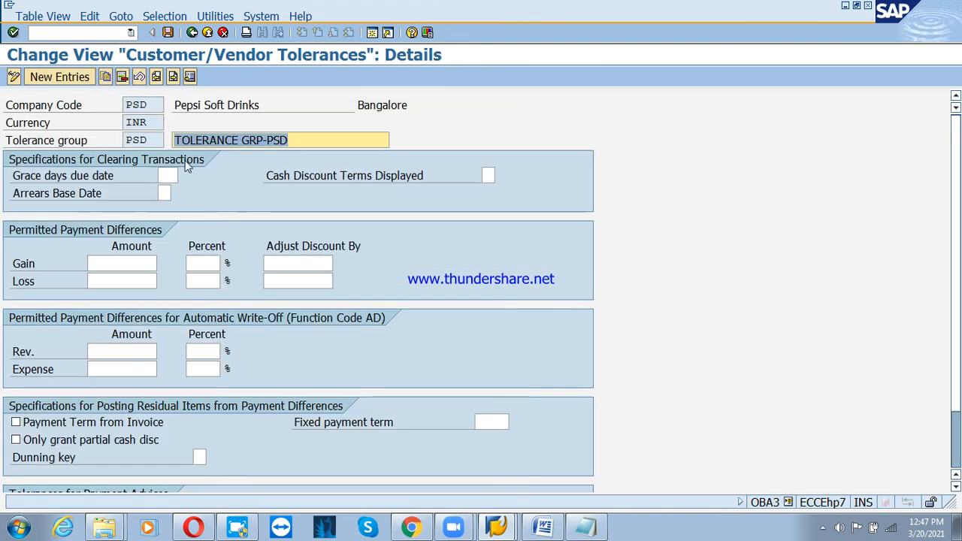
{"action": "scroll", "coordinate": [296, 297], "scroll_direction": "down", "scroll_amount": 1}
{"action": "scroll", "coordinate": [163, 181], "scroll_direction": "up", "scroll_amount": 1}
{"action": "left_click", "coordinate": [147, 139]}
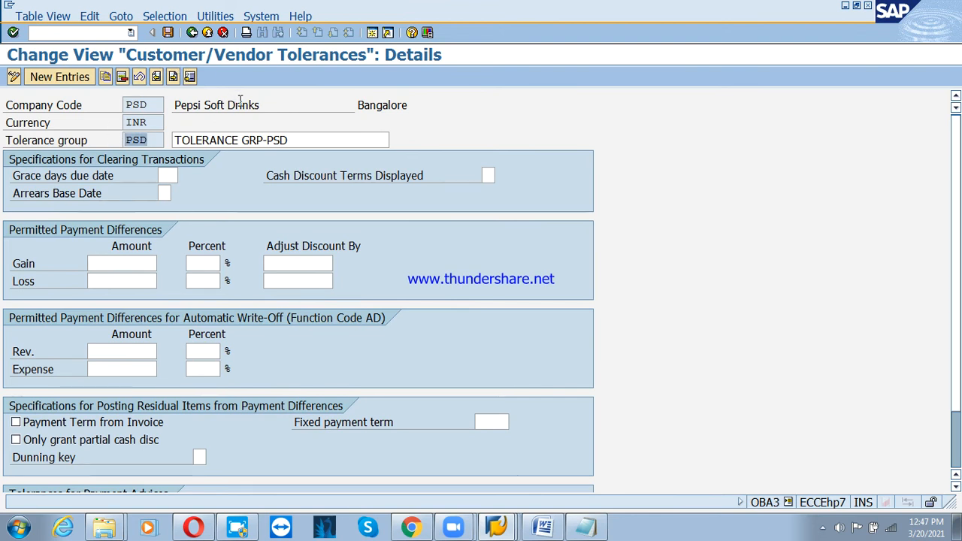
Delete the tolerance group PSD entry of company code PSD and save the deletion with the proposed customizing request.
{"action": "left_click", "coordinate": [121, 77]}
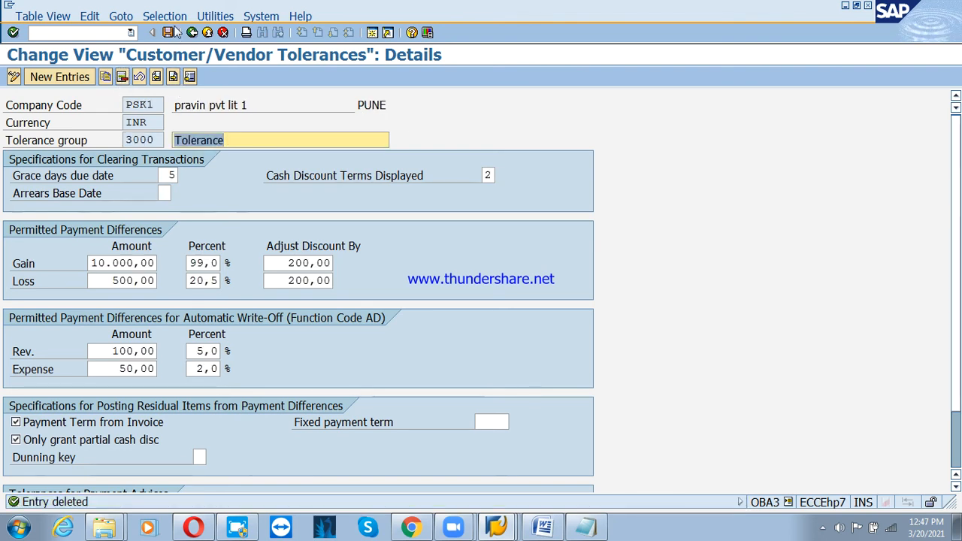
{"action": "left_click", "coordinate": [167, 33]}
{"action": "left_click", "coordinate": [46, 239]}
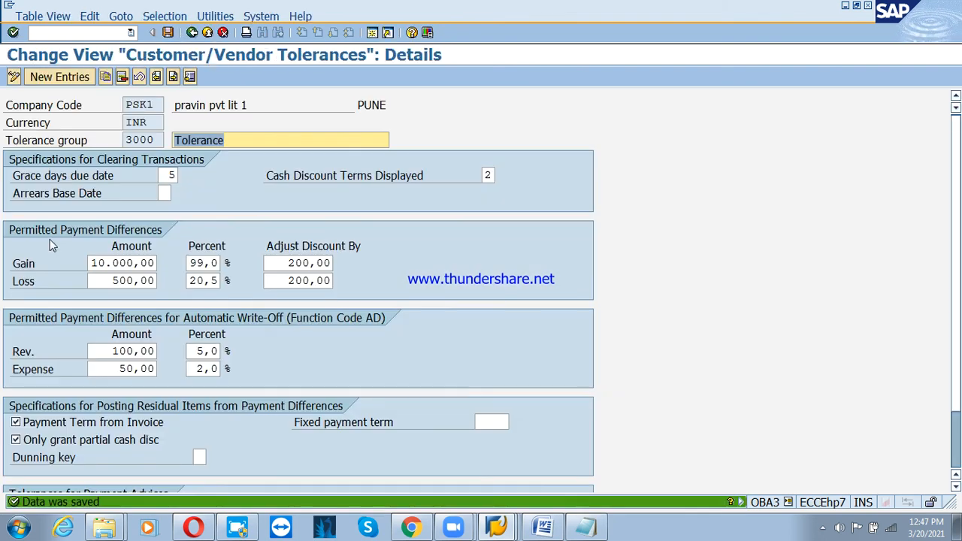
Create a customer/vendor tolerance entry for company code PSD, group PSD, named "TOLERANCE GRP-PSD", save it, and return to SAP Easy Access.
{"action": "left_click", "coordinate": [79, 77]}
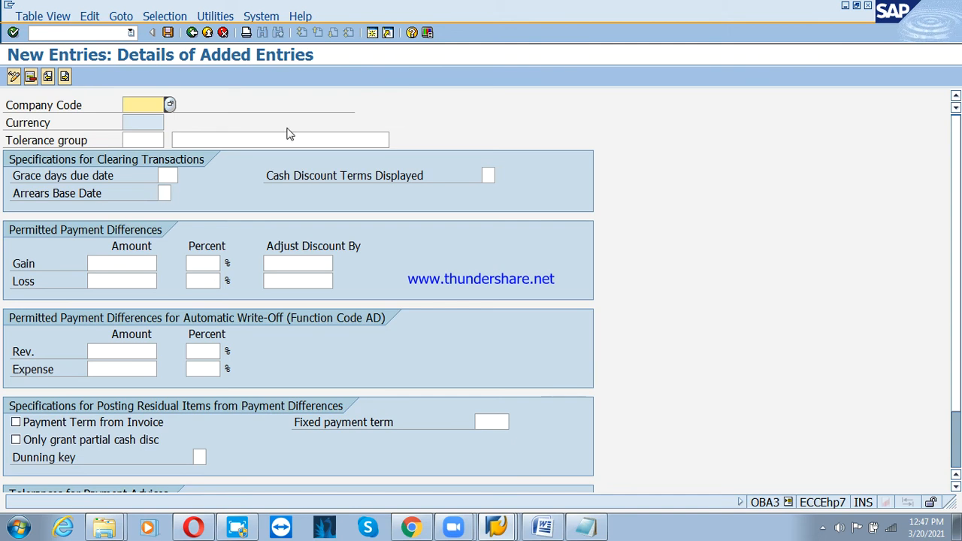
{"action": "type", "text": "o"}
{"action": "key", "text": "BackSpace"}
{"action": "type", "text": "psd"}
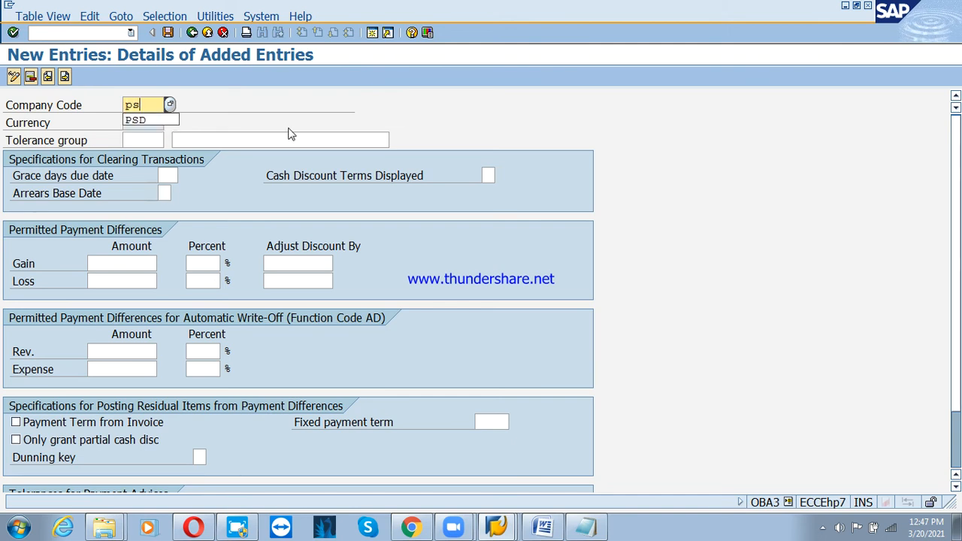
{"action": "key", "text": "Tab"}
{"action": "type", "text": "psd"}
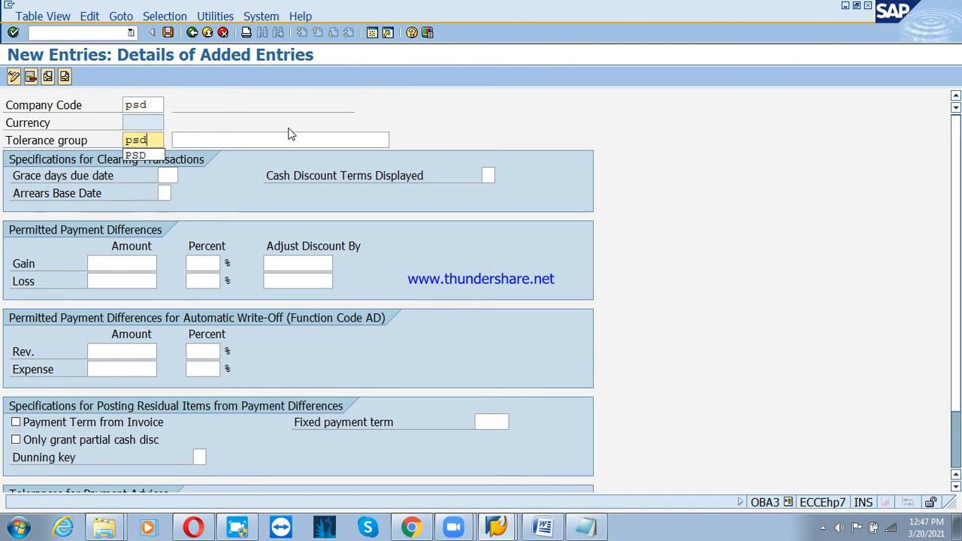
{"action": "key", "text": "Tab"}
{"action": "key", "text": "Down"}
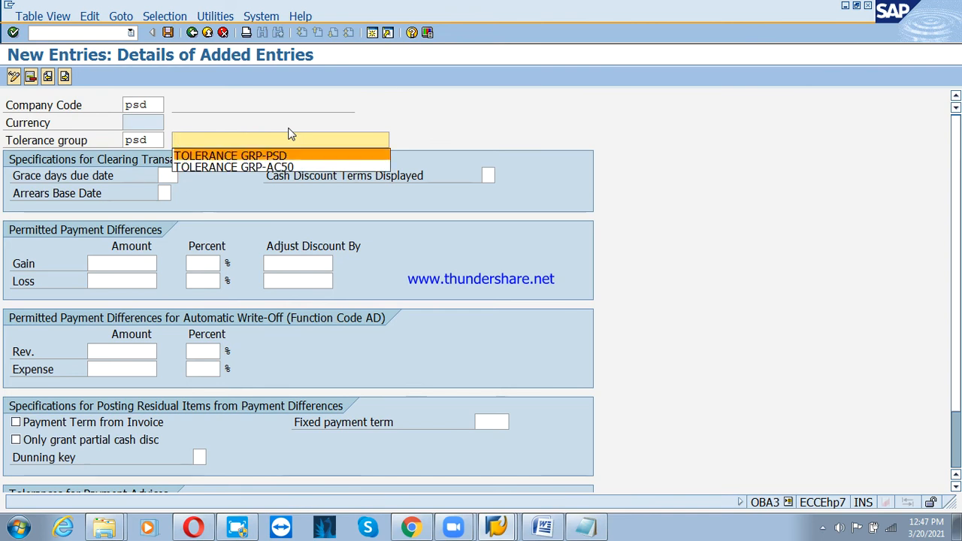
{"action": "key", "text": "Return"}
{"action": "key", "text": "Return"}
{"action": "key", "text": "ctrl+s"}
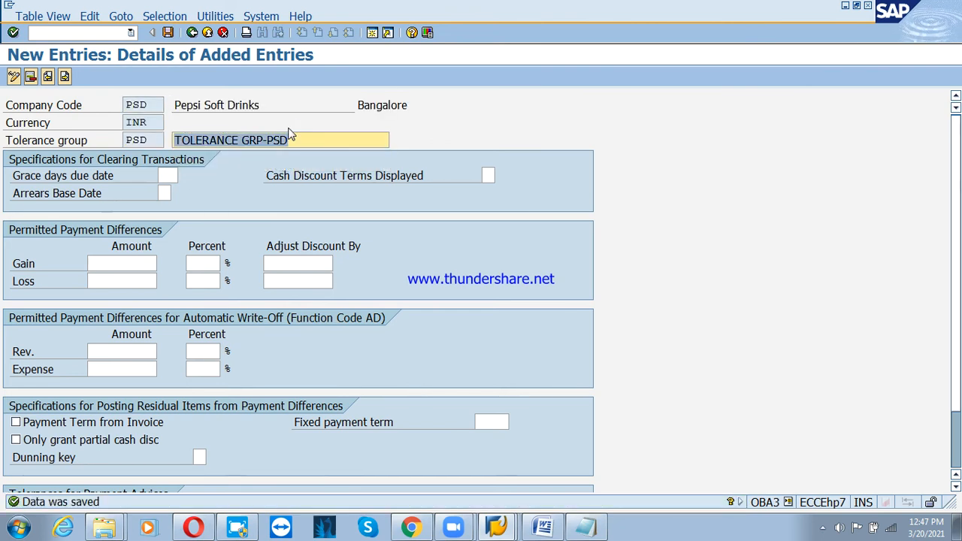
{"action": "key", "text": "F3"}
{"action": "key", "text": "F3"}
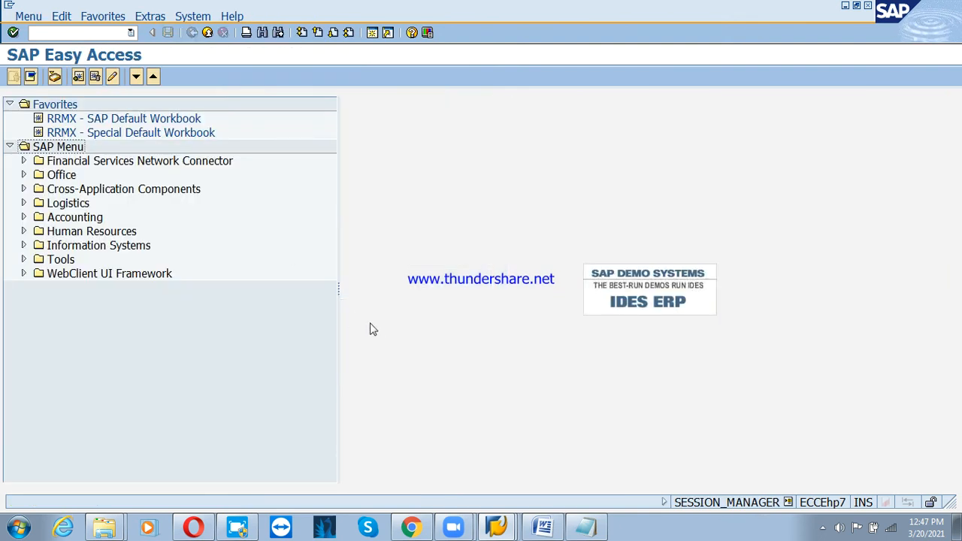
Start a customer invoice in transaction FB70, choosing the customer and setting the invoice and posting dates to 15.03.2021.
{"action": "left_click", "coordinate": [55, 33]}
{"action": "left_click", "coordinate": [78, 20]}
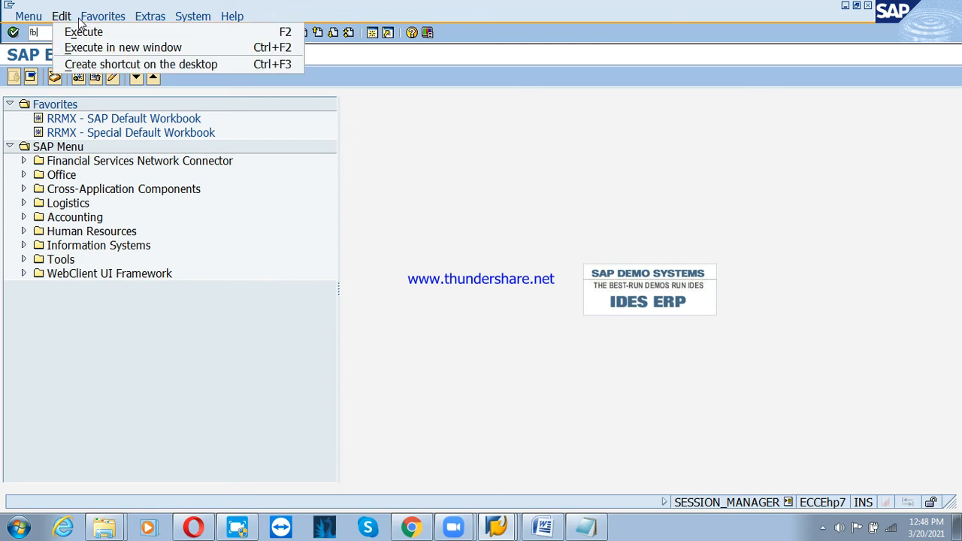
{"action": "left_click", "coordinate": [41, 33]}
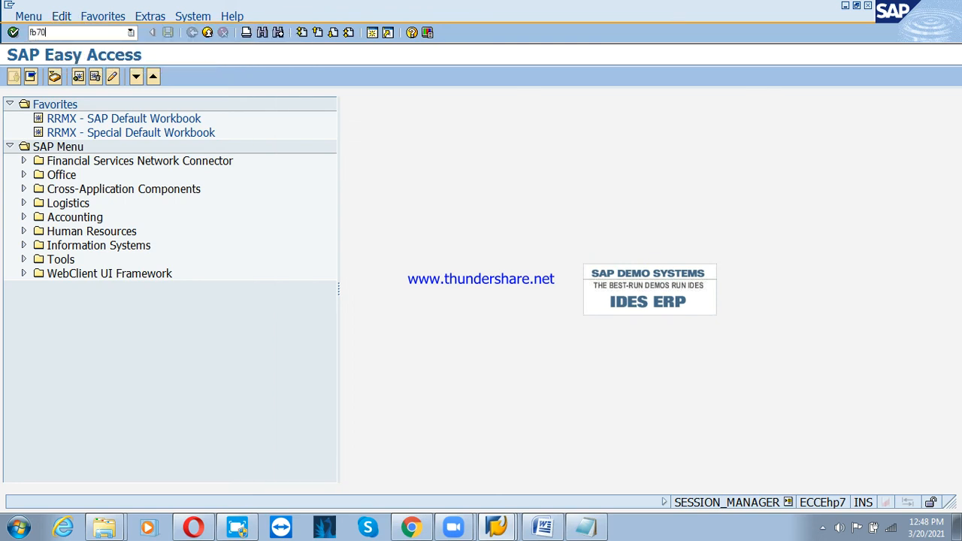
{"action": "type", "text": "70"}
{"action": "key", "text": "Return"}
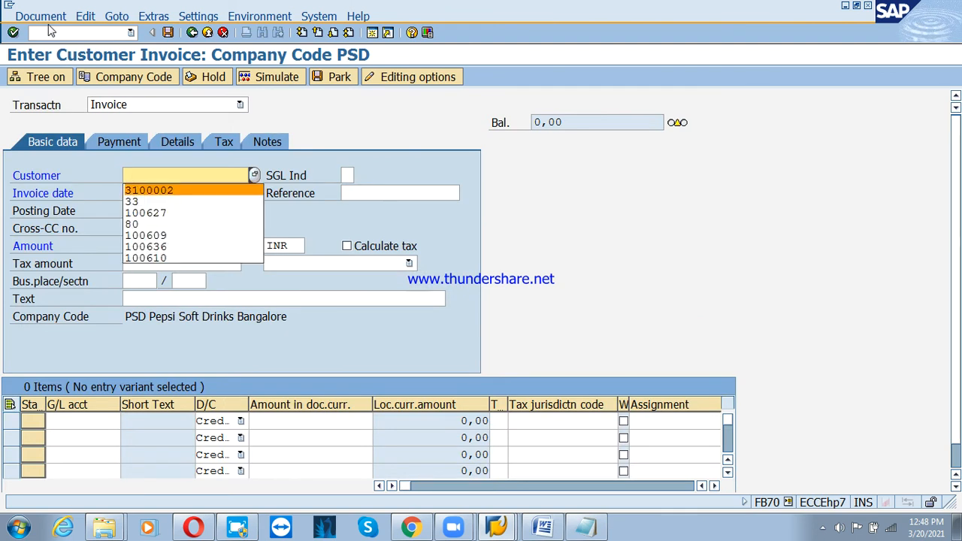
{"action": "key", "text": "Tab"}
{"action": "key", "text": "Tab"}
{"action": "key", "text": "Down"}
{"action": "key", "text": "Down"}
{"action": "key", "text": "Tab"}
{"action": "key", "text": "Tab"}
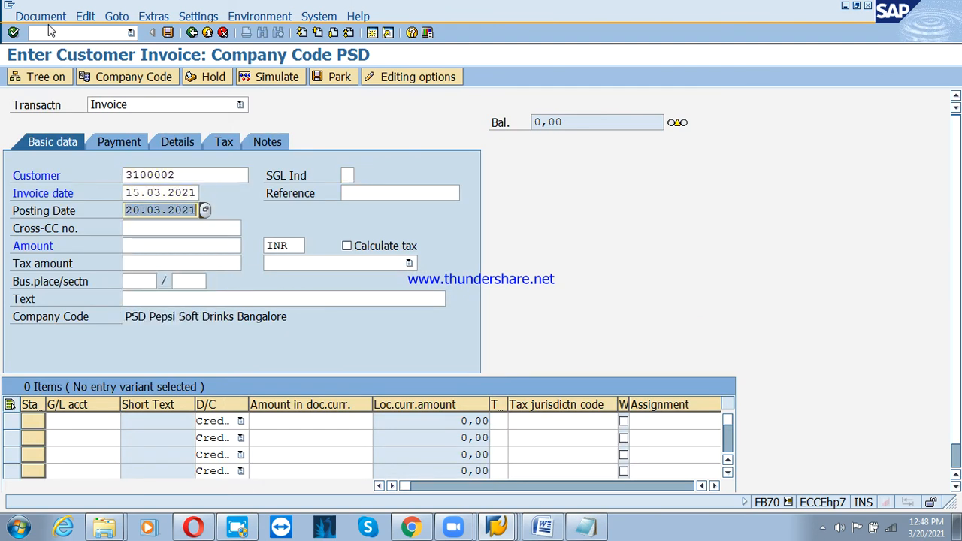
{"action": "key", "text": "Down"}
{"action": "key", "text": "Return"}
Enter 100000 INR as the invoice amount and "Sales invoice posting" as its text.
{"action": "key", "text": "Tab"}
{"action": "key", "text": "Tab"}
{"action": "key", "text": "Tab"}
{"action": "key", "text": "shift+Tab"}
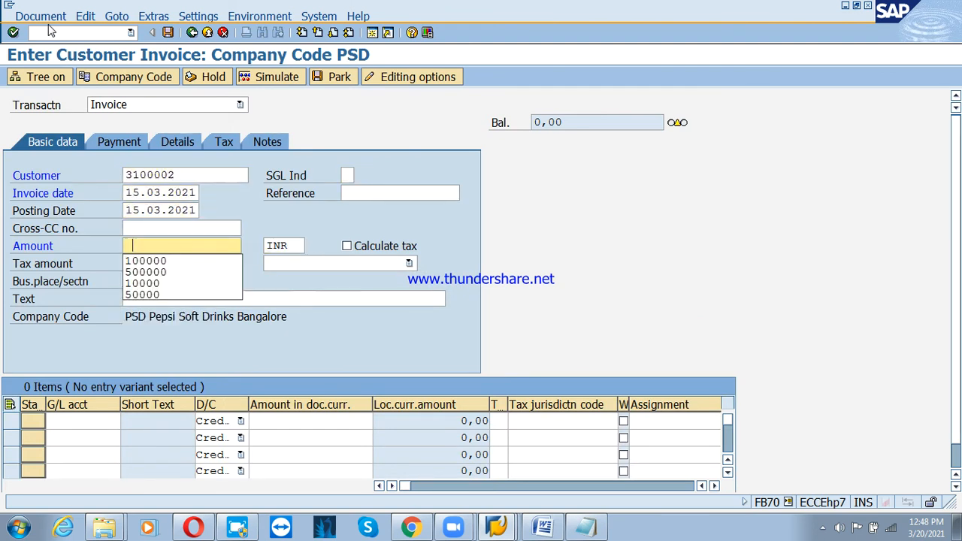
{"action": "key", "text": "Down"}
{"action": "key", "text": "Return"}
{"action": "key", "text": "Tab"}
{"action": "key", "text": "Tab"}
{"action": "key", "text": "Tab"}
{"action": "key", "text": "Tab"}
{"action": "key", "text": "Tab"}
{"action": "key", "text": "Tab"}
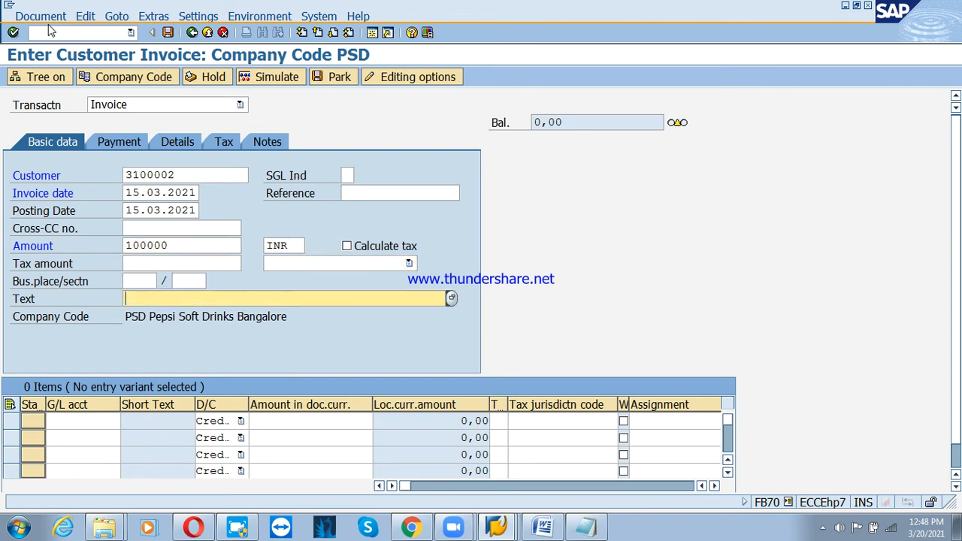
{"action": "key", "text": "Down"}
{"action": "key", "text": "Return"}
Try to add a credit line item of 100000 on the G/L account, and leave the invoice without saving.
{"action": "key", "text": "Tab"}
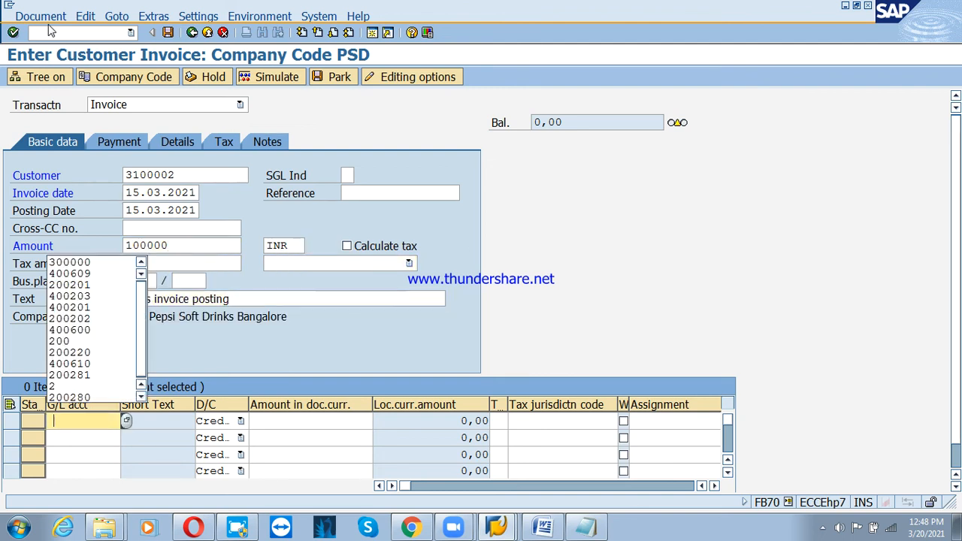
{"action": "key", "text": "Down"}
{"action": "key", "text": "Return"}
{"action": "key", "text": "Tab"}
{"action": "key", "text": "Down"}
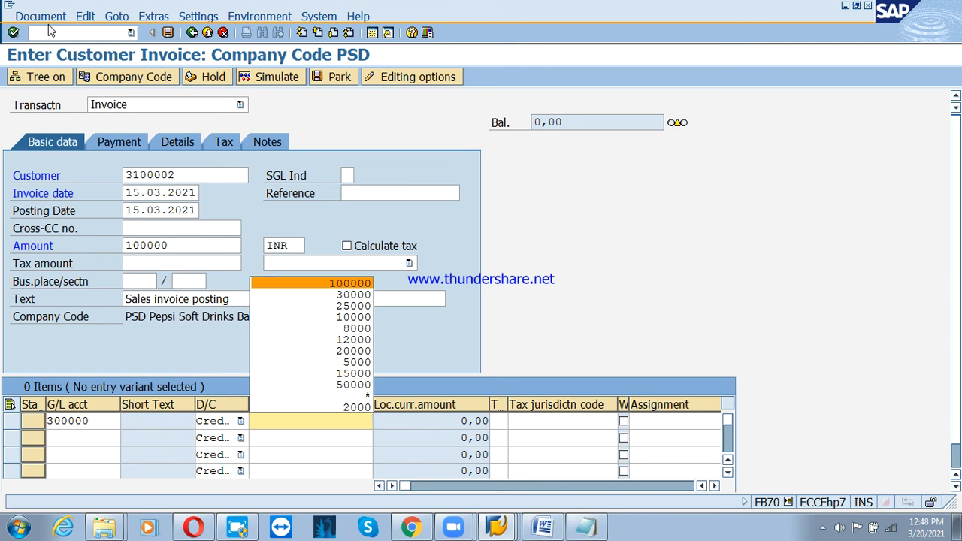
{"action": "key", "text": "Return"}
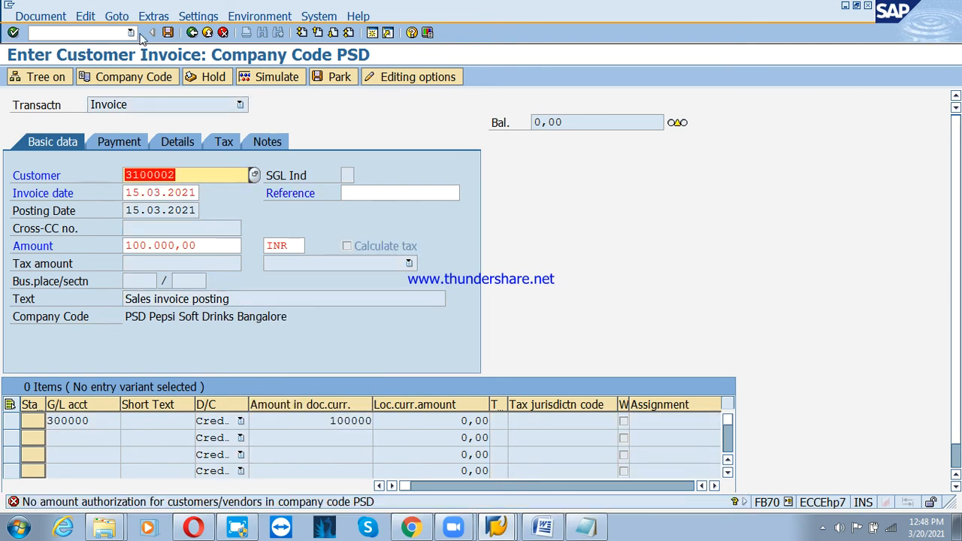
{"action": "left_click", "coordinate": [208, 35]}
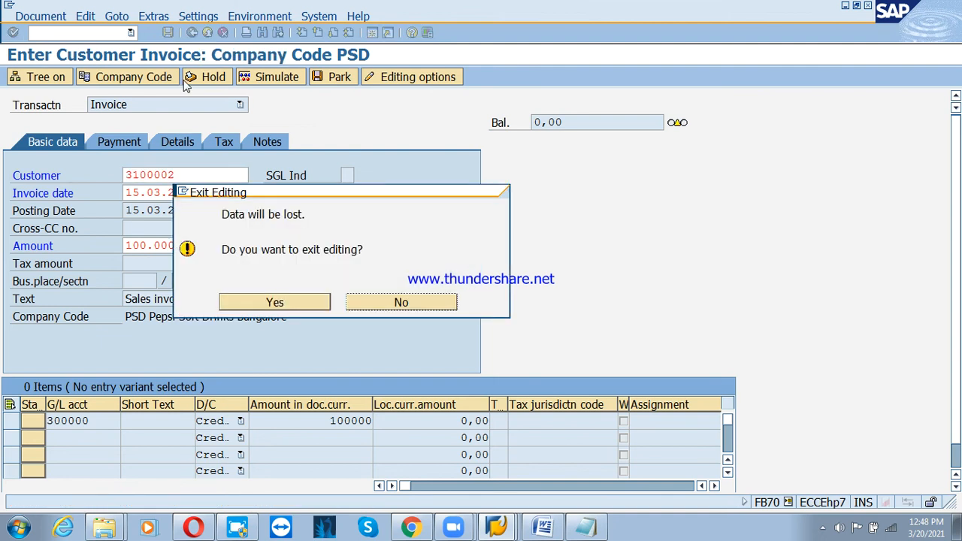
{"action": "left_click", "coordinate": [284, 303]}
Open transaction OBA3 and position the customer/vendor tolerance list at company code PSD.
{"action": "left_click", "coordinate": [64, 33]}
{"action": "type", "text": "oba"}
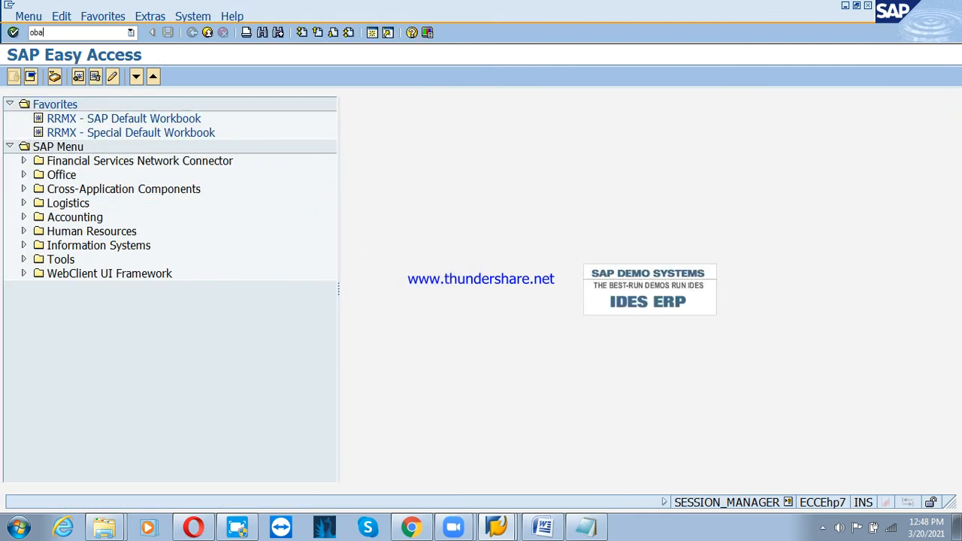
{"action": "type", "text": "3"}
{"action": "key", "text": "Return"}
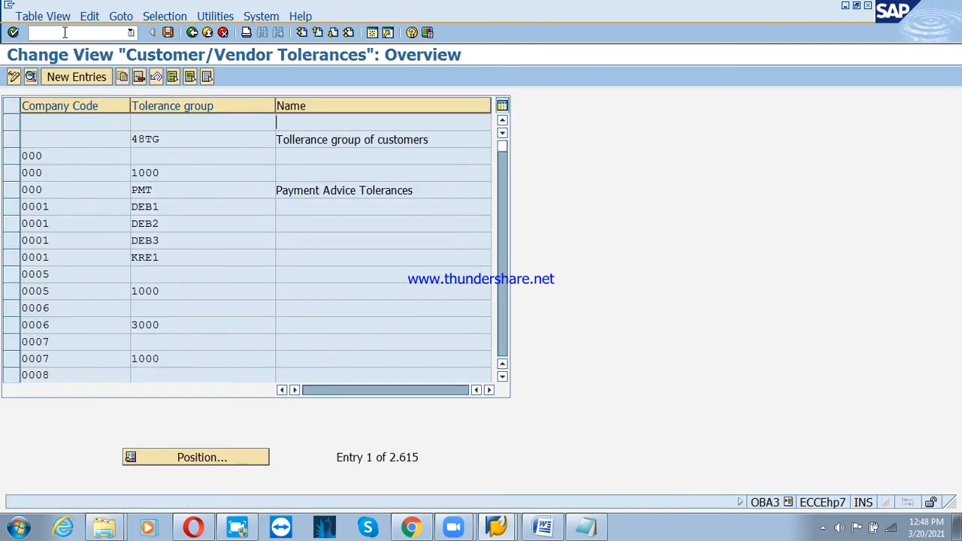
{"action": "left_click", "coordinate": [226, 454]}
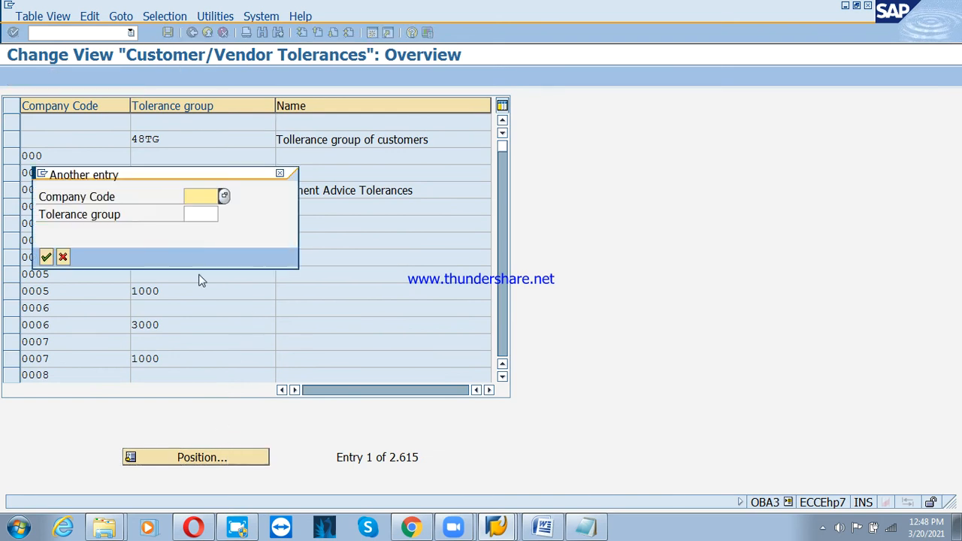
{"action": "type", "text": "p"}
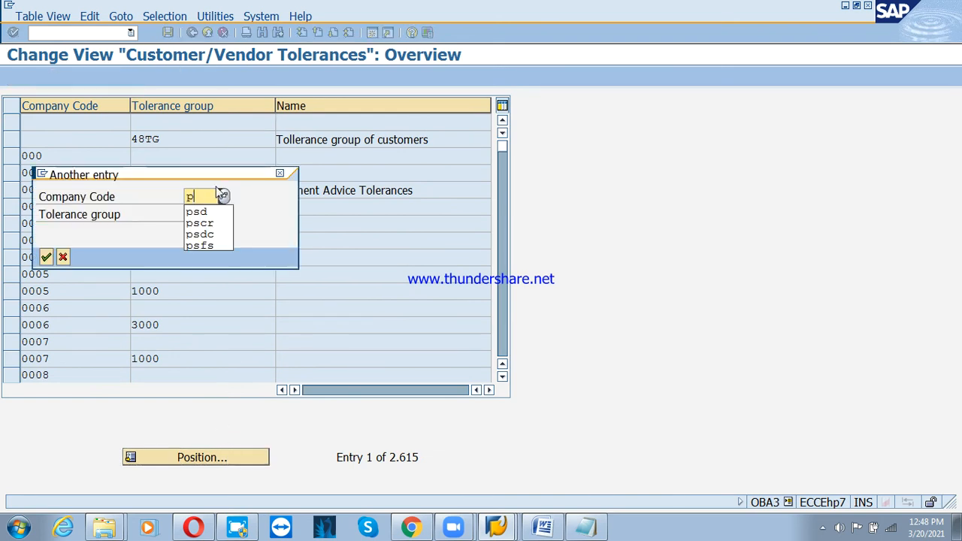
{"action": "key", "text": "Return"}
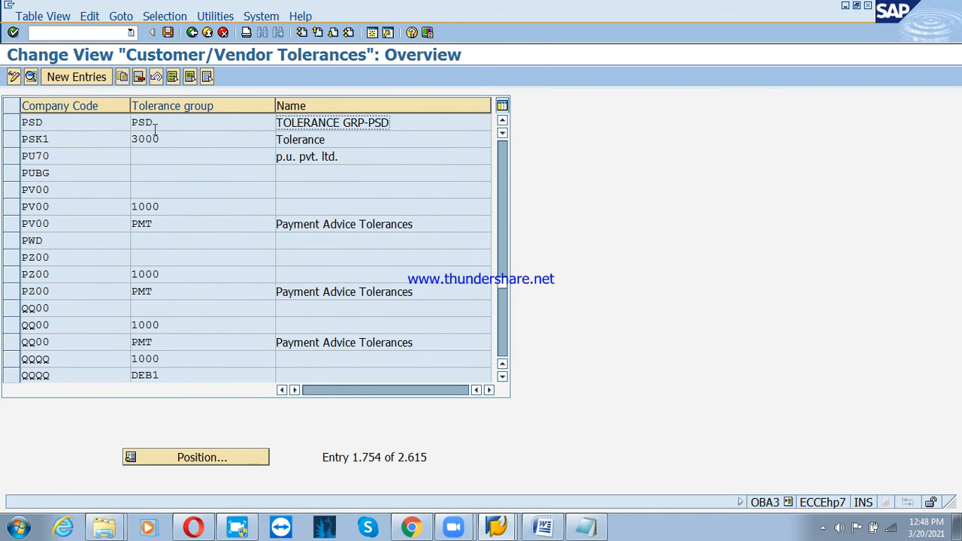
Delete the PSD tolerance group from the overview and save, accepting the customizing request.
{"action": "left_click", "coordinate": [12, 123]}
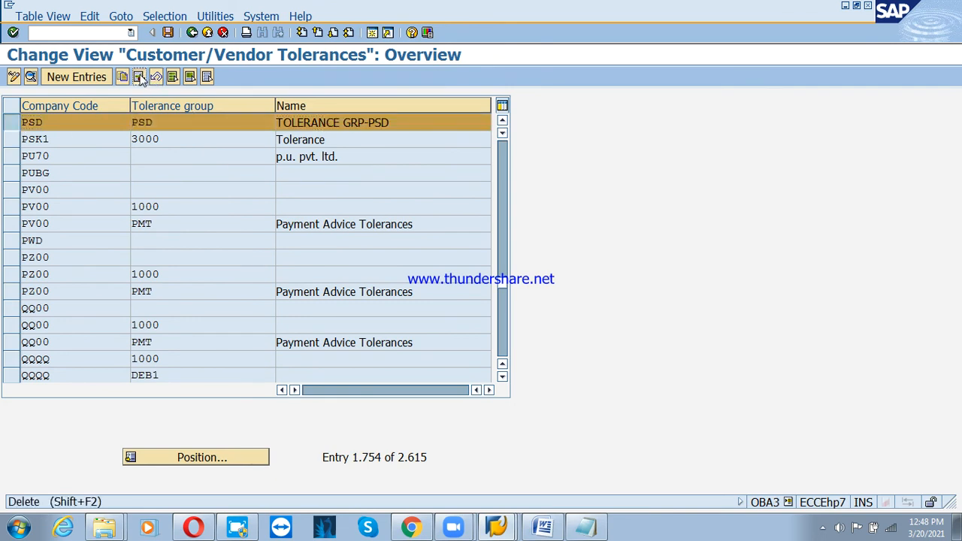
{"action": "left_click", "coordinate": [139, 76]}
{"action": "left_click", "coordinate": [168, 33]}
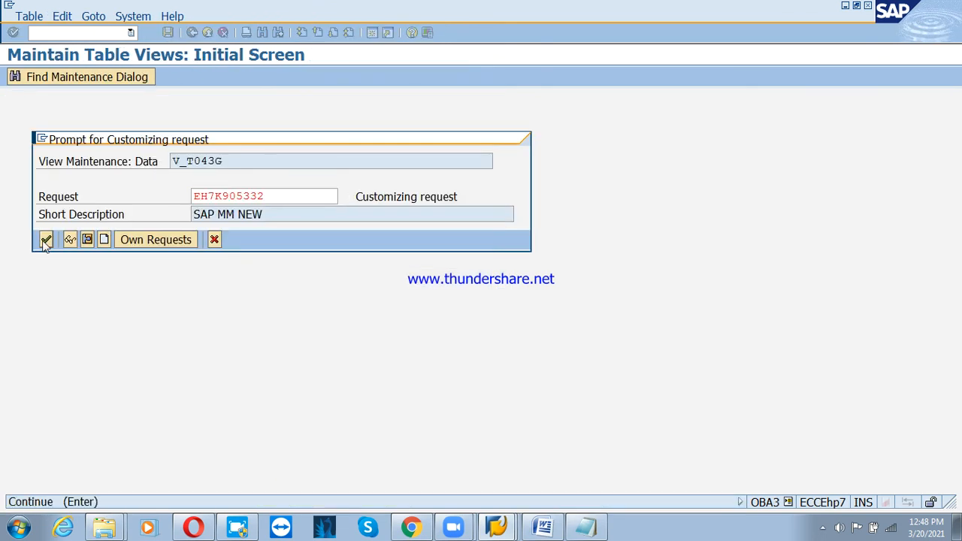
{"action": "left_click", "coordinate": [43, 241]}
Create tolerance group PSD1 for company code PSD, named "TOLERANCE GRP-PSD", save it, and return to SAP Easy Access.
{"action": "left_click", "coordinate": [77, 80]}
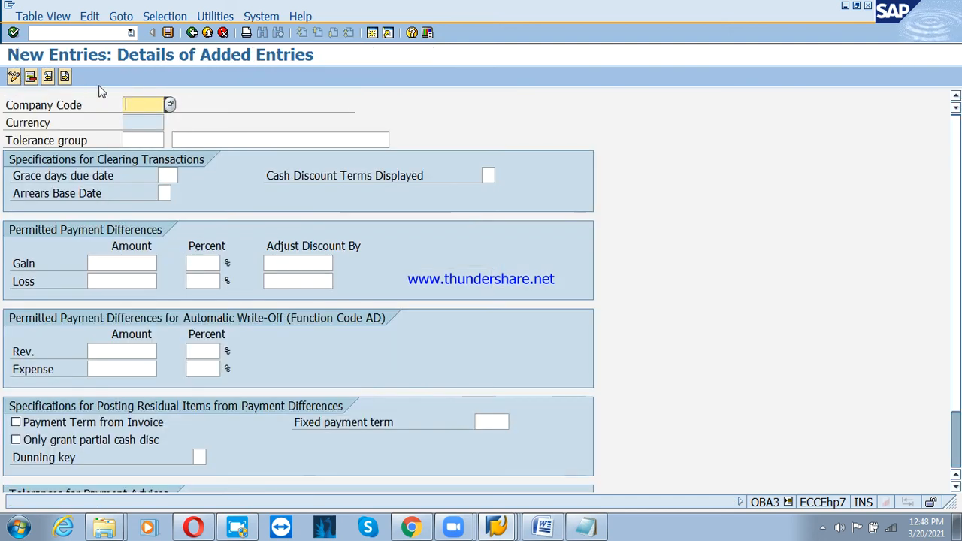
{"action": "type", "text": "psd"}
{"action": "key", "text": "Tab"}
{"action": "key", "text": "Tab"}
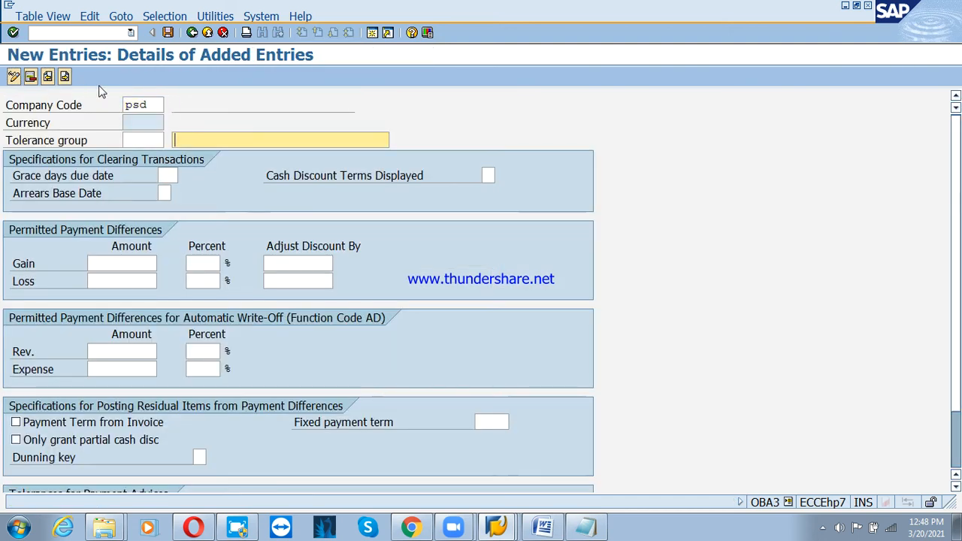
{"action": "key", "text": "shift+Tab"}
{"action": "type", "text": "psd1"}
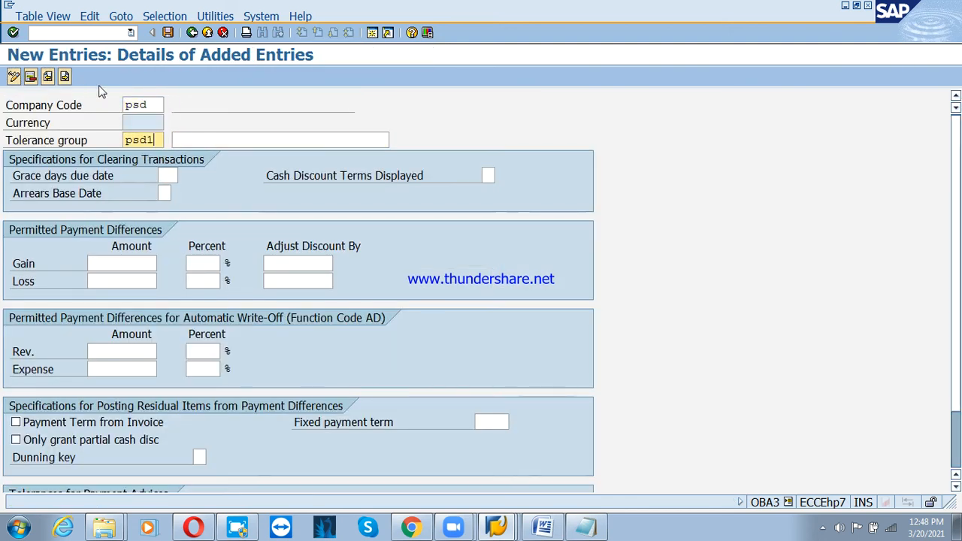
{"action": "key", "text": "Tab"}
{"action": "key", "text": "Down"}
{"action": "key", "text": "Return"}
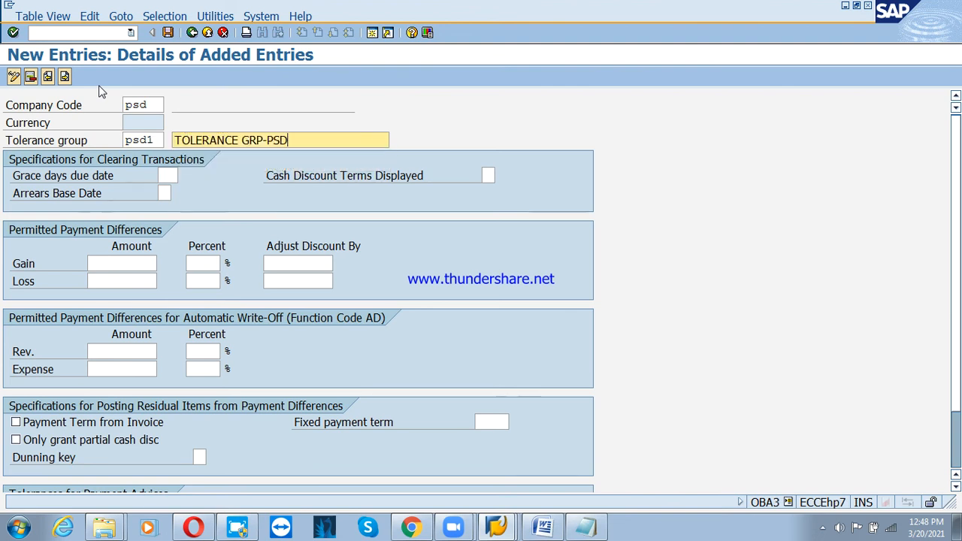
{"action": "key", "text": "Return"}
{"action": "key", "text": "ctrl+s"}
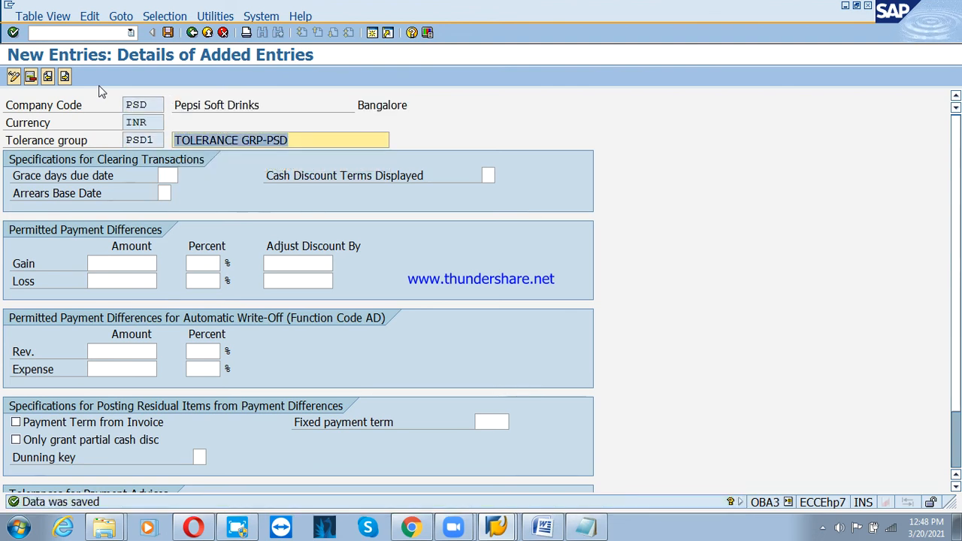
{"action": "key", "text": "F3"}
{"action": "key", "text": "F3"}
{"action": "key", "text": "F3"}
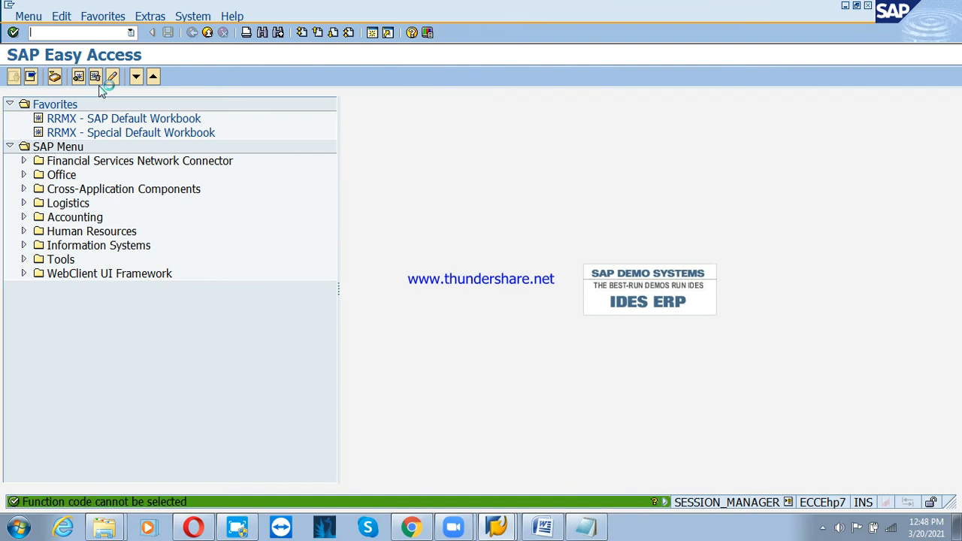
Open customer FIG India Ltd in company code PSD with transaction FD02, dismissing the Outlook add-in error and closing Outlook.
{"action": "type", "text": "fd02"}
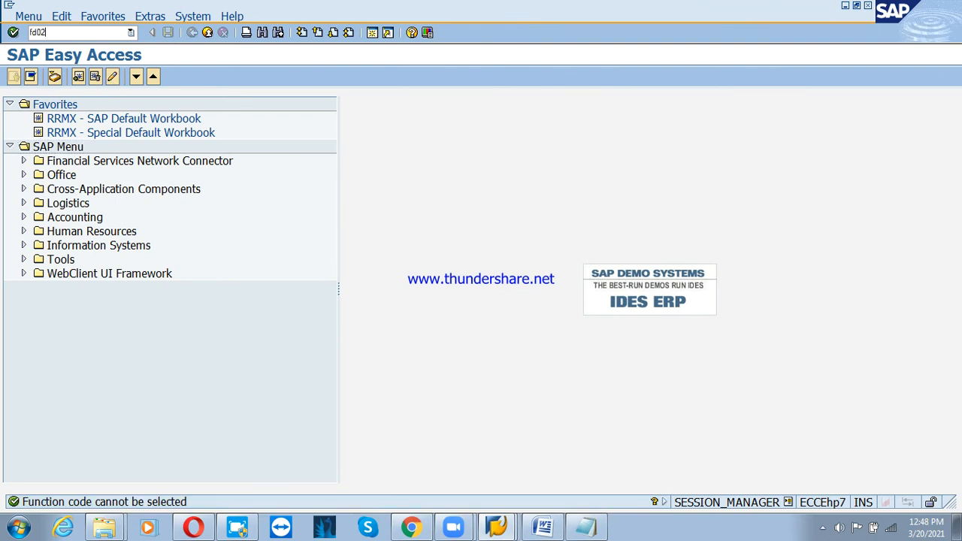
{"action": "key", "text": "Return"}
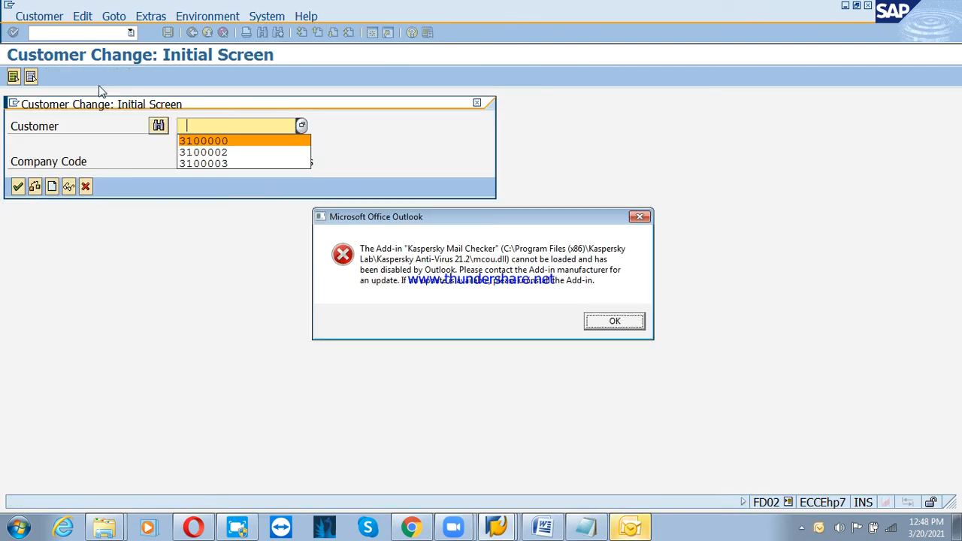
{"action": "key", "text": "Return"}
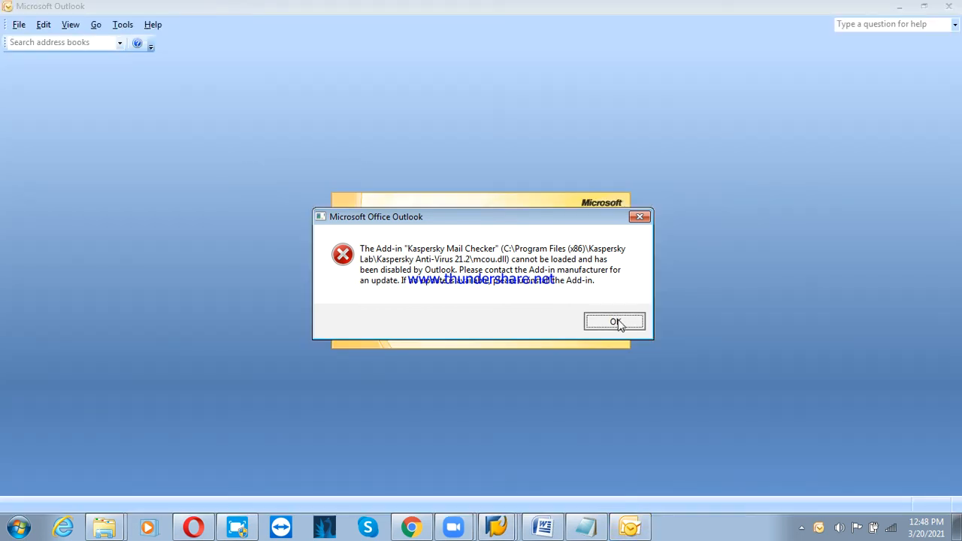
{"action": "left_click", "coordinate": [615, 320]}
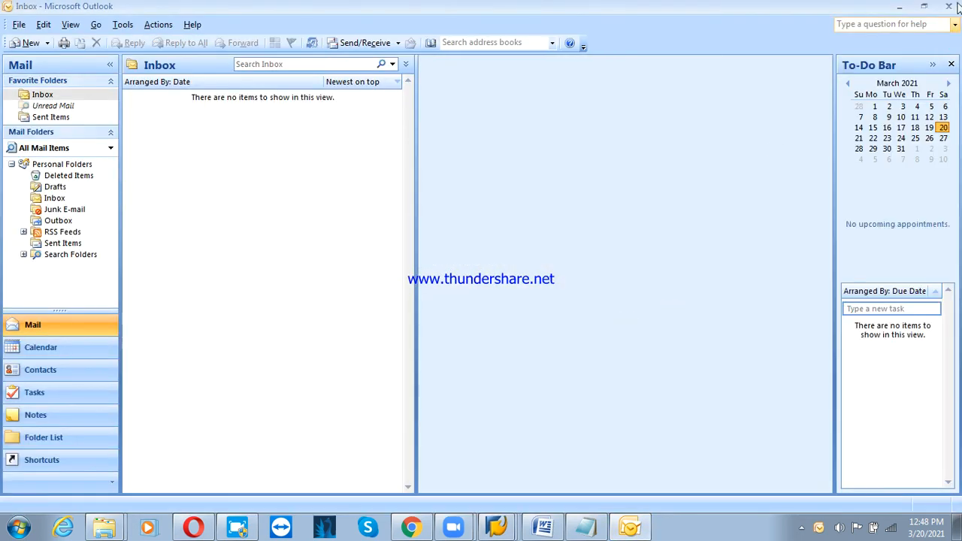
{"action": "left_click", "coordinate": [954, 5]}
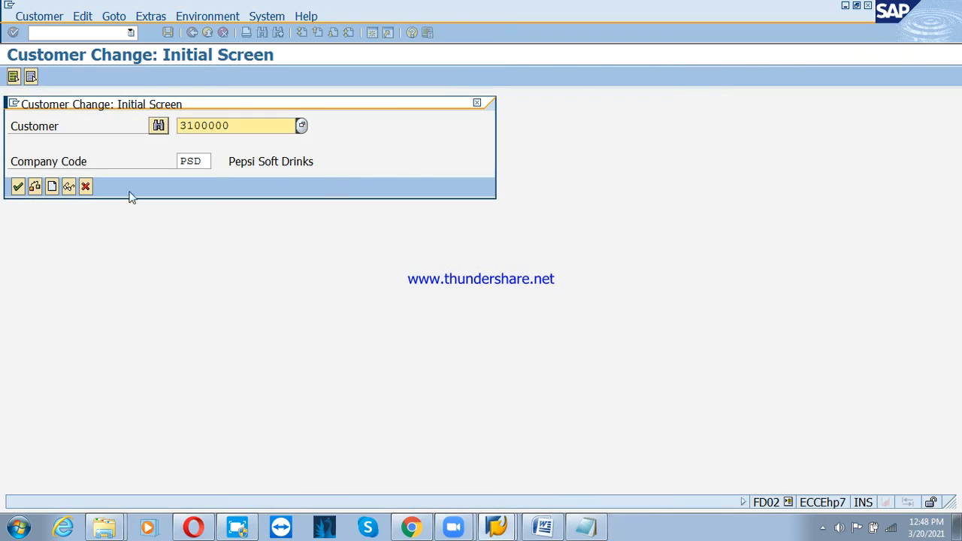
{"action": "left_click", "coordinate": [18, 186]}
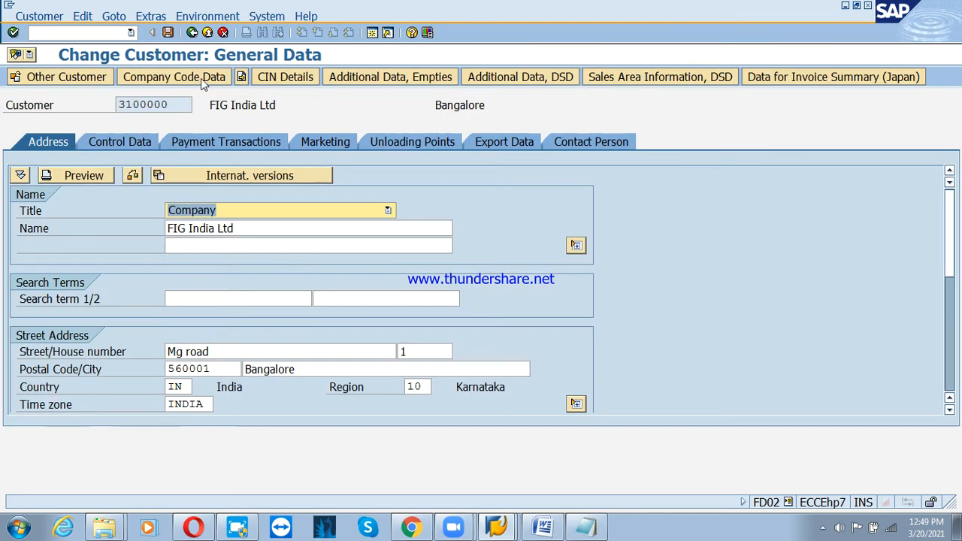
Set the tolerance group to PSD1 in FIG India Ltd's company code payment data and save the customer.
{"action": "left_click", "coordinate": [200, 79]}
{"action": "left_click", "coordinate": [245, 161]}
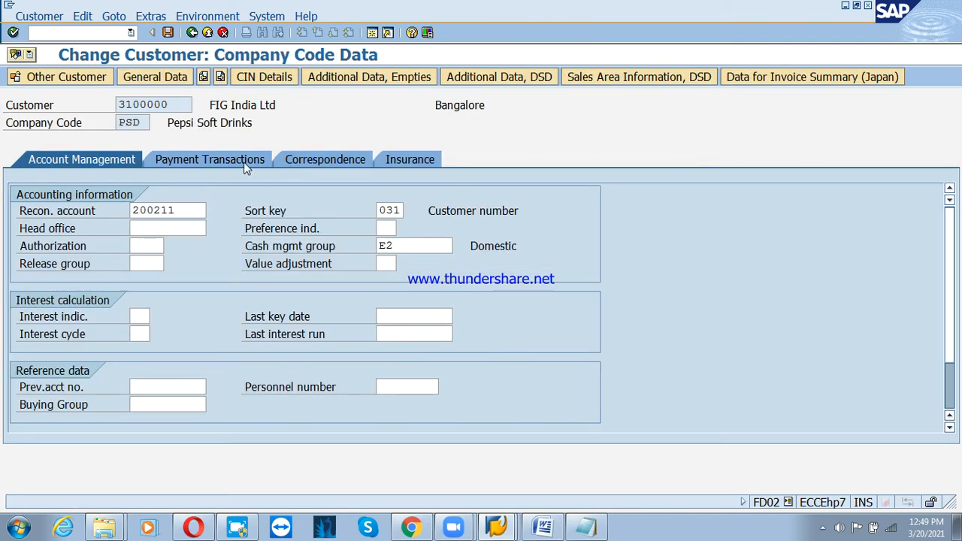
{"action": "left_click", "coordinate": [420, 210]}
{"action": "left_click", "coordinate": [445, 211]}
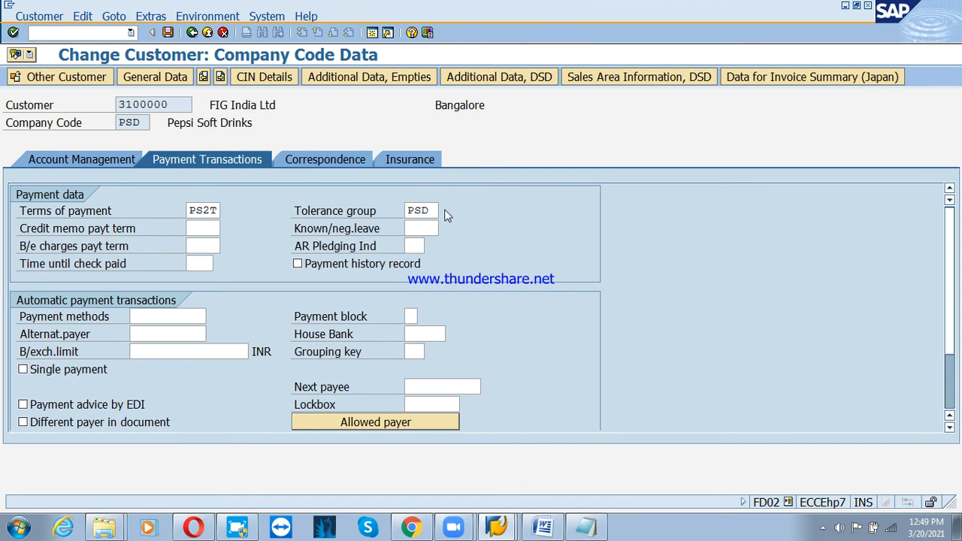
{"action": "double_click", "coordinate": [454, 100]}
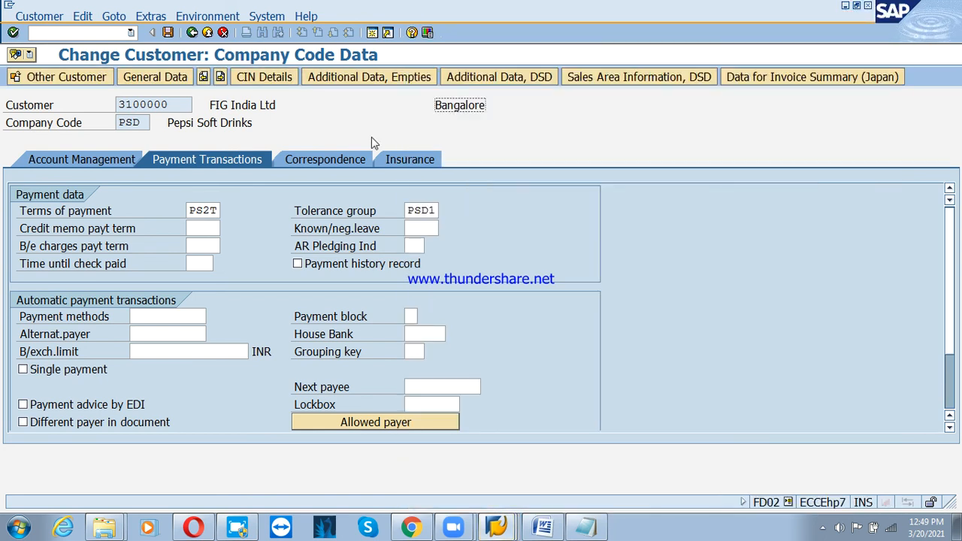
{"action": "left_click", "coordinate": [168, 32]}
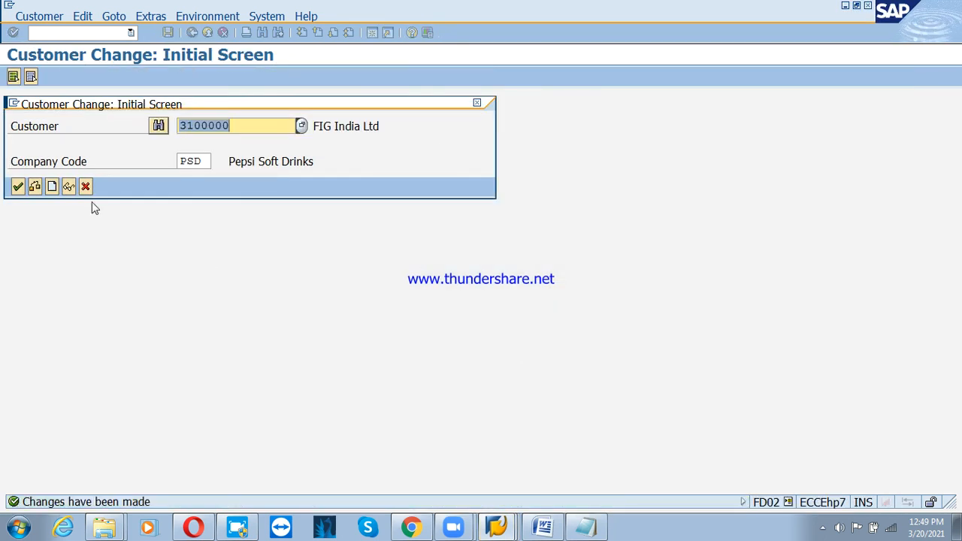
Look up the customers of company code PSD and open the first KLE Industries Ltd entry for change.
{"action": "left_click", "coordinate": [302, 126]}
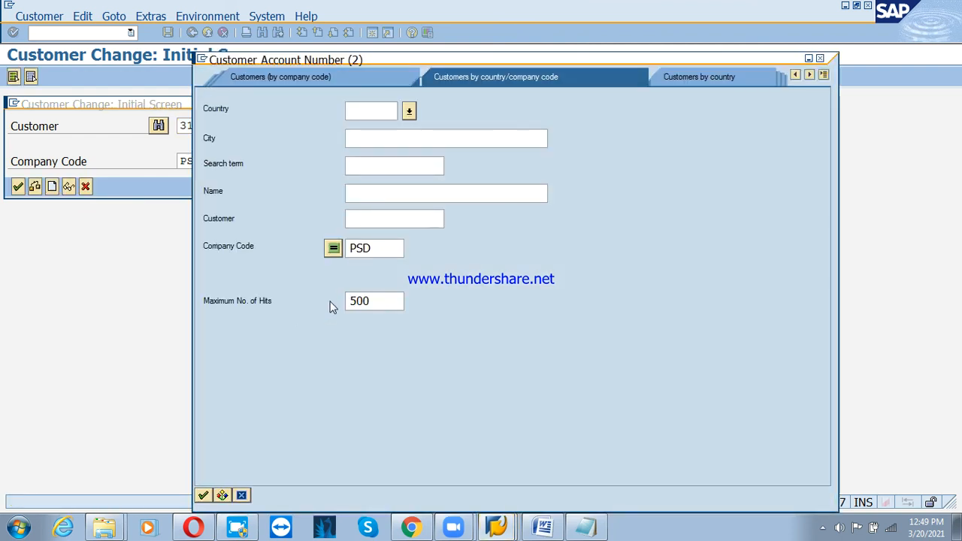
{"action": "left_click", "coordinate": [203, 495]}
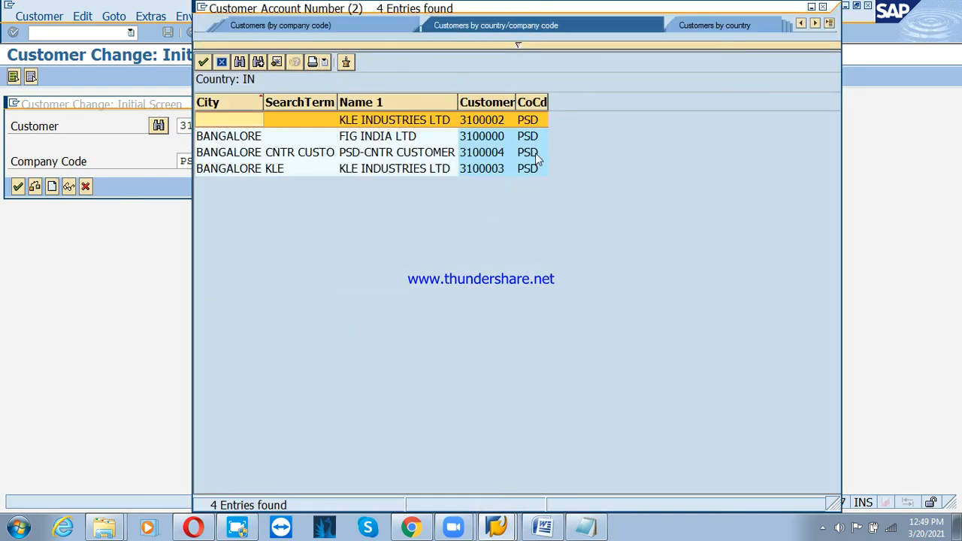
{"action": "double_click", "coordinate": [500, 125]}
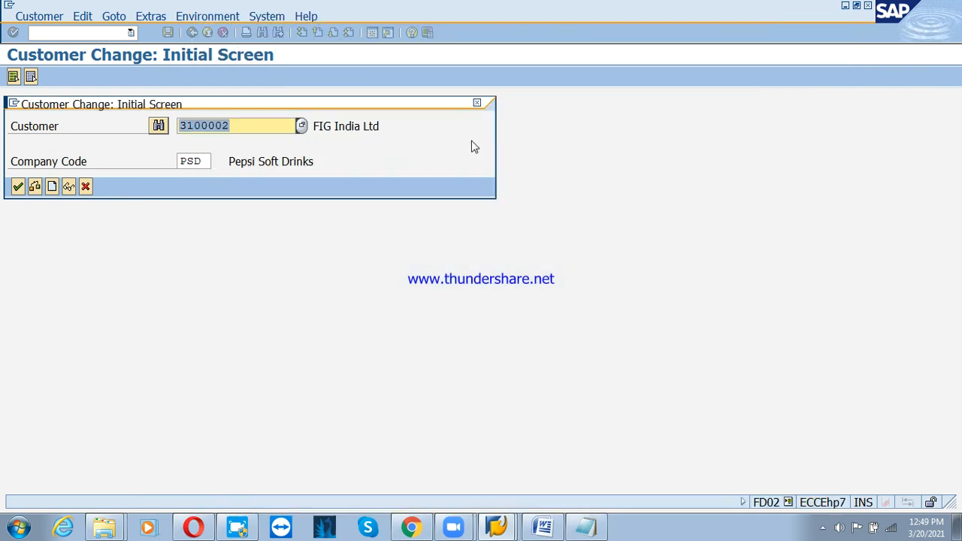
{"action": "left_click", "coordinate": [18, 186]}
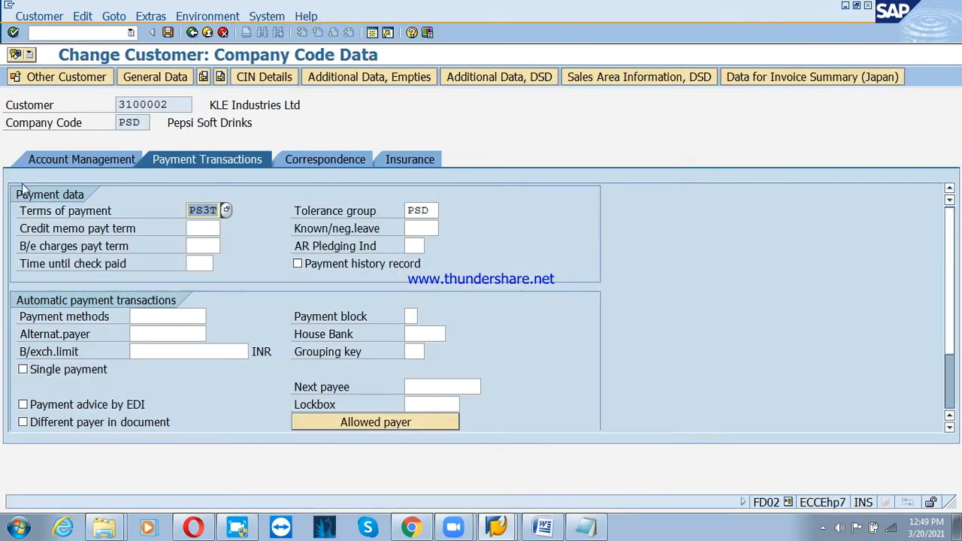
Set KLE Industries Ltd's tolerance group to PSD1, save the customer, and return to SAP Easy Access.
{"action": "left_click", "coordinate": [424, 210]}
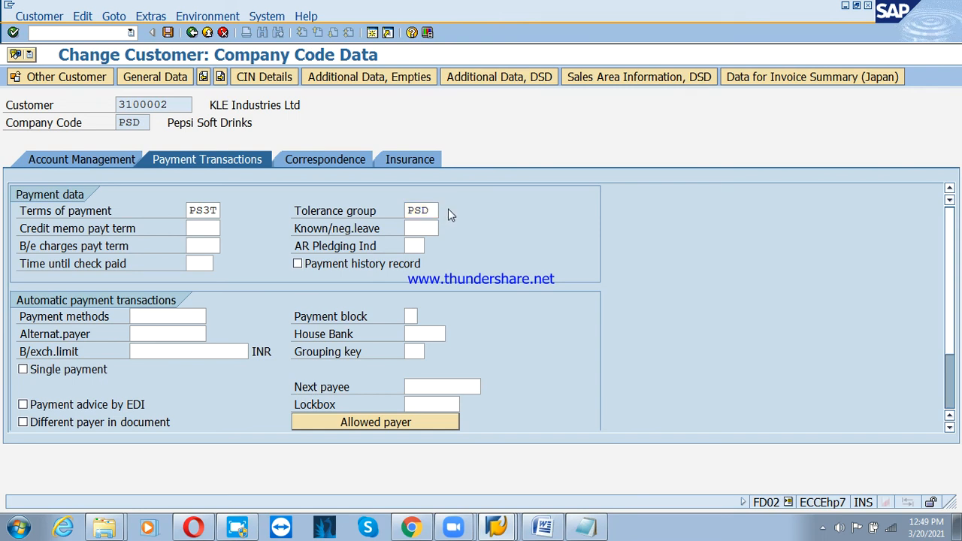
{"action": "left_click", "coordinate": [444, 210]}
{"action": "double_click", "coordinate": [479, 100]}
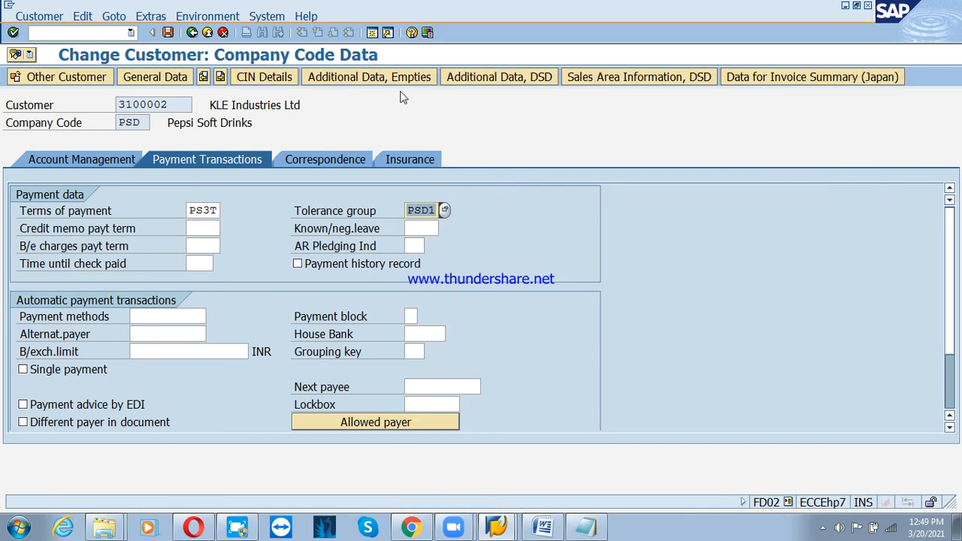
{"action": "left_click", "coordinate": [167, 32]}
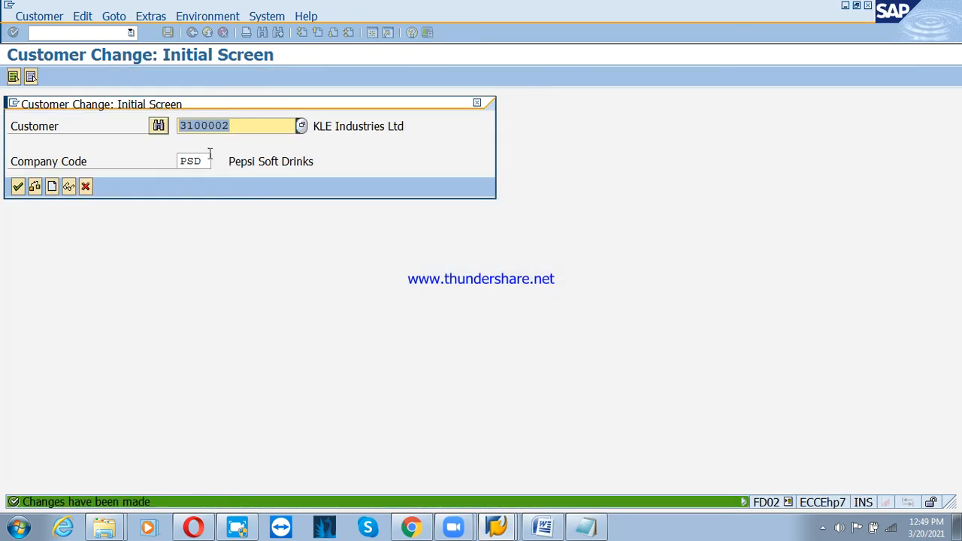
{"action": "left_click", "coordinate": [85, 186]}
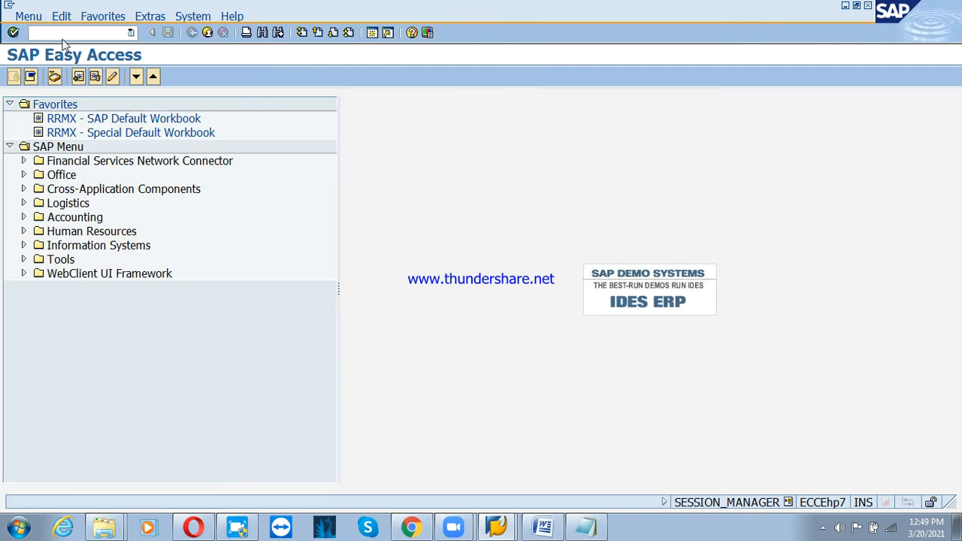
Start a customer invoice in FB70 for KLE Industries Ltd with invoice and posting dates 15.03.2021.
{"action": "type", "text": "fb70"}
{"action": "key", "text": "Return"}
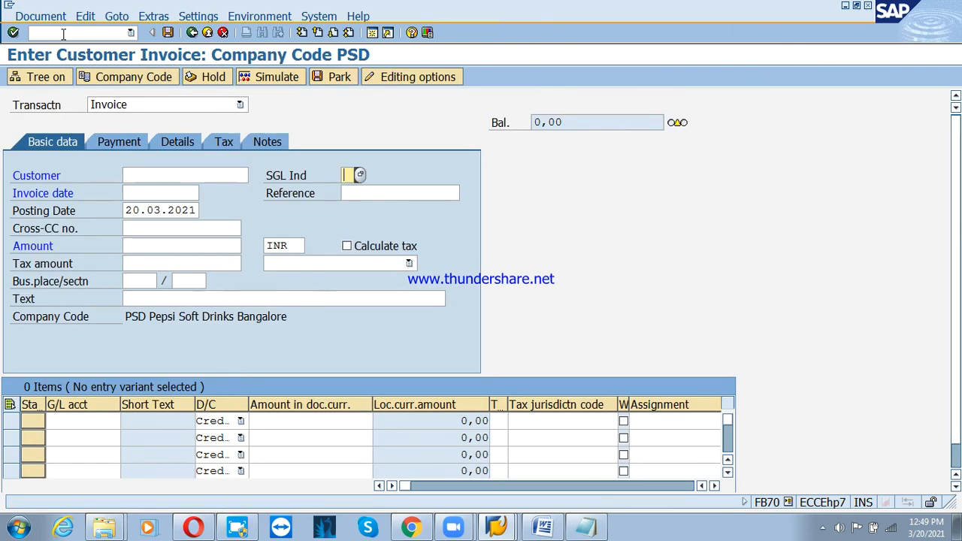
{"action": "key", "text": "Down"}
{"action": "key", "text": "Tab"}
{"action": "key", "text": "Tab"}
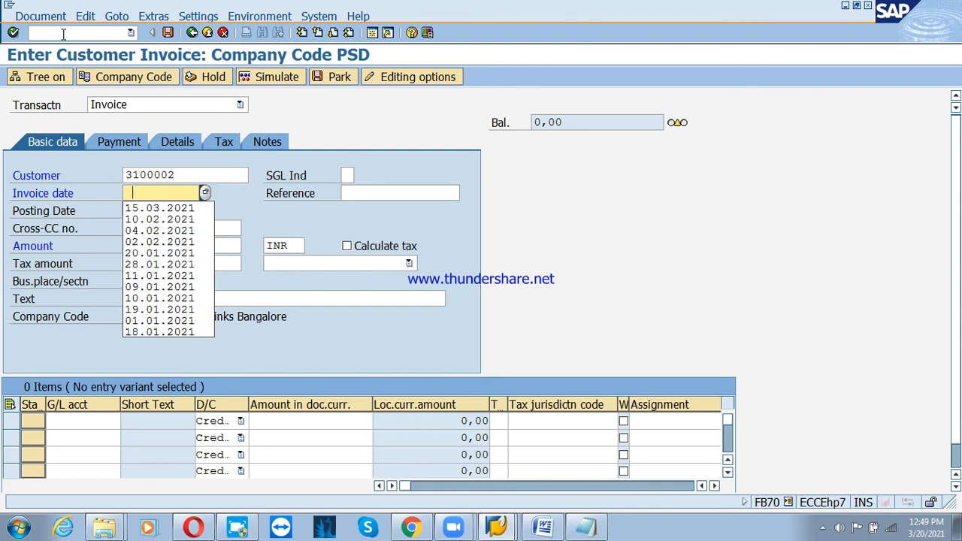
{"action": "key", "text": "Down"}
{"action": "key", "text": "Tab"}
{"action": "key", "text": "Tab"}
{"action": "key", "text": "Down"}
{"action": "key", "text": "Tab"}
{"action": "key", "text": "Tab"}
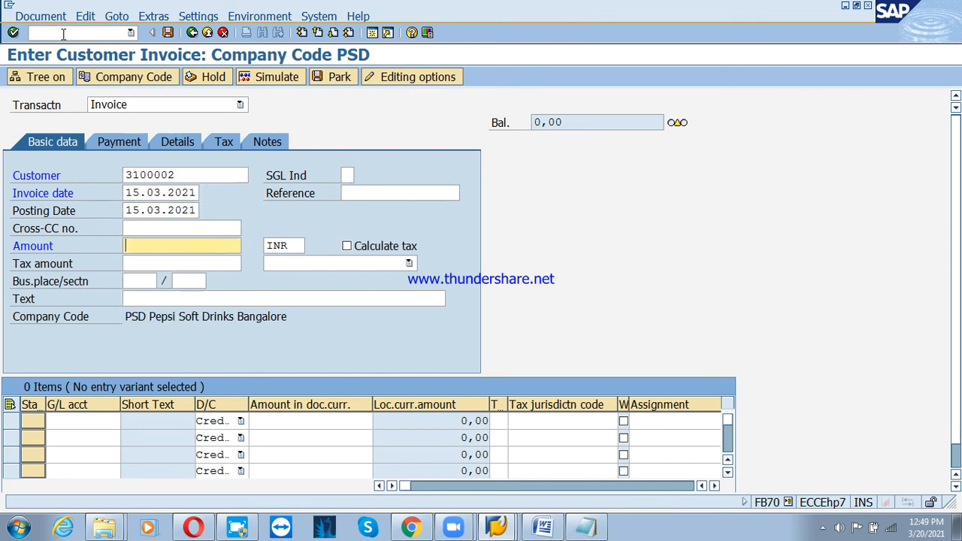
Enter the invoice amount 100000 INR and the text "Sales invoice posting".
{"action": "key", "text": "Down"}
{"action": "key", "text": "Tab"}
{"action": "key", "text": "Tab"}
{"action": "key", "text": "Tab"}
{"action": "key", "text": "Tab"}
{"action": "key", "text": "Tab"}
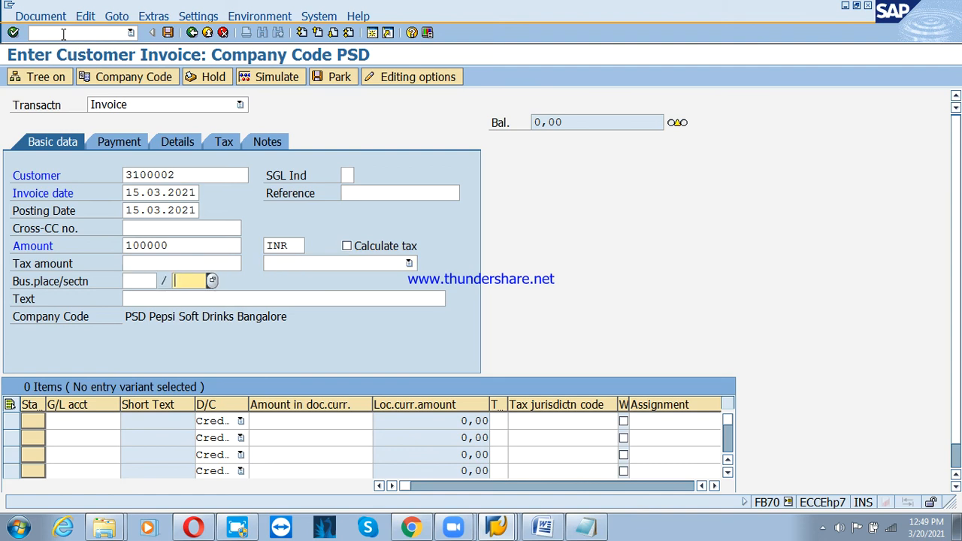
{"action": "key", "text": "Down"}
{"action": "key", "text": "Tab"}
Try to add a credit line of 100000 on the first suggested G/L account, and exit the invoice without saving.
{"action": "key", "text": "Down"}
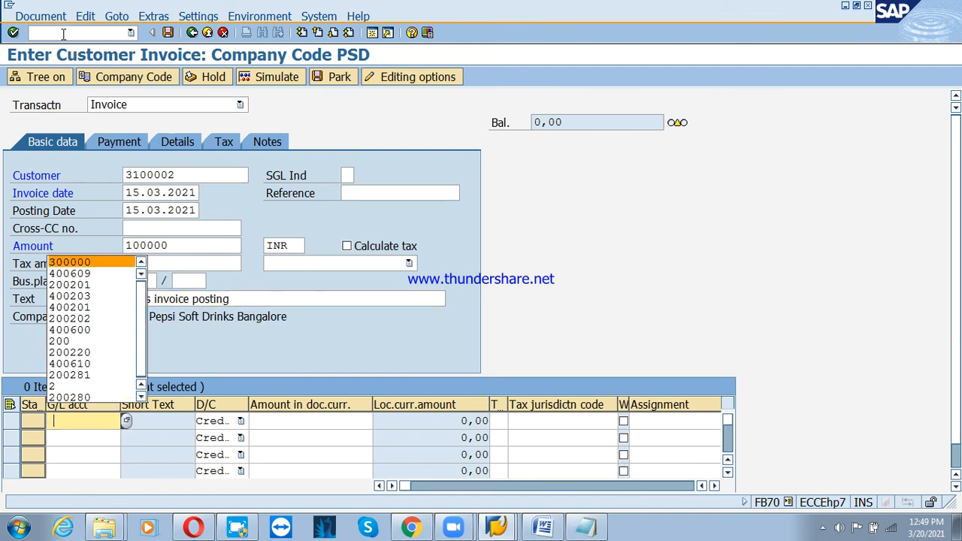
{"action": "key", "text": "Tab"}
{"action": "key", "text": "Tab"}
{"action": "key", "text": "Down"}
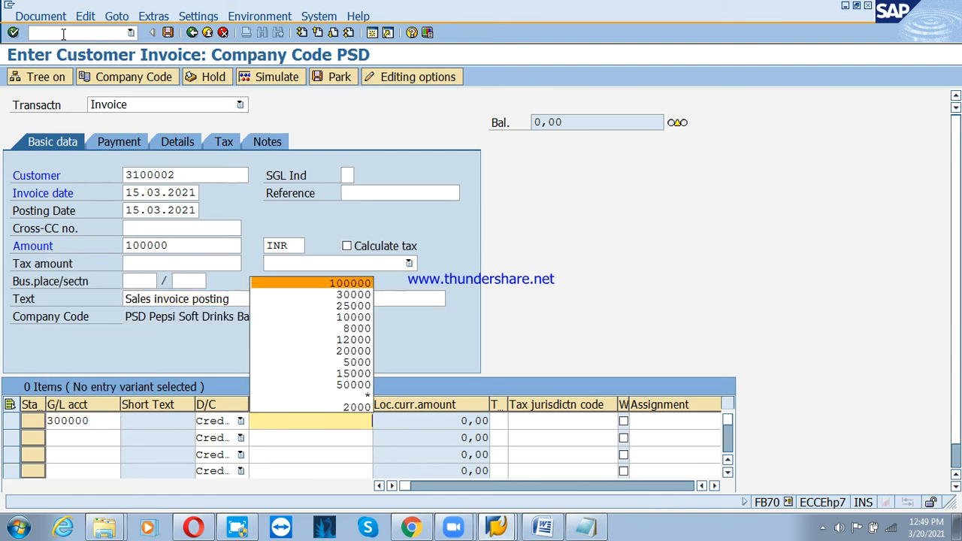
{"action": "key", "text": "Return"}
{"action": "key", "text": "Return"}
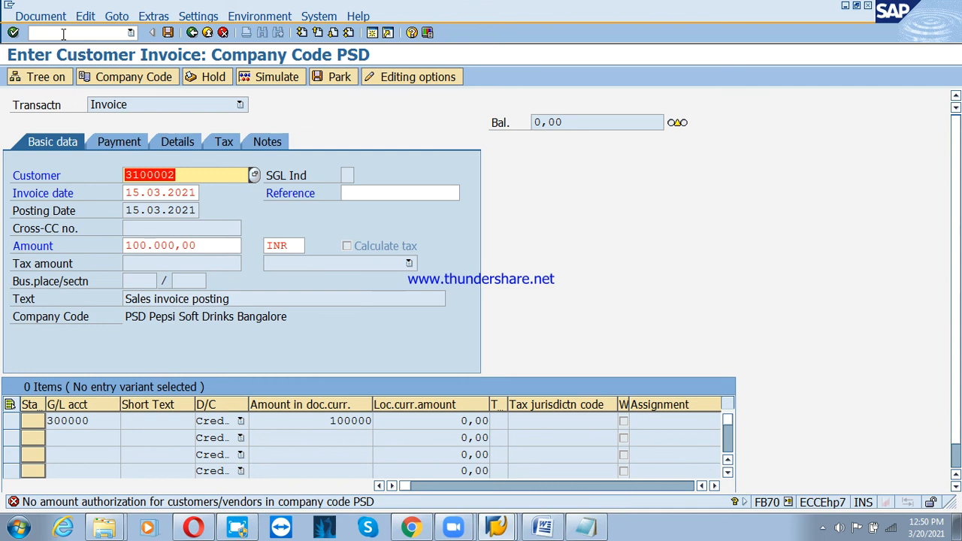
{"action": "left_click", "coordinate": [207, 32]}
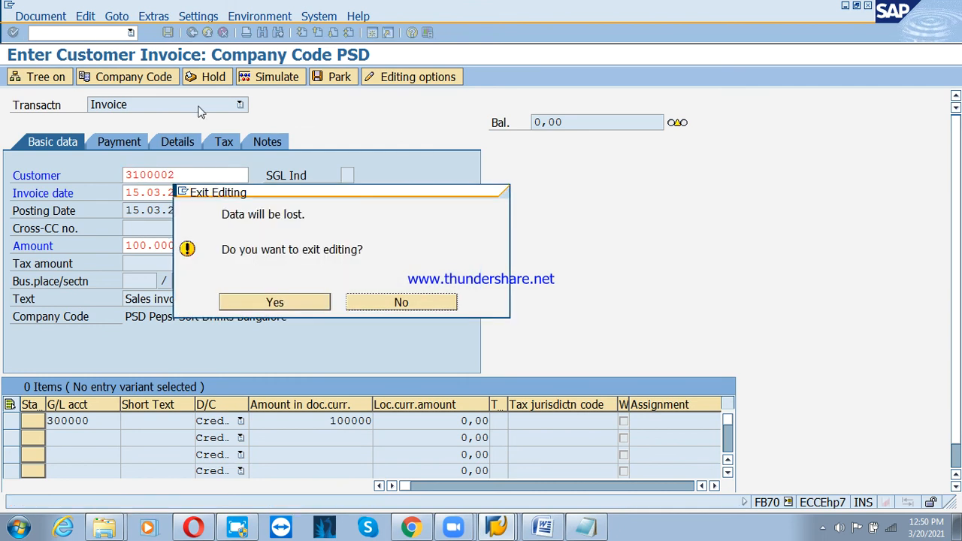
{"action": "left_click", "coordinate": [299, 304]}
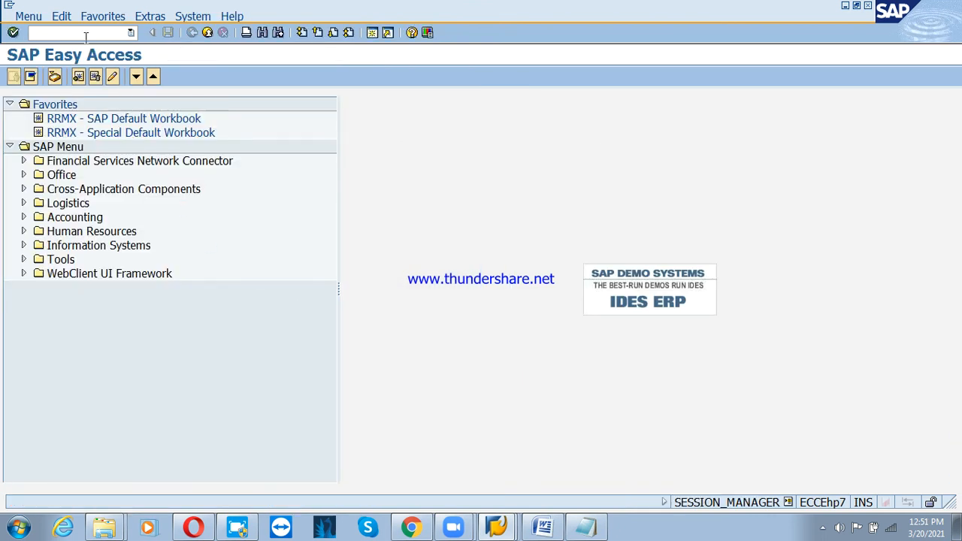
Open transaction OB57 and position the user tolerance group assignments at user USER3.
{"action": "type", "text": "ob57"}
{"action": "key", "text": "Return"}
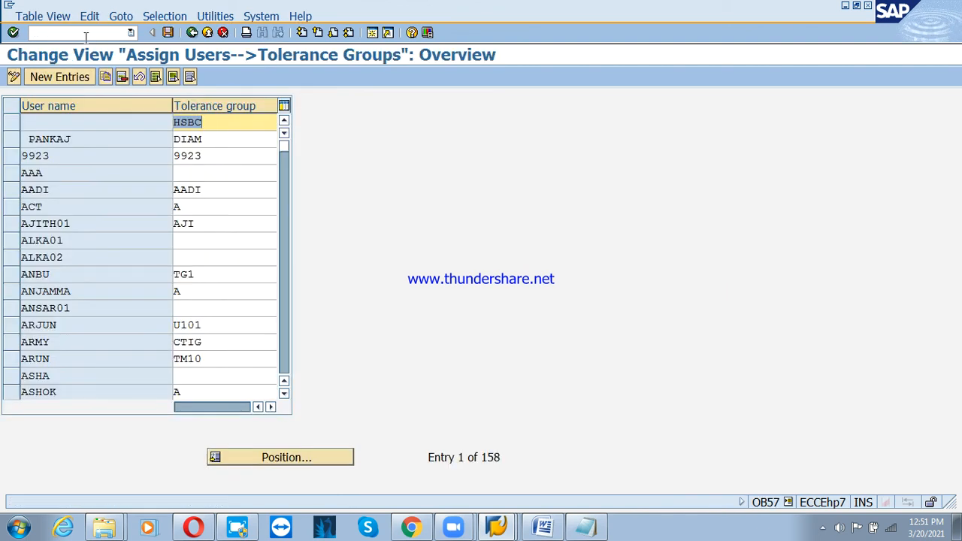
{"action": "left_click", "coordinate": [314, 458]}
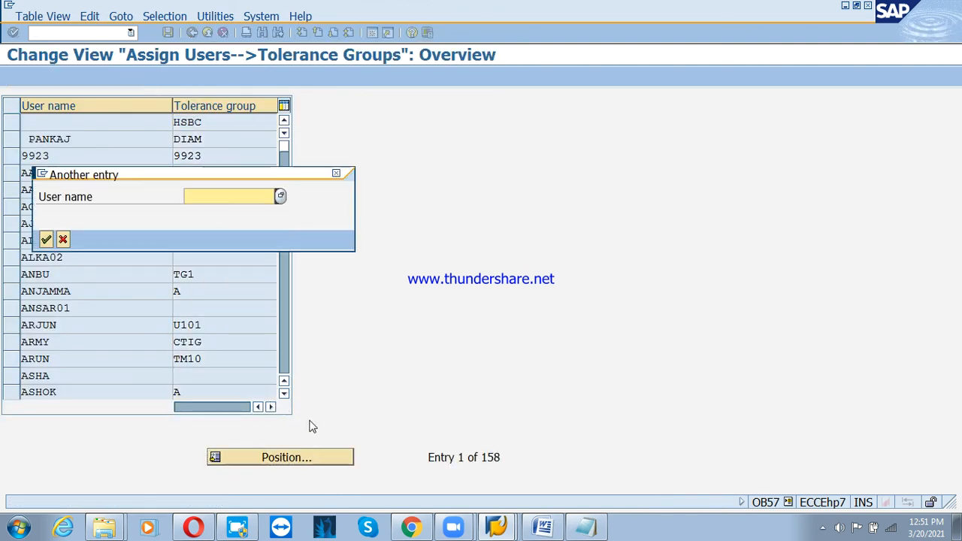
{"action": "type", "text": "p"}
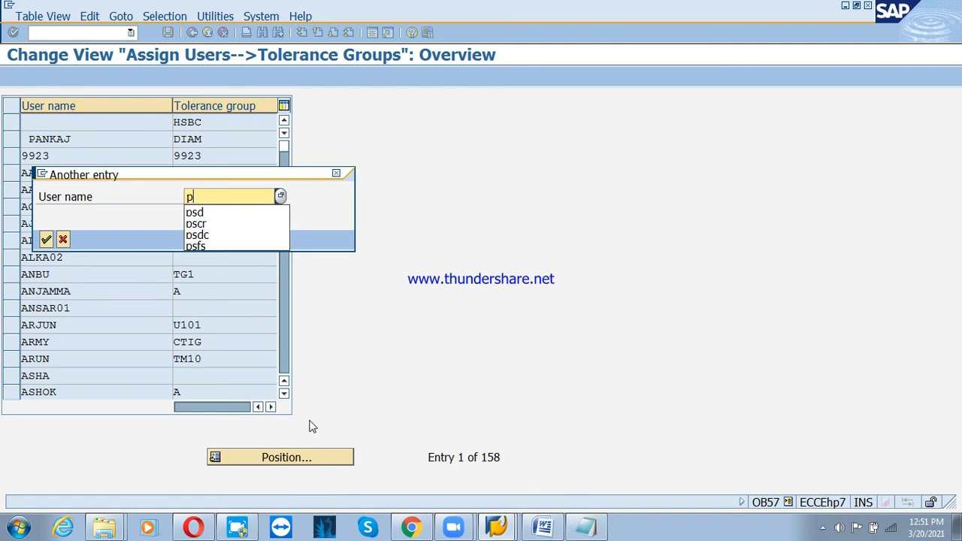
{"action": "key", "text": "BackSpace"}
{"action": "type", "text": "user"}
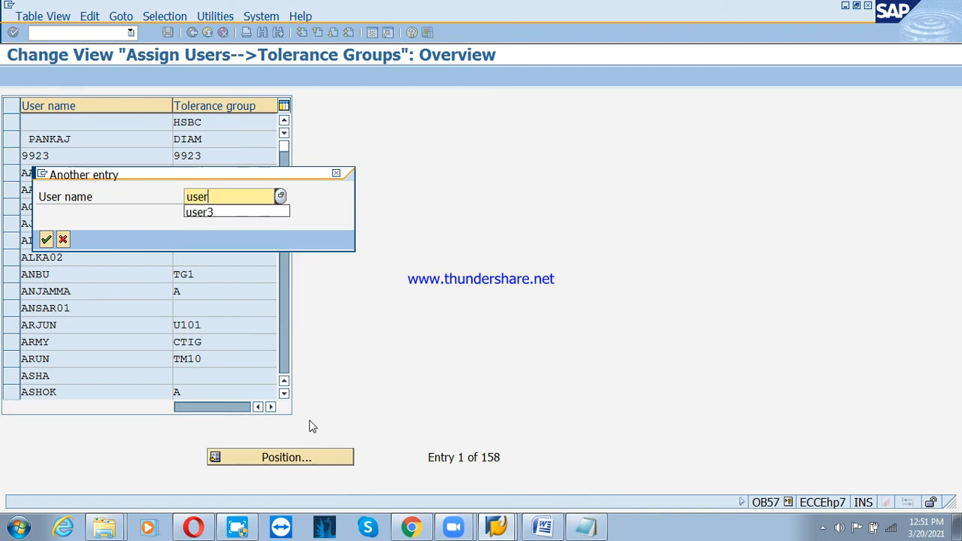
{"action": "key", "text": "Down"}
{"action": "key", "text": "Return"}
{"action": "key", "text": "Return"}
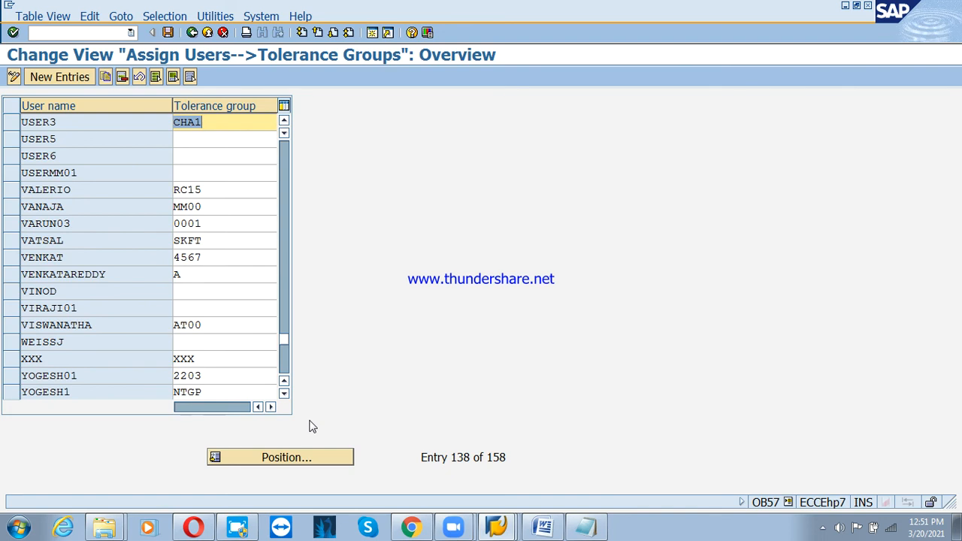
Delete the tolerance group assignment of USER3 and save the change.
{"action": "left_click", "coordinate": [10, 123]}
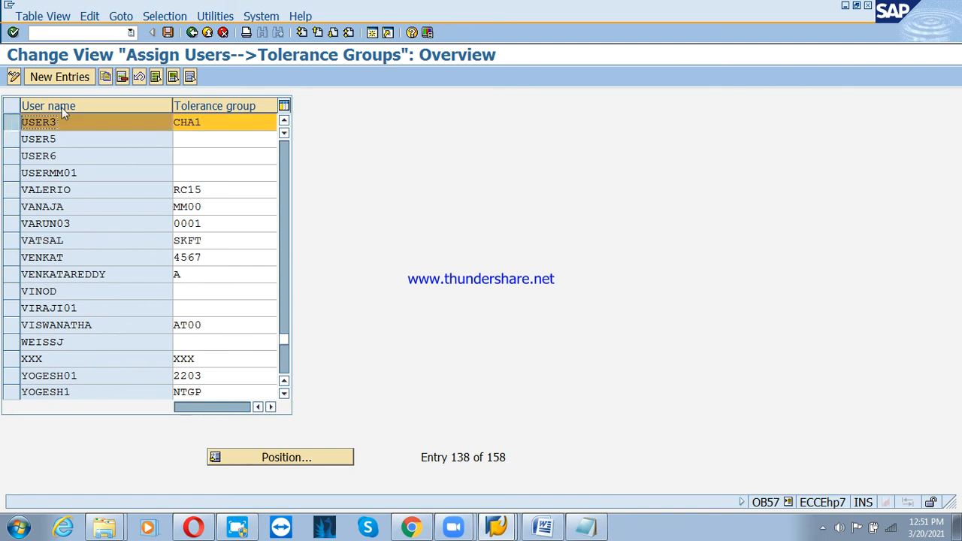
{"action": "left_click", "coordinate": [123, 77]}
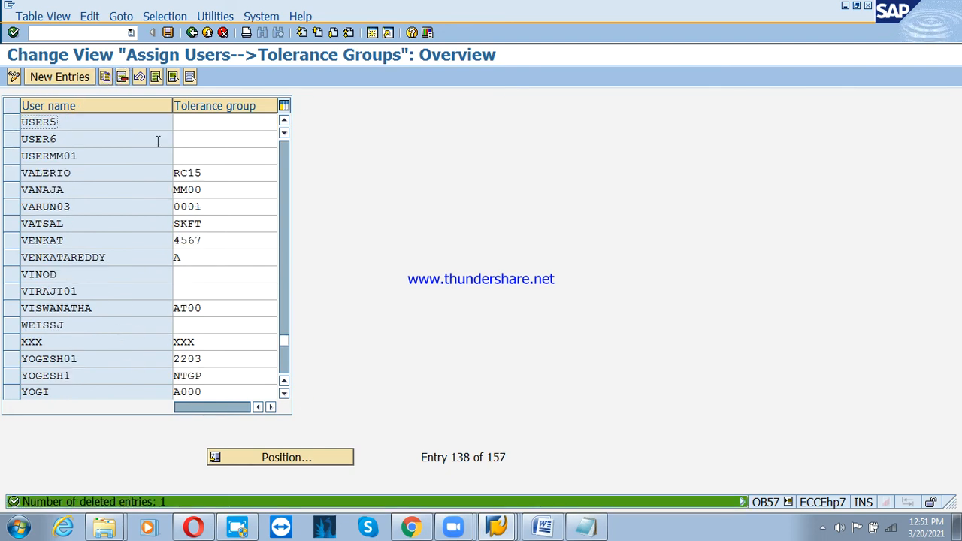
{"action": "left_click", "coordinate": [170, 33]}
{"action": "left_click", "coordinate": [44, 241]}
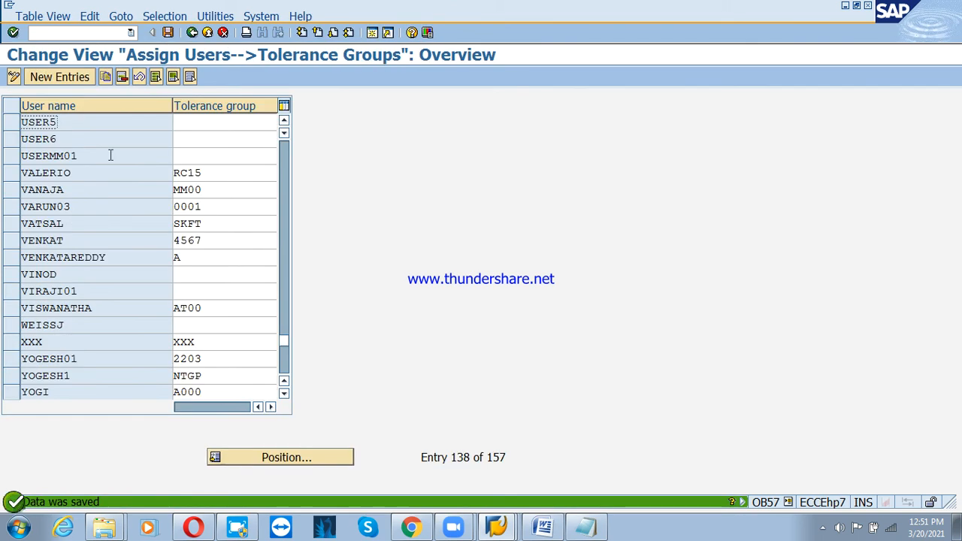
Exit the tolerance group assignments and enter the customer number in a new FB70 customer invoice.
{"action": "left_click", "coordinate": [208, 33]}
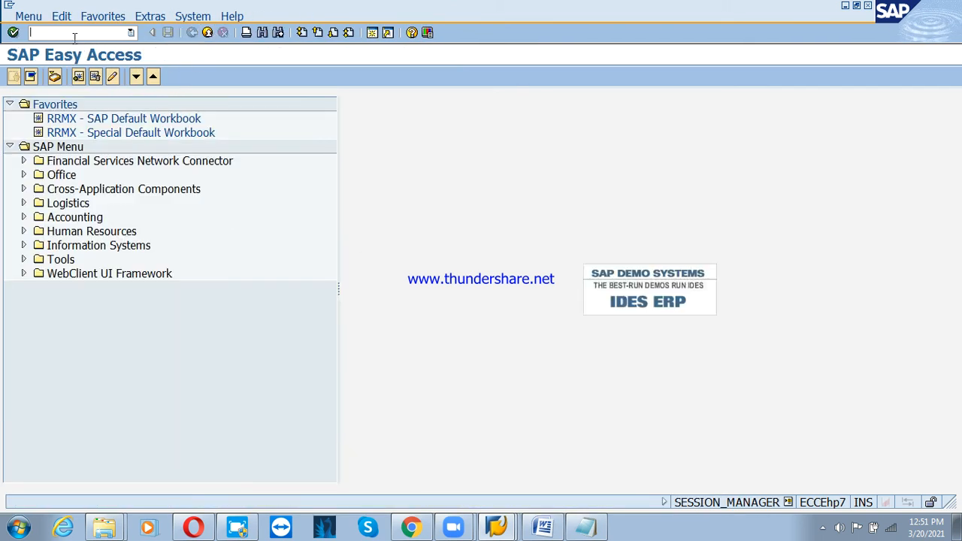
{"action": "key", "text": "Return"}
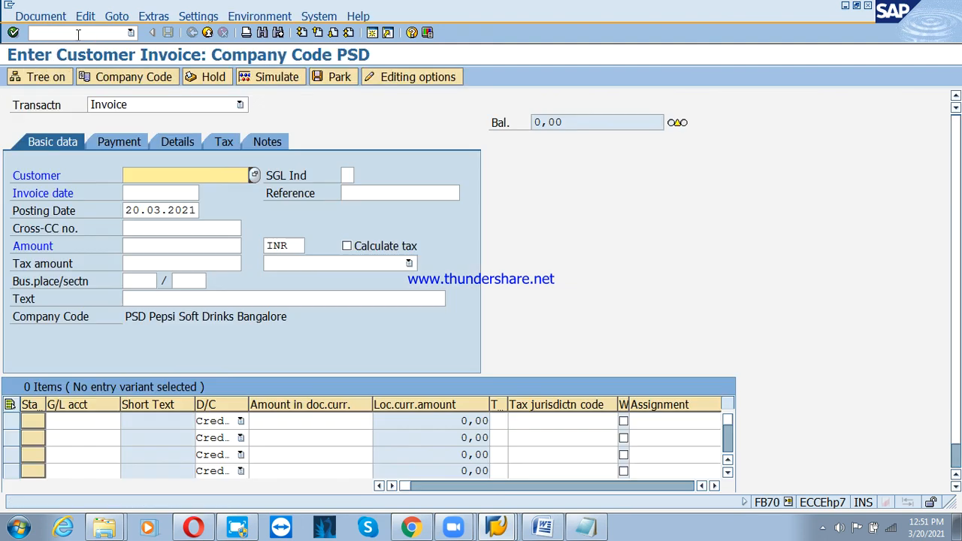
{"action": "key", "text": "space"}
{"action": "key", "text": "Down"}
{"action": "key", "text": "Return"}
{"action": "key", "text": "Tab"}
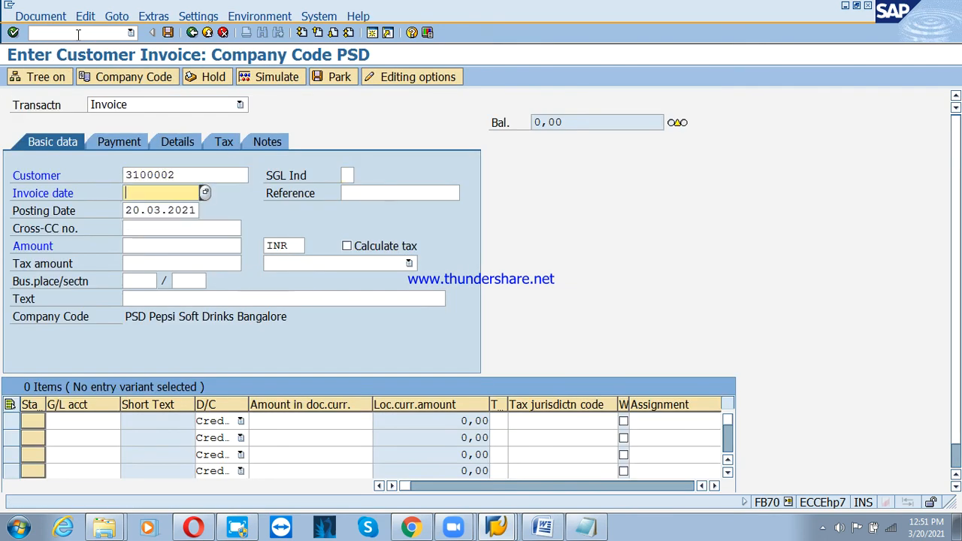
Set both the invoice date and the posting date to 15.03.2021.
{"action": "key", "text": "space"}
{"action": "key", "text": "Down"}
{"action": "key", "text": "Return"}
{"action": "key", "text": "Tab"}
{"action": "key", "text": "BackSpace"}
{"action": "key", "text": "Down"}
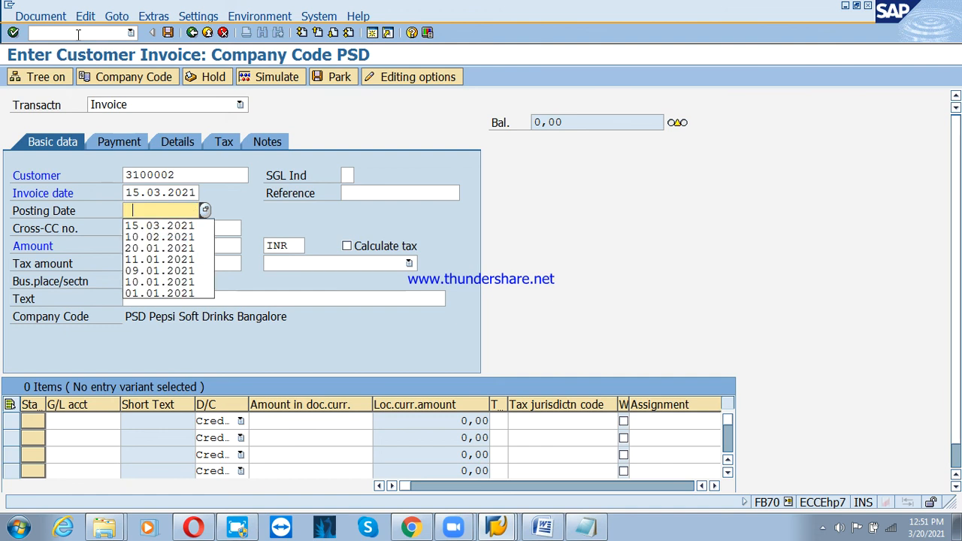
{"action": "key", "text": "Return"}
{"action": "key", "text": "Tab"}
Enter the invoice amount 100000 INR and the text "Sales invoice posting".
{"action": "key", "text": "Tab"}
{"action": "key", "text": "space"}
{"action": "key", "text": "Down"}
{"action": "key", "text": "Return"}
{"action": "key", "text": "Tab"}
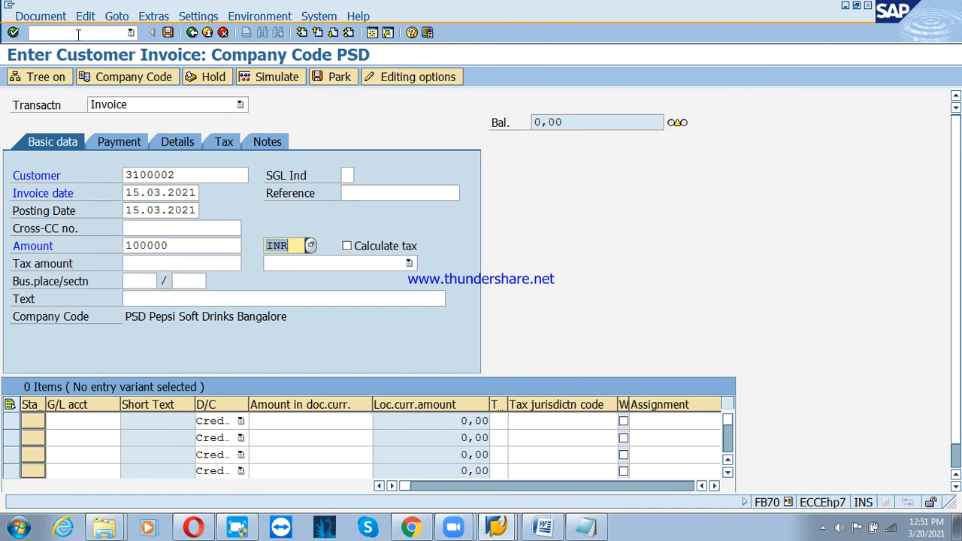
{"action": "key", "text": "Tab"}
{"action": "key", "text": "Tab"}
{"action": "key", "text": "Tab"}
{"action": "key", "text": "Tab"}
{"action": "key", "text": "Tab"}
{"action": "key", "text": "space"}
{"action": "key", "text": "Down"}
{"action": "key", "text": "Return"}
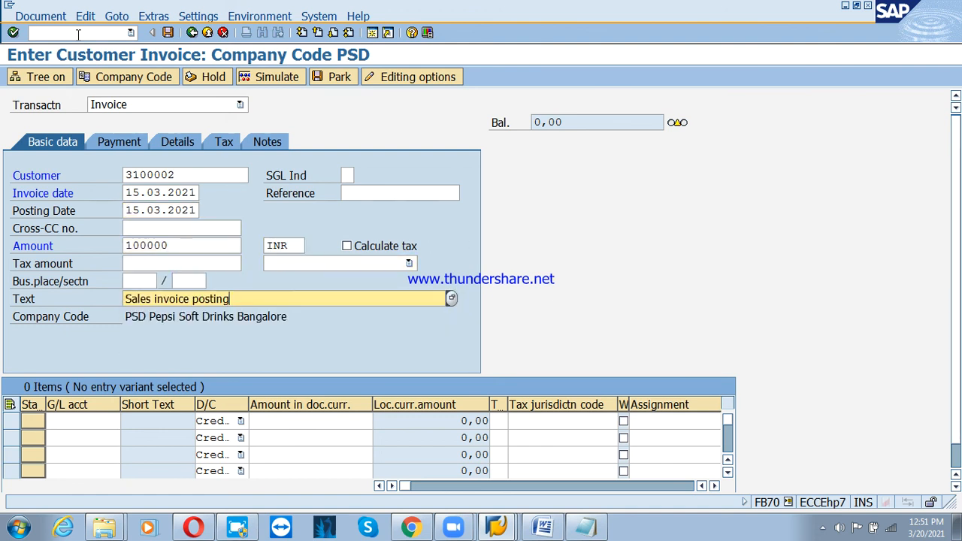
Add a credit line of 100000 on the sales revenue G/L account and confirm the entries.
{"action": "key", "text": "Tab"}
{"action": "key", "text": "Down"}
{"action": "key", "text": "Return"}
{"action": "key", "text": "Tab"}
{"action": "key", "text": "Tab"}
{"action": "key", "text": "space"}
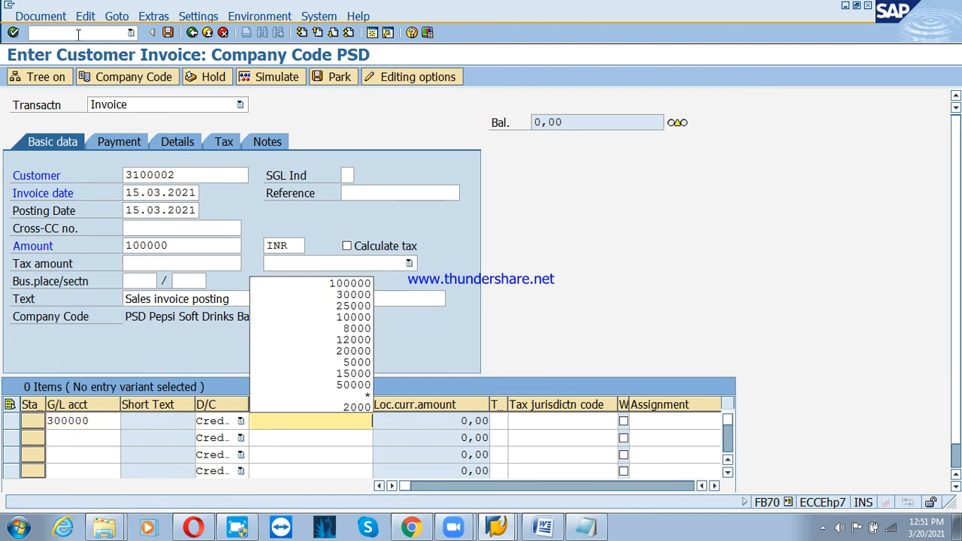
{"action": "key", "text": "Down"}
{"action": "key", "text": "Return"}
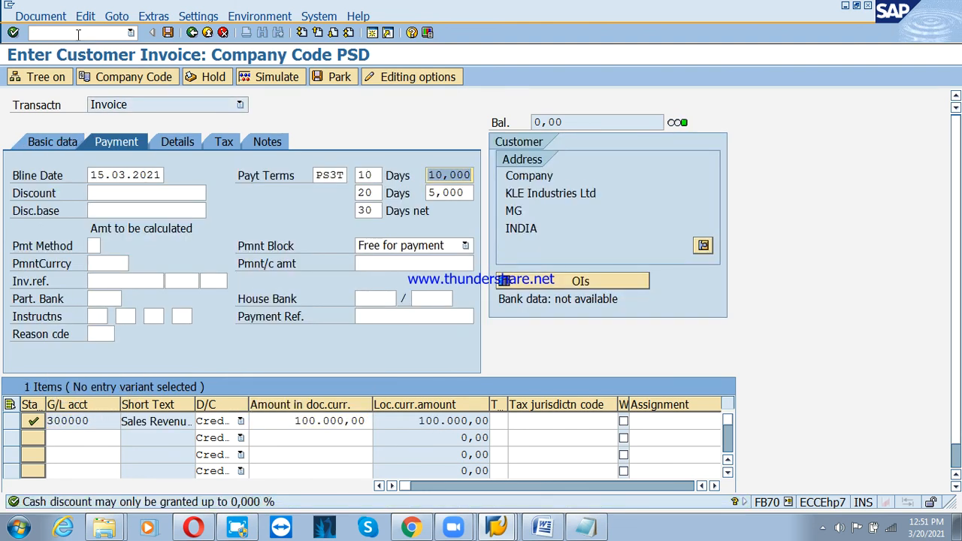
Open the customizing linked in the cash discount message's help and position the user tolerance groups at company code PSD.
{"action": "left_click", "coordinate": [101, 504]}
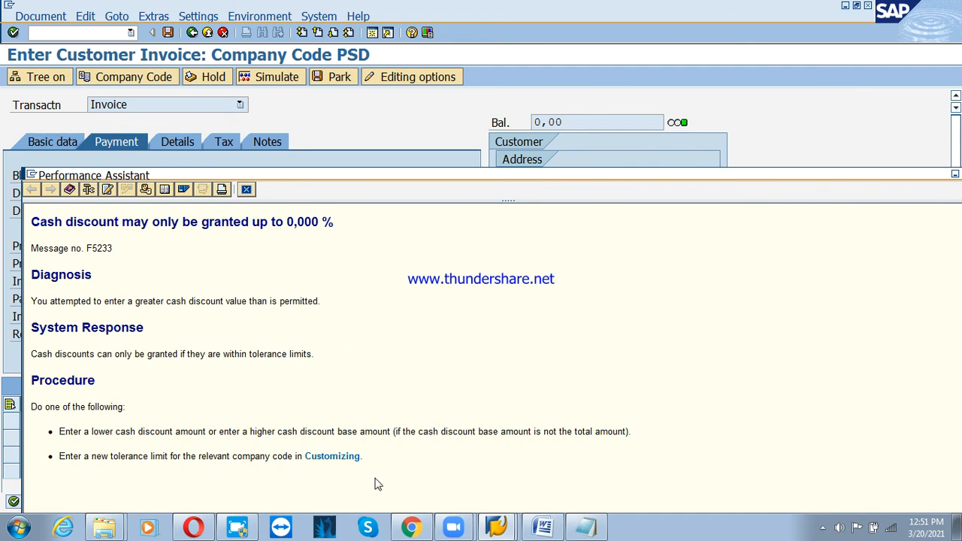
{"action": "left_click", "coordinate": [339, 458]}
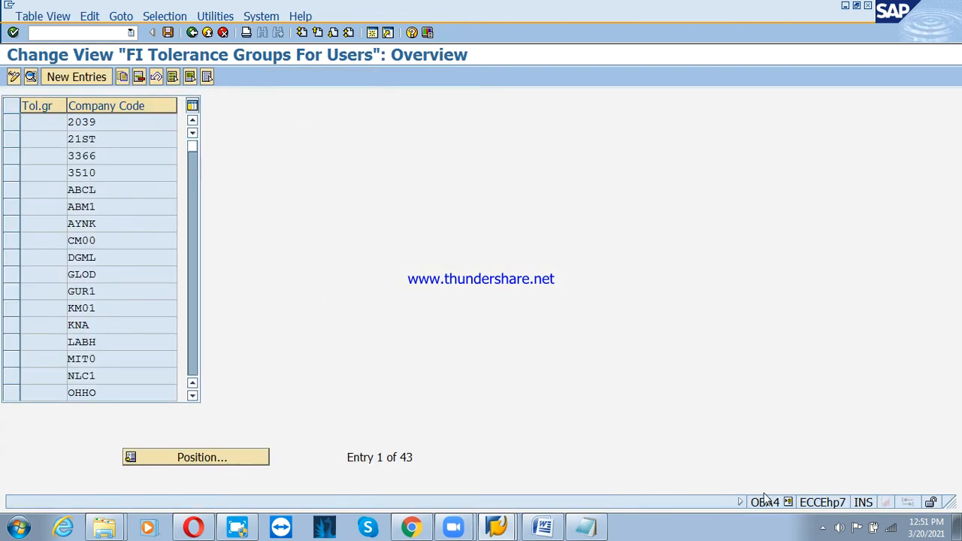
{"action": "left_click", "coordinate": [221, 459]}
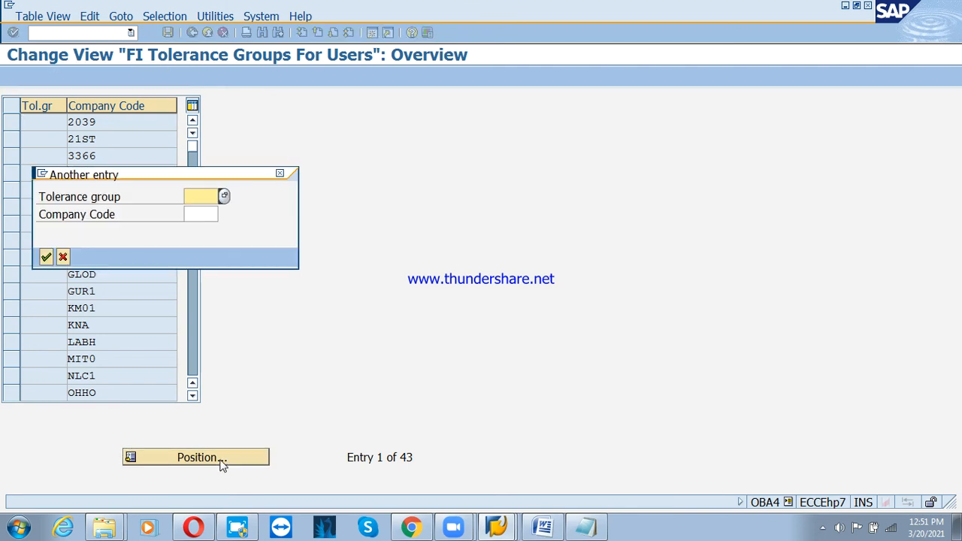
{"action": "left_click", "coordinate": [203, 213]}
{"action": "type", "text": "ps"}
{"action": "key", "text": "Return"}
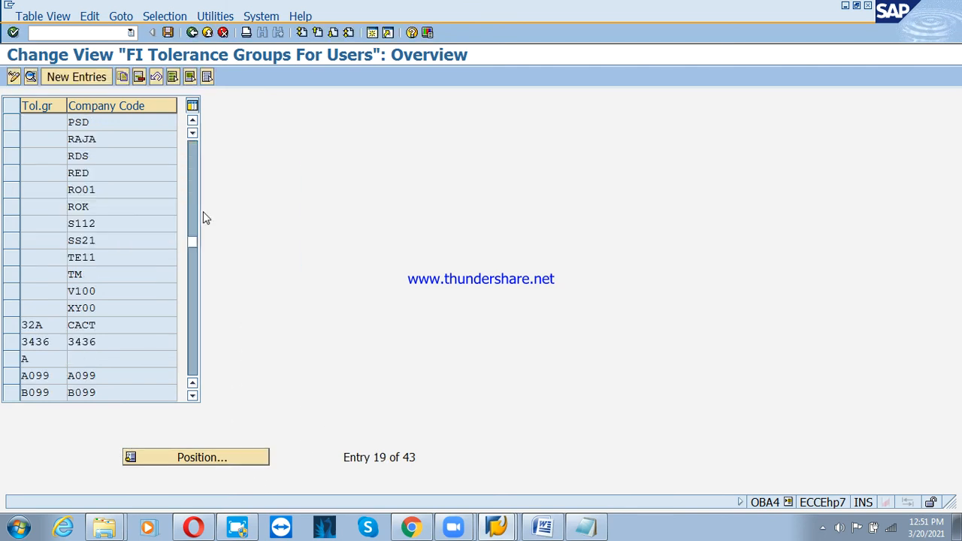
Set the cash discount per line item to 10 % in PSD's user tolerance group, save, and return to the invoice.
{"action": "left_click", "coordinate": [89, 124]}
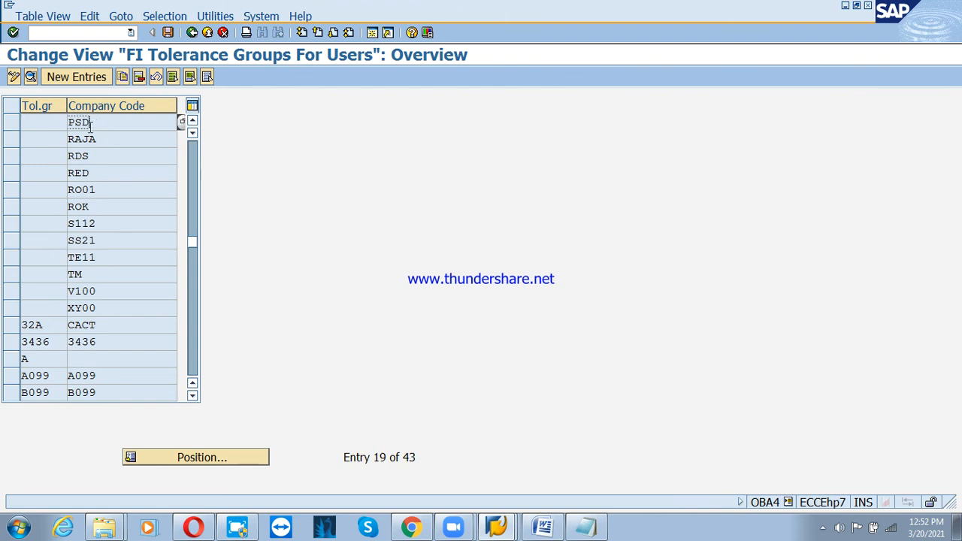
{"action": "double_click", "coordinate": [90, 121]}
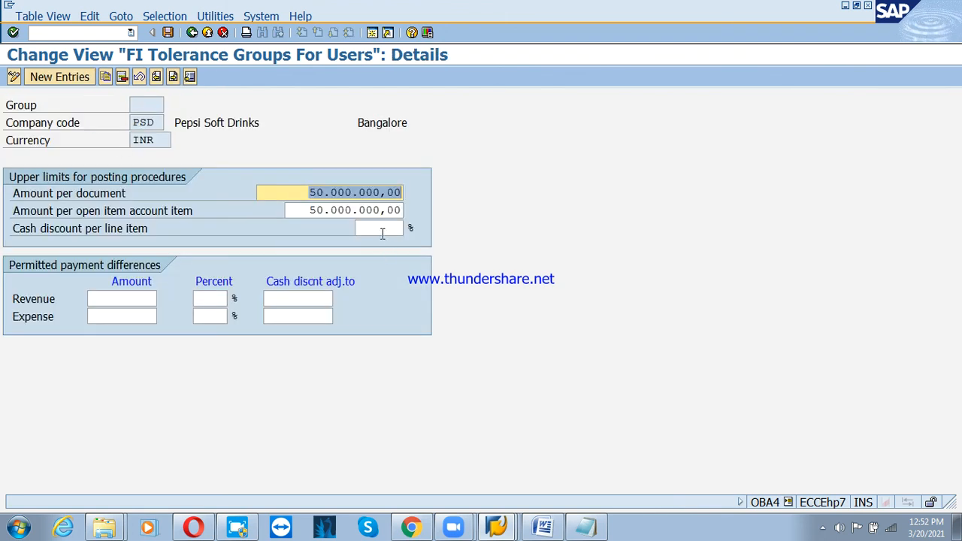
{"action": "left_click", "coordinate": [380, 227]}
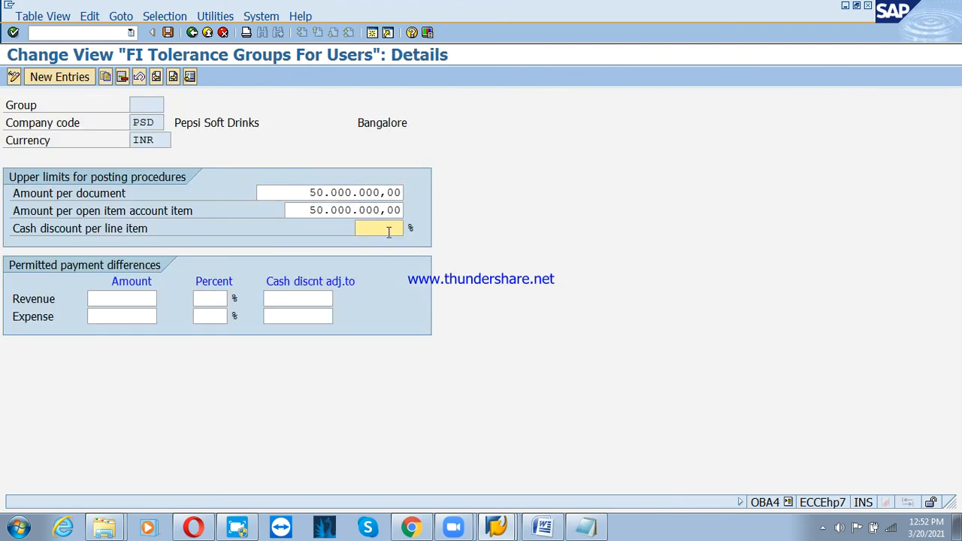
{"action": "type", "text": "10"}
{"action": "left_click", "coordinate": [168, 32]}
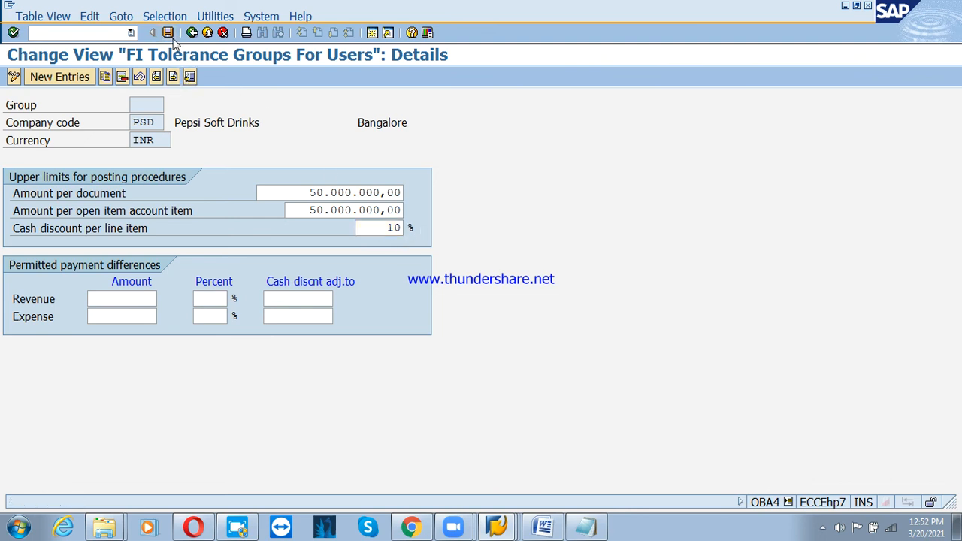
{"action": "left_click", "coordinate": [46, 239]}
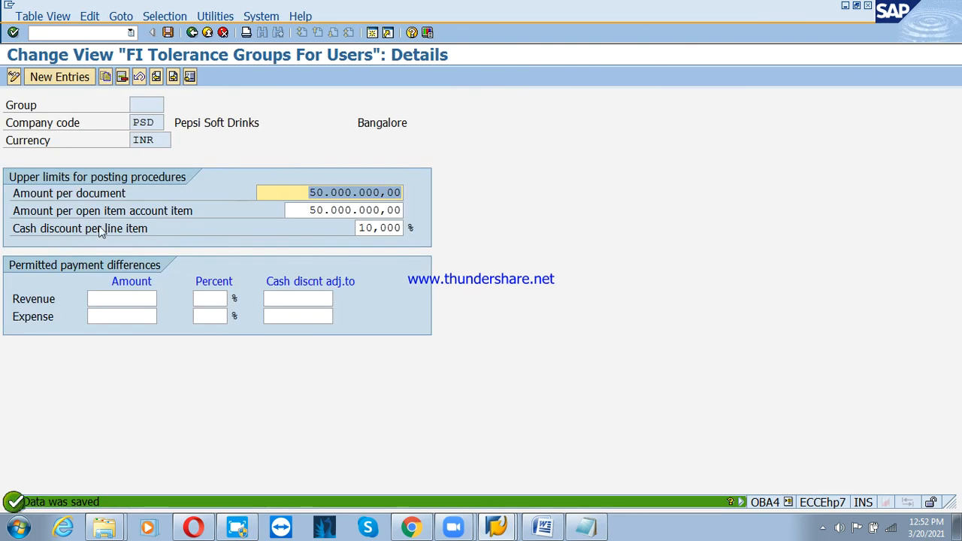
{"action": "left_click", "coordinate": [207, 33]}
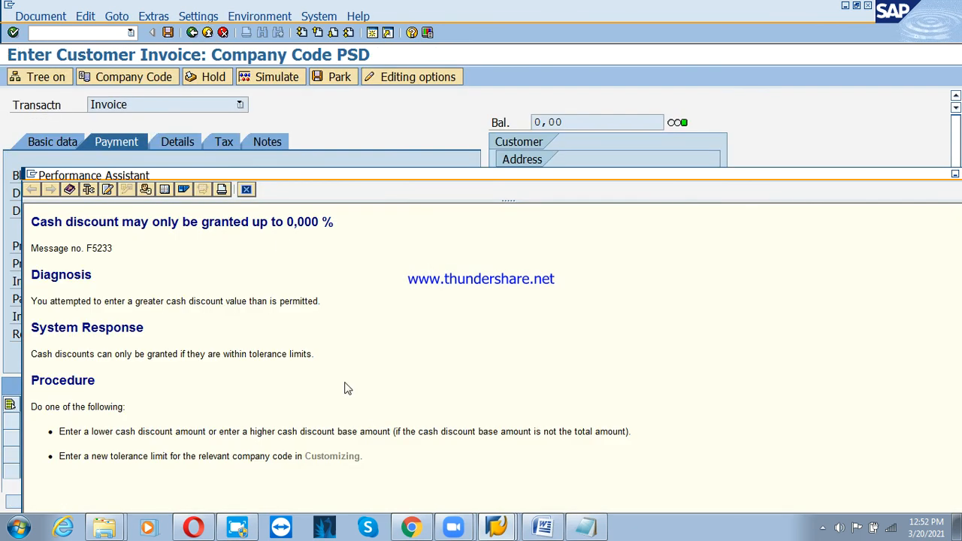
Close the message help and try to post the open invoice with payment terms PS3T.
{"action": "left_click", "coordinate": [246, 189]}
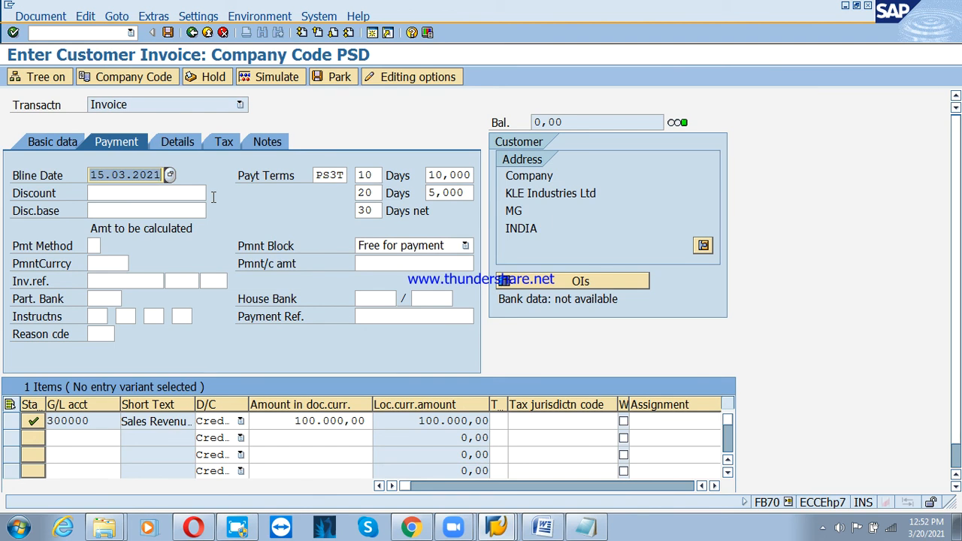
{"action": "double_click", "coordinate": [320, 178]}
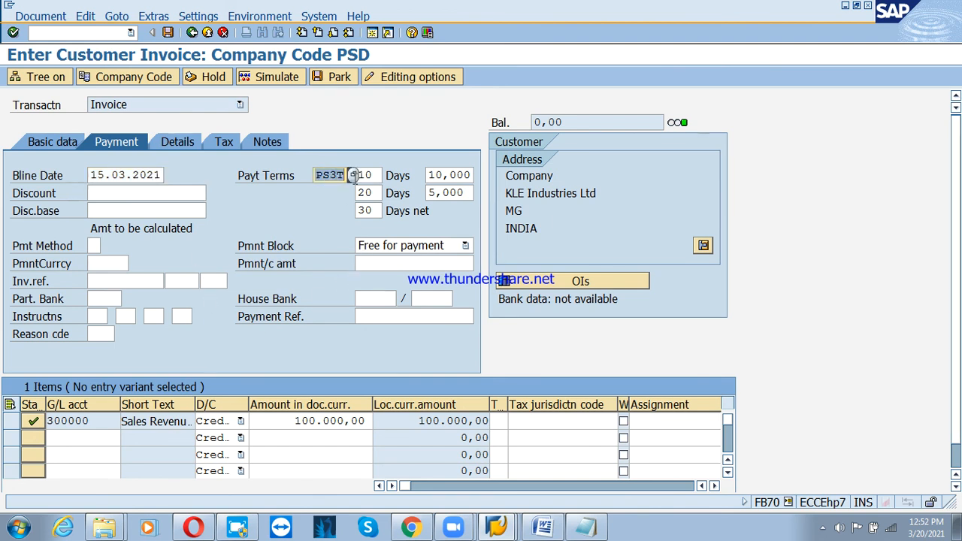
{"action": "key", "text": "Return"}
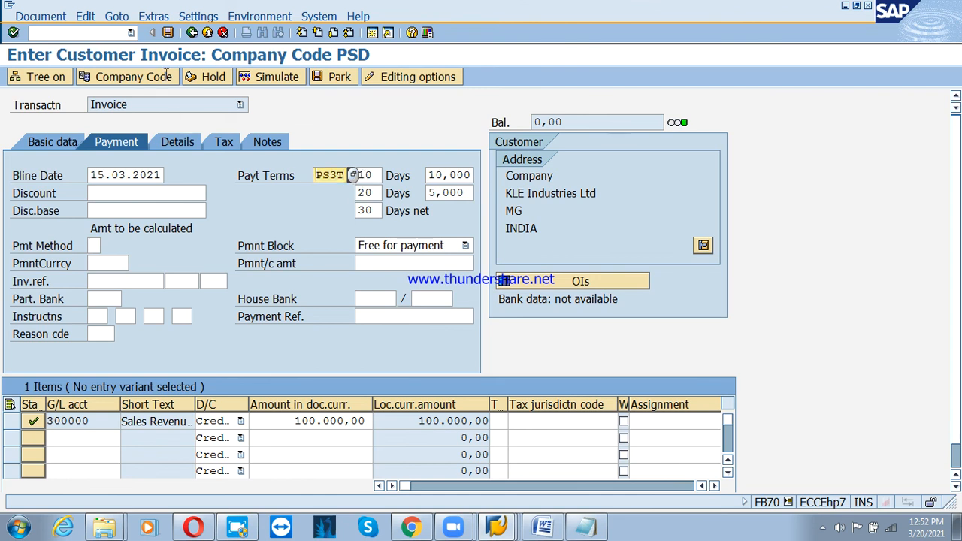
{"action": "left_click", "coordinate": [168, 34]}
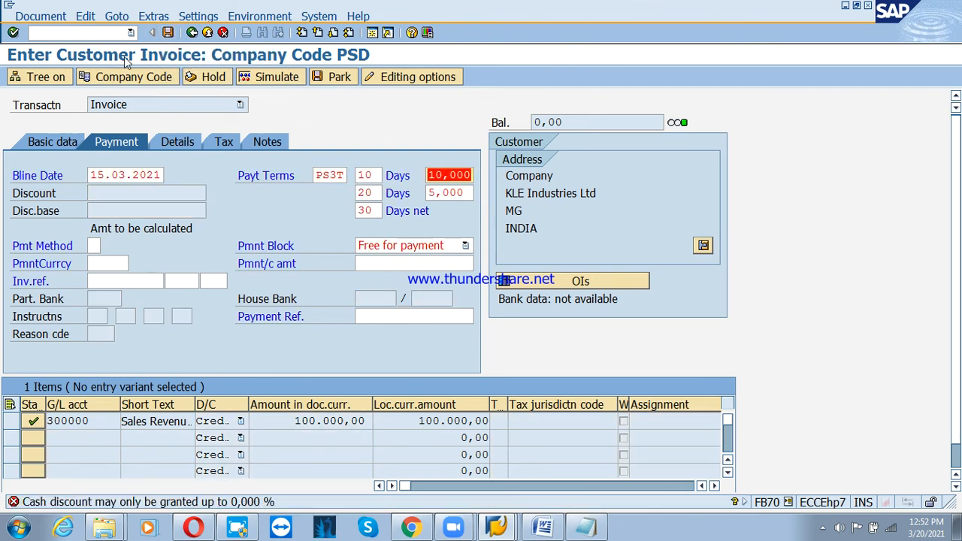
Restart transaction FB70 with a blank invoice and enter the customer number.
{"action": "left_click", "coordinate": [74, 34]}
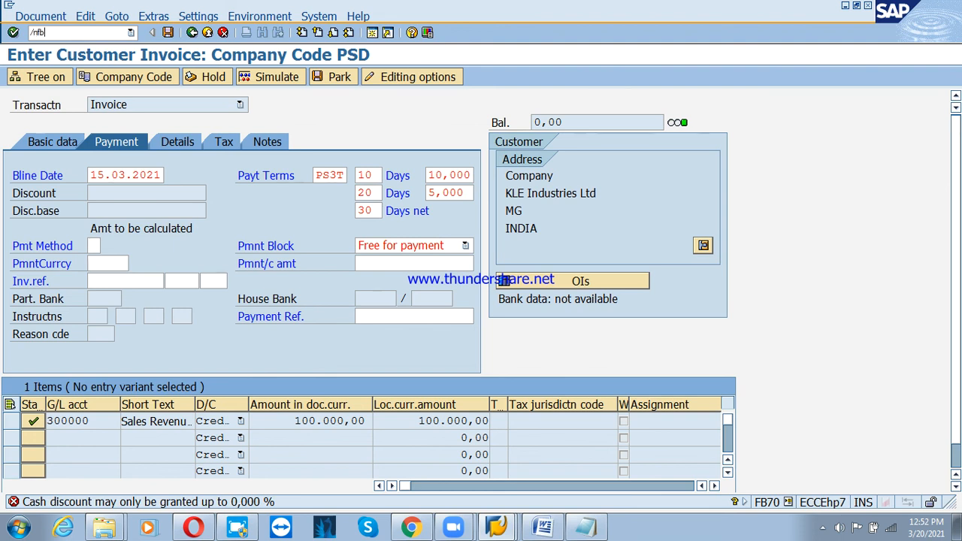
{"action": "key", "text": "Return"}
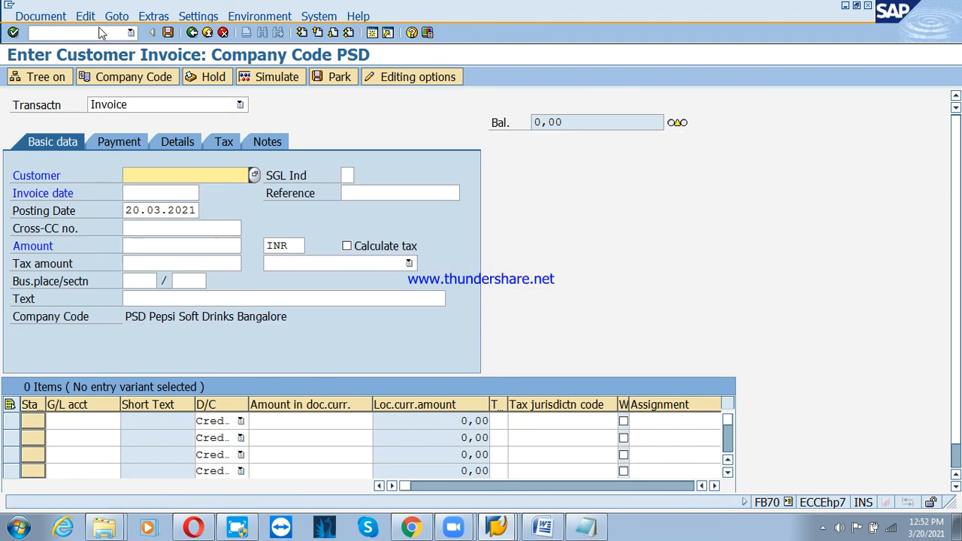
{"action": "key", "text": "Down"}
{"action": "key", "text": "Return"}
{"action": "key", "text": "Tab"}
Set the invoice date and the posting date to 15.03.2021.
{"action": "key", "text": "Down"}
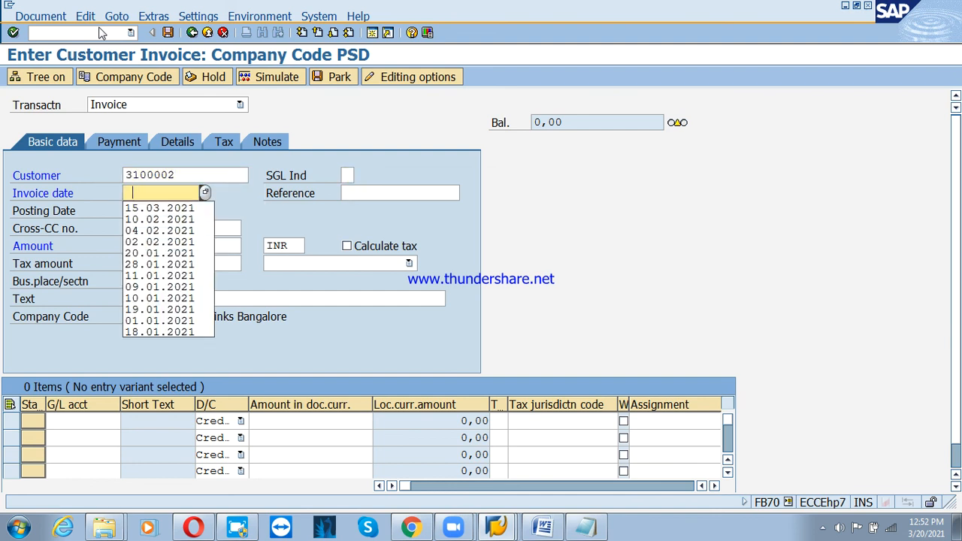
{"action": "key", "text": "Down"}
{"action": "key", "text": "Return"}
{"action": "key", "text": "Tab"}
{"action": "key", "text": "Down"}
{"action": "key", "text": "Down"}
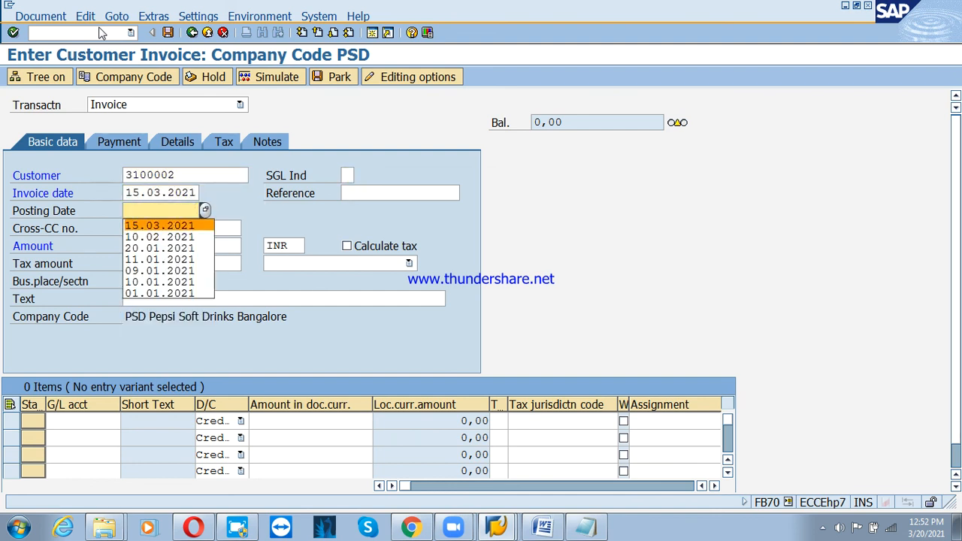
{"action": "key", "text": "Return"}
Enter the amount 100000 INR and the text "Sales invoice posting" in the invoice's basic data.
{"action": "key", "text": "Tab"}
{"action": "key", "text": "Down"}
{"action": "key", "text": "Down"}
{"action": "key", "text": "Return"}
{"action": "key", "text": "Tab"}
{"action": "key", "text": "Tab"}
{"action": "key", "text": "Tab"}
{"action": "key", "text": "Tab"}
{"action": "key", "text": "Tab"}
{"action": "key", "text": "Tab"}
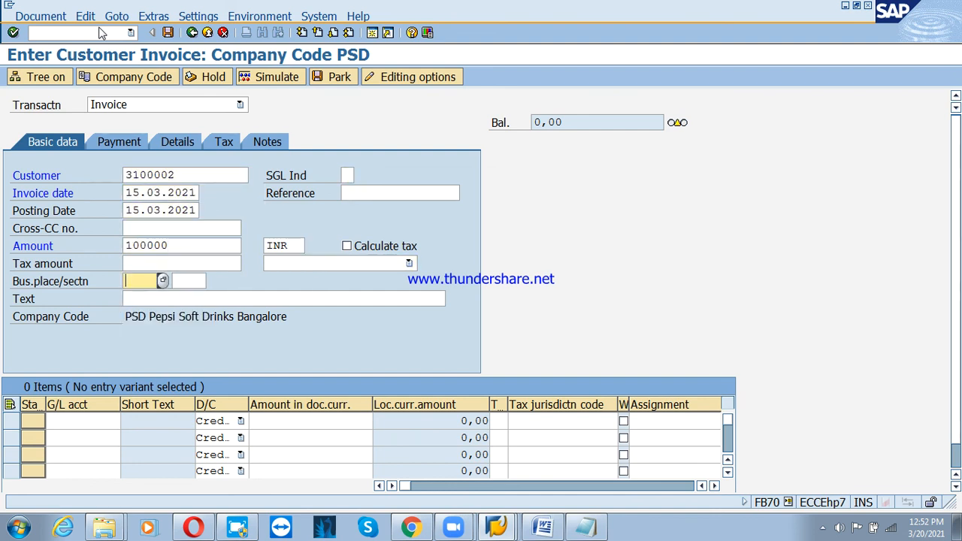
{"action": "key", "text": "Down"}
{"action": "key", "text": "Down"}
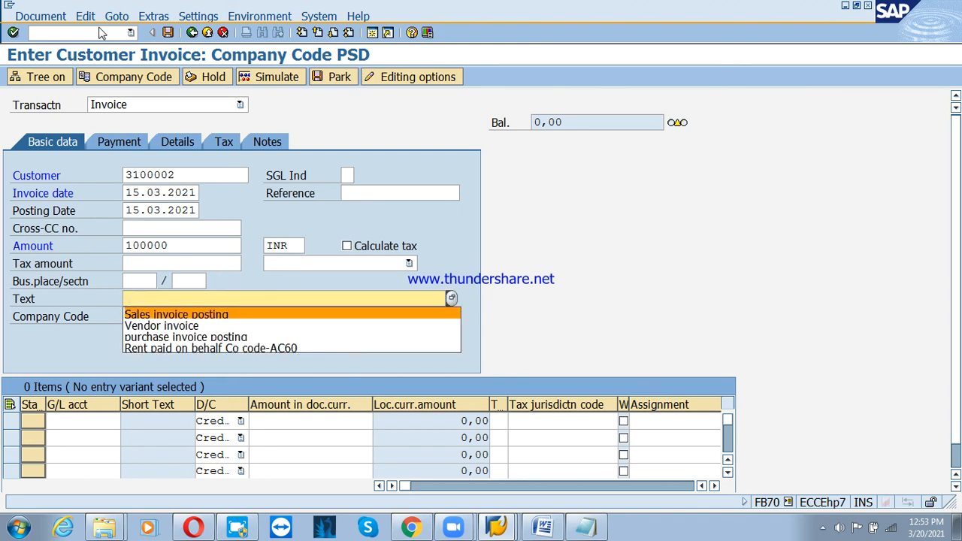
{"action": "key", "text": "Return"}
Add a credit line of 100000 on the sales revenue G/L account and confirm it.
{"action": "key", "text": "Tab"}
{"action": "key", "text": "Down"}
{"action": "key", "text": "Down"}
{"action": "key", "text": "Return"}
{"action": "key", "text": "Tab"}
{"action": "key", "text": "Tab"}
{"action": "key", "text": "Down"}
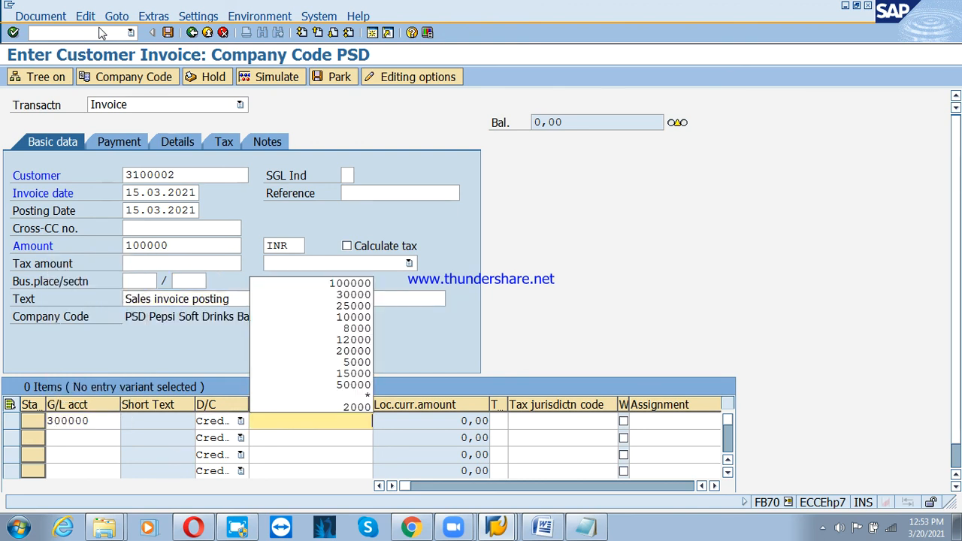
{"action": "key", "text": "Down"}
{"action": "key", "text": "Return"}
{"action": "key", "text": "Return"}
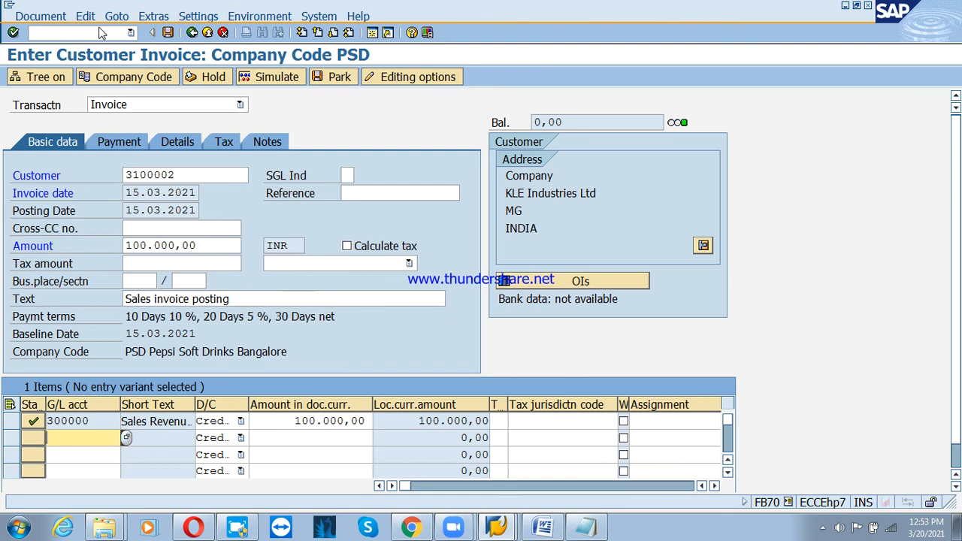
Check the invoice's payment data and post the customer invoice.
{"action": "left_click", "coordinate": [119, 142]}
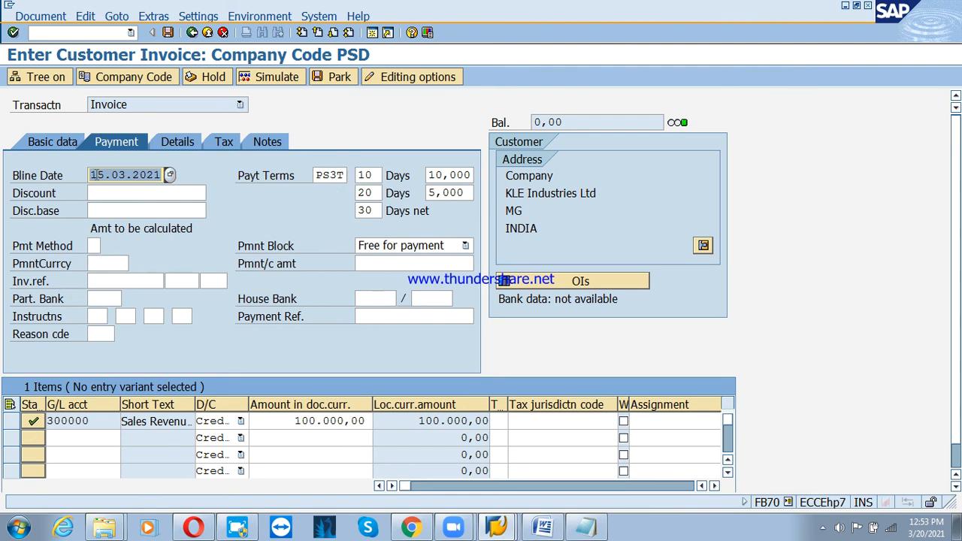
{"action": "left_click", "coordinate": [168, 32]}
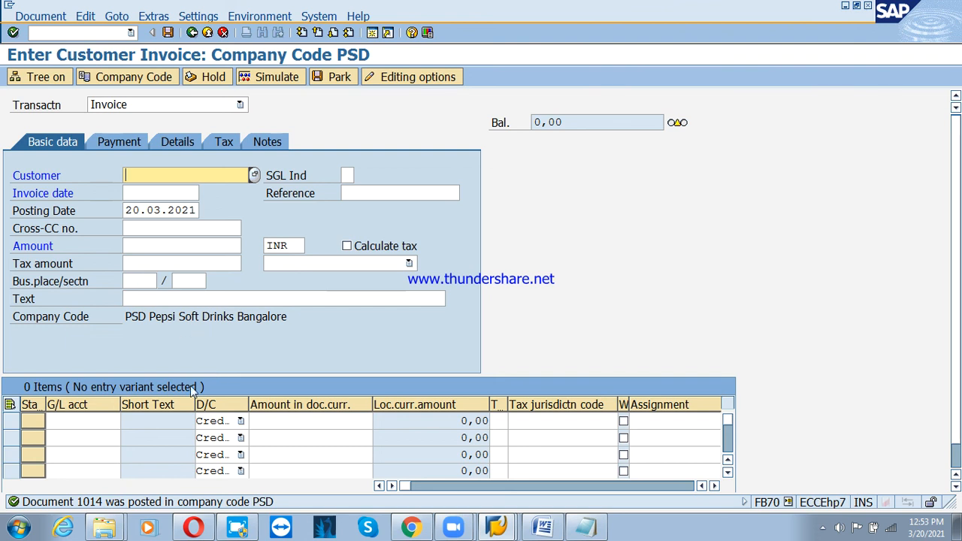
{"action": "left_click_drag", "start_coordinate": [126, 211], "coordinate": [202, 215]}
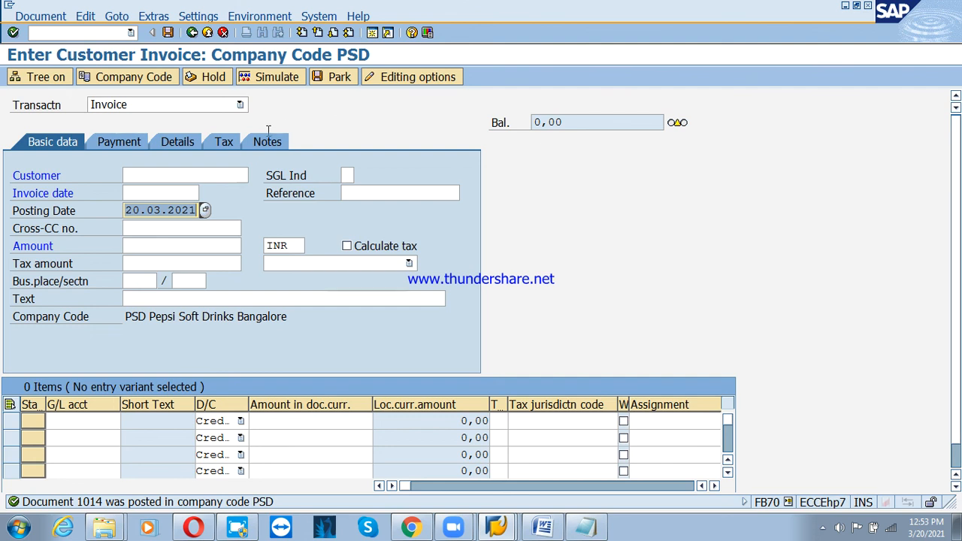
Leave customer invoice entry and expand the Financial Accounting folder under Accounting in the SAP menu.
{"action": "left_click", "coordinate": [208, 32]}
{"action": "left_click", "coordinate": [274, 302]}
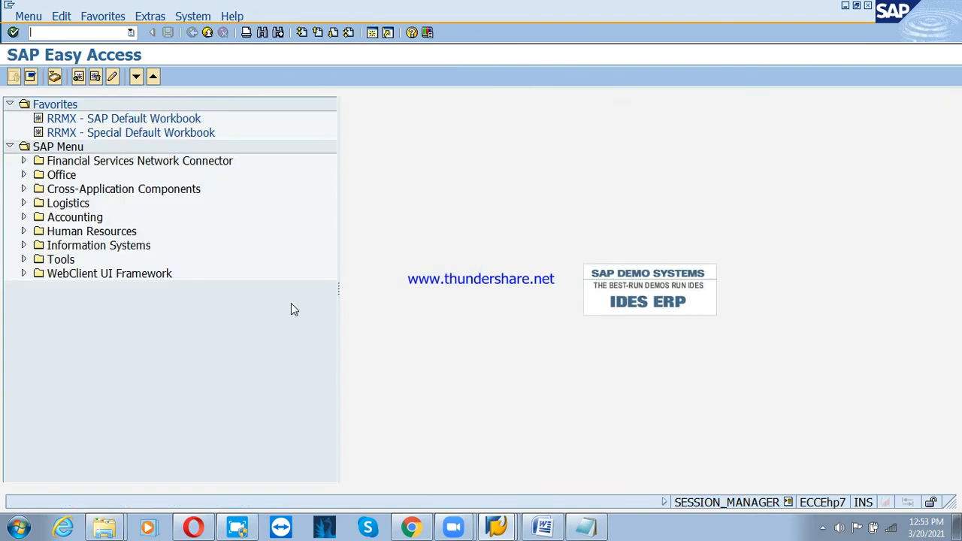
{"action": "left_click", "coordinate": [67, 205]}
{"action": "left_click", "coordinate": [67, 218]}
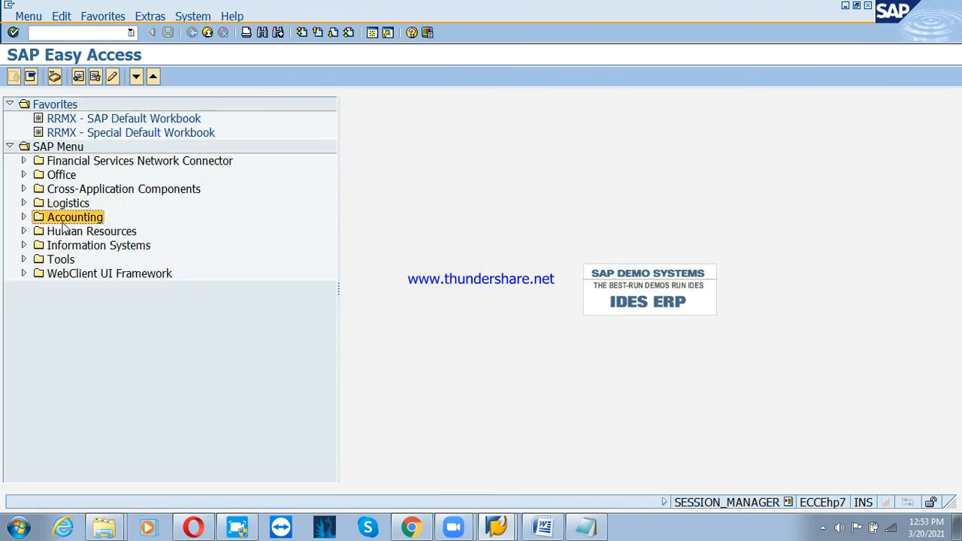
{"action": "left_click", "coordinate": [23, 216]}
{"action": "left_click", "coordinate": [90, 232]}
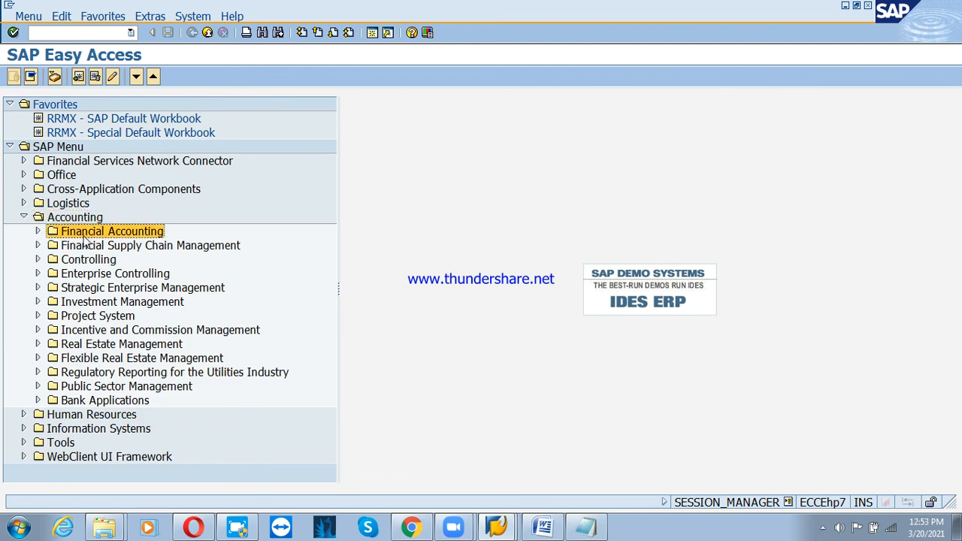
{"action": "left_click", "coordinate": [37, 232]}
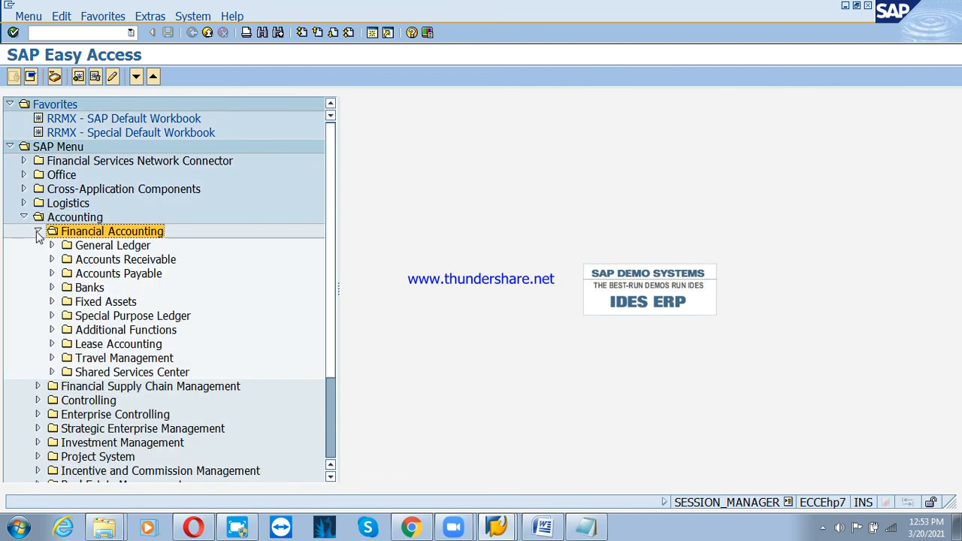
Open the F-28 Incoming Payments transaction from the Document Entry folder of Accounts Receivable.
{"action": "left_click", "coordinate": [88, 273]}
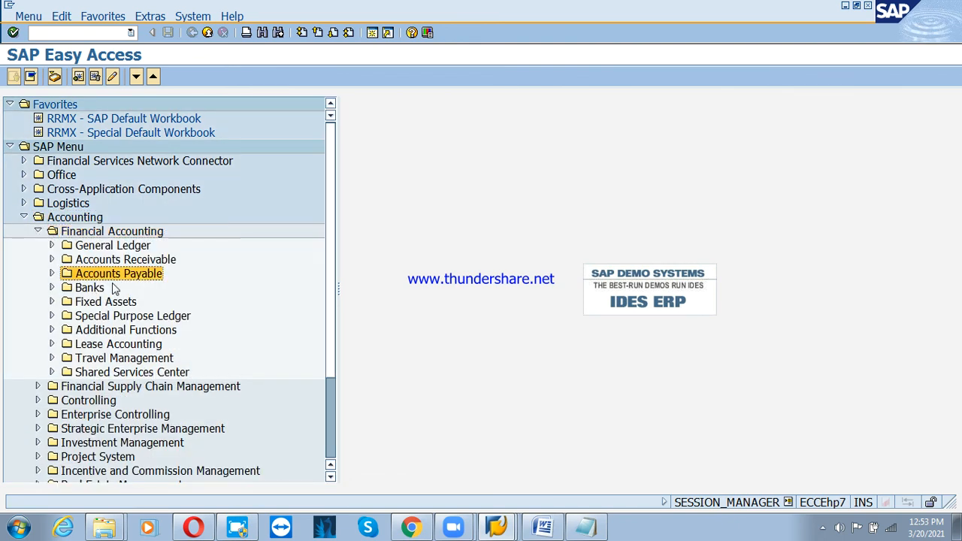
{"action": "left_click", "coordinate": [106, 249]}
{"action": "left_click", "coordinate": [109, 260]}
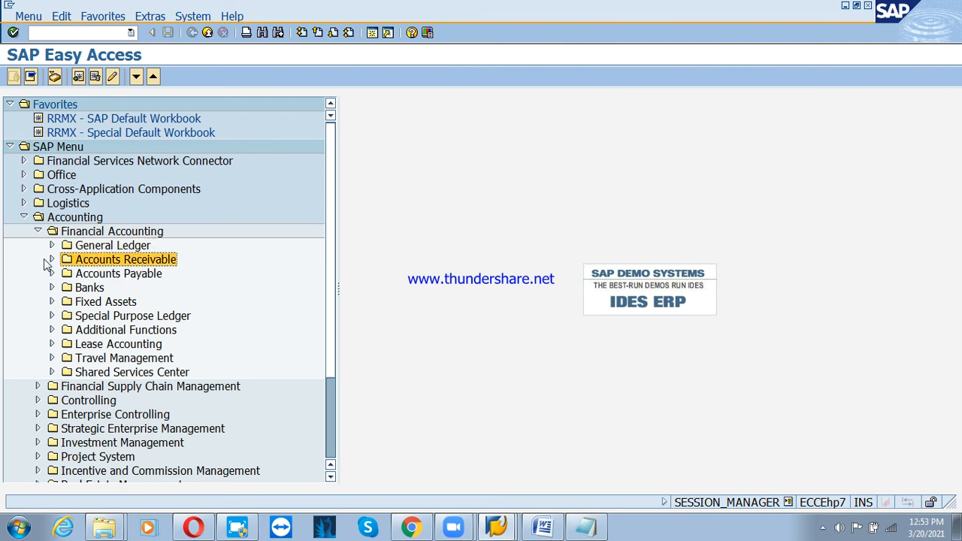
{"action": "left_click", "coordinate": [52, 259]}
{"action": "left_click", "coordinate": [134, 316]}
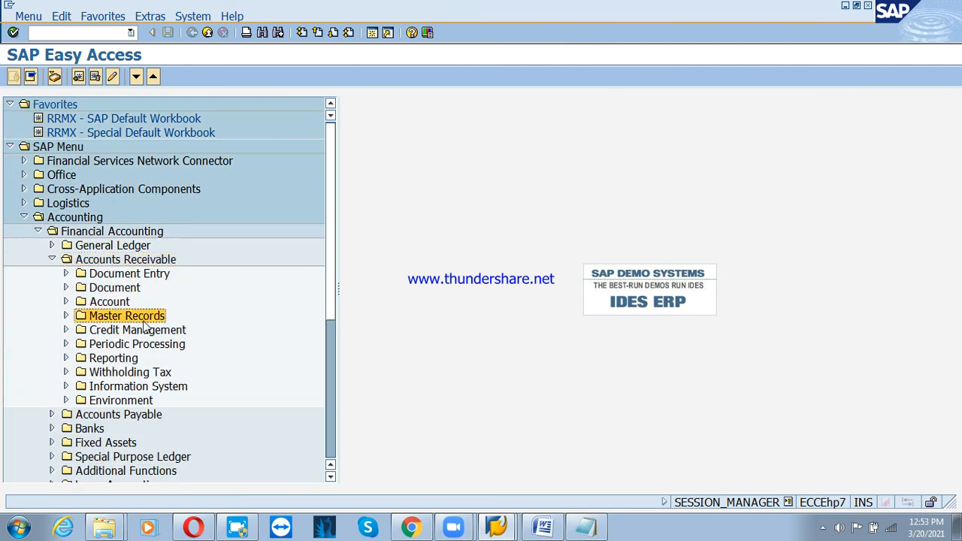
{"action": "left_click", "coordinate": [66, 315]}
{"action": "left_click", "coordinate": [66, 316]}
{"action": "left_click", "coordinate": [65, 274]}
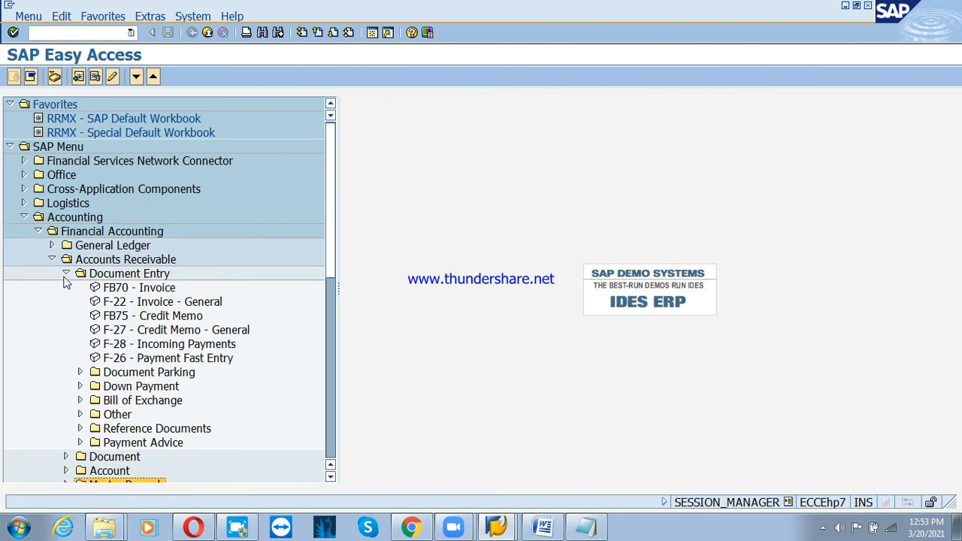
{"action": "left_click", "coordinate": [147, 344]}
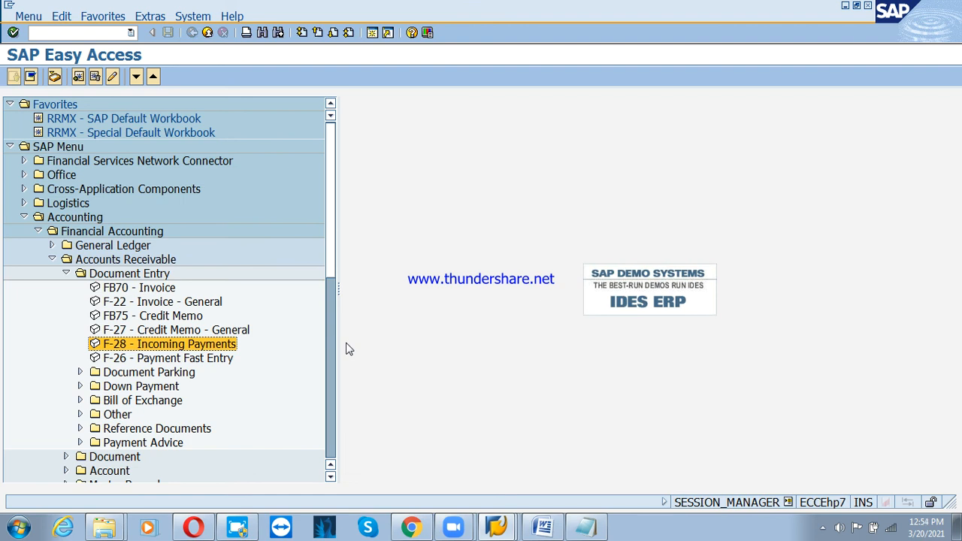
{"action": "key", "text": "Return"}
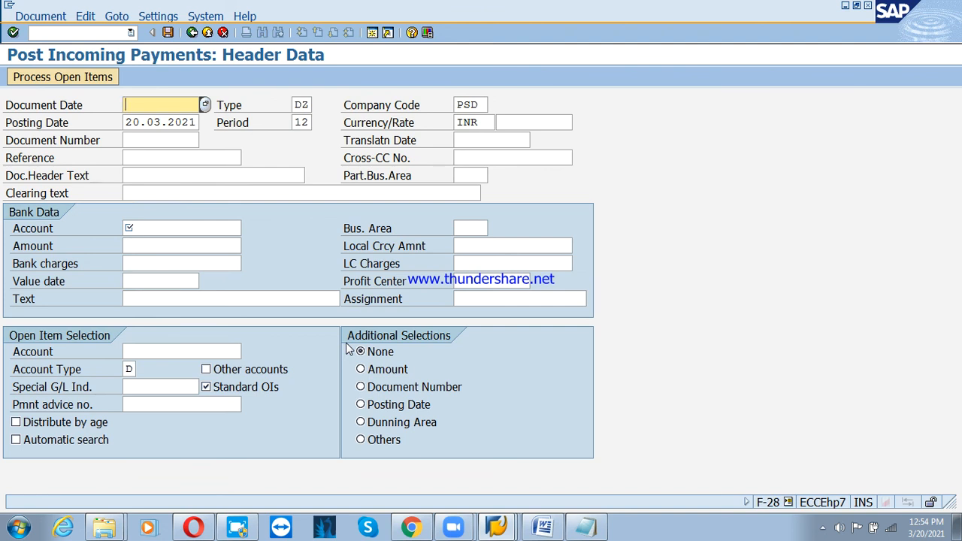
Set the incoming payment's document date to 20.03.2021.
{"action": "type", "text": "20.03.302"}
{"action": "key", "text": "BackSpace"}
{"action": "key", "text": "BackSpace"}
{"action": "key", "text": "BackSpace"}
{"action": "type", "text": "202"}
Enter "Payment from customer" as the clearing text in the incoming payment's header.
{"action": "key", "text": "Tab"}
{"action": "key", "text": "Tab"}
{"action": "key", "text": "Tab"}
{"action": "key", "text": "Tab"}
{"action": "key", "text": "Tab"}
{"action": "key", "text": "Tab"}
{"action": "key", "text": "Tab"}
{"action": "key", "text": "Tab"}
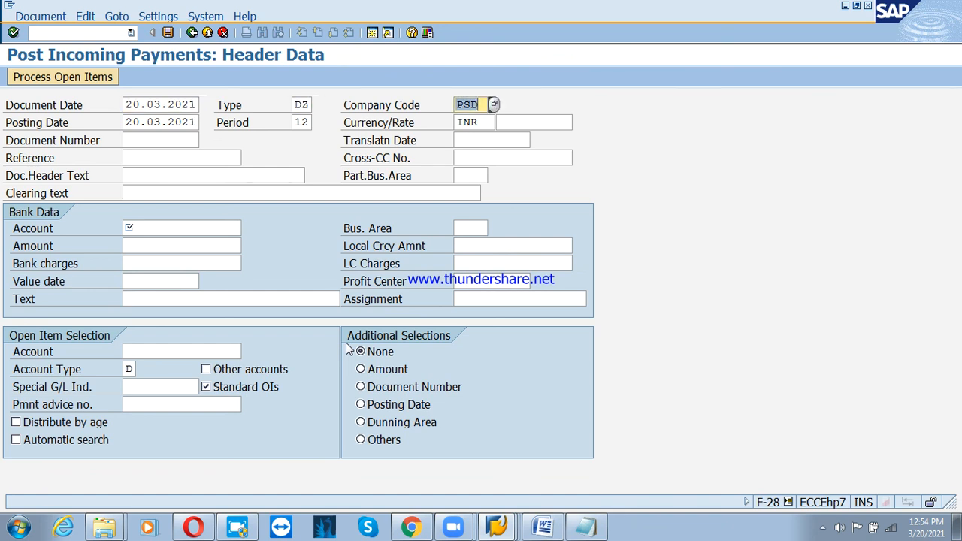
{"action": "key", "text": "Tab"}
{"action": "key", "text": "Tab"}
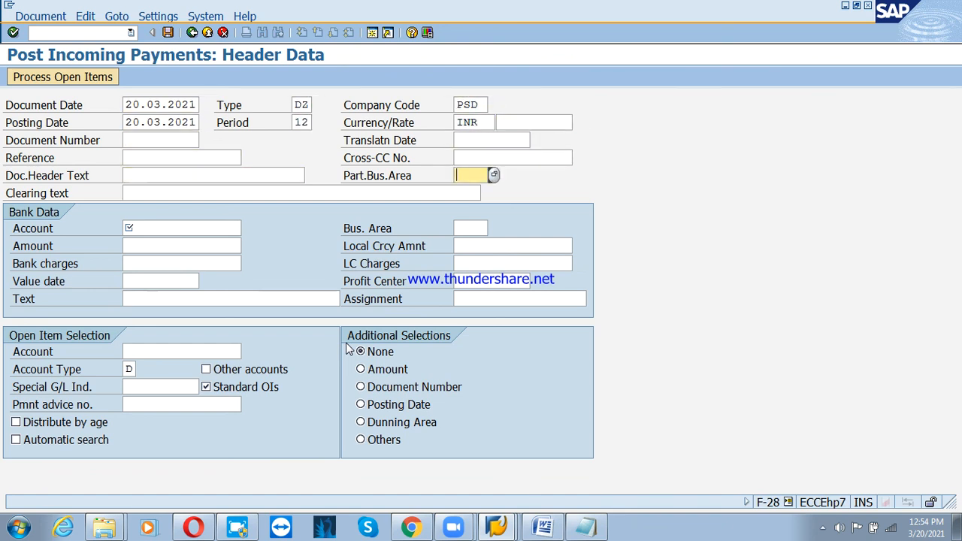
{"action": "key", "text": "shift+Tab"}
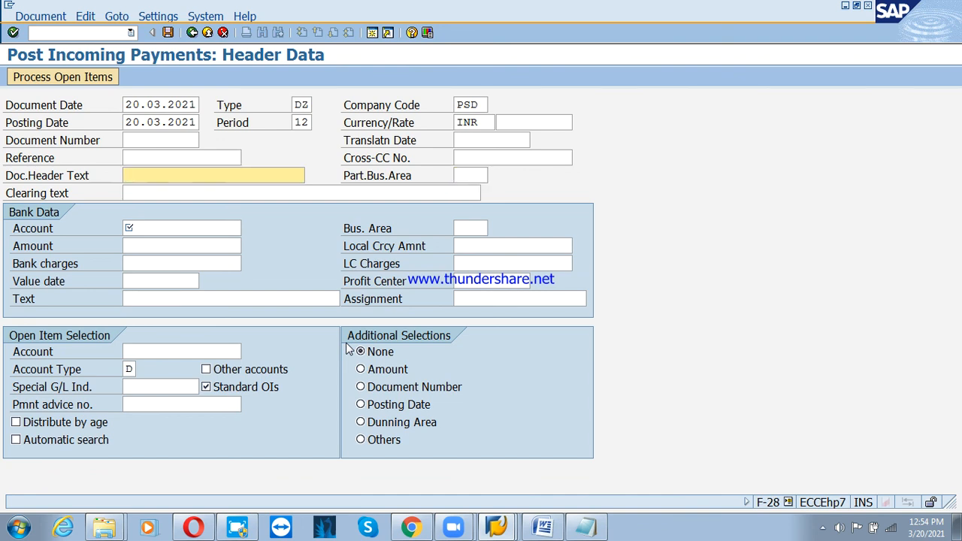
{"action": "key", "text": "Tab"}
{"action": "key", "text": "Tab"}
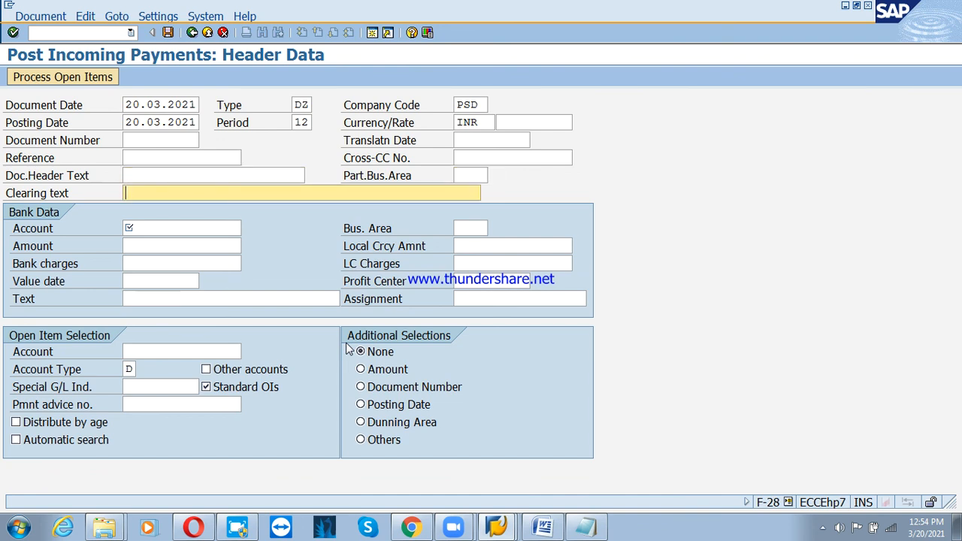
{"action": "type", "text": "Payment from customer"}
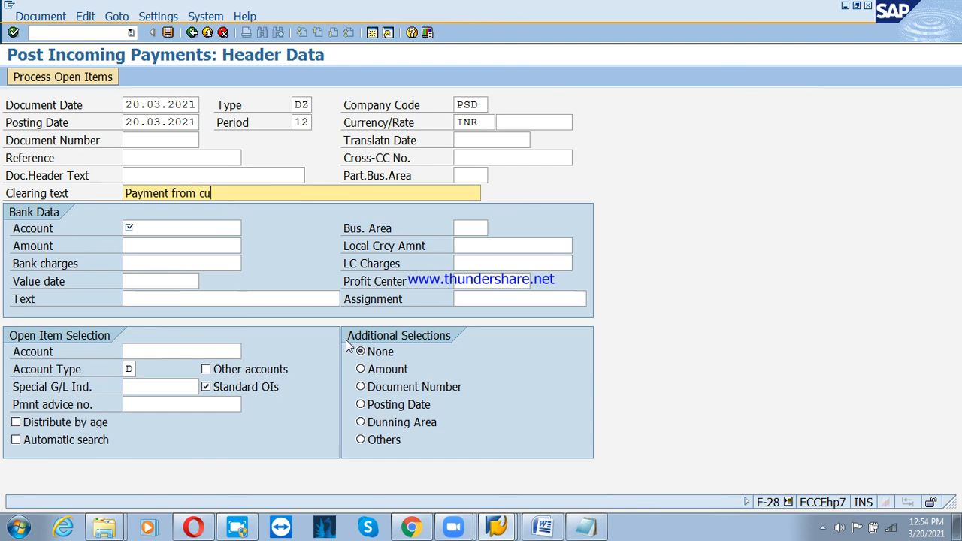
Look through the company code's G/L accounts and enter the HDFC Bank G/L account in the bank data.
{"action": "key", "text": "Tab"}
{"action": "key", "text": "Tab"}
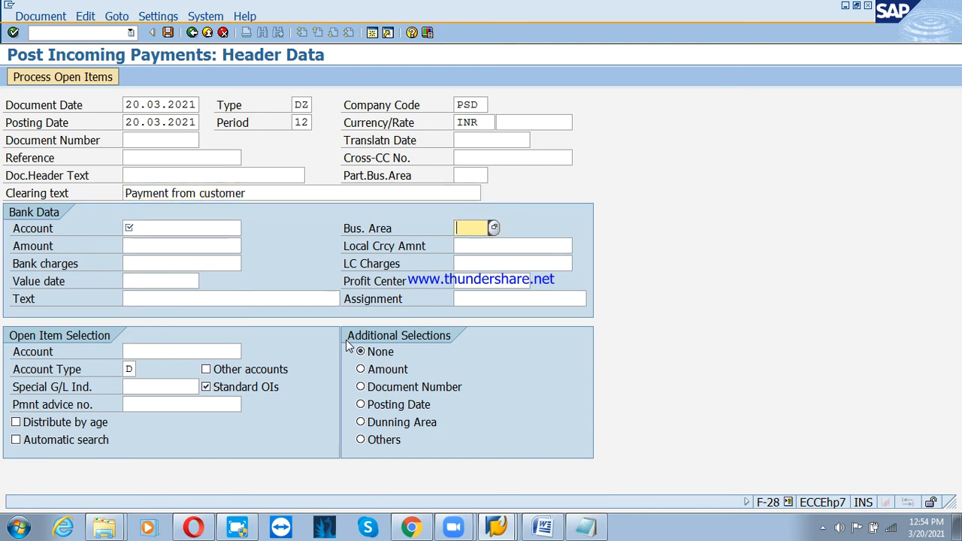
{"action": "key", "text": "shift+Tab"}
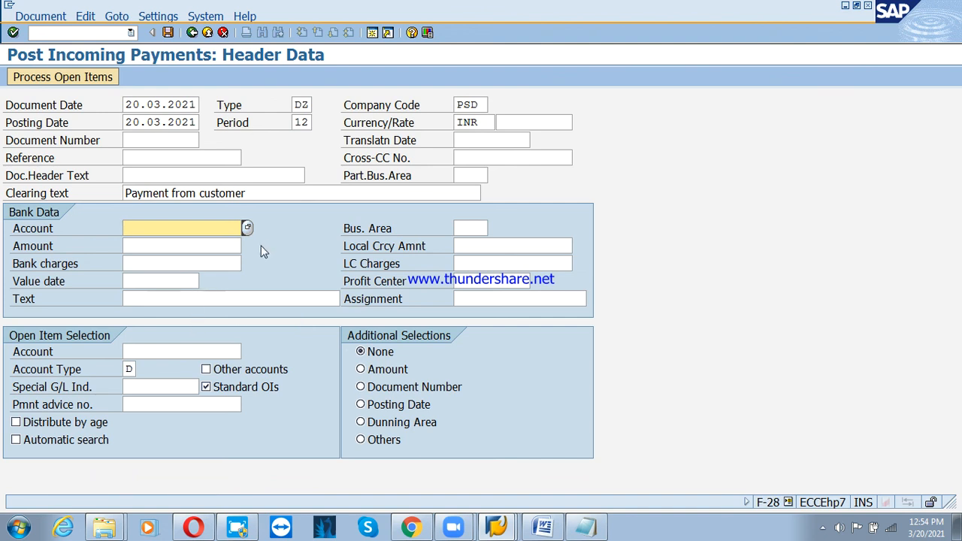
{"action": "left_click", "coordinate": [248, 229]}
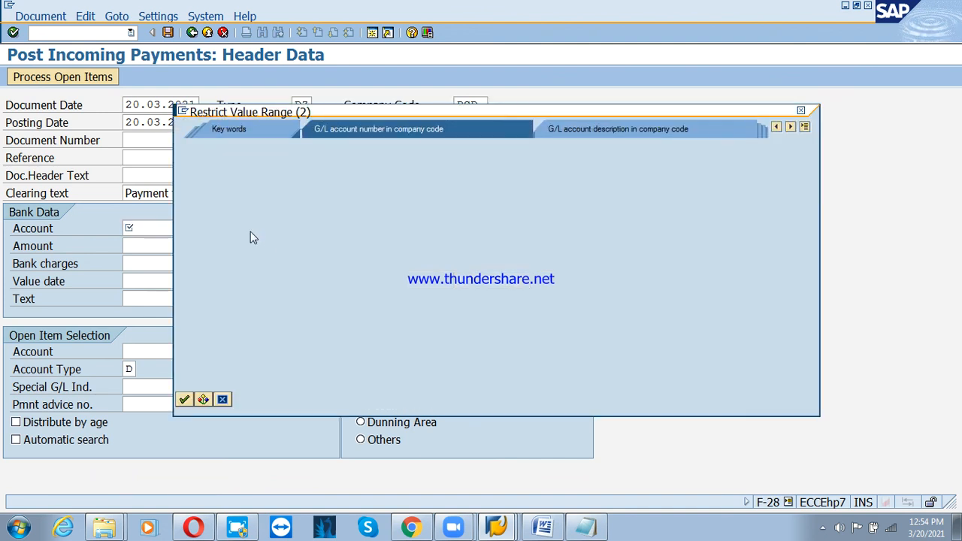
{"action": "left_click", "coordinate": [189, 399]}
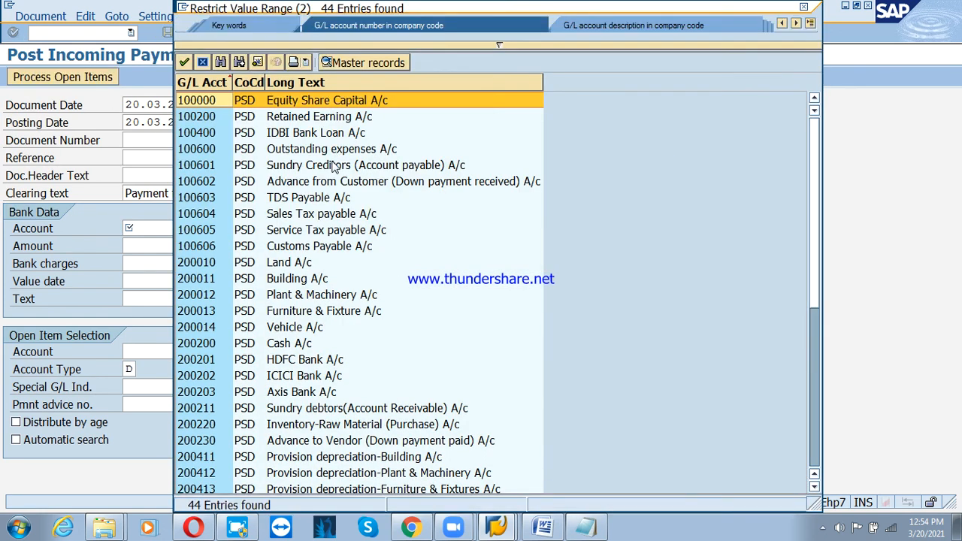
{"action": "key", "text": "Escape"}
{"action": "type", "text": "2"}
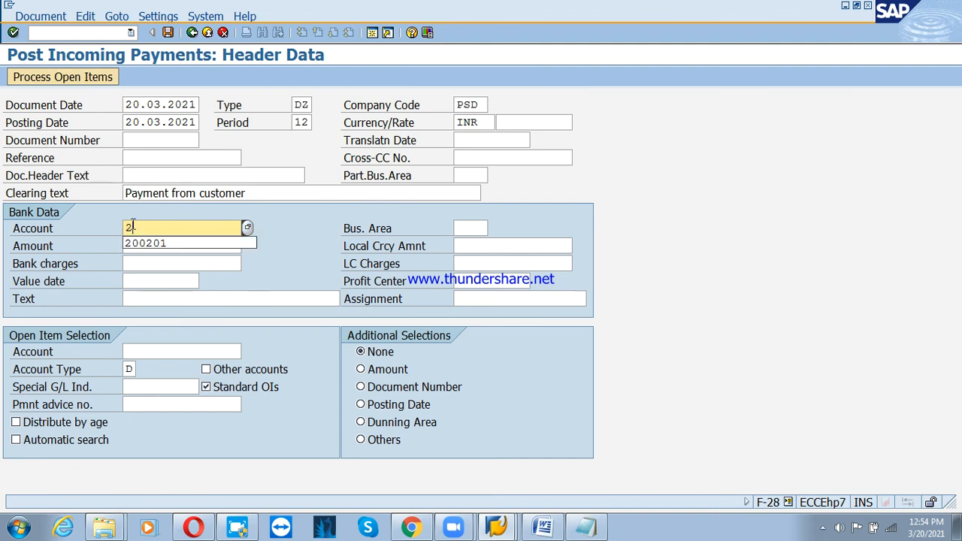
{"action": "type", "text": "00201"}
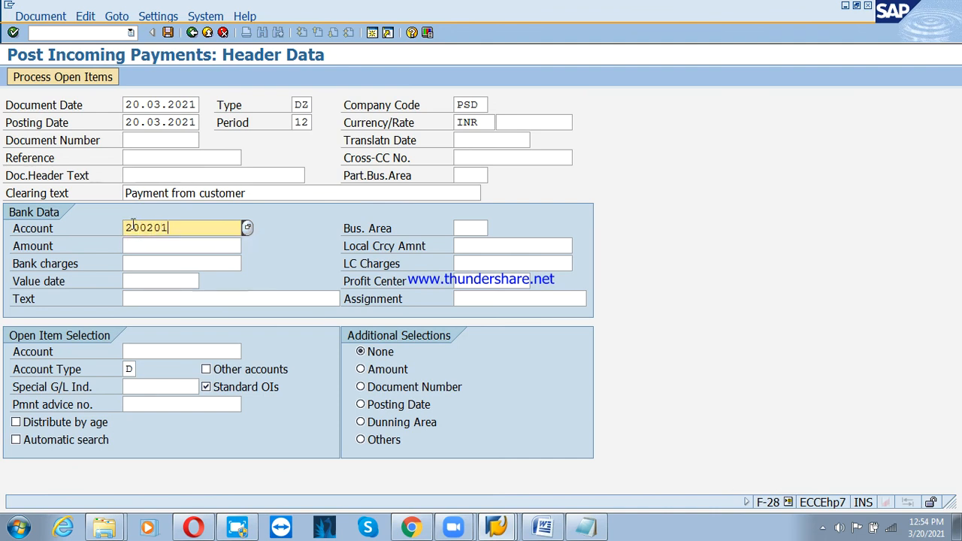
Set the bank data amount to 100000 and the value date to 20.03.2021.
{"action": "key", "text": "Tab"}
{"action": "key", "text": "Tab"}
{"action": "key", "text": "Tab"}
{"action": "key", "text": "shift+Tab"}
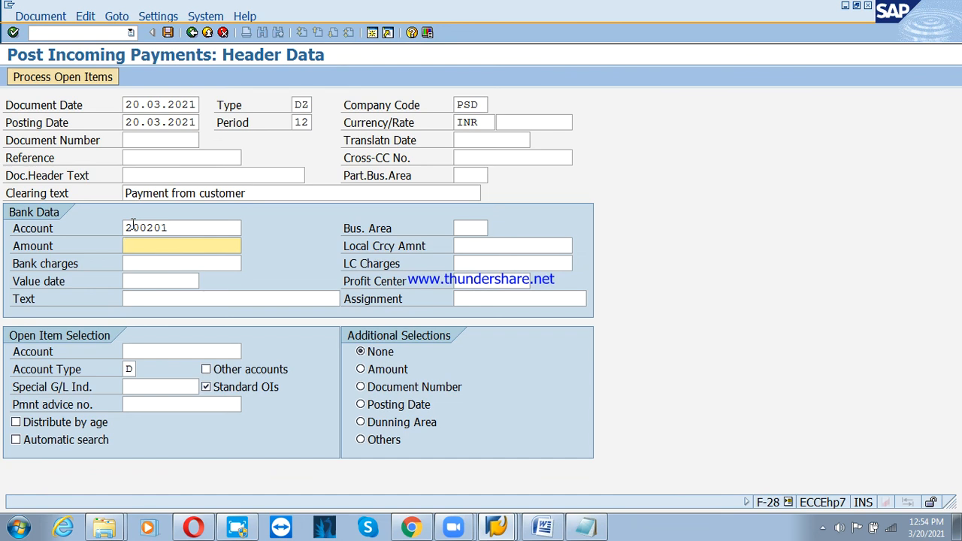
{"action": "type", "text": "100000"}
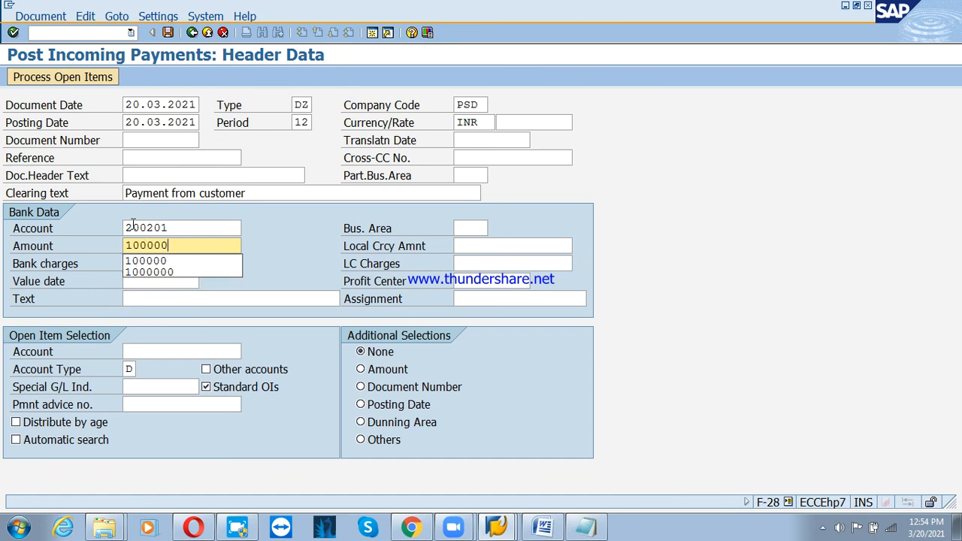
{"action": "key", "text": "Tab"}
{"action": "key", "text": "Tab"}
{"action": "key", "text": "Tab"}
{"action": "key", "text": "Tab"}
{"action": "key", "text": "Tab"}
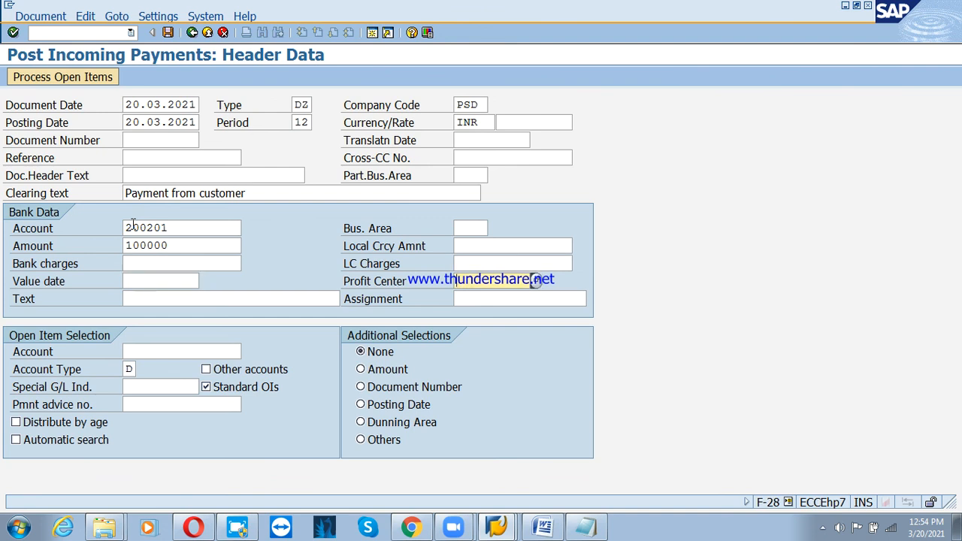
{"action": "key", "text": "shift+Tab"}
{"action": "type", "text": "20."}
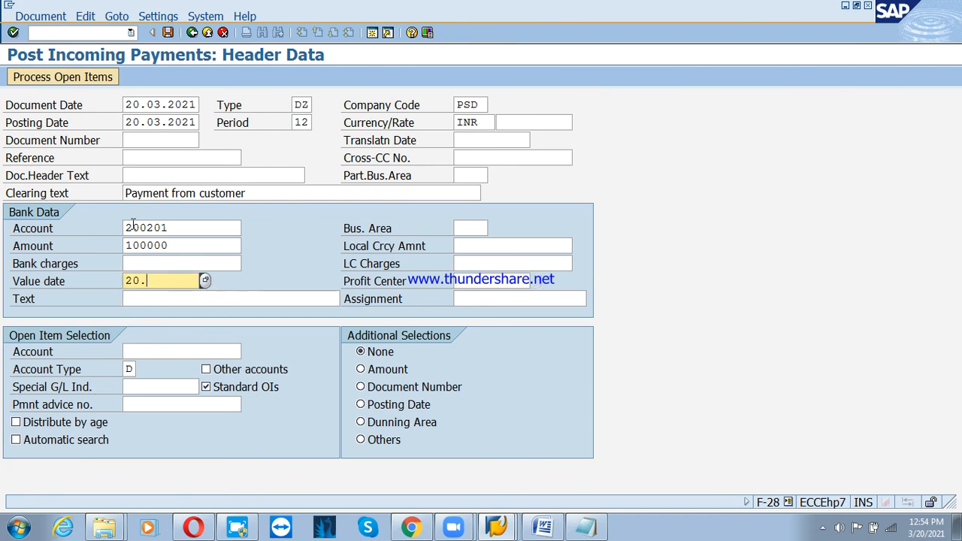
{"action": "type", "text": "03.2021"}
Enter "pay" as the bank data text, confirm the header and dismiss the line item request.
{"action": "key", "text": "Tab"}
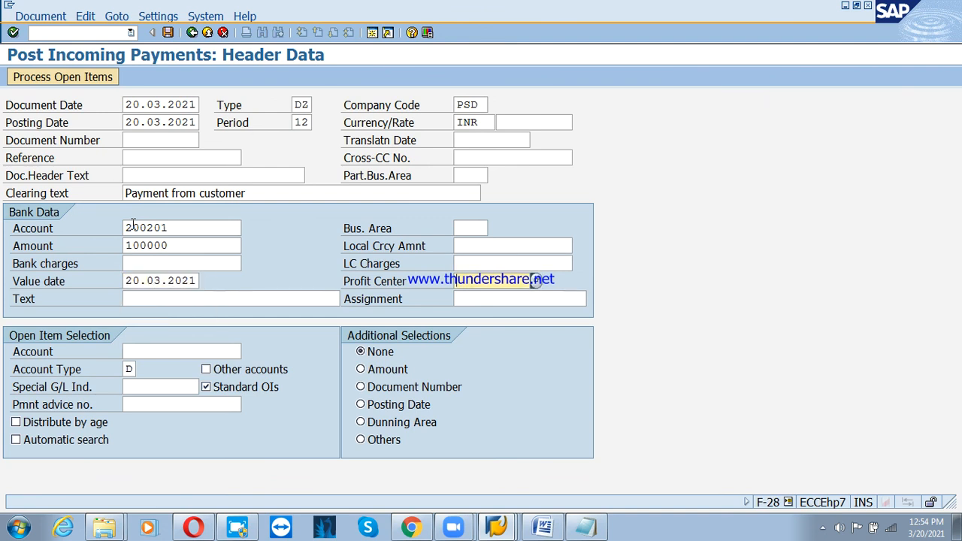
{"action": "type", "text": "pay"}
{"action": "key", "text": "Return"}
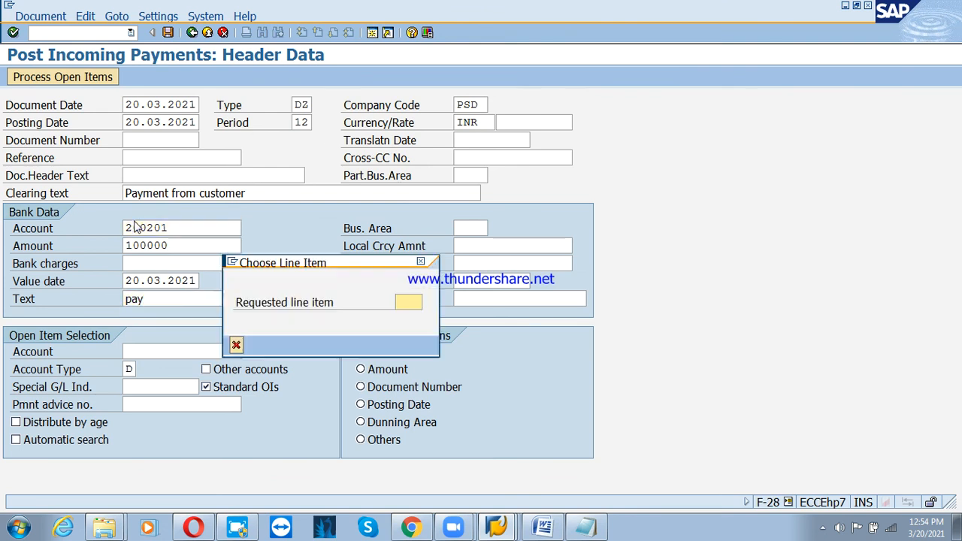
{"action": "key", "text": "Escape"}
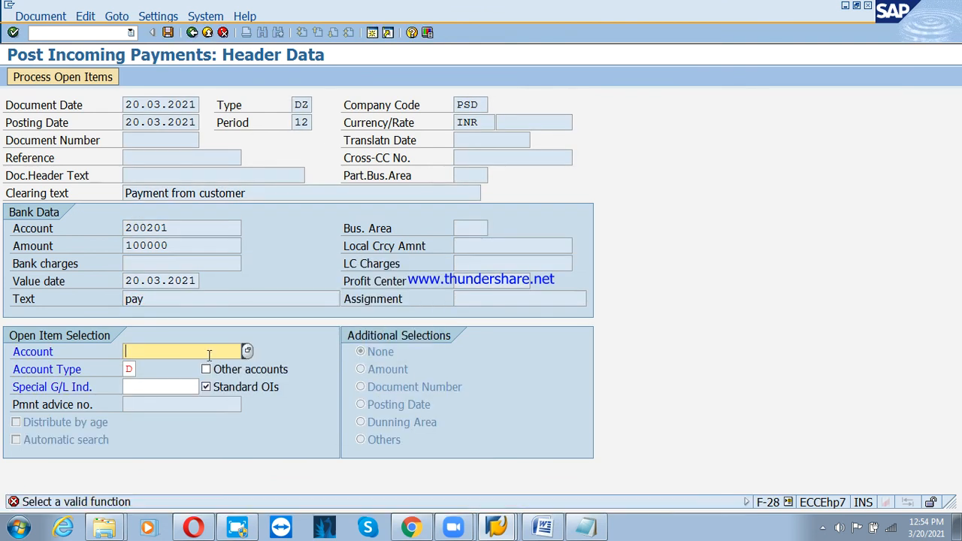
{"action": "left_click", "coordinate": [157, 300]}
Choose the KLE INDUSTRIES LTD customer without a city as the open item account and confirm the entry.
{"action": "left_click", "coordinate": [164, 351]}
{"action": "left_click", "coordinate": [247, 351]}
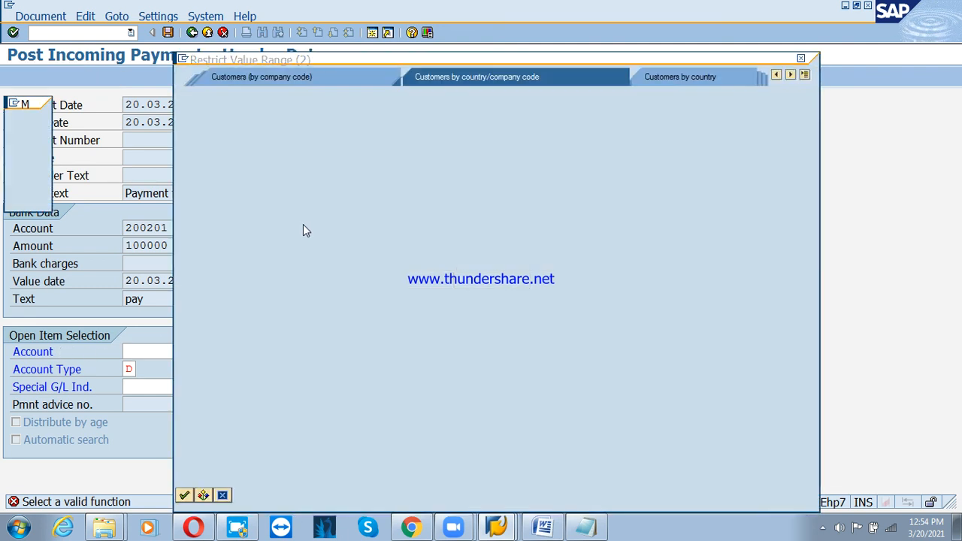
{"action": "left_click", "coordinate": [185, 494]}
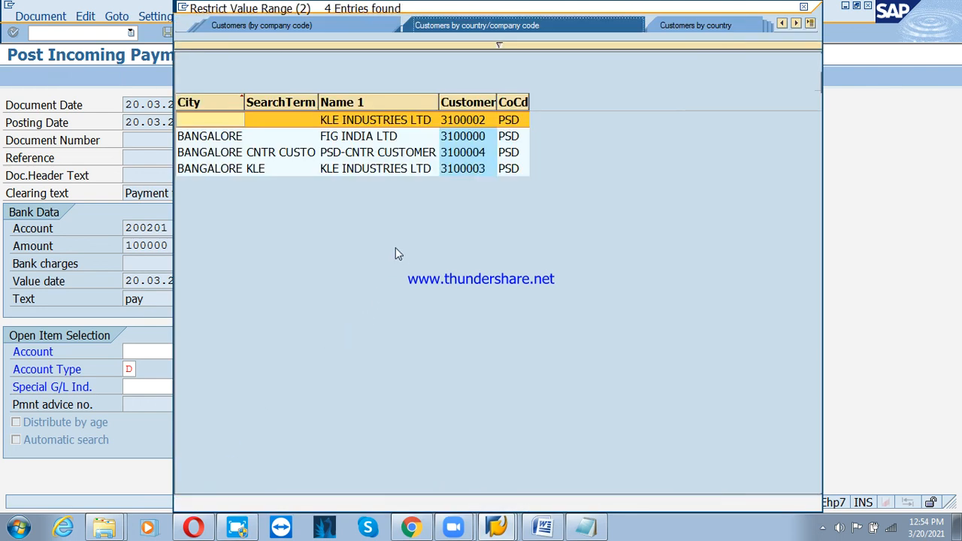
{"action": "double_click", "coordinate": [382, 123]}
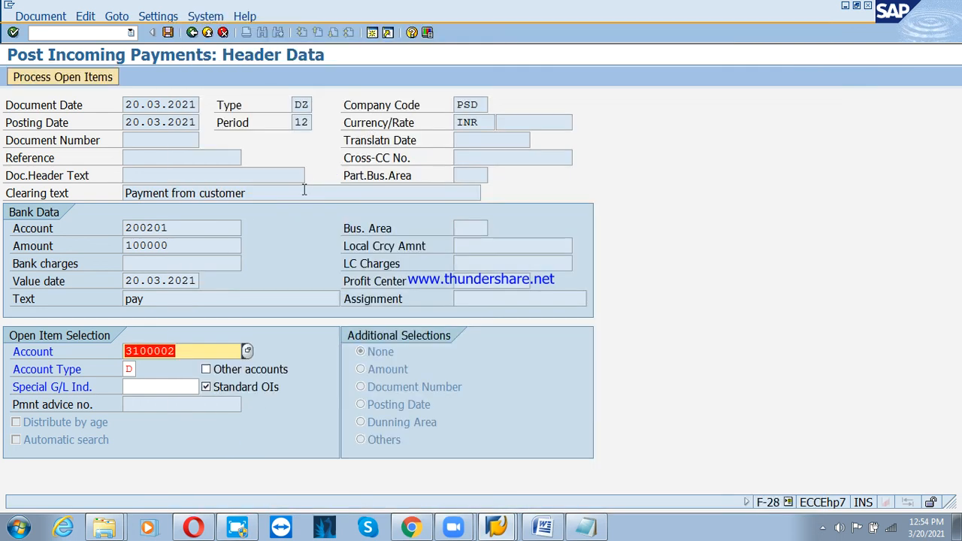
{"action": "left_click", "coordinate": [181, 299]}
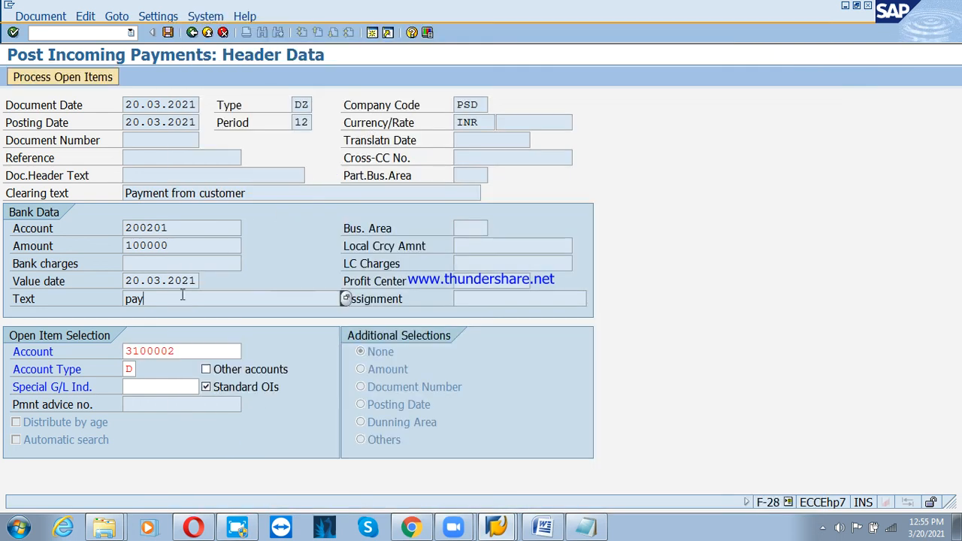
{"action": "key", "text": "Return"}
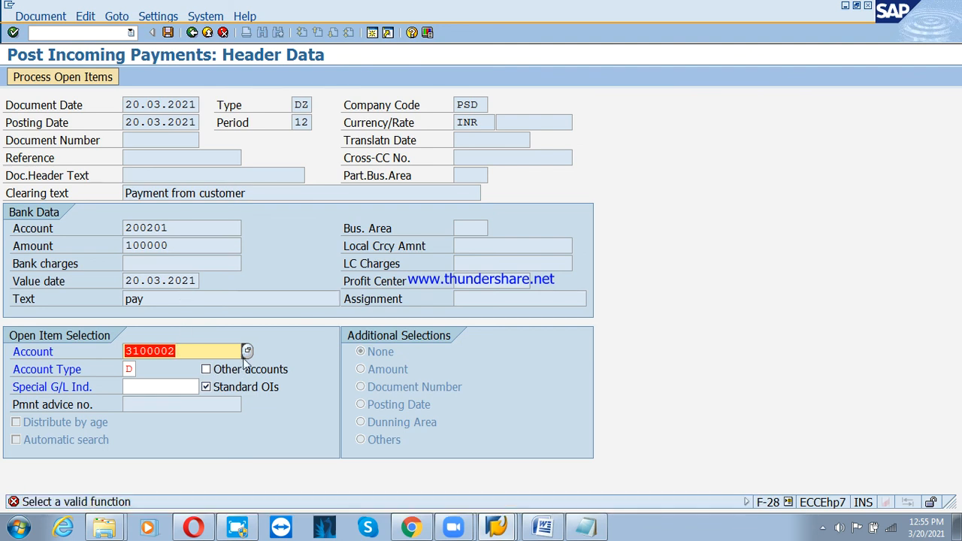
Try to reselect the KLE INDUSTRIES LTD customer without a city as the open item account, and check the help for the resulting message.
{"action": "left_click", "coordinate": [247, 354]}
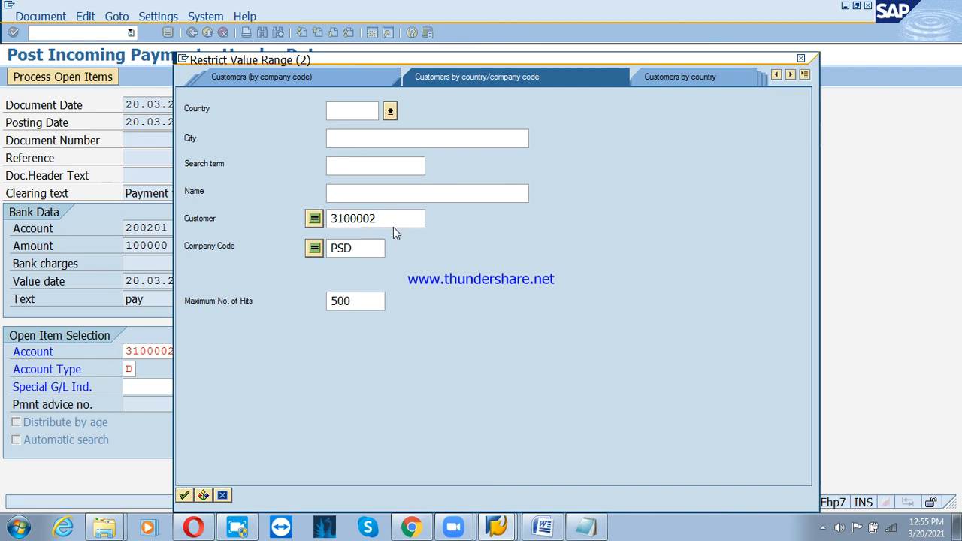
{"action": "left_click_drag", "start_coordinate": [380, 219], "coordinate": [280, 219]}
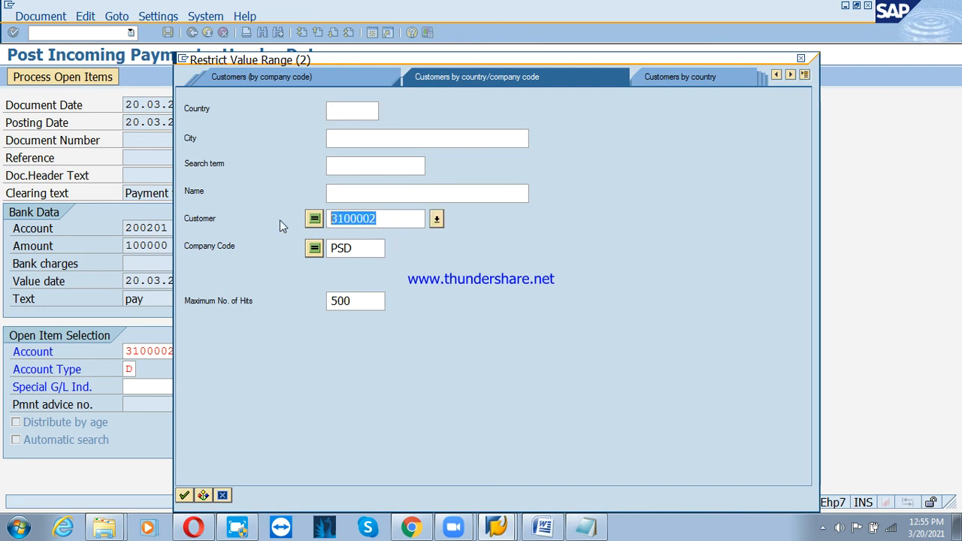
{"action": "key", "text": "BackSpace"}
{"action": "key", "text": "Return"}
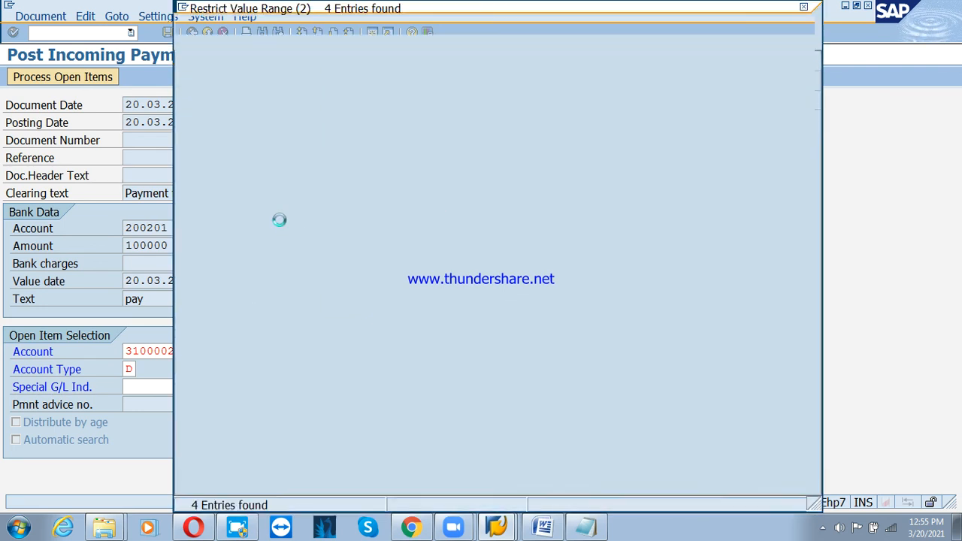
{"action": "key", "text": "Return"}
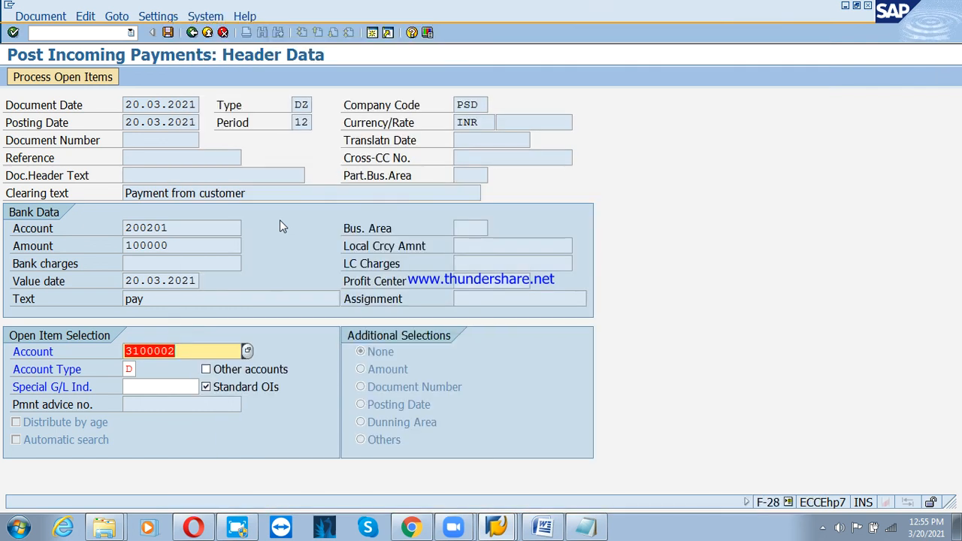
{"action": "key", "text": "Return"}
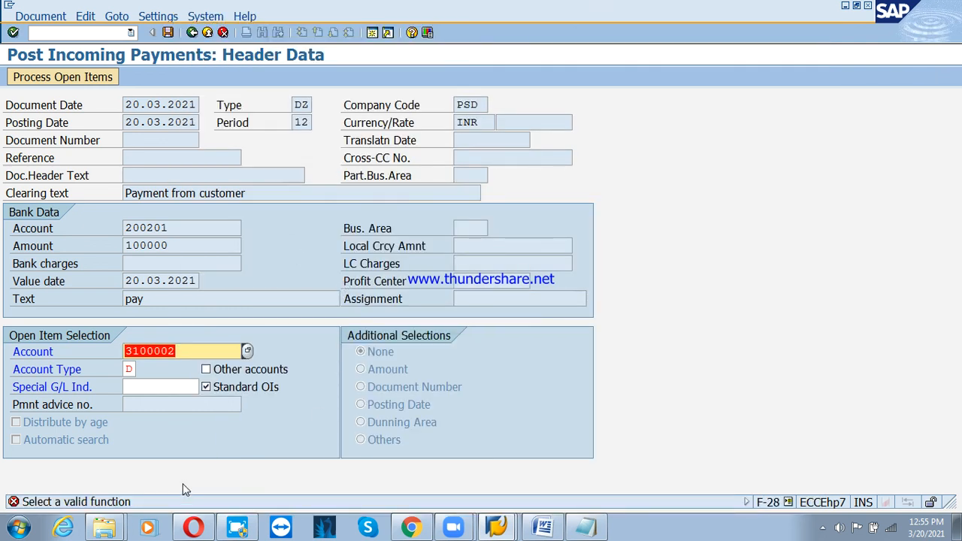
{"action": "left_click", "coordinate": [103, 506]}
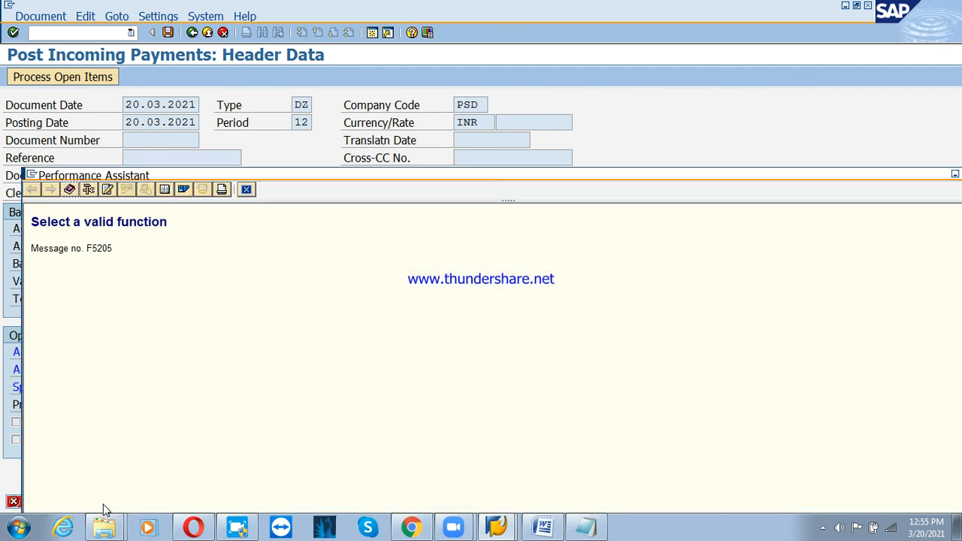
{"action": "left_click", "coordinate": [247, 189]}
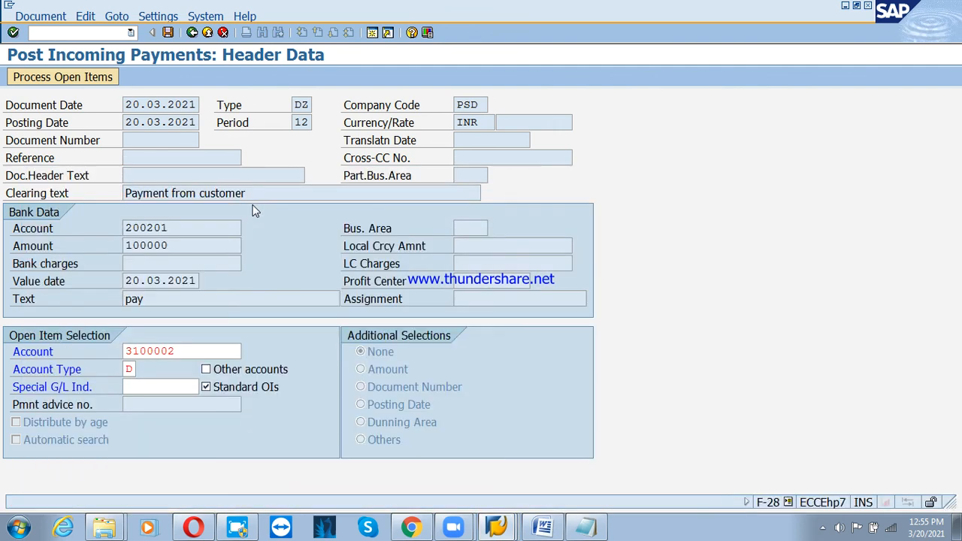
Leave the unposted payment and reopen F-28 - Incoming Payments.
{"action": "left_click", "coordinate": [207, 32]}
{"action": "left_click", "coordinate": [272, 302]}
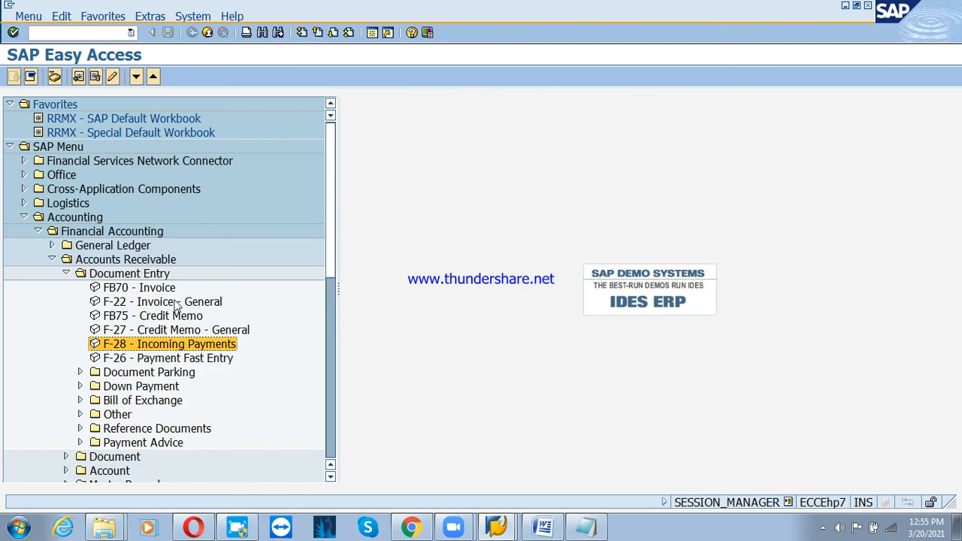
{"action": "double_click", "coordinate": [154, 346]}
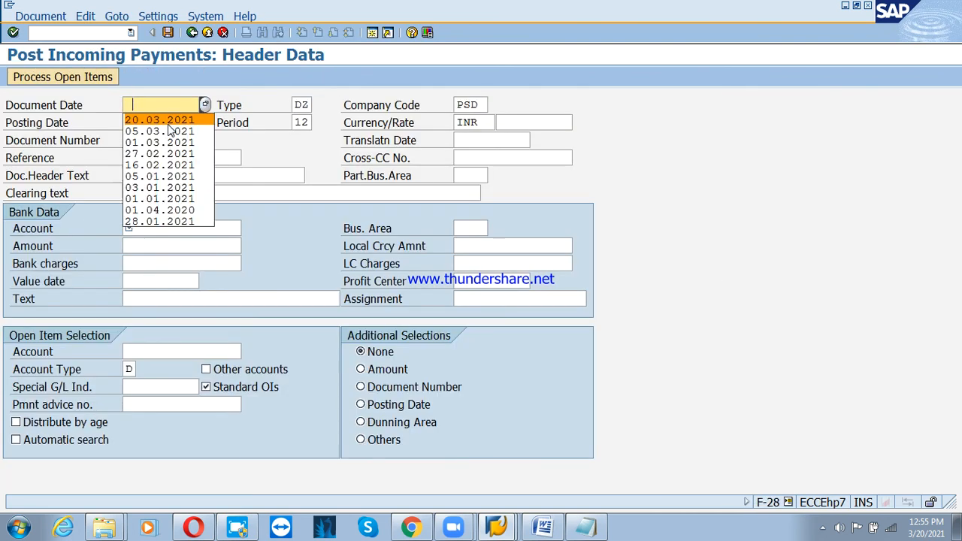
Set the document date to 20.03.2021 and the clearing text to "Payment from customer".
{"action": "left_click", "coordinate": [166, 122]}
{"action": "left_click", "coordinate": [162, 195]}
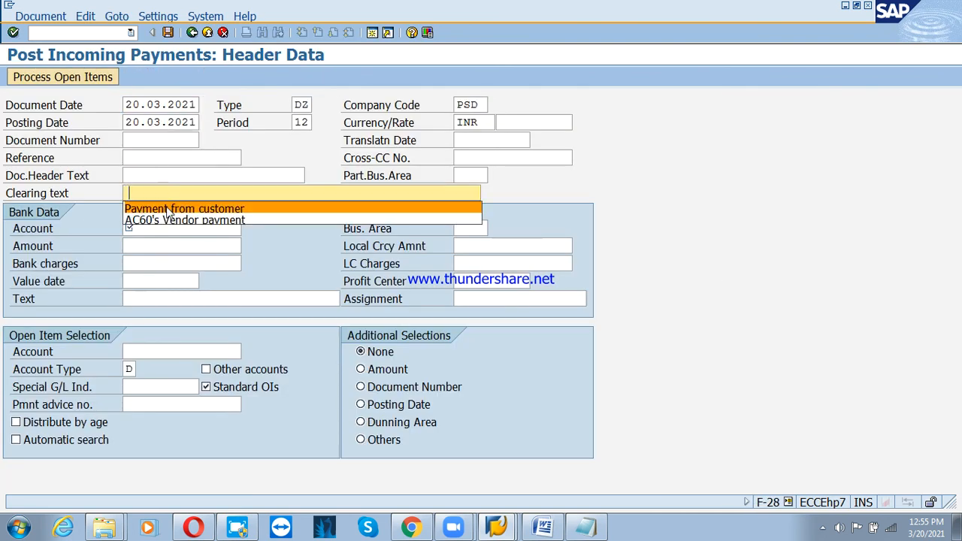
{"action": "left_click", "coordinate": [180, 208]}
Fill the bank data with the HDFC Bank G/L account, amount 100000 and value date 20.03.2021.
{"action": "left_click", "coordinate": [173, 228]}
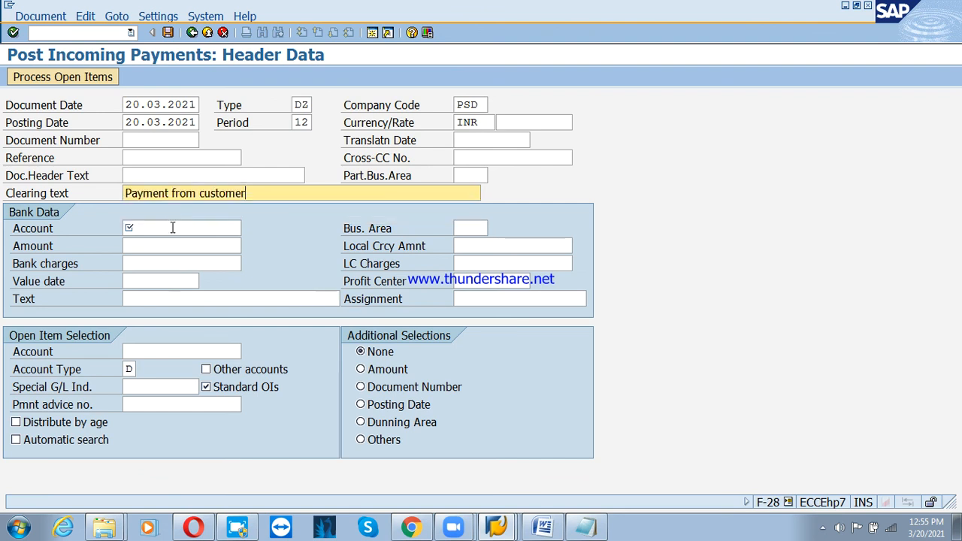
{"action": "left_click", "coordinate": [176, 240]}
{"action": "left_click", "coordinate": [175, 242]}
{"action": "left_click", "coordinate": [172, 260]}
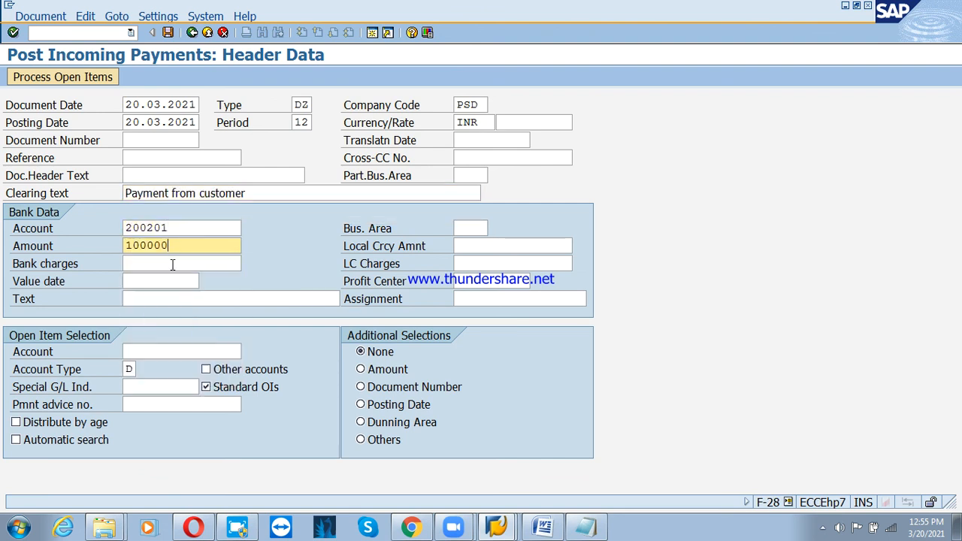
{"action": "left_click", "coordinate": [160, 288]}
{"action": "left_click", "coordinate": [163, 297]}
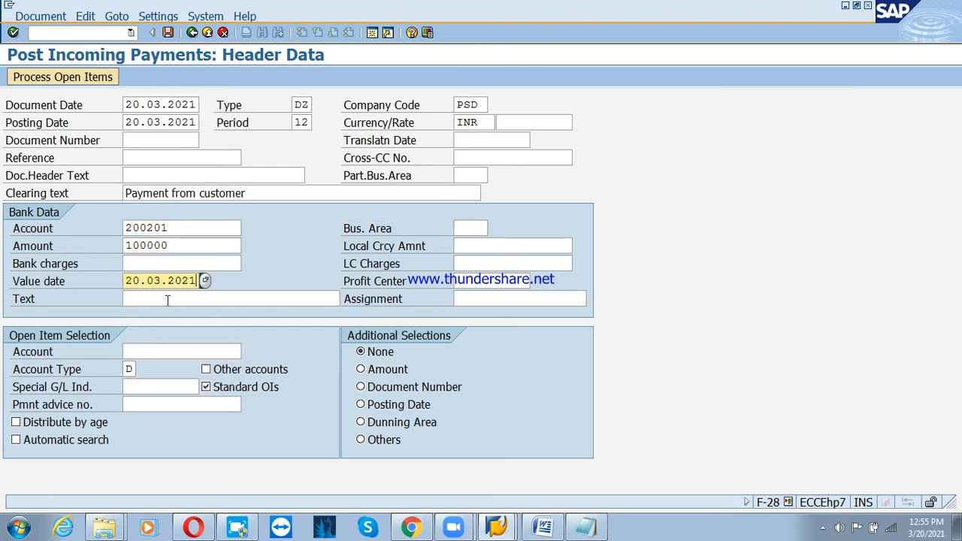
Copy the clearing text "Payment from customer" into the bank data text.
{"action": "left_click", "coordinate": [169, 300]}
{"action": "left_click", "coordinate": [264, 194]}
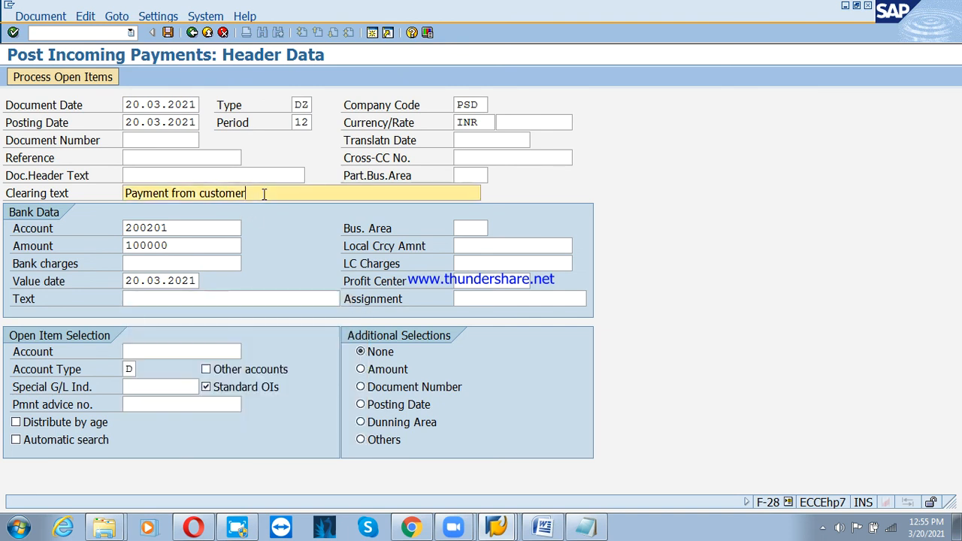
{"action": "left_click_drag", "start_coordinate": [264, 194], "coordinate": [123, 201]}
{"action": "key", "text": "ctrl+c"}
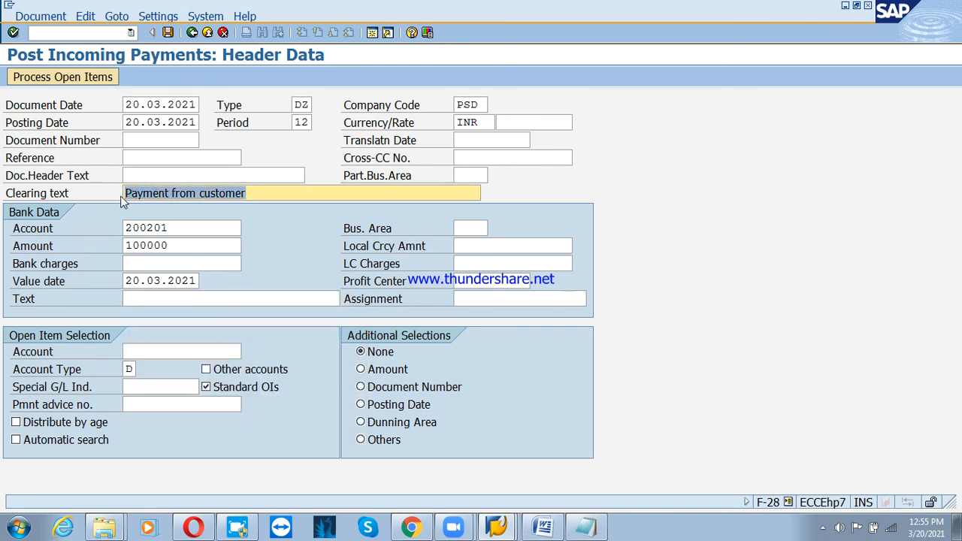
{"action": "left_click", "coordinate": [165, 297]}
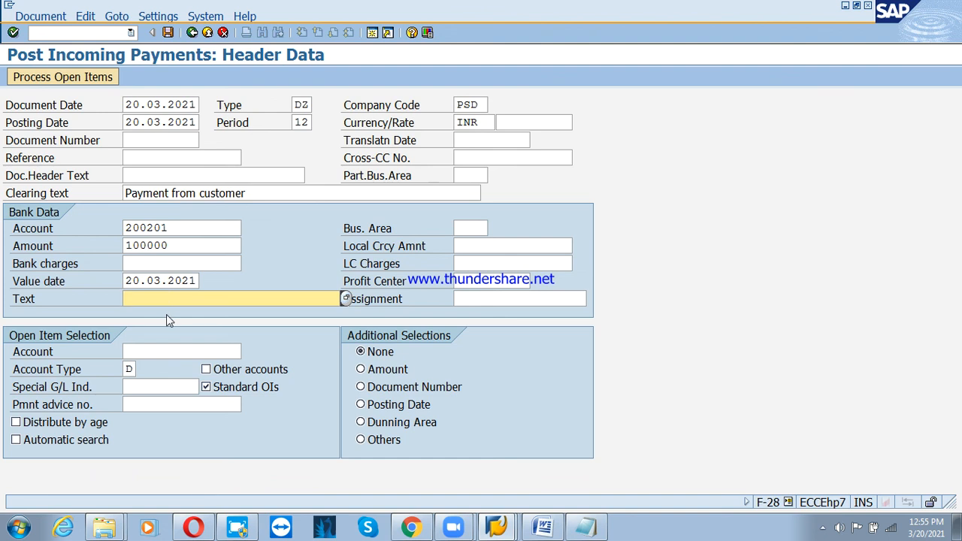
{"action": "key", "text": "ctrl+v"}
Choose the KLE INDUSTRIES LTD customer without a city as the open item account and proceed to its open items.
{"action": "left_click", "coordinate": [168, 350]}
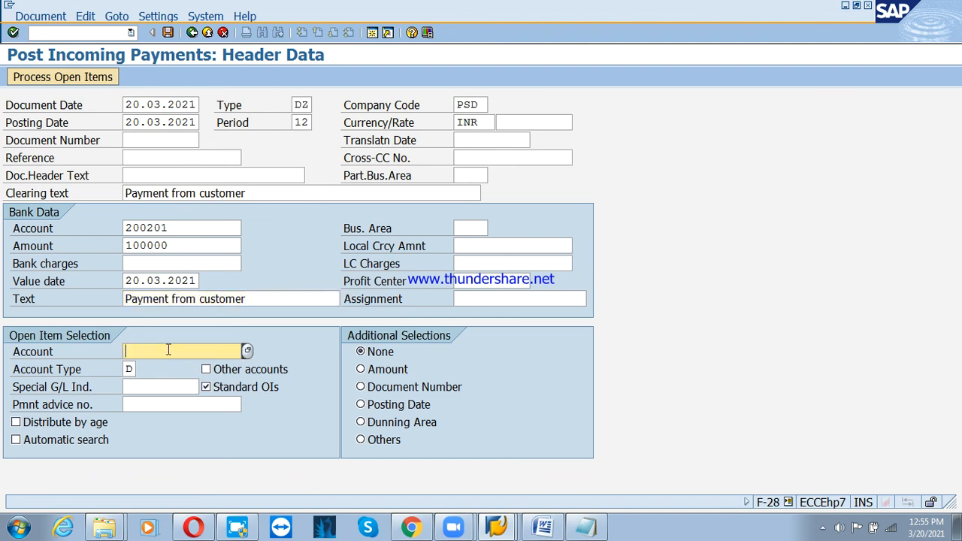
{"action": "left_click", "coordinate": [246, 350]}
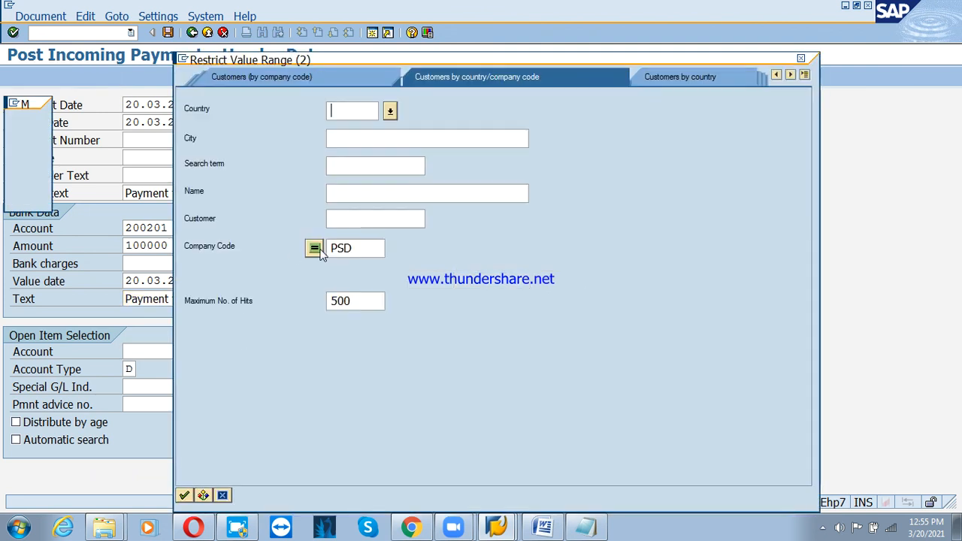
{"action": "left_click", "coordinate": [184, 495]}
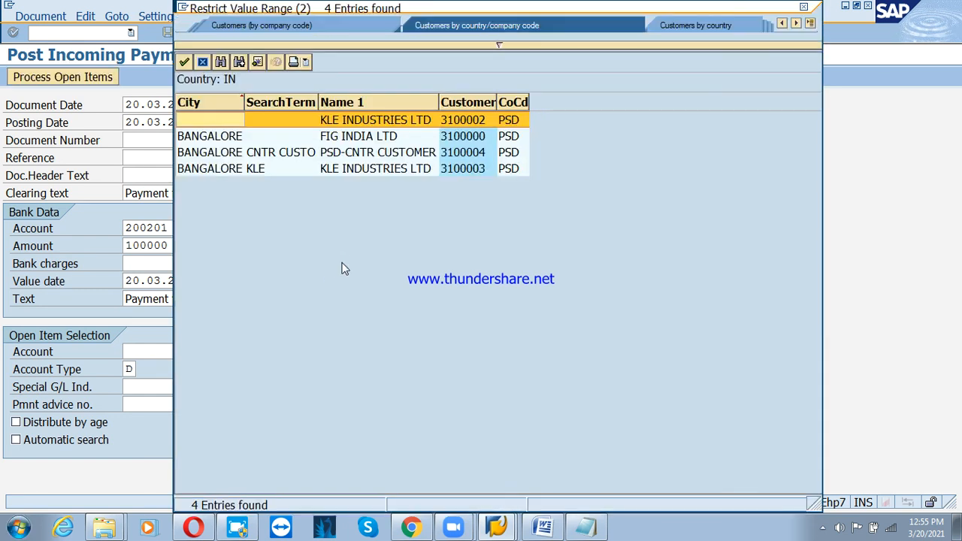
{"action": "double_click", "coordinate": [374, 128]}
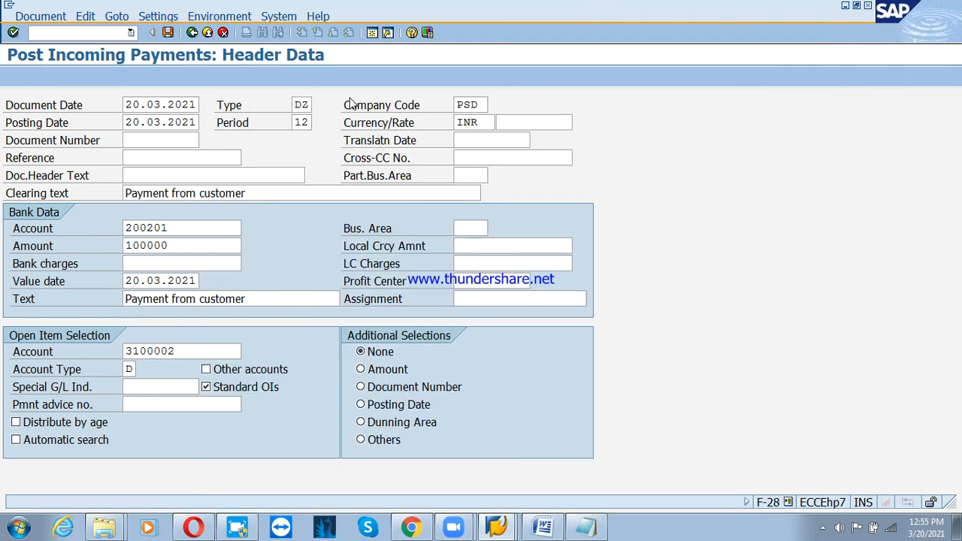
{"action": "key", "text": "Return"}
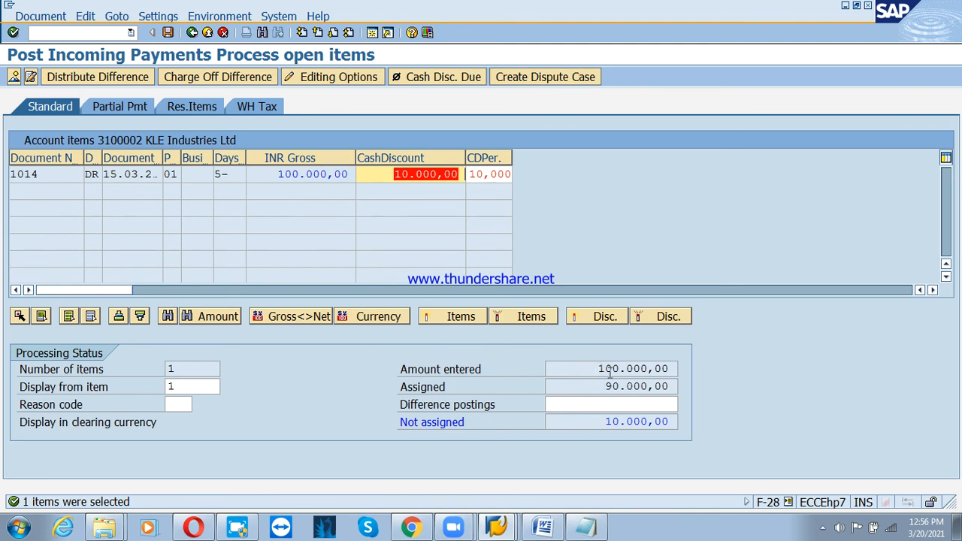
Compare the entered, assigned and not assigned amounts with the cash discount, and try to post the payment.
{"action": "left_click_drag", "start_coordinate": [596, 369], "coordinate": [676, 401]}
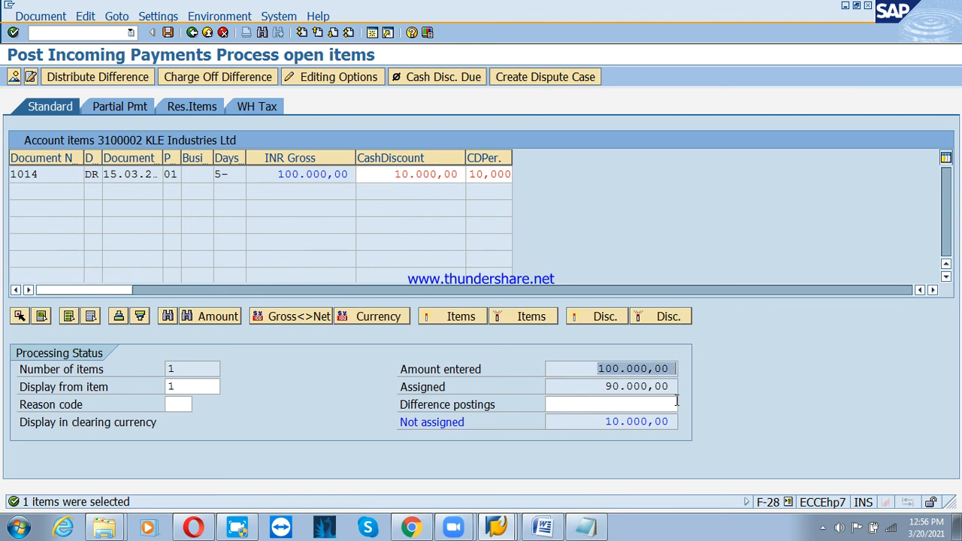
{"action": "left_click", "coordinate": [491, 176]}
{"action": "left_click_drag", "start_coordinate": [582, 382], "coordinate": [674, 377]}
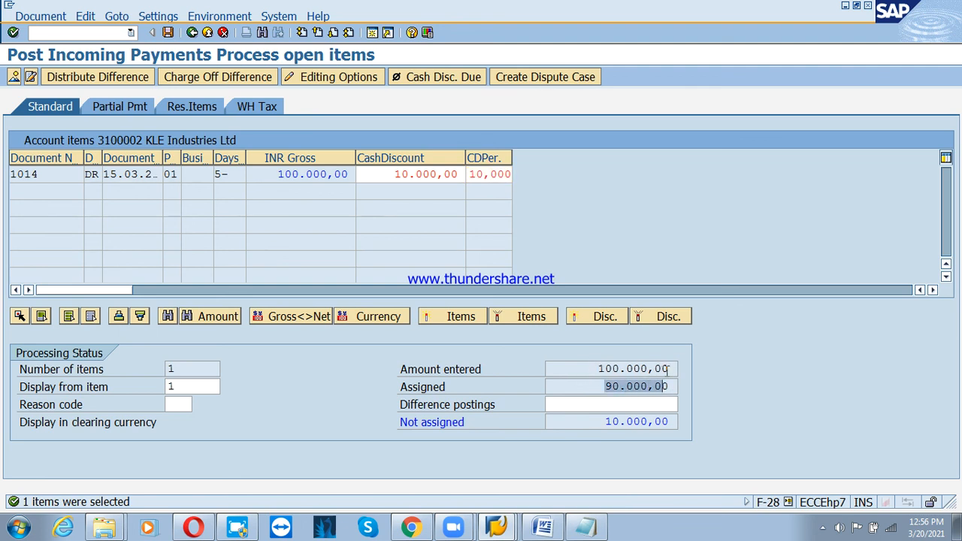
{"action": "left_click_drag", "start_coordinate": [590, 366], "coordinate": [680, 368]}
{"action": "left_click_drag", "start_coordinate": [599, 385], "coordinate": [609, 460]}
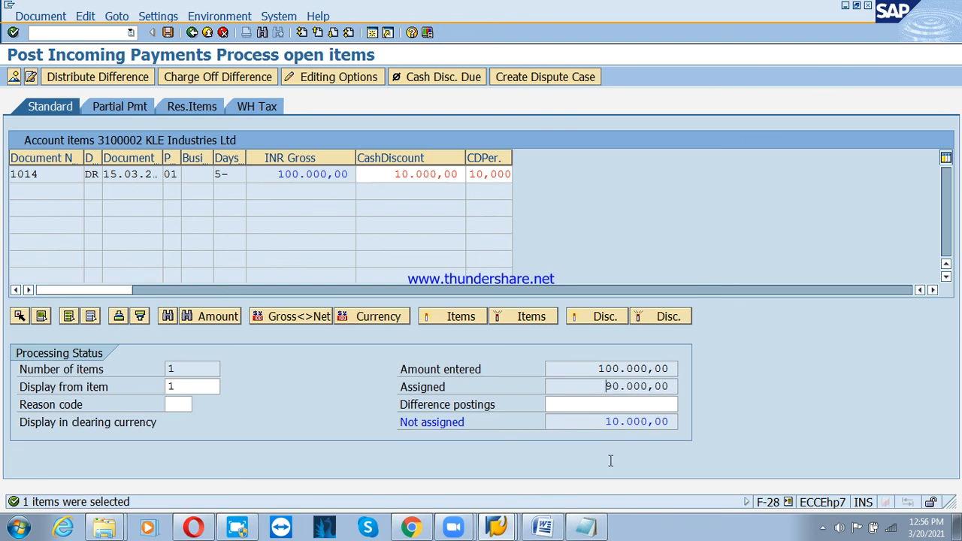
{"action": "left_click_drag", "start_coordinate": [603, 422], "coordinate": [675, 425]}
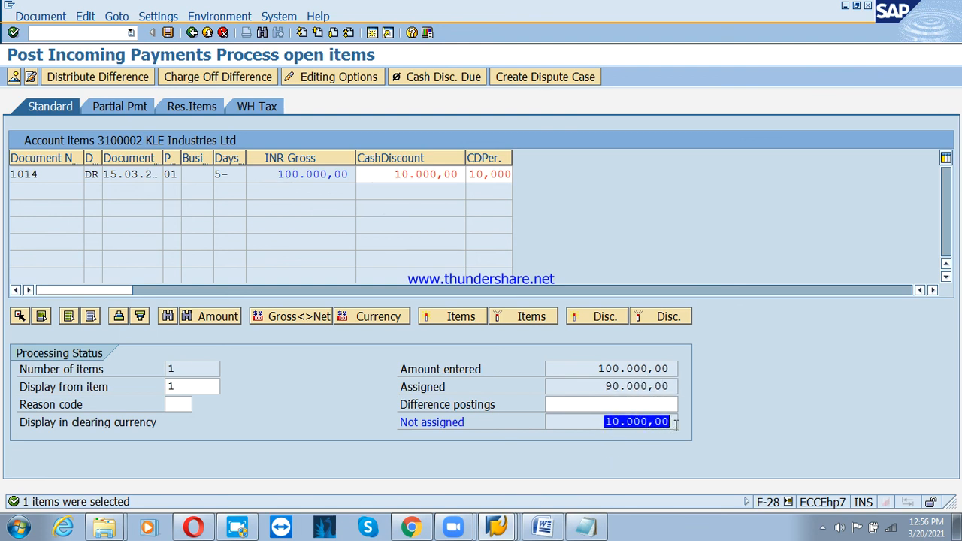
{"action": "left_click_drag", "start_coordinate": [676, 425], "coordinate": [416, 264]}
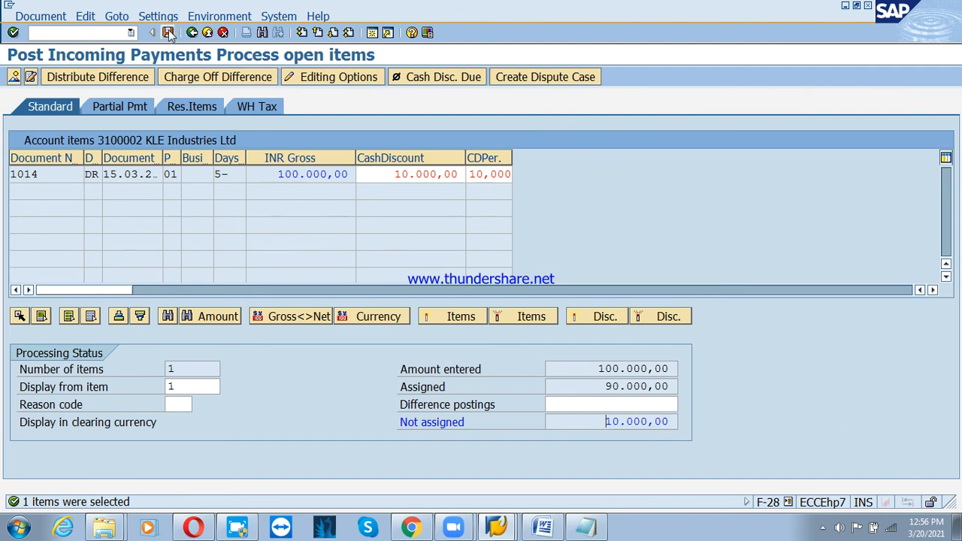
{"action": "left_click", "coordinate": [167, 33]}
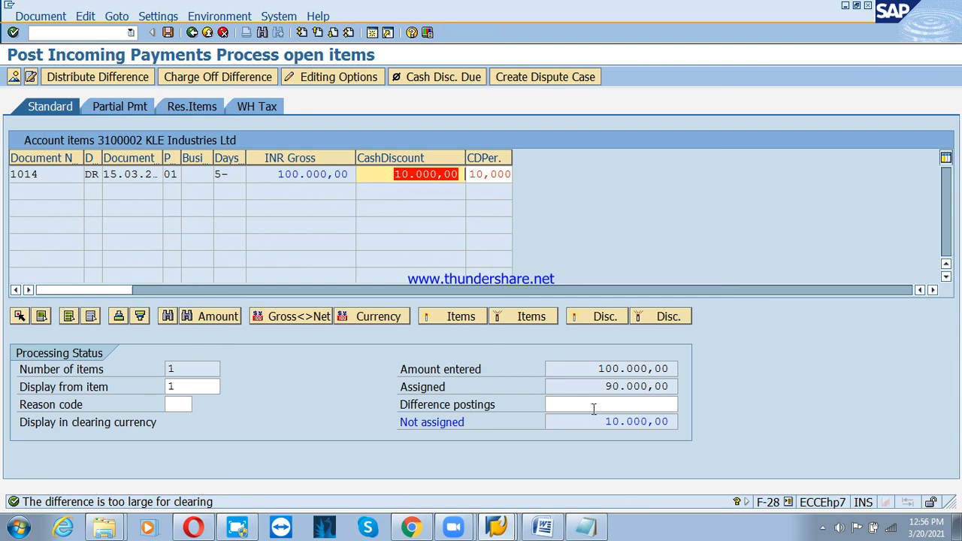
Set the amount of the HDFC Bank line item to * in the document overview and return to processing the open items.
{"action": "left_click", "coordinate": [13, 78]}
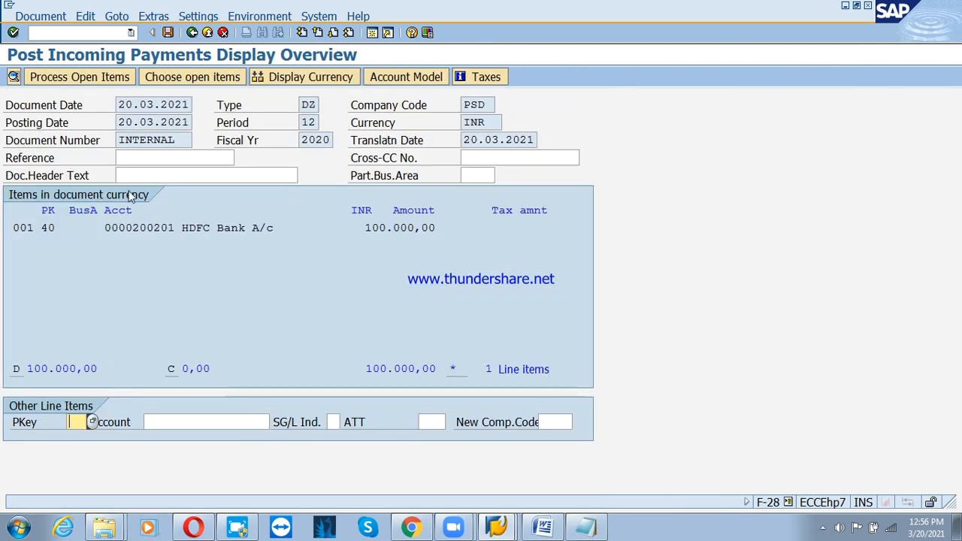
{"action": "double_click", "coordinate": [205, 228]}
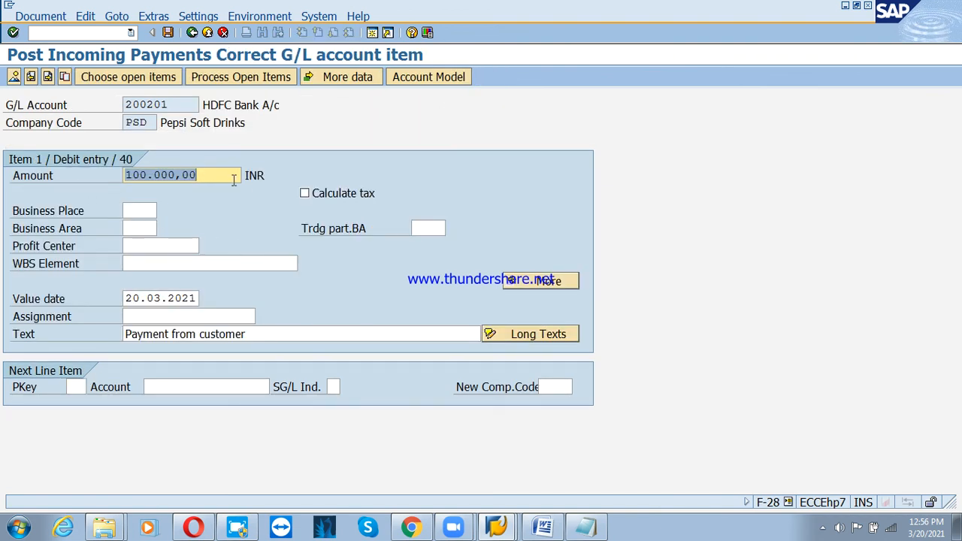
{"action": "key", "text": "BackSpace"}
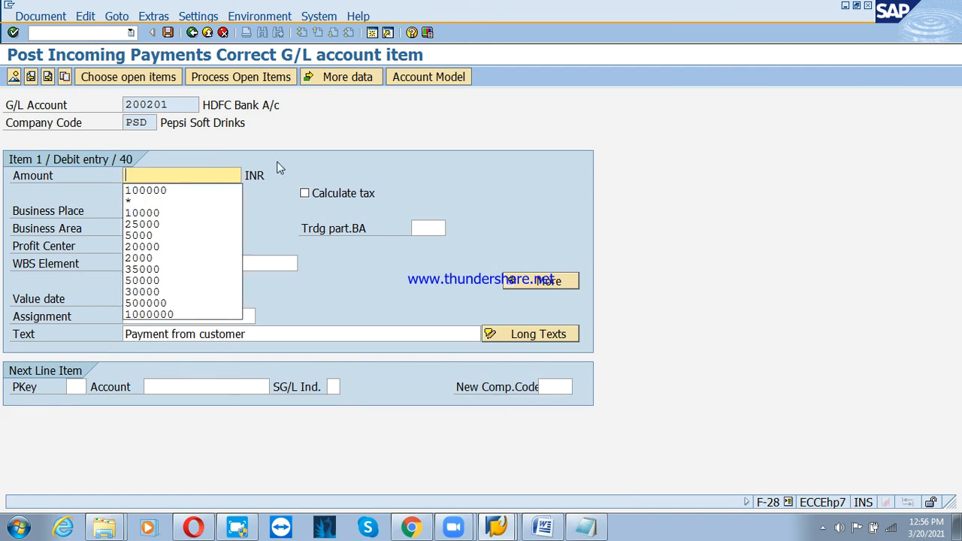
{"action": "type", "text": "*"}
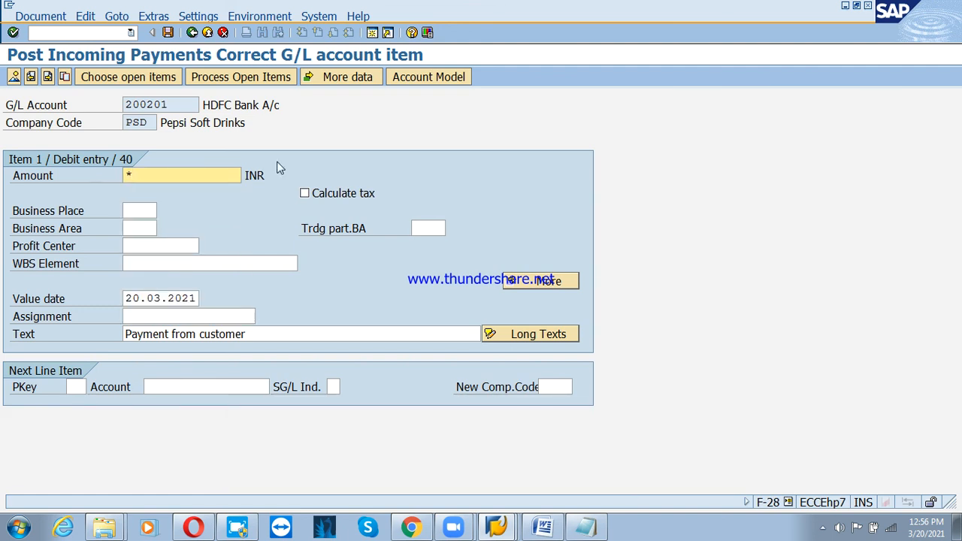
{"action": "left_click", "coordinate": [235, 77]}
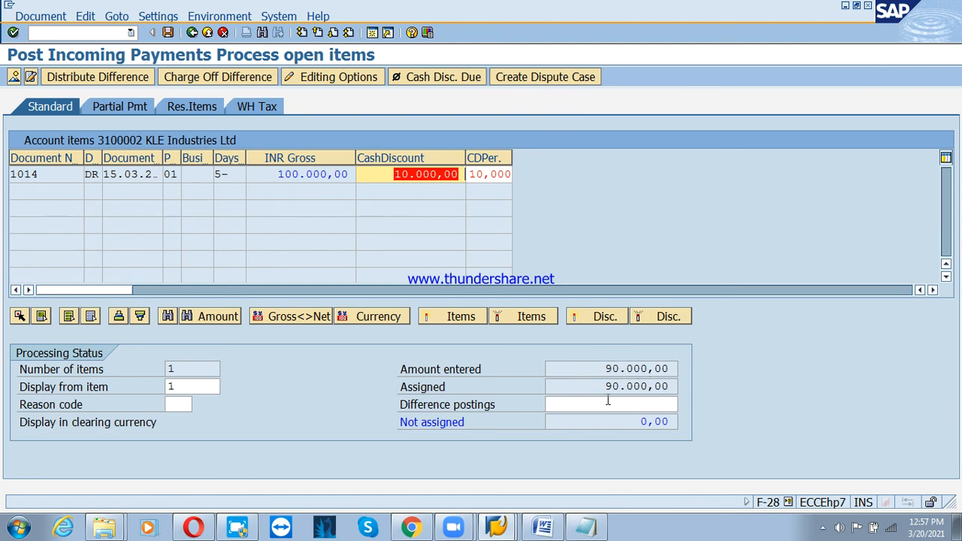
Check the assigned amount and post the incoming payment.
{"action": "left_click_drag", "start_coordinate": [595, 388], "coordinate": [672, 389]}
{"action": "left_click", "coordinate": [672, 389]}
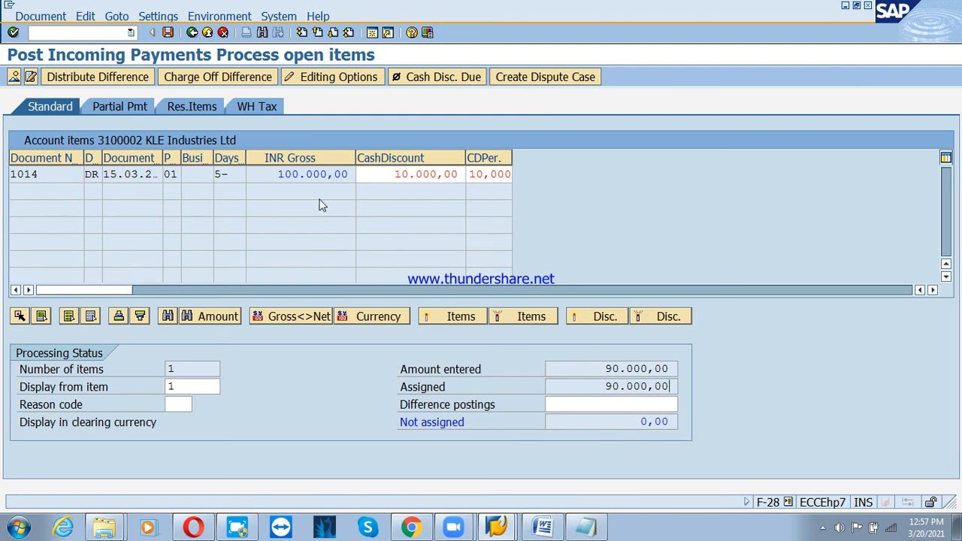
{"action": "left_click", "coordinate": [168, 33]}
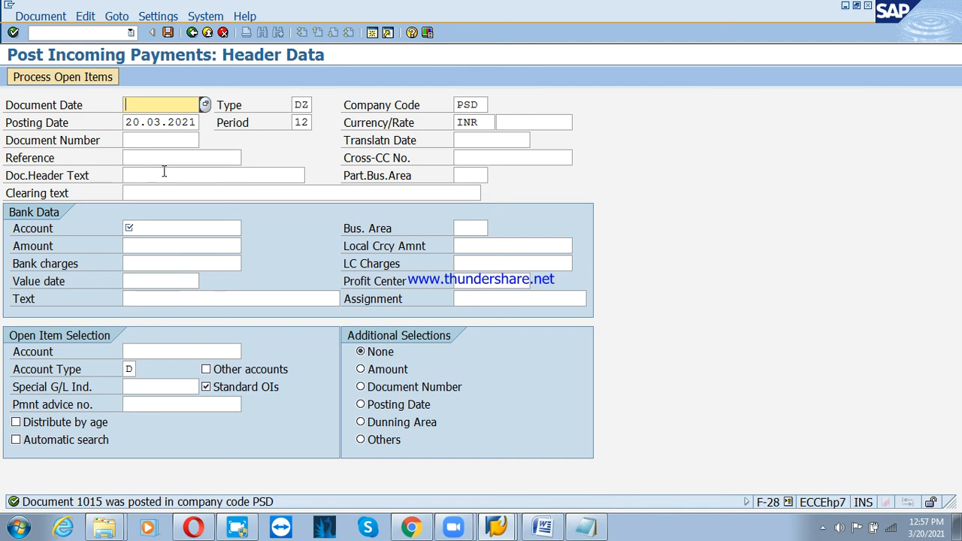
Display the payment document just posted and view the details of its cash discount given line item.
{"action": "left_click", "coordinate": [34, 15]}
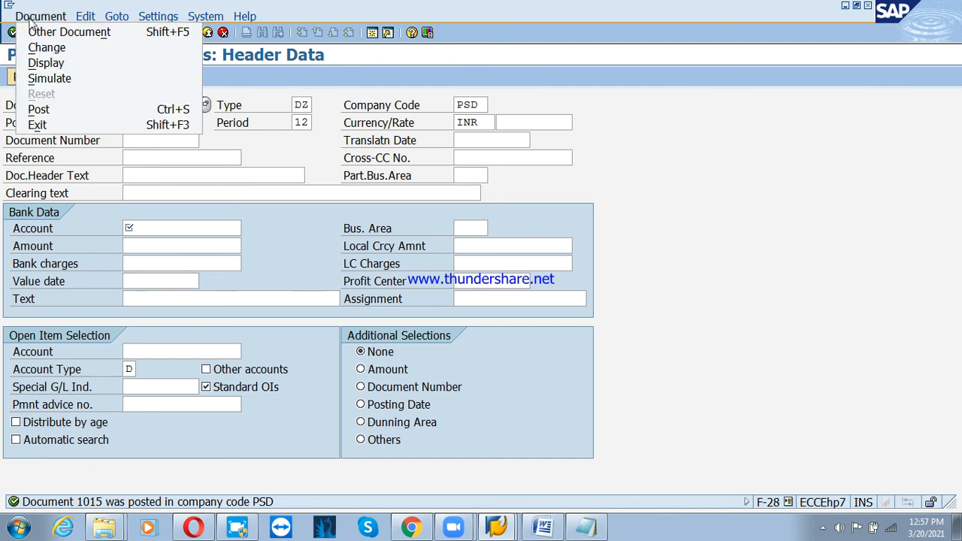
{"action": "left_click", "coordinate": [75, 68]}
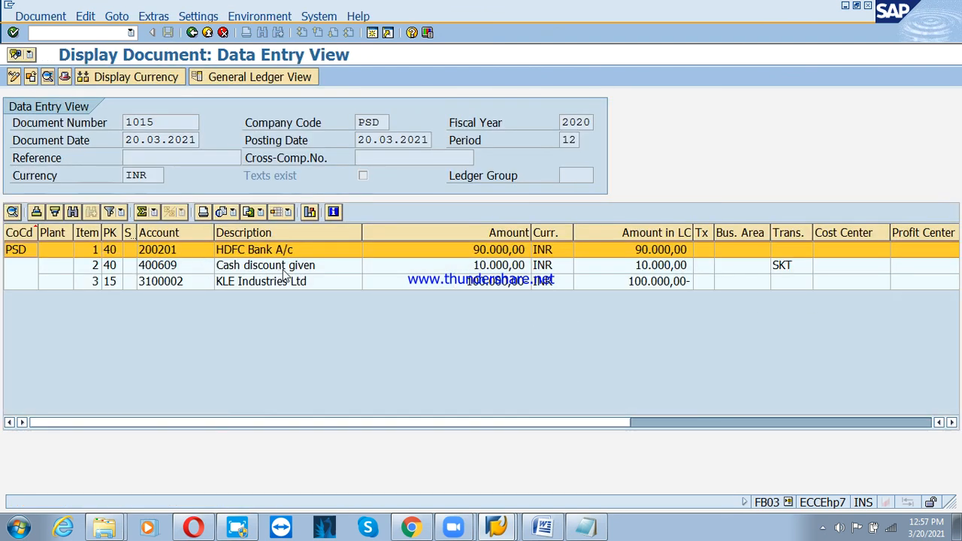
{"action": "left_click", "coordinate": [801, 270]}
{"action": "double_click", "coordinate": [800, 269]}
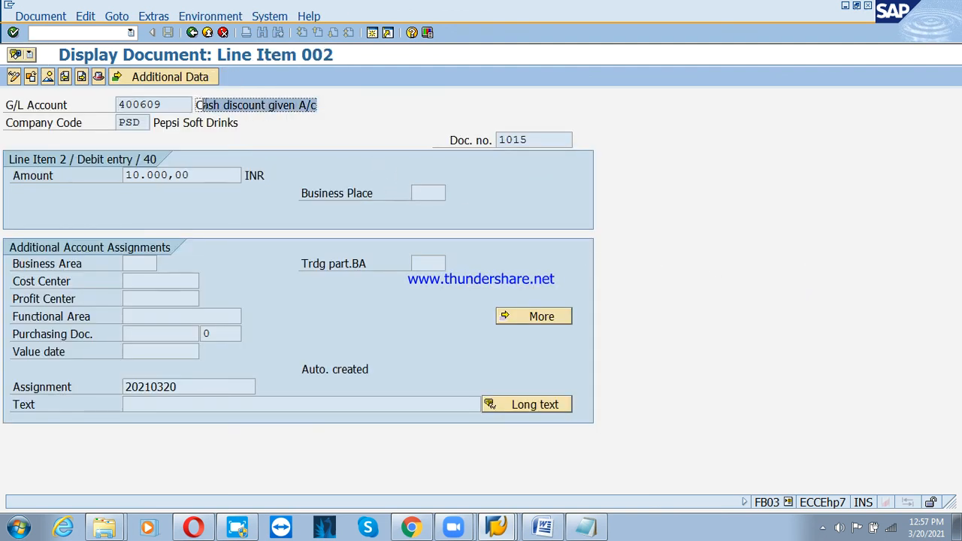
{"action": "key", "text": "F3"}
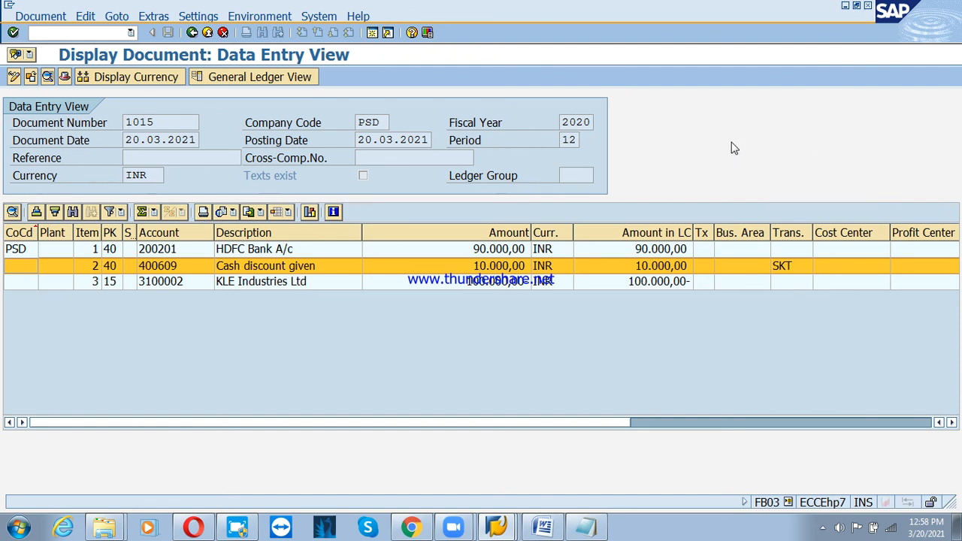
{"action": "left_click", "coordinate": [223, 33]}
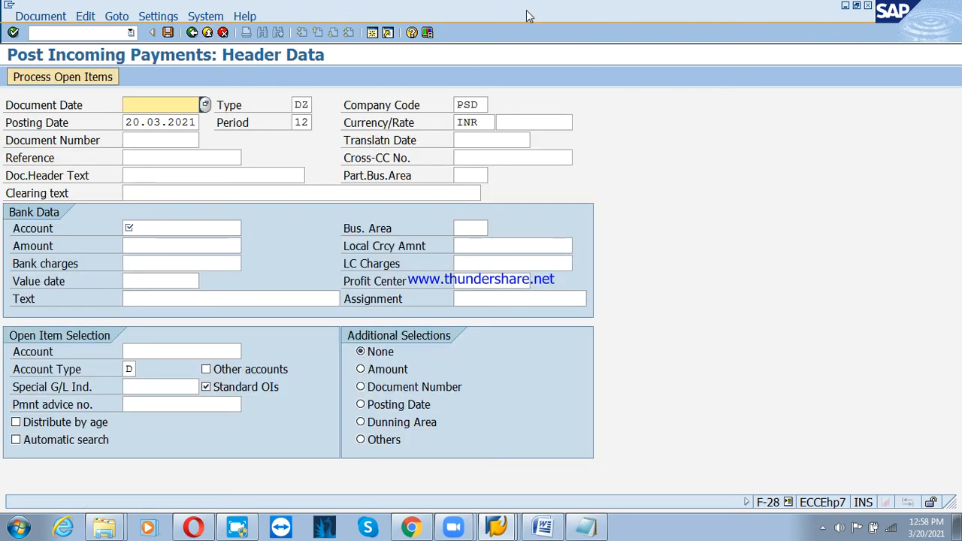
{"action": "left_click", "coordinate": [527, 15]}
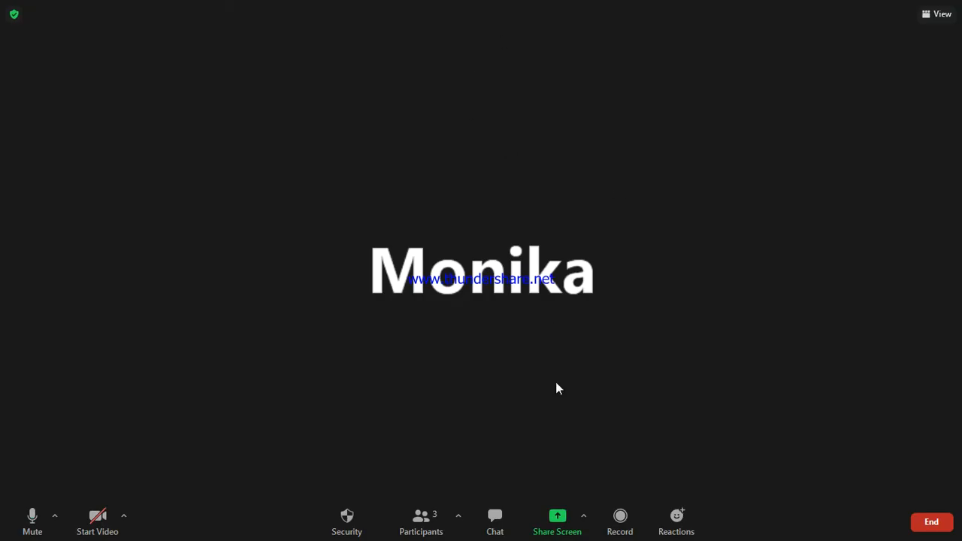
{"action": "left_click", "coordinate": [921, 530]}
{"action": "left_click", "coordinate": [861, 437]}
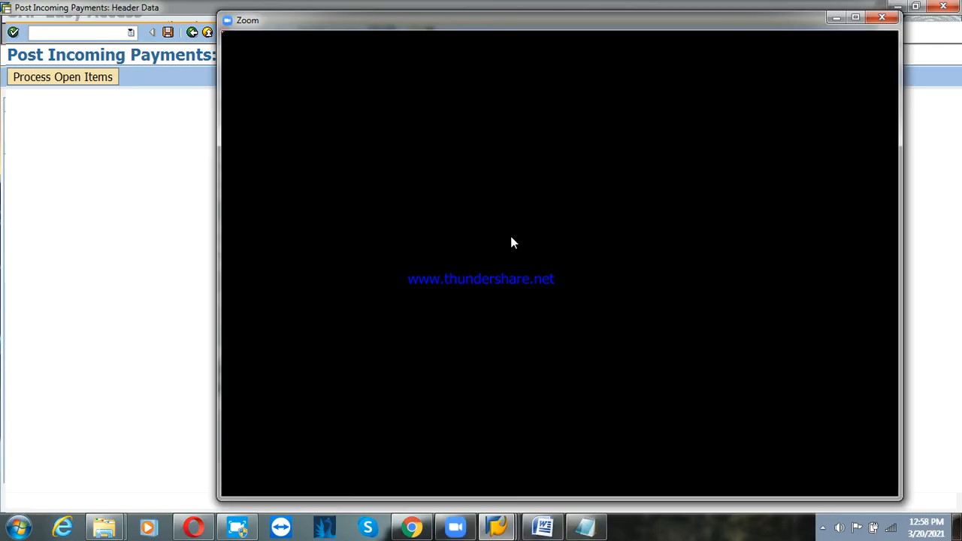
{"action": "left_click", "coordinate": [835, 19]}
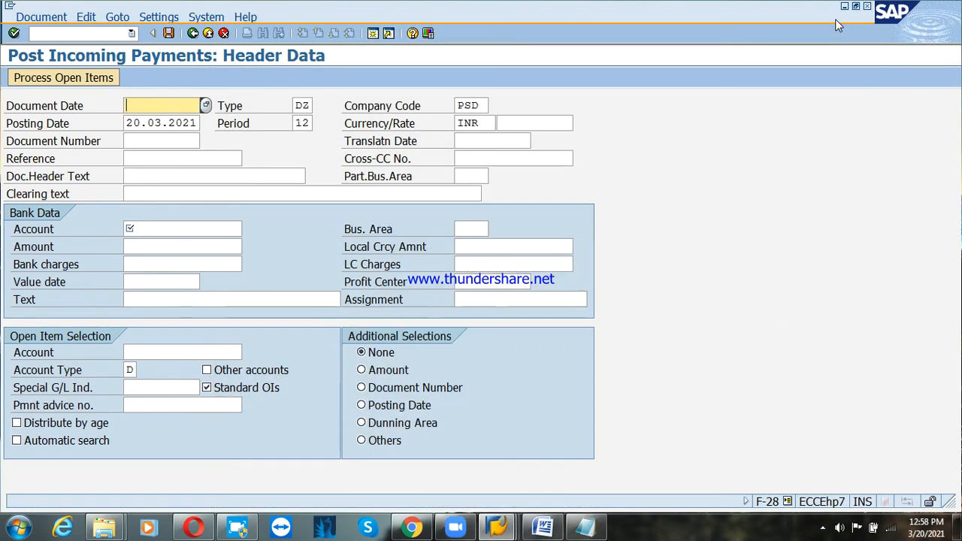
{"action": "left_click", "coordinate": [237, 528]}
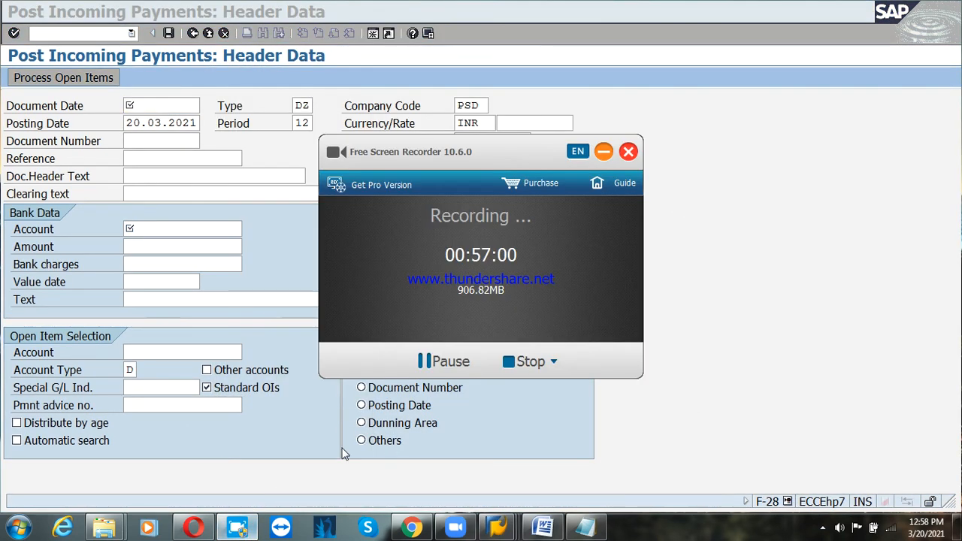